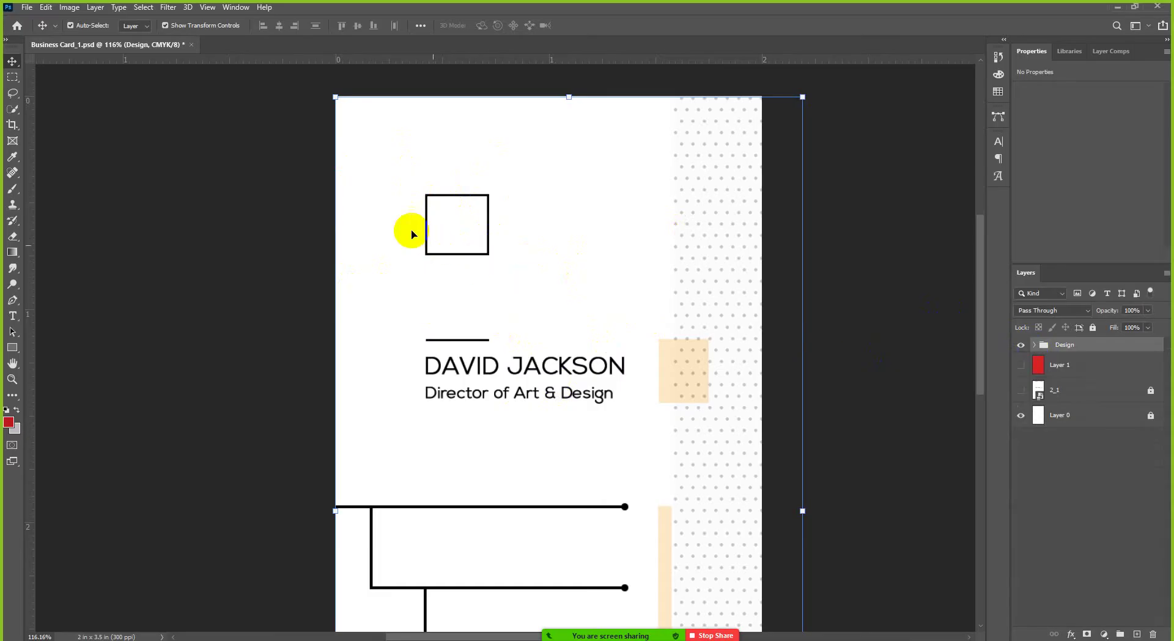
click(454, 197)
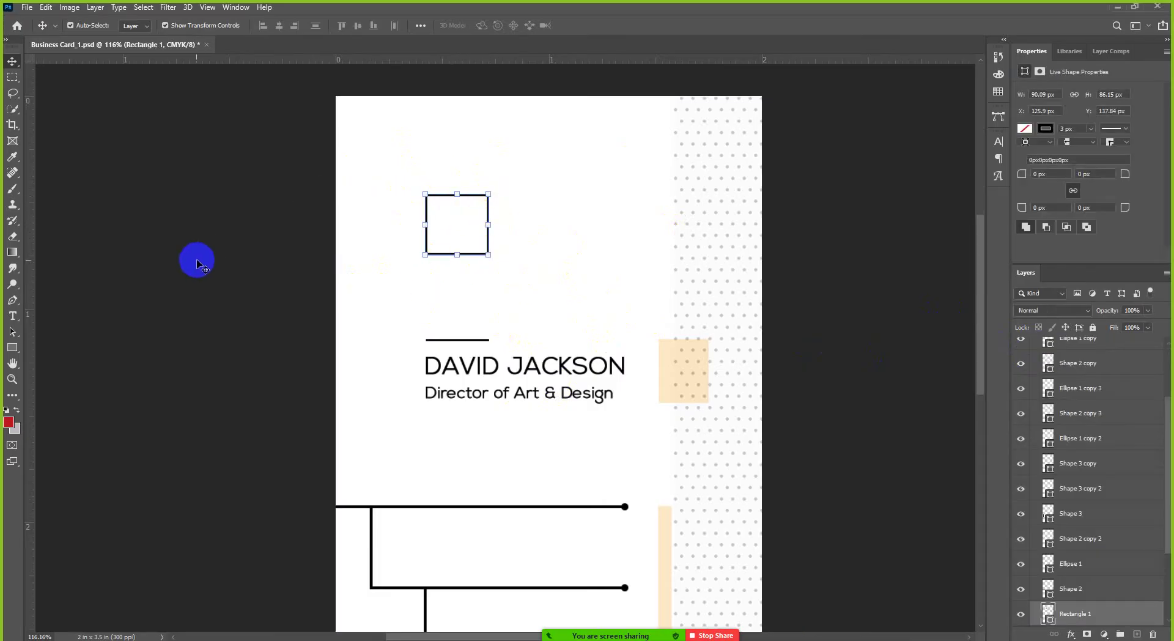
click(197, 264)
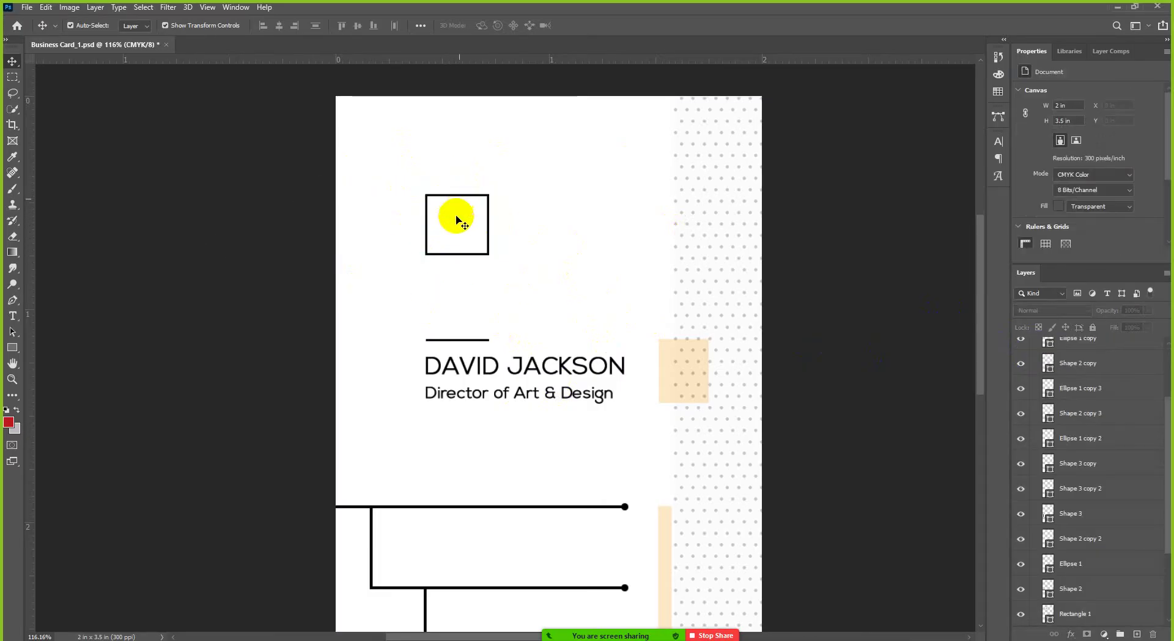
Switch to the web browser and search Google Images for "logo for gh" in a new tab
key(alt+Tab)
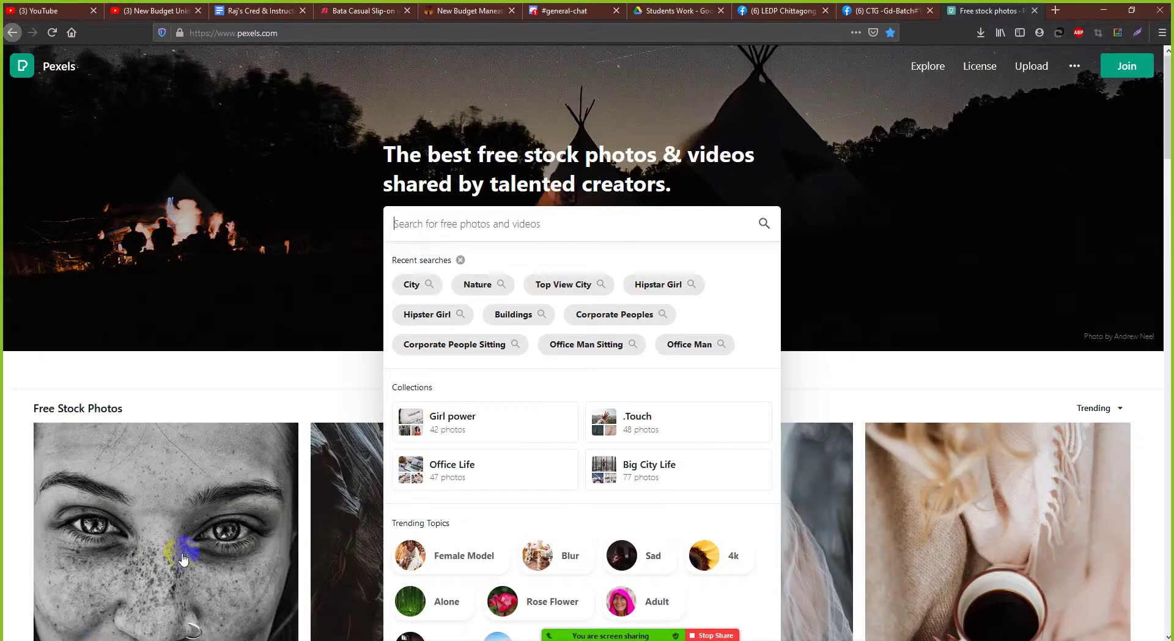
click(1061, 13)
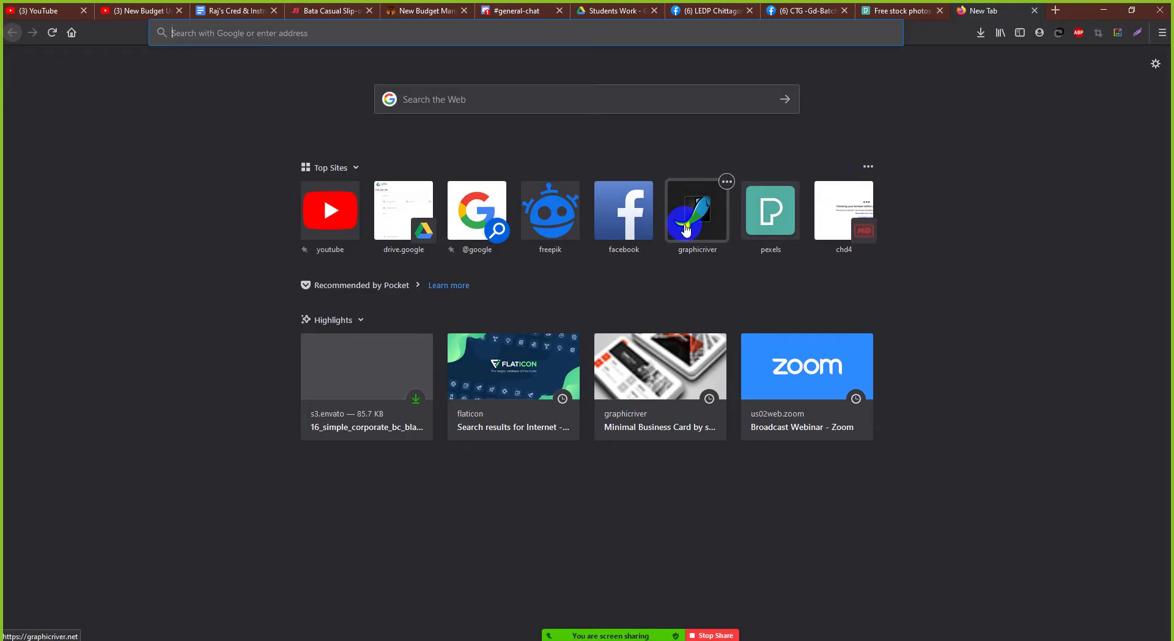
text(logo)
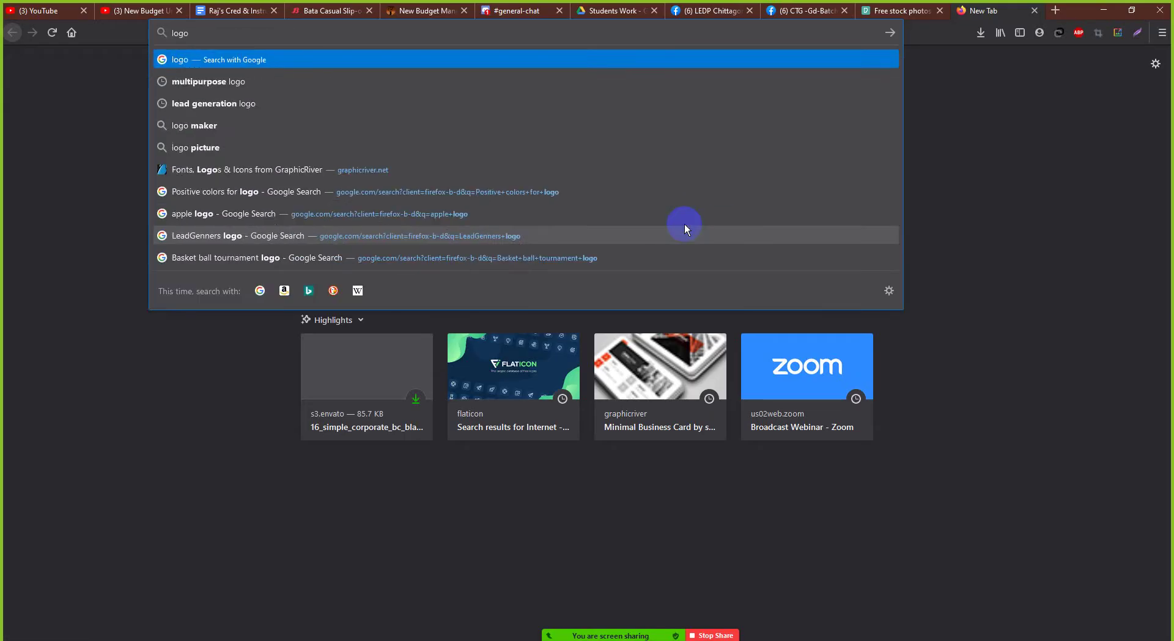
text( for gh)
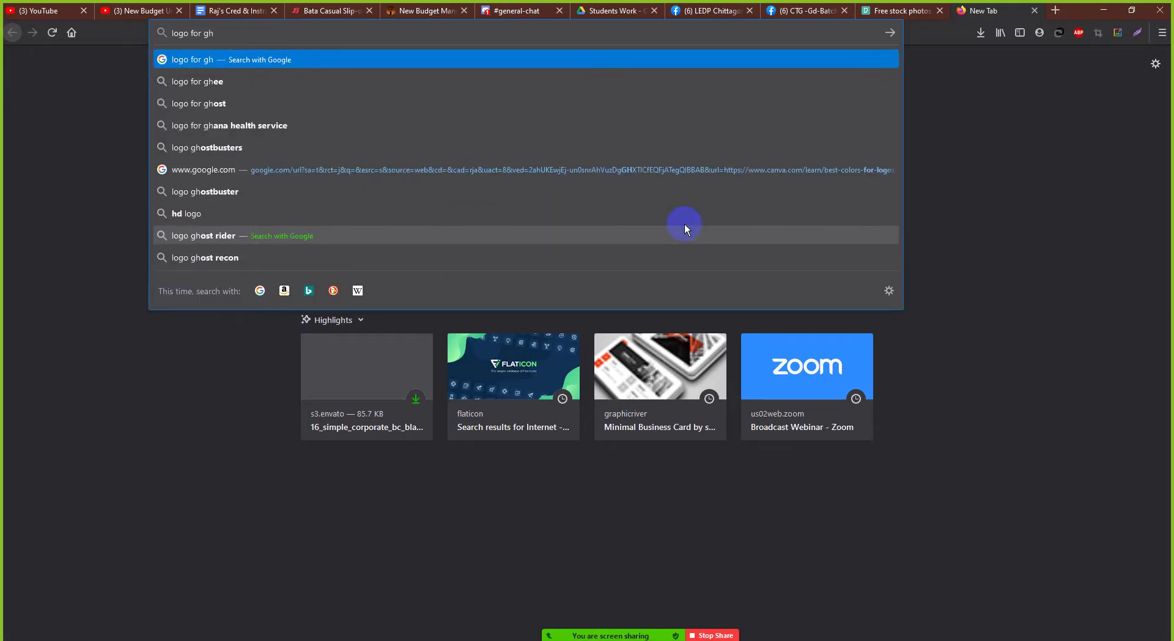
key(Return)
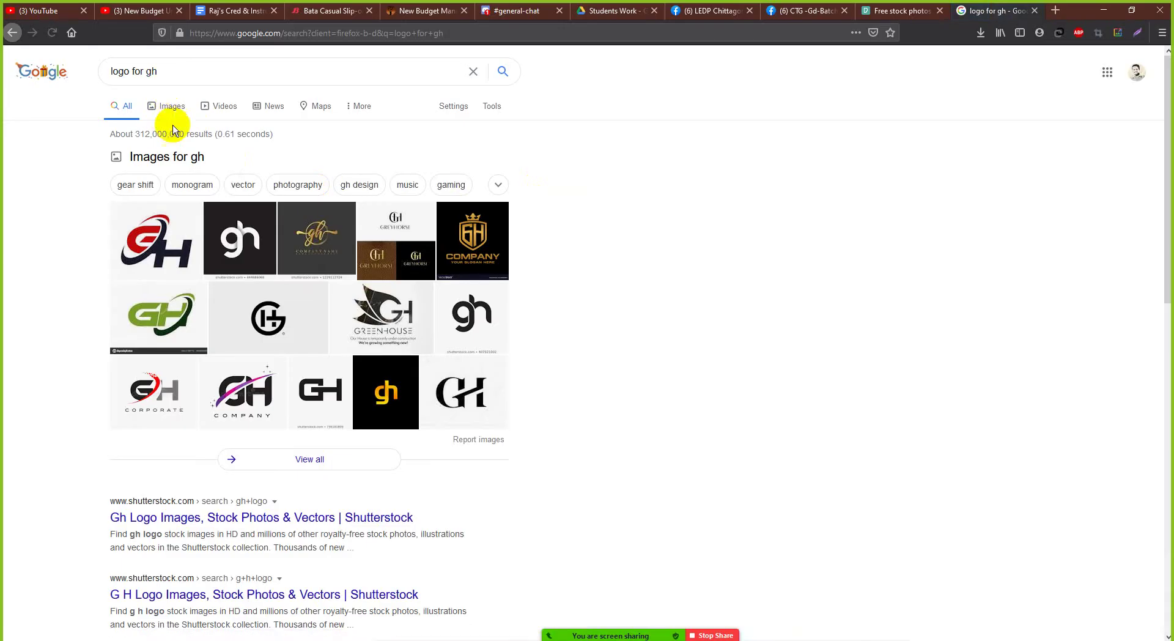
click(159, 113)
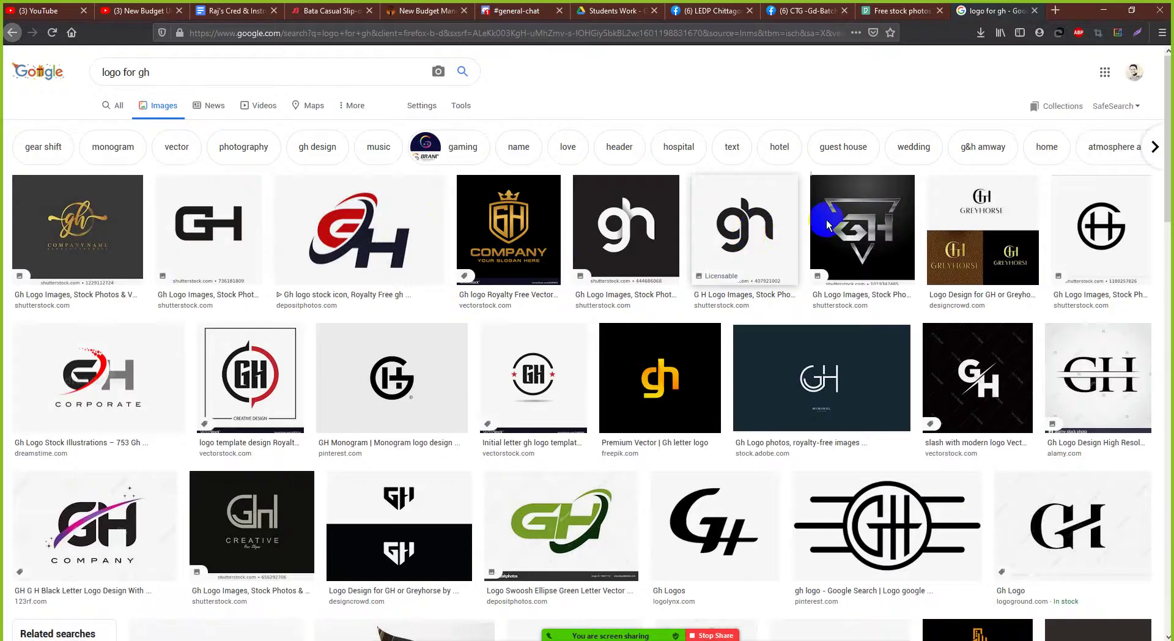
Open the Shutterstock result with the black lowercase gh mark on white and copy its image
click(782, 247)
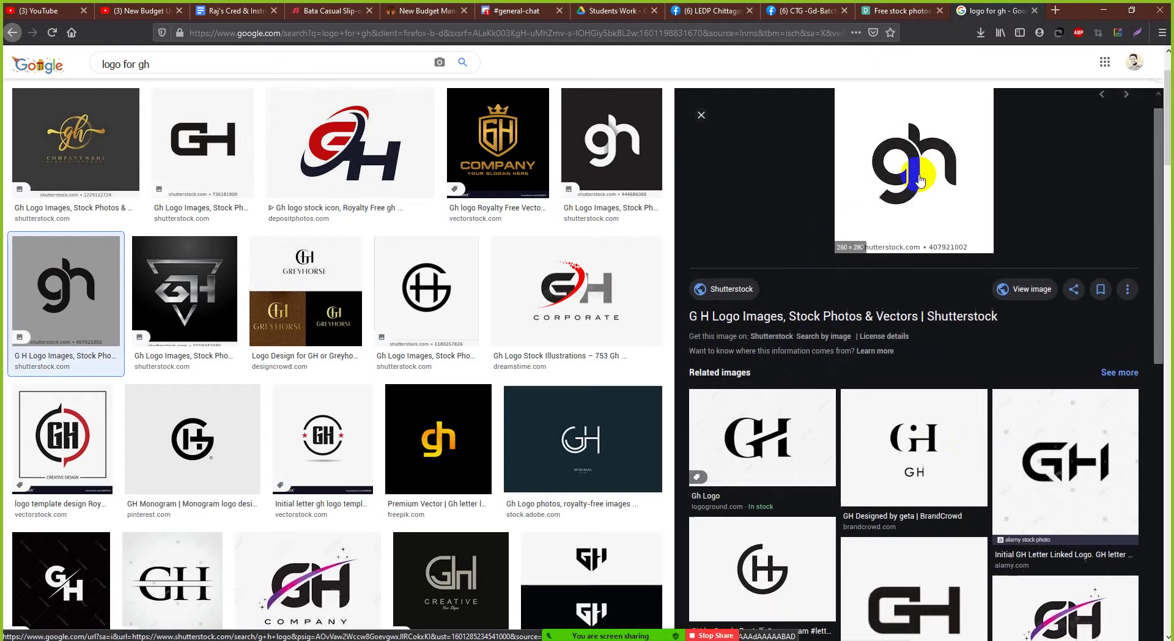
right_click(920, 164)
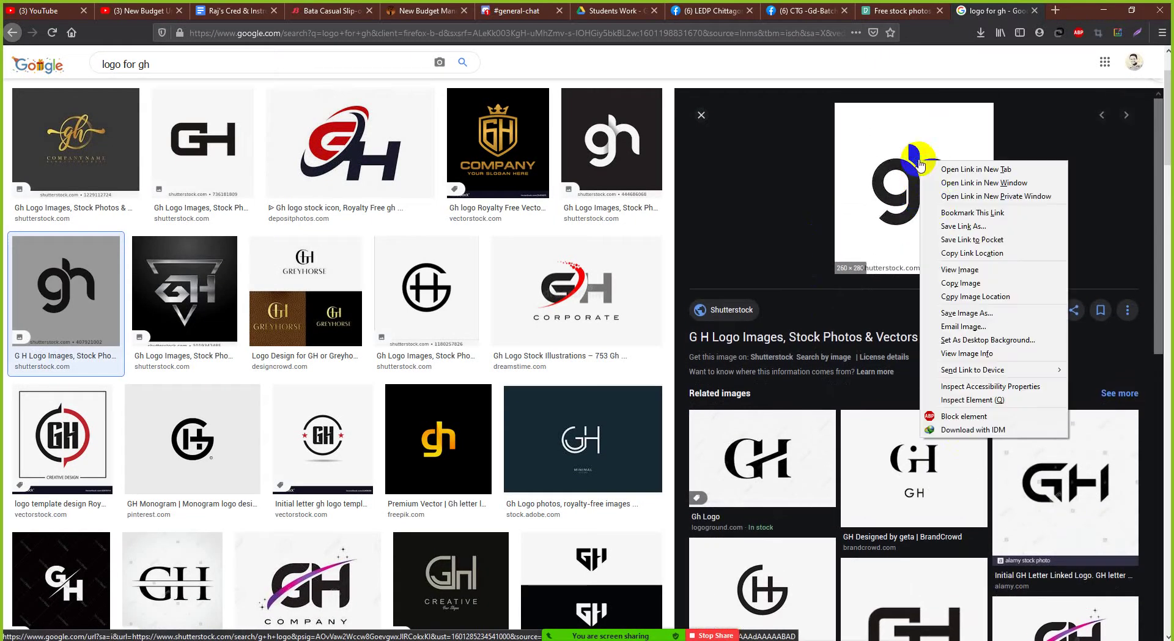
click(977, 283)
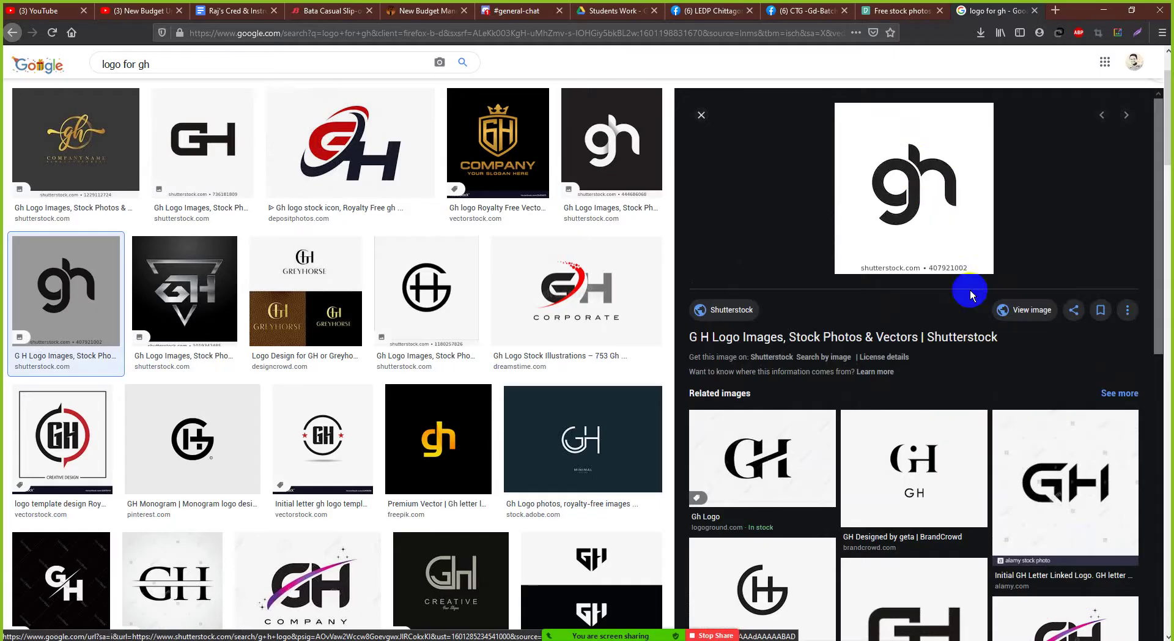
Switch to Photoshop, paste the copied gh logo image and move it beside the empty square above the name
click(497, 623)
click(428, 636)
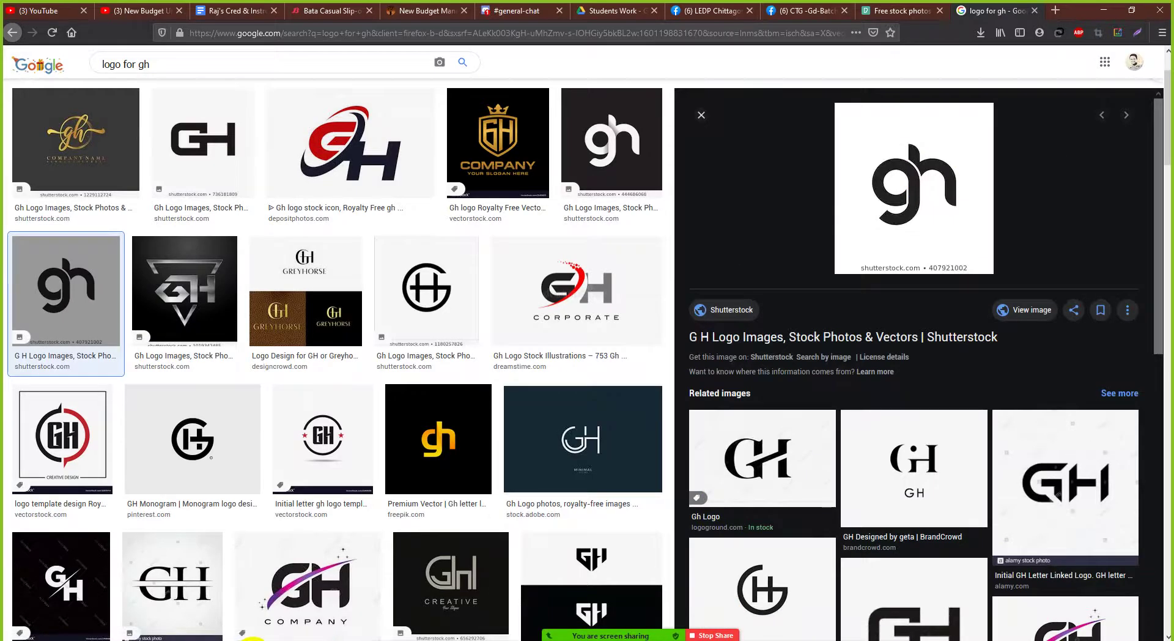
click(251, 639)
click(246, 242)
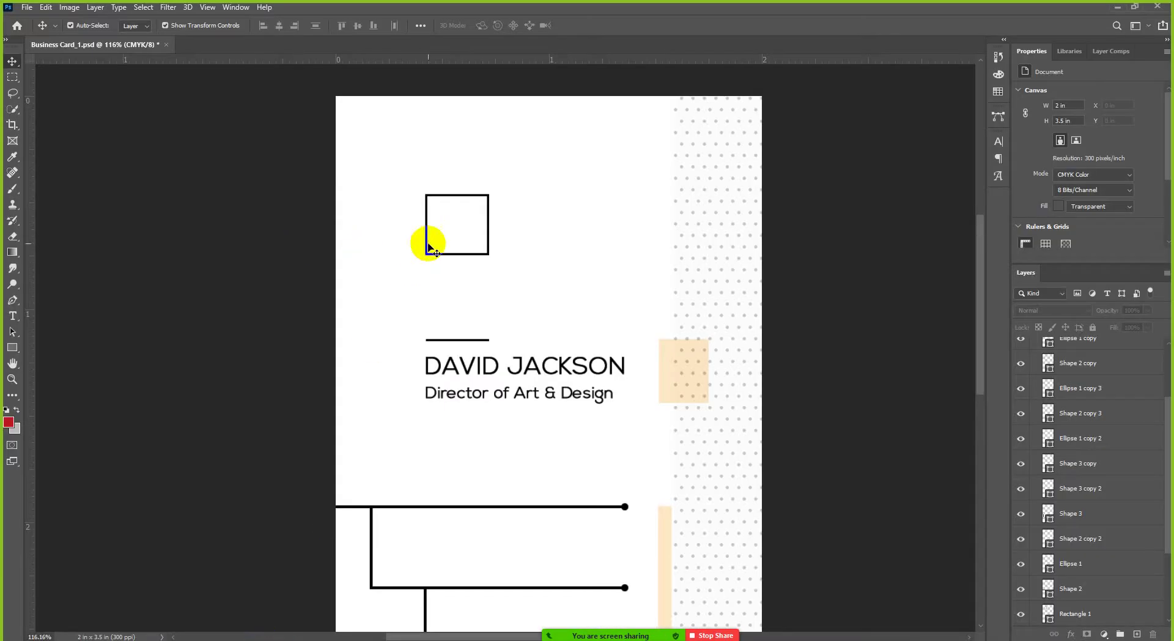
key(ctrl+v)
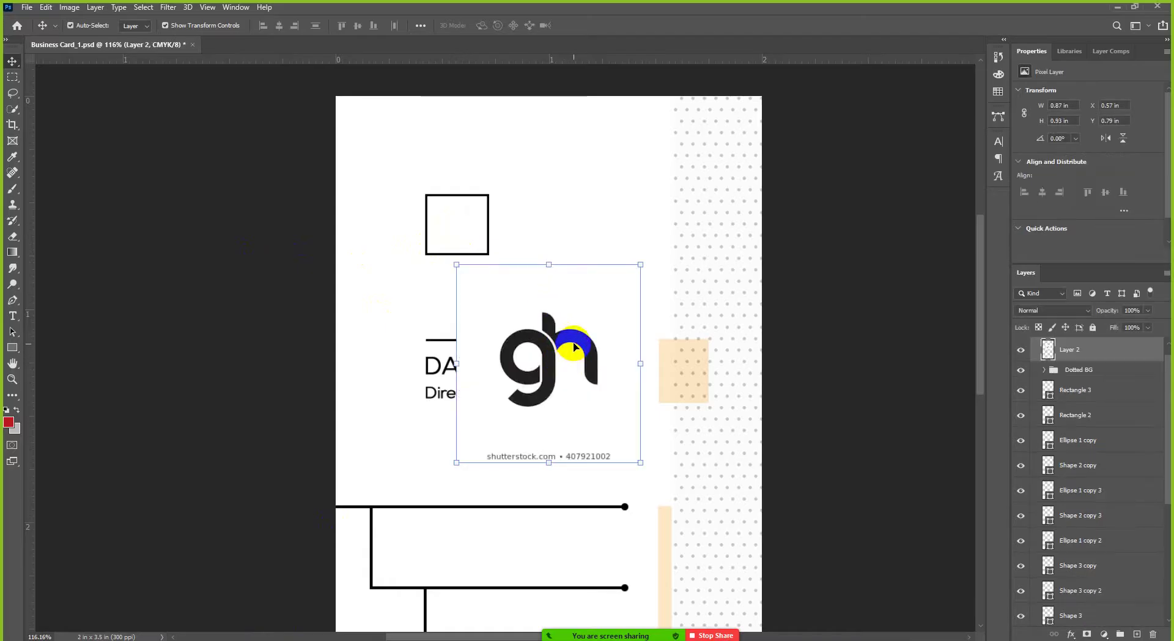
drag(574, 347, 618, 185)
alt+scroll(468, 298, down, 1)
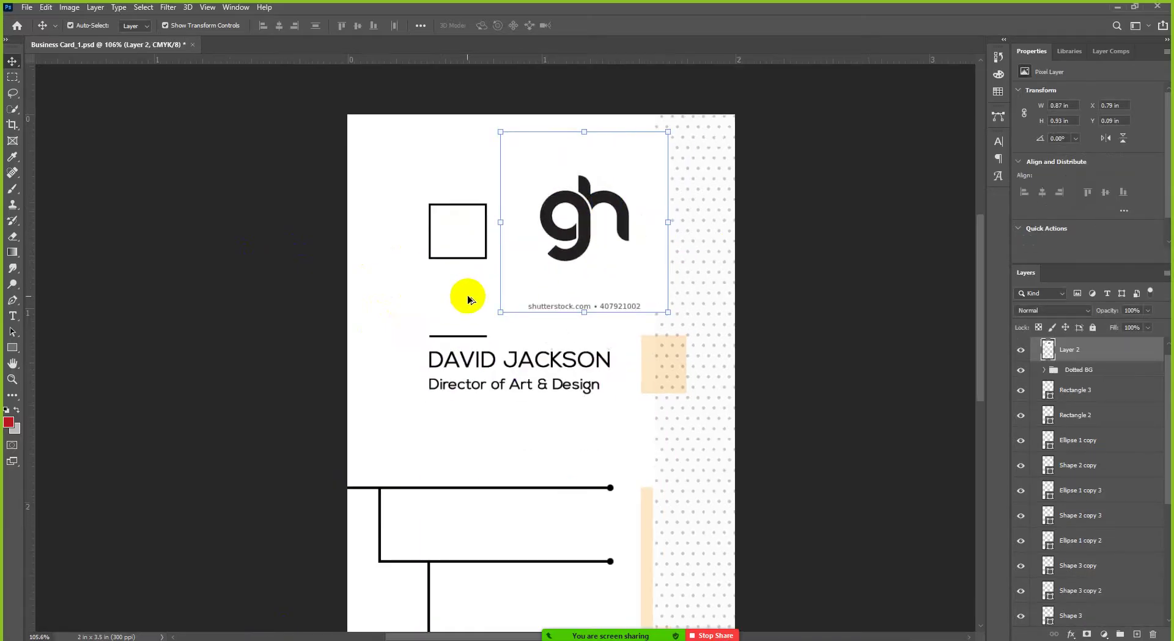
scroll(742, 293, up, 1)
alt+scroll(742, 300, up, 2)
alt+scroll(541, 283, down, 1)
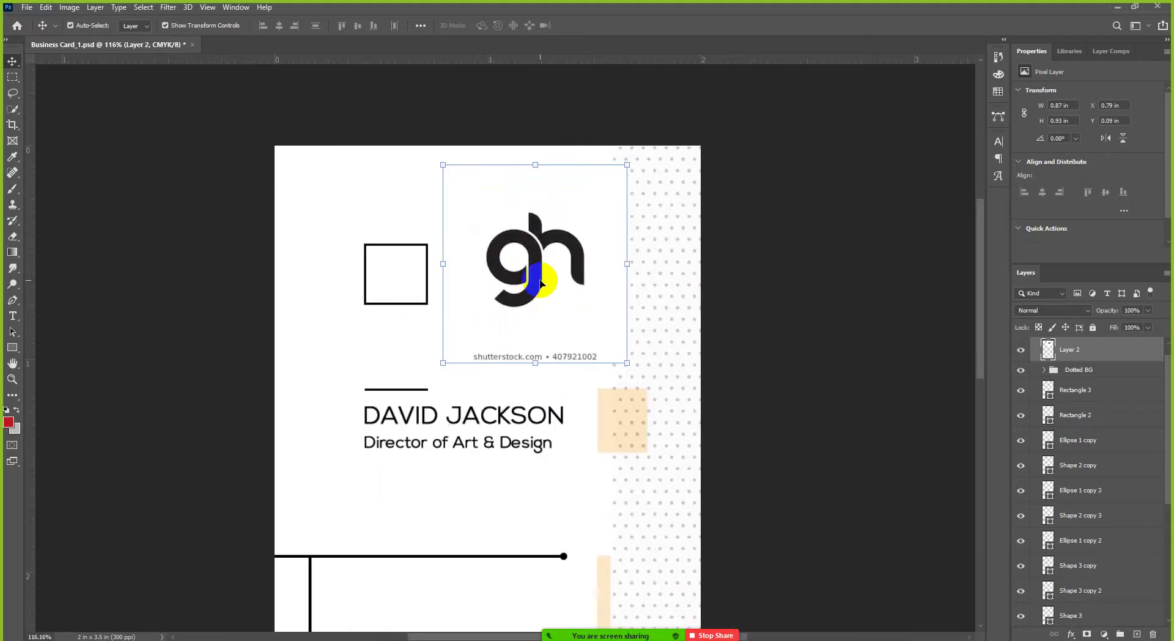
alt+scroll(632, 267, up, 1)
scroll(611, 276, up, 1)
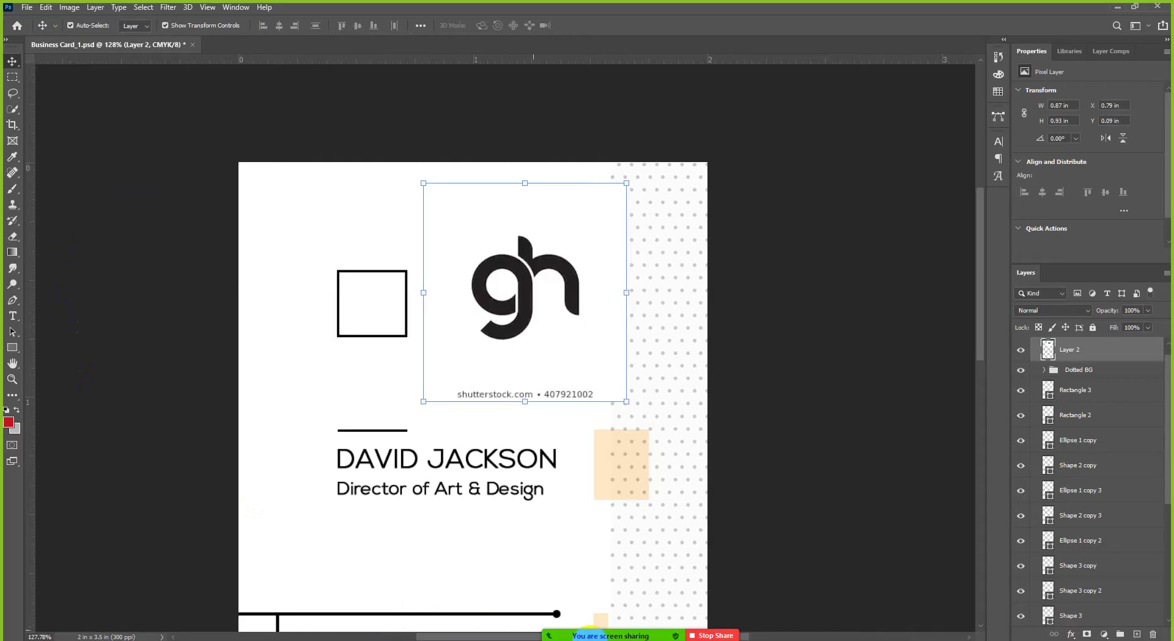
Open the meeting's participants list and move it beside the business card, clear of the layer list
click(591, 622)
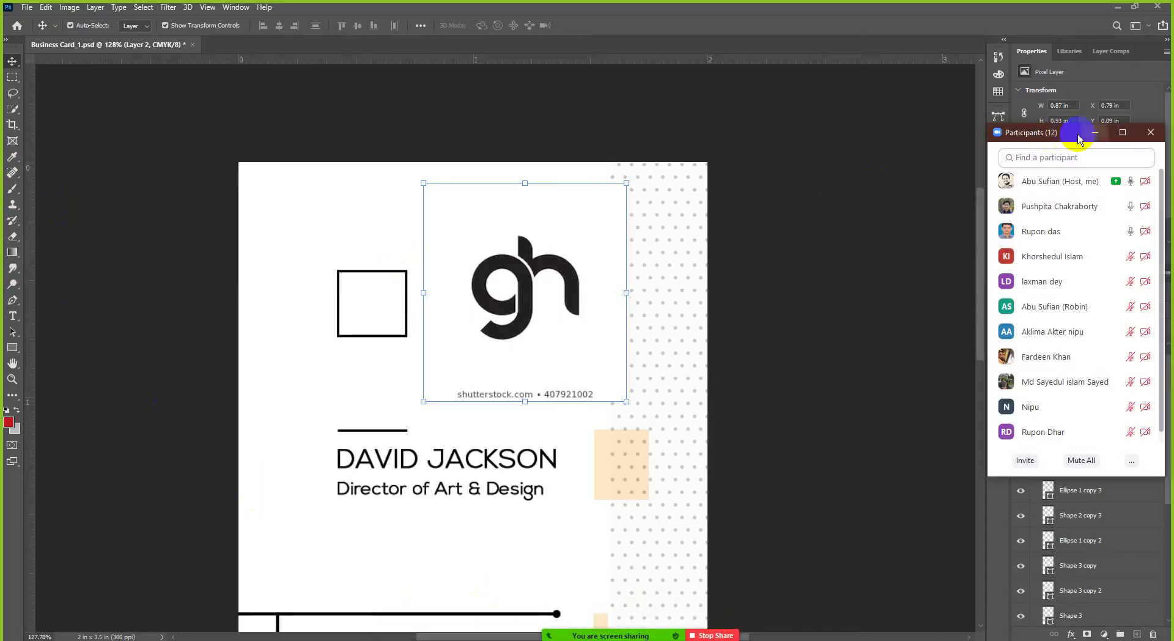
drag(1077, 139, 870, 153)
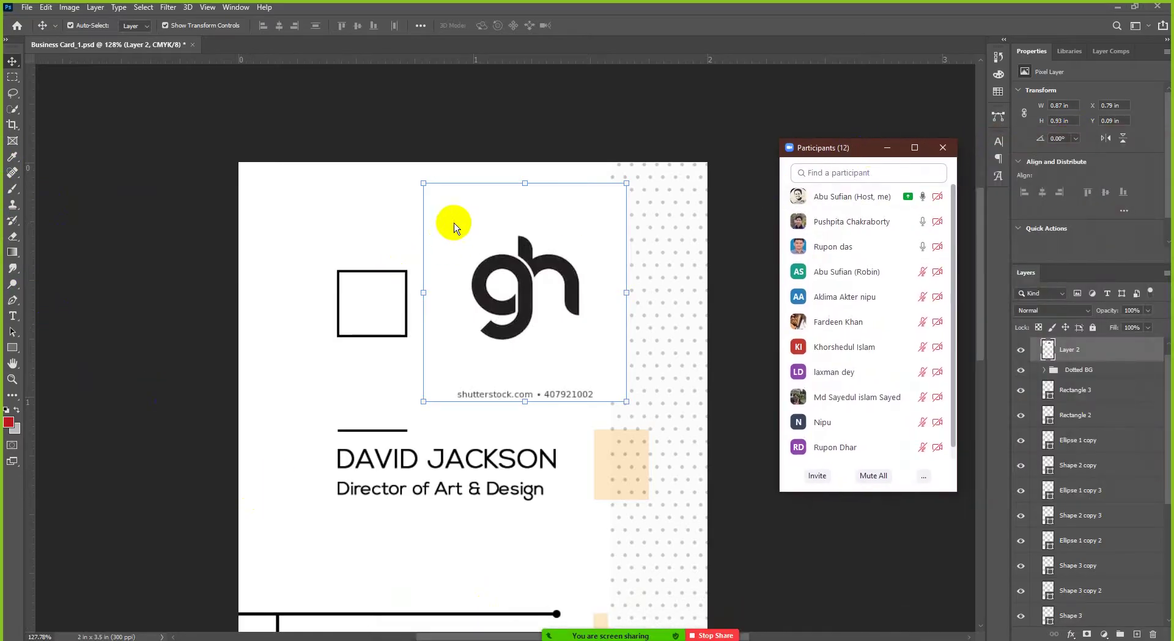
click(508, 281)
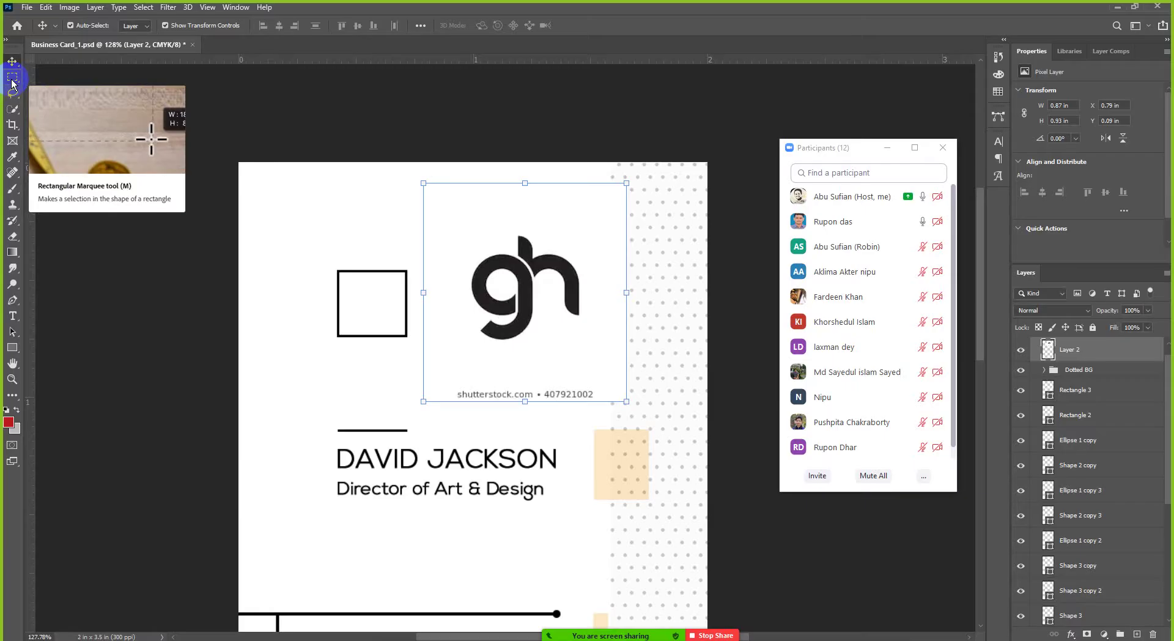
mouse_move(917, 223)
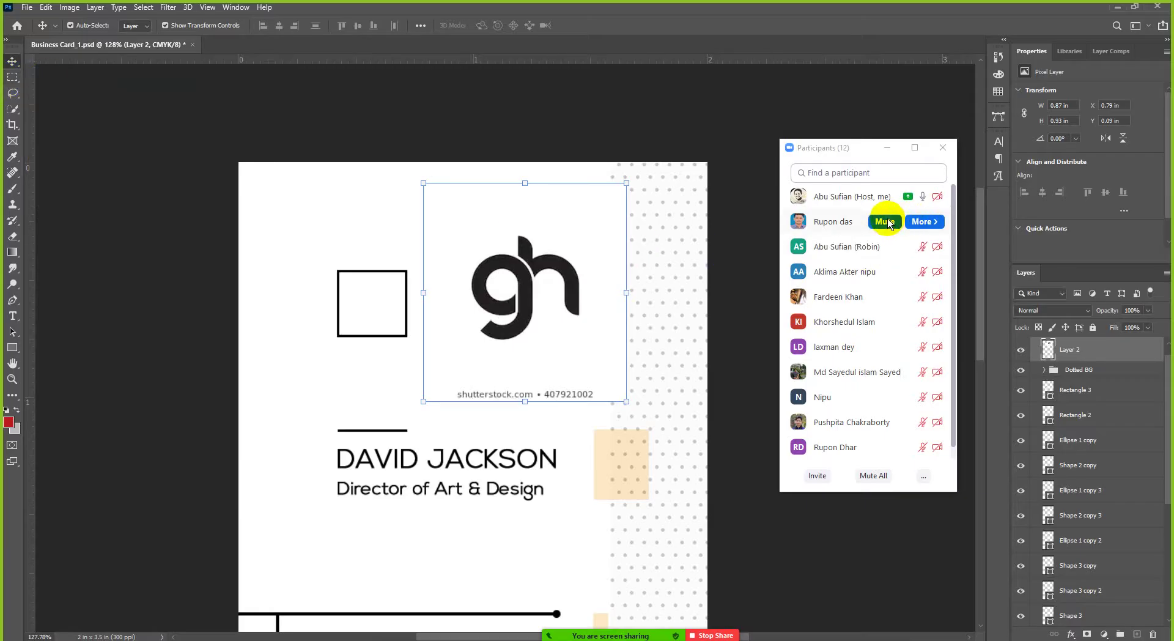
Select the gh mark with a rectangular marquee about 0.55 × 0.5 in and cut it from the pasted image
click(15, 75)
click(13, 78)
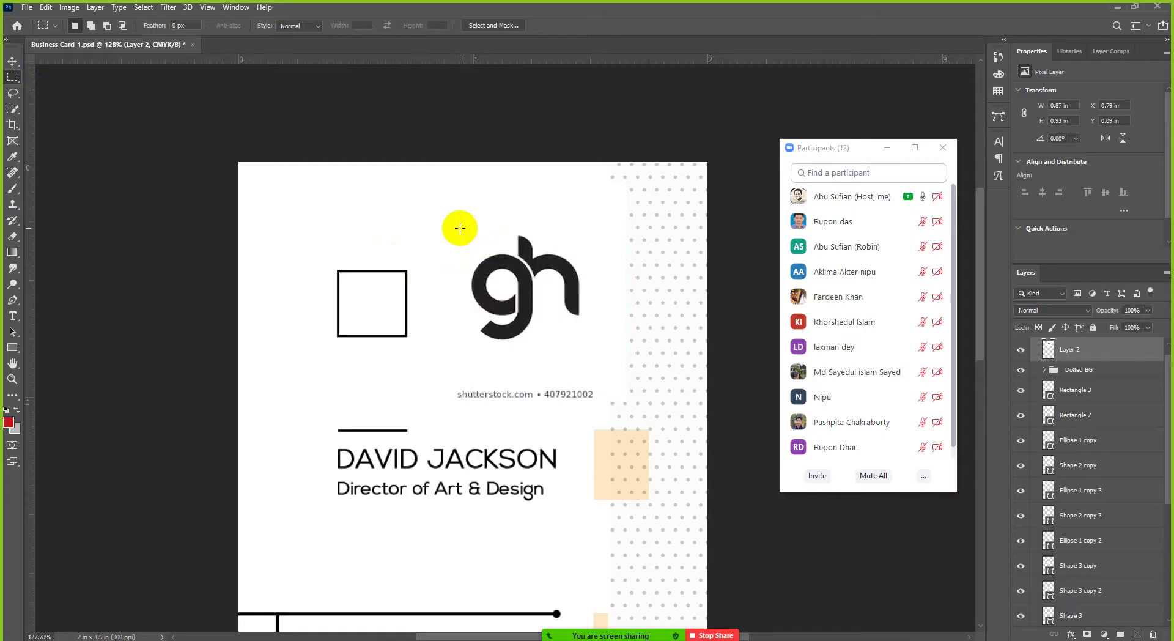
drag(460, 228, 588, 344)
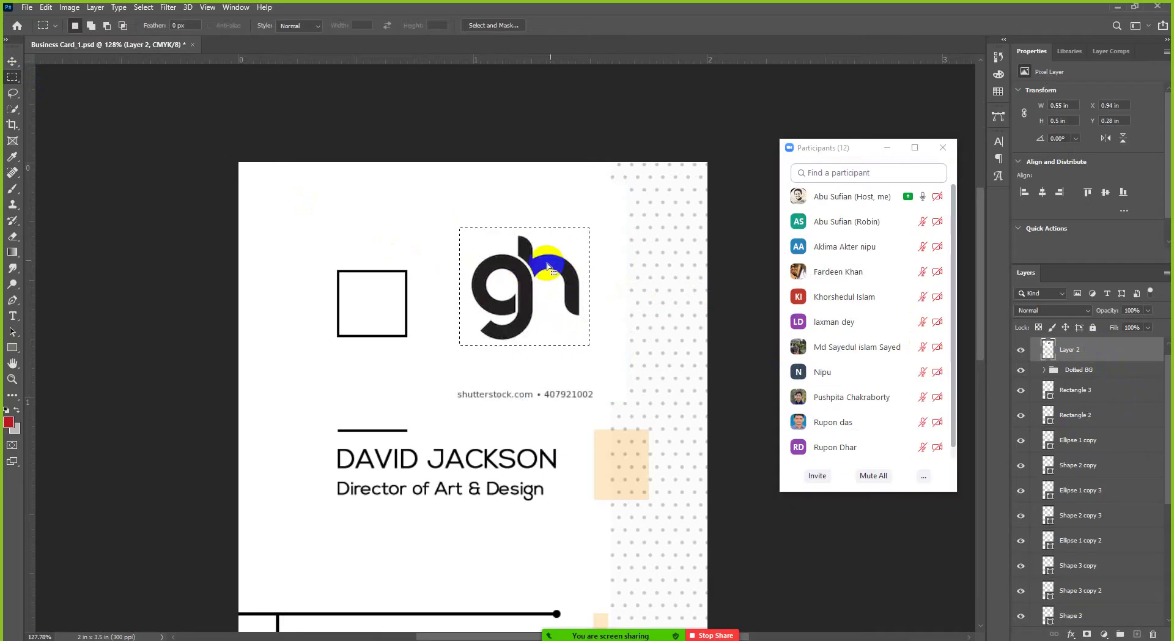
key(ctrl+x)
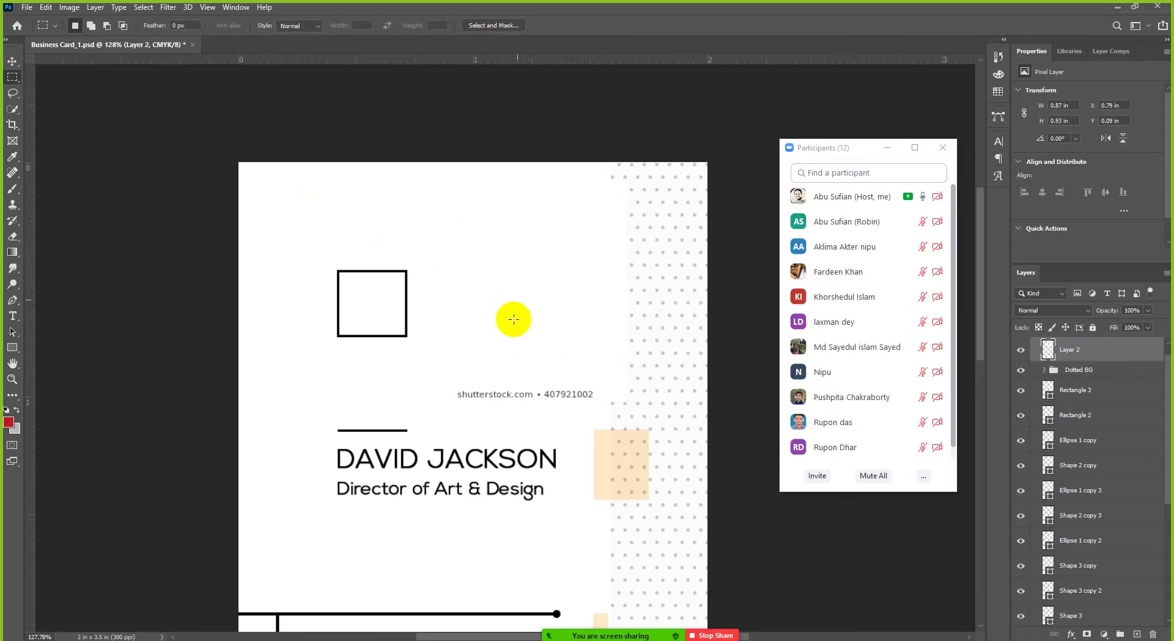
Paste the cut gh mark as a separate layer and move it to the card's upper-left corner, overlapping the square
click(12, 61)
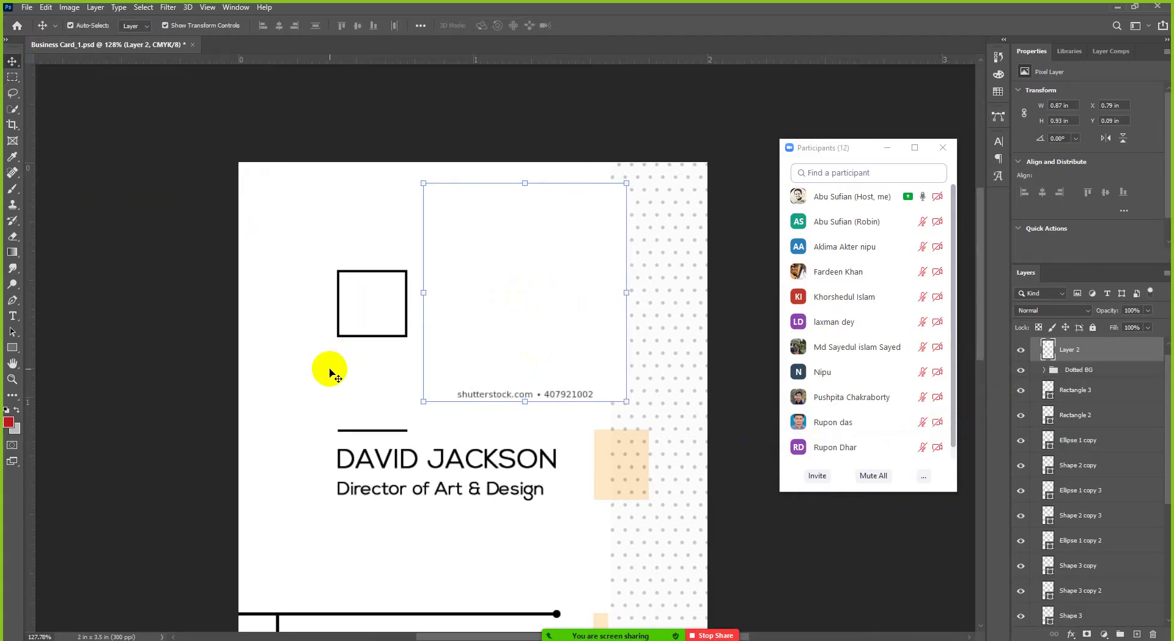
key(ctrl+v)
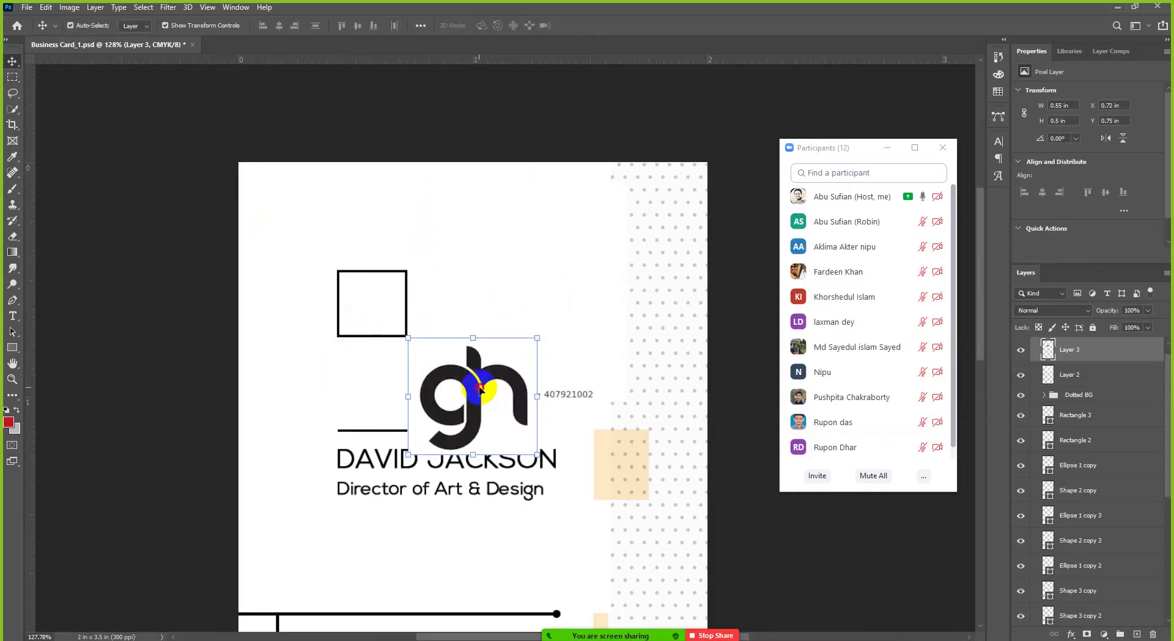
drag(516, 385, 344, 254)
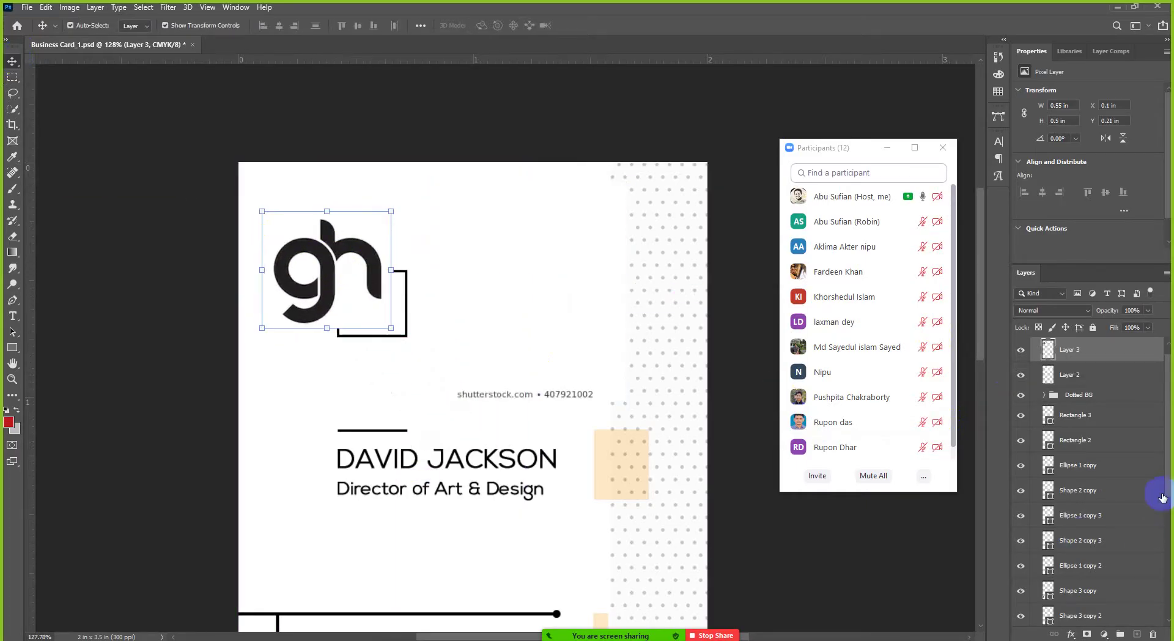
Show the red Layer 1 behind the design and select the leftover white image with the rectangular hole
scroll(1149, 492, down, 5)
scroll(1118, 521, down, 1)
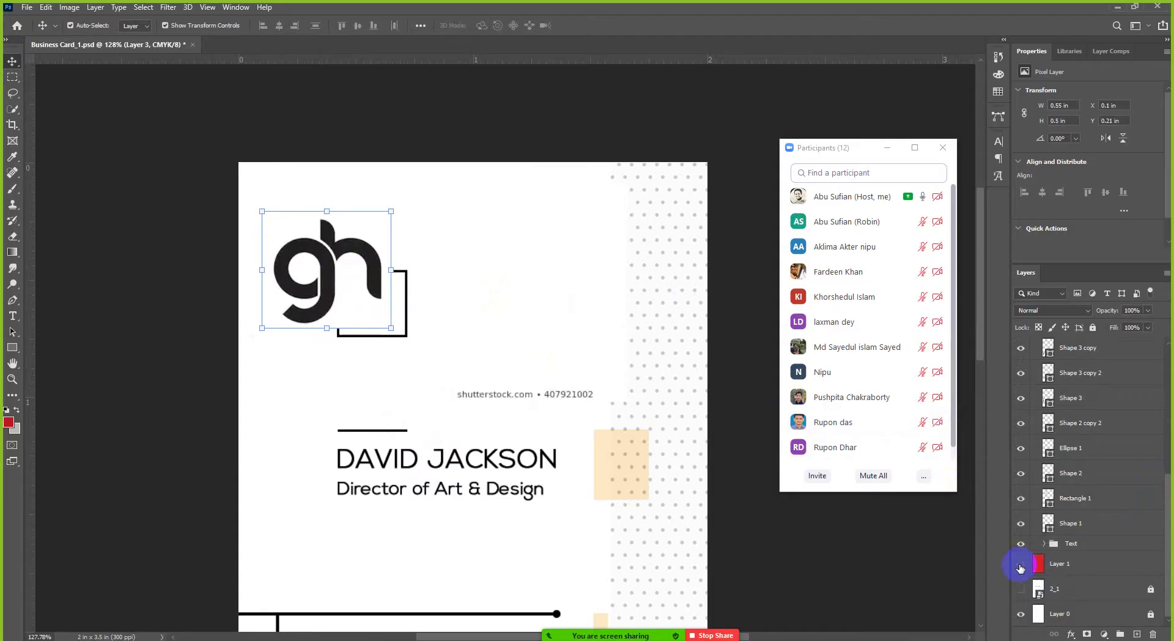
click(1019, 565)
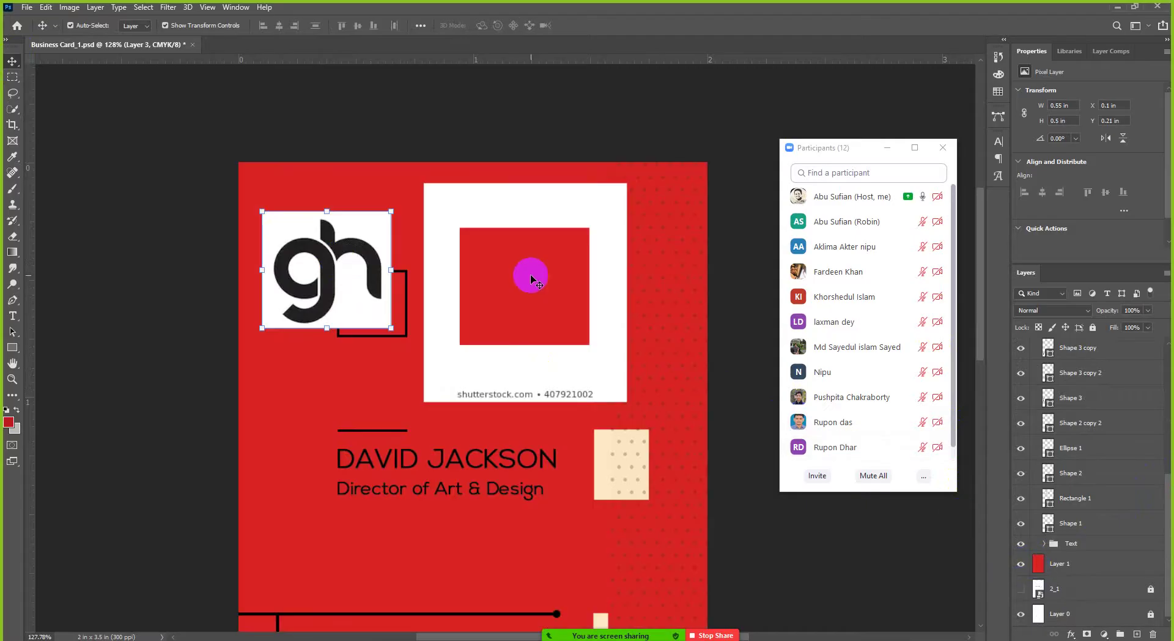
scroll(535, 277, up, 1)
click(515, 235)
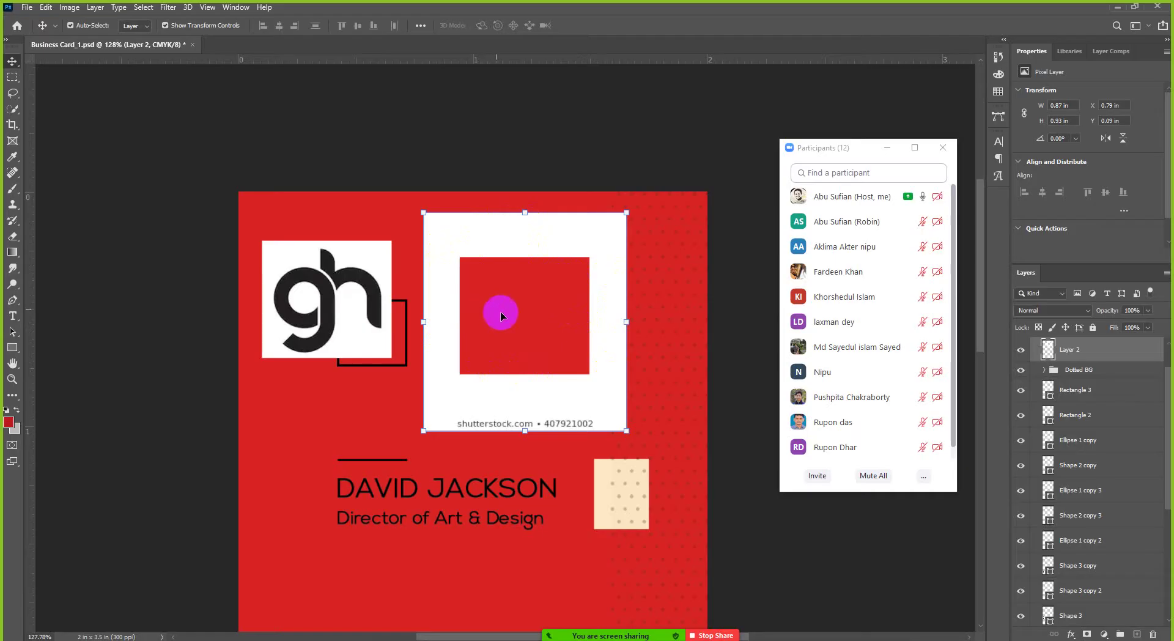
click(489, 372)
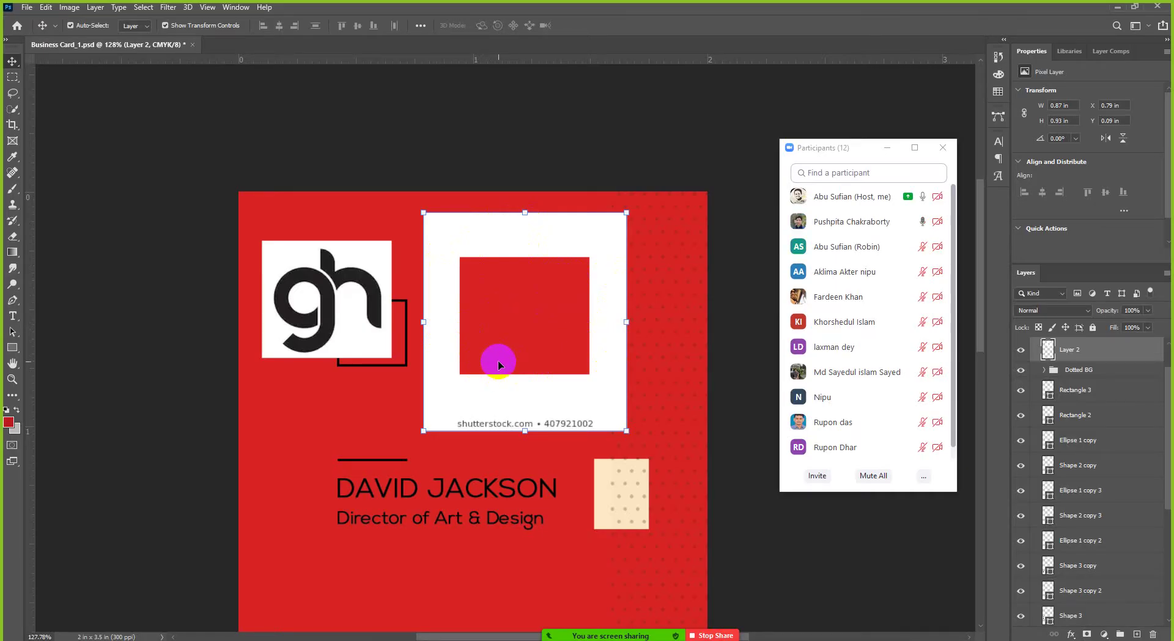
Undo the red layer's display and the cutting and pasting of the gh mark, back to the whole pasted logo image
key(ctrl+z)
key(ctrl+z)
key(ctrl+z)
key(ctrl+z)
key(ctrl+z)
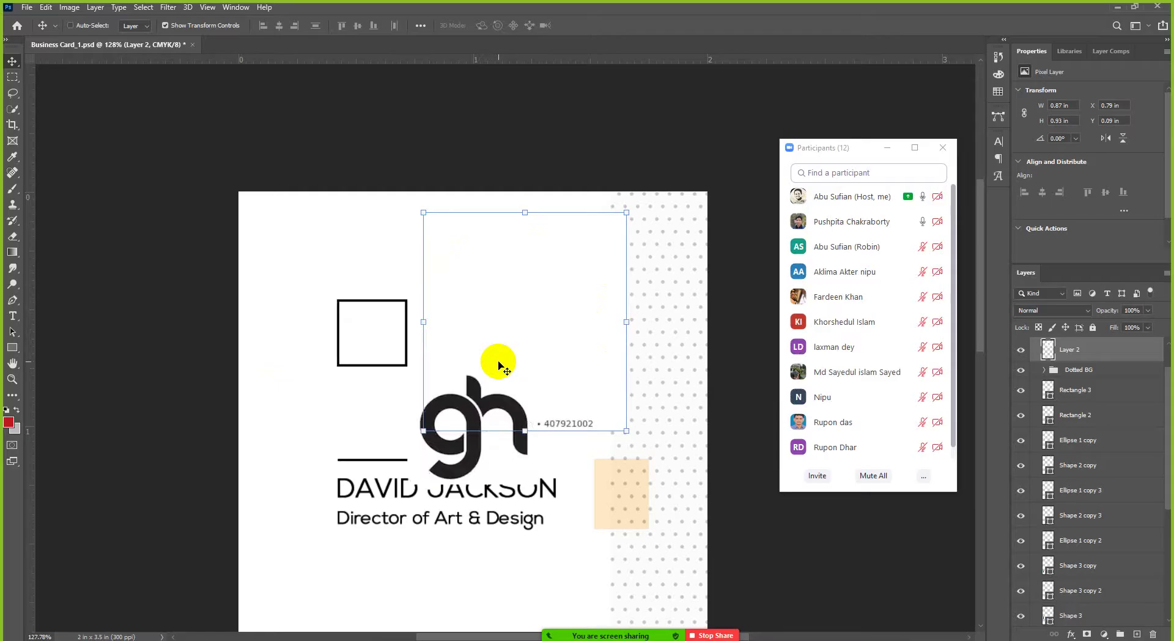
key(ctrl+shift+z)
key(ctrl+shift+z)
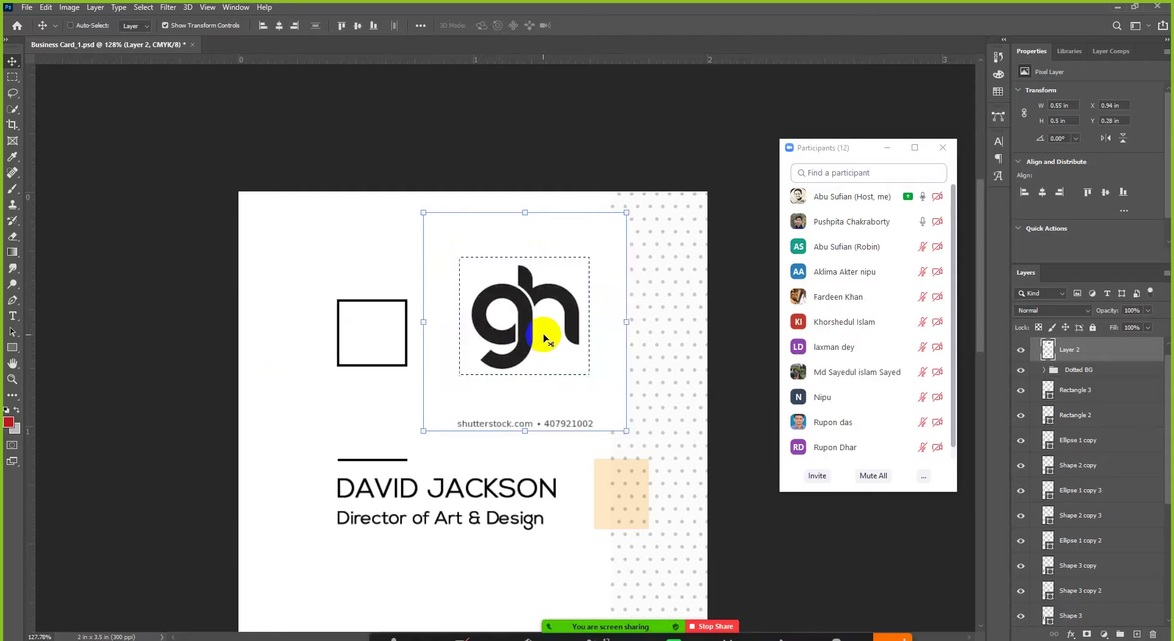
click(892, 623)
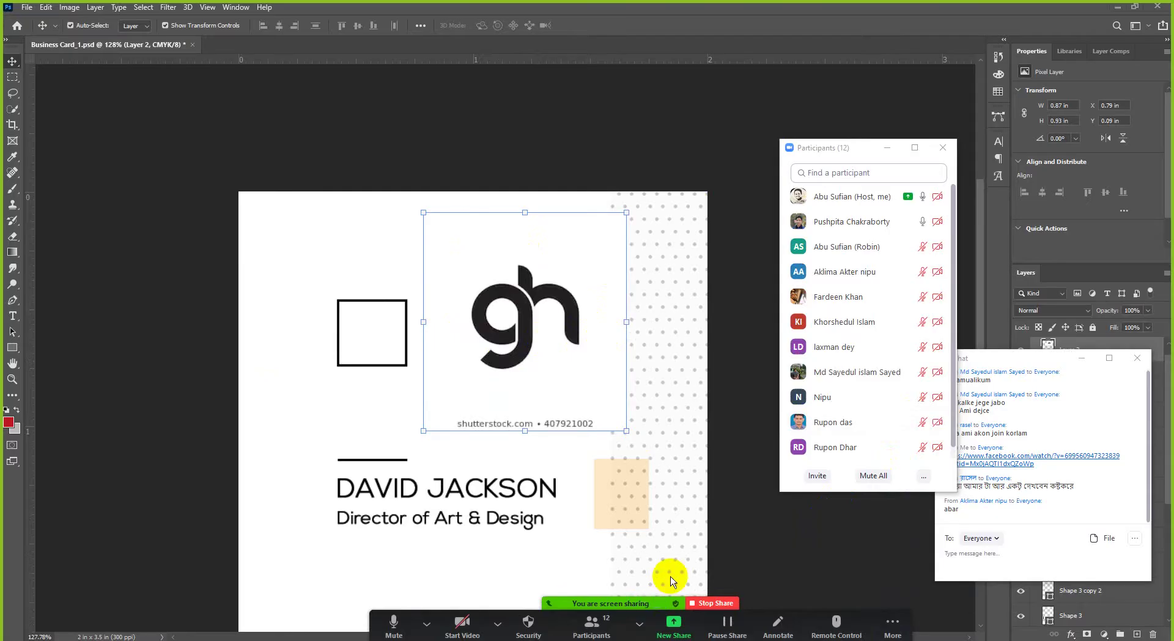
click(902, 561)
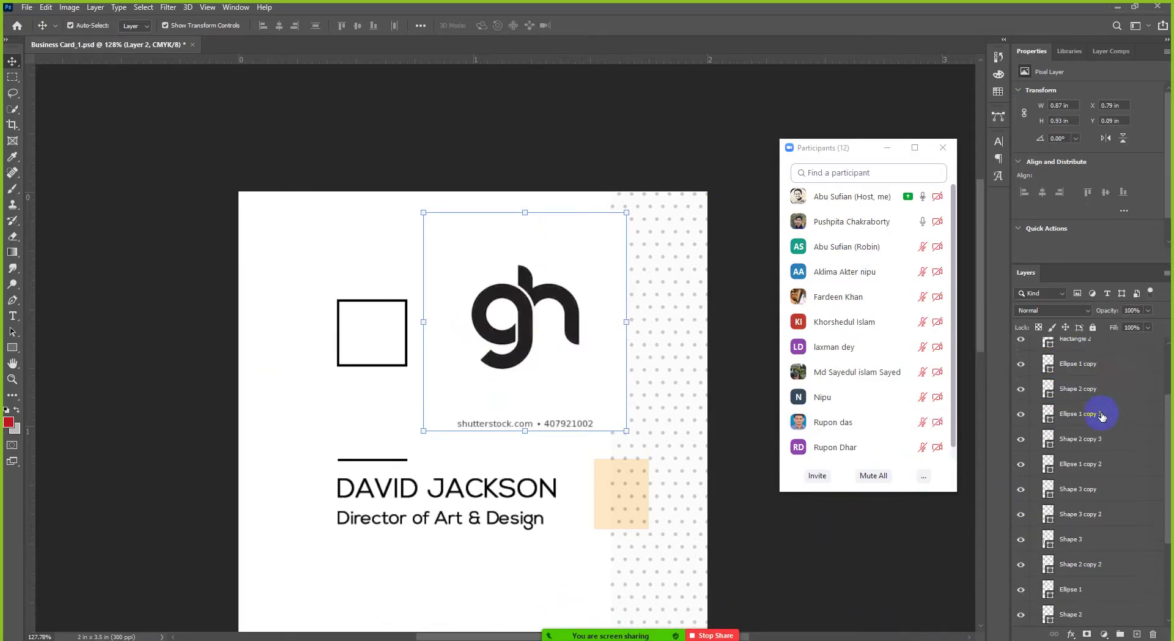
Rename the pasted image's layer as Logo and show the red Layer 1 behind the design
scroll(1088, 385, up, 1)
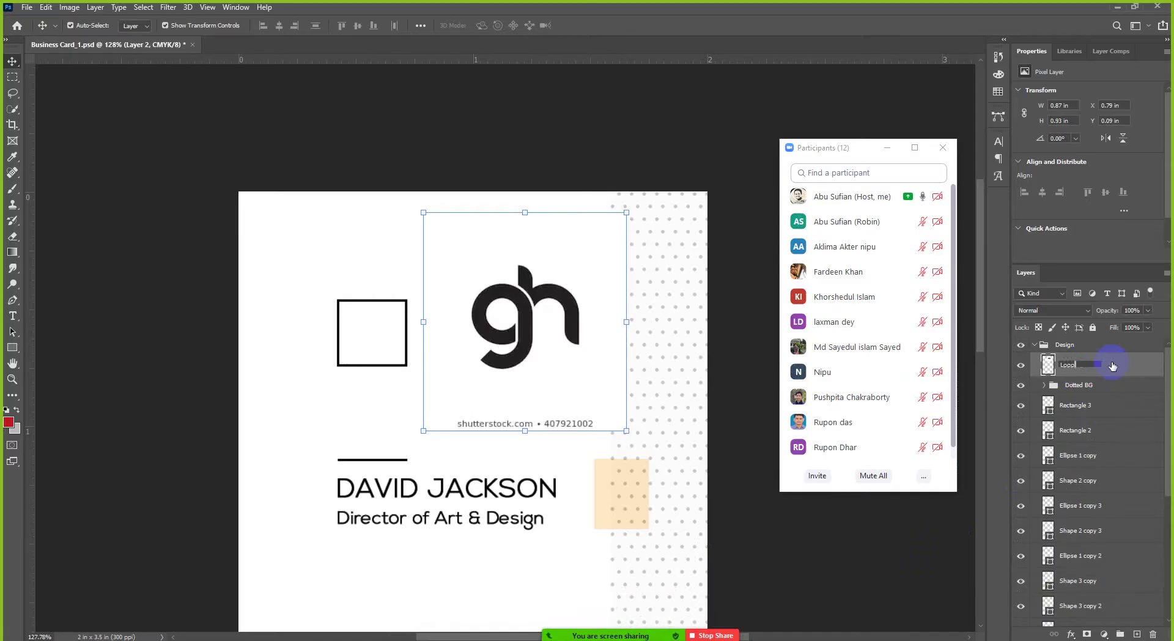
scroll(1106, 487, down, 5)
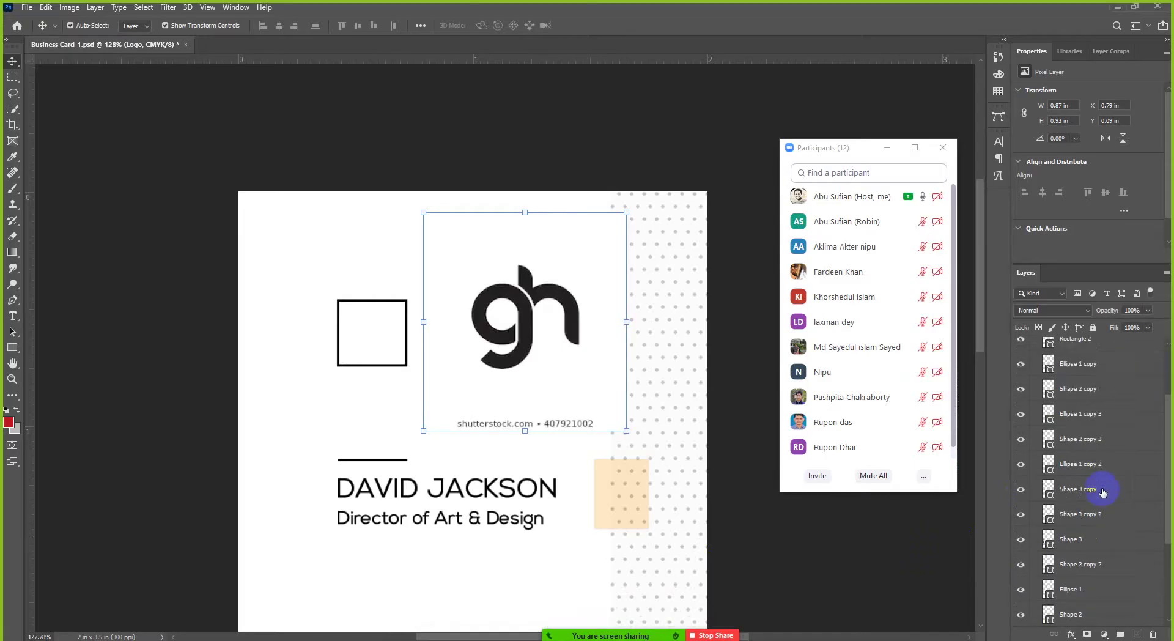
click(1021, 565)
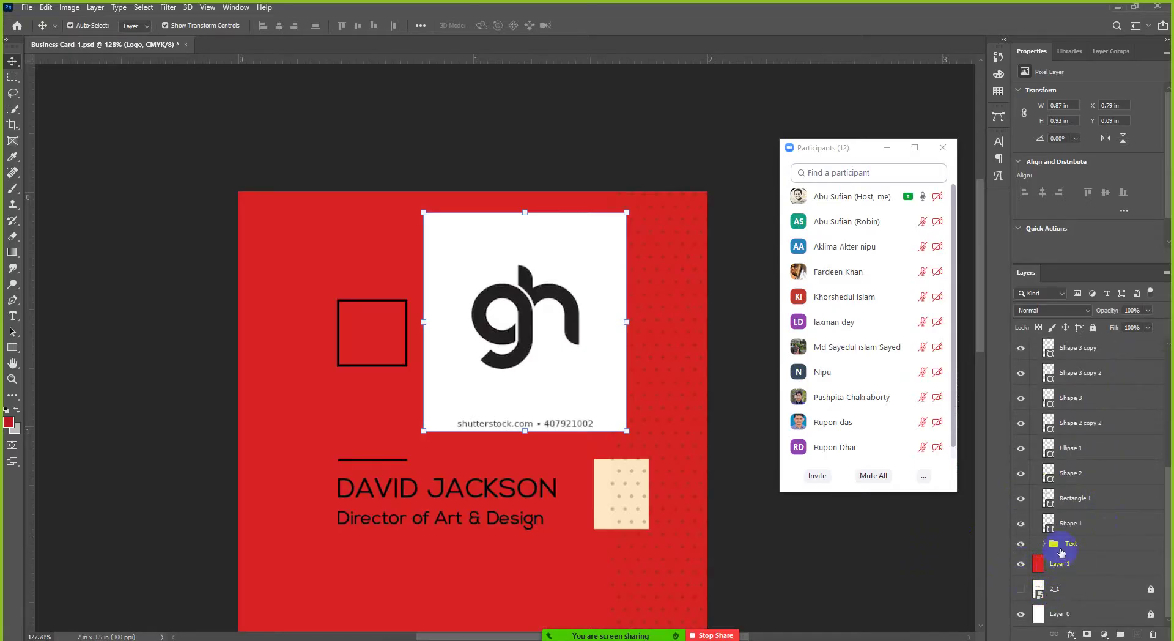
scroll(1066, 544, up, 5)
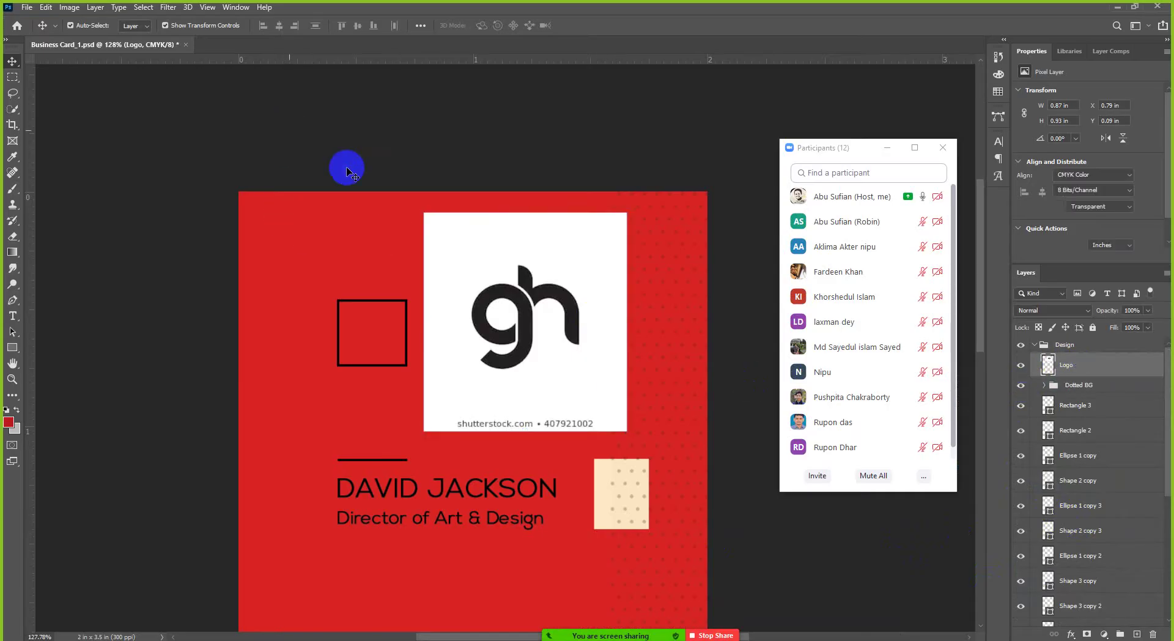
click(344, 166)
click(515, 278)
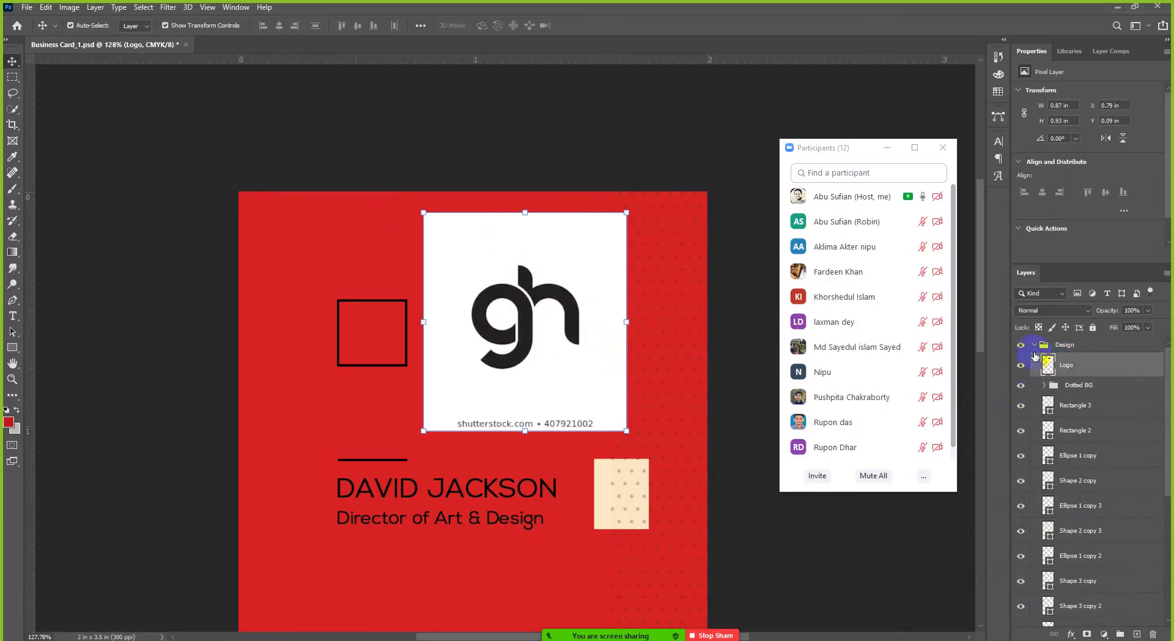
click(541, 337)
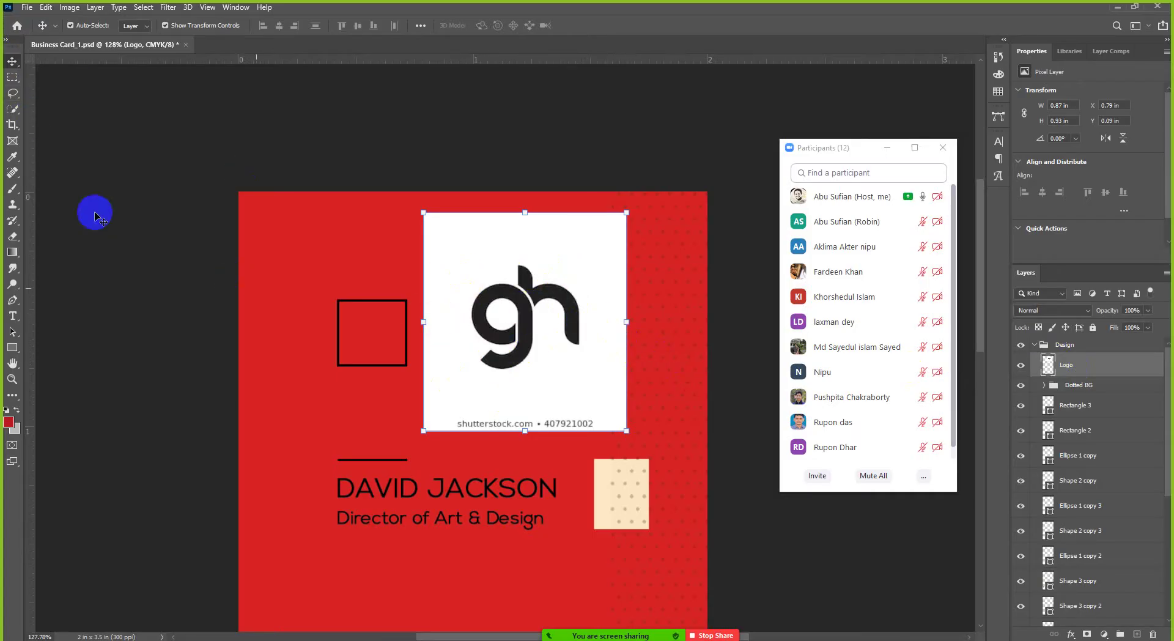
Select the gh mark with a rectangular marquee about 0.49 × 0.51 in and cut it from the Logo layer
click(12, 77)
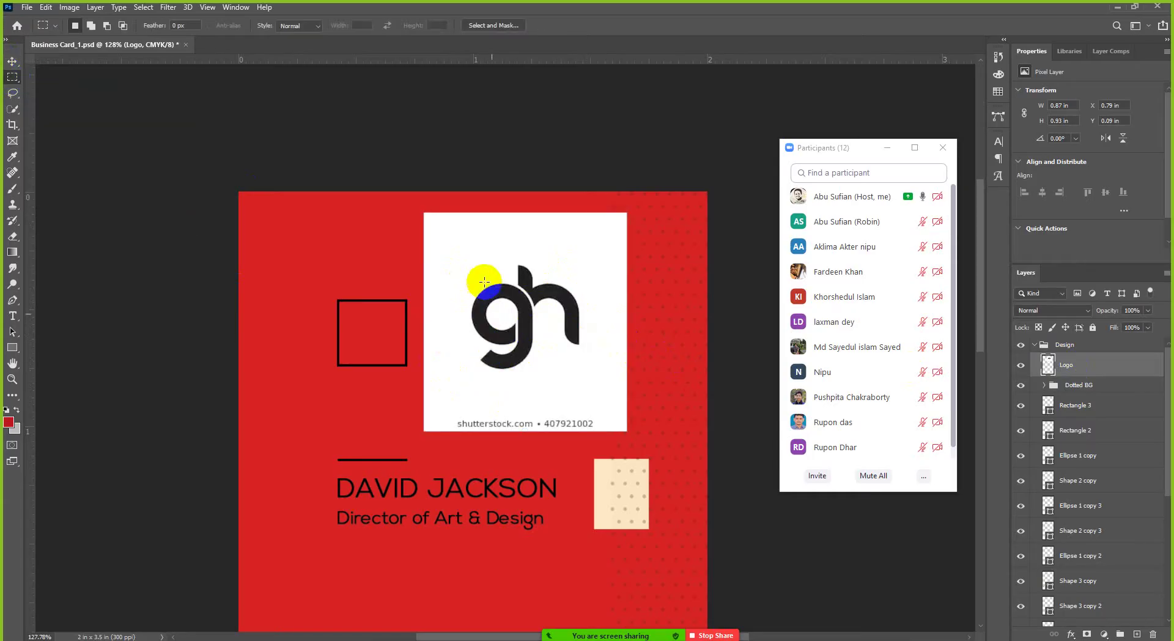
drag(459, 248, 591, 380)
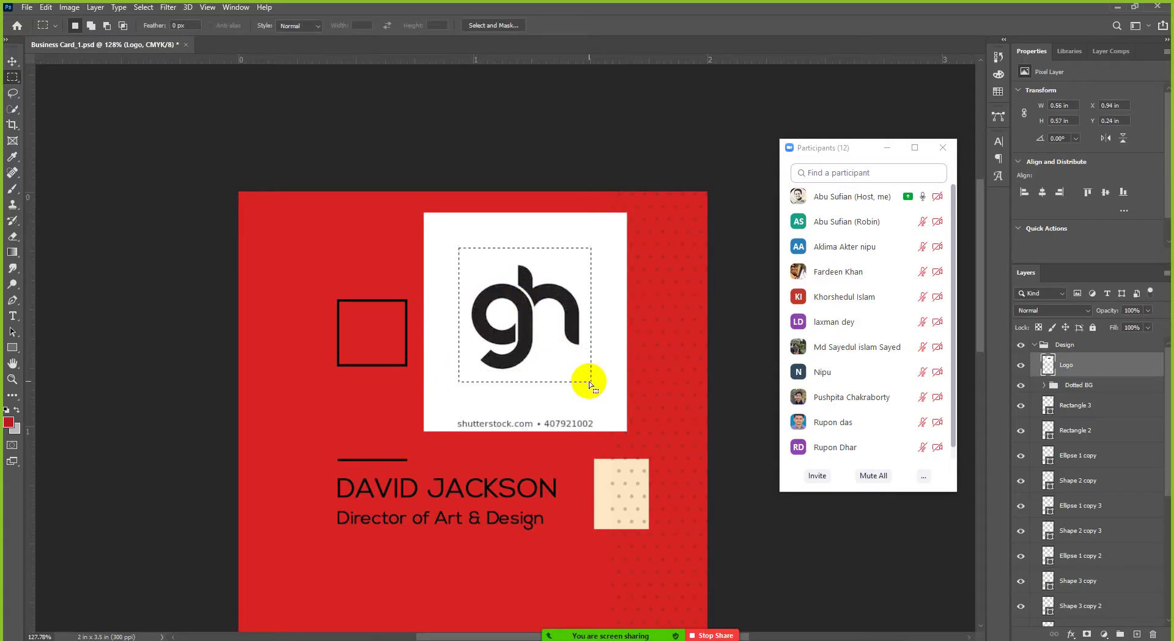
click(469, 264)
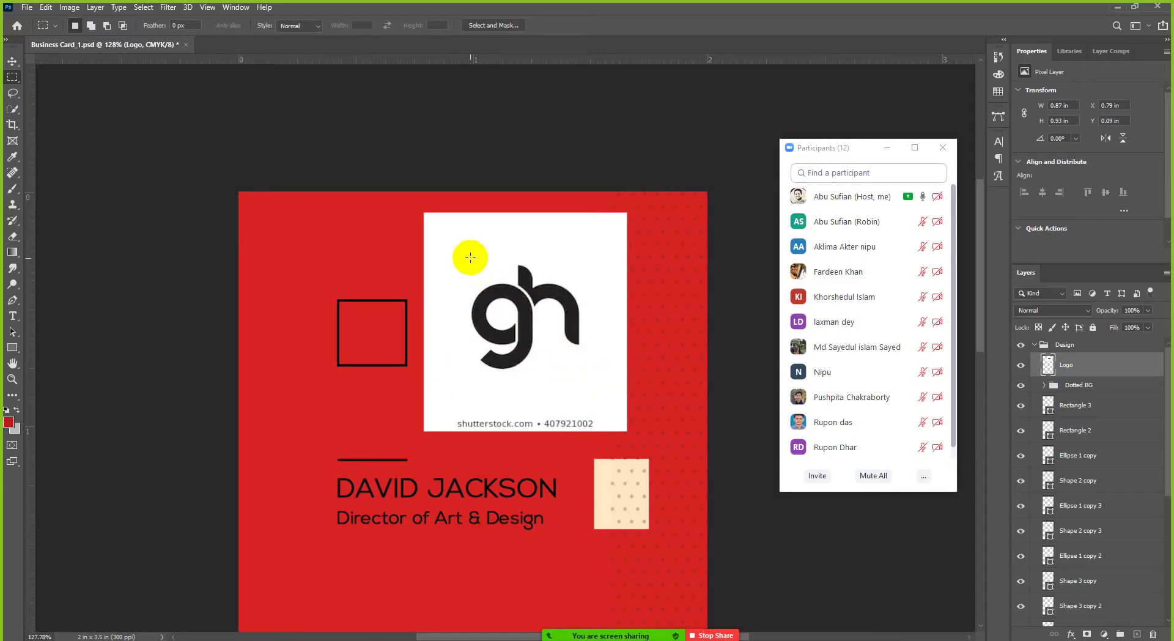
drag(470, 257, 582, 373)
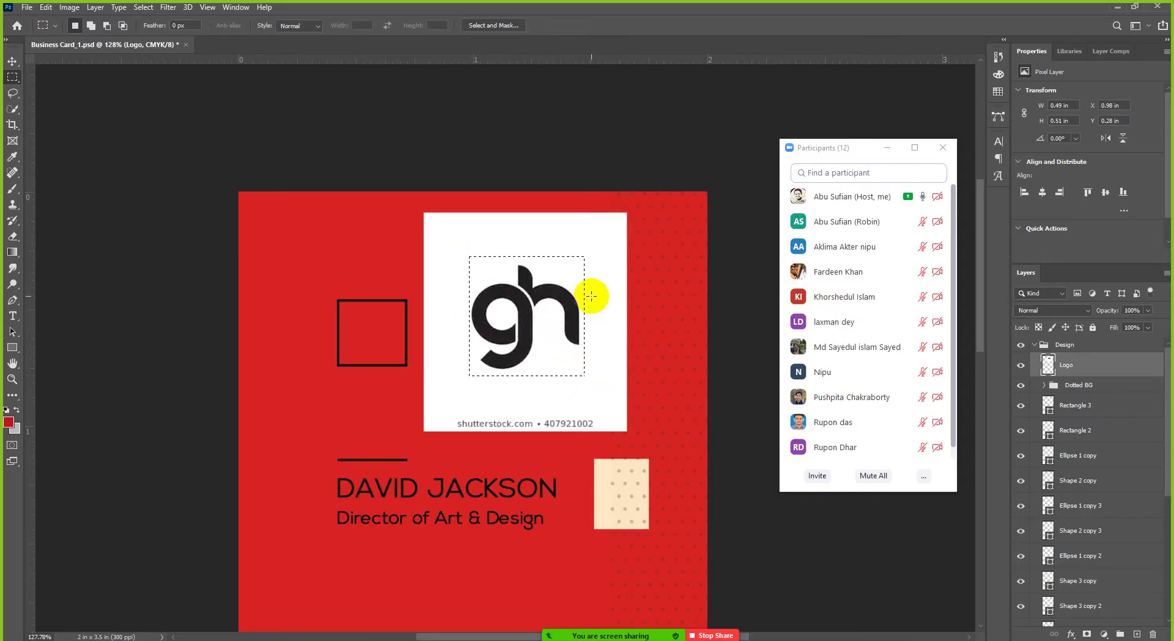
scroll(570, 320, up, 5)
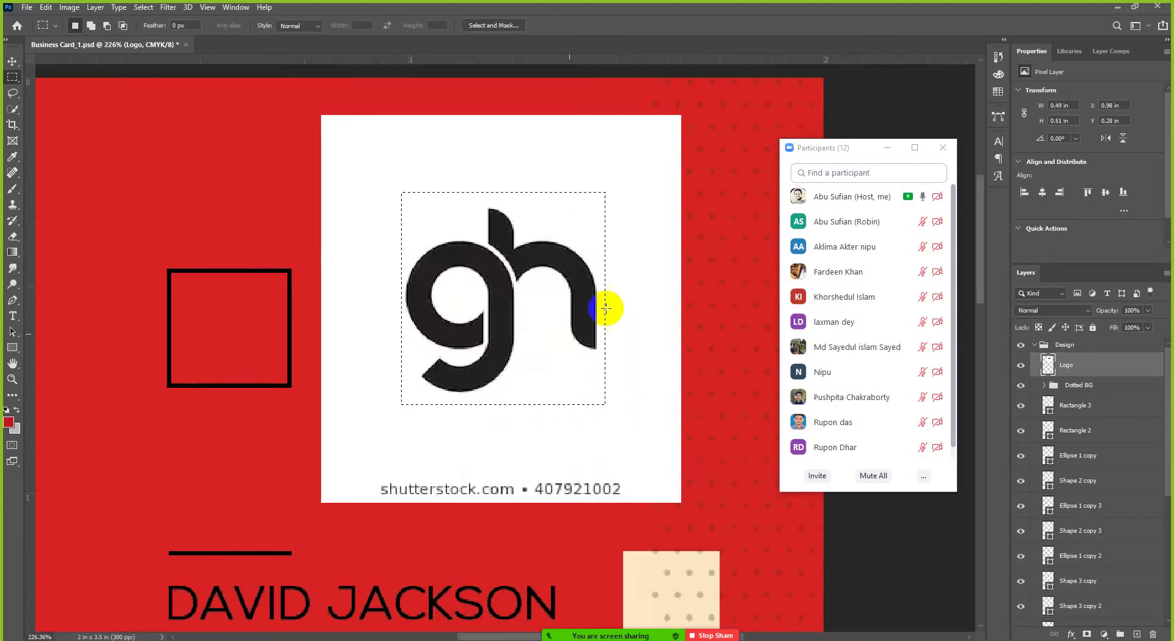
scroll(577, 225, down, 3)
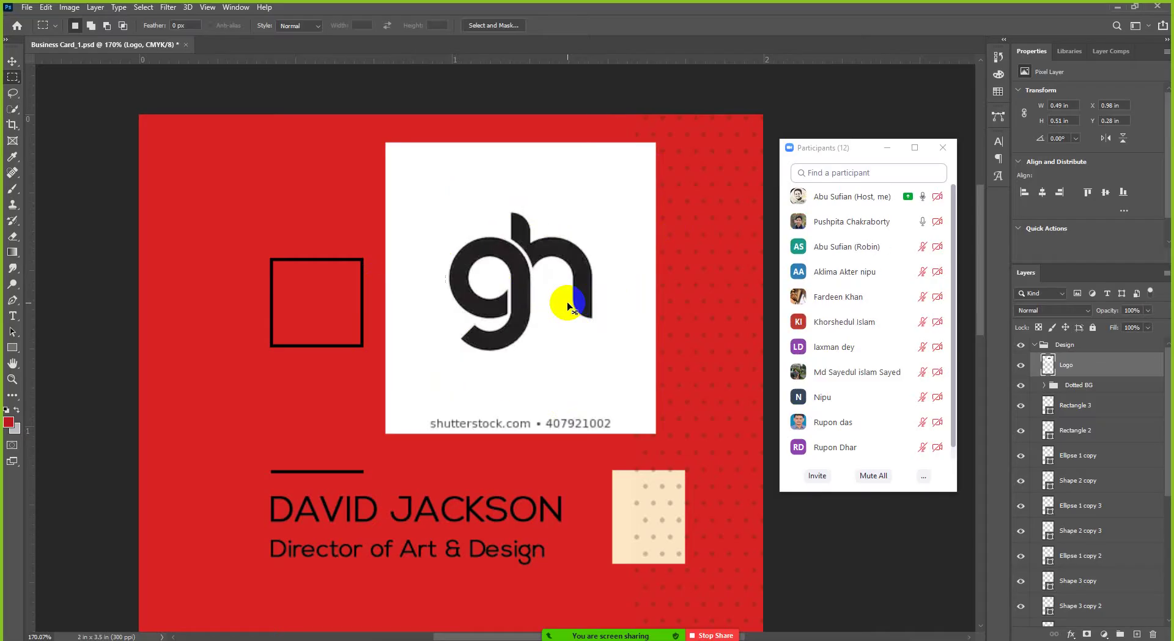
key(alt+BackSpace)
key(ctrl+d)
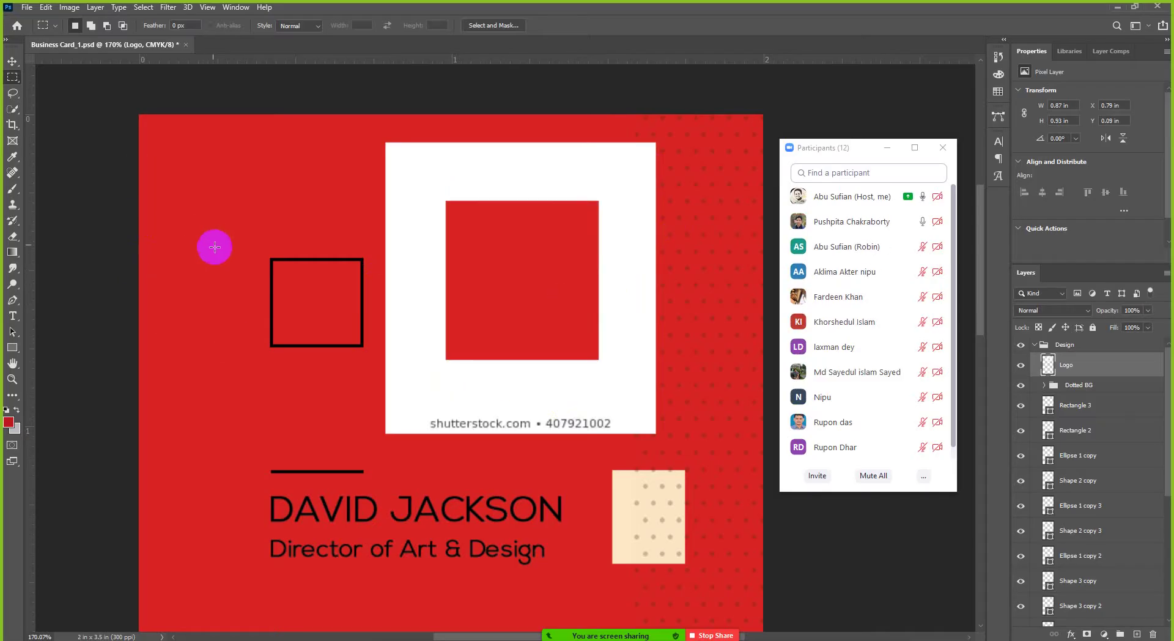
Paste the cut gh mark as a separate layer and delete the layer with the leftover white frame
key(ctrl+v)
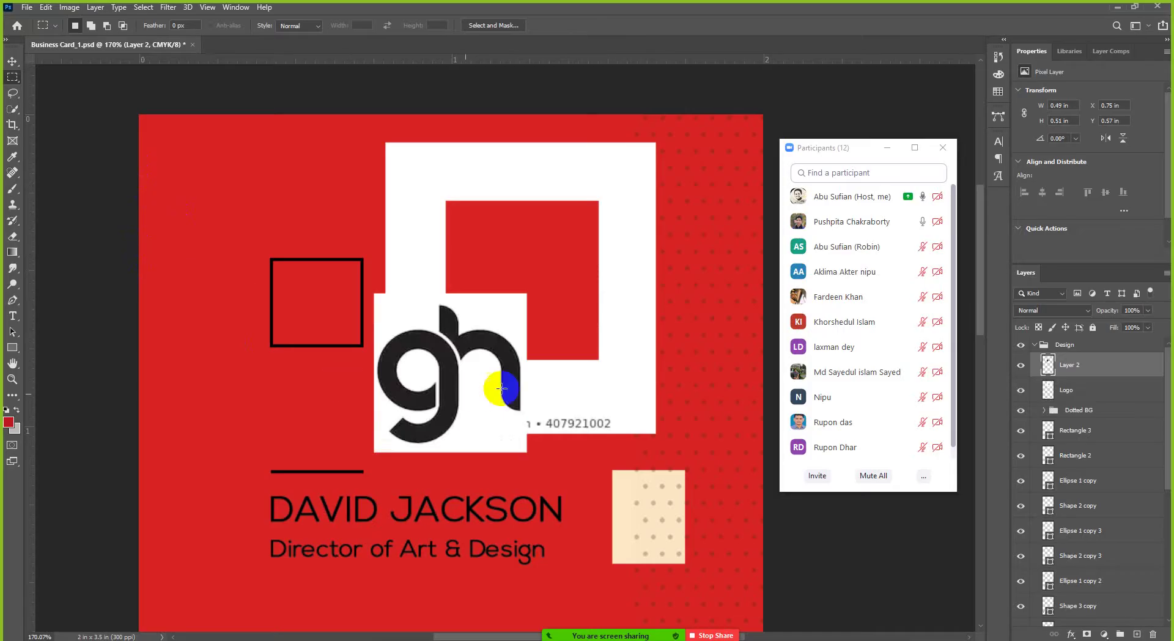
click(8, 62)
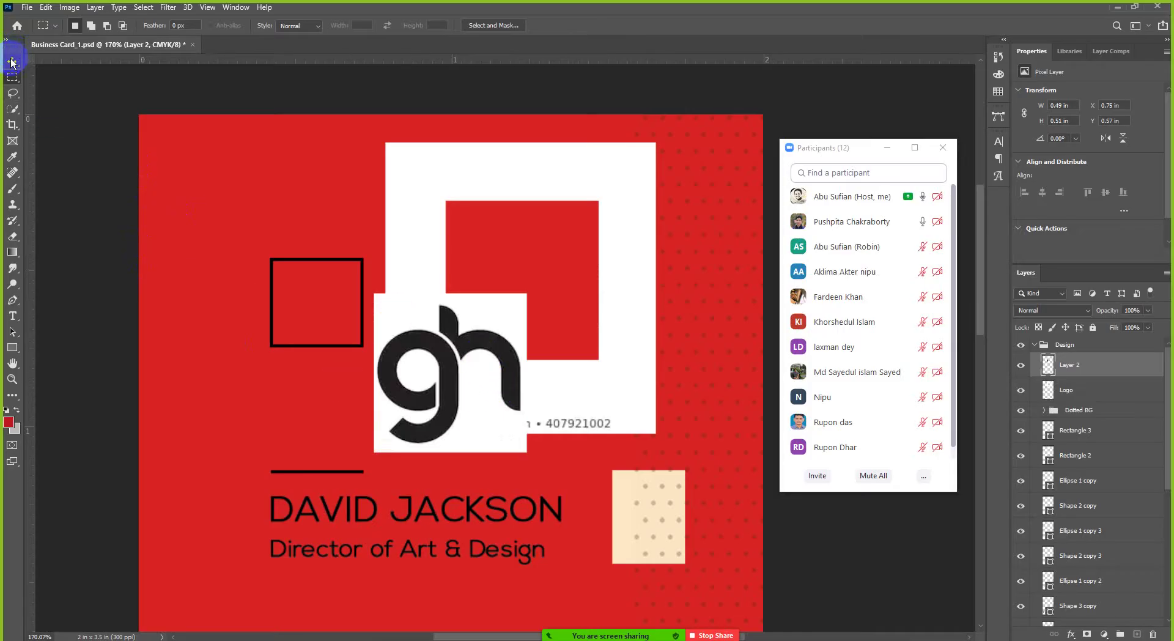
click(553, 179)
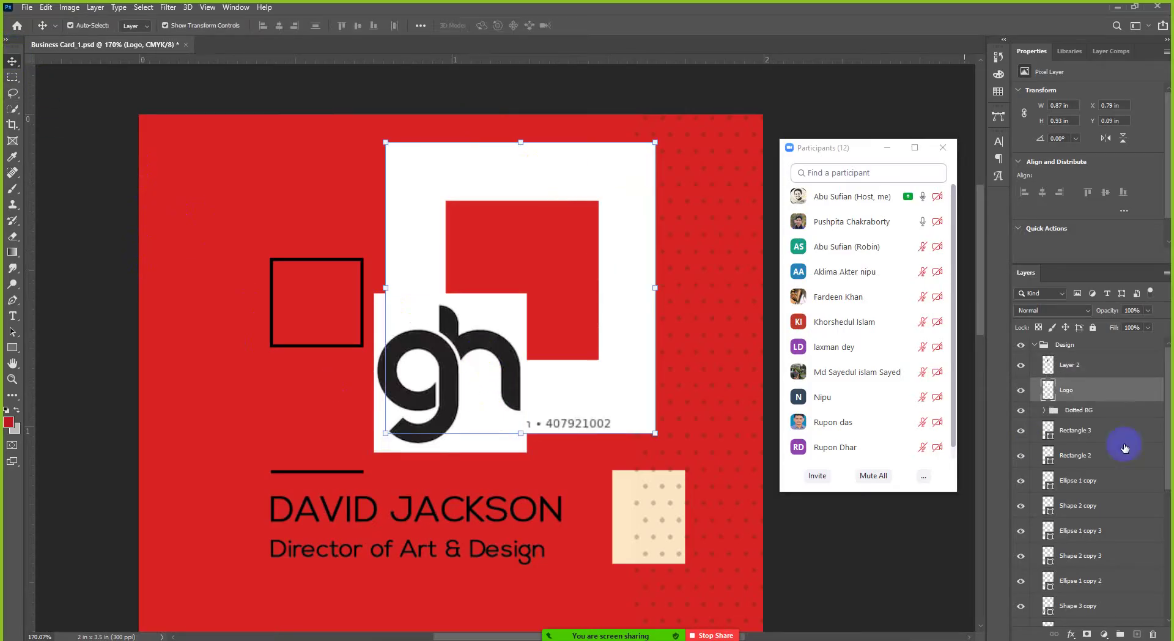
click(1059, 395)
key(Delete)
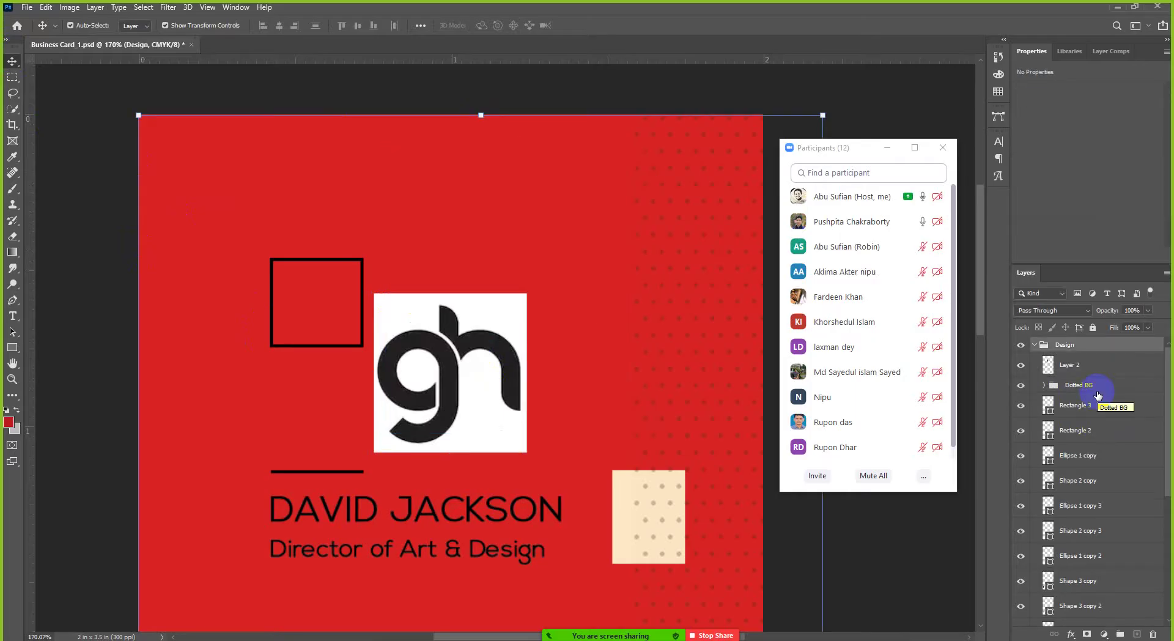
Rename the gh mark's layer as Logo and scale the mark to about 0.22 × 0.23 in inside the black square
click(1069, 365)
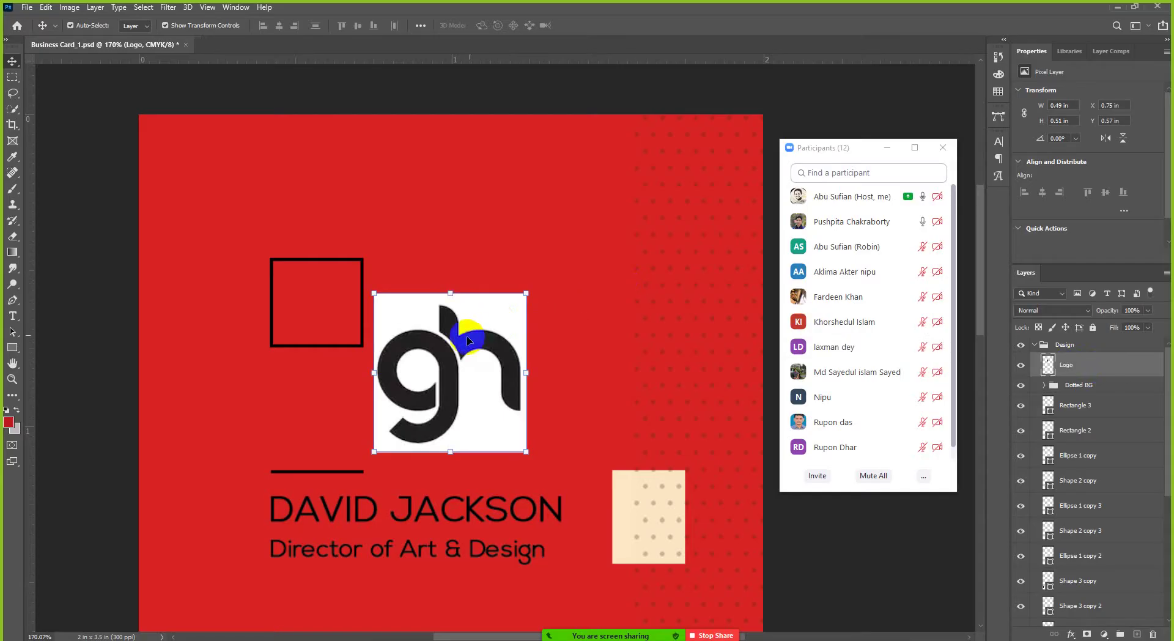
drag(451, 331, 349, 305)
drag(423, 431, 358, 303)
scroll(331, 294, up, 5)
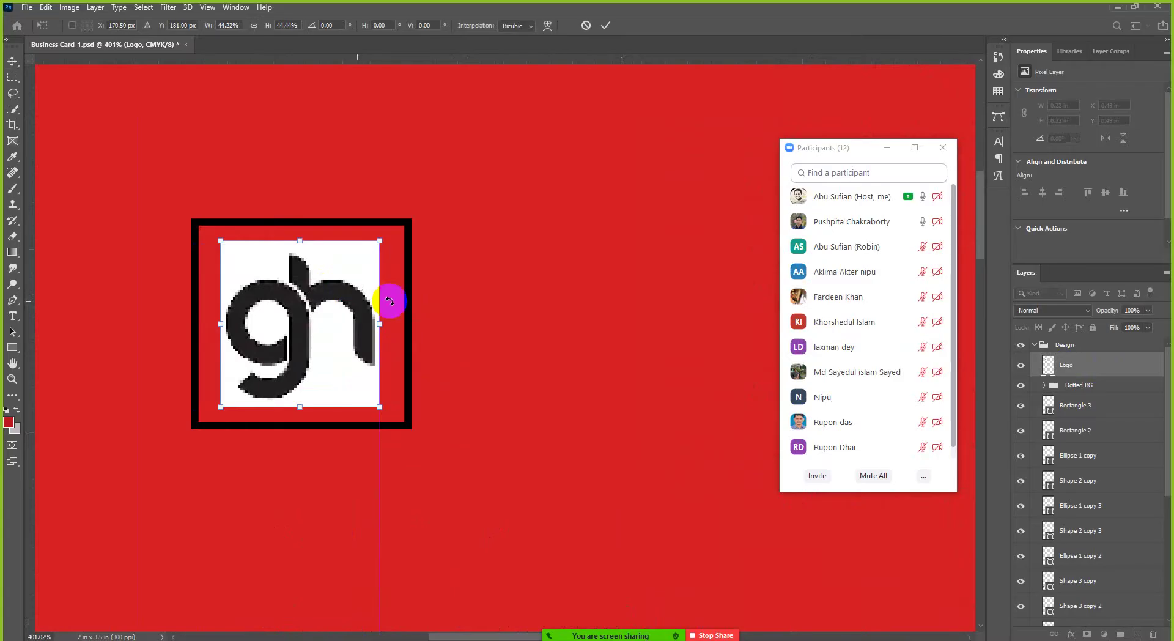
click(605, 25)
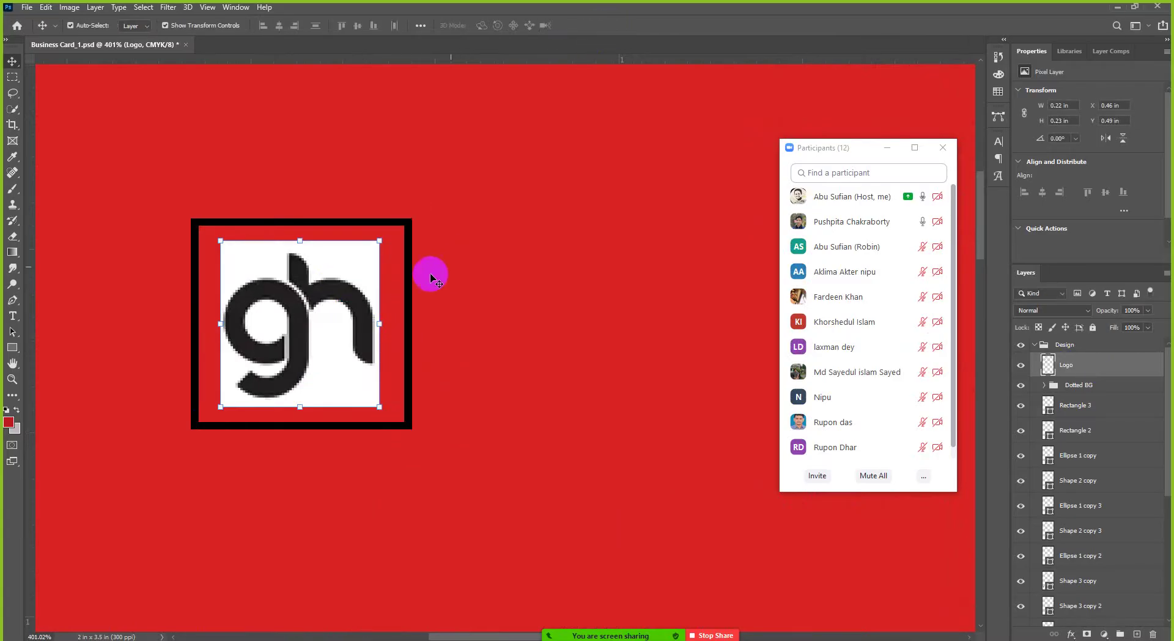
Align the gh logo to the centre of the black square outline
click(410, 285)
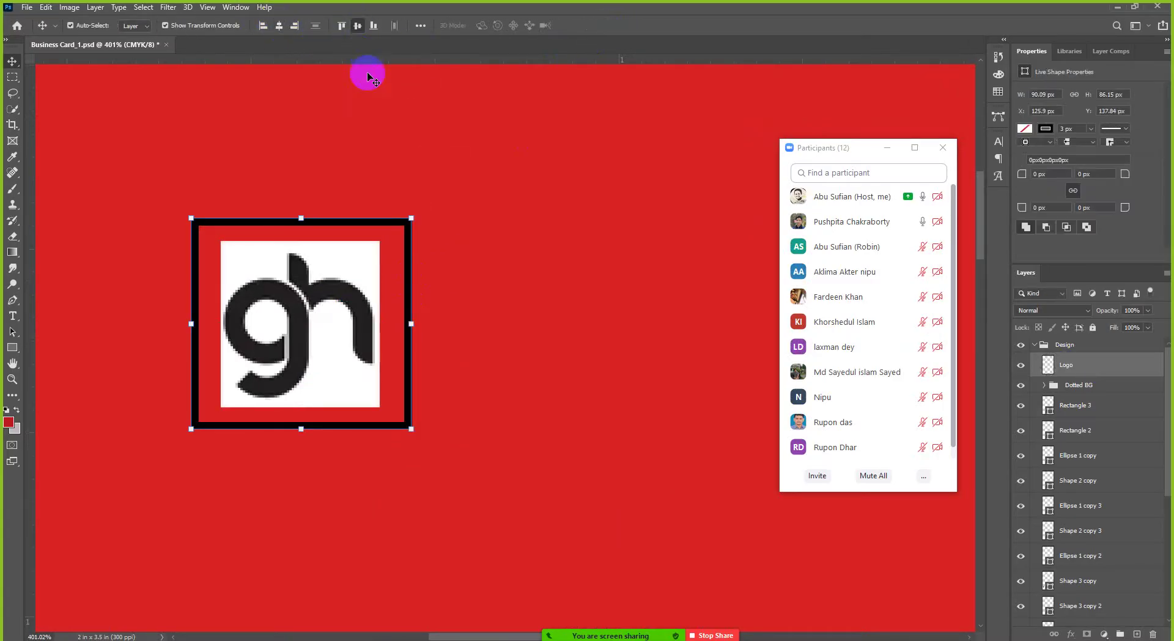
scroll(347, 266, down, 5)
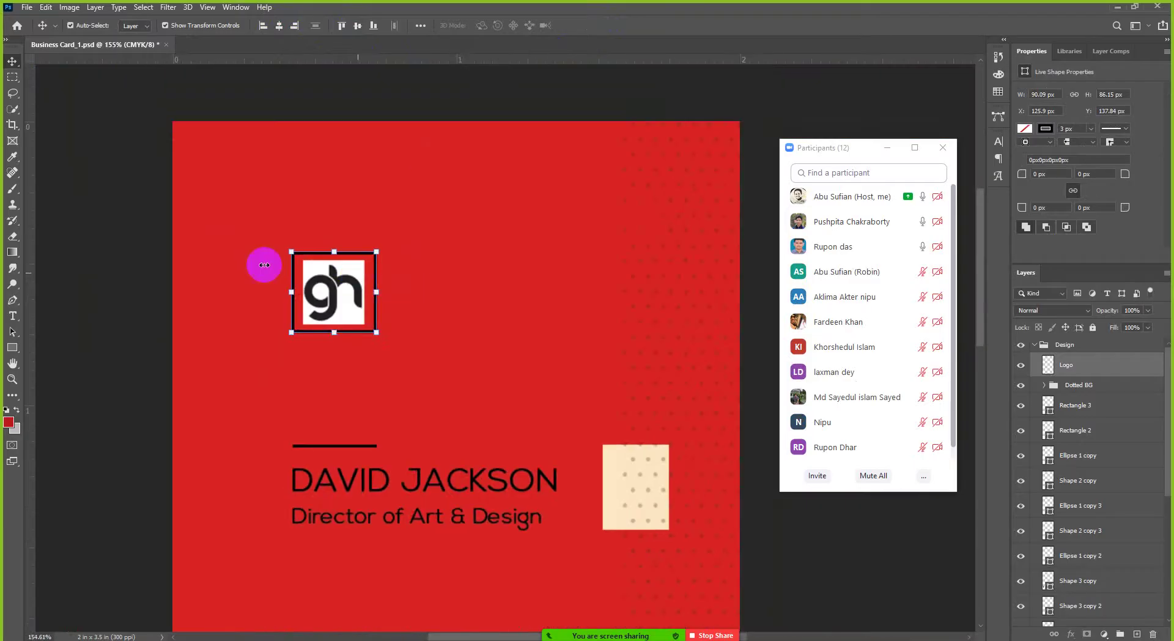
click(101, 243)
Set the Logo layer's blend mode to Multiply to hide its white background
scroll(342, 307, down, 3)
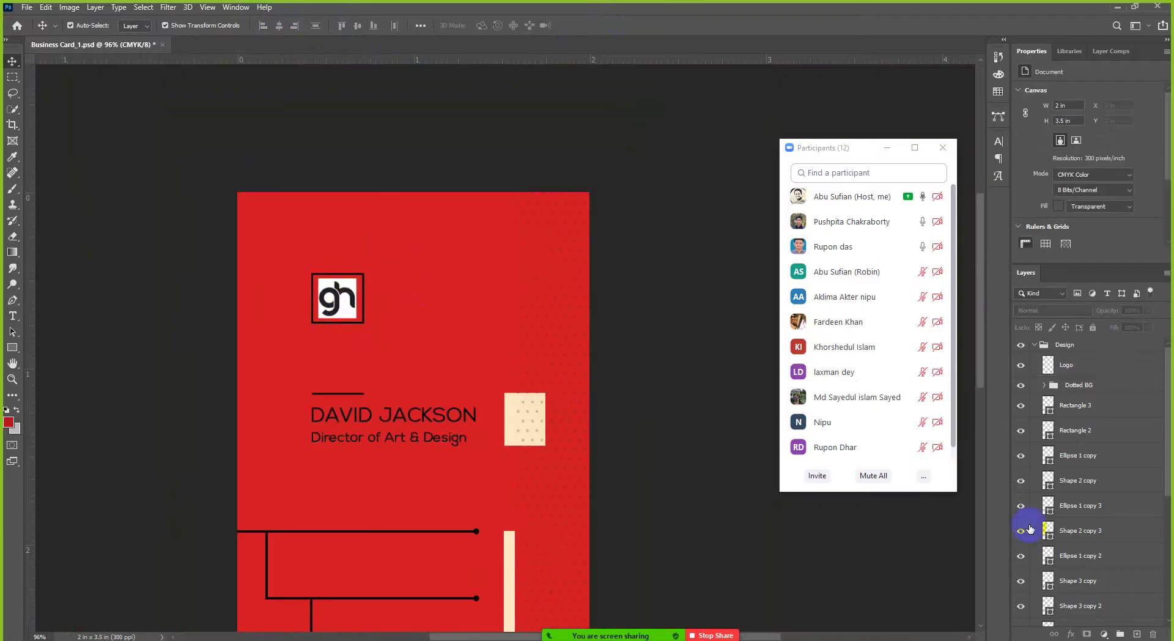
scroll(1048, 521, down, 2)
scroll(1070, 492, down, 1)
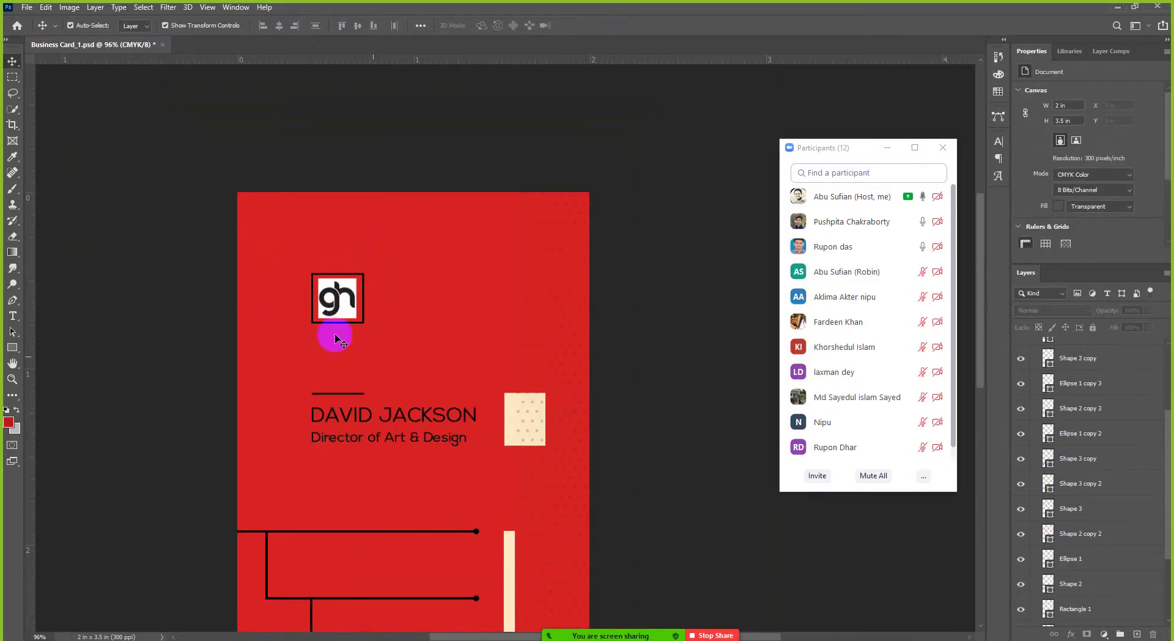
scroll(361, 300, up, 1)
scroll(361, 299, up, 6)
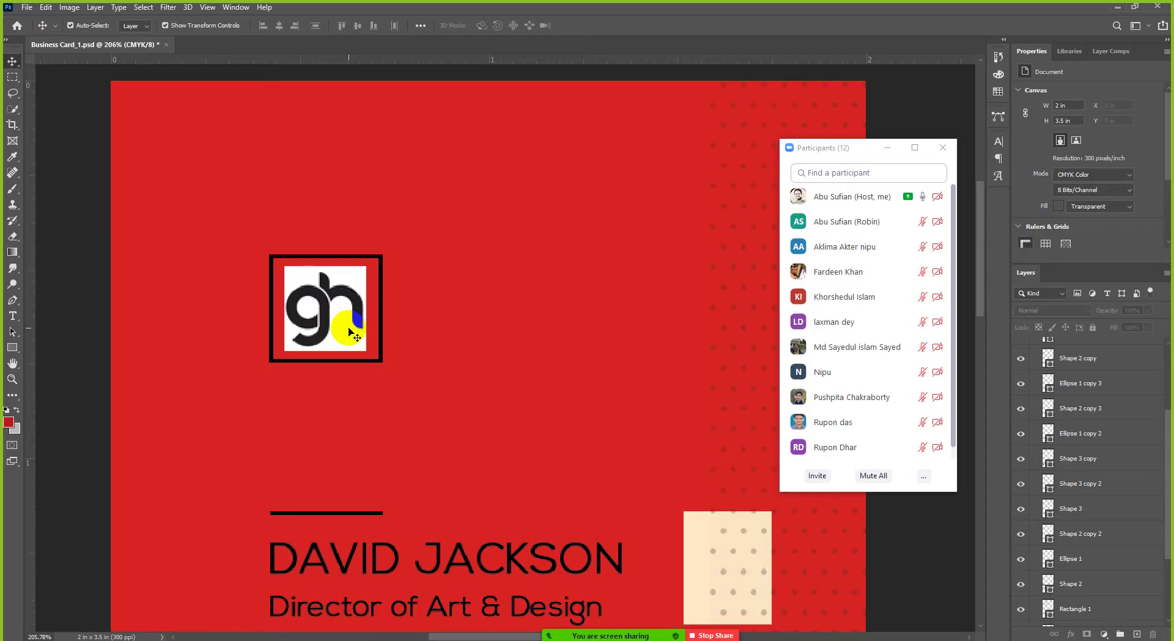
click(330, 337)
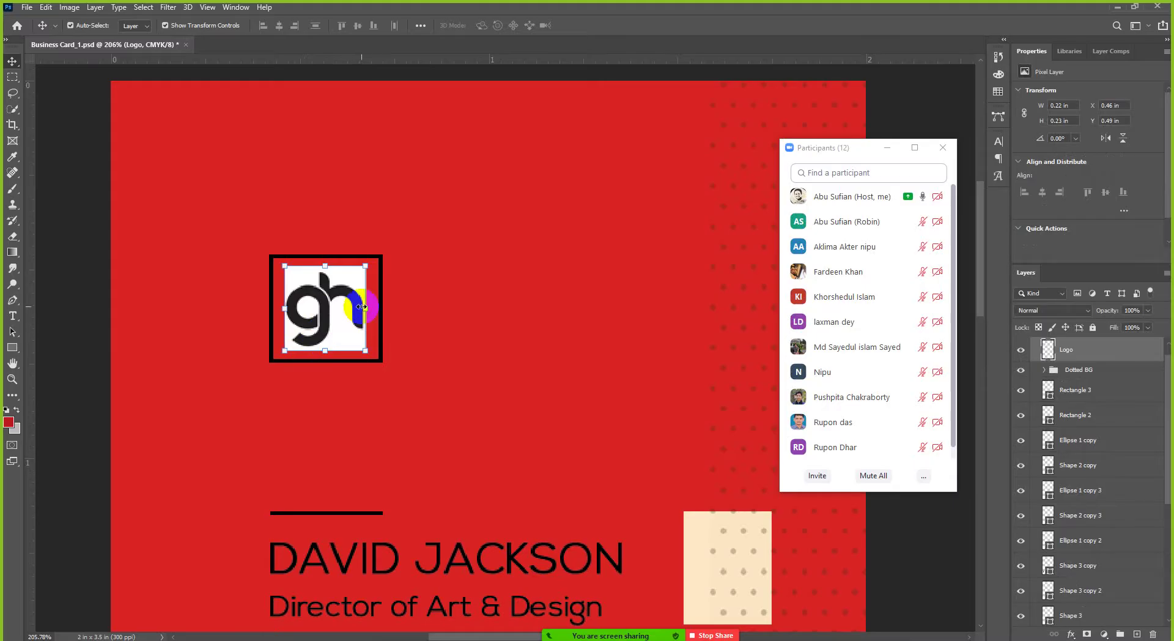
scroll(361, 306, up, 4)
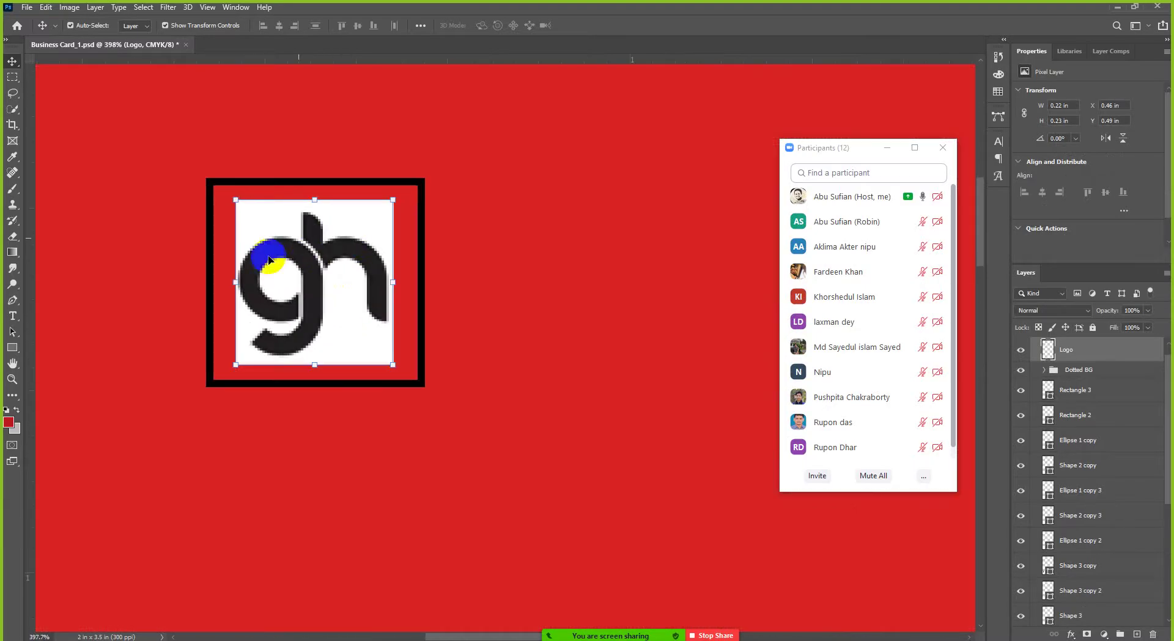
scroll(328, 251, up, 2)
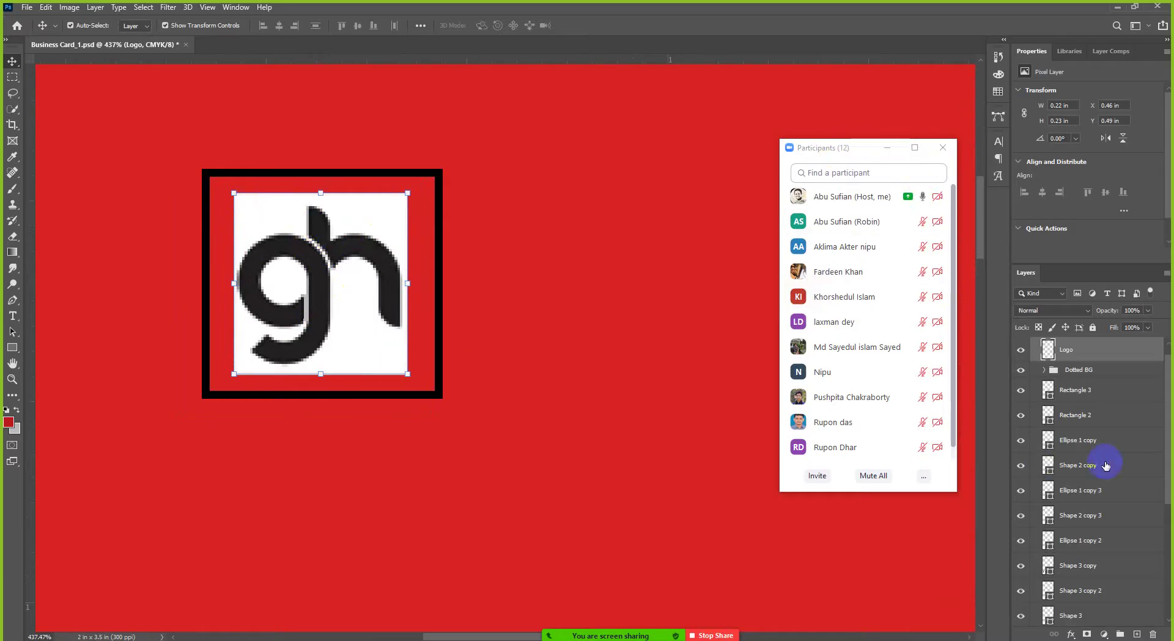
click(1088, 311)
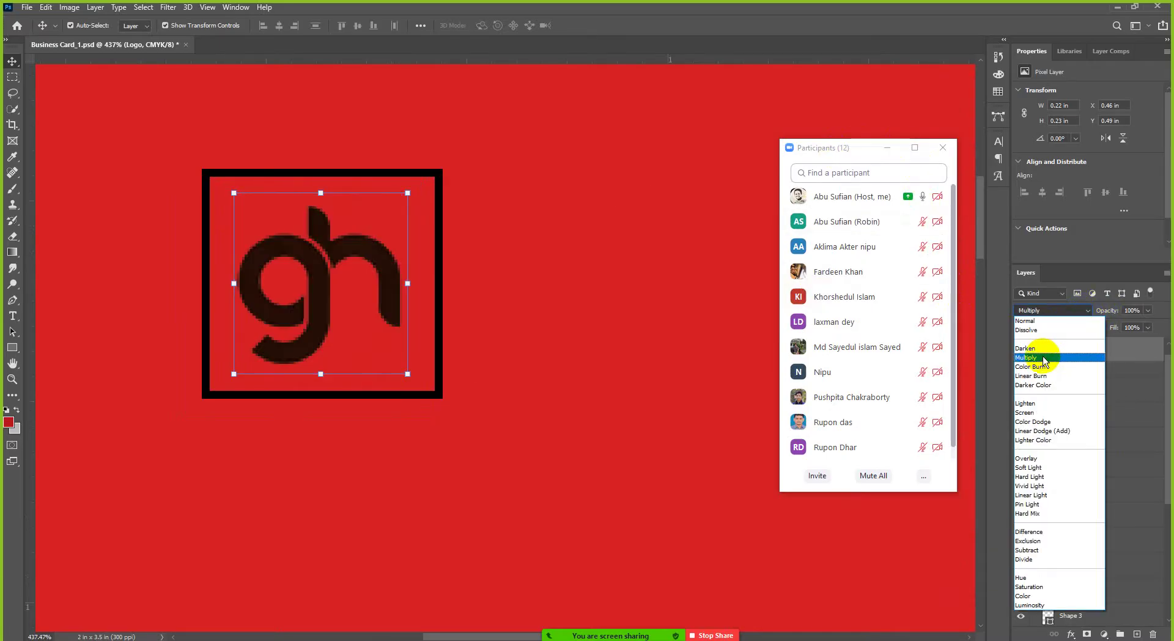
click(1046, 358)
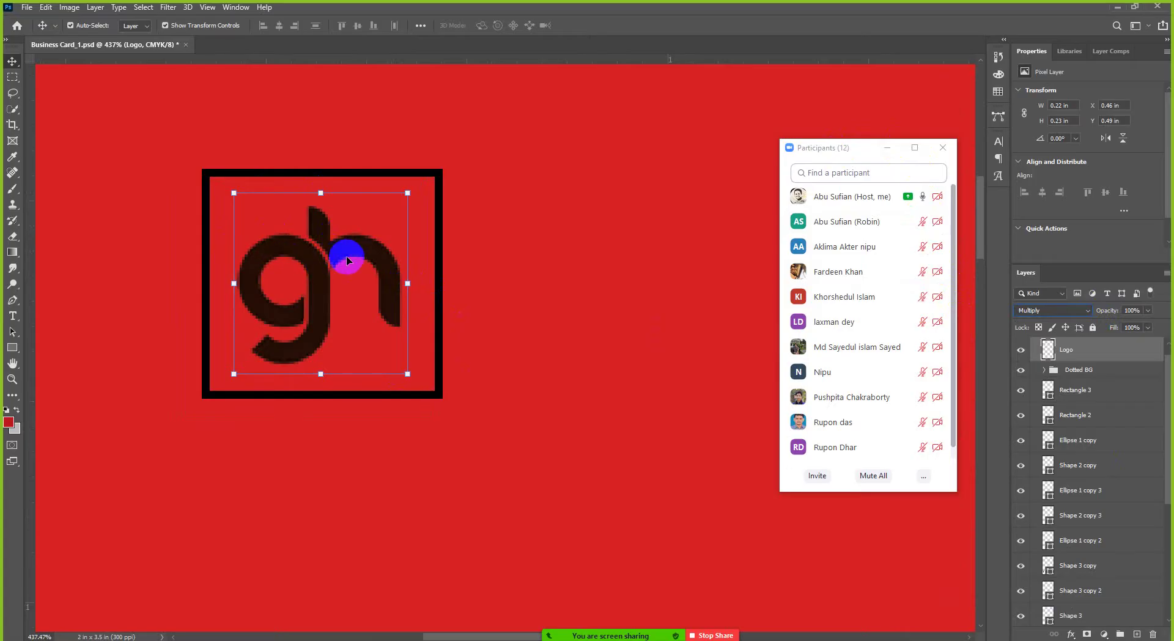
Undo the Logo layer's Multiply blend mode
click(512, 242)
scroll(404, 246, down, 3)
scroll(400, 266, down, 1)
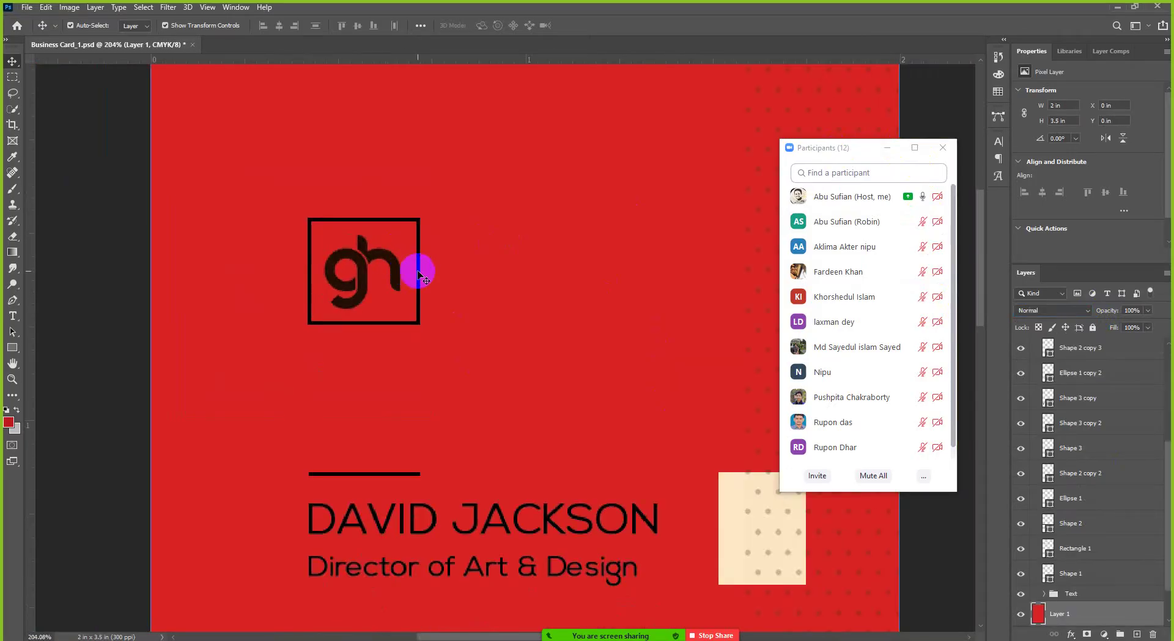
key(ctrl)
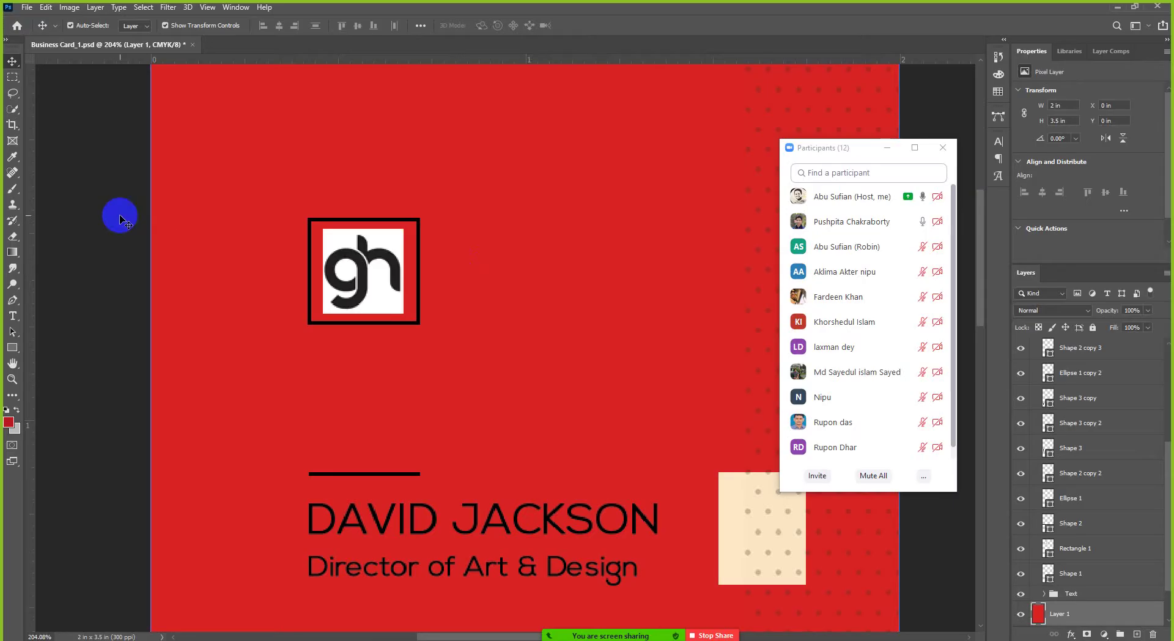
Examine the edge quality of the gh logo inside the black square at high magnification
click(318, 231)
scroll(341, 241, up, 5)
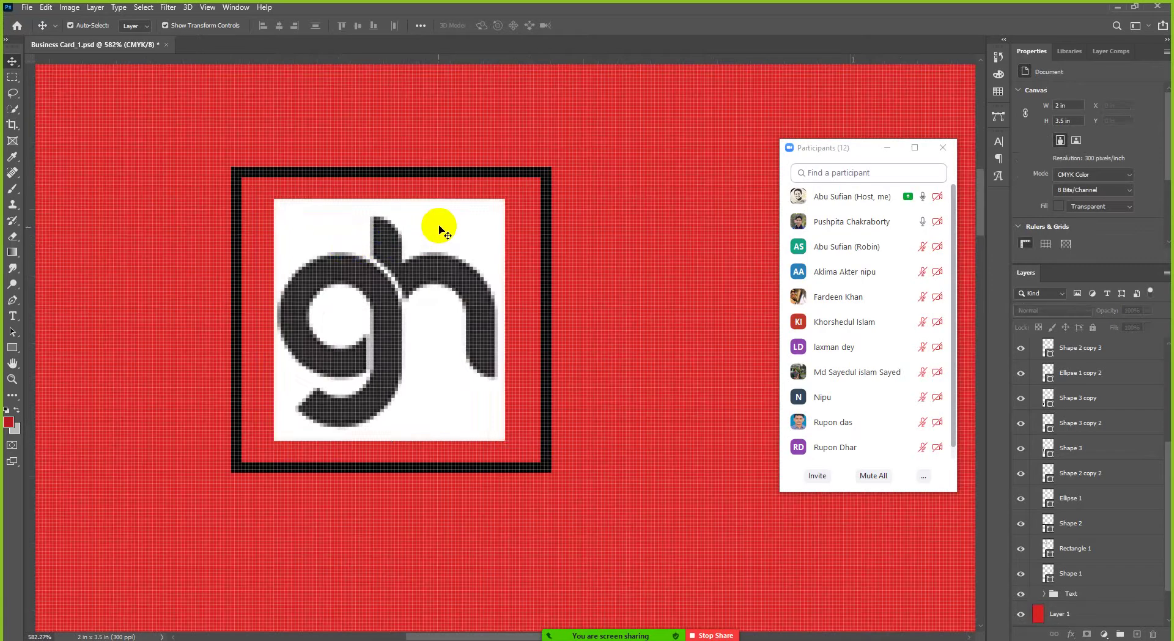
click(440, 230)
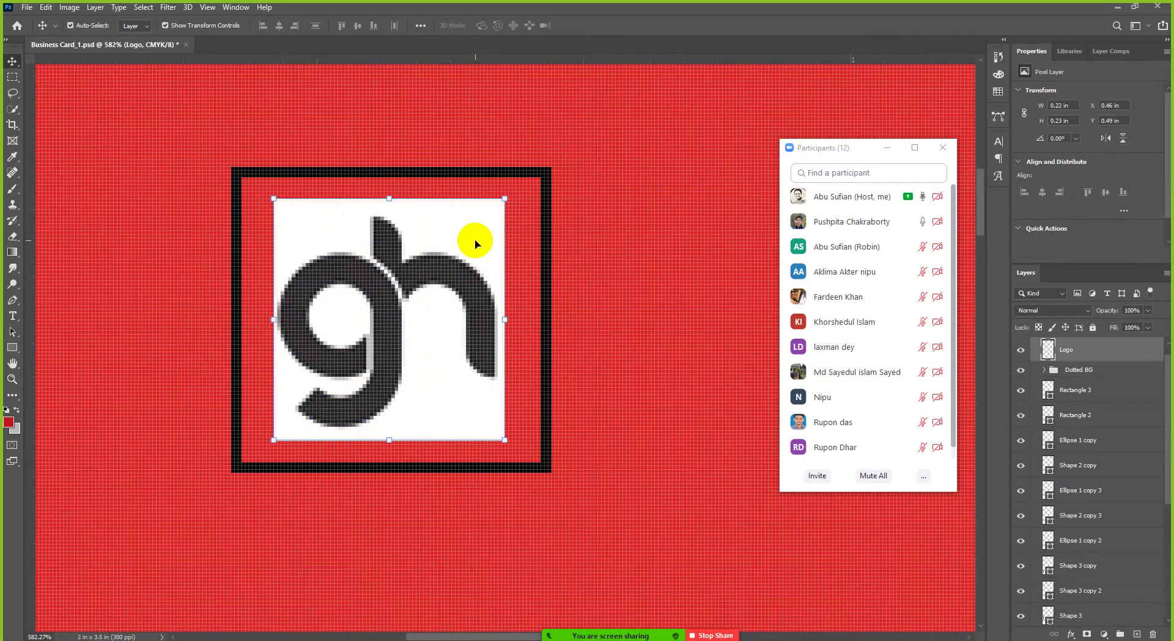
scroll(397, 238, down, 3)
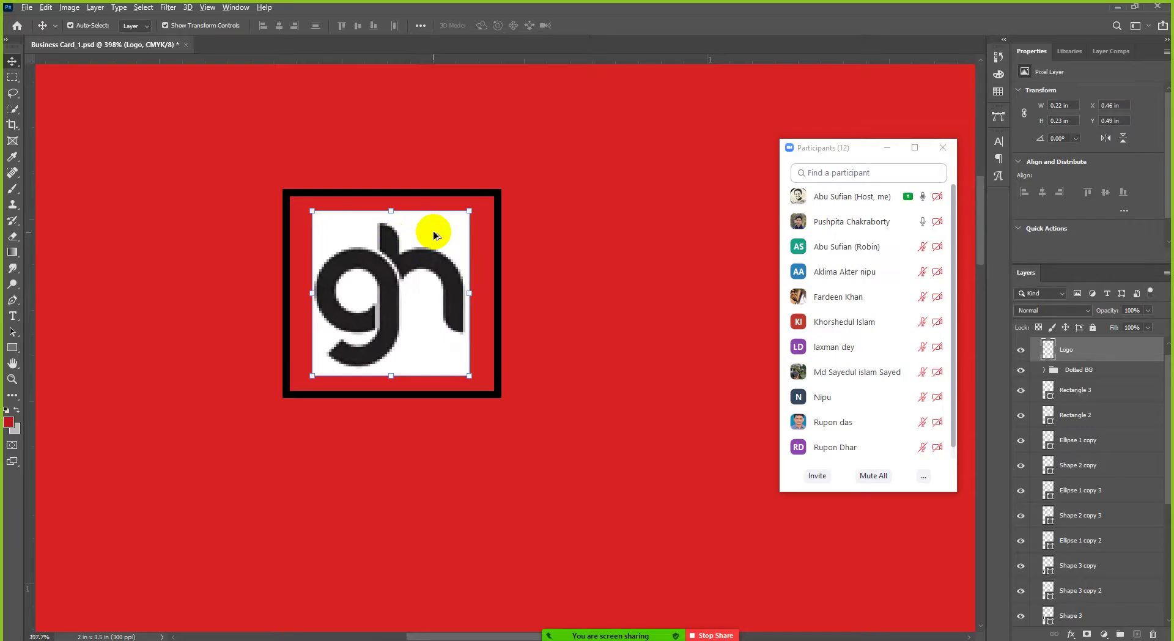
scroll(432, 230, up, 2)
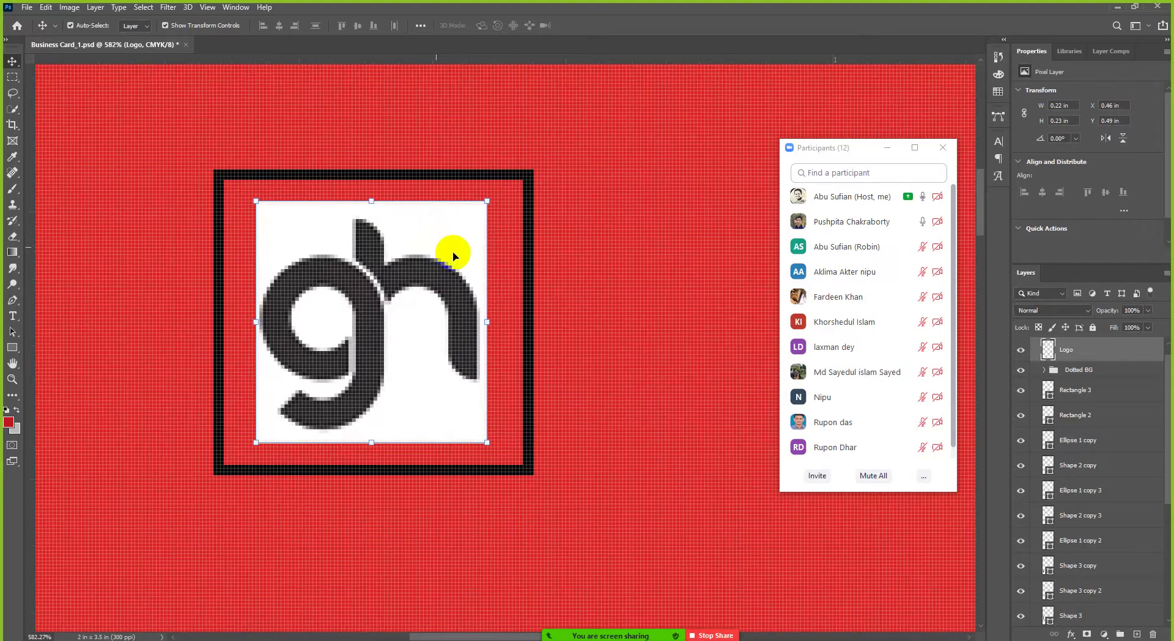
scroll(502, 303, down, 3)
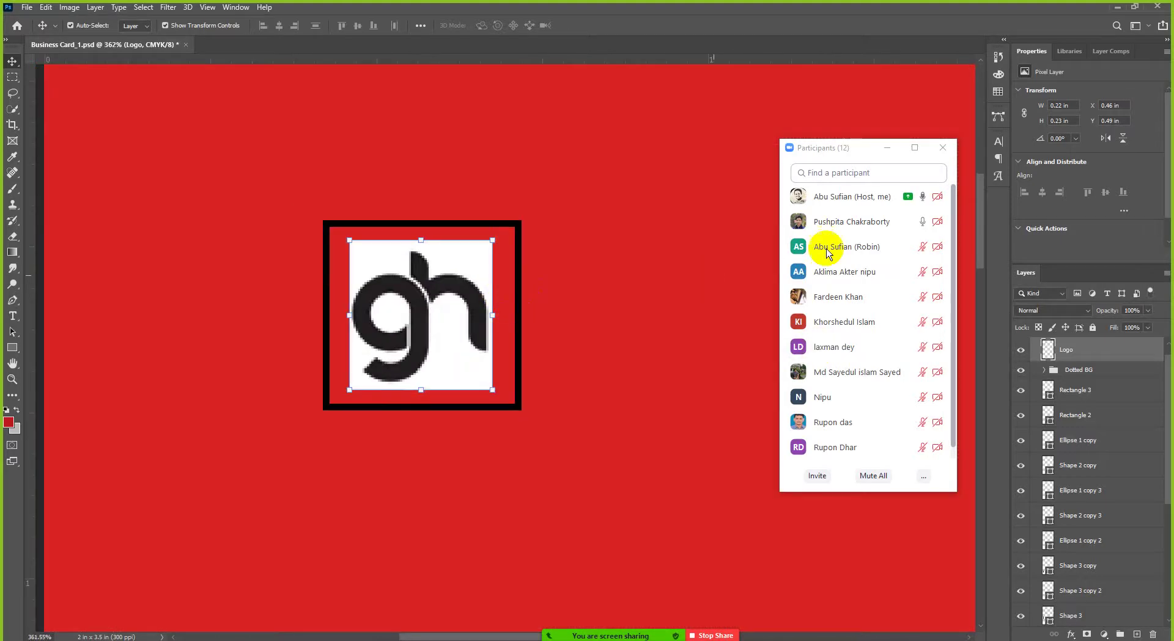
Minimise the meeting's Participants and Chat windows so the business card is unobstructed
click(887, 147)
scroll(451, 230, down, 2)
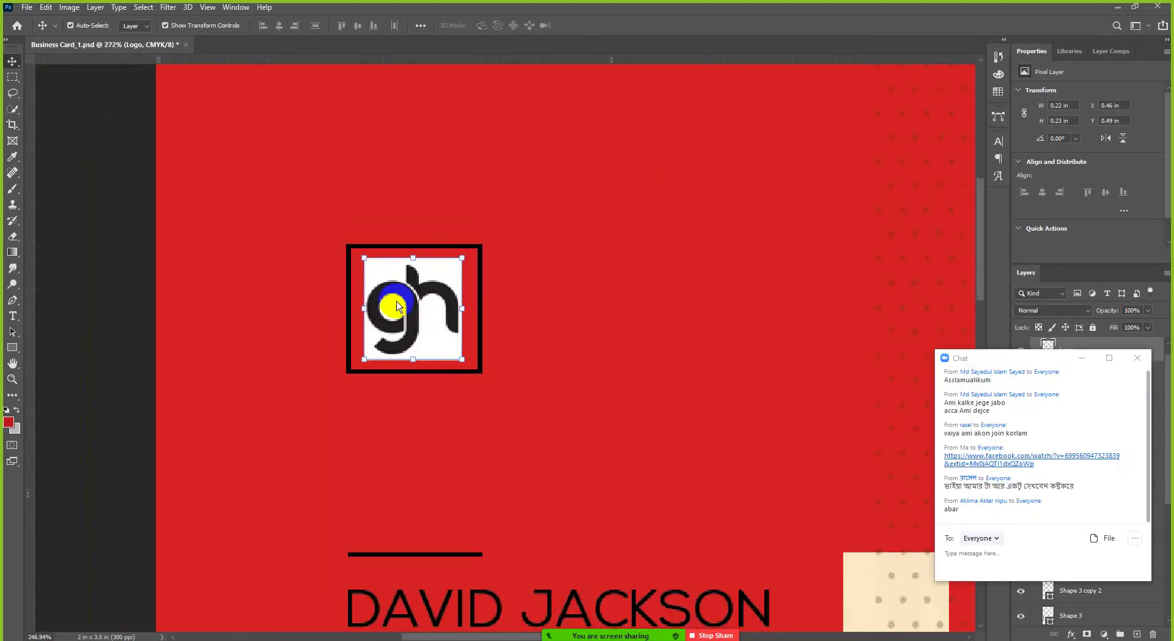
click(1082, 357)
scroll(305, 352, down, 2)
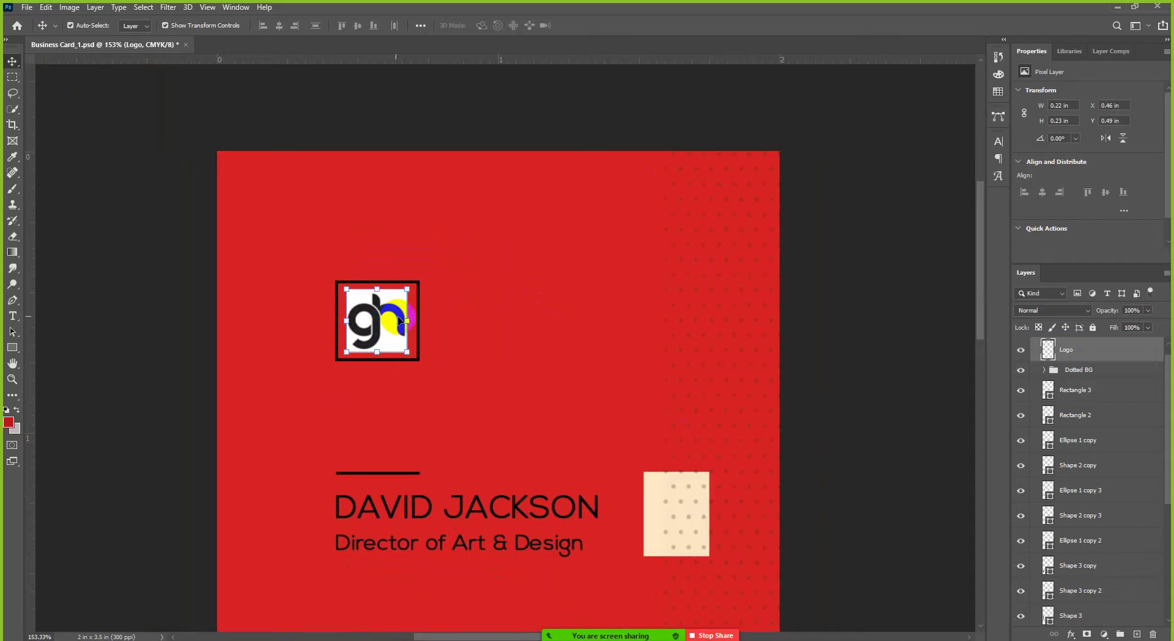
Enlarge the gh logo from inside the black square to about 1.48 × 1.54 in
click(407, 353)
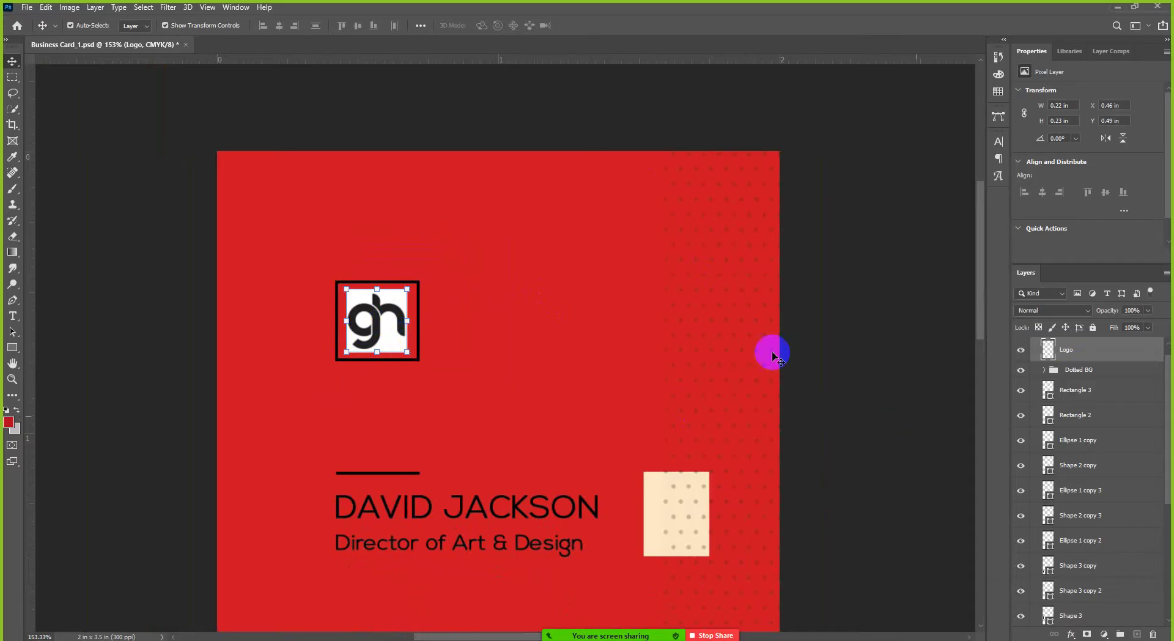
click(414, 355)
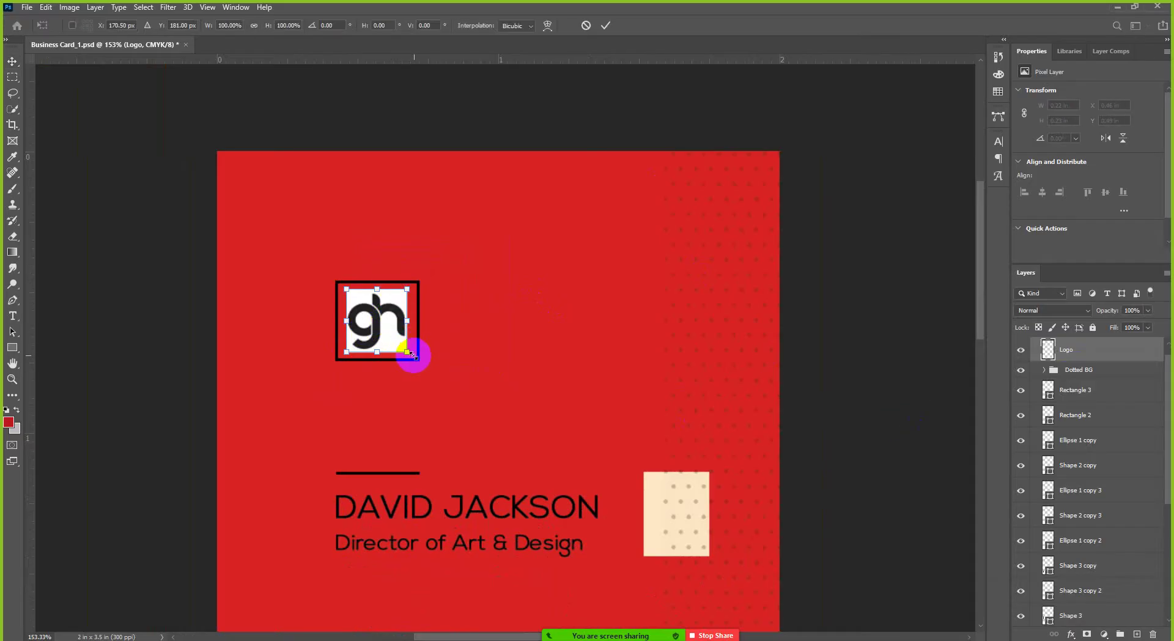
drag(408, 353, 648, 604)
drag(344, 291, 233, 171)
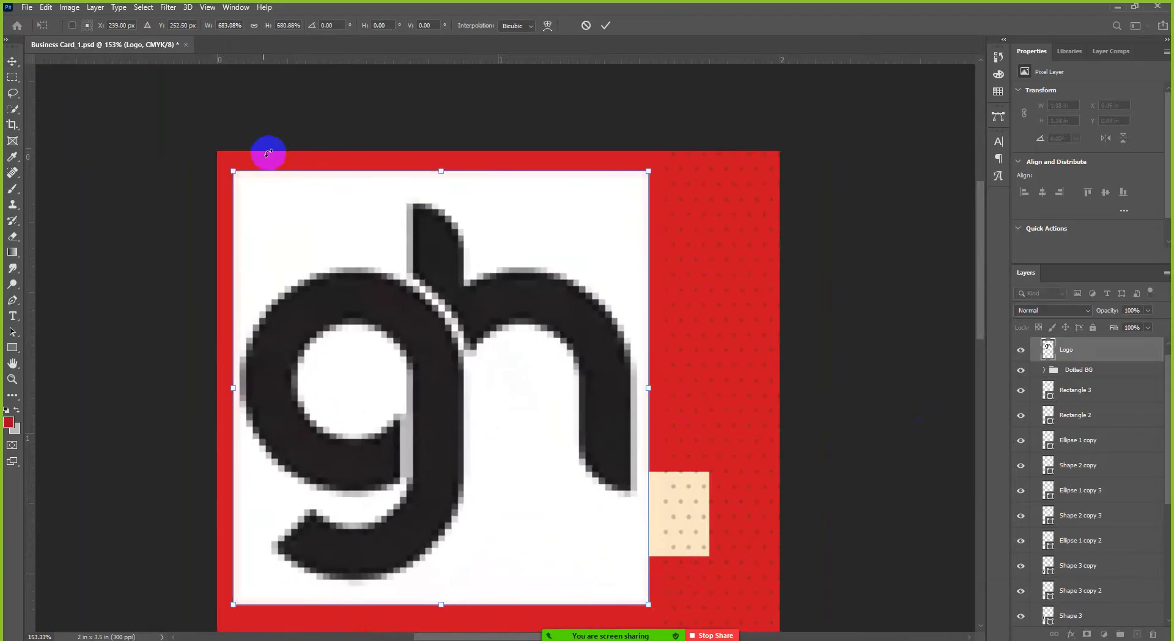
click(605, 25)
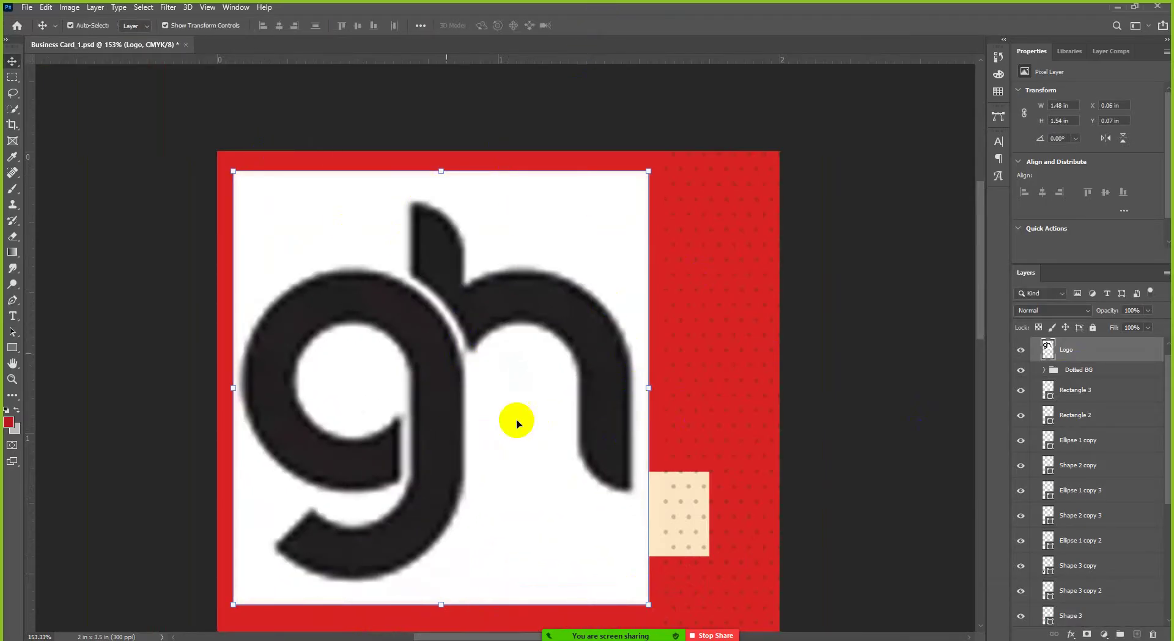
Shrink the gh logo to about 0.12 × 0.13 in and enlarge it again to about 1.17 × 1.23 in
drag(649, 605, 297, 171)
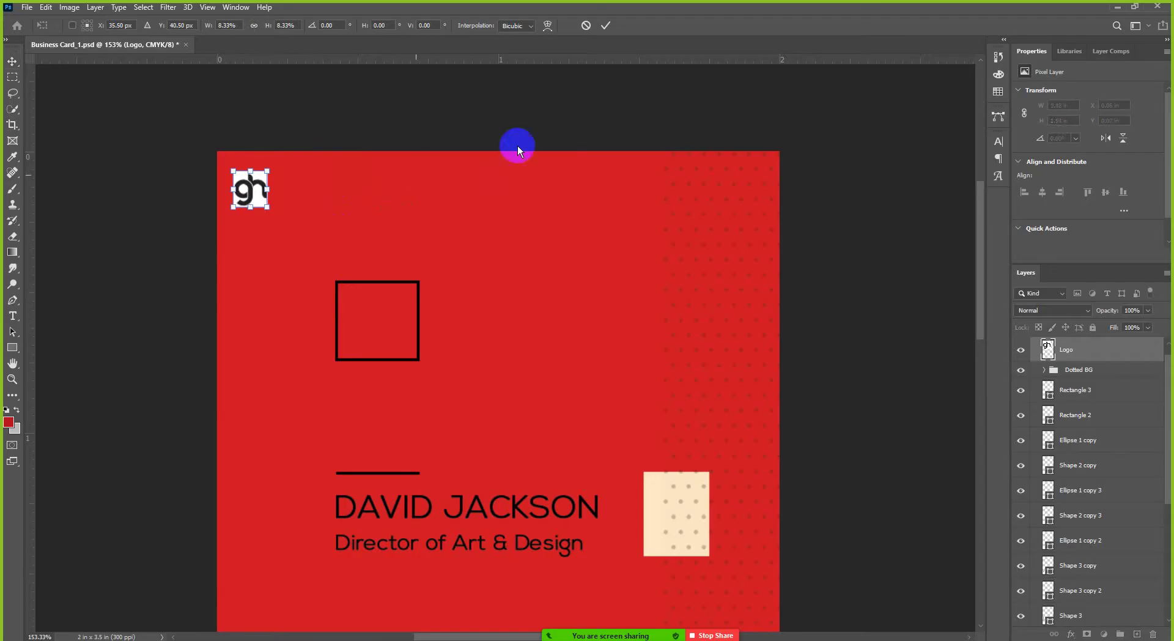
click(605, 25)
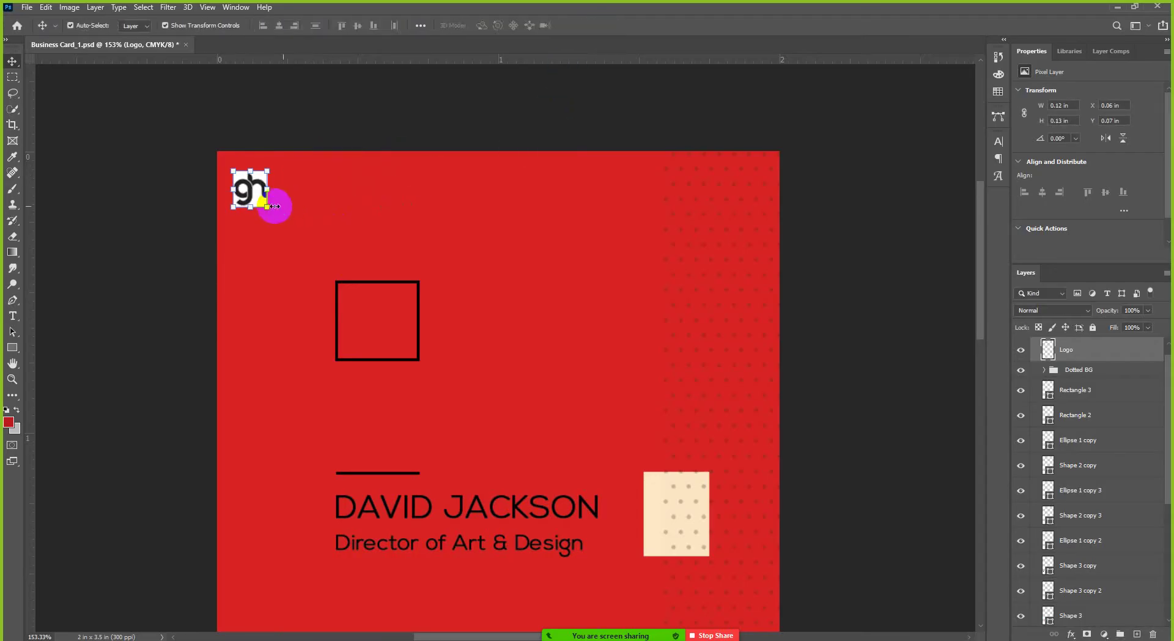
drag(267, 207, 556, 227)
scroll(556, 227, up, 5)
scroll(561, 227, up, 2)
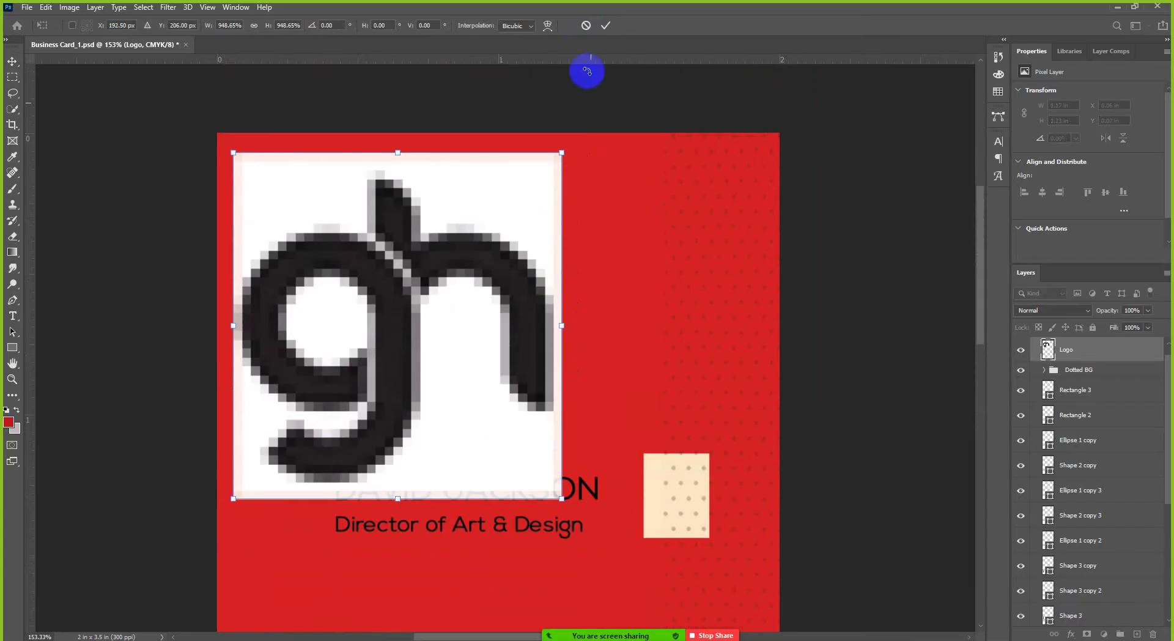
click(605, 25)
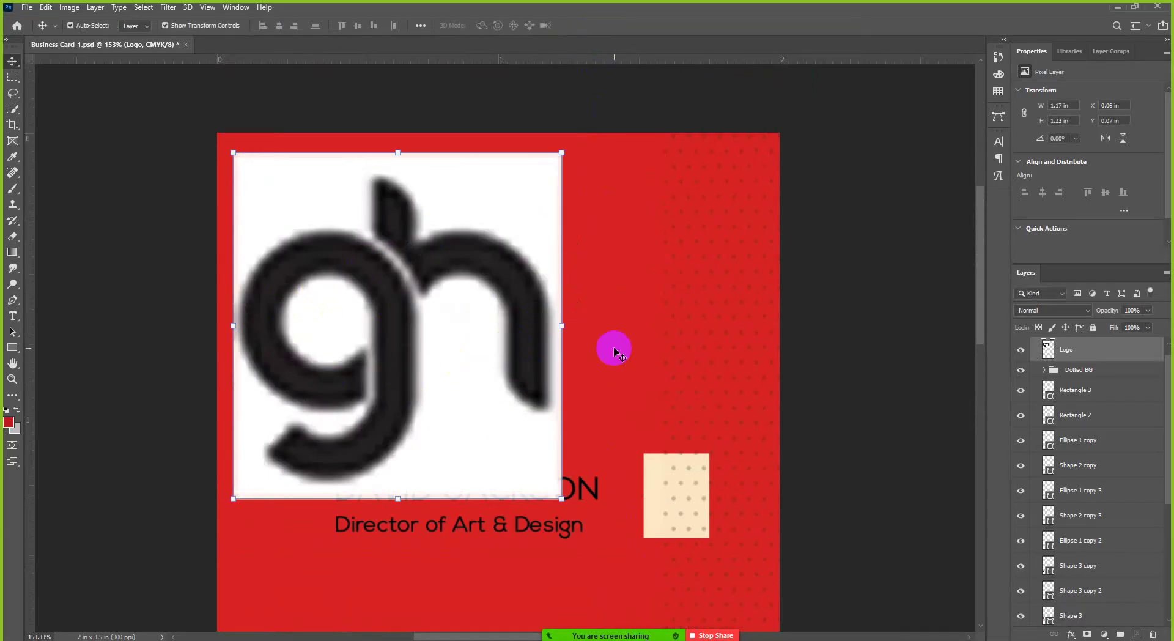
Undo the gh logo's test resizes together with its earlier scaling and placement in the black square
key(ctrl)
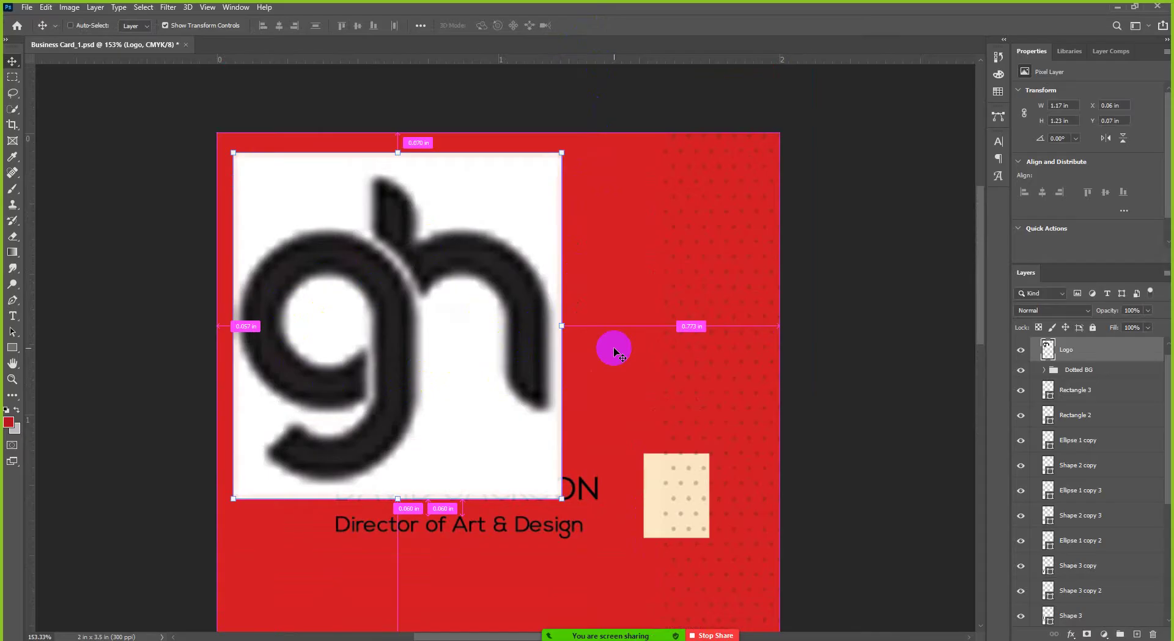
key(ctrl+z)
key(ctrl+shift+z)
key(ctrl+shift+z)
key(ctrl+shift+z)
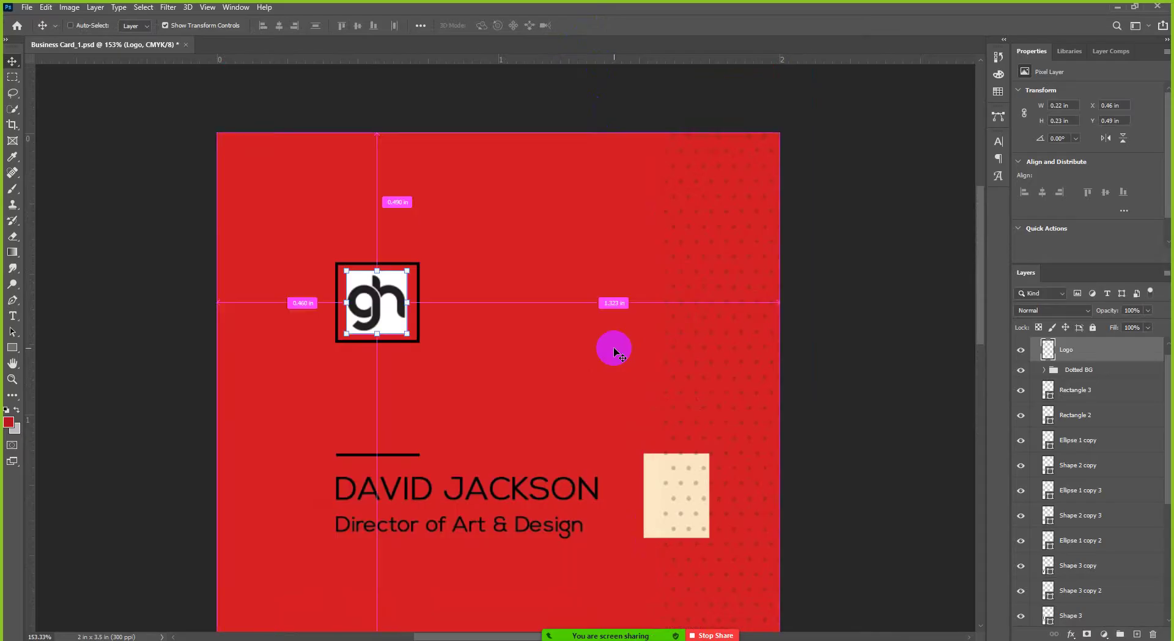
key(ctrl)
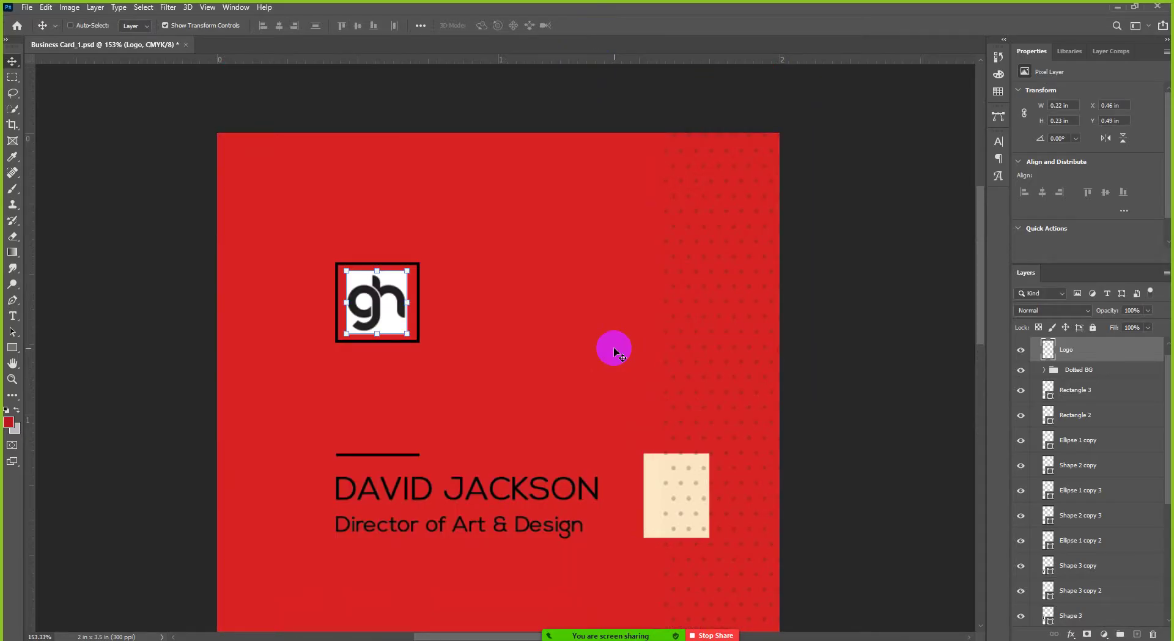
key(ctrl+z)
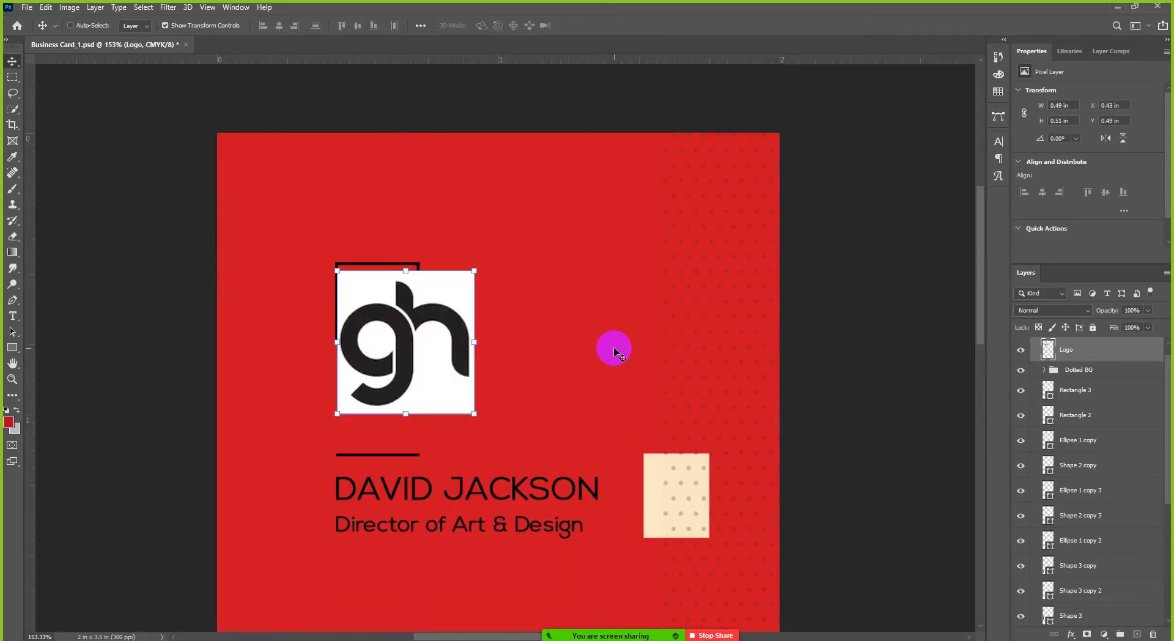
key(ctrl+z)
key(ctrl)
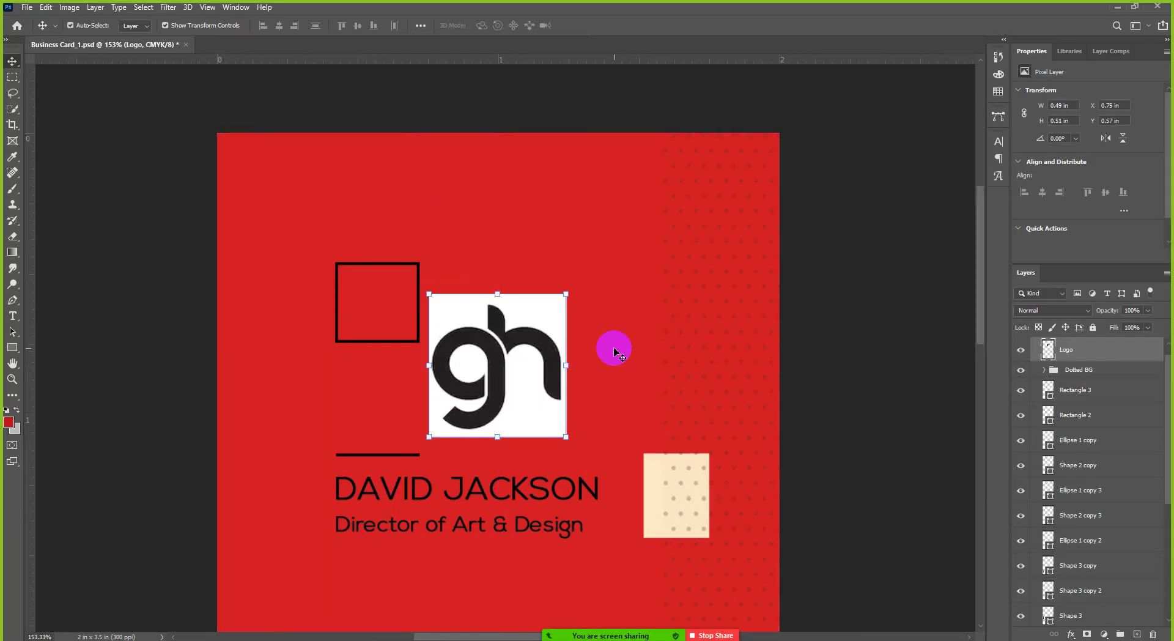
Duplicate the gh logo to X 1.33 in, Y 0.17 in and move the original beside it to X 0.8 in, Y 0.17 in
scroll(538, 399, up, 3)
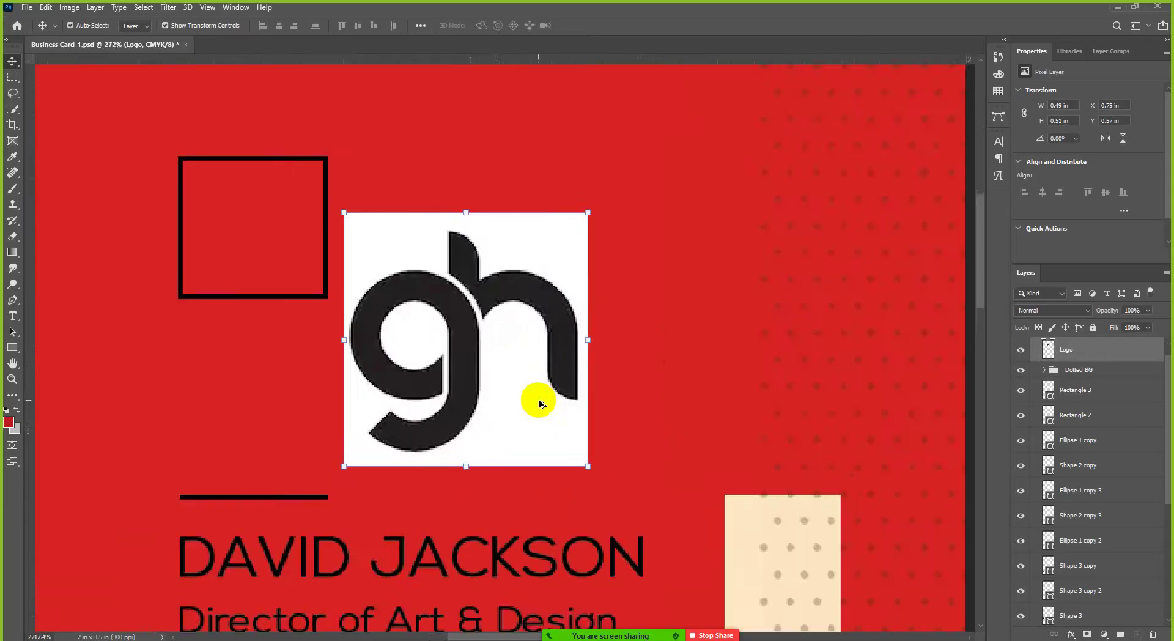
scroll(575, 302, up, 2)
scroll(575, 301, down, 3)
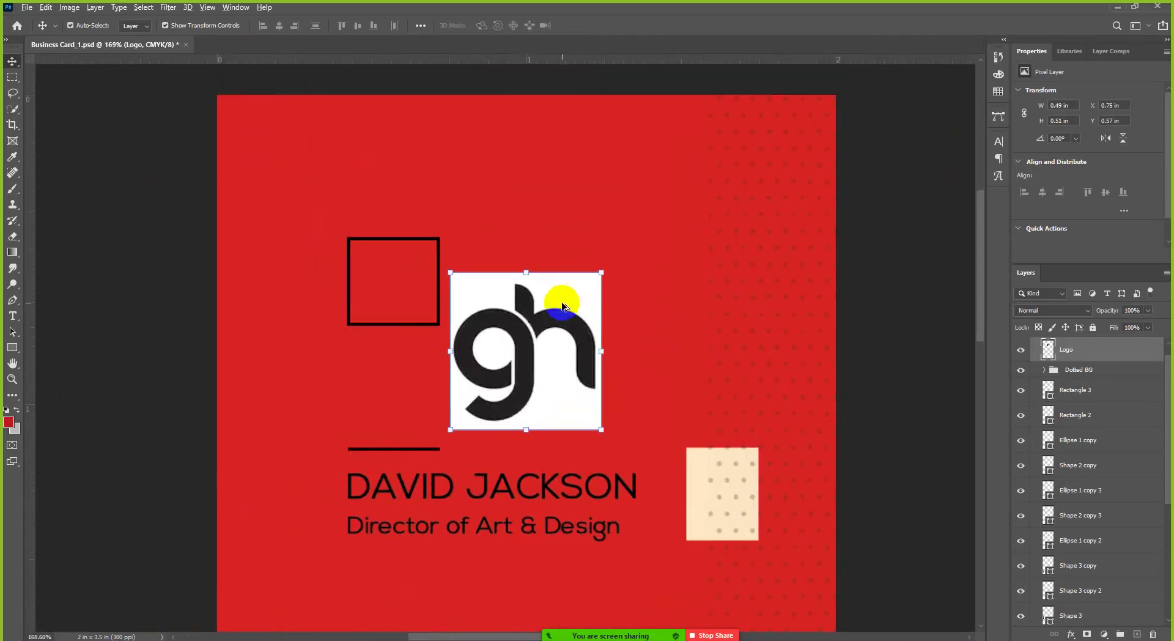
drag(563, 305, 738, 181)
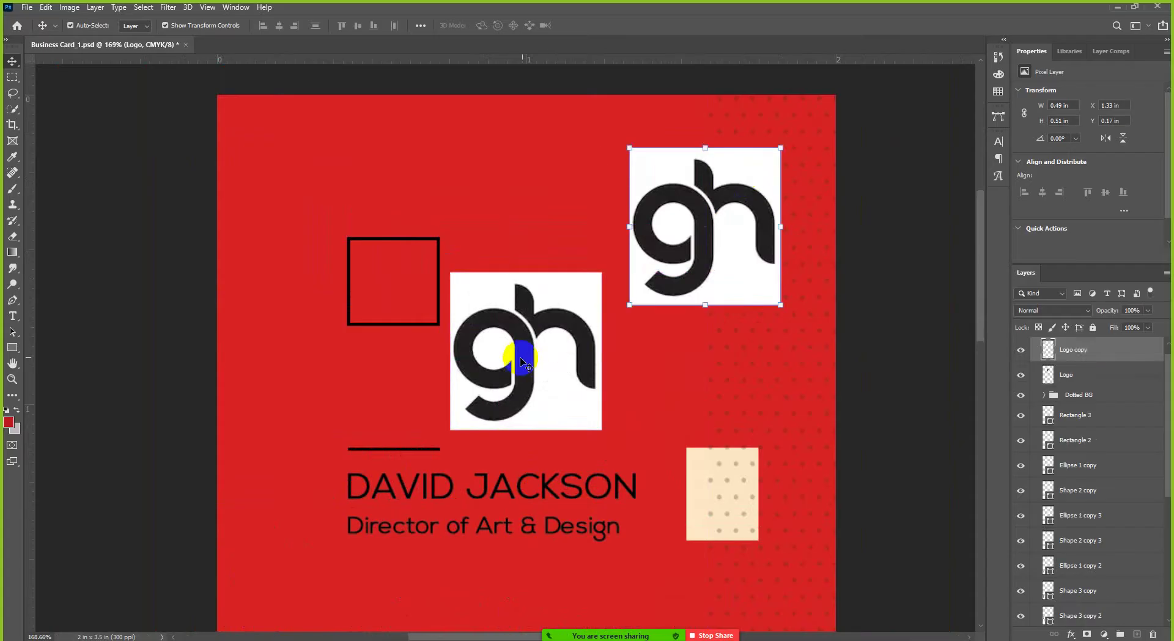
drag(522, 359, 533, 233)
Scale the original gh logo down to about 0.05 × 0.05 in and back up to about 0.48 × 0.51 in
scroll(650, 196, up, 4)
key(ctrl+t)
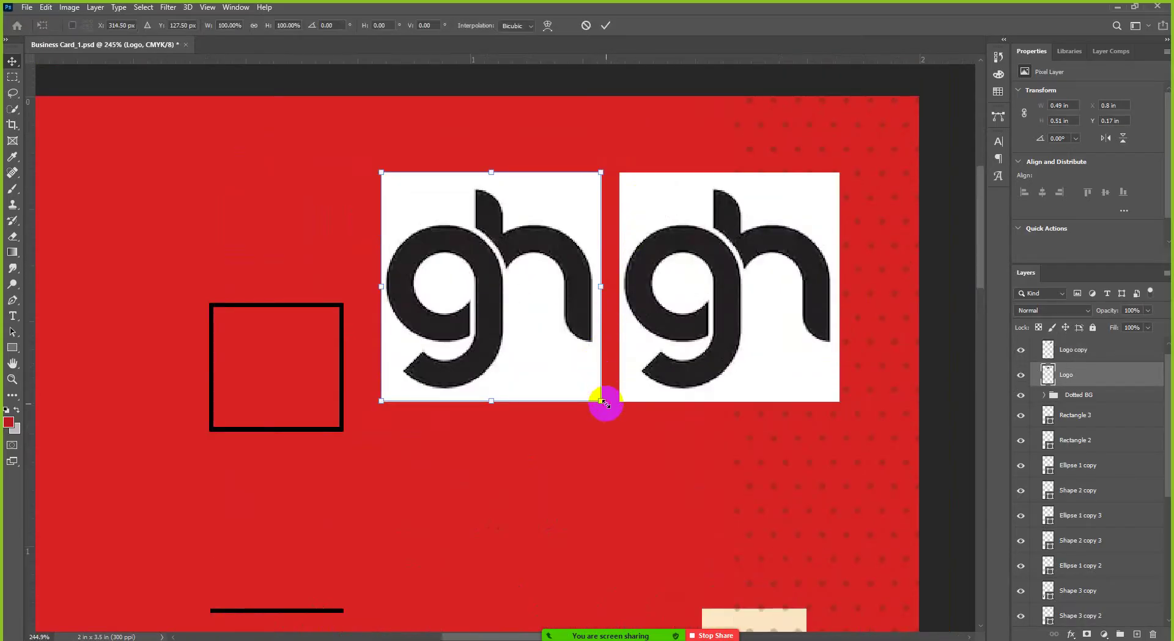
drag(602, 402, 431, 175)
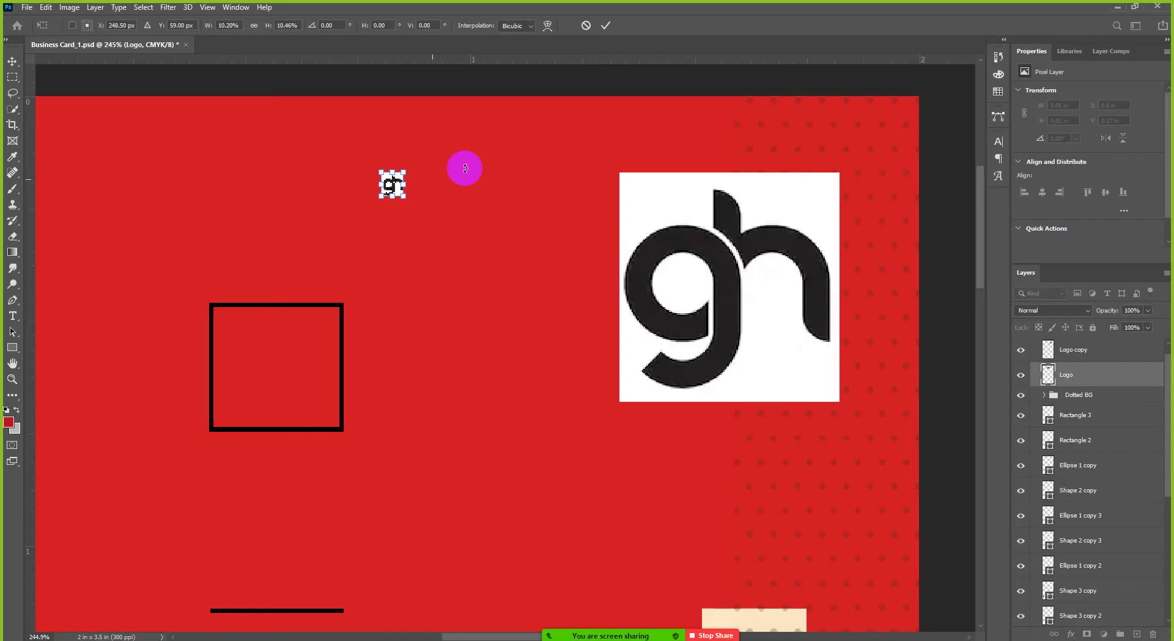
click(606, 26)
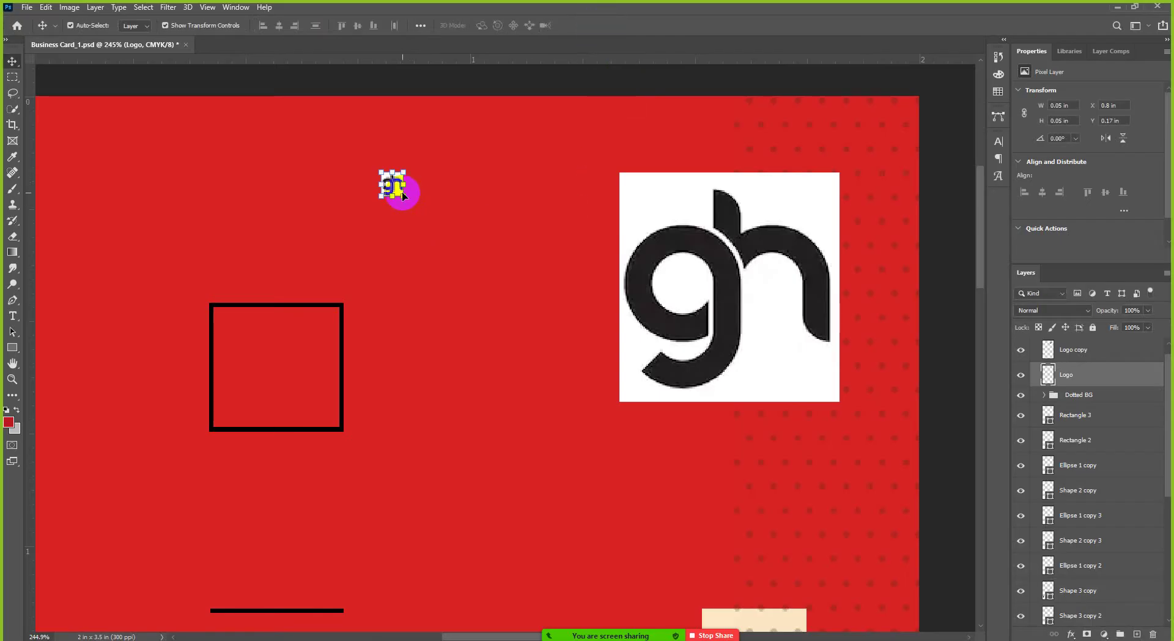
drag(401, 195, 596, 402)
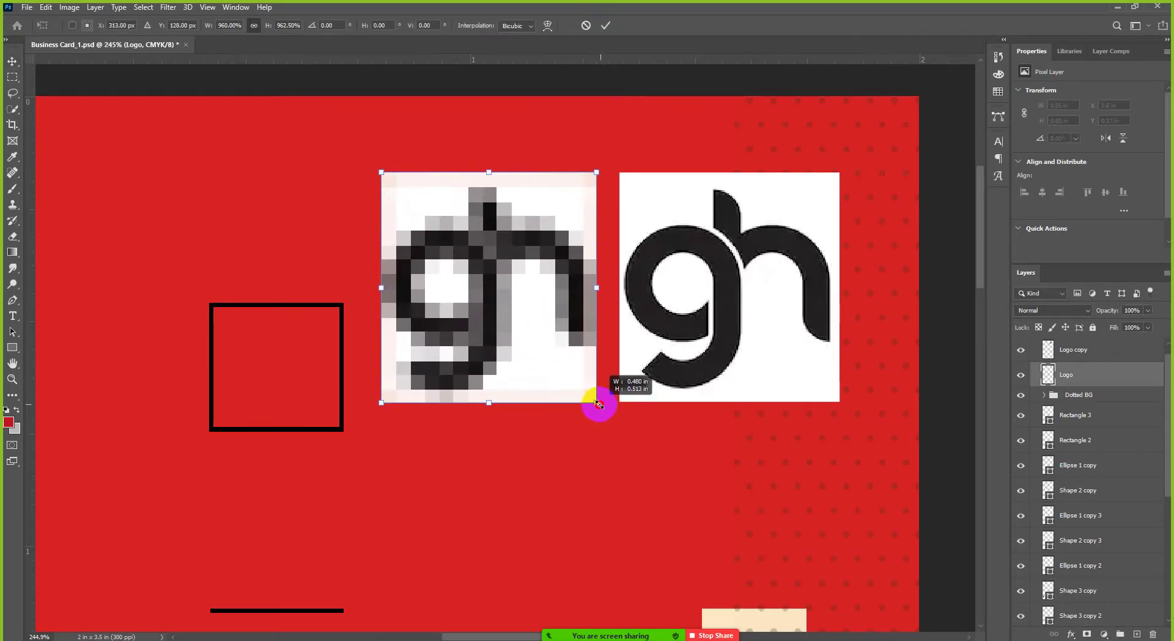
click(605, 25)
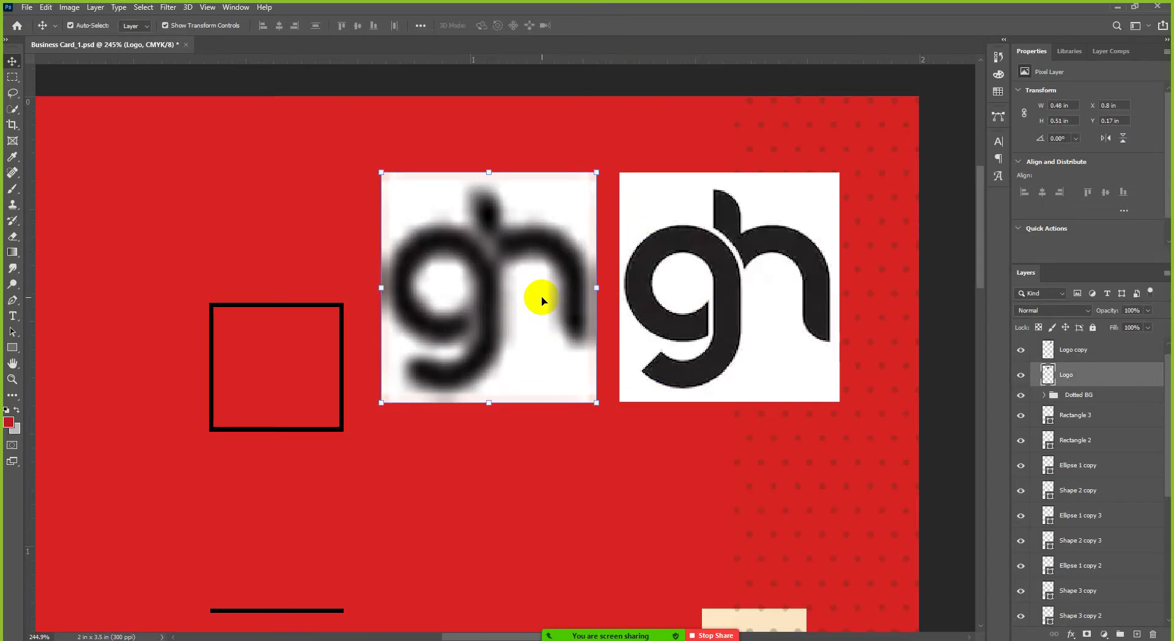
Delete the blurred Logo layer, then undo the deletion
key(Delete)
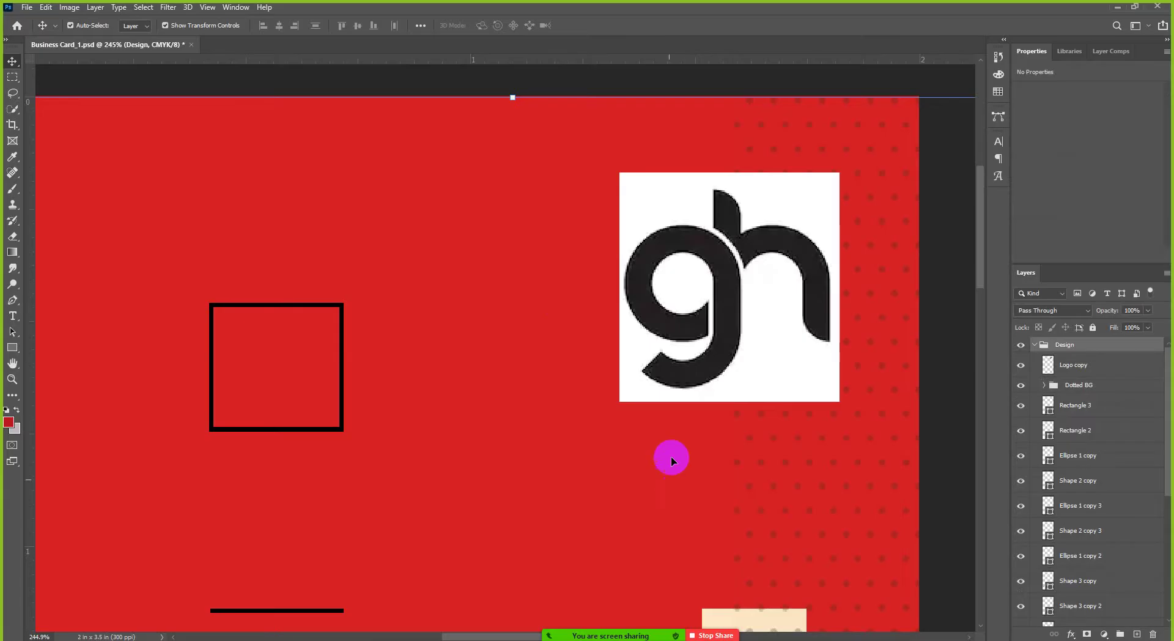
click(757, 377)
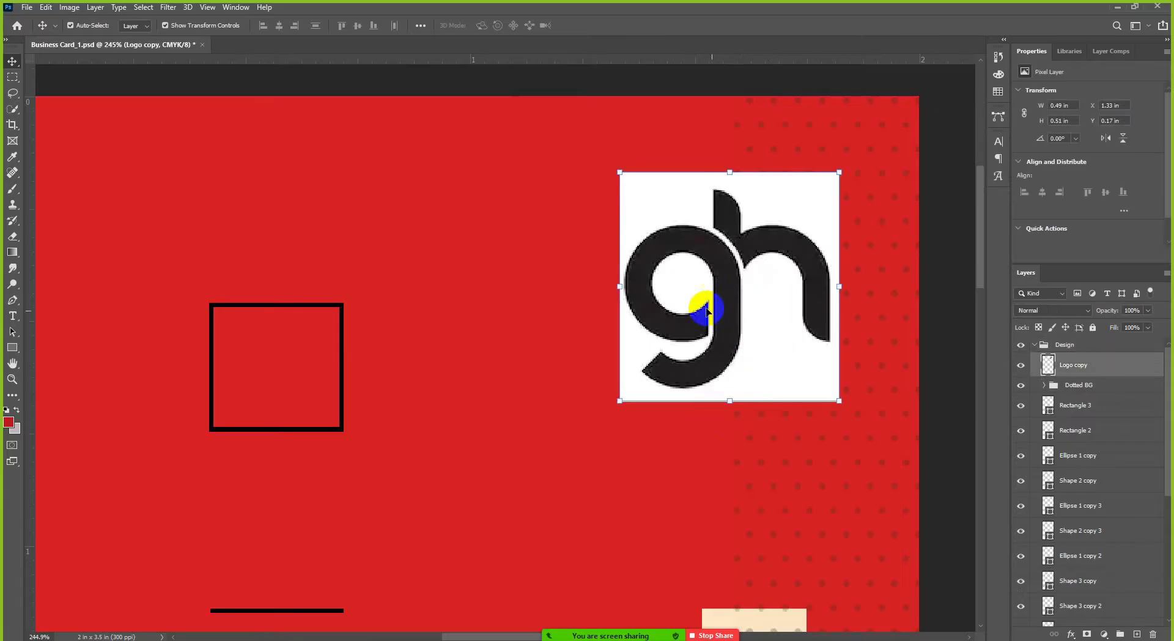
scroll(744, 272, down, 1)
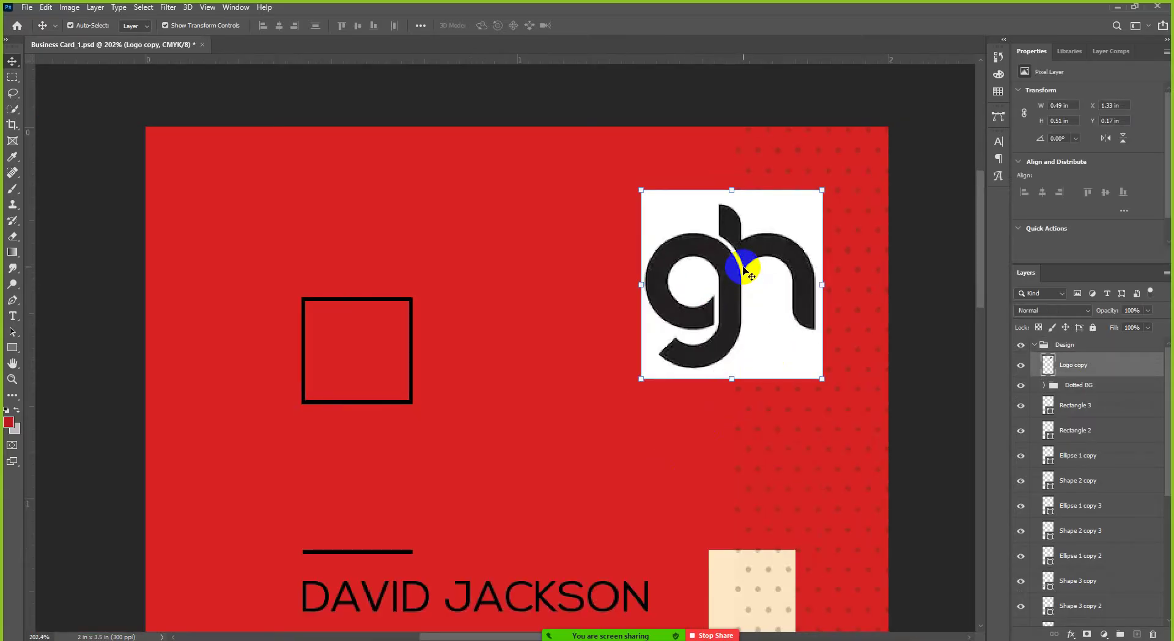
key(ctrl+z)
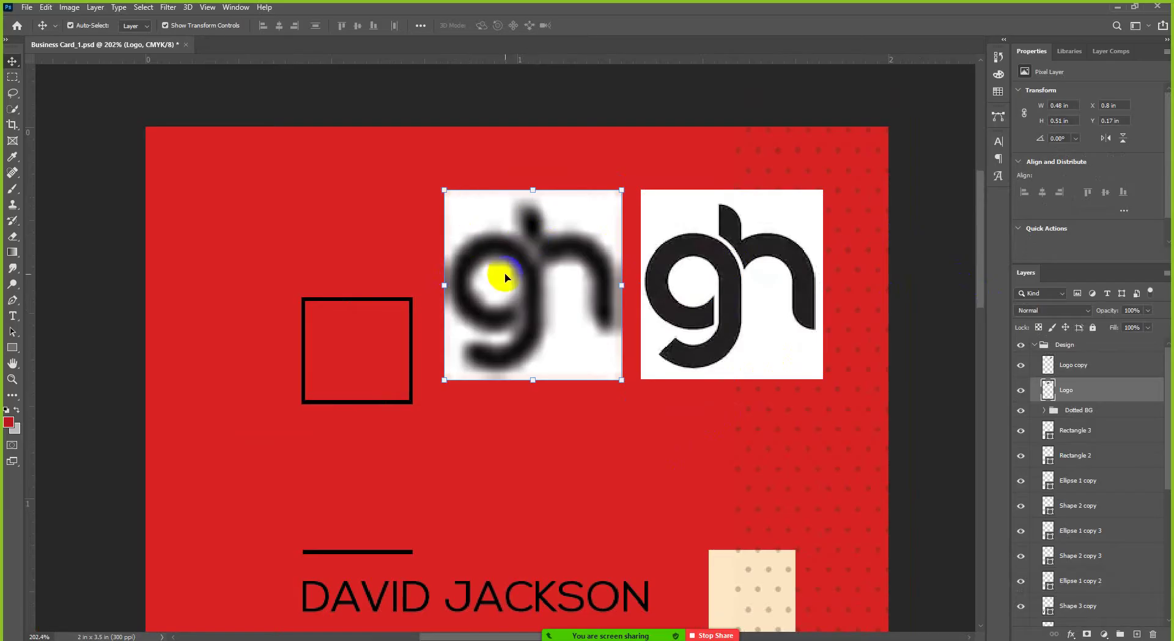
Select the sharp logo copy and compare it with the blurred original beside it
click(710, 230)
click(787, 276)
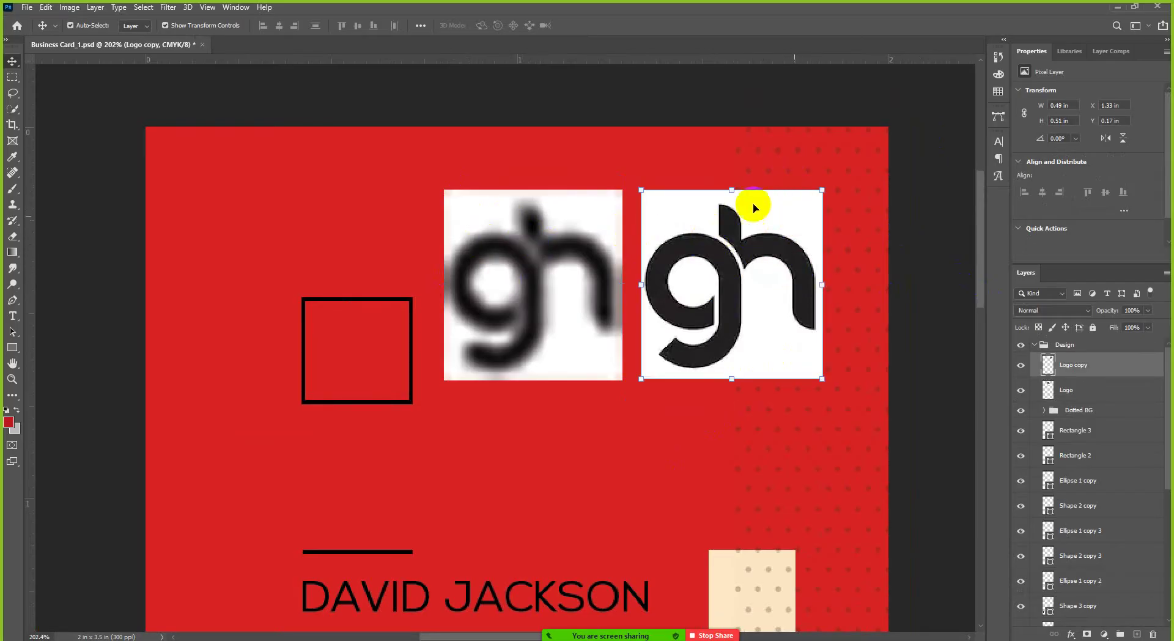
click(698, 241)
click(742, 319)
click(718, 254)
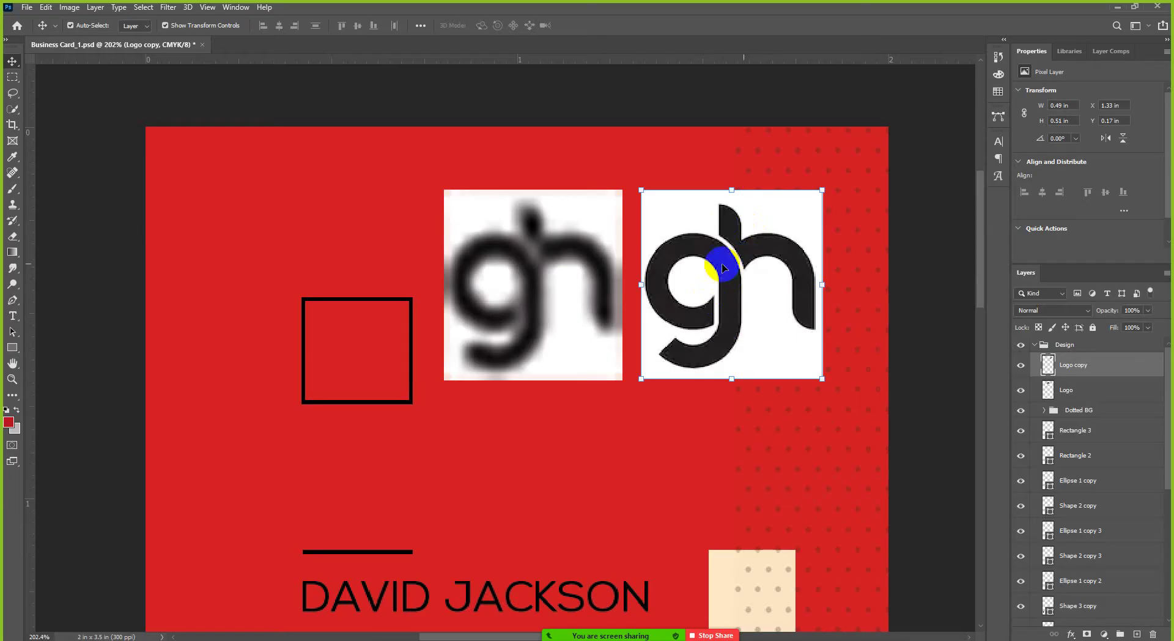
Scale the blurred Logo layer down to about 10 percent and back up to about 0.48 × 0.51 in
click(602, 374)
drag(618, 376, 606, 370)
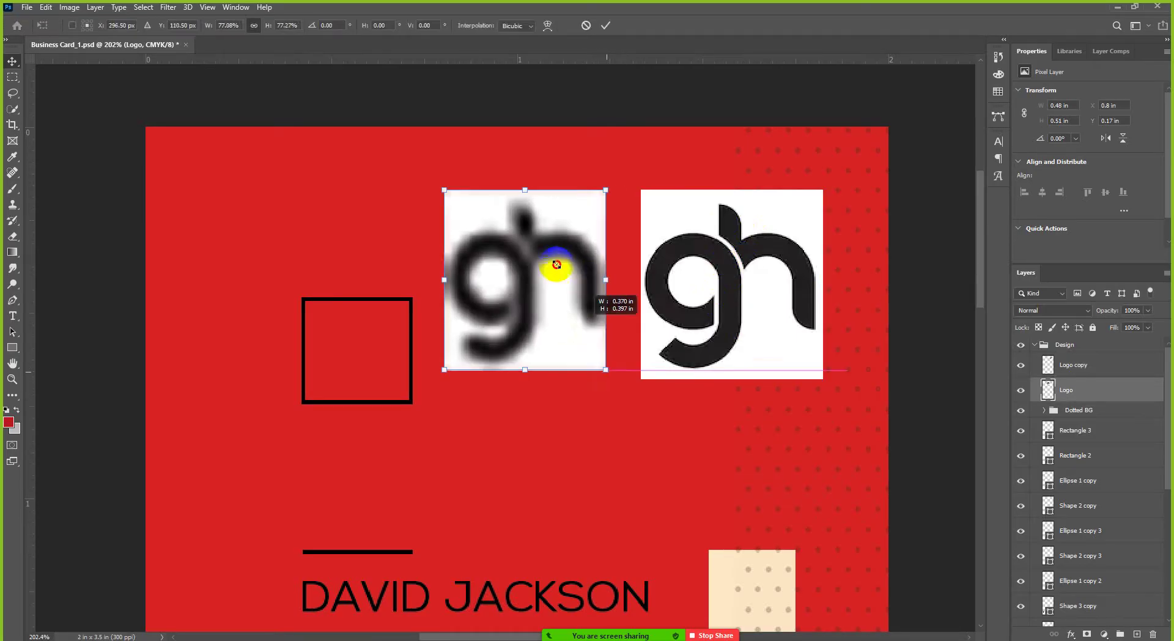
drag(557, 264, 469, 200)
scroll(452, 198, up, 2)
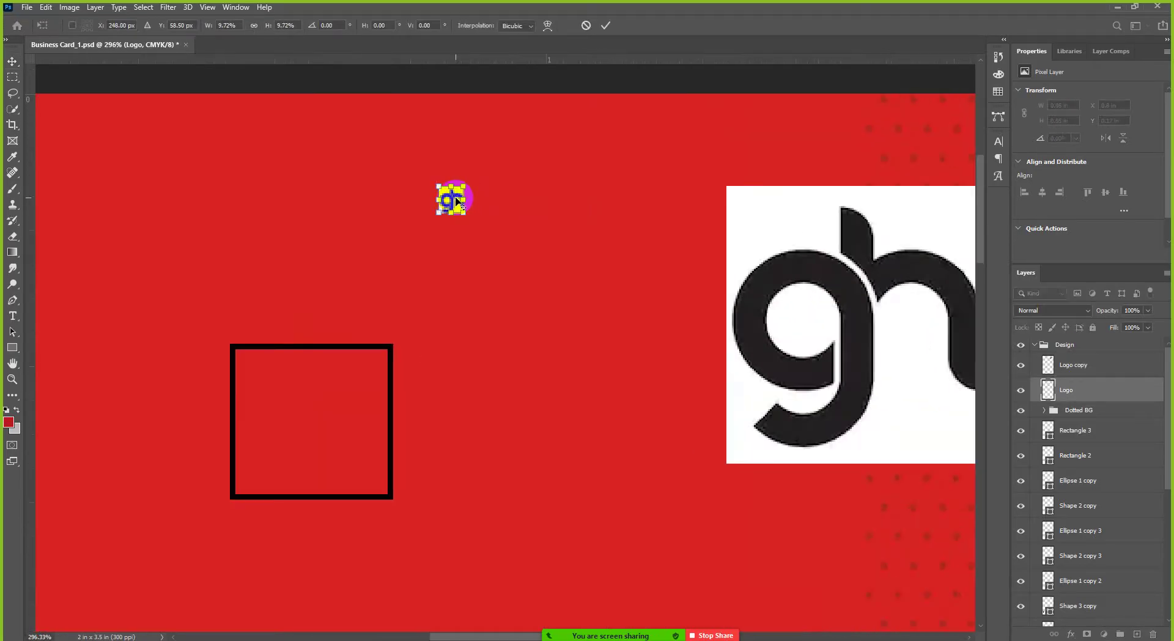
click(604, 29)
drag(463, 215, 670, 494)
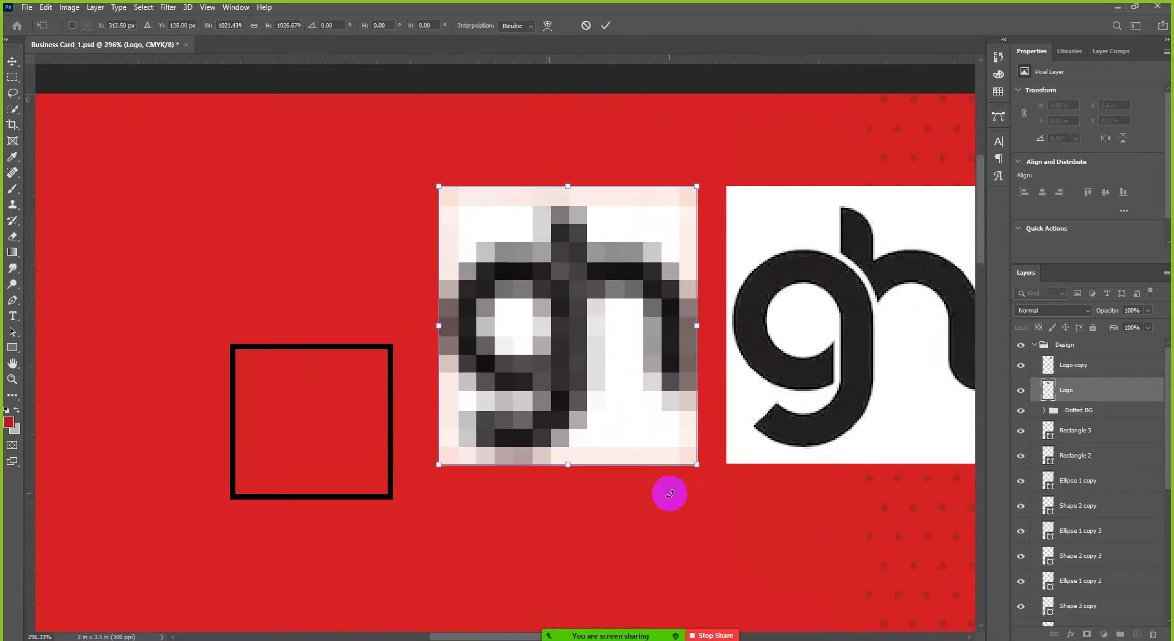
click(604, 27)
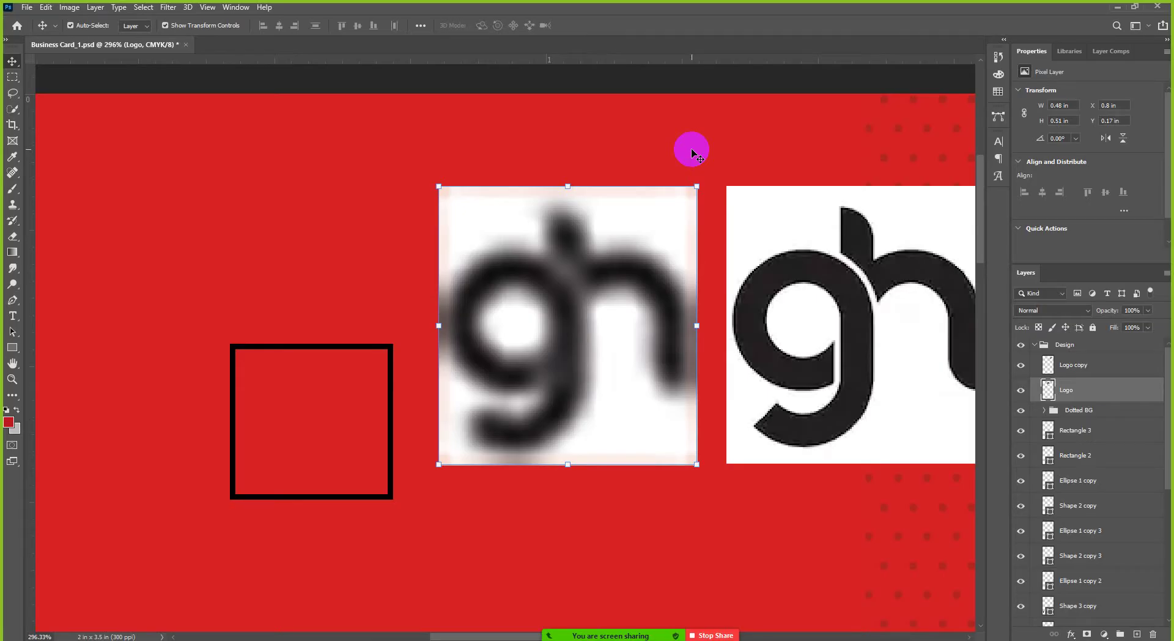
Delete the blurred Logo layer and convert the sharp Logo copy layer to a Smart Object
key(Delete)
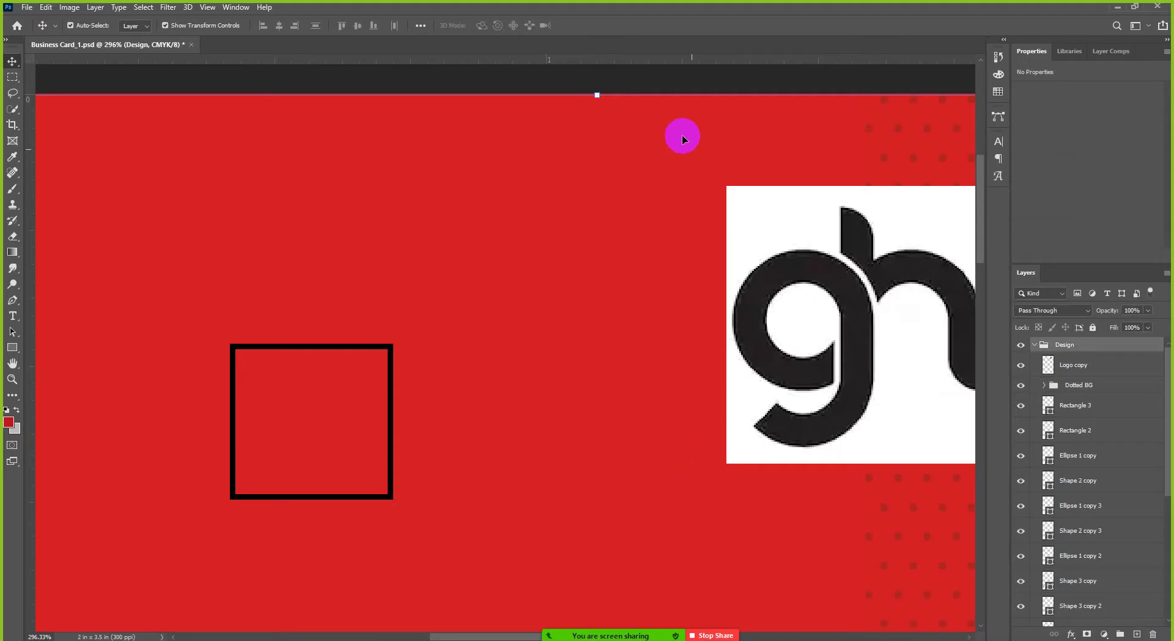
scroll(524, 272, down, 3)
click(746, 300)
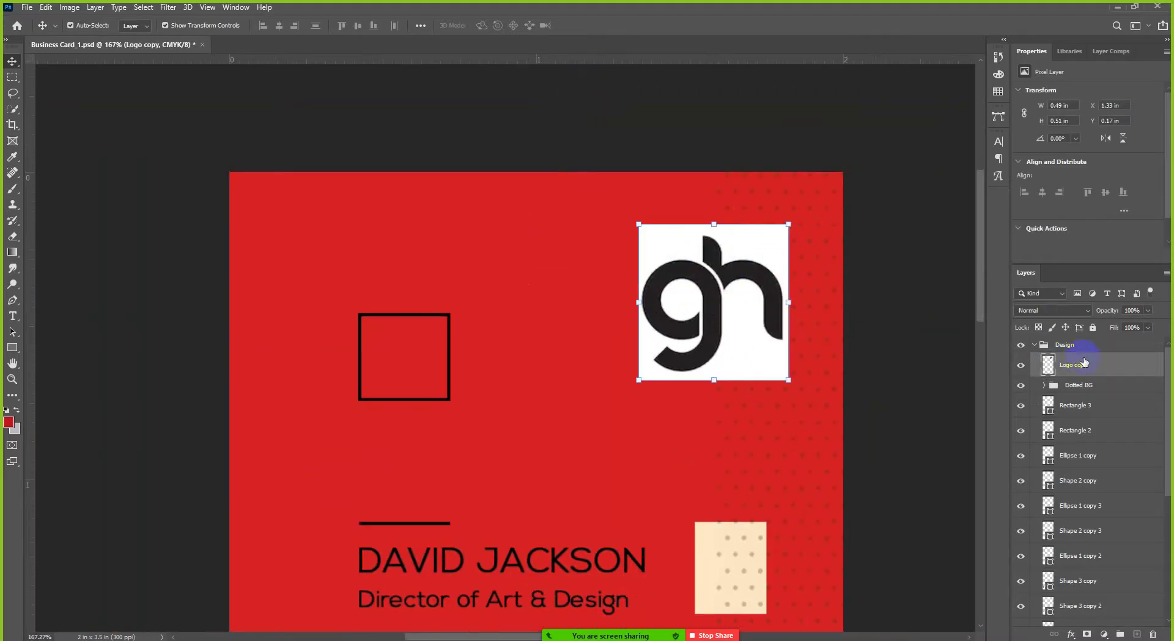
right_click(1075, 366)
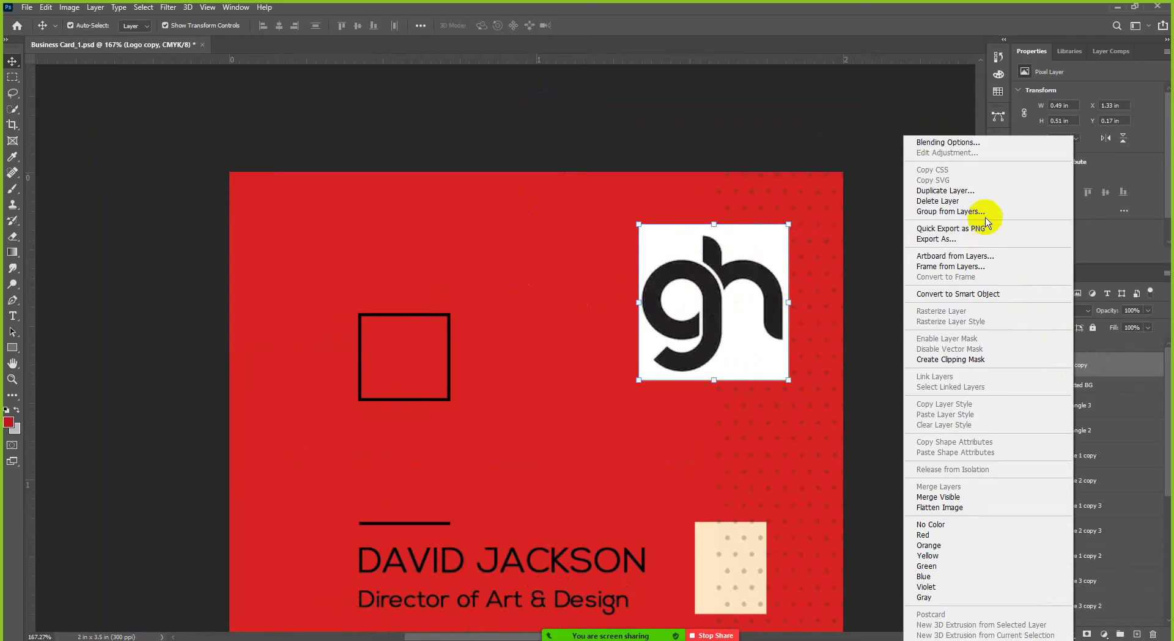
click(993, 294)
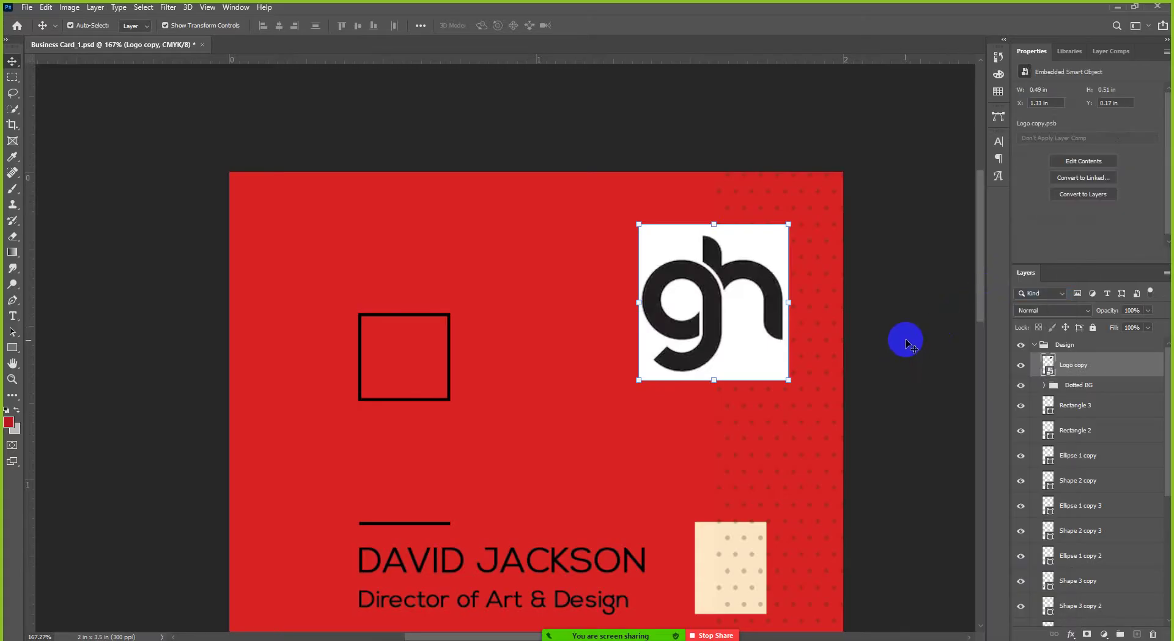
Duplicate the Logo copy smart object and place the two side by side at about X 0.87 in and X 1.39 in, Y 0.12 in
click(762, 332)
drag(762, 332, 733, 333)
click(610, 333)
scroll(608, 268, up, 2)
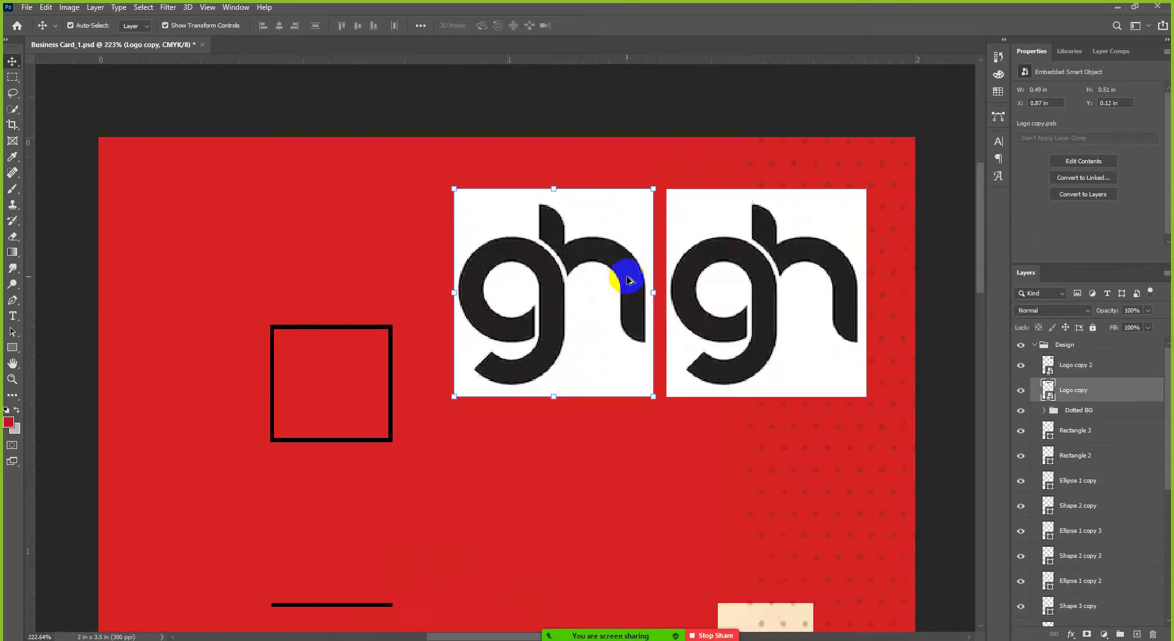
Scale the Logo copy smart object down to about 0.043 × 0.047 in and back up to about 0.47 × 0.517 in
scroll(629, 311, up, 1)
drag(653, 445, 484, 248)
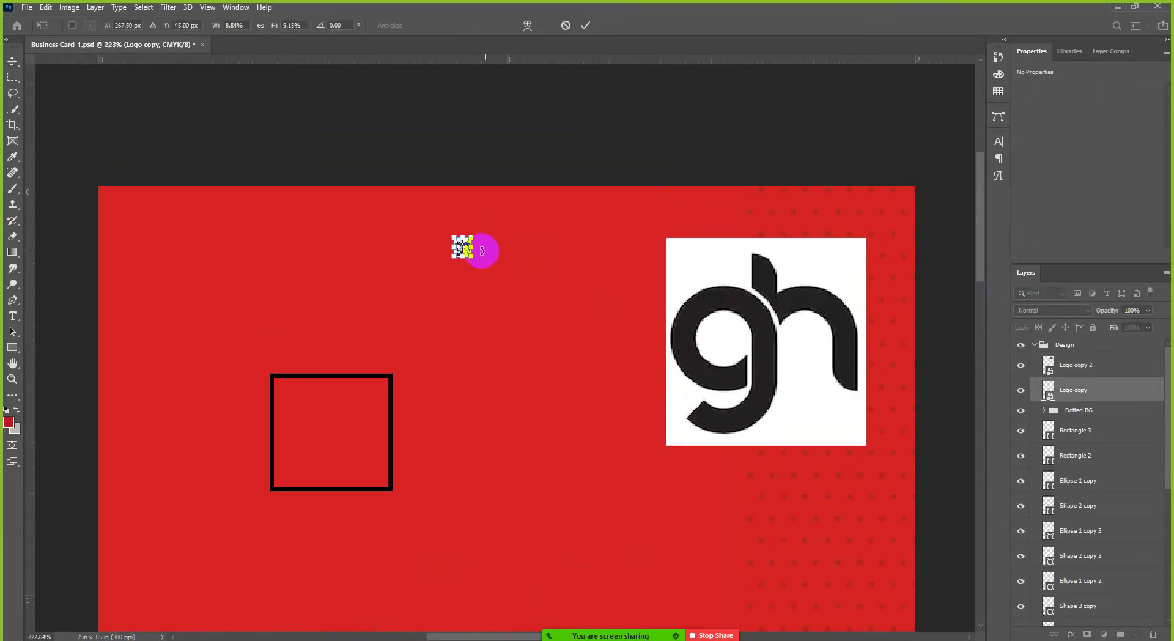
click(584, 25)
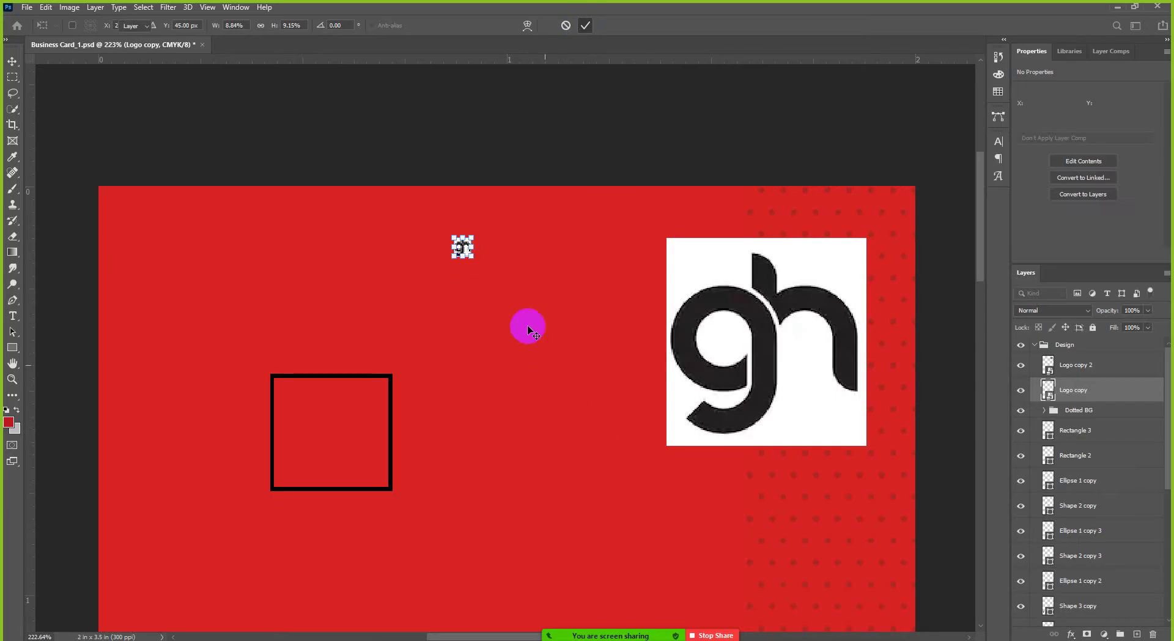
drag(470, 259, 634, 461)
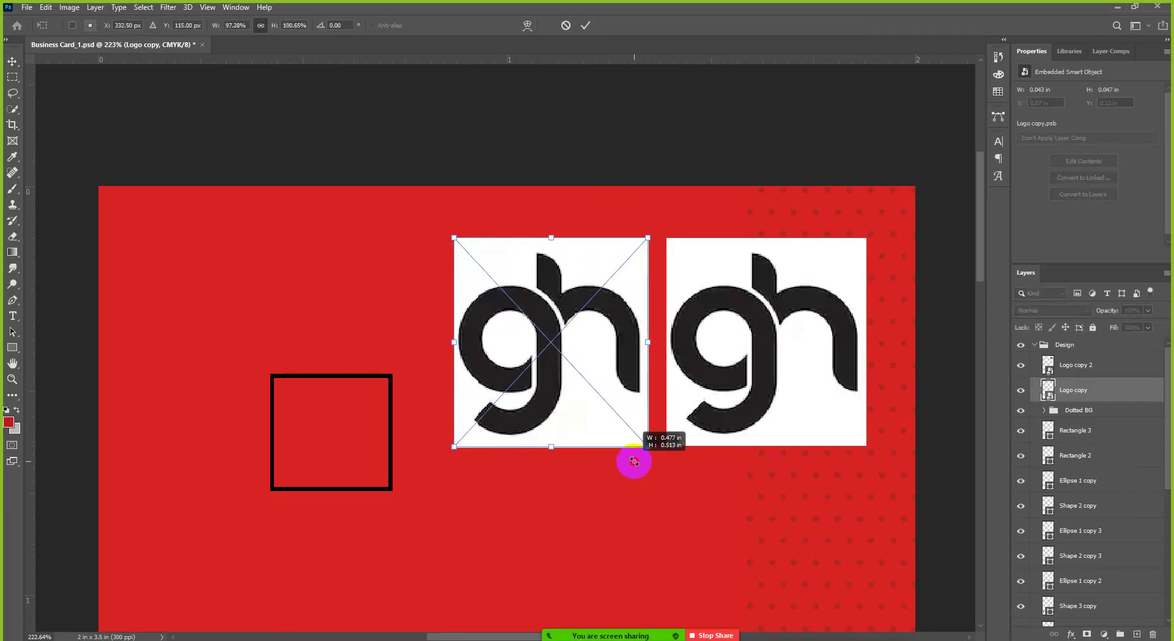
click(585, 25)
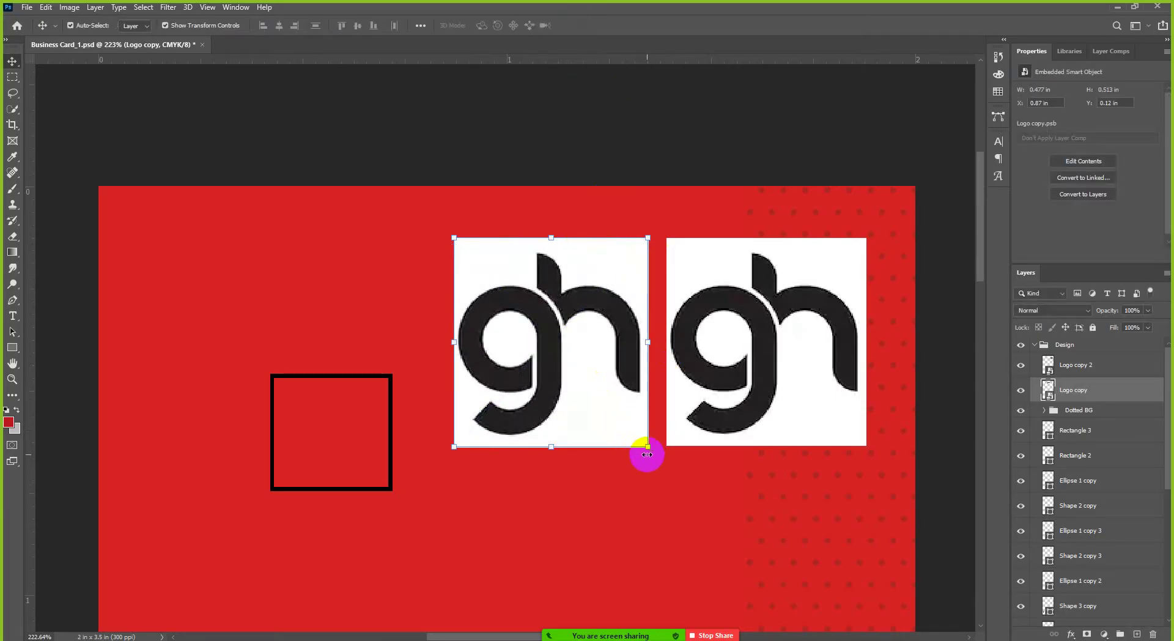
drag(647, 445, 622, 470)
click(585, 25)
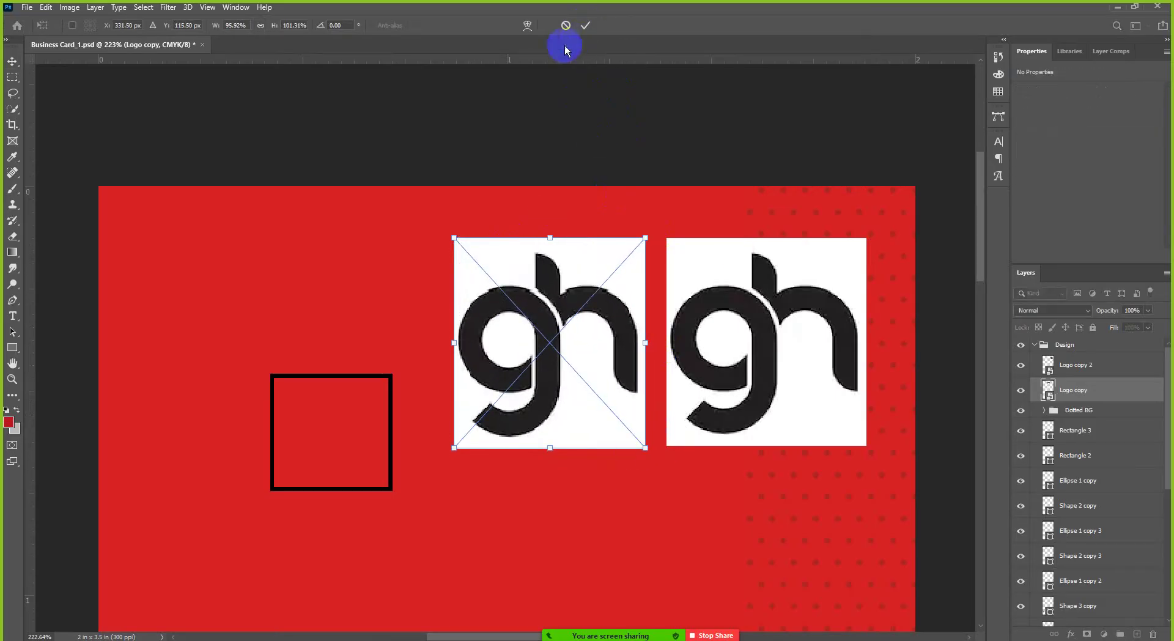
click(585, 25)
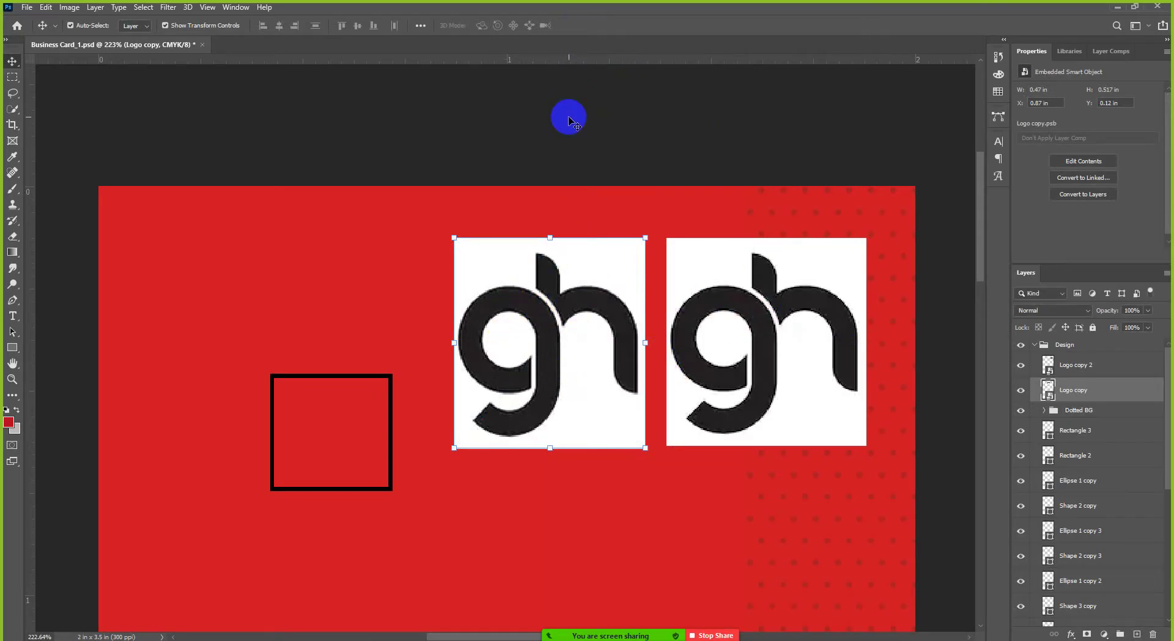
Delete the rescaled Logo copy smart object and select the remaining Logo copy 2
key(Delete)
click(778, 298)
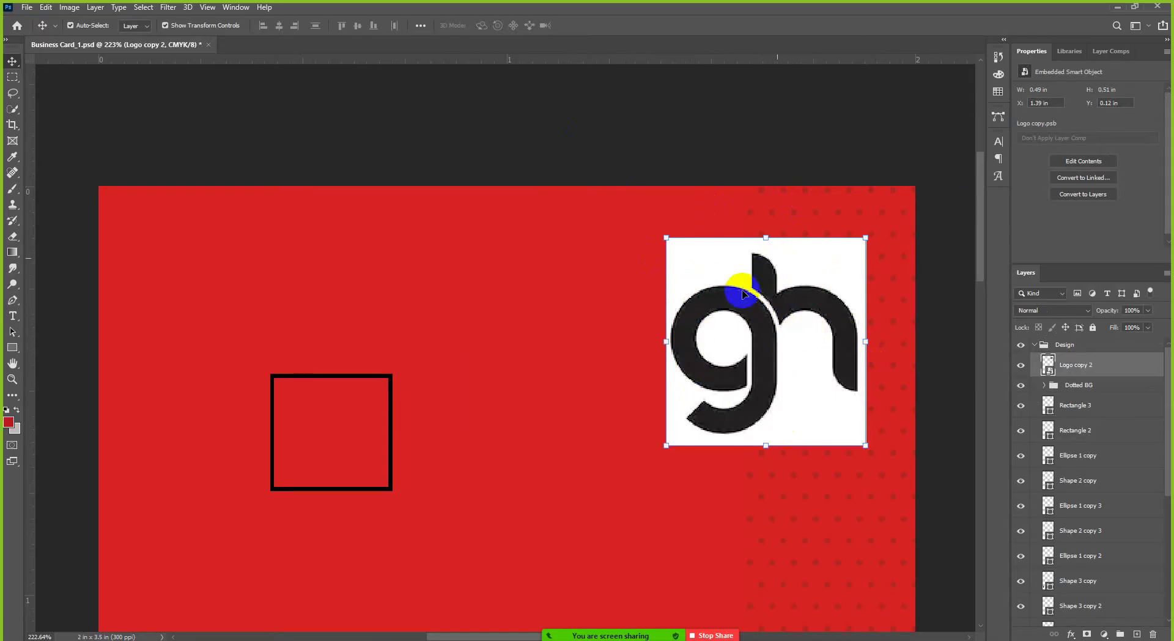
Open the embedded contents of Logo copy 2, compare them with the logo on the business card, and close the contents document
double_click(1047, 365)
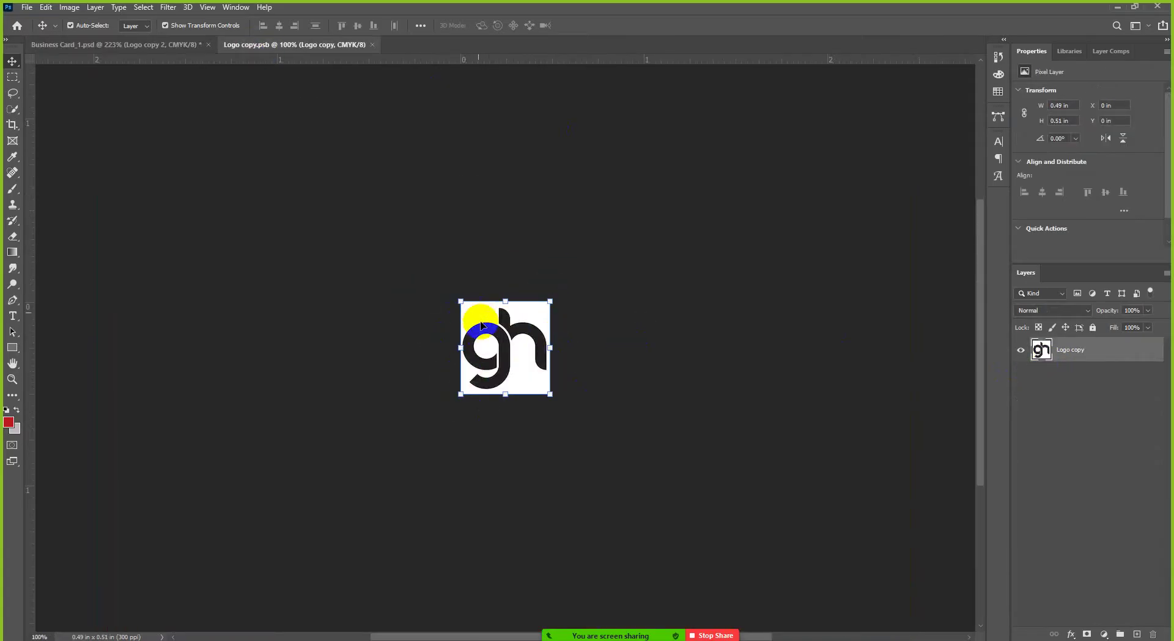
scroll(489, 335, up, 5)
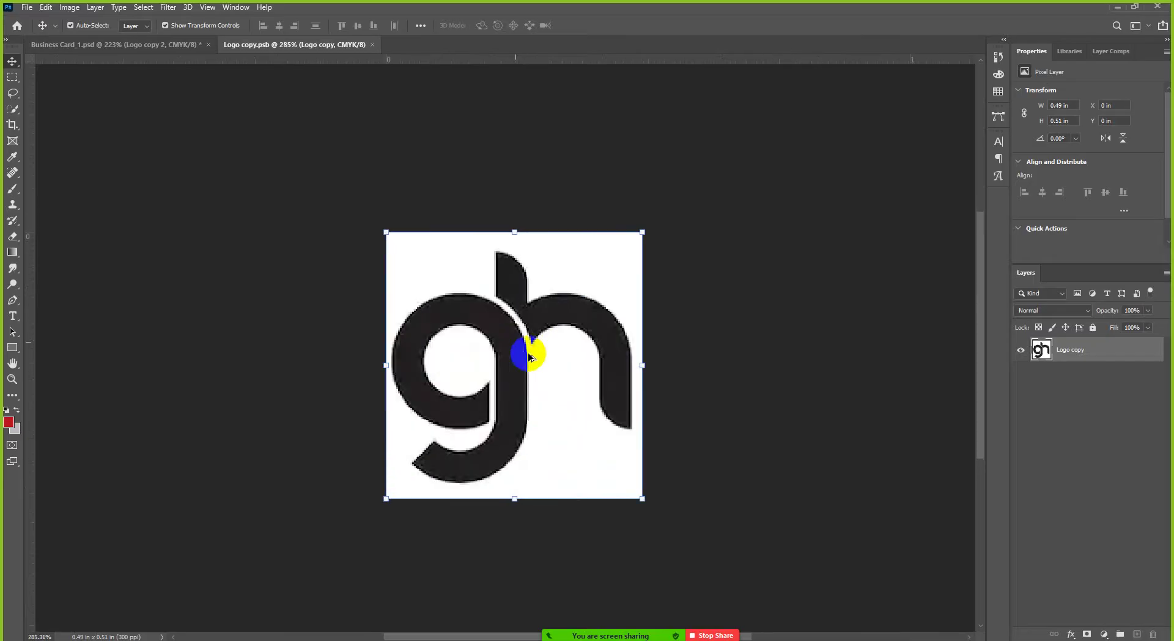
scroll(575, 403, up, 2)
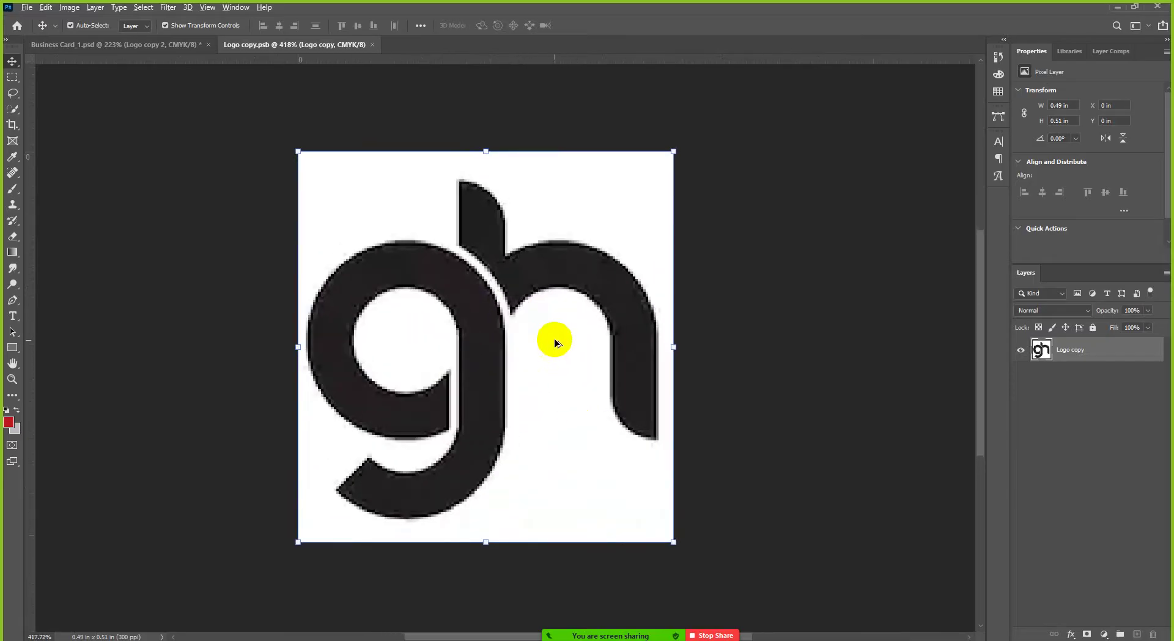
scroll(553, 335, down, 1)
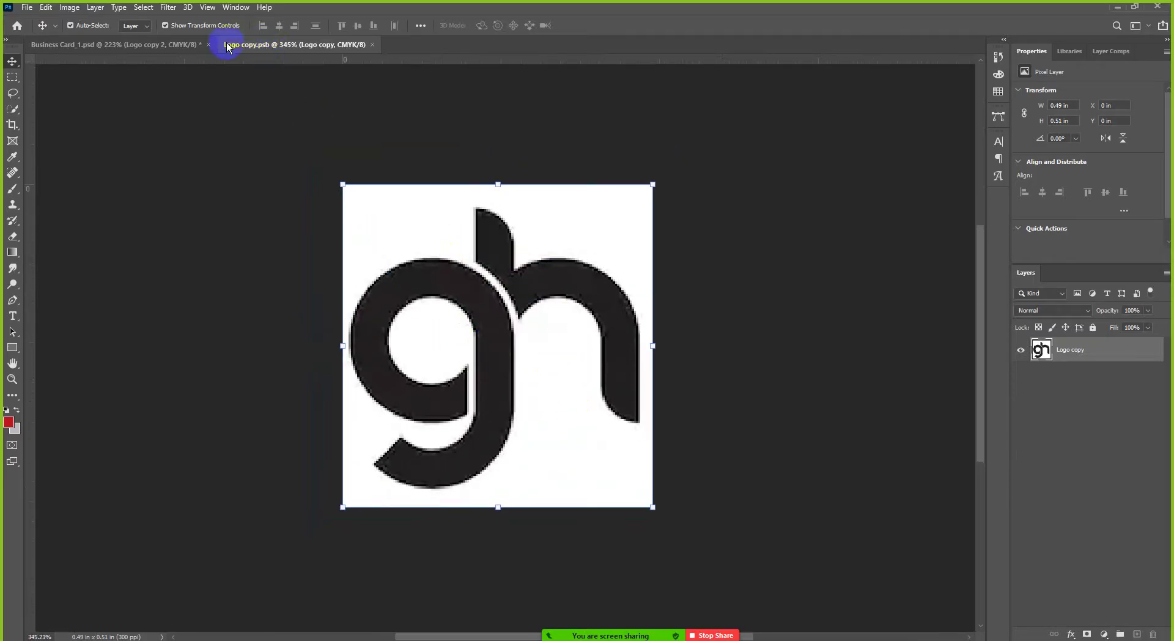
click(152, 44)
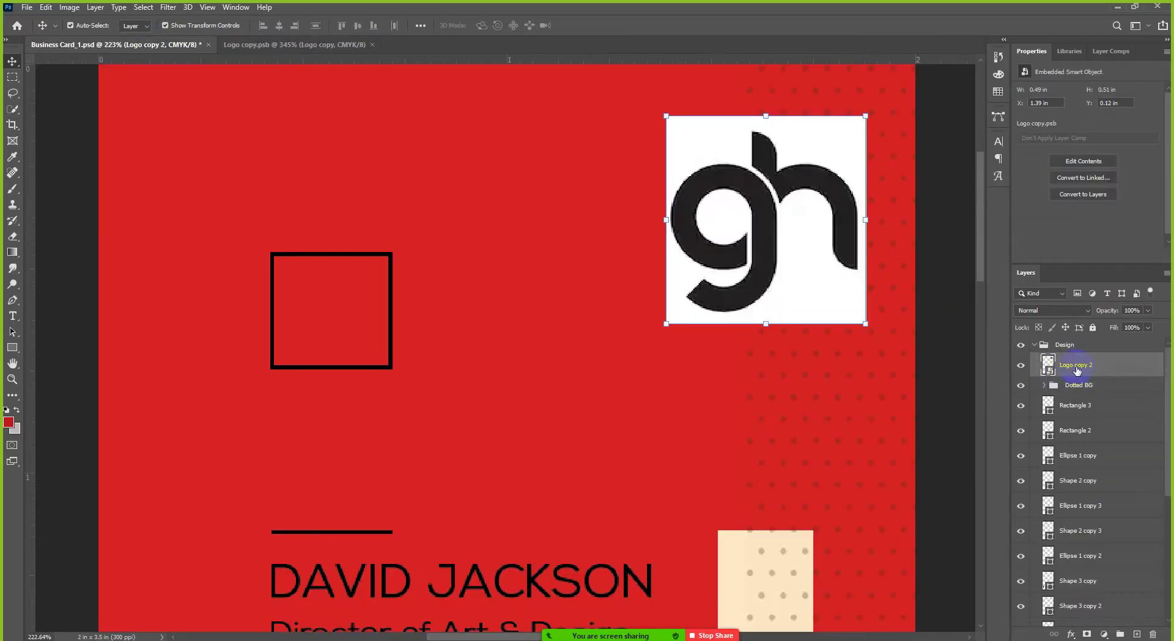
click(294, 45)
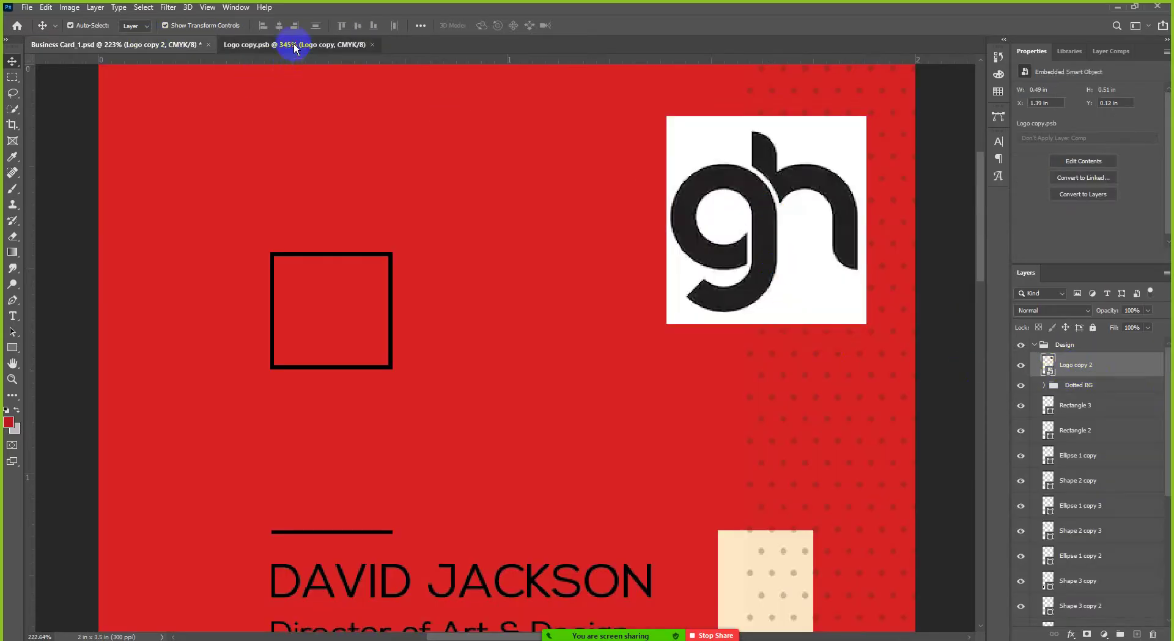
click(375, 45)
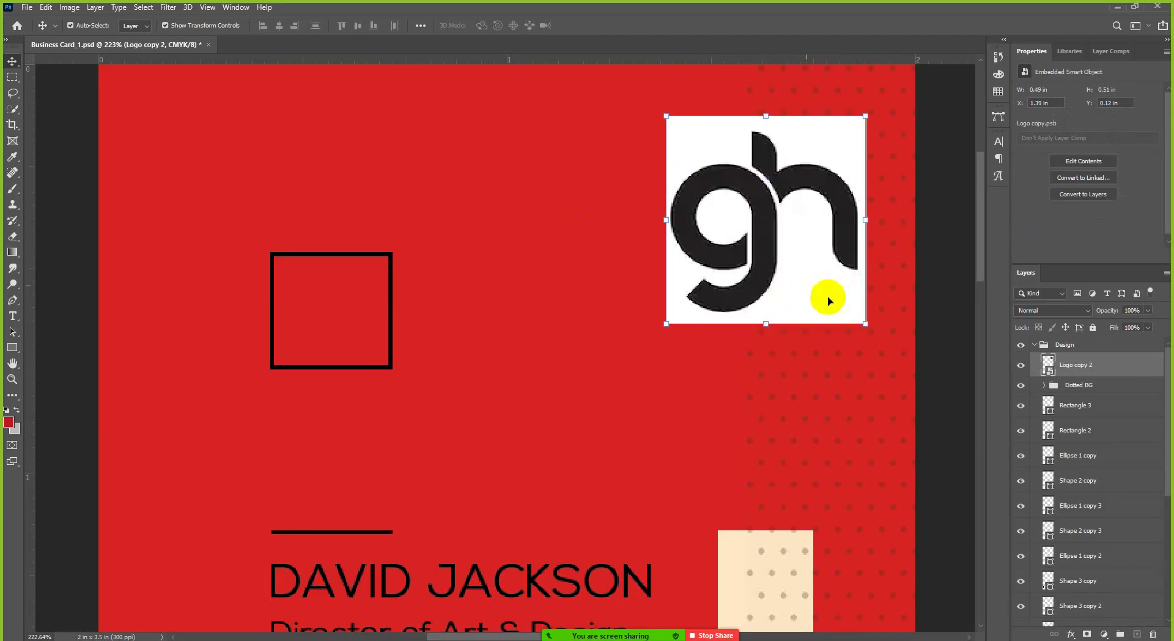
Move the gh logo to about X 0.8 in, Y 0.26 in, and briefly open and close its smart object contents
drag(761, 205, 529, 264)
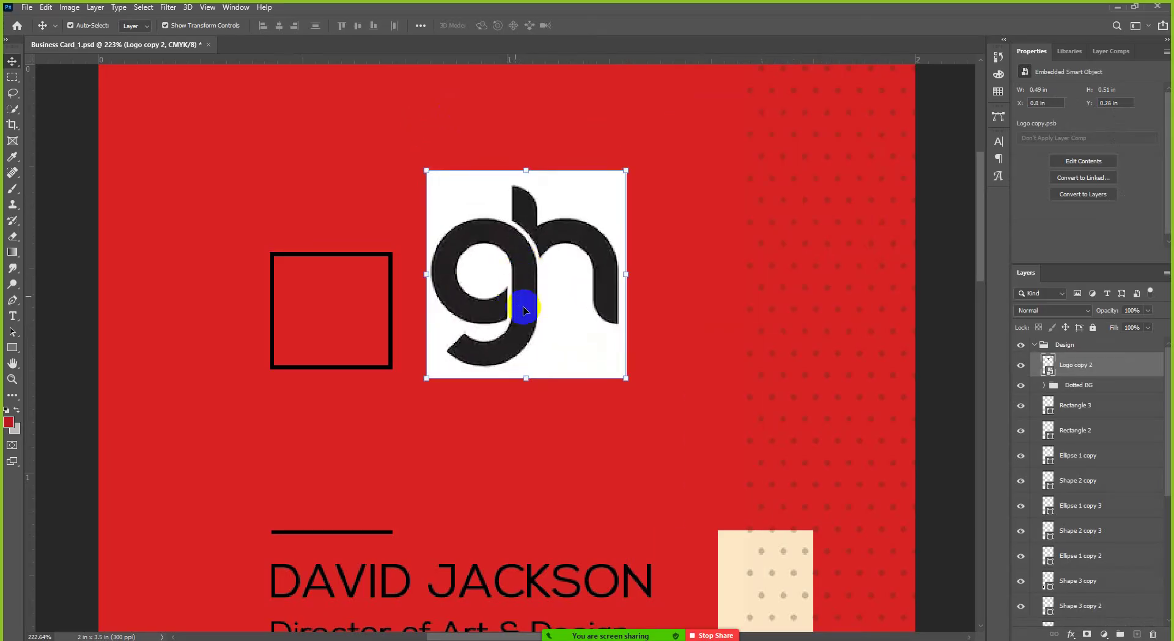
click(1054, 366)
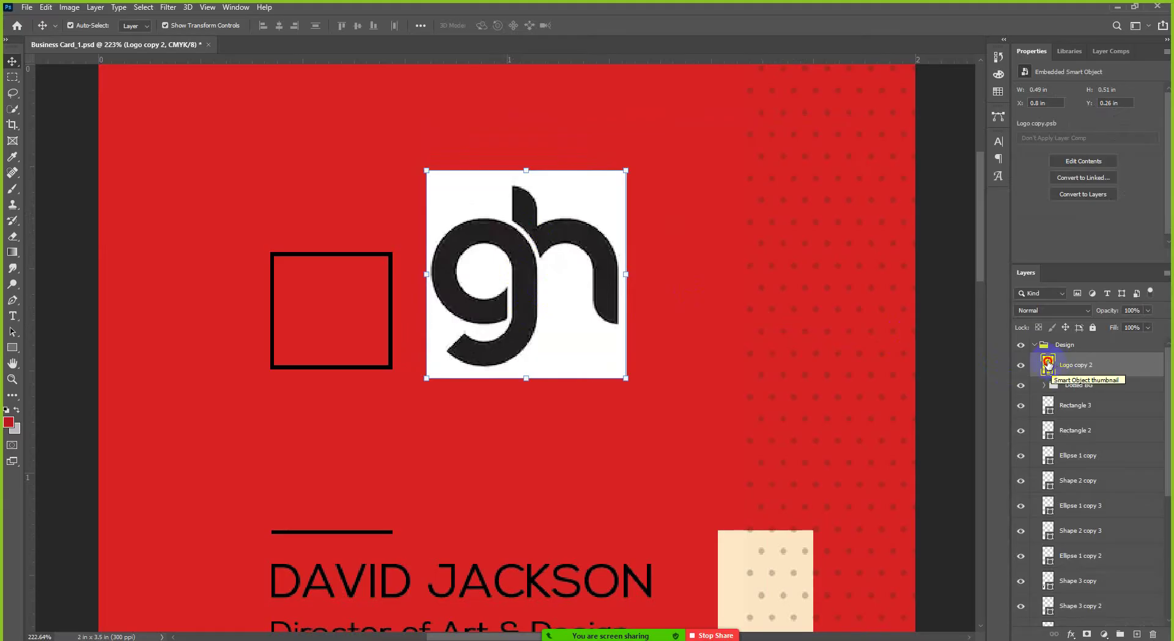
double_click(1047, 364)
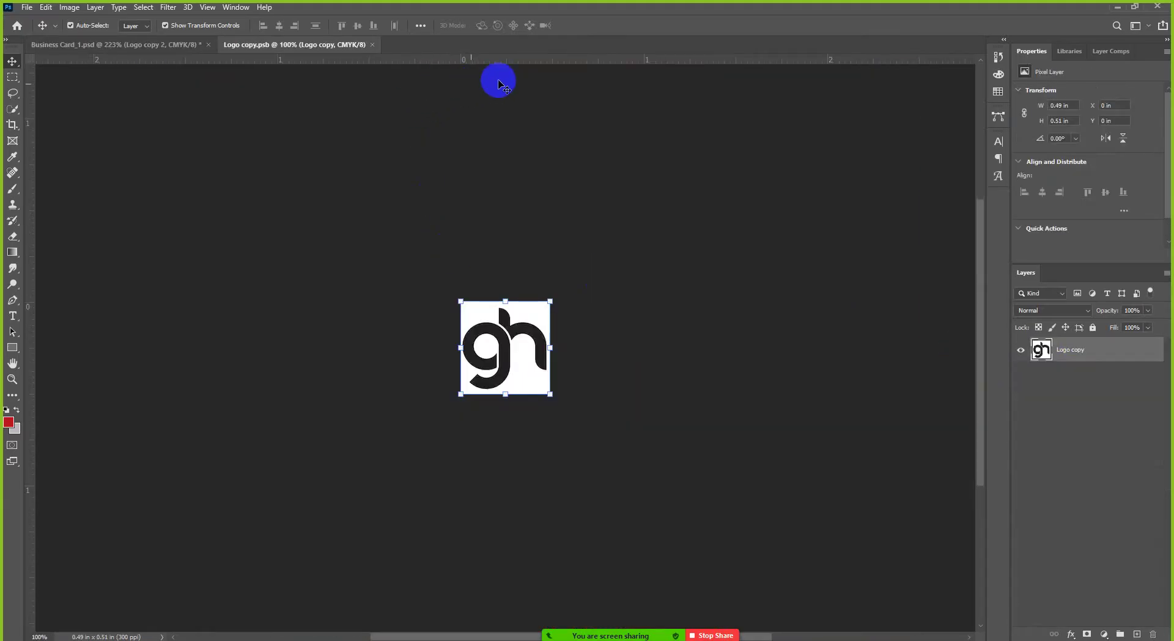
click(373, 45)
scroll(773, 316, down, 1)
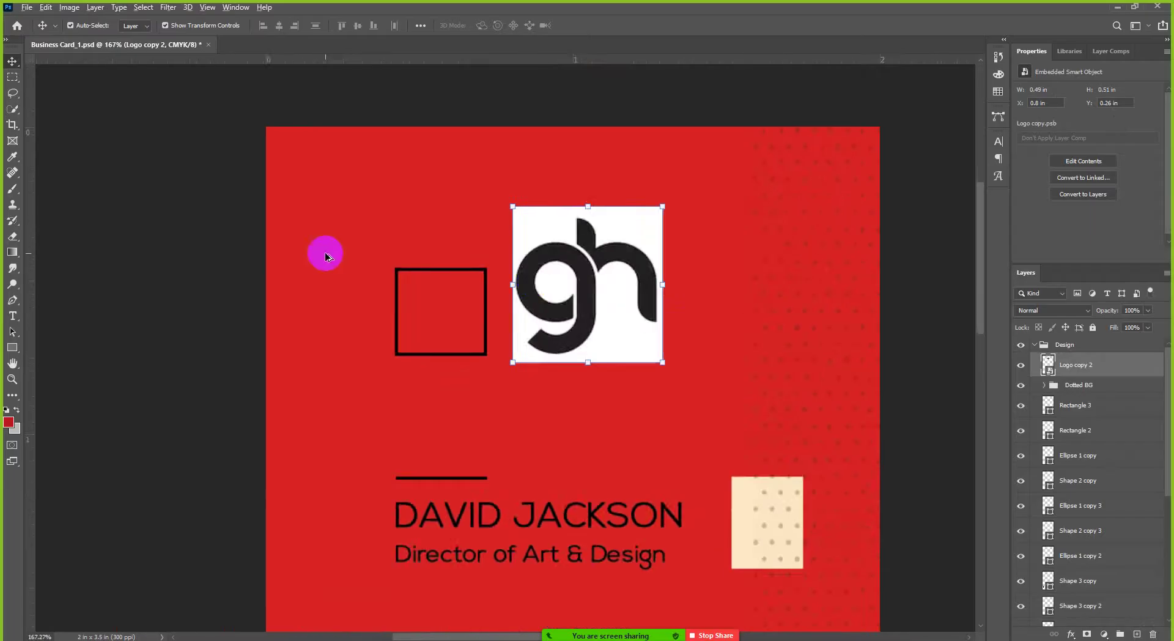
Move the gh logo to about X 0.1 in, Y 0.09 in, enlarge it to about 1.14 × 1.183 in, and undo the enlargement
scroll(325, 256, up, 1)
drag(732, 253, 465, 254)
scroll(562, 362, down, 2)
drag(509, 355, 691, 536)
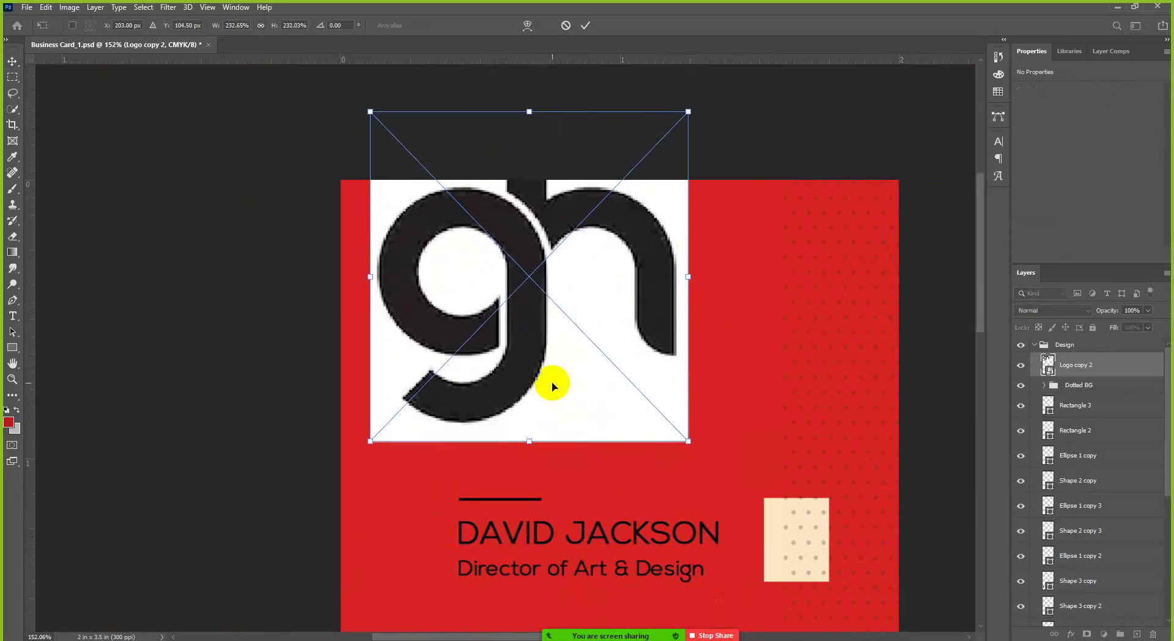
drag(561, 414, 593, 404)
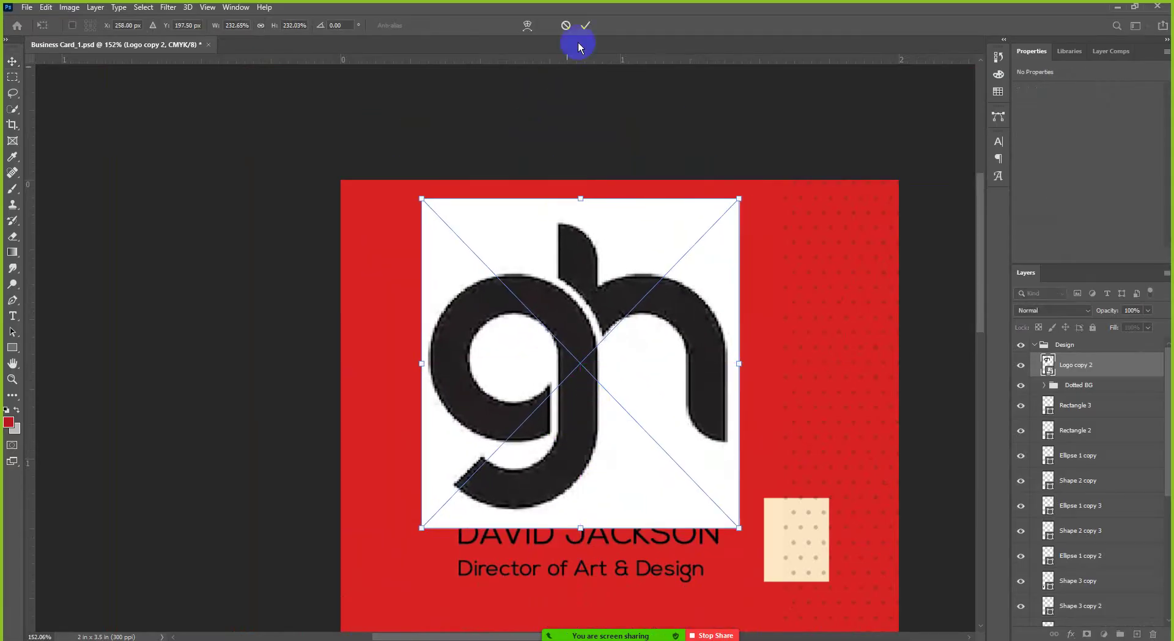
click(583, 27)
scroll(677, 340, up, 3)
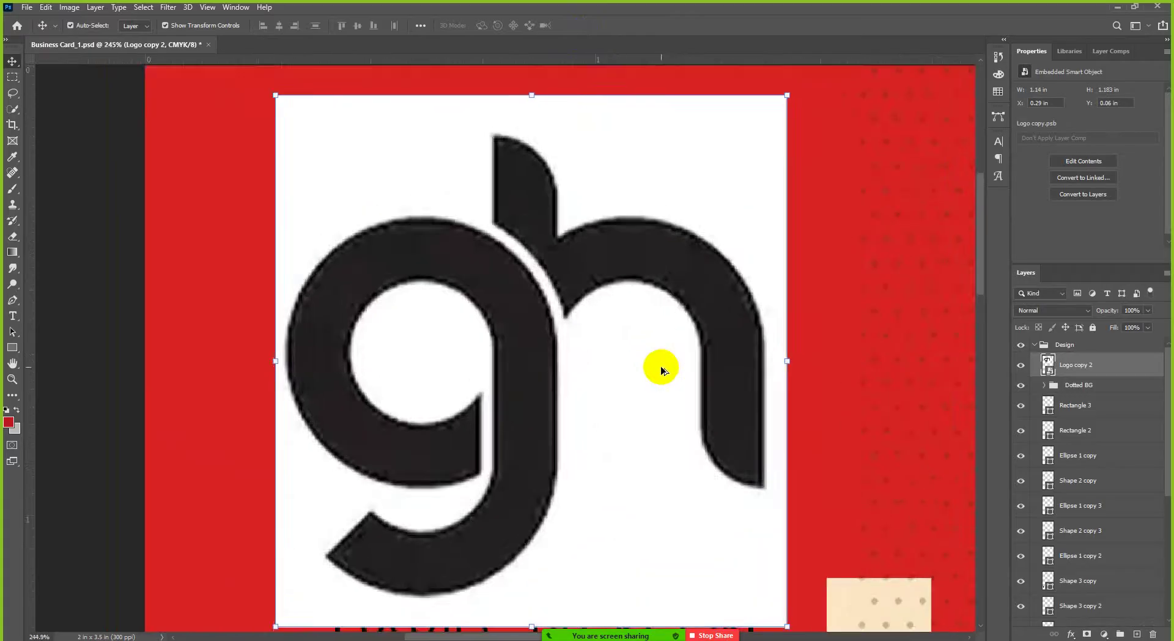
scroll(676, 315, down, 2)
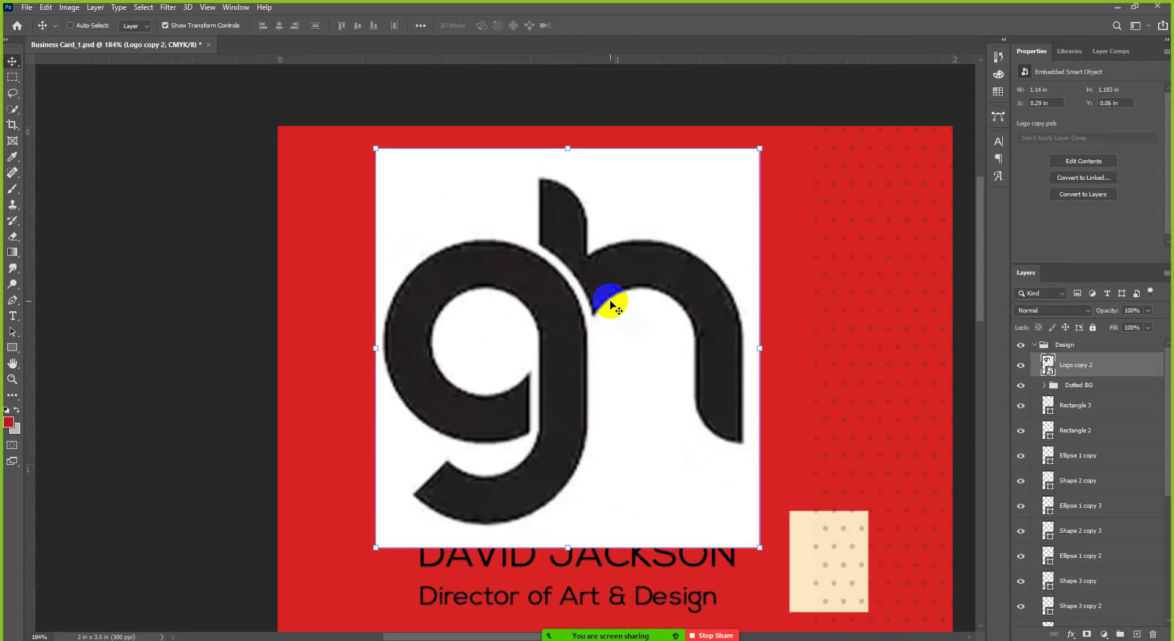
key(ctrl+z)
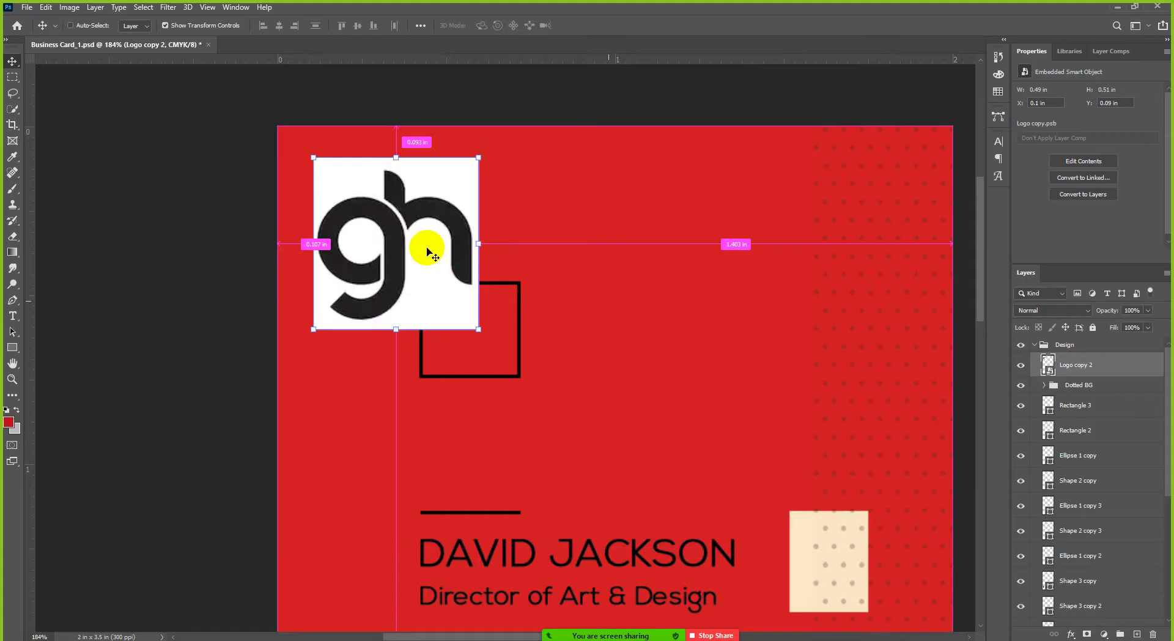
Place the gh logo inside the black square outline, scaled to about 0.203 × 0.21 in at X 0.46 in, Y 0.49 in
drag(426, 251, 662, 331)
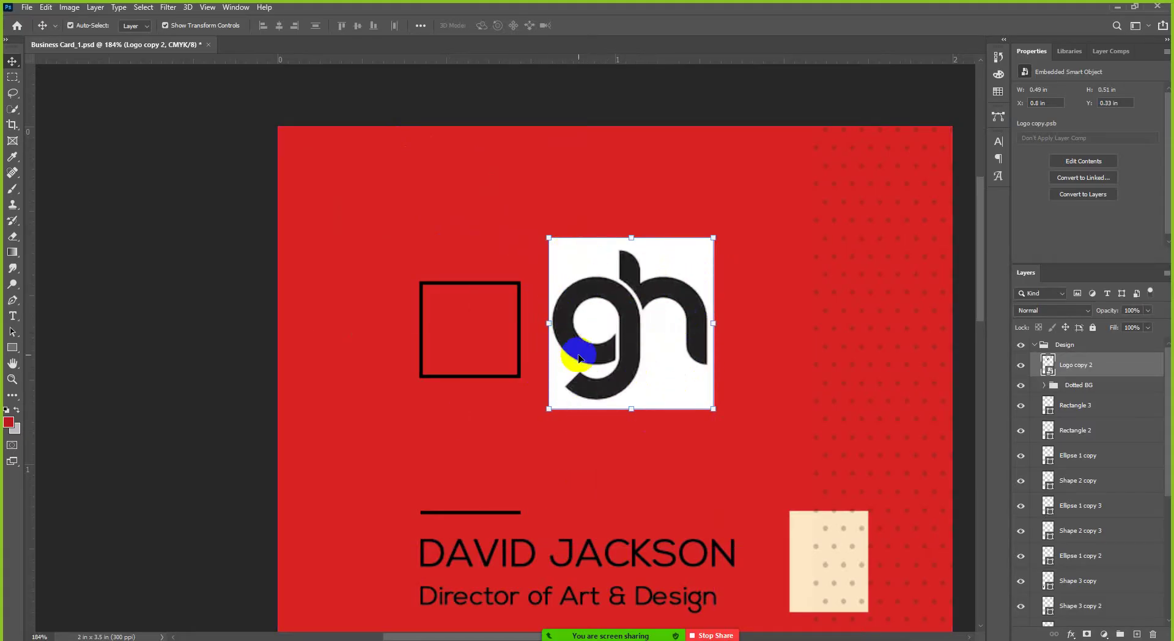
drag(592, 326, 506, 370)
drag(585, 464, 499, 325)
scroll(474, 327, up, 2)
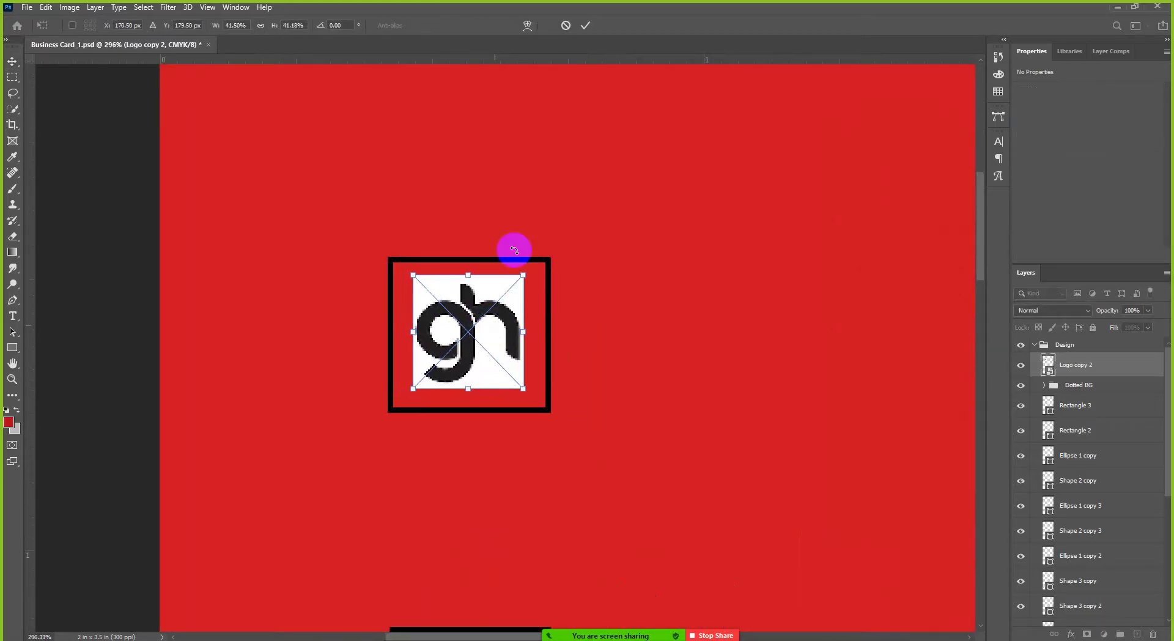
click(586, 26)
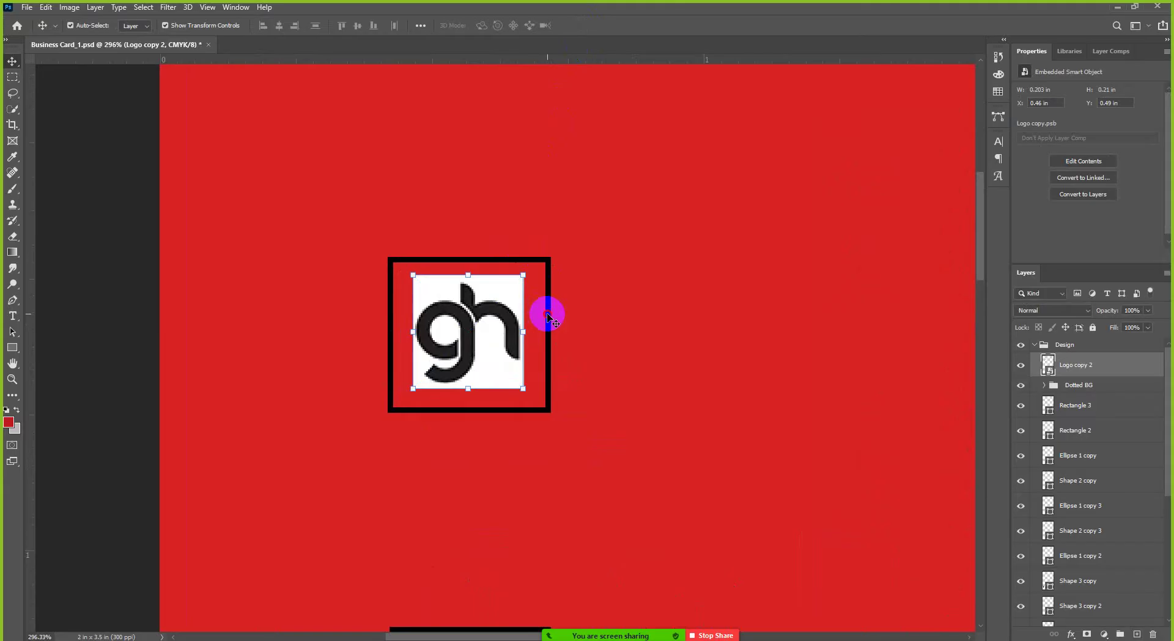
Centre the gh logo horizontally and vertically inside the black square outline
click(549, 316)
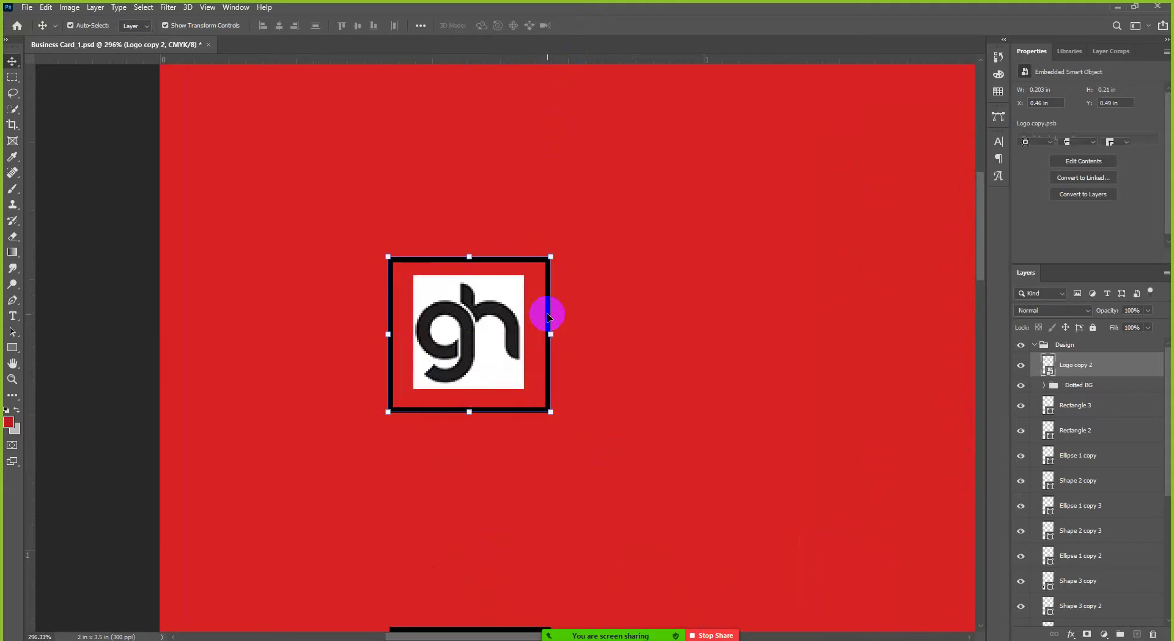
click(358, 27)
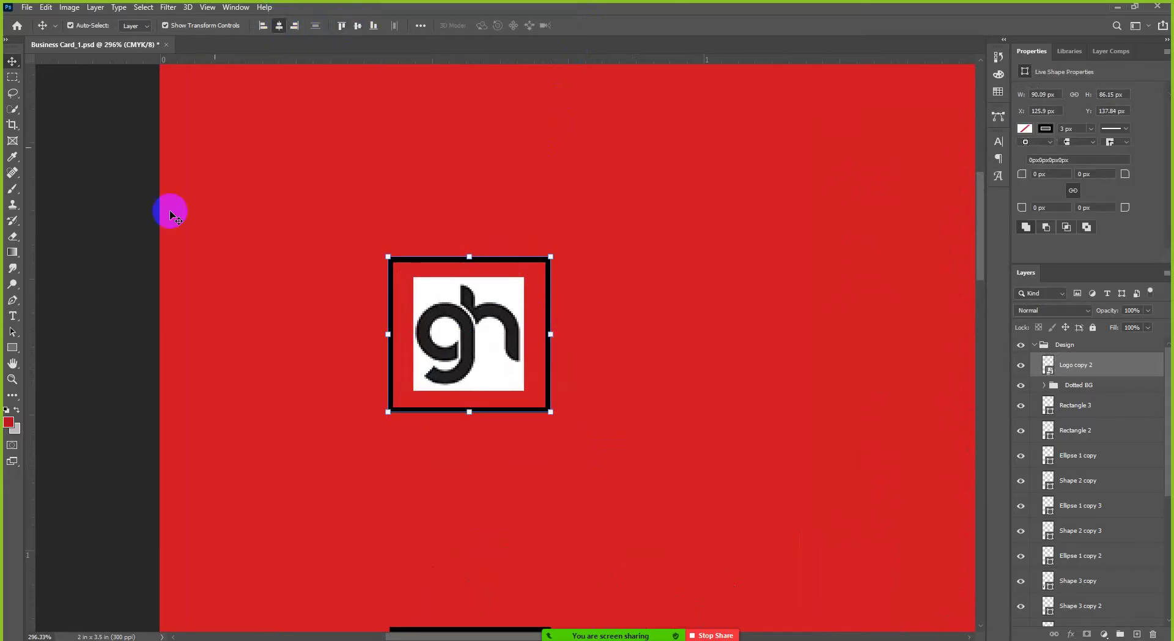
click(127, 258)
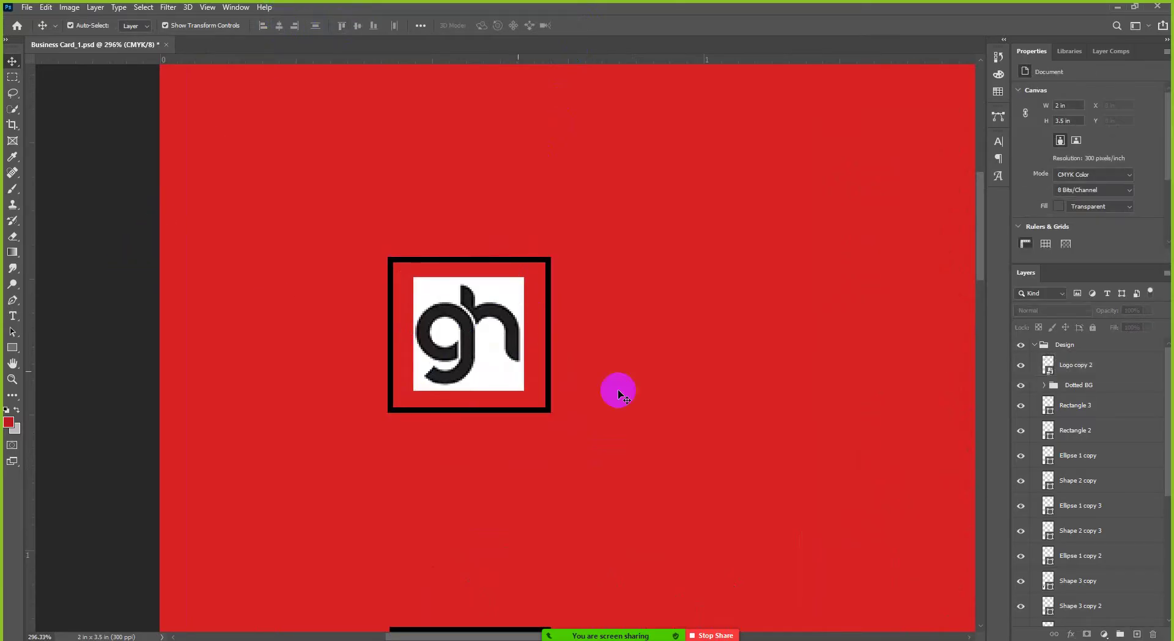
scroll(528, 359, down, 1)
scroll(529, 359, down, 1)
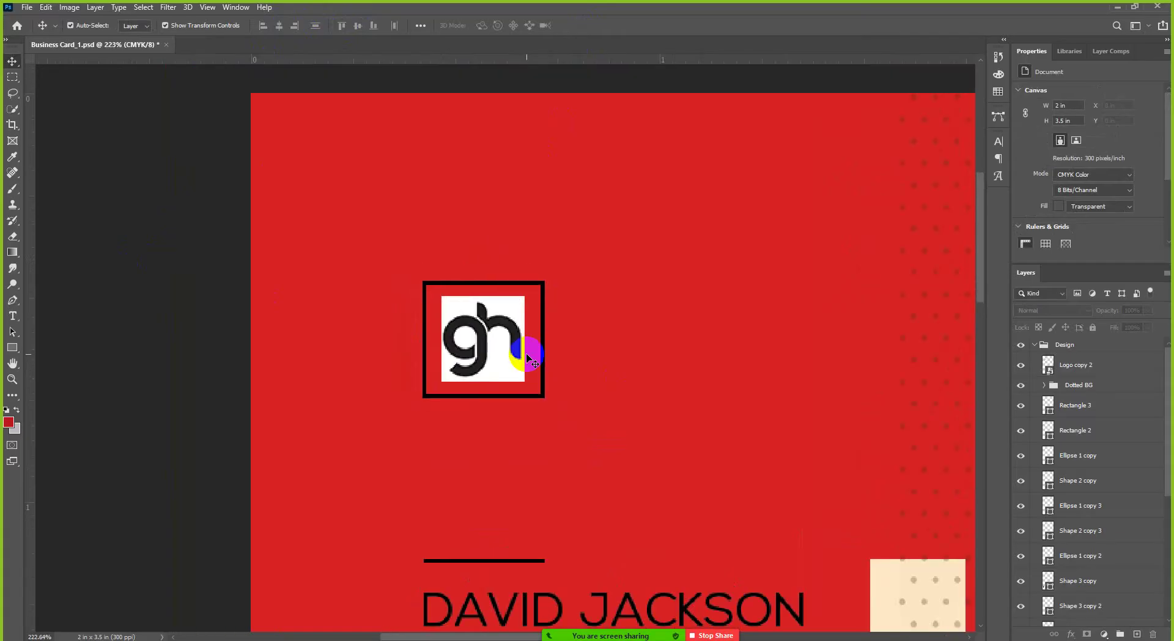
Show the meeting's participant list and place its window over the empty area beside the business card
mouse_move(679, 634)
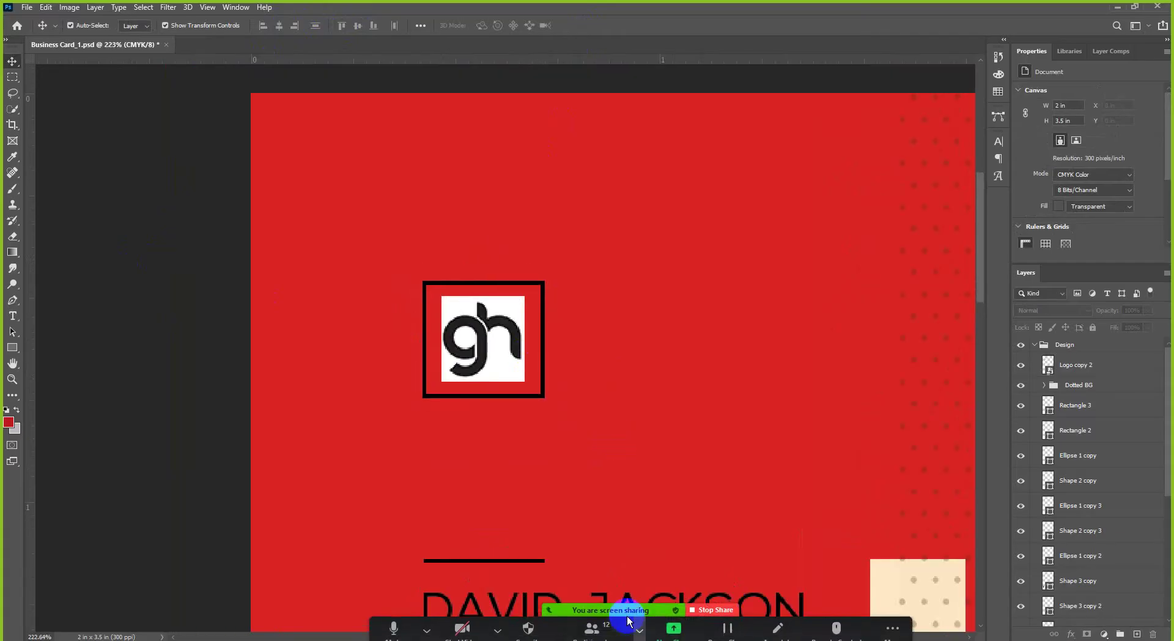
click(591, 623)
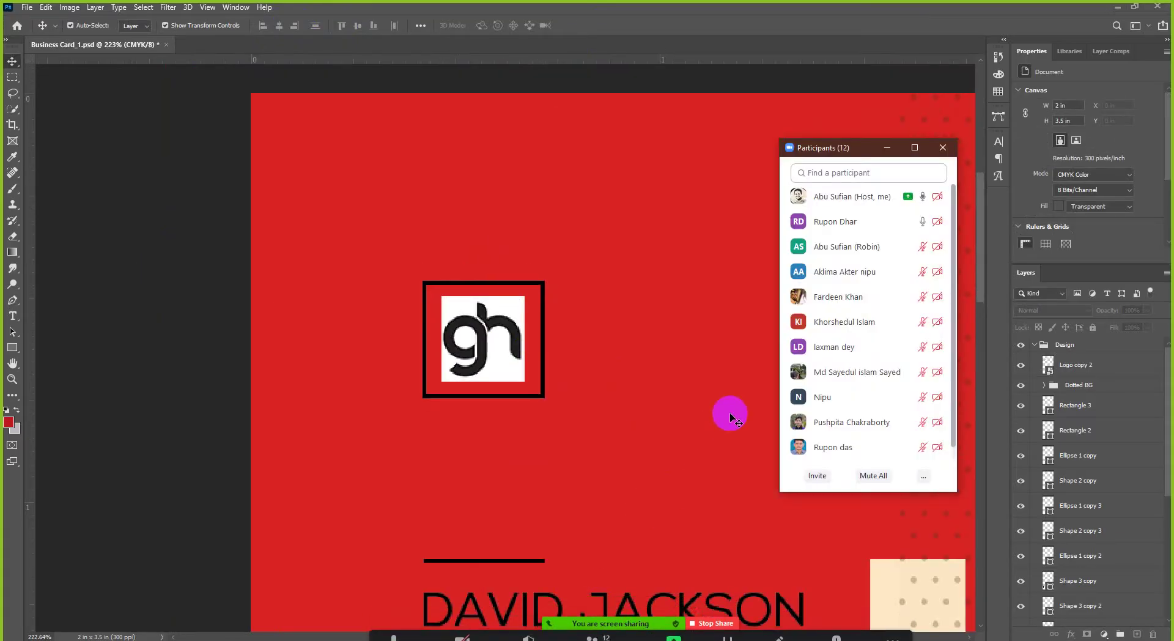
click(883, 148)
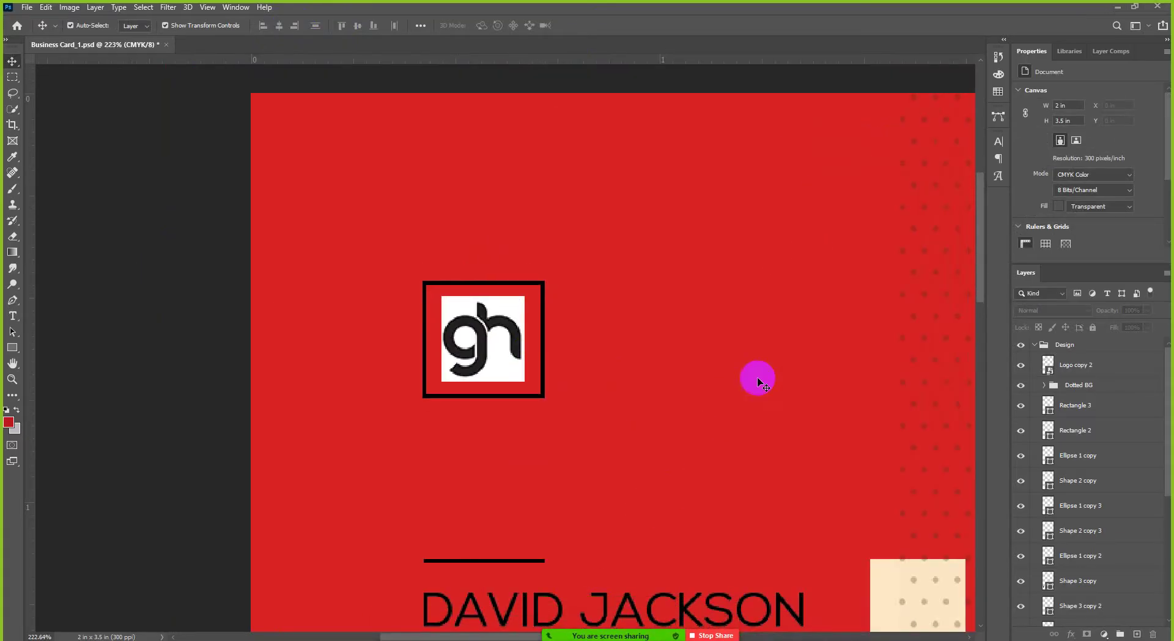
mouse_move(678, 633)
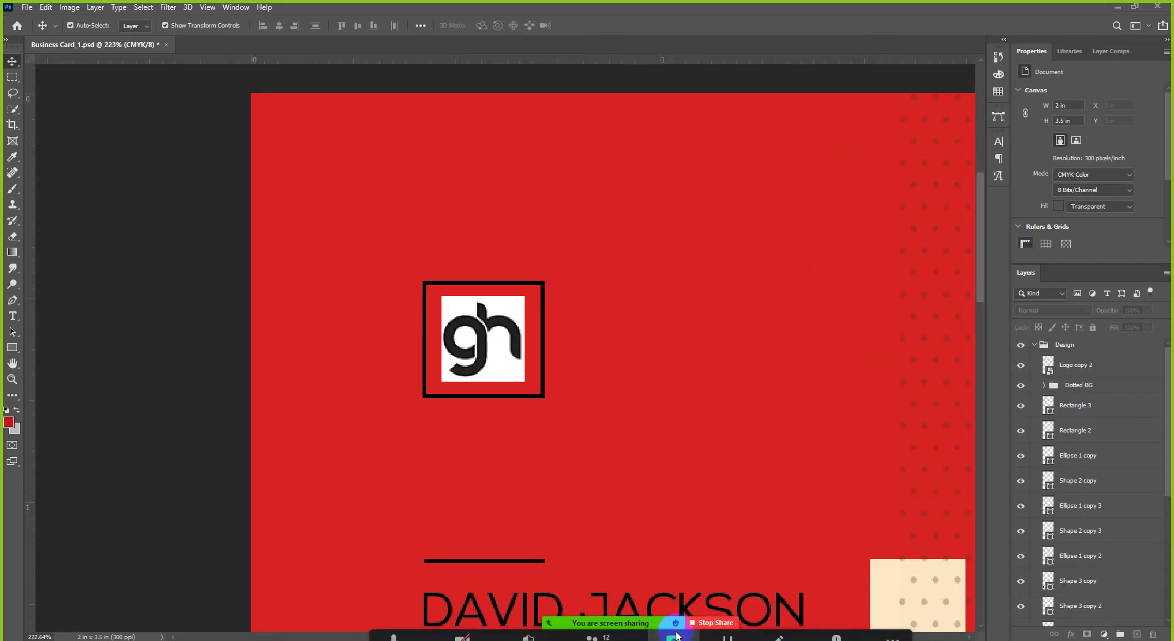
click(591, 624)
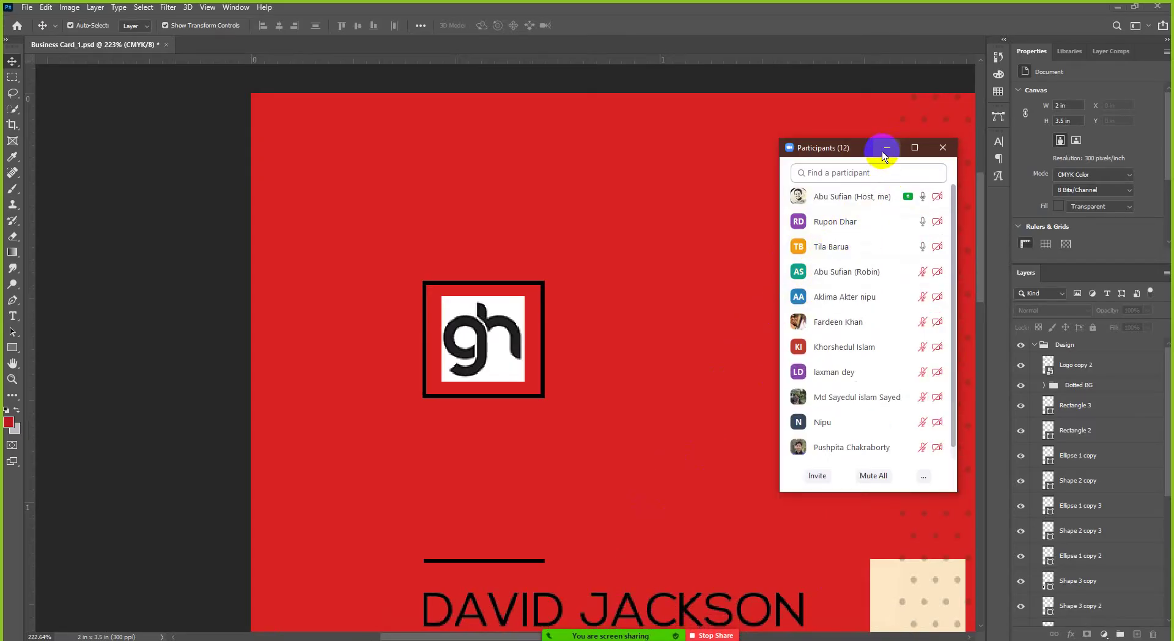
drag(886, 144, 144, 123)
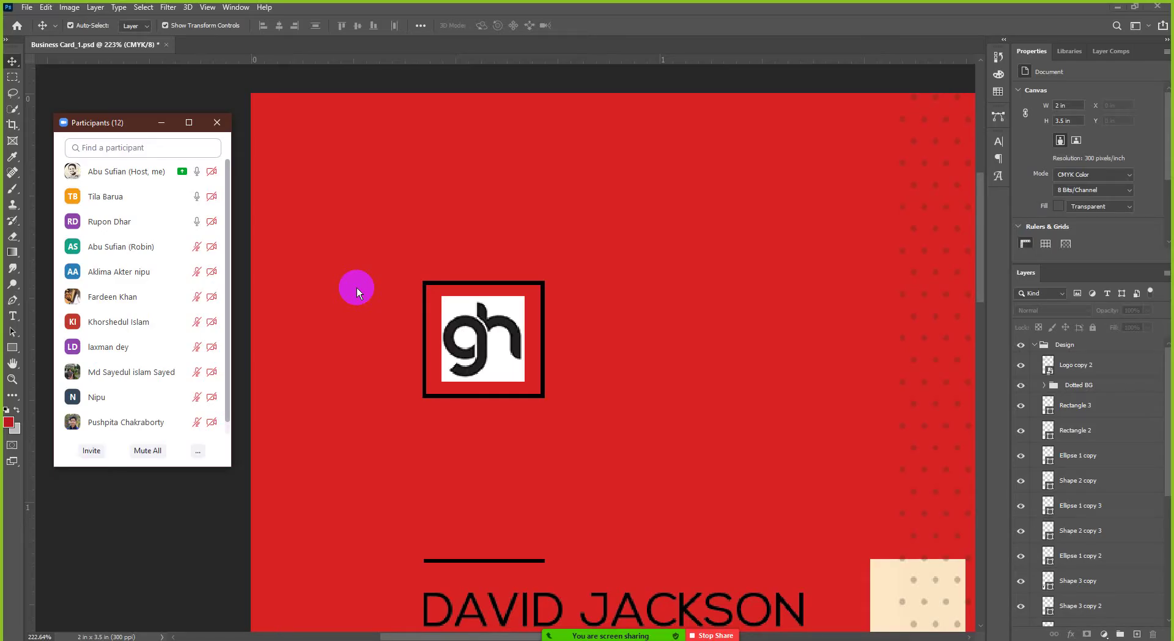
Select the gh logo on the card and undo its centring and scaling inside the square outline
click(517, 330)
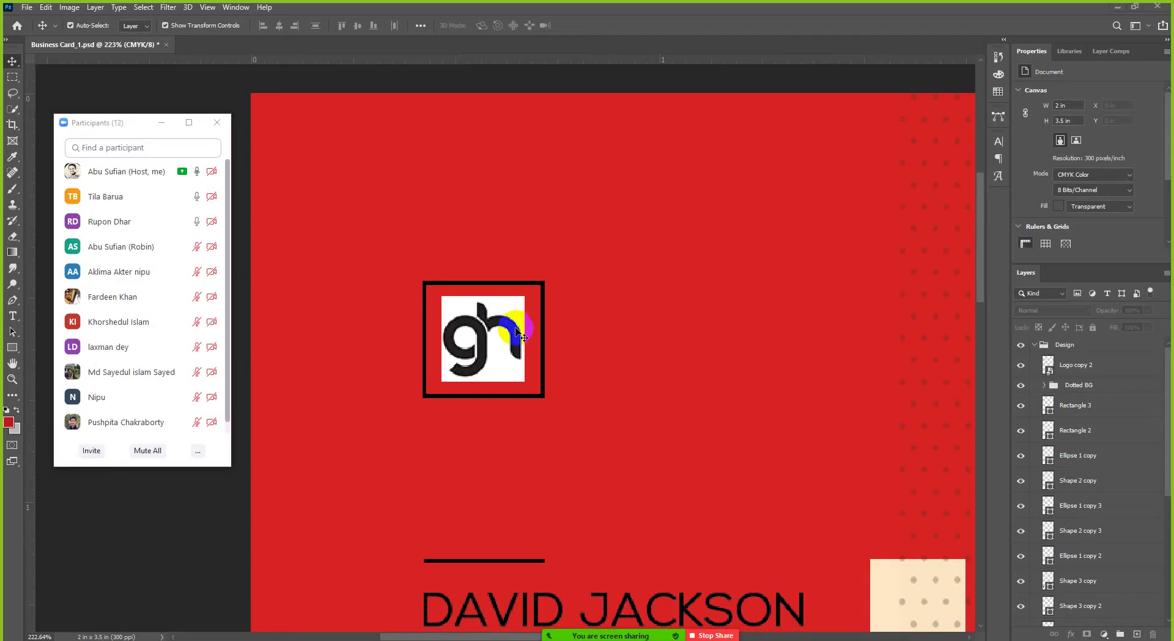
click(517, 330)
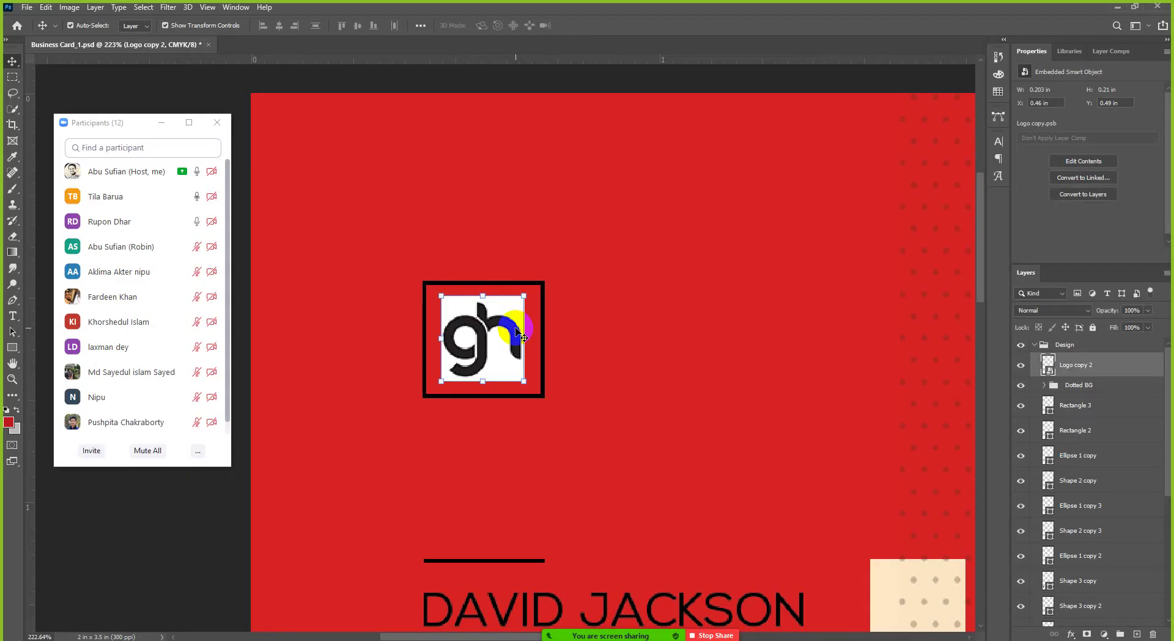
click(1078, 366)
click(441, 338)
click(492, 330)
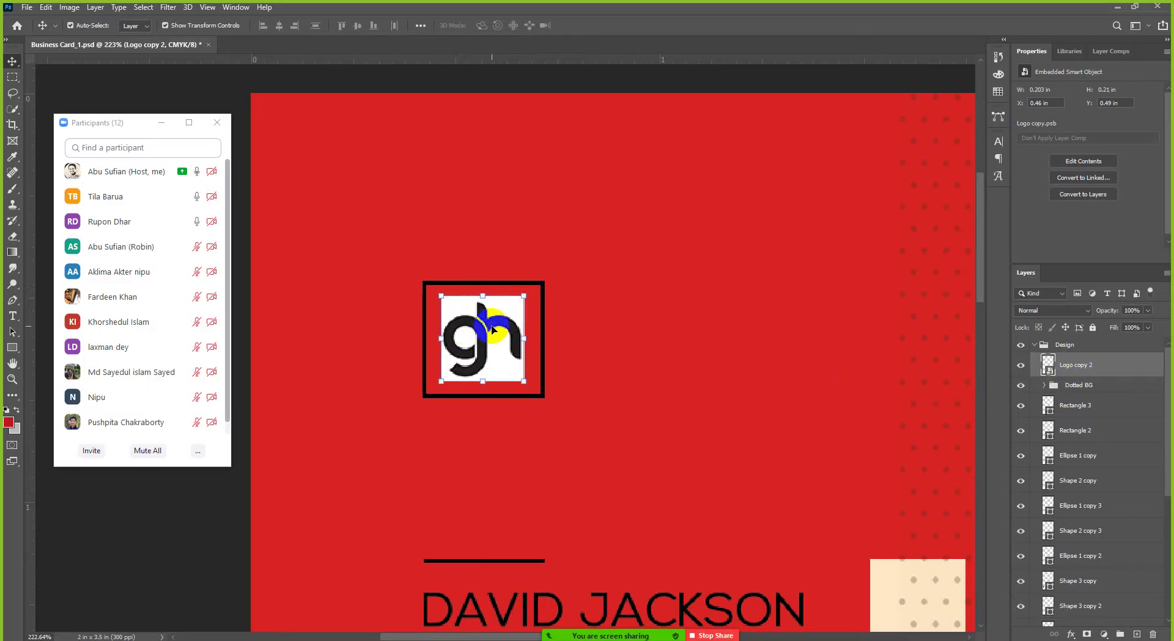
click(493, 311)
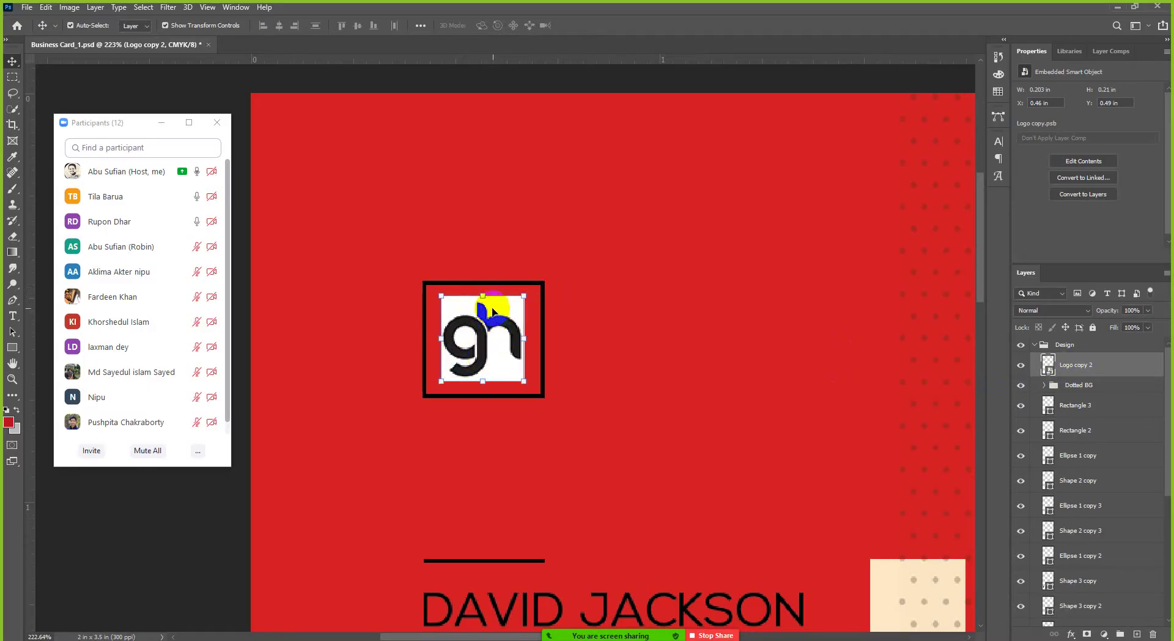
click(1054, 371)
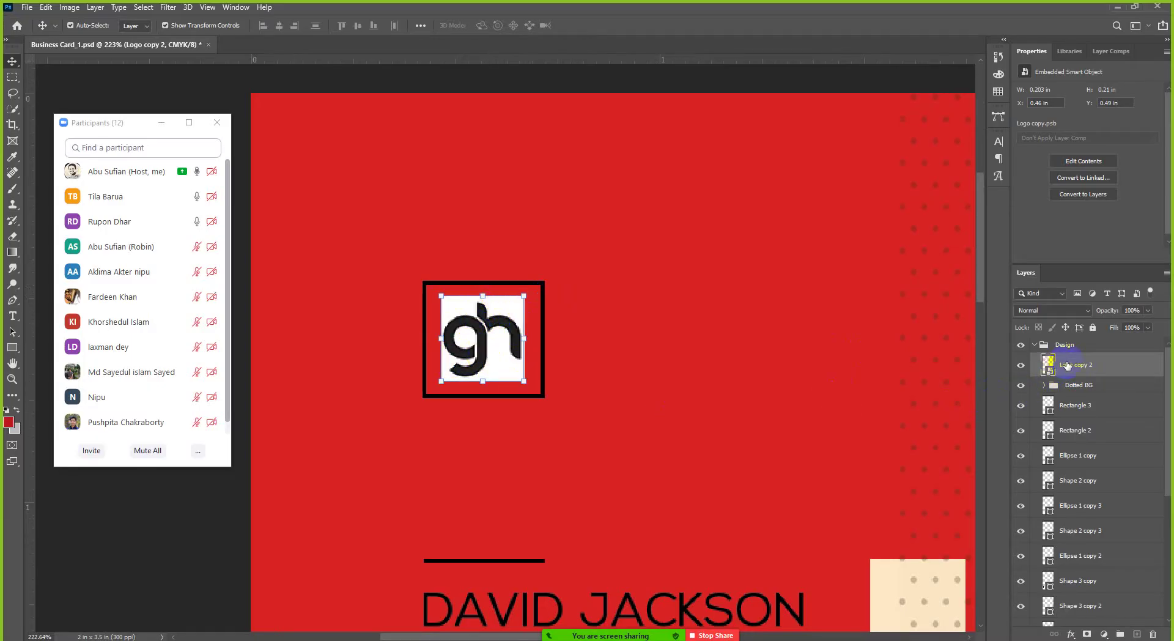
click(487, 340)
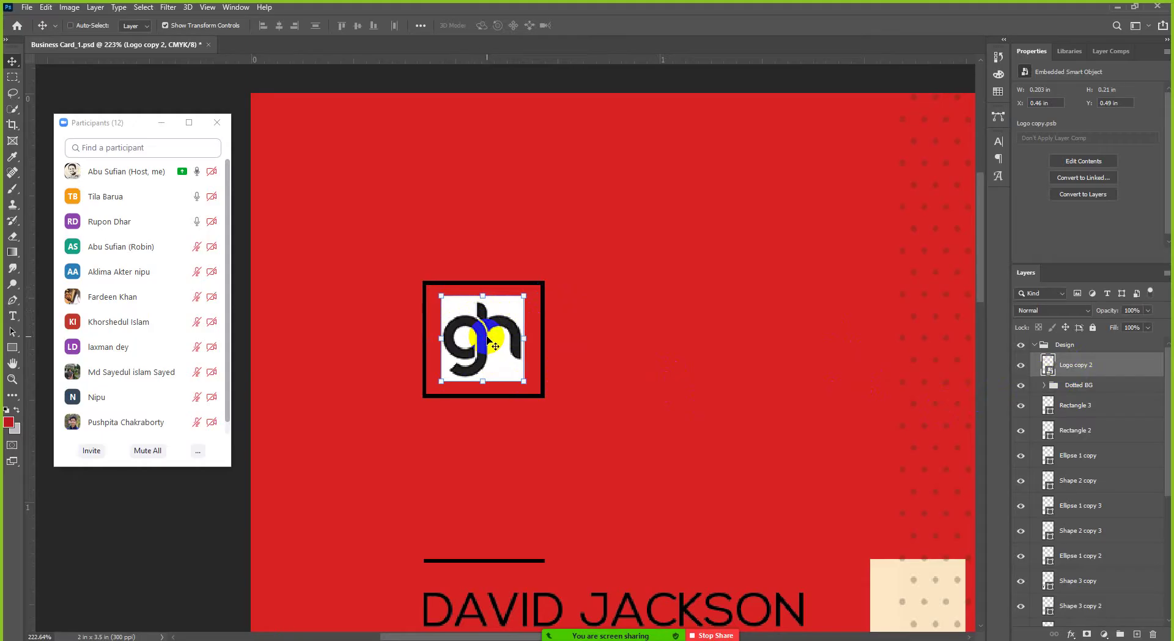
key(ctrl+z)
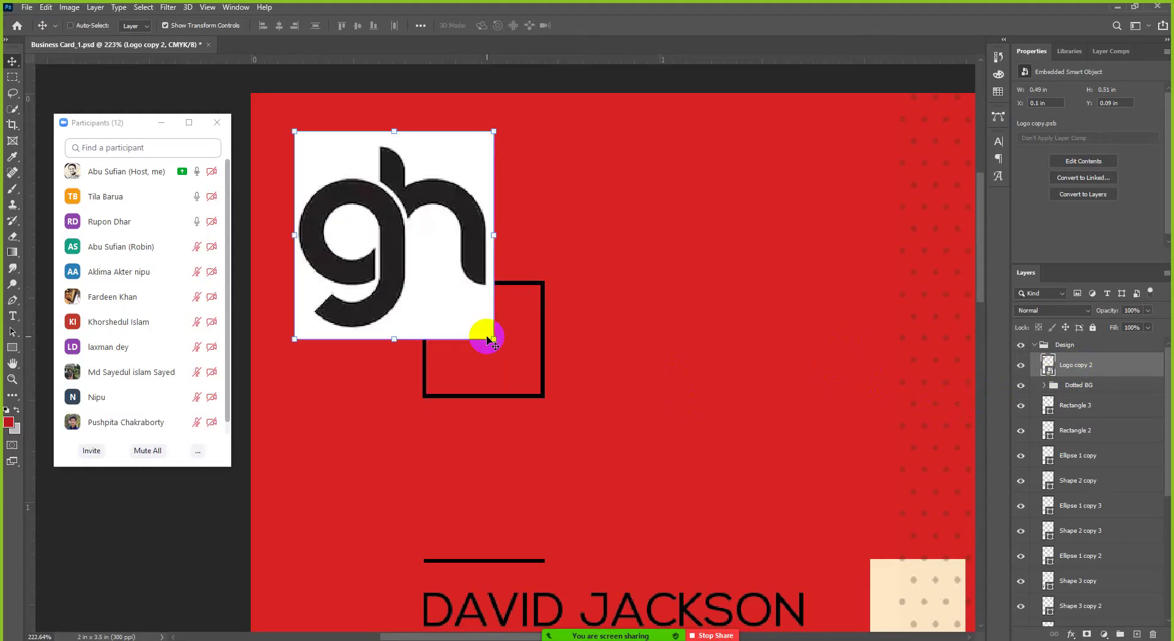
key(ctrl+z)
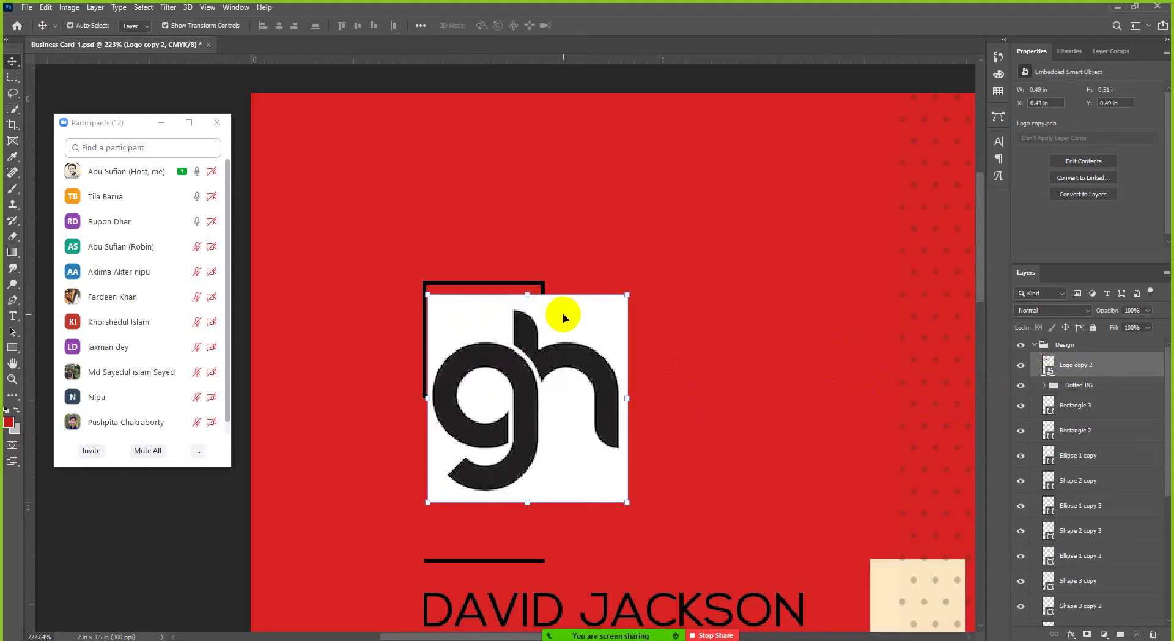
Examine the Convert to Smart Object option for the Logo copy 2 layer without applying it
click(537, 353)
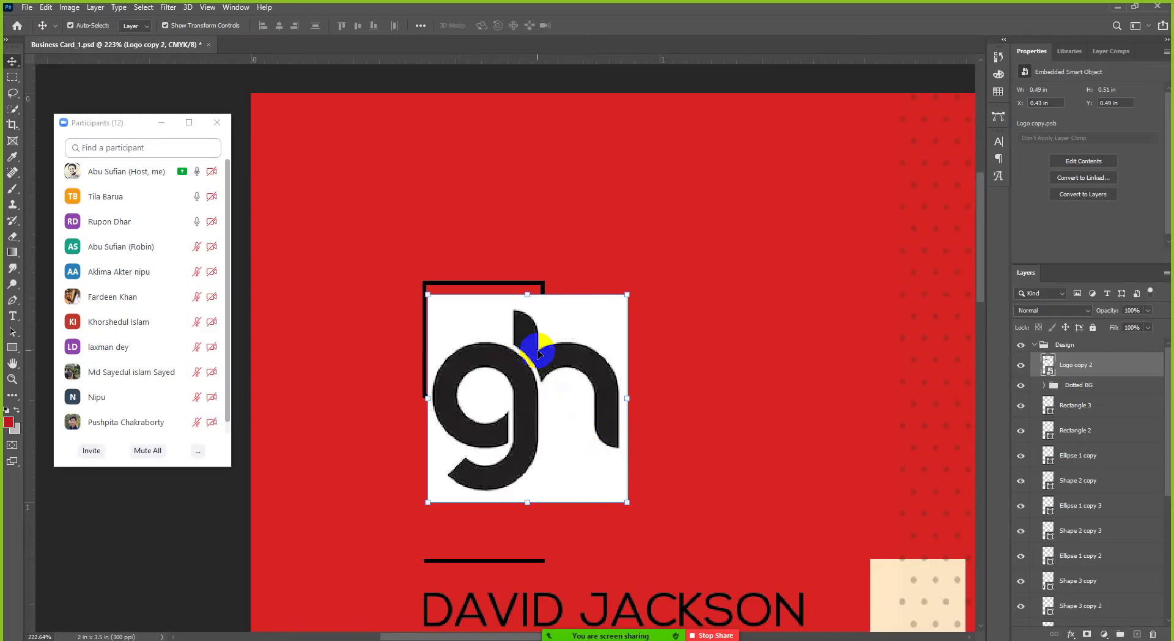
click(1087, 379)
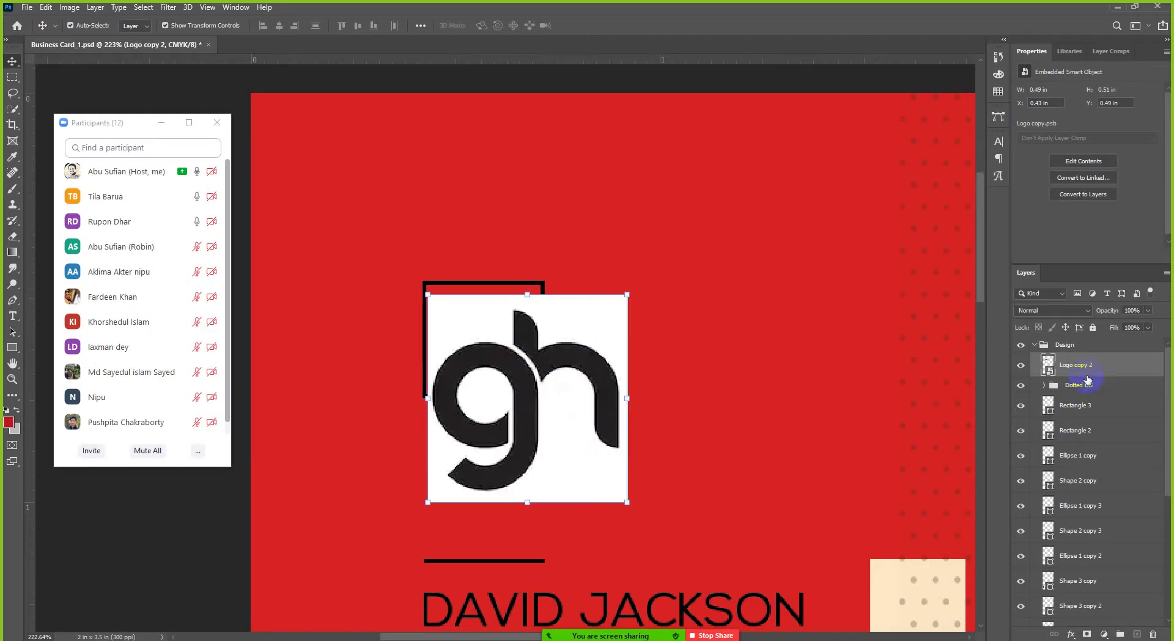
right_click(1071, 370)
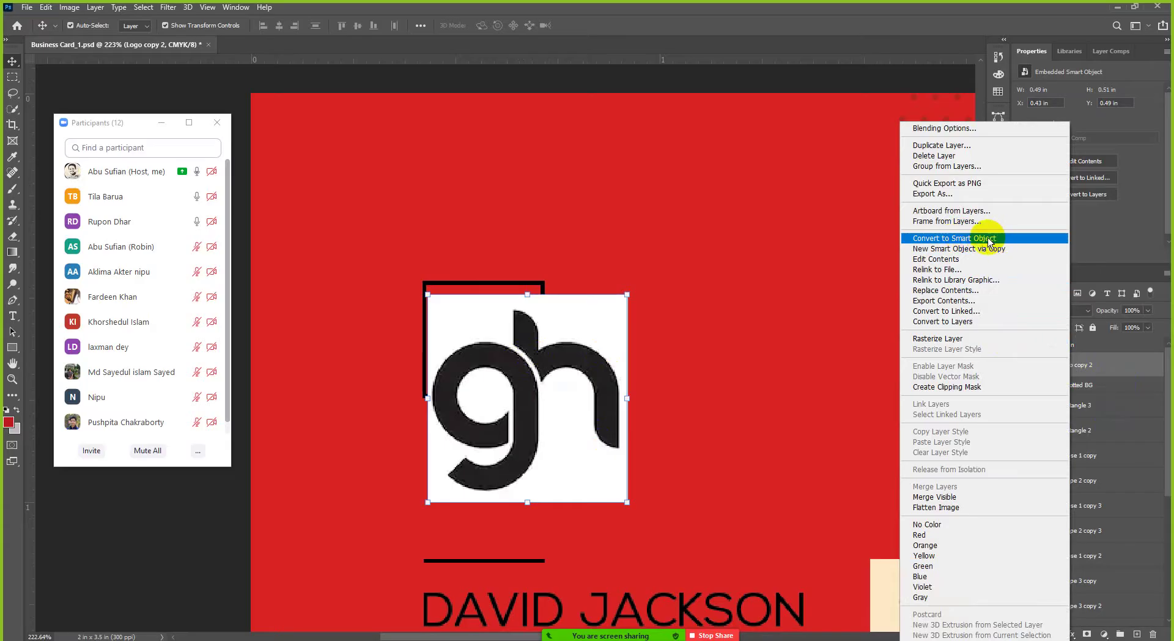
click(736, 88)
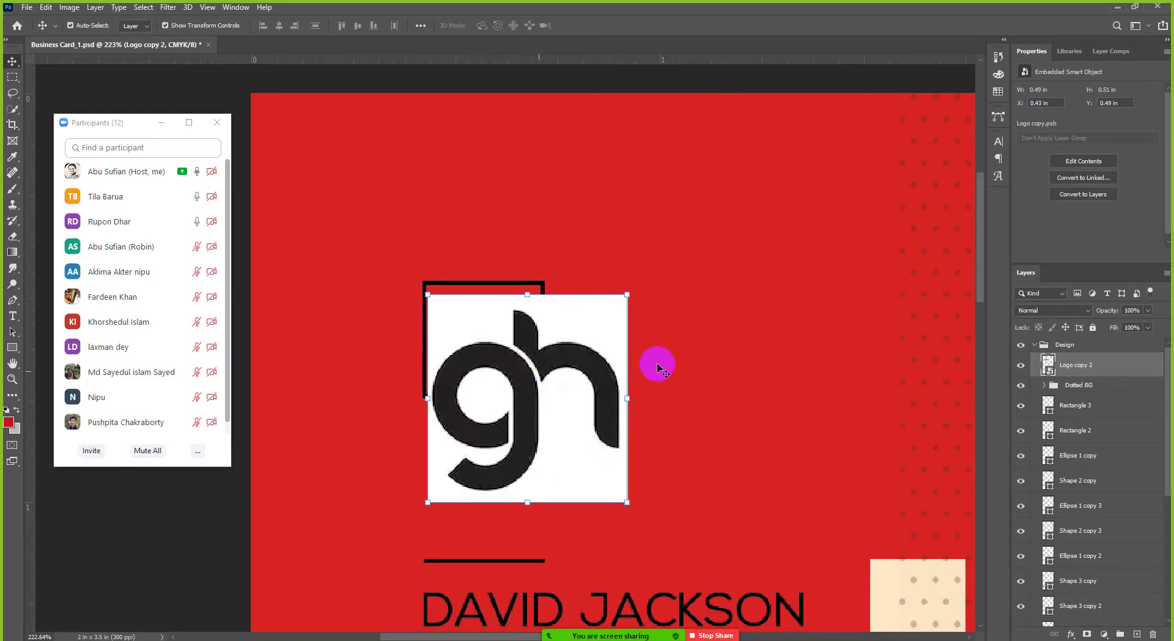
Shrink the gh logo to about 0.103 × 0.11 in, and undo a trial enlargement to about 0.52 × 0.553 in
drag(627, 502, 469, 339)
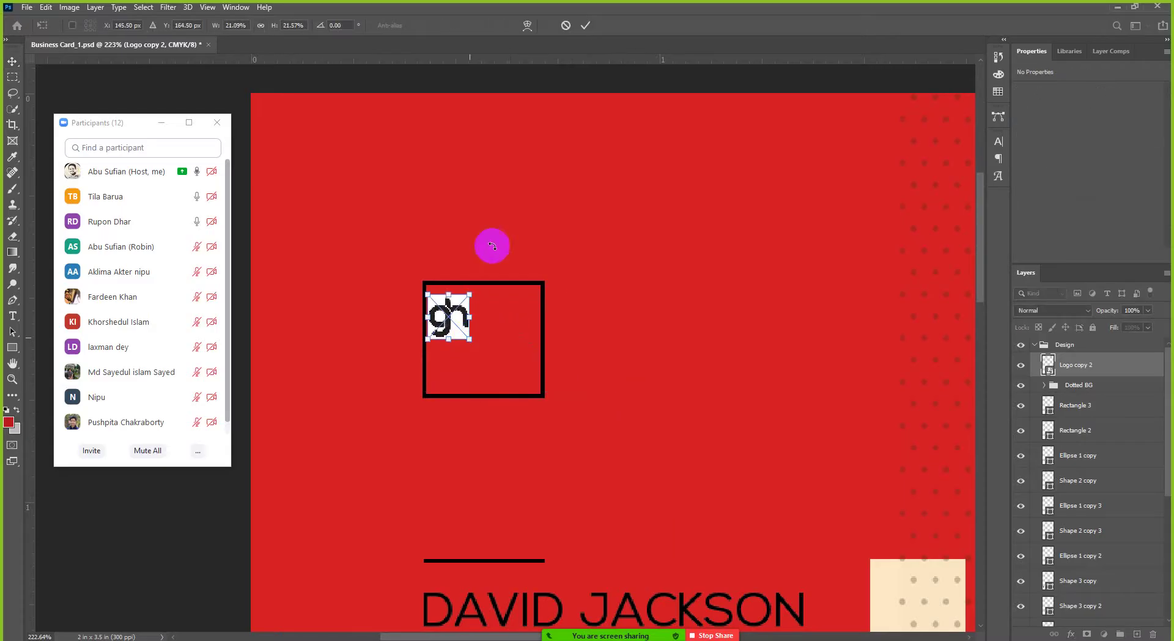
click(587, 26)
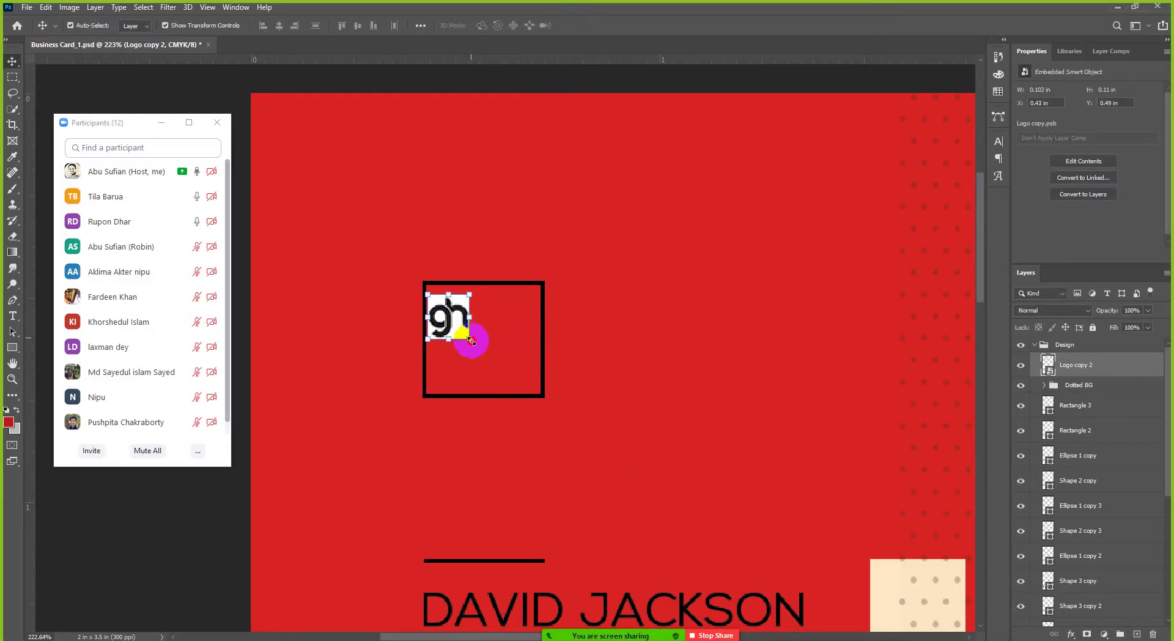
drag(471, 339, 613, 545)
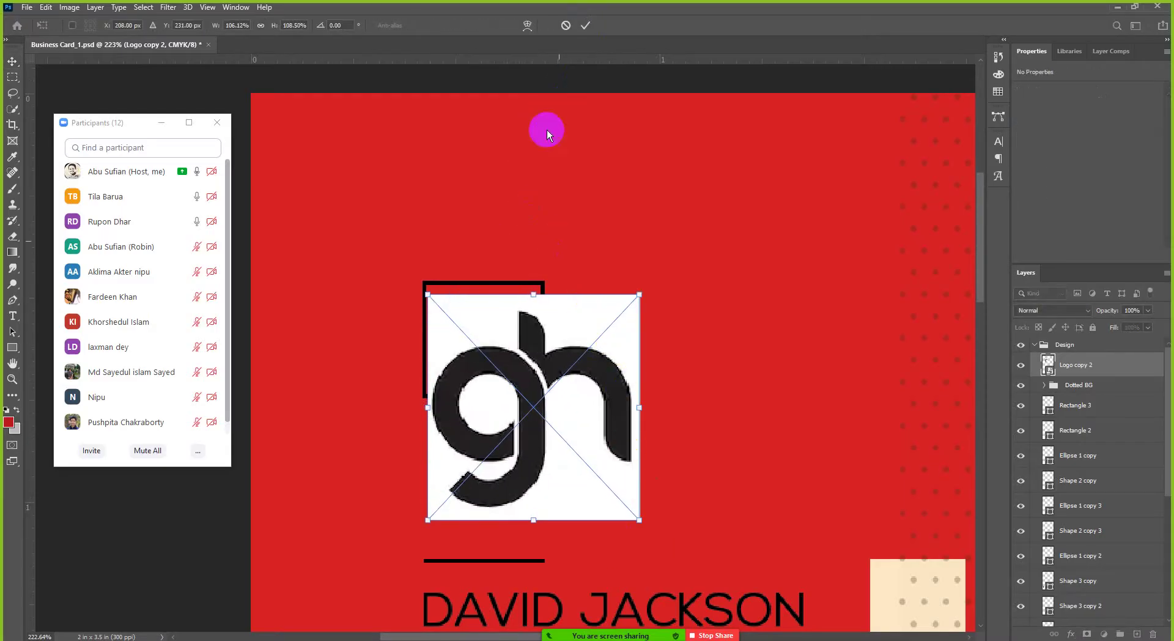
click(586, 26)
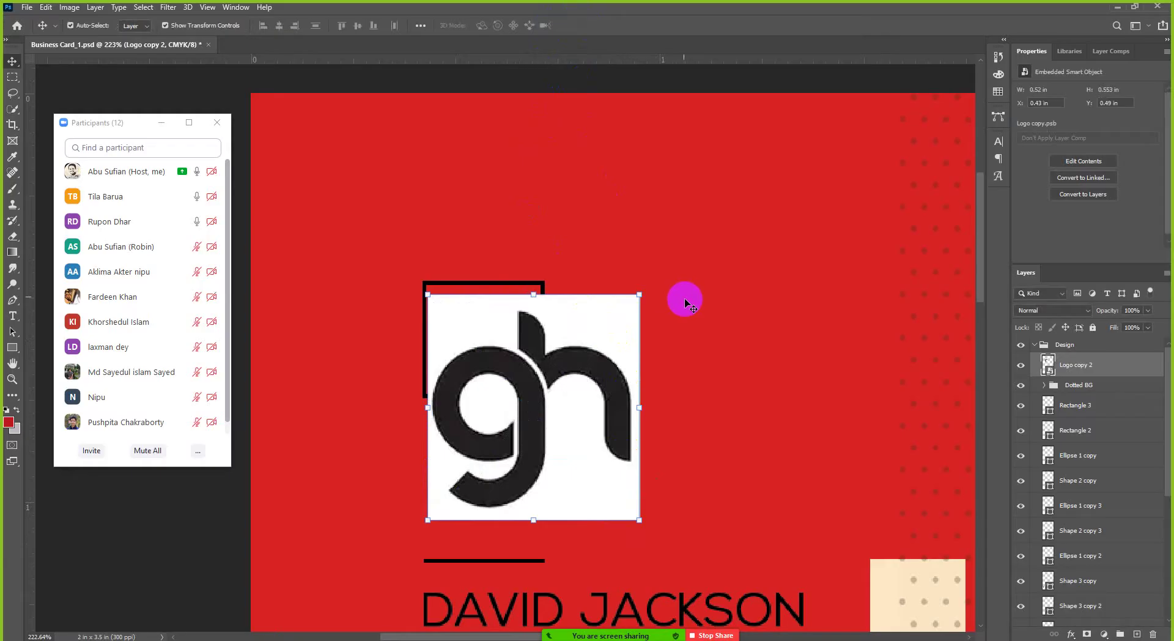
key(ctrl)
key(ctrl+z)
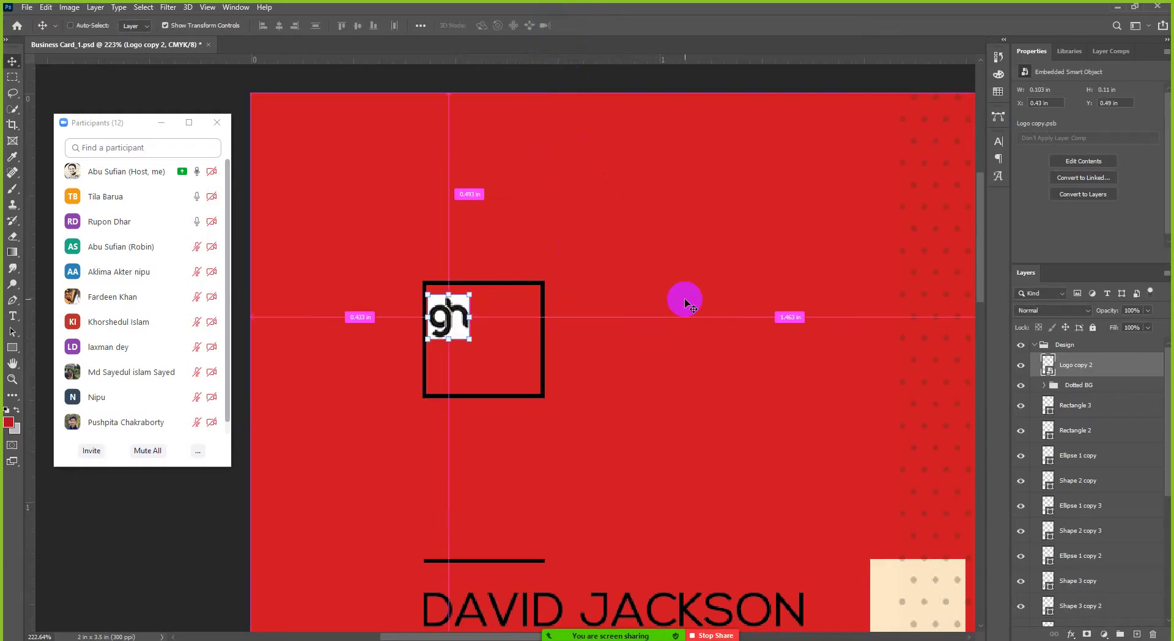
Scale the gh logo to about 0.22 × 0.233 in so it fits inside the black square outline
scroll(471, 332, up, 1)
scroll(471, 332, up, 1)
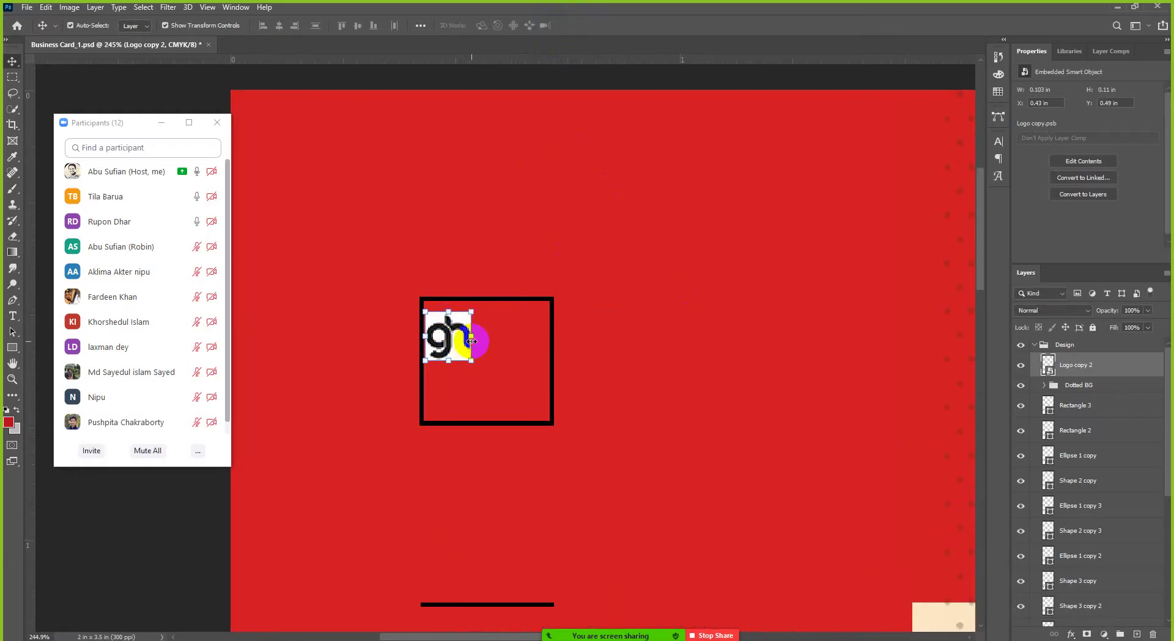
key(ctrl+t)
drag(472, 363, 526, 416)
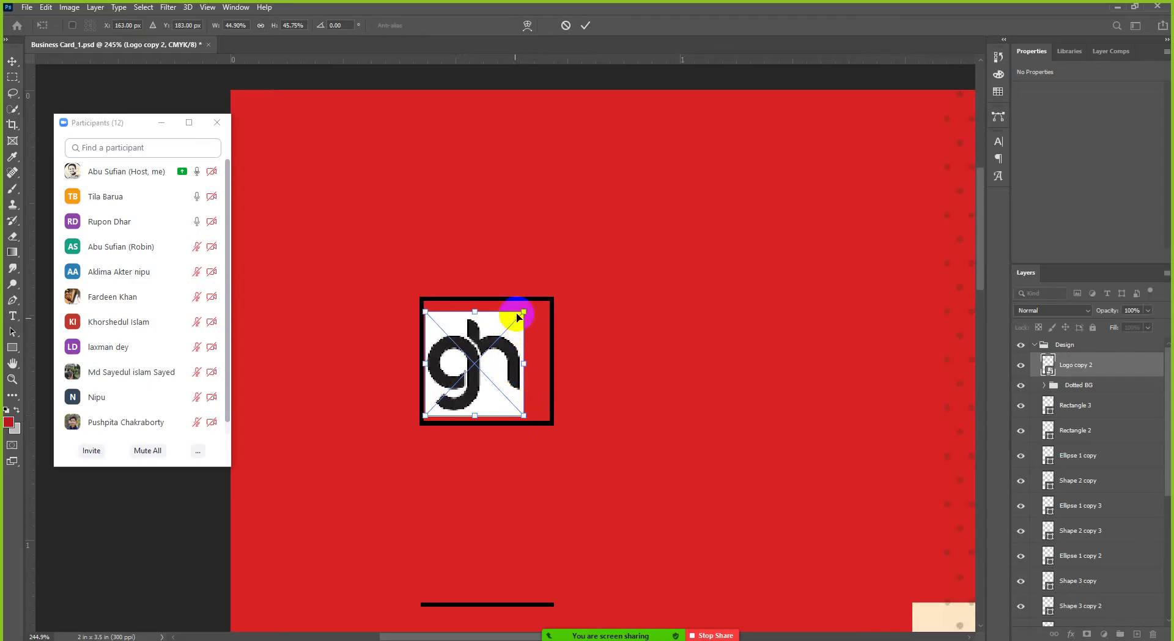
click(585, 25)
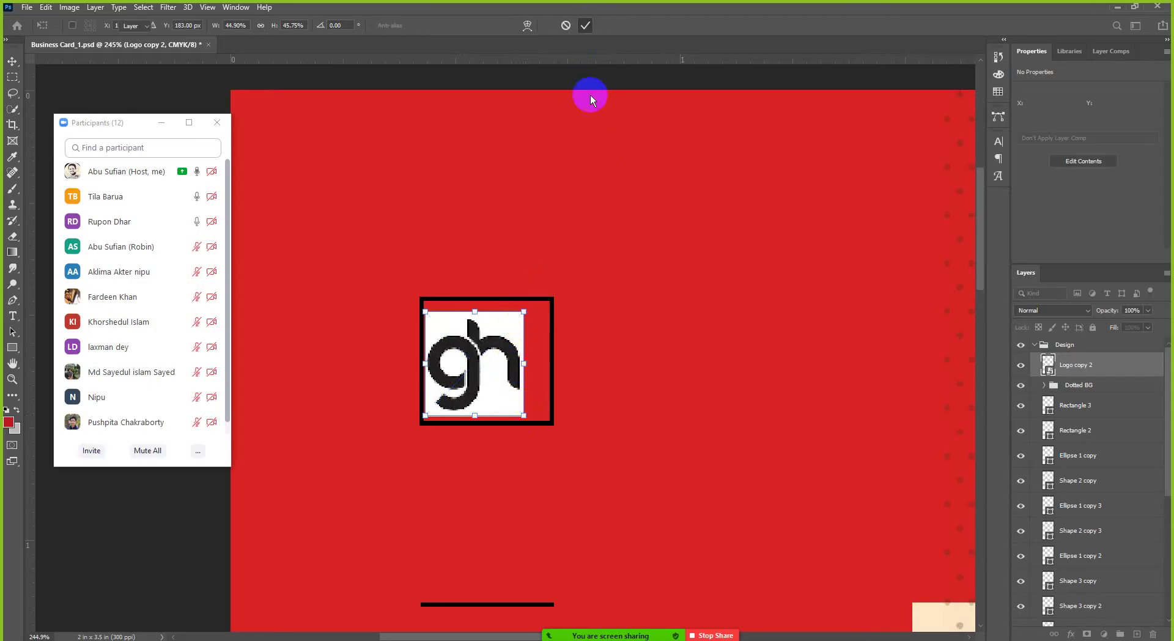
Align the gh logo's horizontal and vertical centres with the black square outline and clear the selection
shift+click(553, 342)
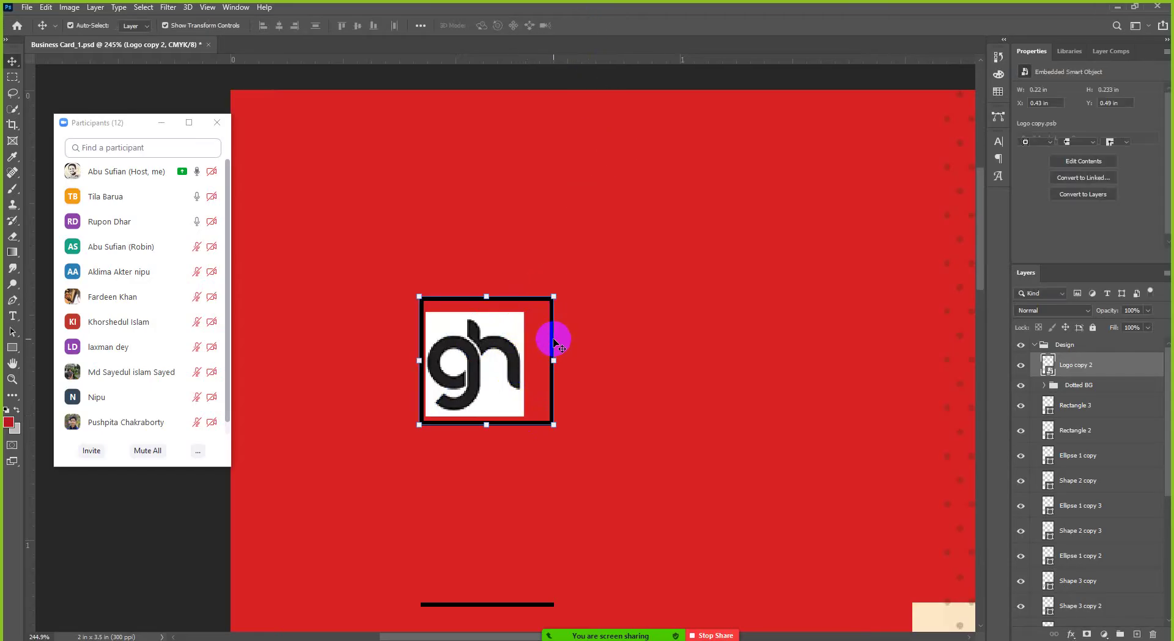
click(357, 26)
click(279, 25)
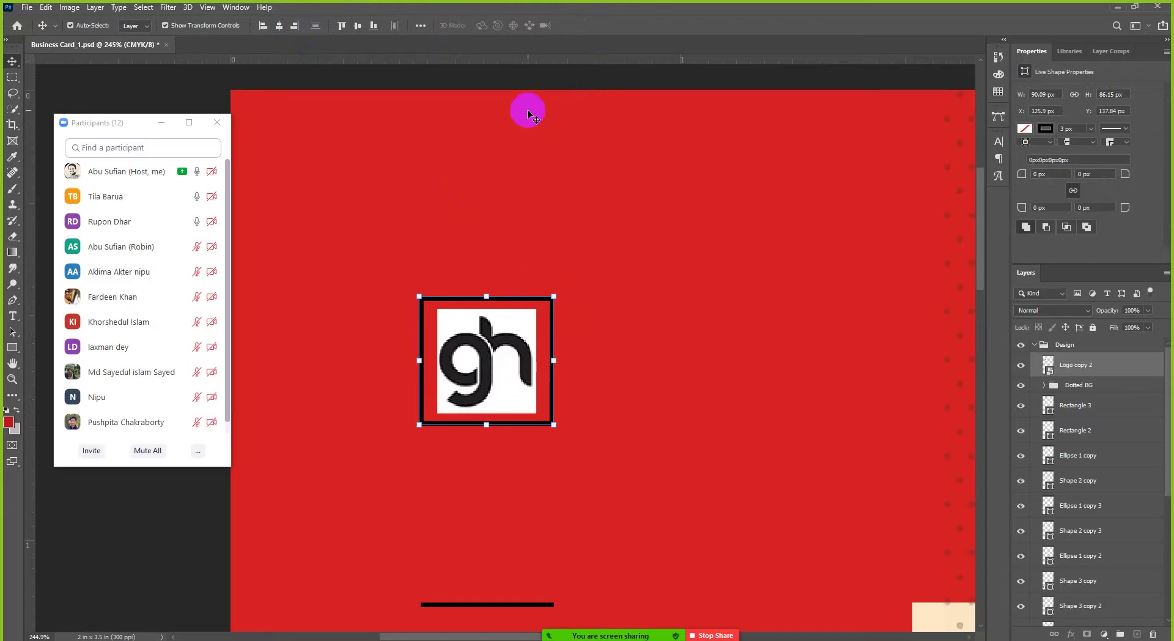
click(528, 75)
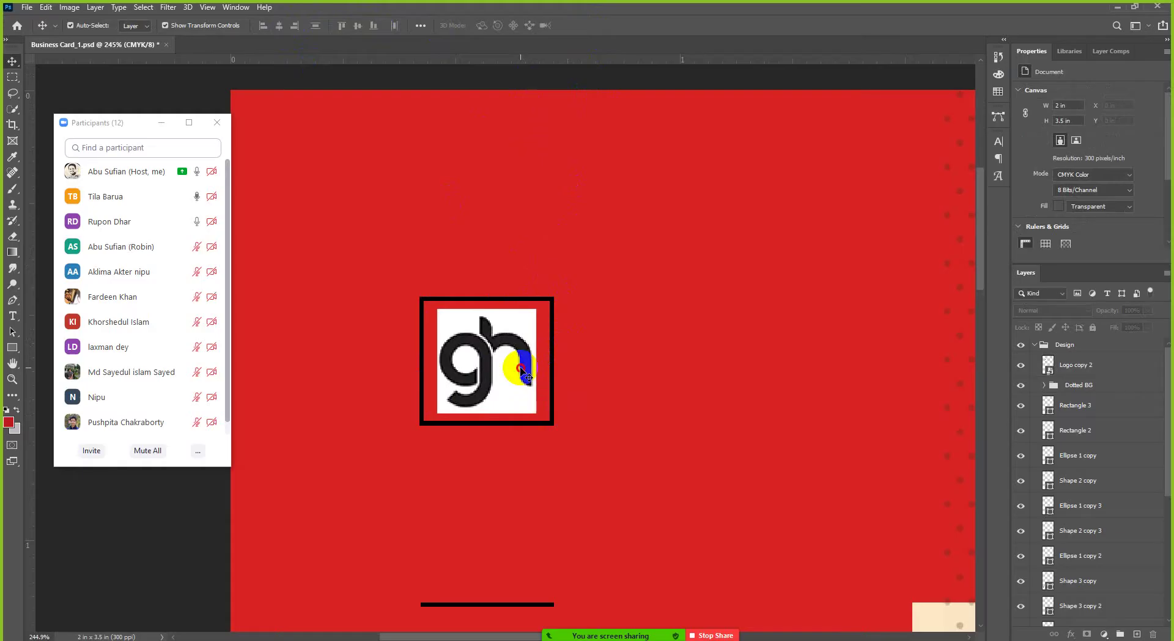
Open the embedded smart object contents of the Logo copy 2 layer
click(526, 374)
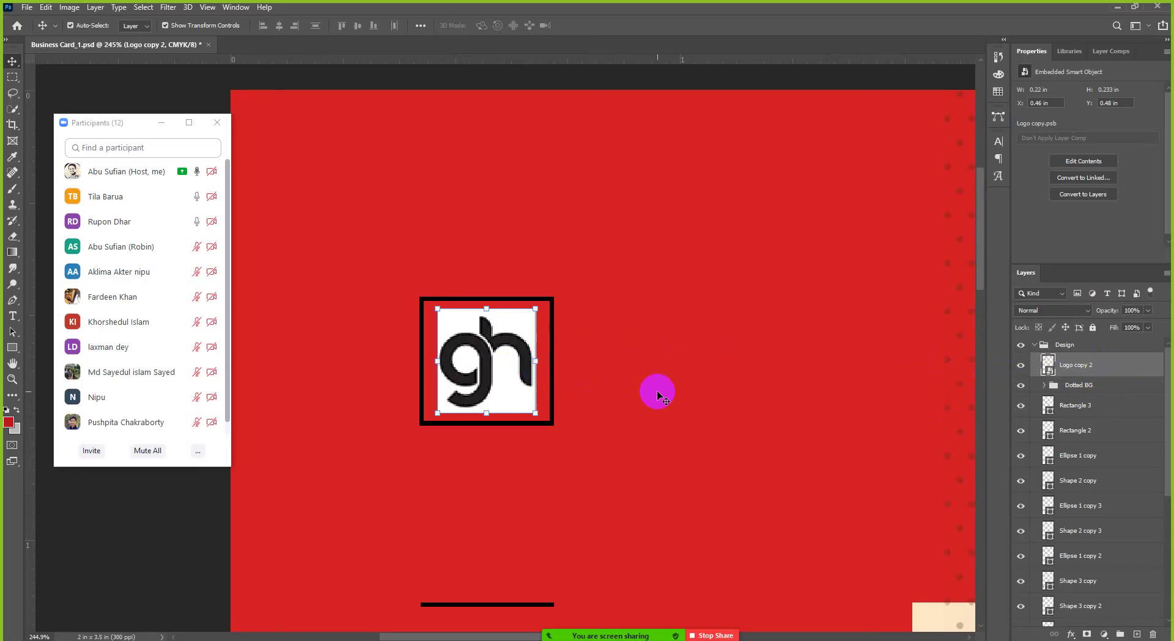
double_click(1049, 365)
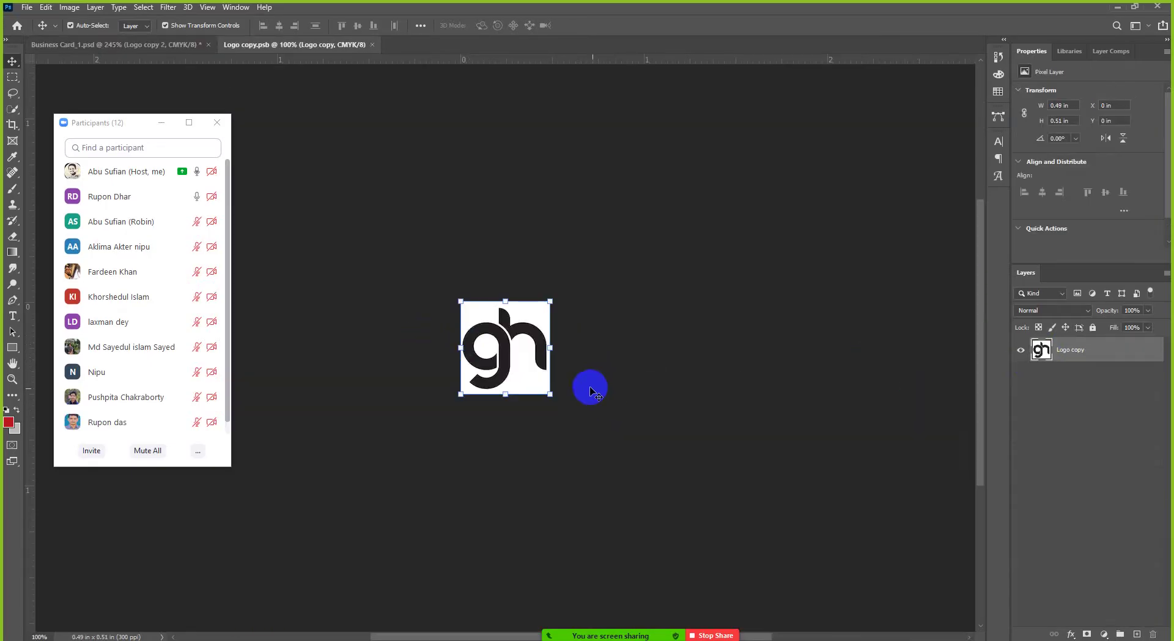
Hide the Logo copy layer inside the smart object document
scroll(463, 397, up, 3)
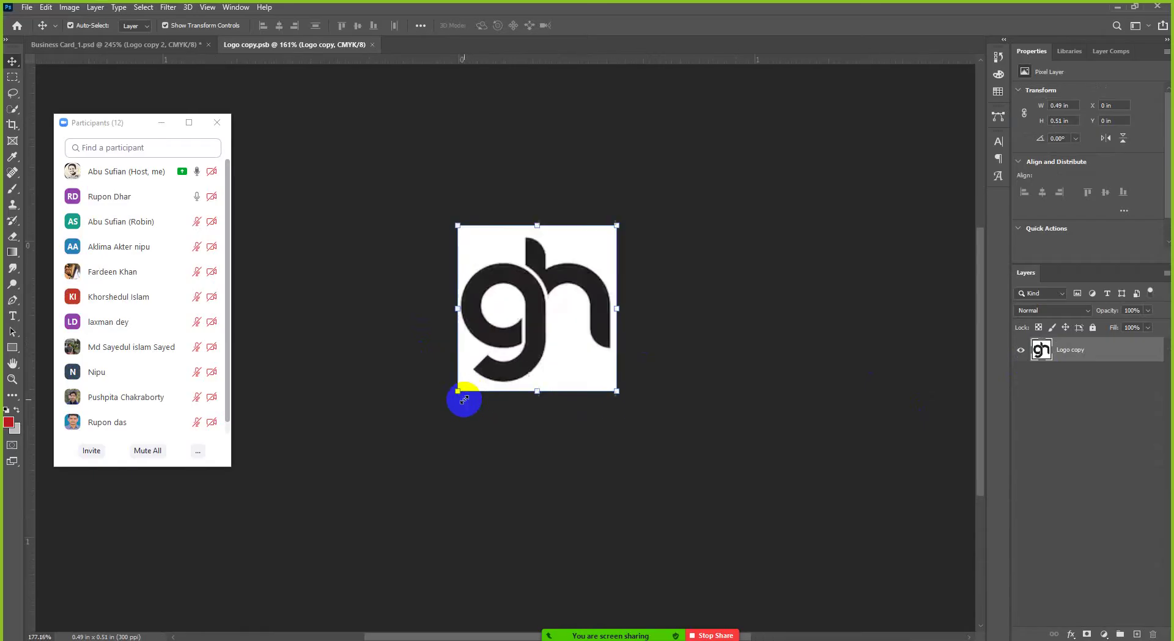
scroll(602, 306, up, 2)
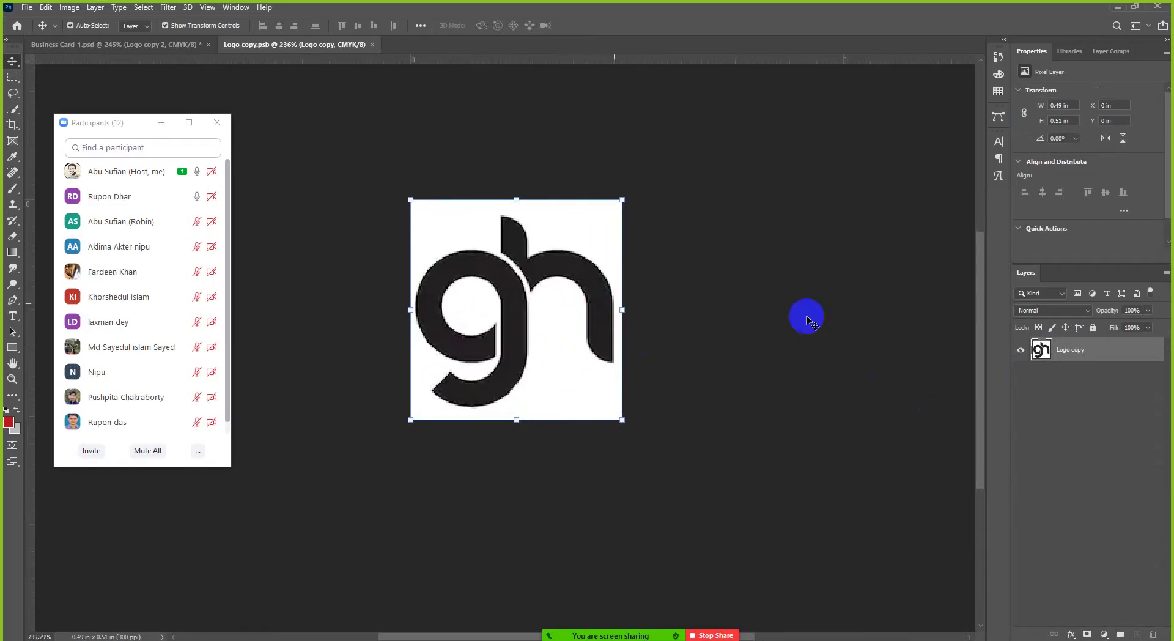
click(1019, 351)
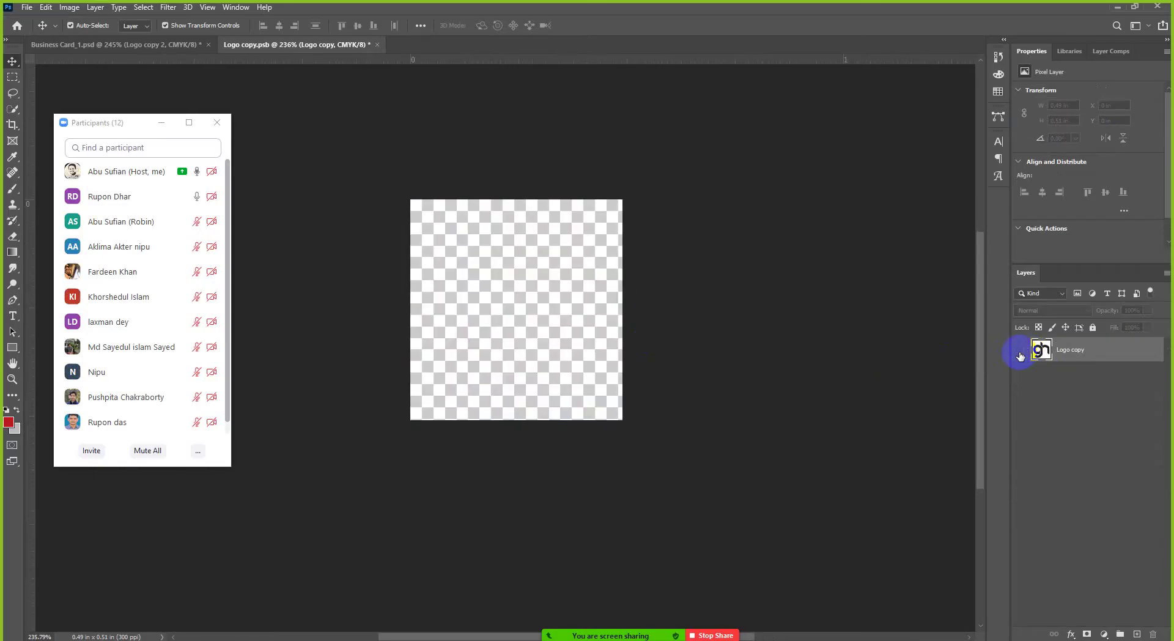
Switch to the browser's Google image results and copy the enlarged preview of the black circular GH logo
key(alt+Tab)
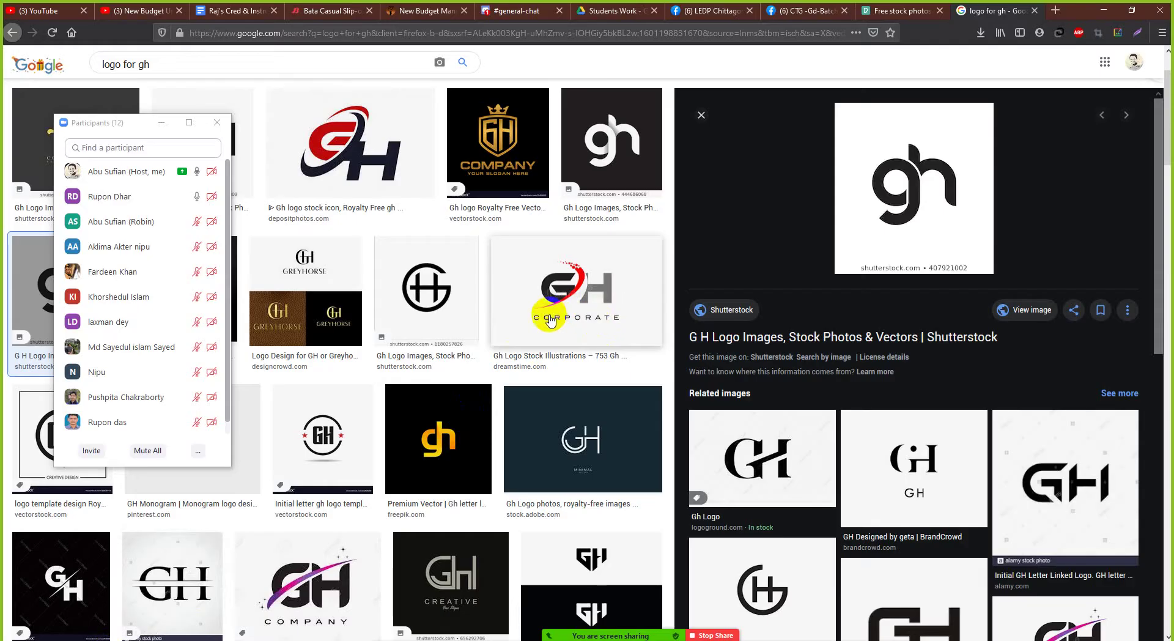
click(436, 297)
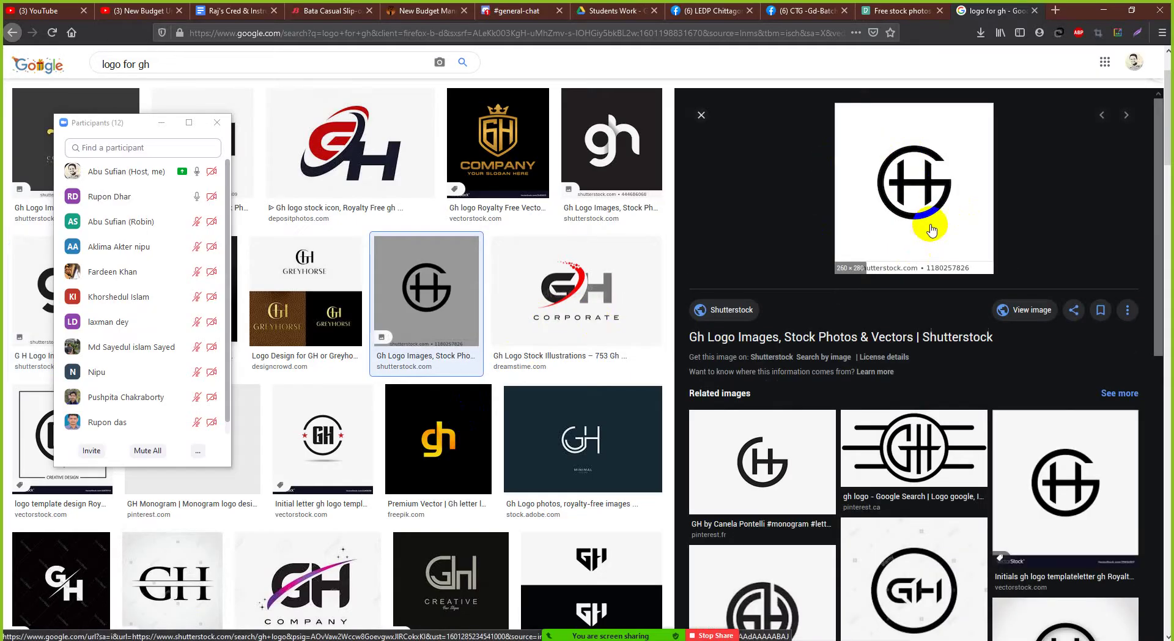
mouse_move(930, 230)
mouse_down()
mouse_move(917, 194)
mouse_move(927, 183)
mouse_up()
right_click(919, 178)
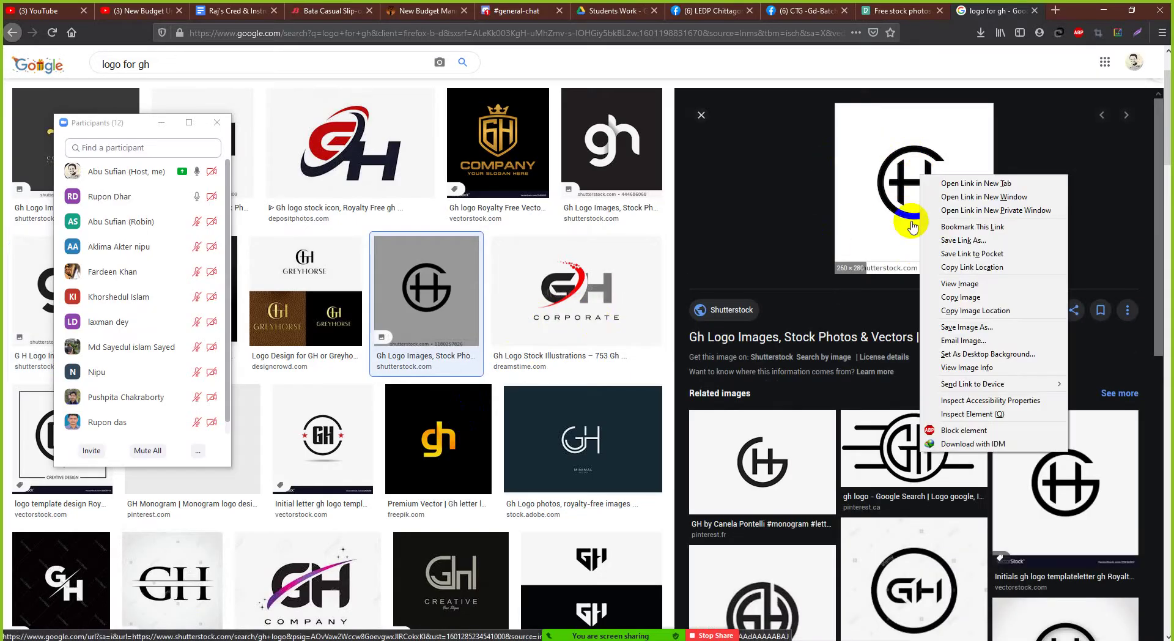
click(968, 297)
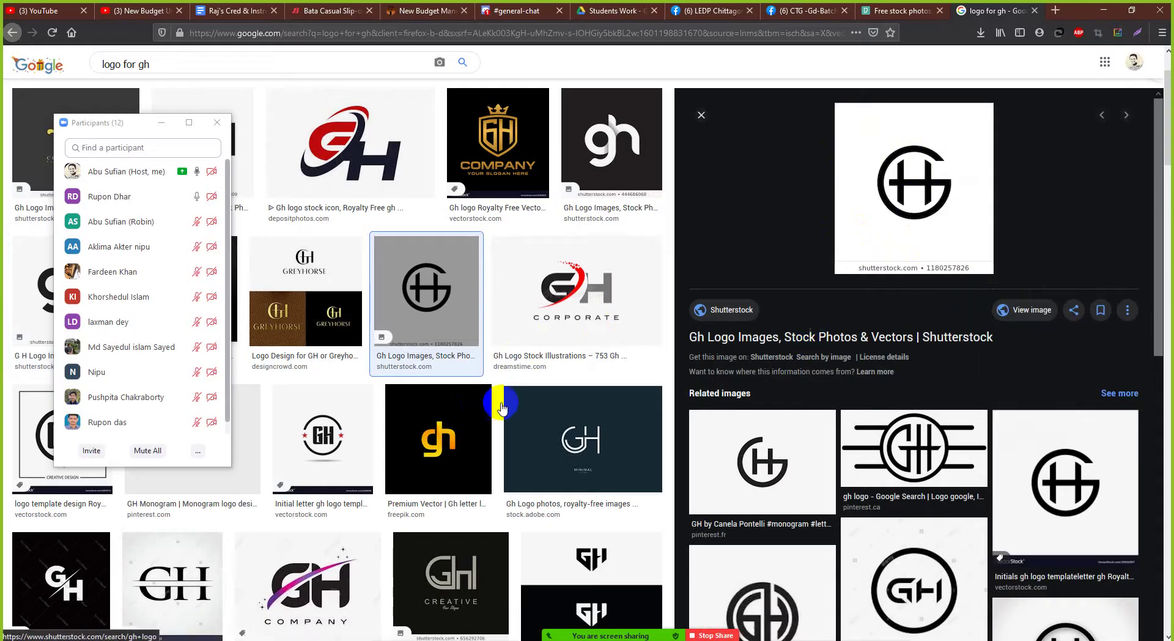
Return to Photoshop, paste the circular GH logo into Logo copy.psb and move it to the middle of the canvas
click(252, 638)
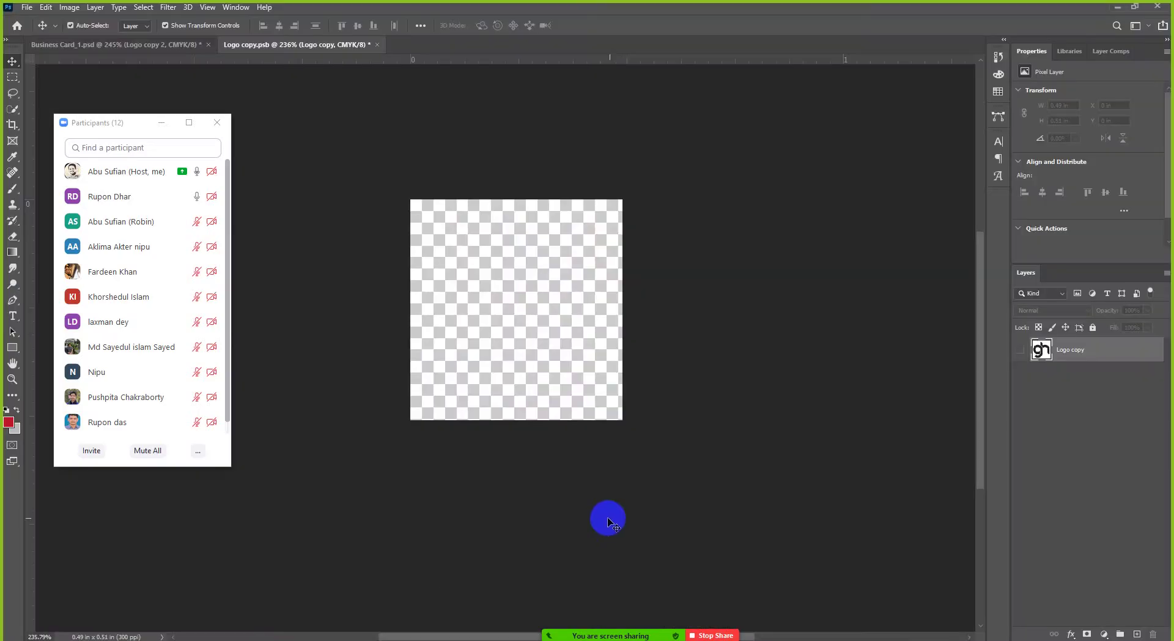
key(ctrl)
key(ctrl+v)
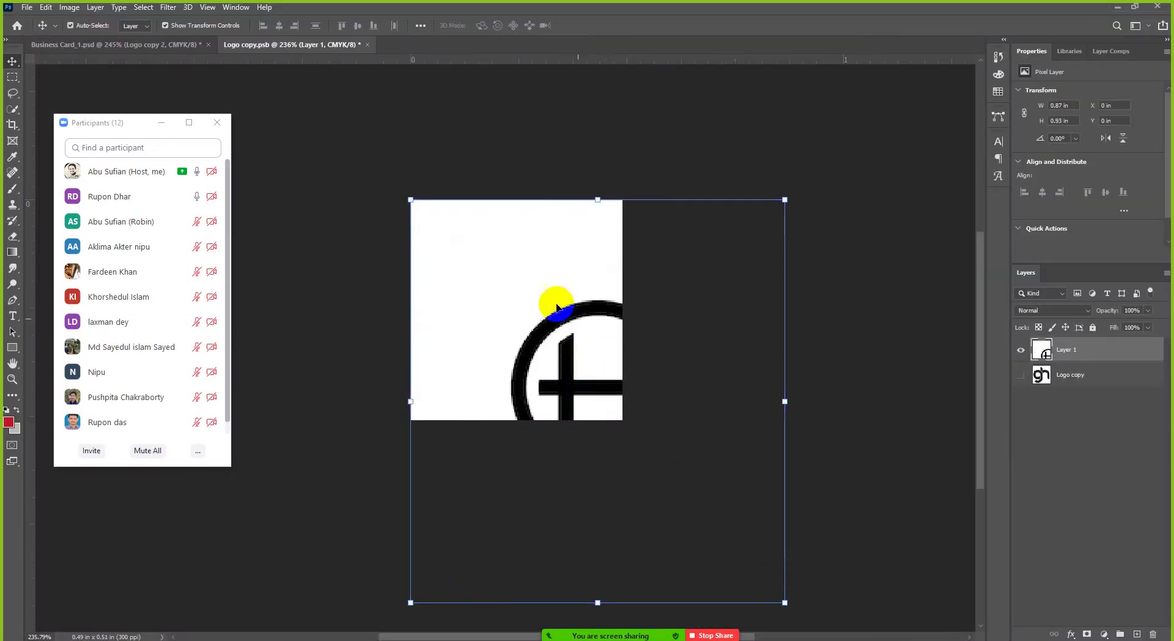
drag(555, 303, 471, 229)
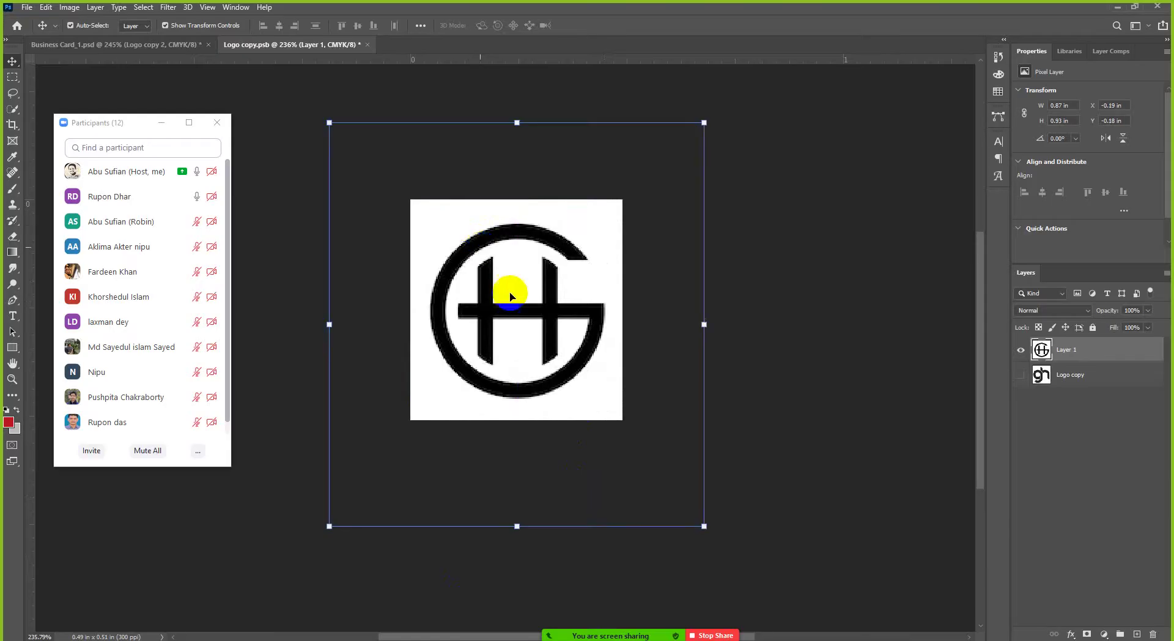
scroll(524, 275, up, 2)
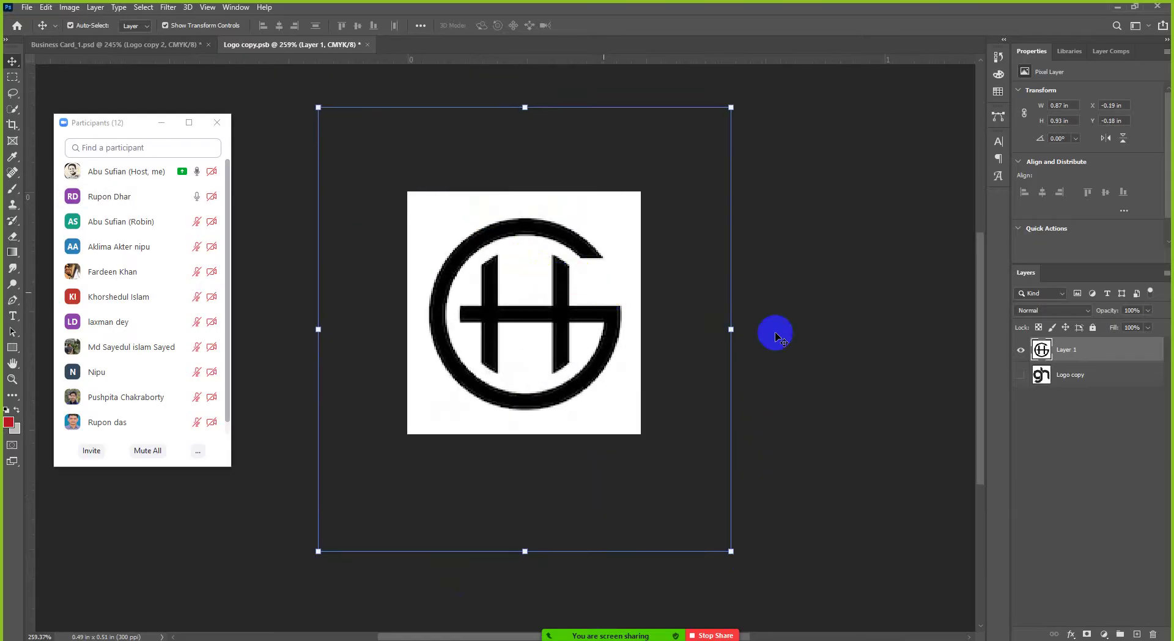
Save the edited smart object contents and close Logo copy.psb
key(ctrl)
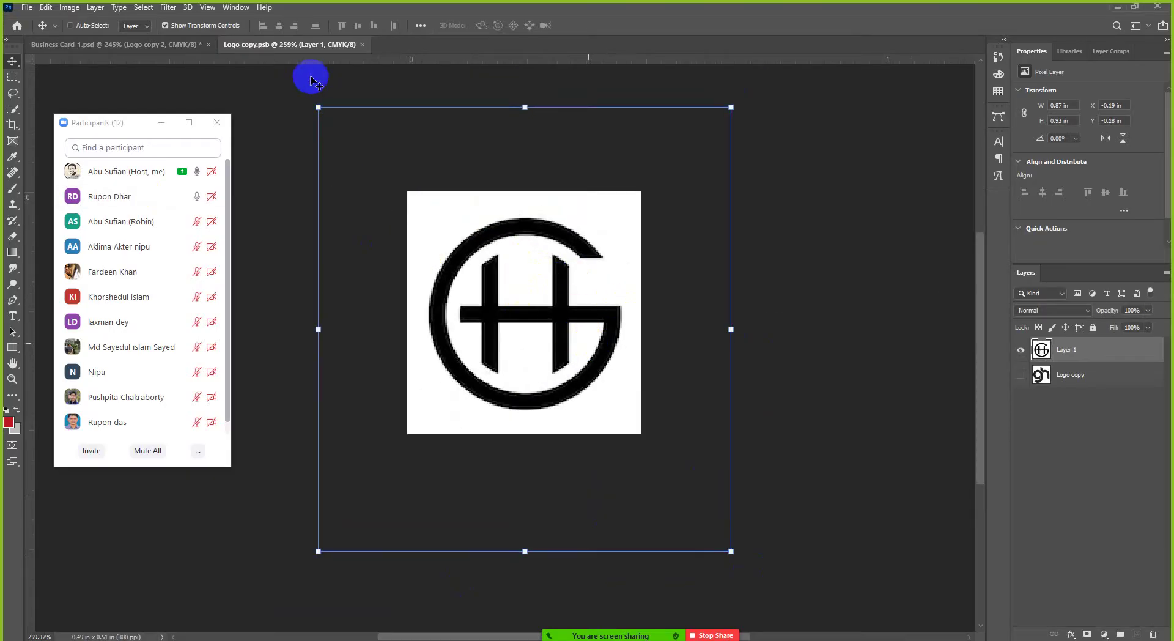
key(ctrl+s)
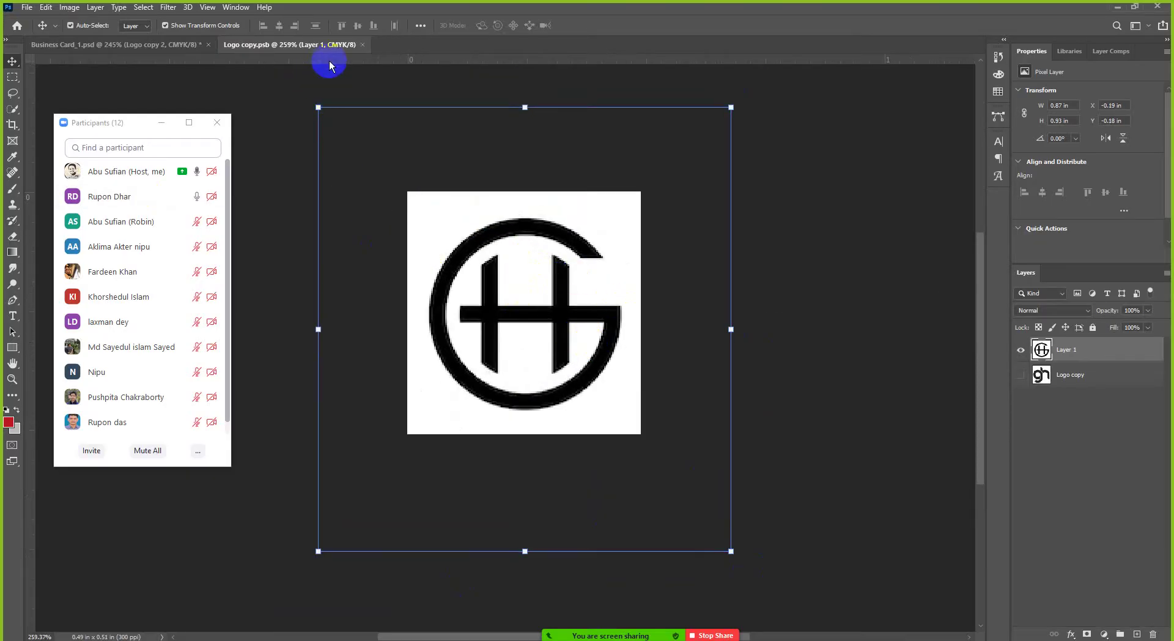
click(363, 46)
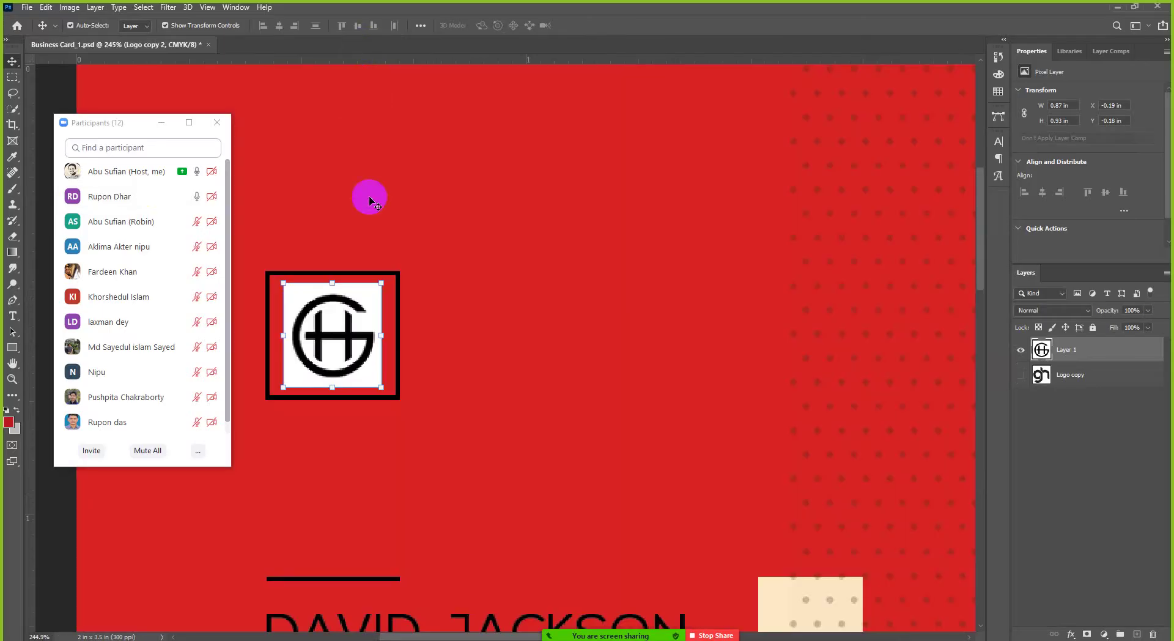
Examine the replaced logo inside the business card's black square frame and its Logo copy 2 layer
click(257, 294)
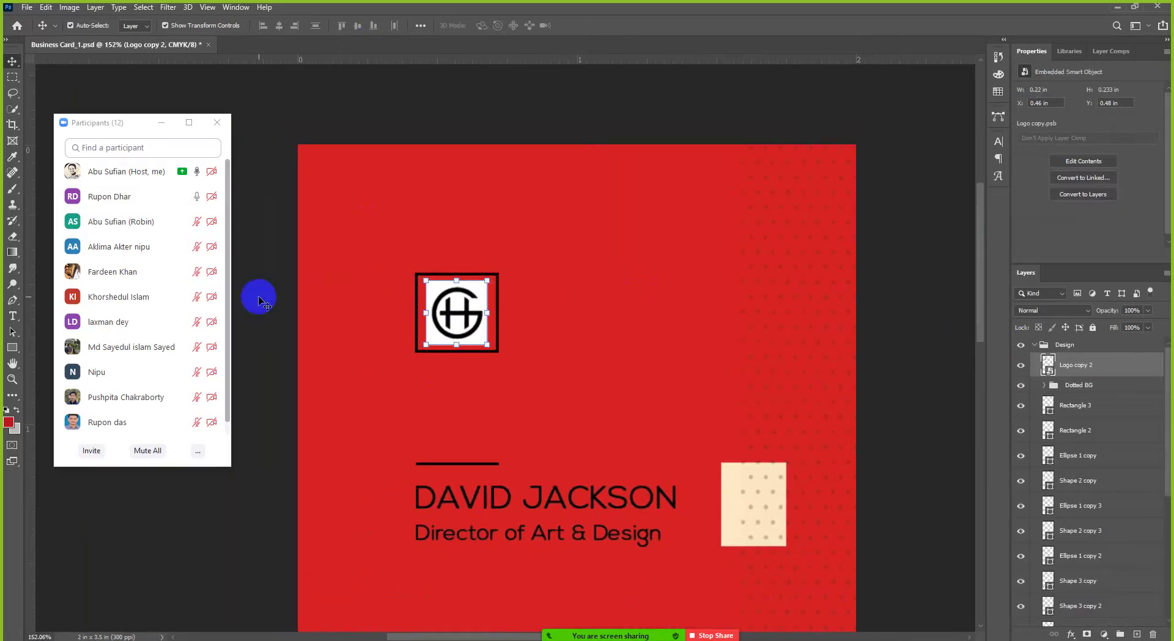
scroll(468, 311, up, 1)
scroll(467, 311, up, 1)
click(468, 311)
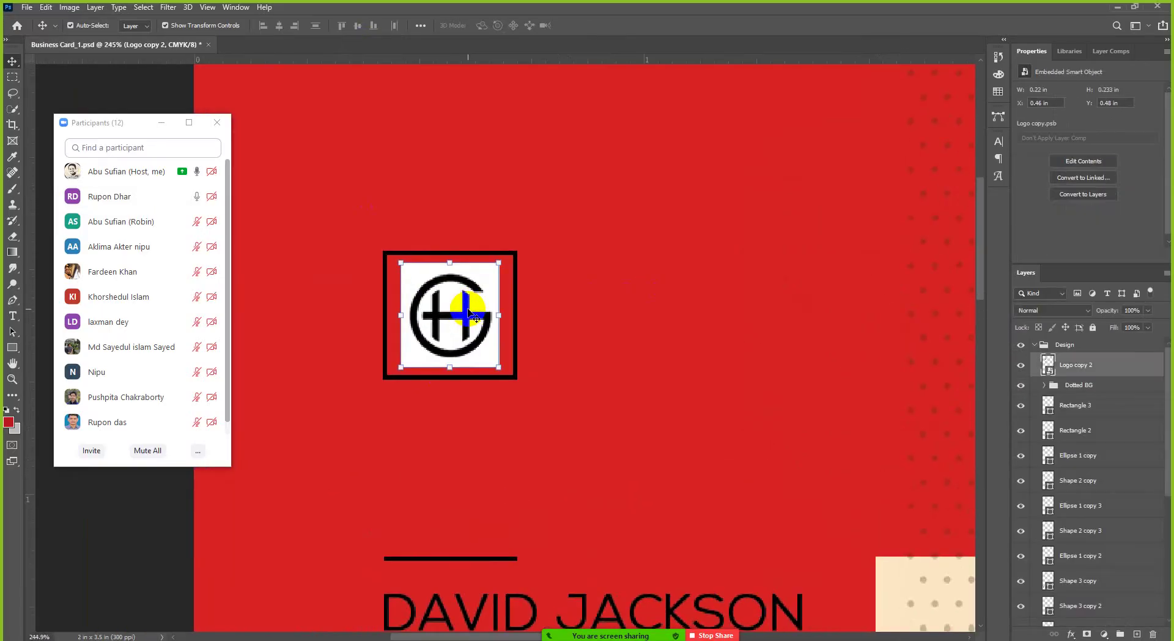
scroll(617, 313, down, 1)
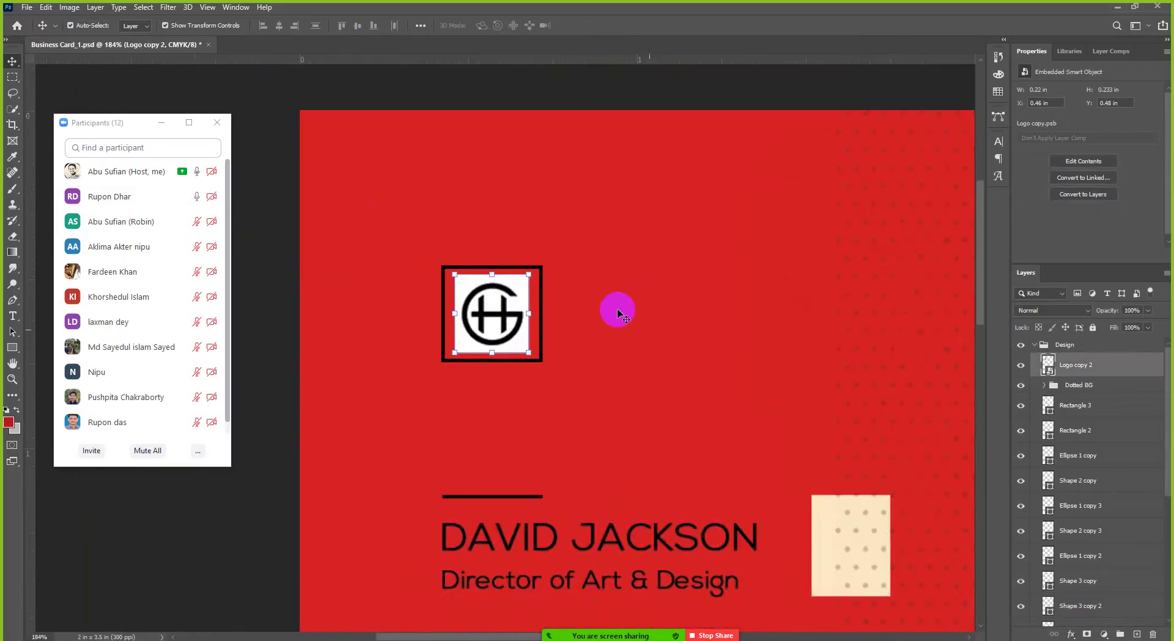
click(252, 213)
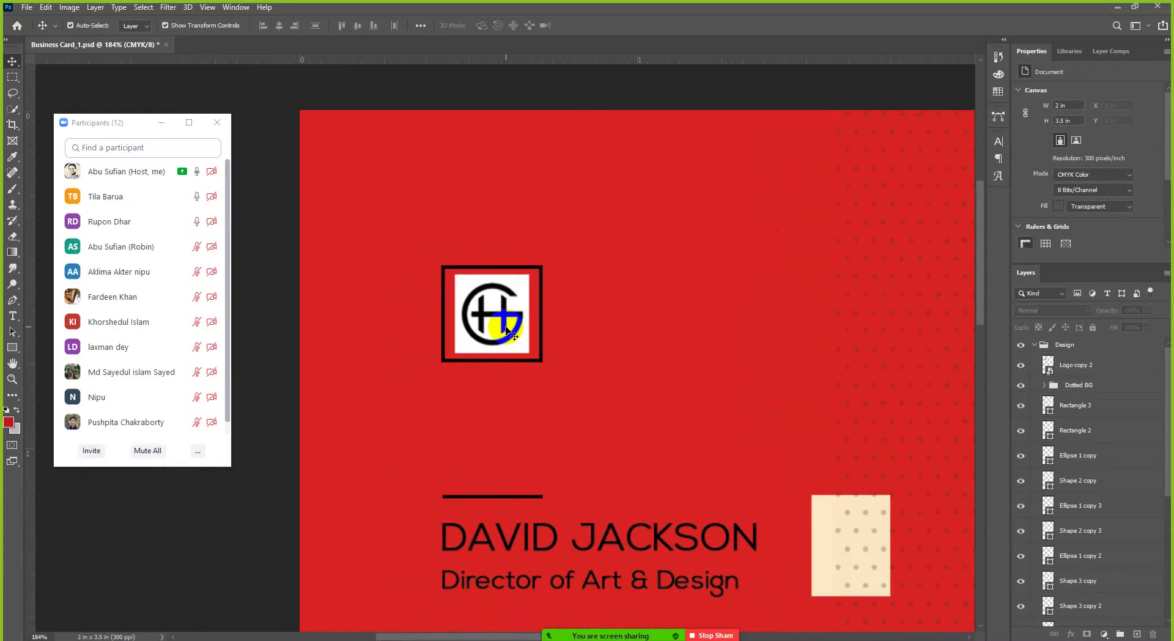
click(507, 331)
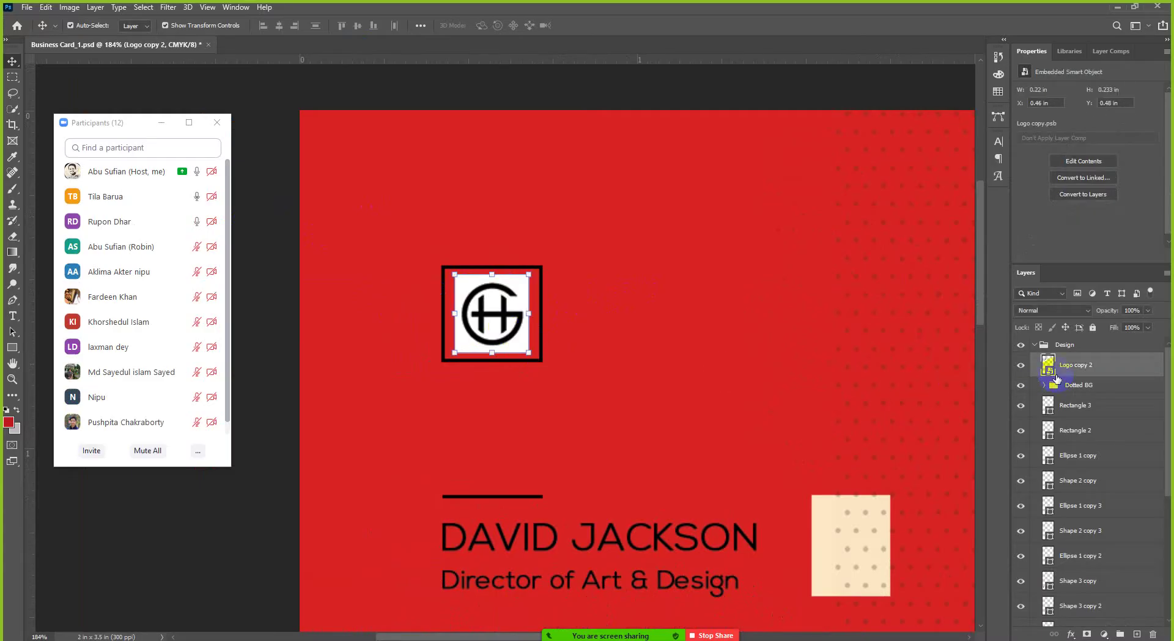
scroll(524, 300, down, 5)
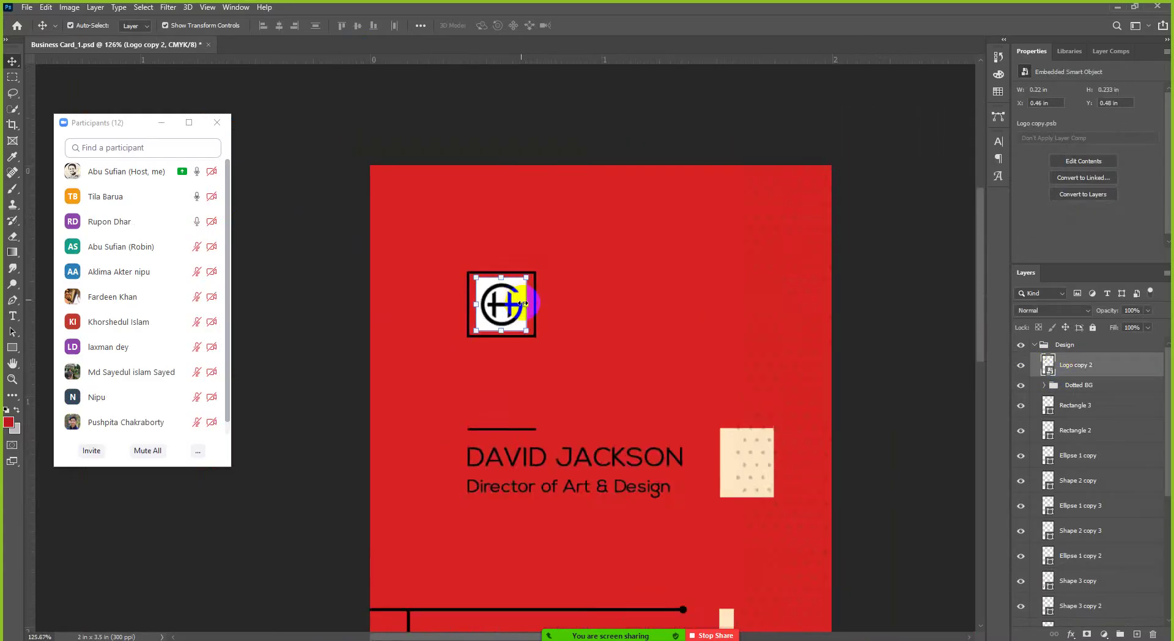
scroll(524, 310, up, 3)
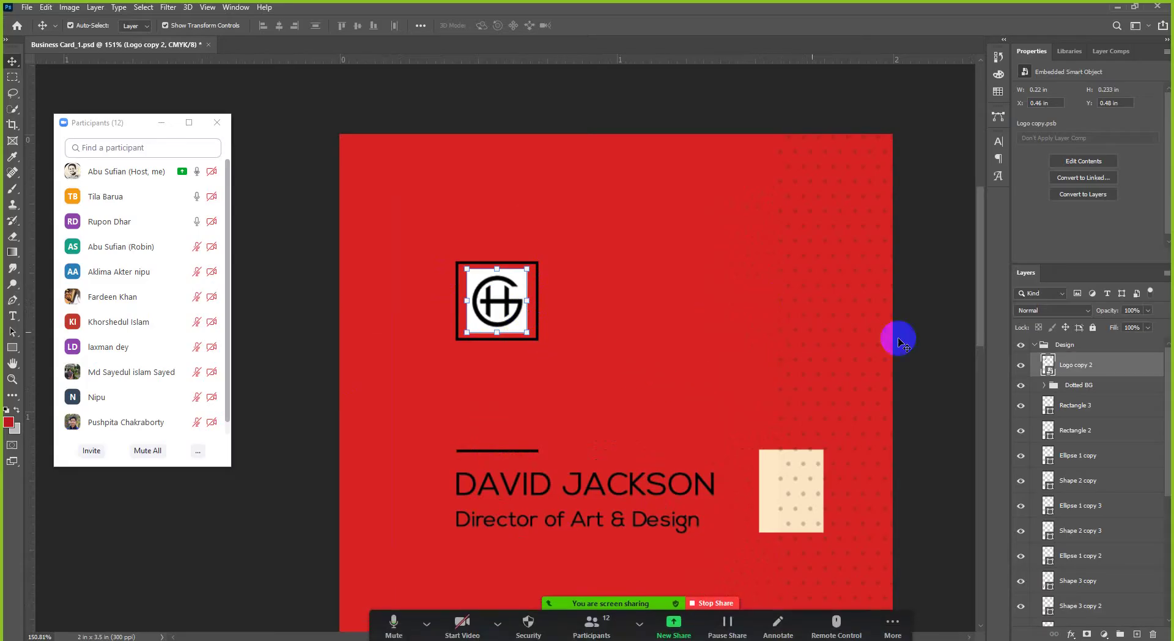
scroll(517, 286, up, 4)
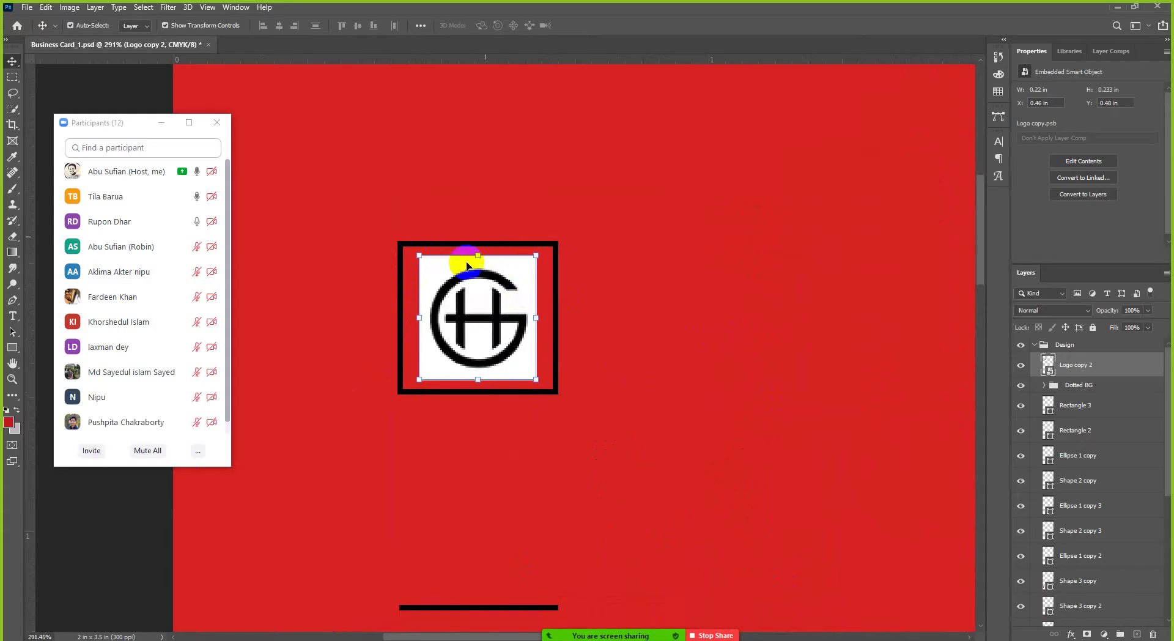
Open the Logo copy 2 smart object contents, hide Layer 1 and show the Logo copy layer
double_click(1046, 363)
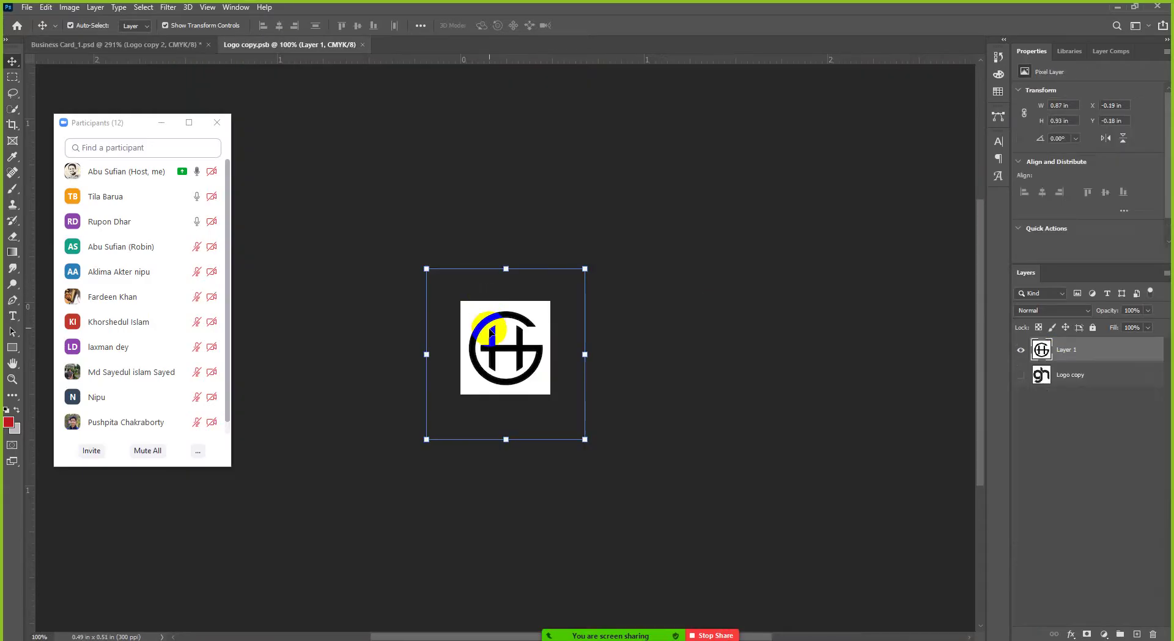
click(1021, 349)
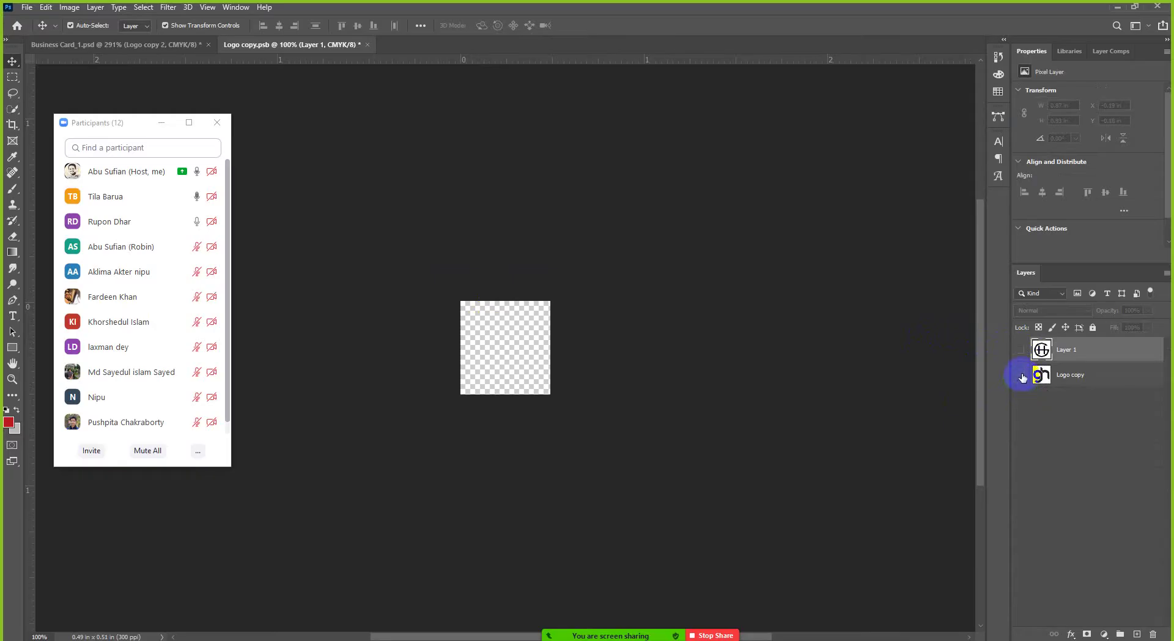
click(1020, 375)
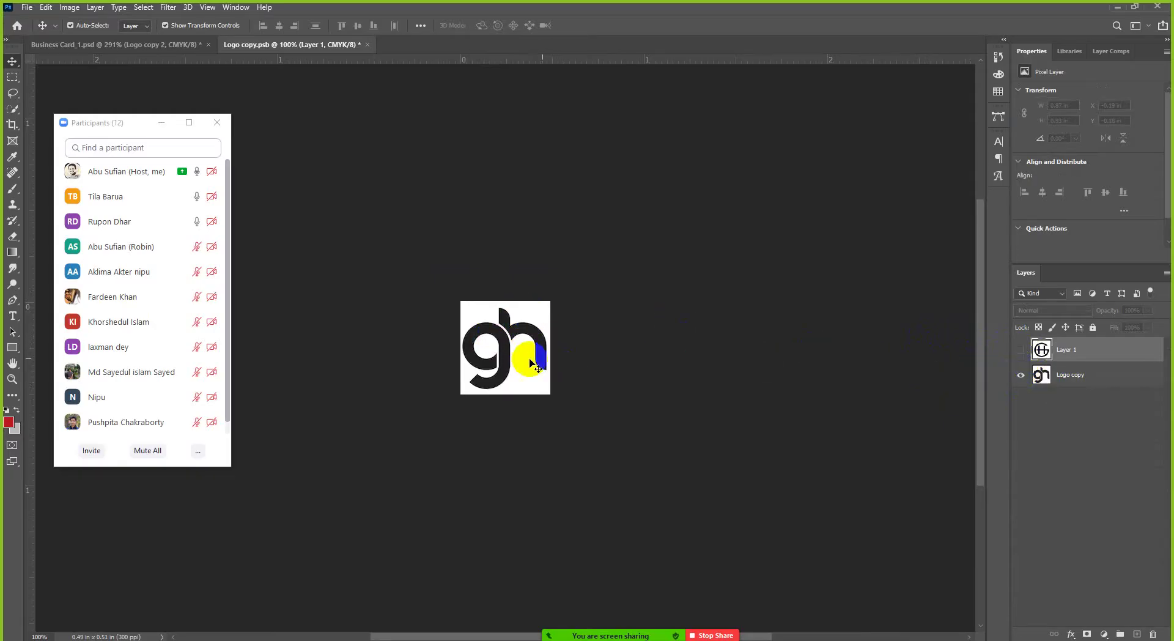
Check the logo on the business card, and return to the Logo copy 2 smart object contents
click(183, 45)
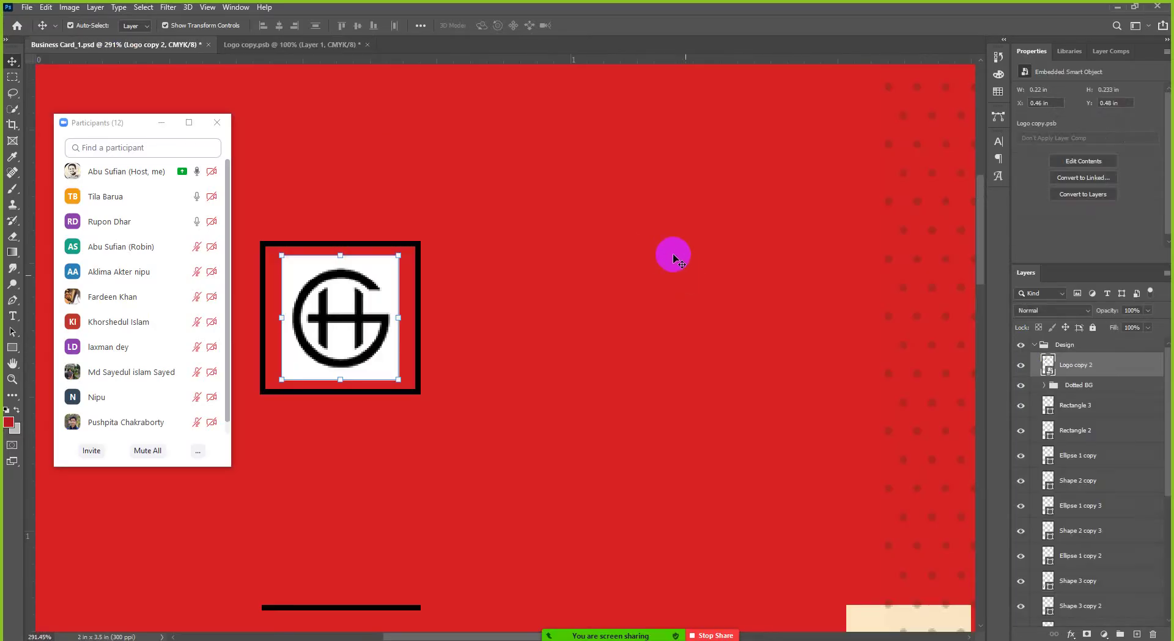
scroll(588, 238, down, 8)
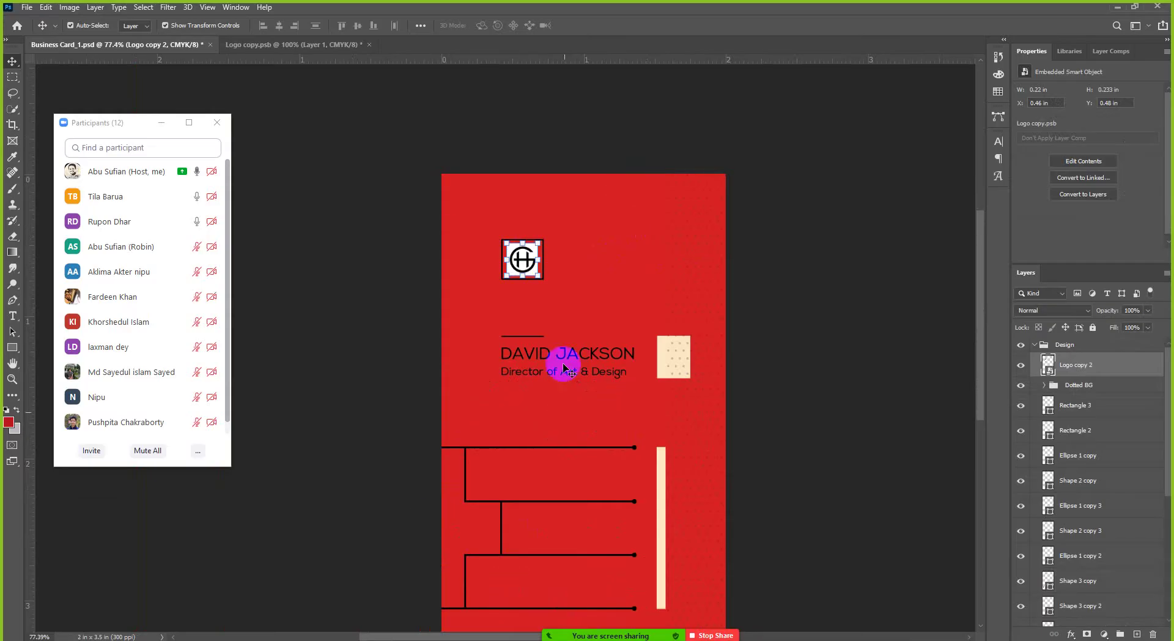
scroll(550, 308, up, 6)
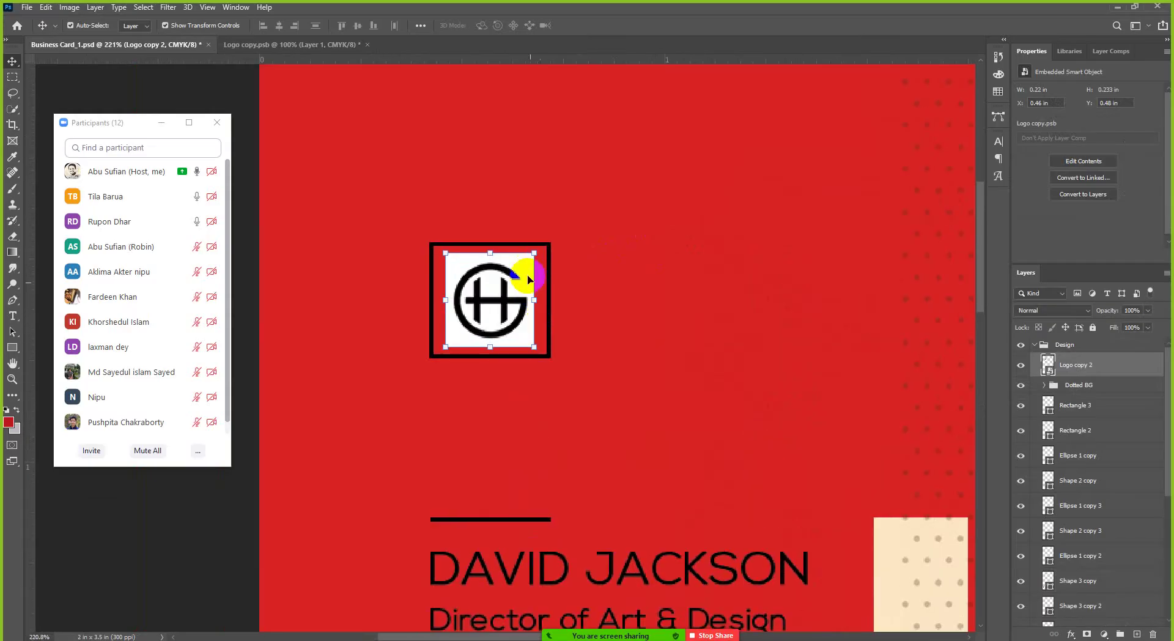
click(1049, 369)
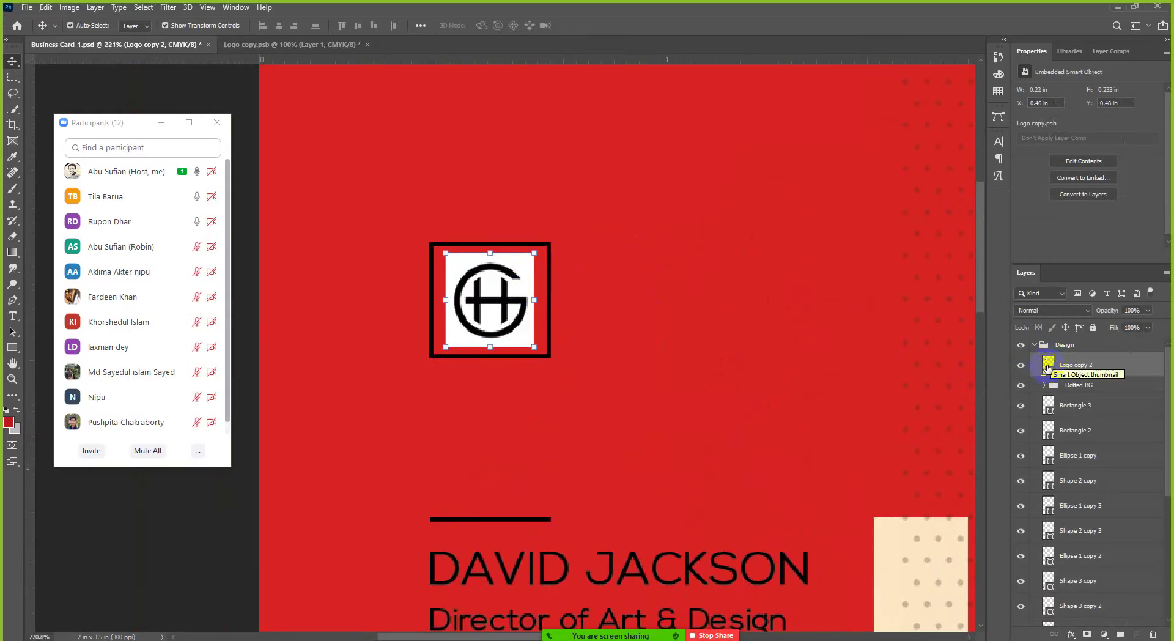
double_click(1047, 366)
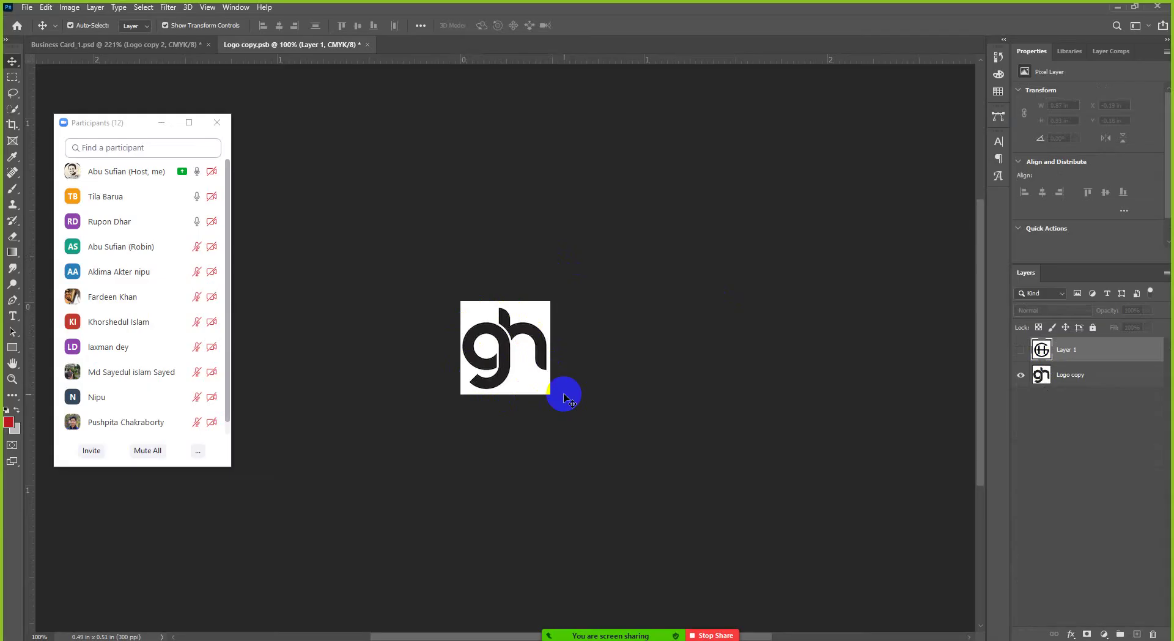
Move the Participants window clear of the gh logo and select the Logo copy layer
click(533, 336)
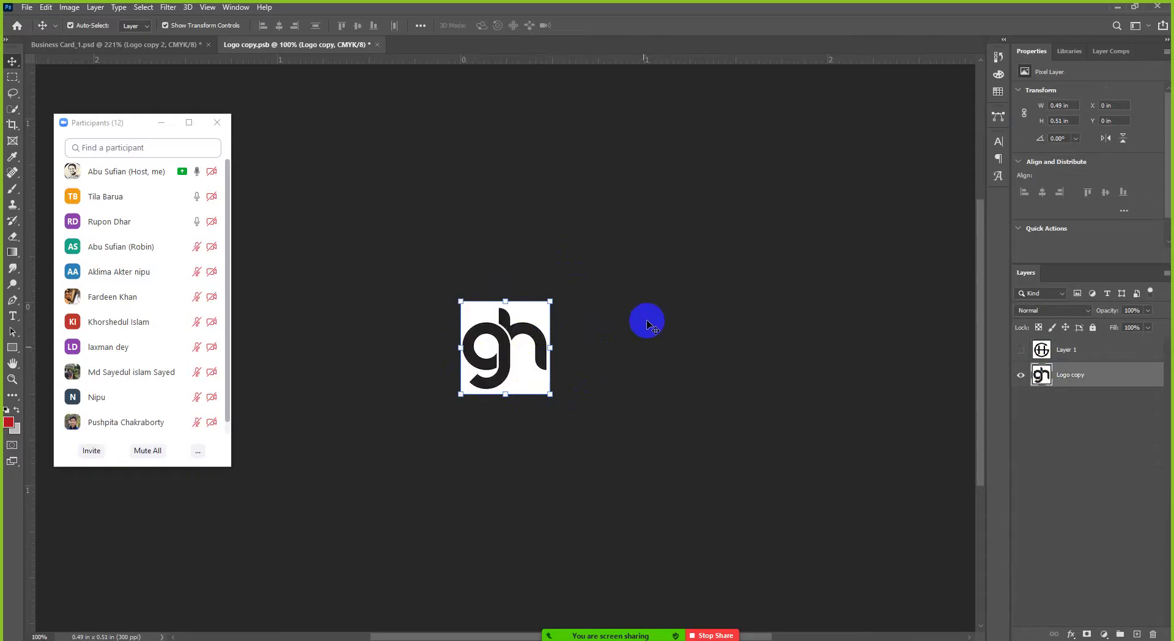
click(636, 325)
drag(514, 334, 430, 300)
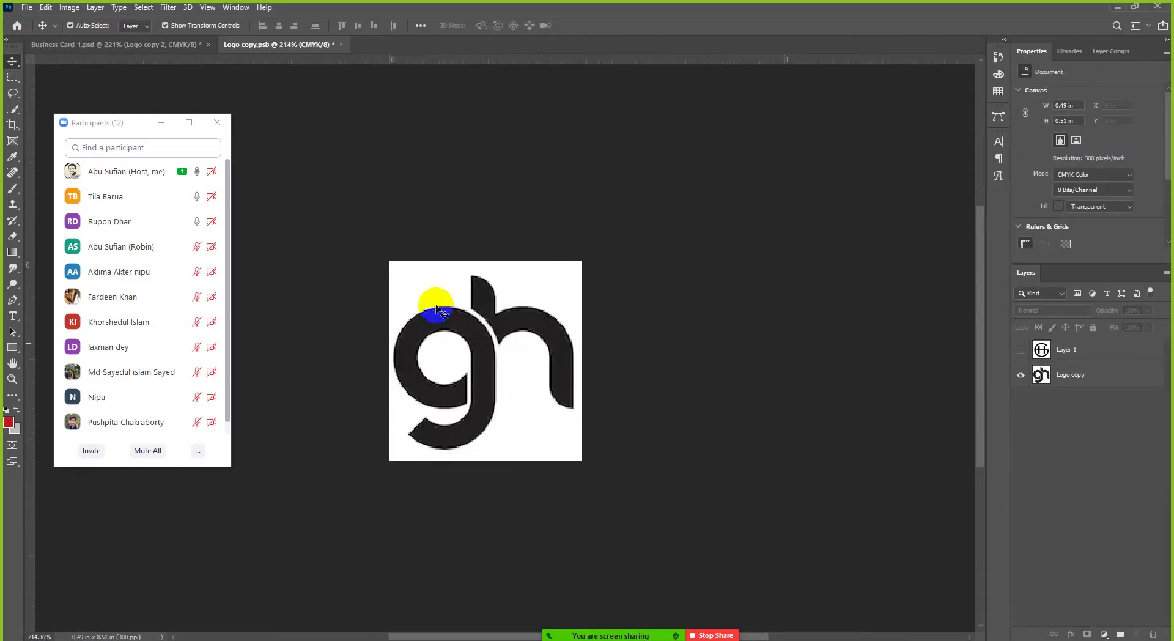
drag(131, 119, 830, 122)
drag(549, 362, 571, 344)
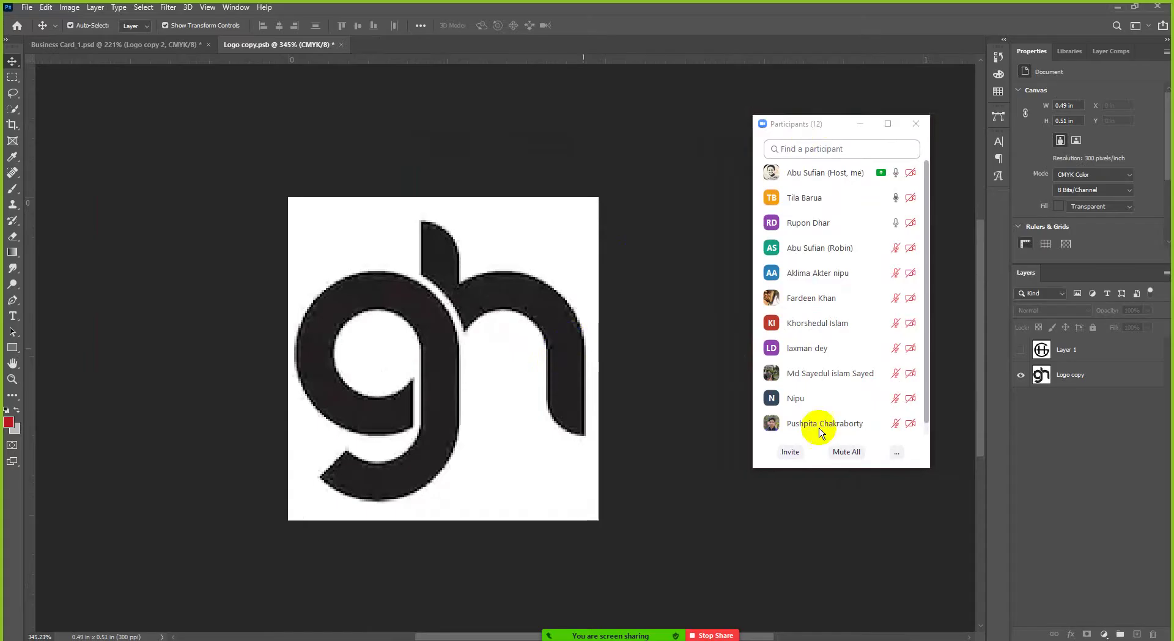
click(546, 338)
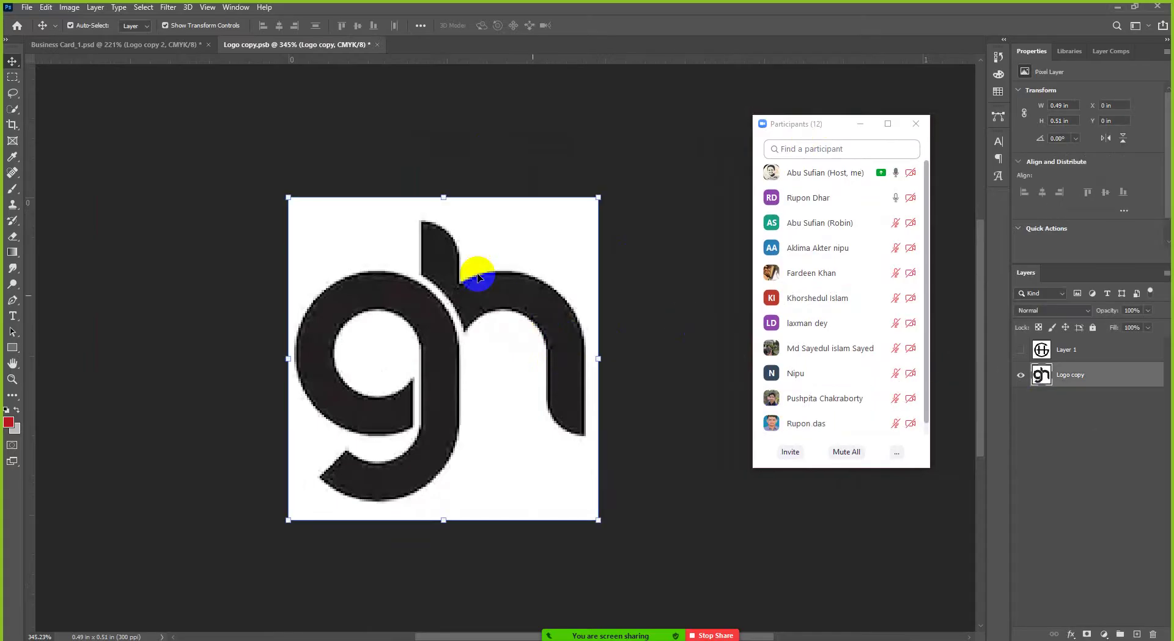
click(295, 221)
click(618, 367)
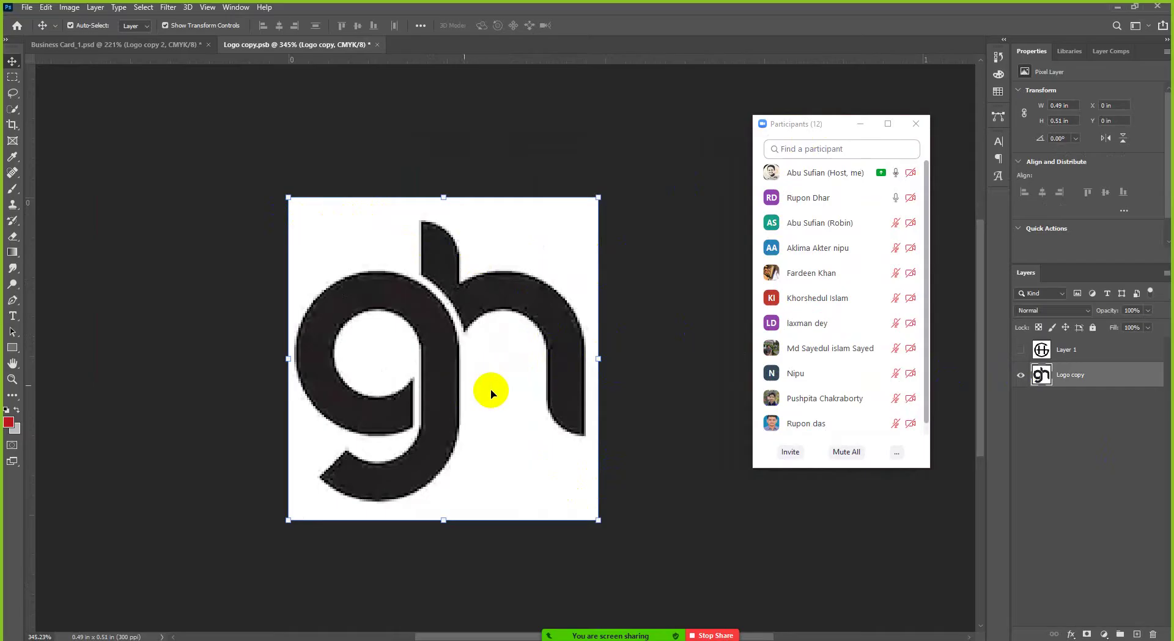
click(516, 331)
click(558, 410)
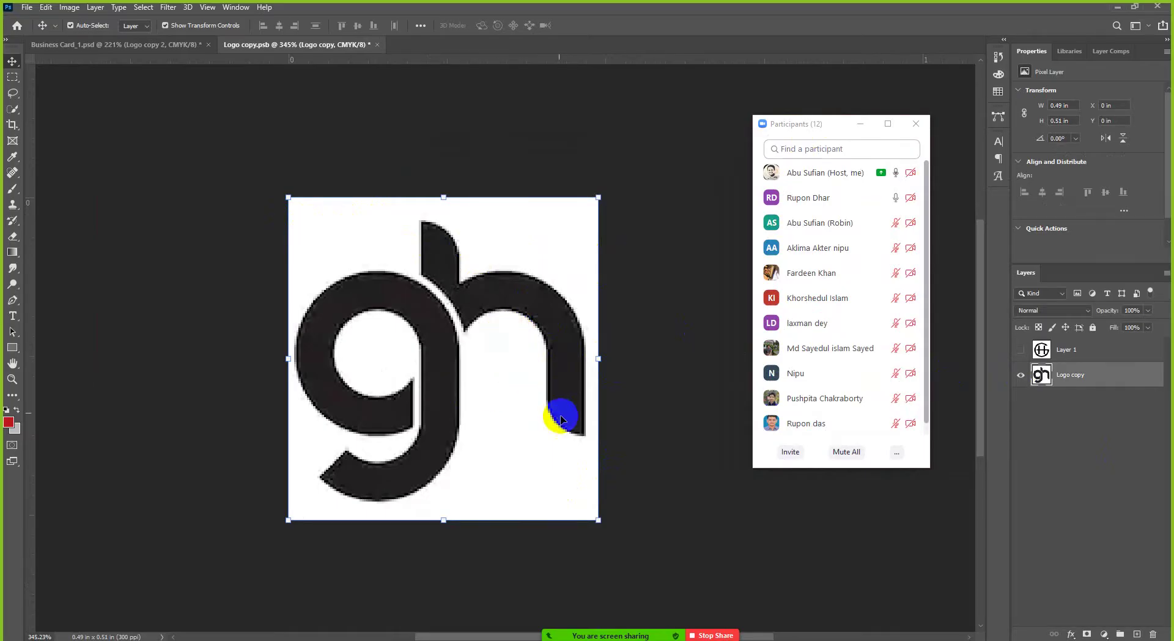
click(697, 245)
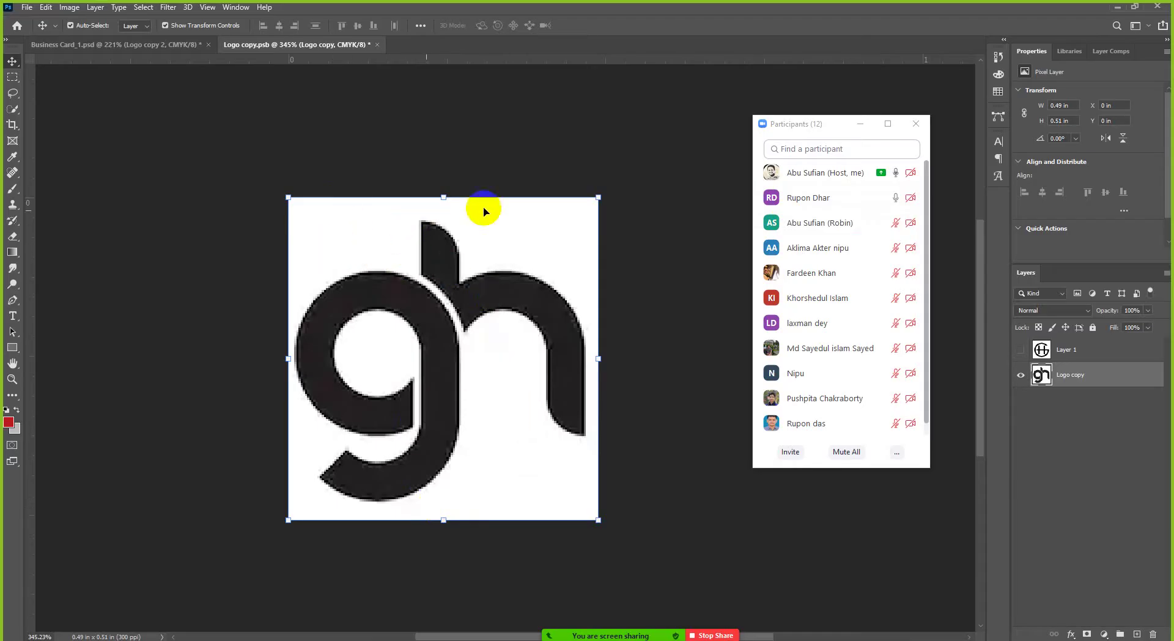
click(582, 377)
click(473, 367)
click(610, 324)
click(392, 506)
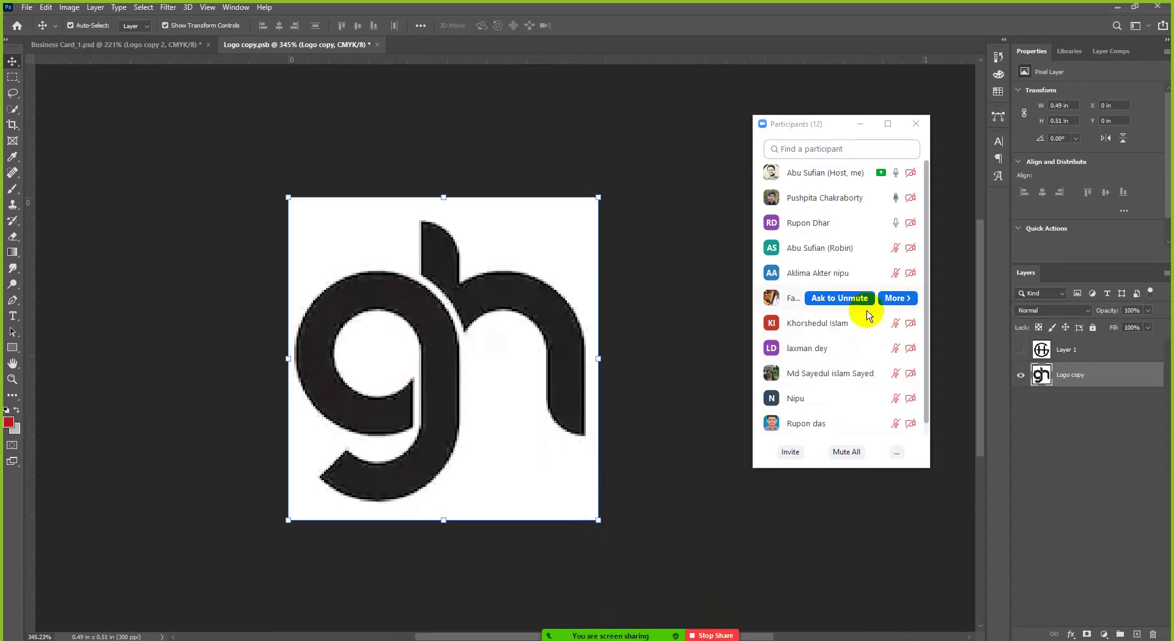
scroll(865, 313, down, 1)
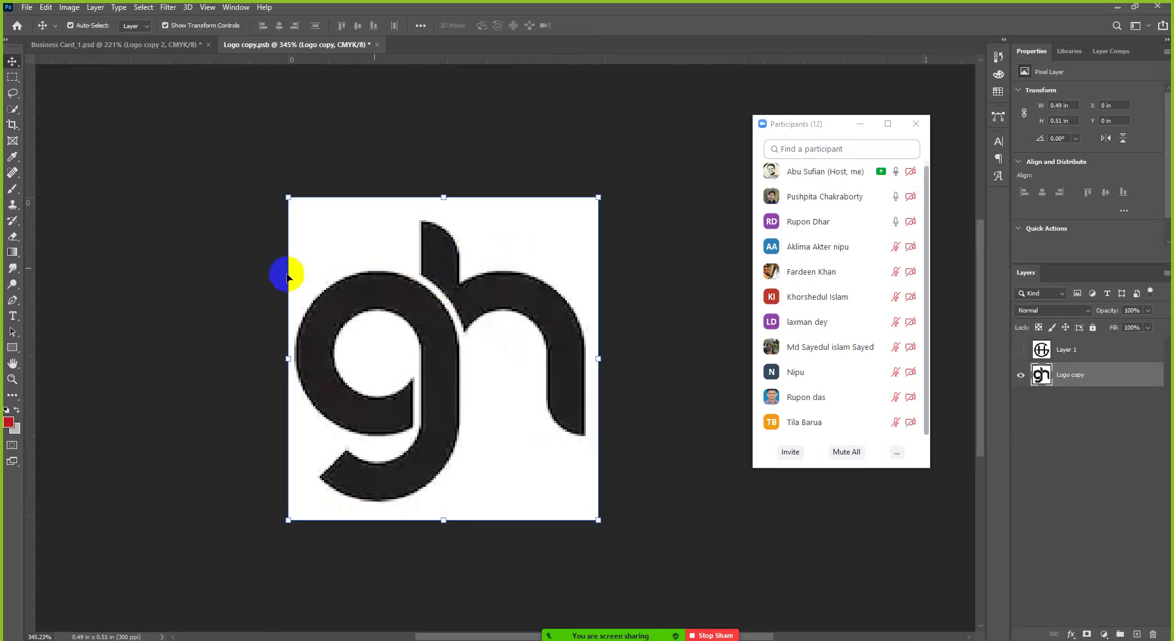
Draw an elliptical marquee selection about 0.36 by 0.4 in over the gh logo, and deselect it
click(12, 80)
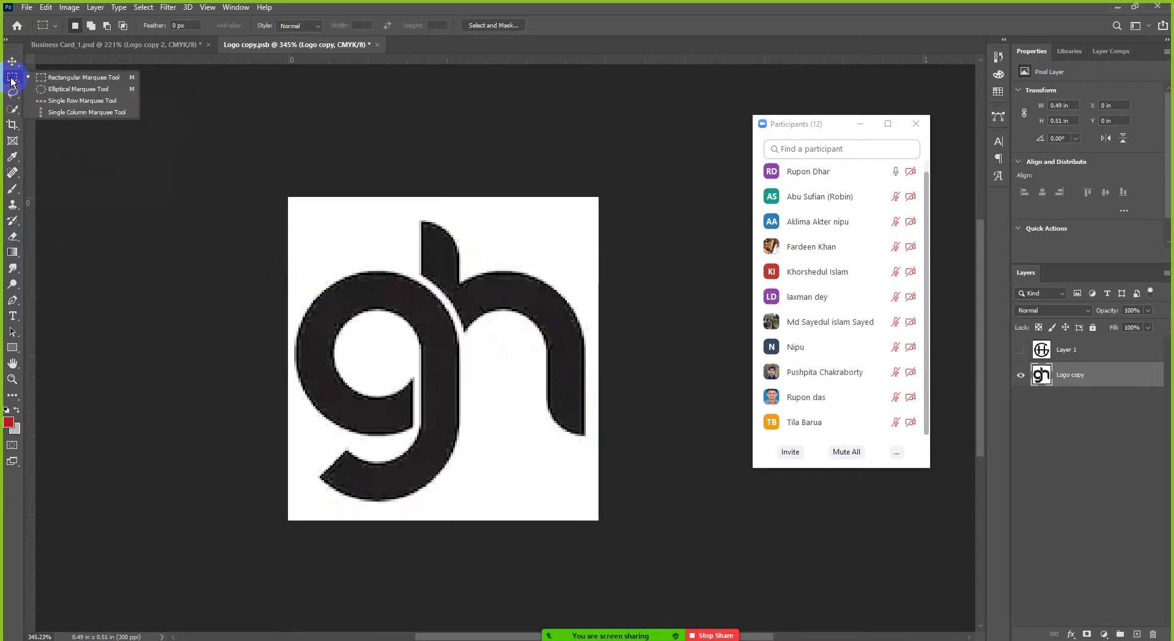
click(13, 110)
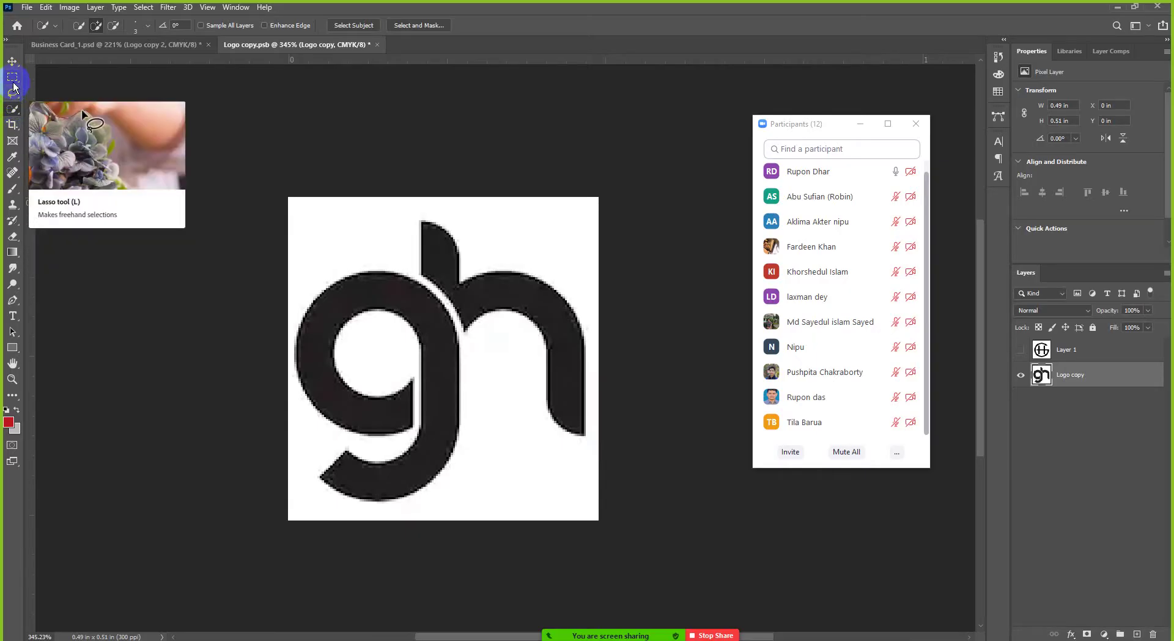
click(17, 80)
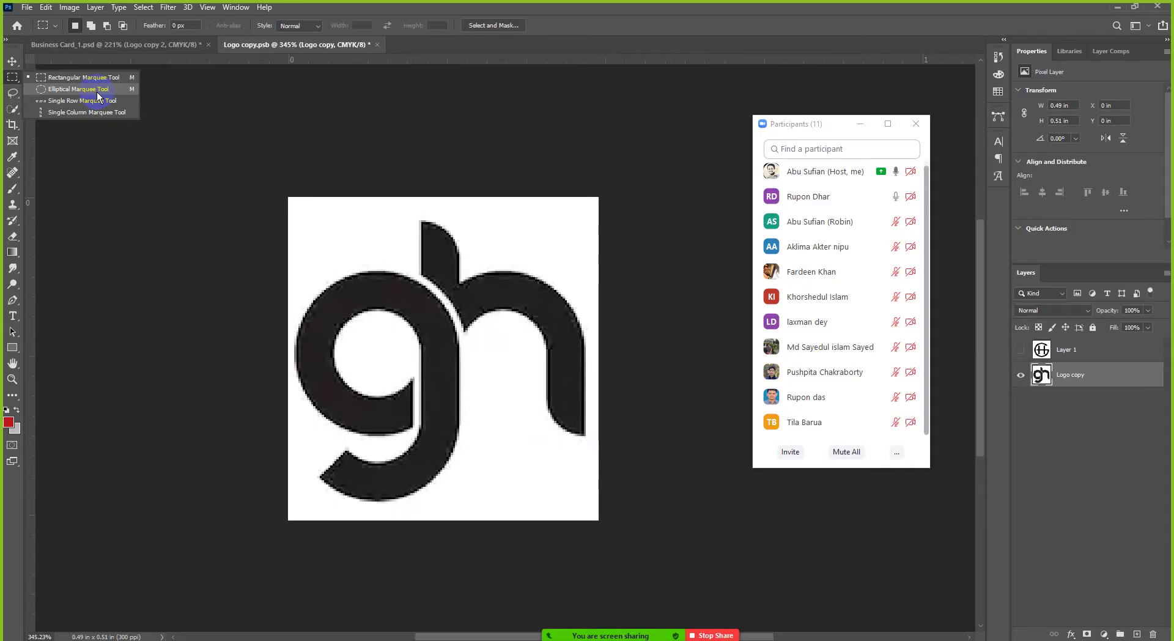
click(44, 91)
drag(346, 238, 572, 487)
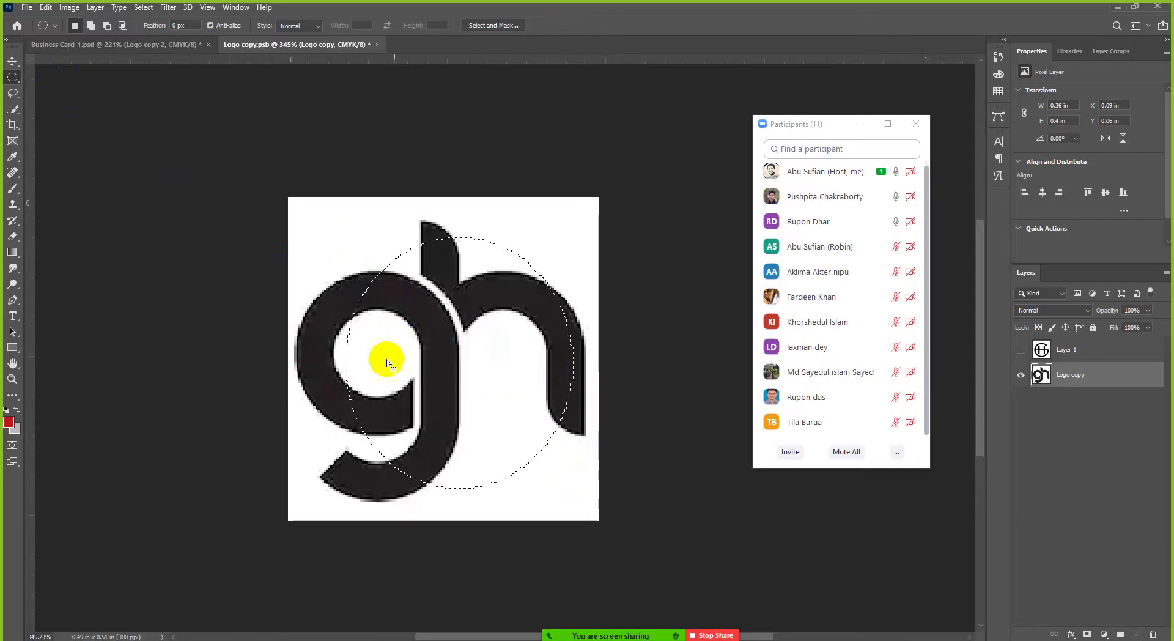
click(149, 159)
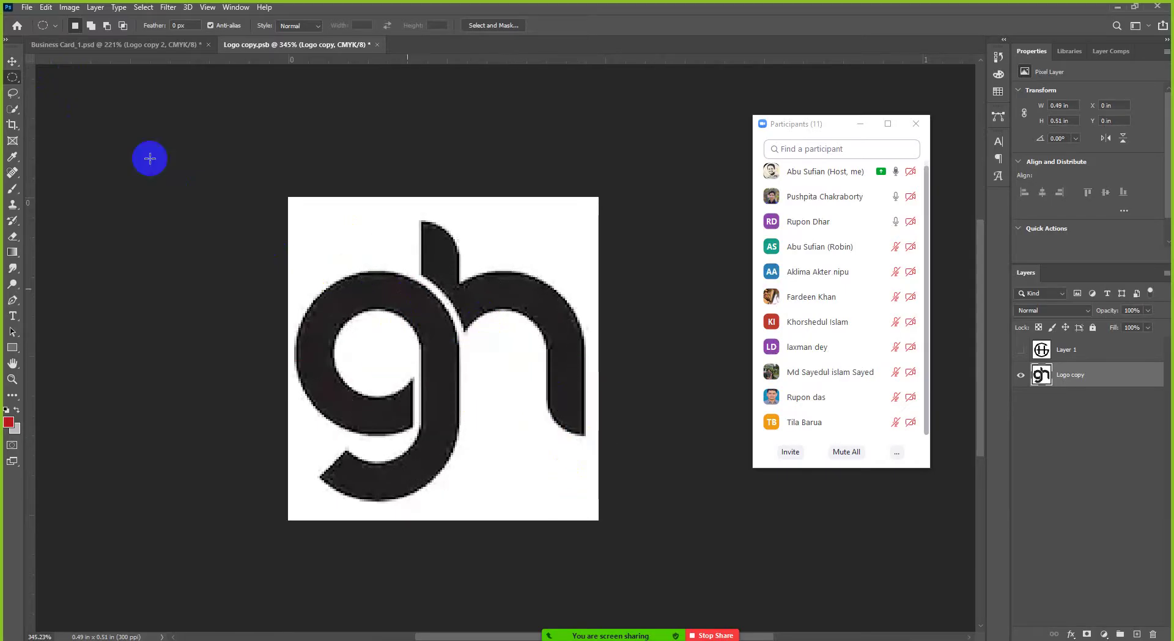
Select a single-pixel row across the upper part of the gh logo at about Y 0.11 in, and inspect it up close
drag(13, 77, 61, 103)
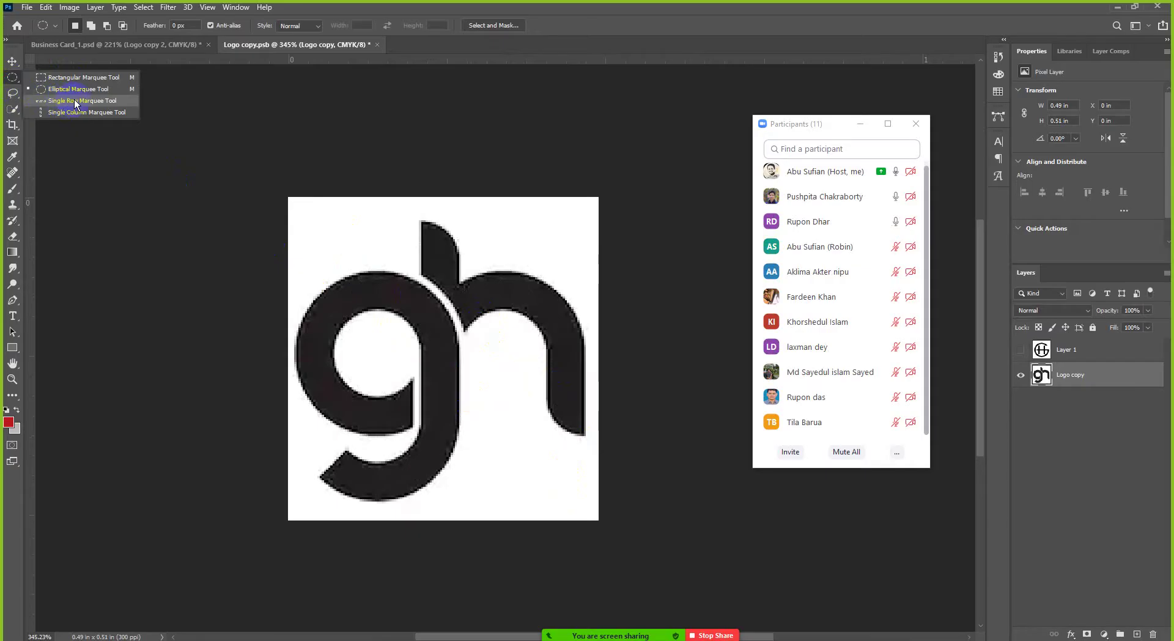
drag(75, 99, 75, 100)
drag(299, 220, 484, 261)
scroll(506, 254, up, 5)
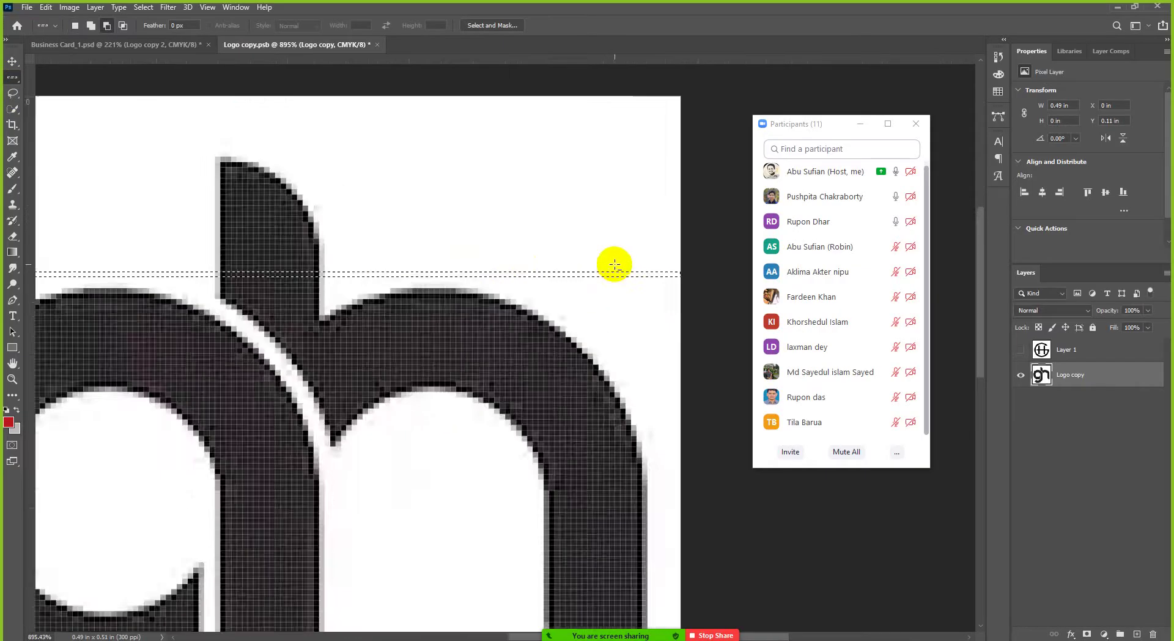
scroll(615, 264, up, 4)
scroll(679, 281, down, 3)
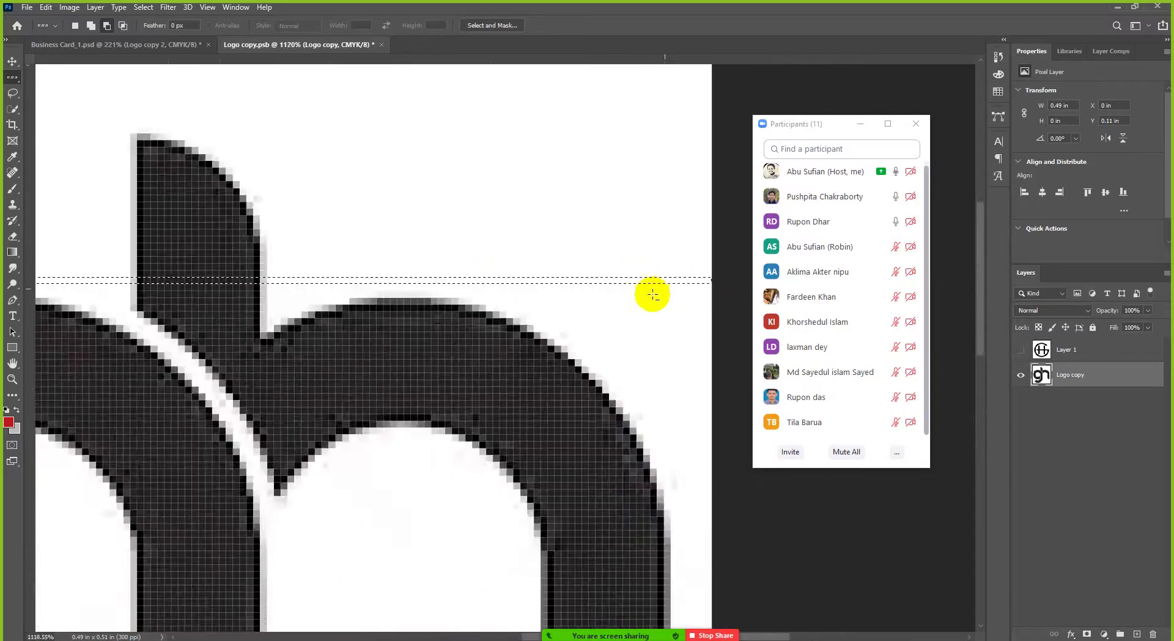
scroll(652, 294, down, 3)
Place the single-row selection across the g's upper arc at about Y 0.15 in, and examine its one-pixel height
drag(472, 283, 281, 309)
scroll(281, 309, up, 9)
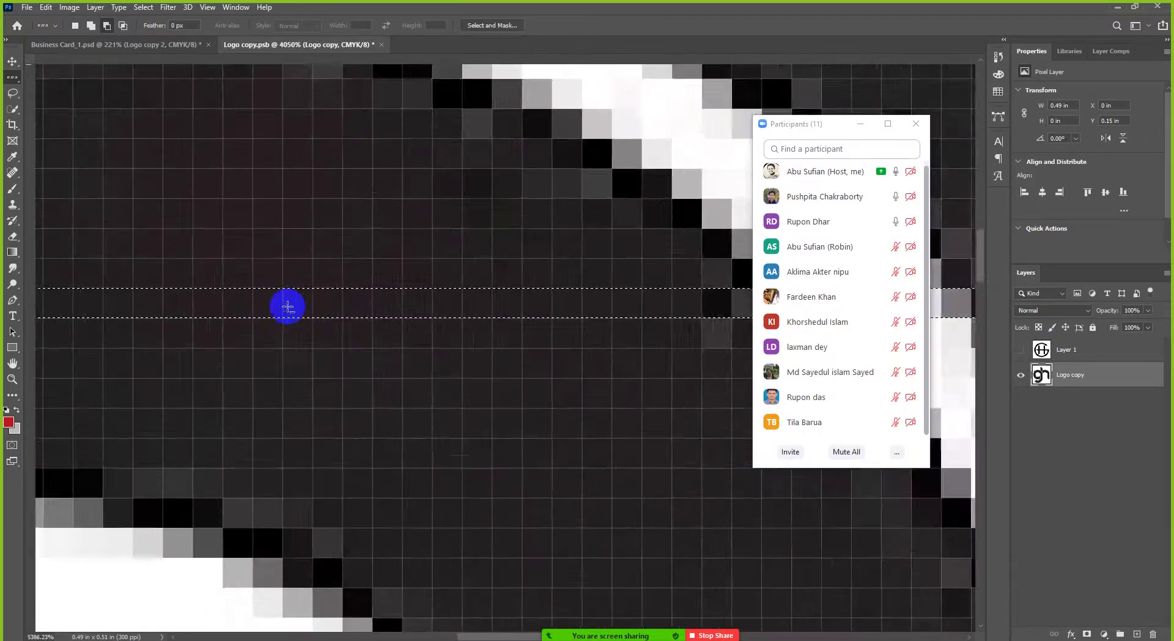
scroll(532, 314, down, 1)
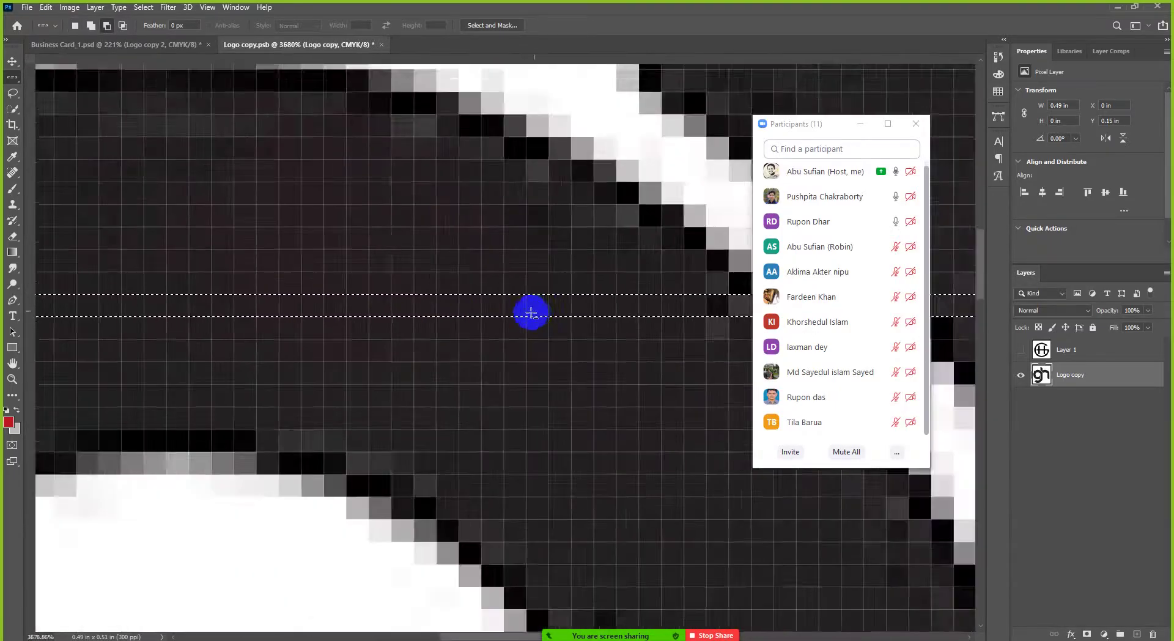
scroll(532, 314, down, 8)
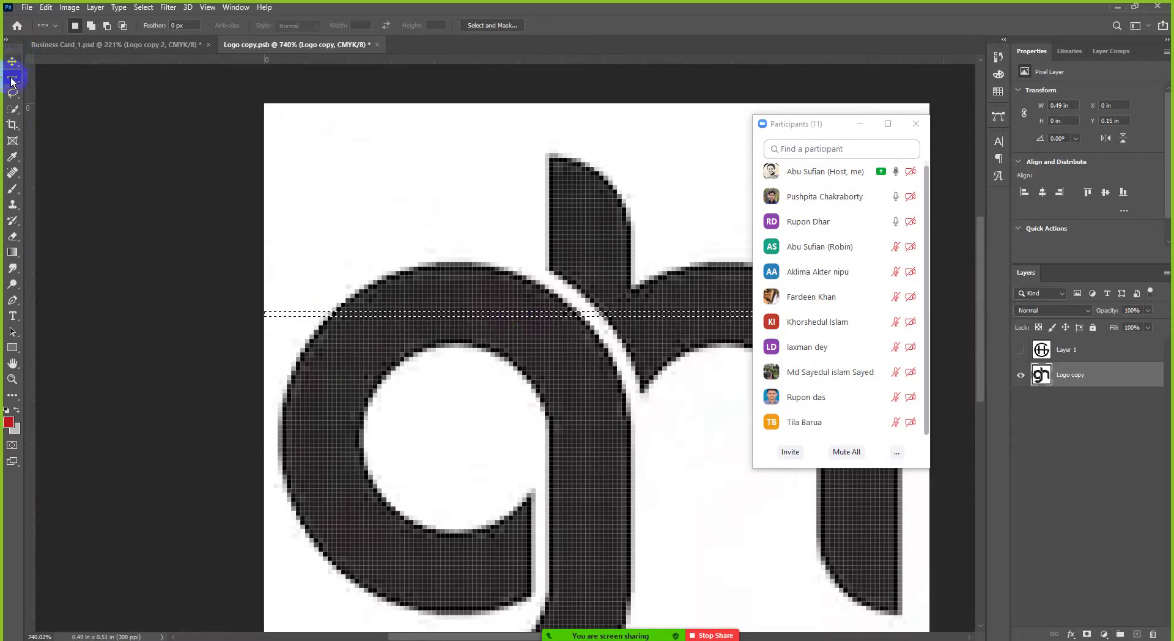
Select a single-pixel column through the g at about X 0.14 in, and try subtracting the same column from the selection
right_click(11, 80)
click(61, 116)
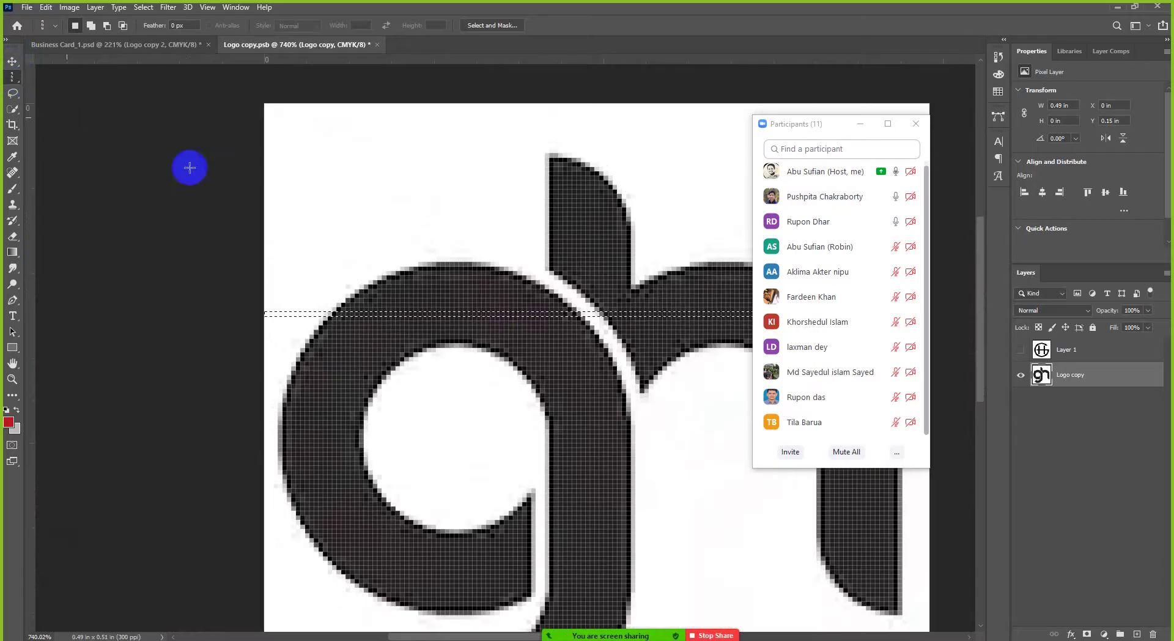
click(461, 291)
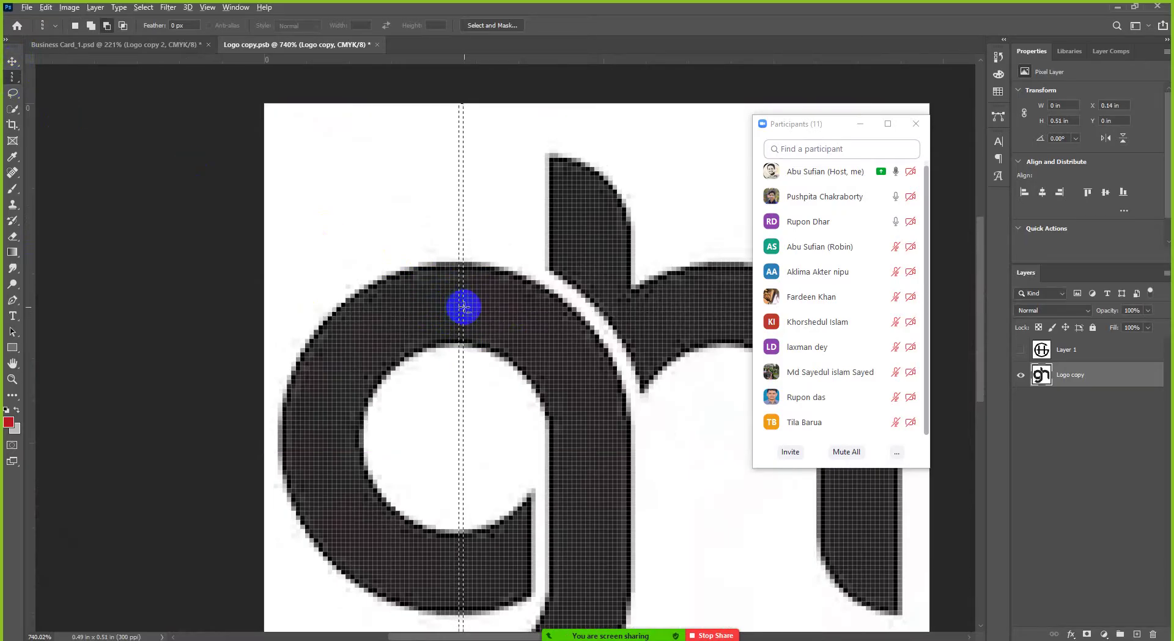
click(462, 311)
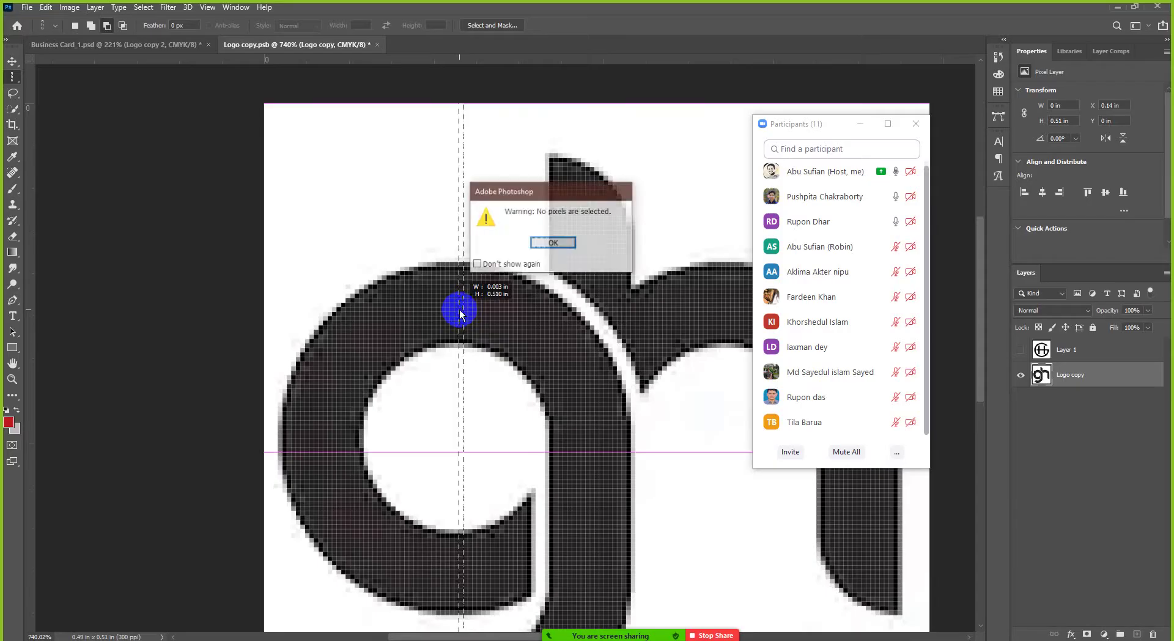
click(550, 241)
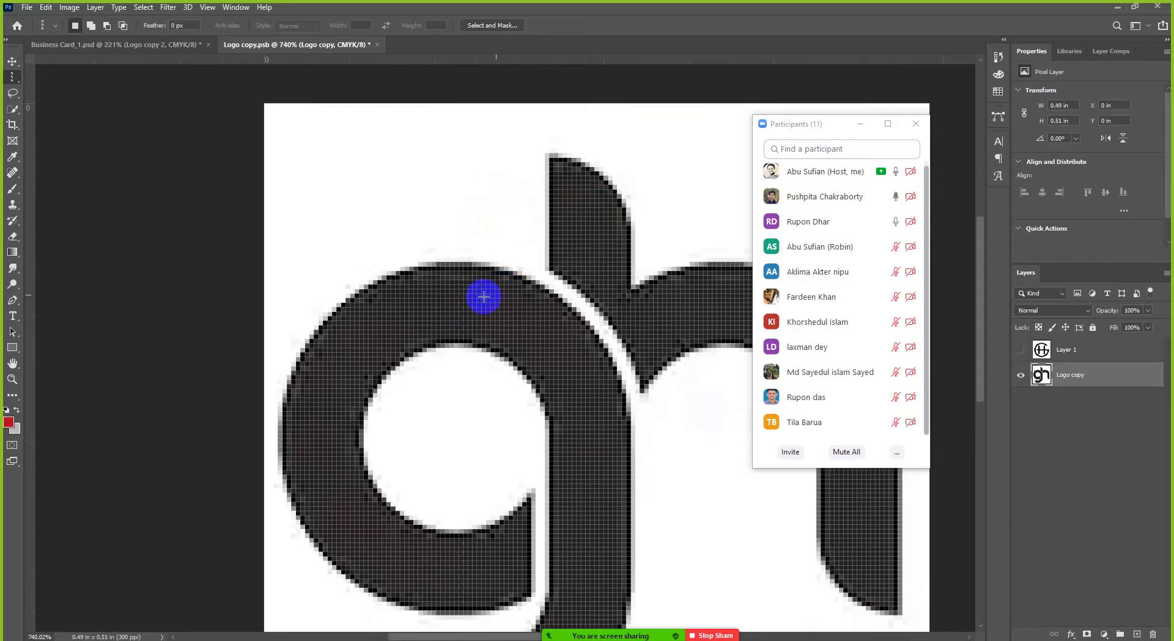
Select a single-pixel column through the g at about X 0.15 in, fill it with the red foreground colour, and undo the fill
key(Right)
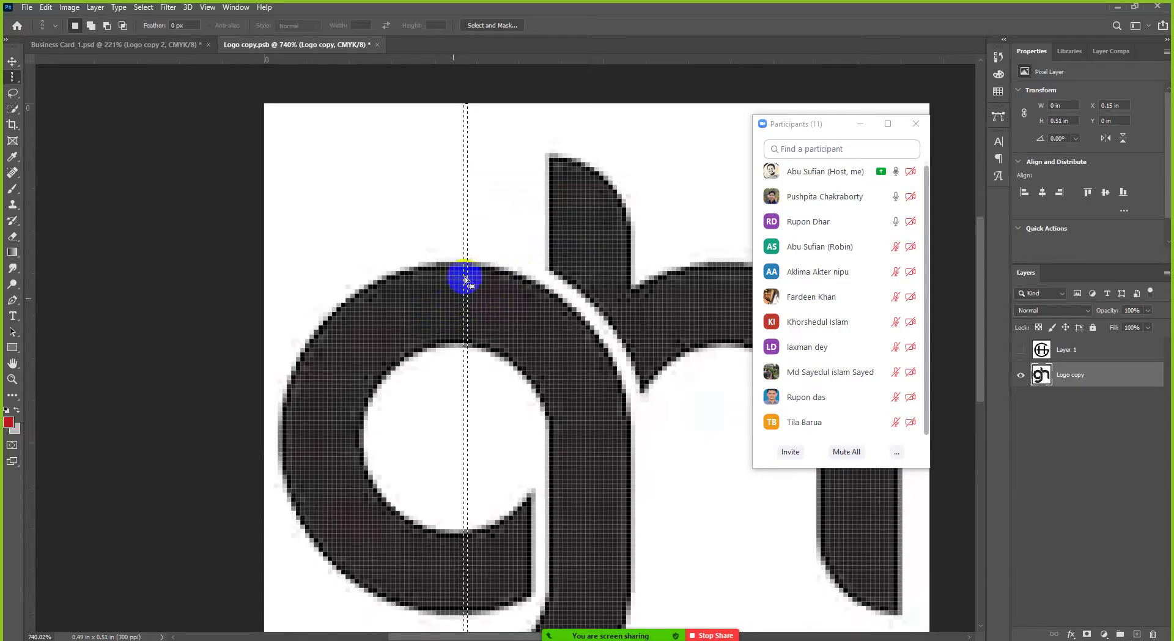
click(464, 209)
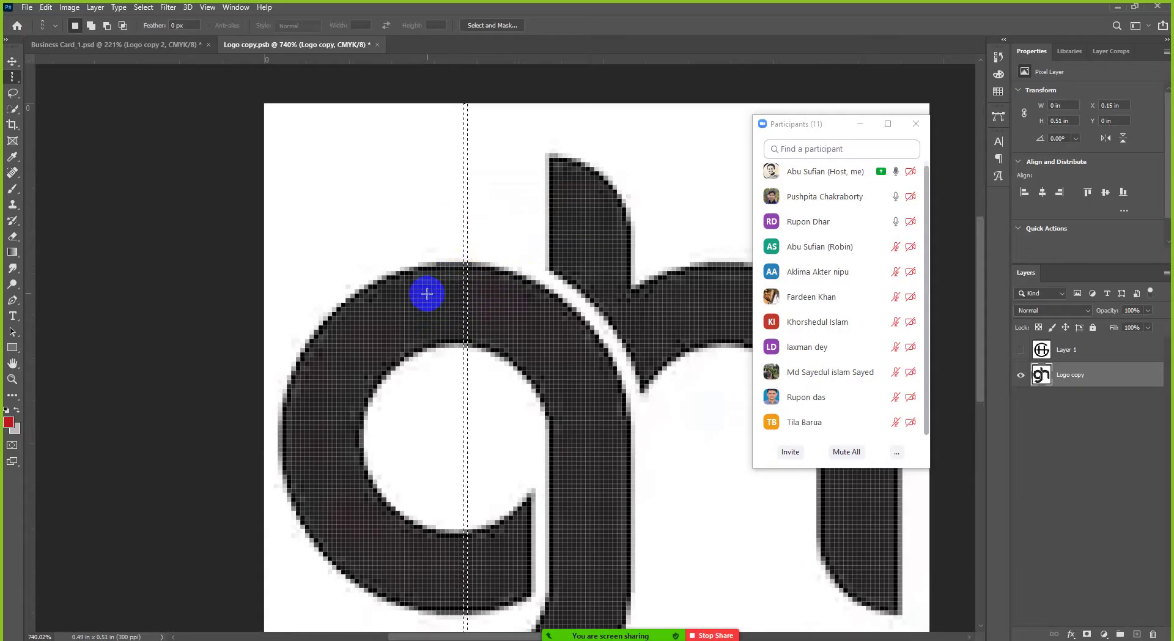
key(alt+BackSpace)
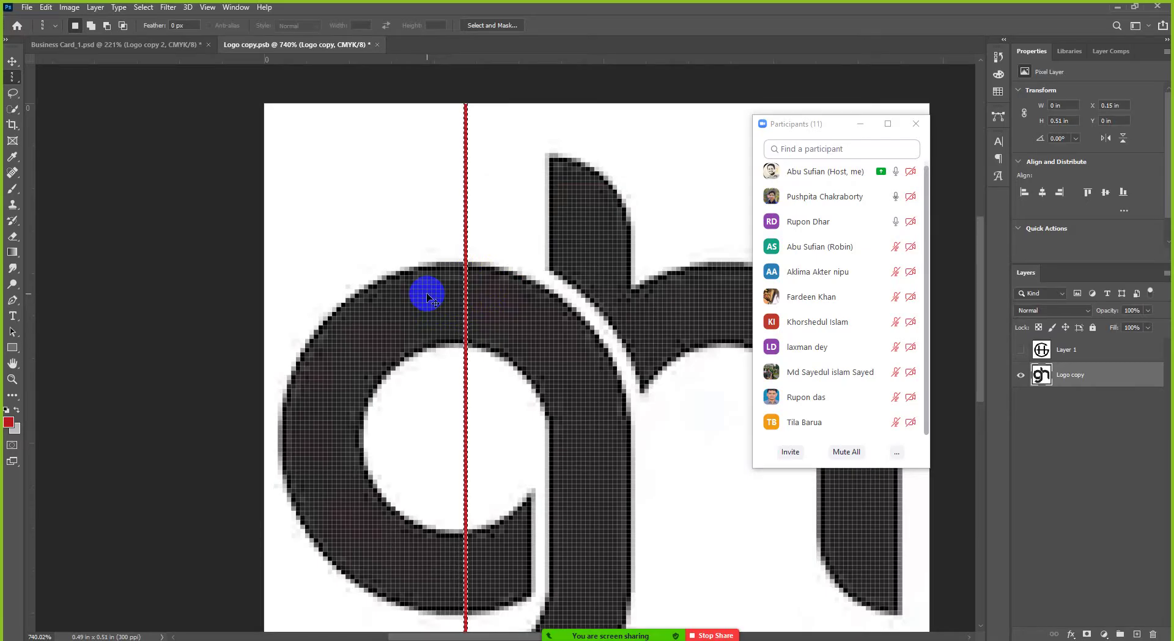
key(ctrl+z)
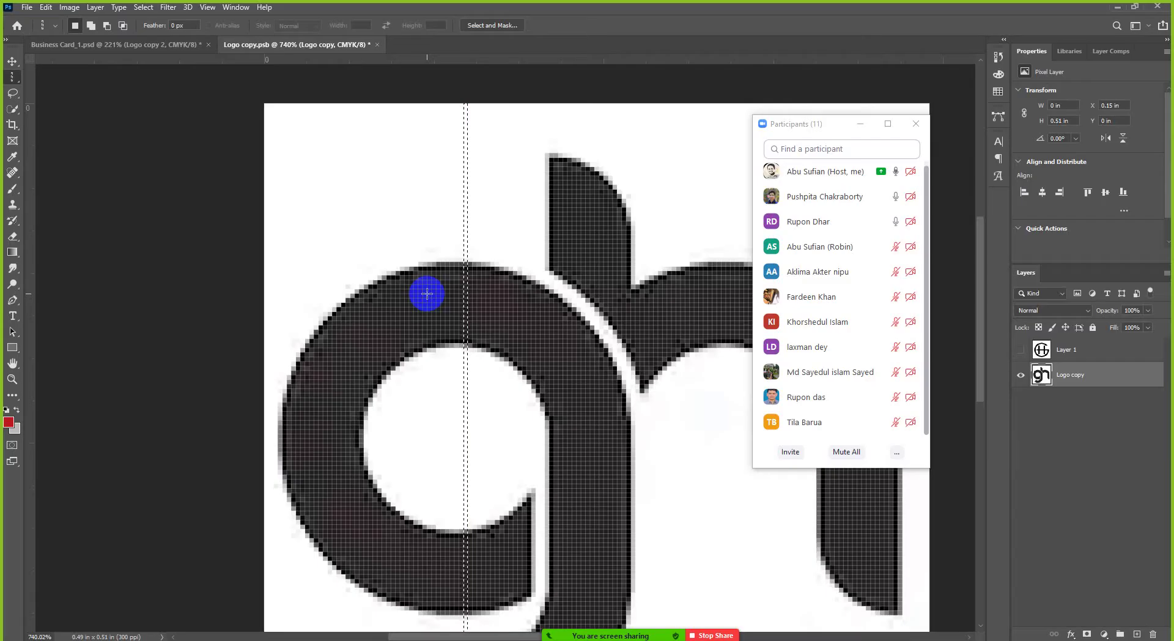
Invert the column selection, fill it with the red foreground colour, undo that fill, and restore the single-pixel column selection
right_click(420, 238)
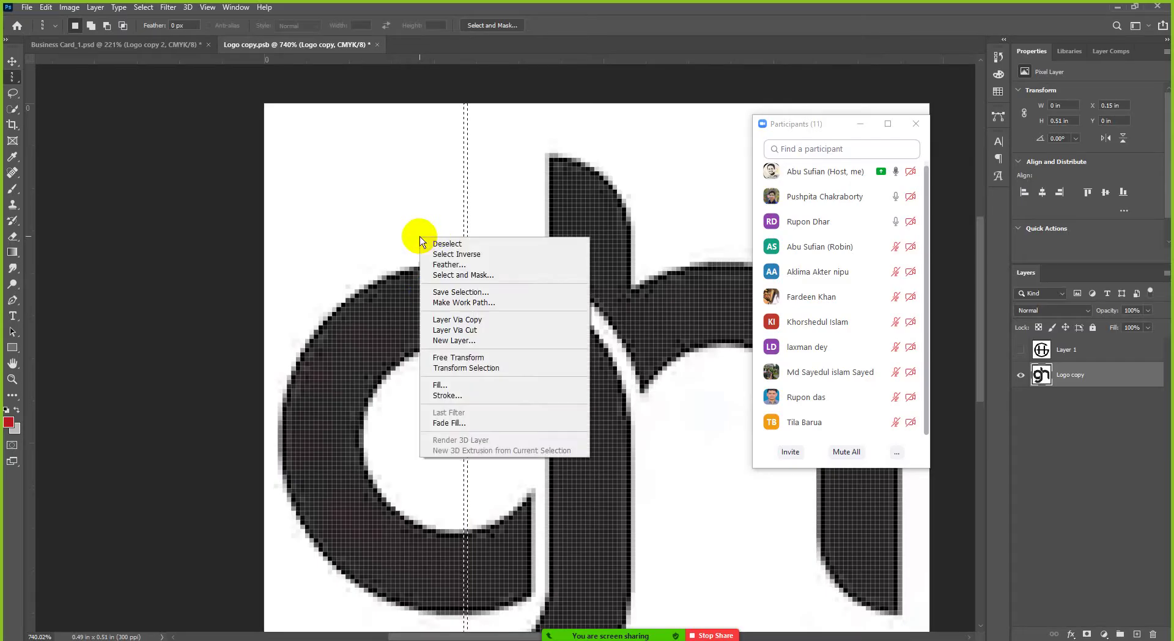
click(456, 254)
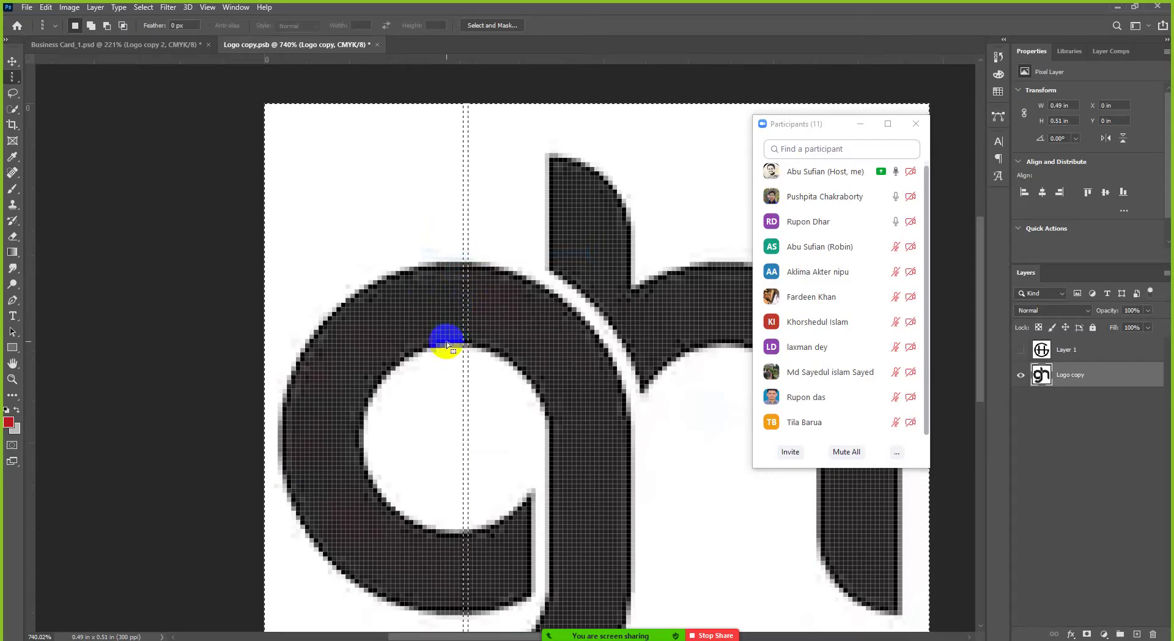
scroll(446, 345, down, 3)
scroll(446, 345, down, 1)
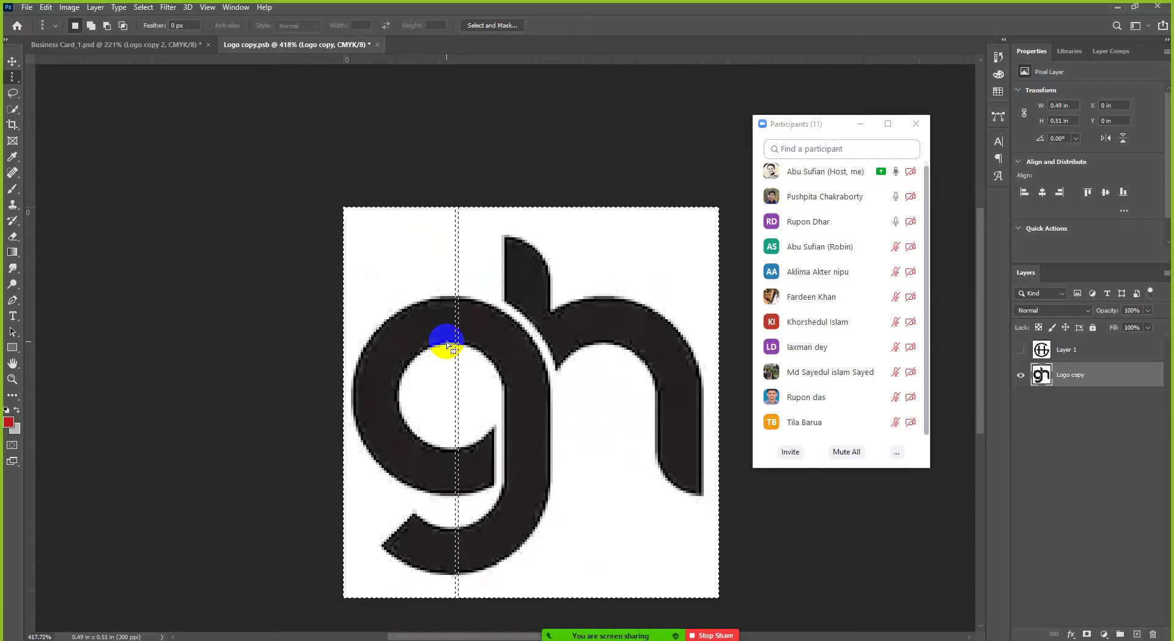
key(alt+BackSpace)
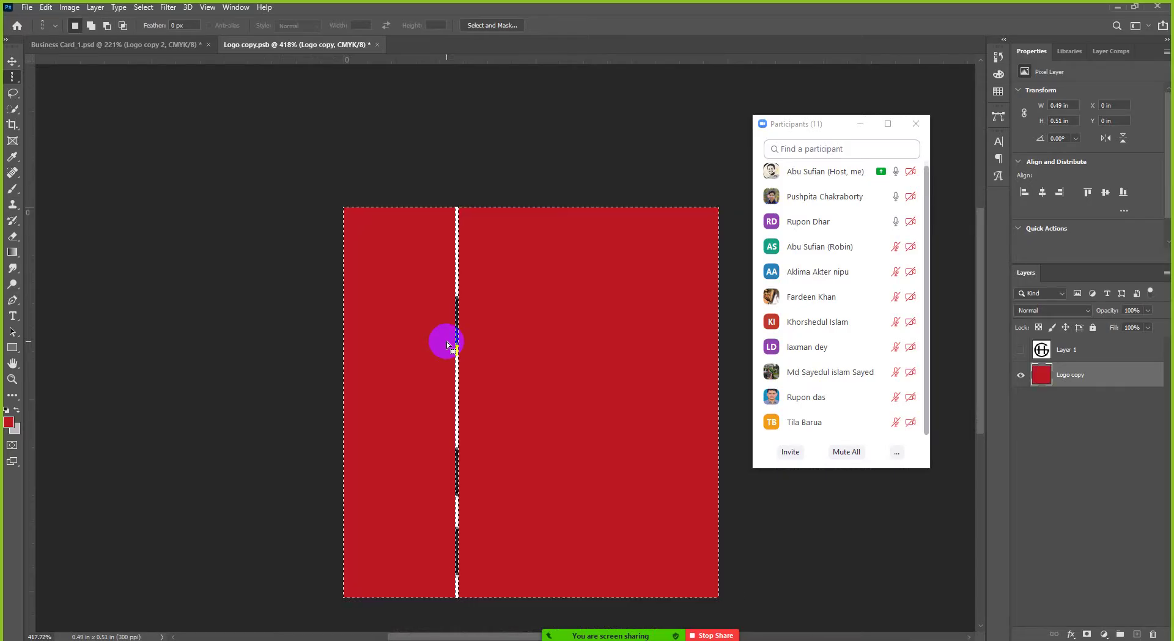
key(ctrl+z)
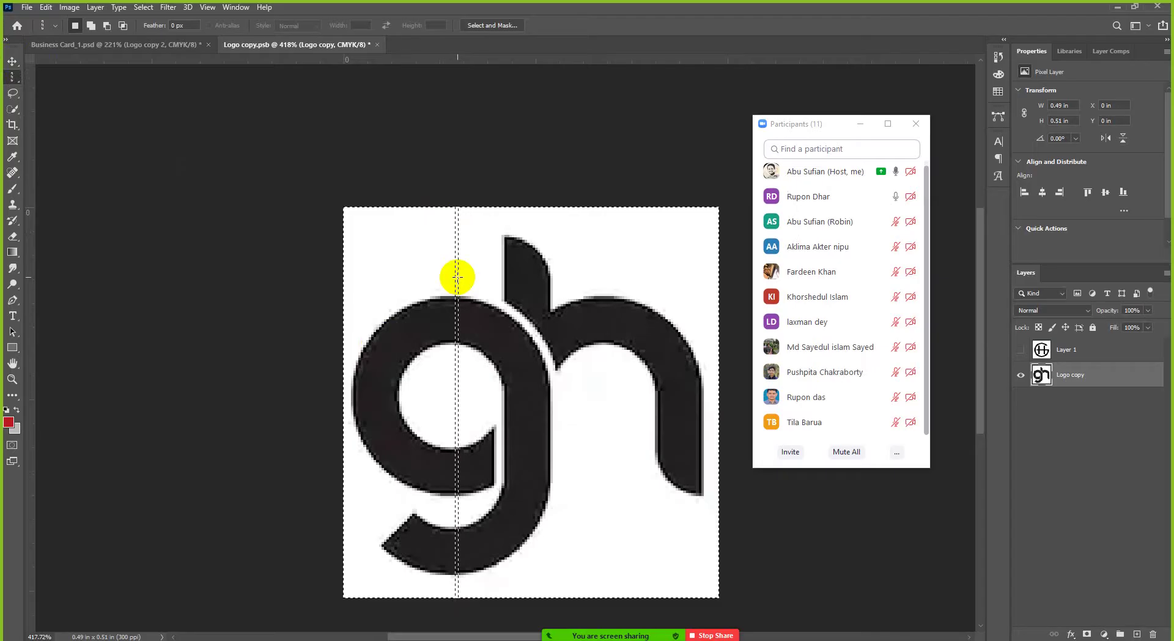
click(457, 281)
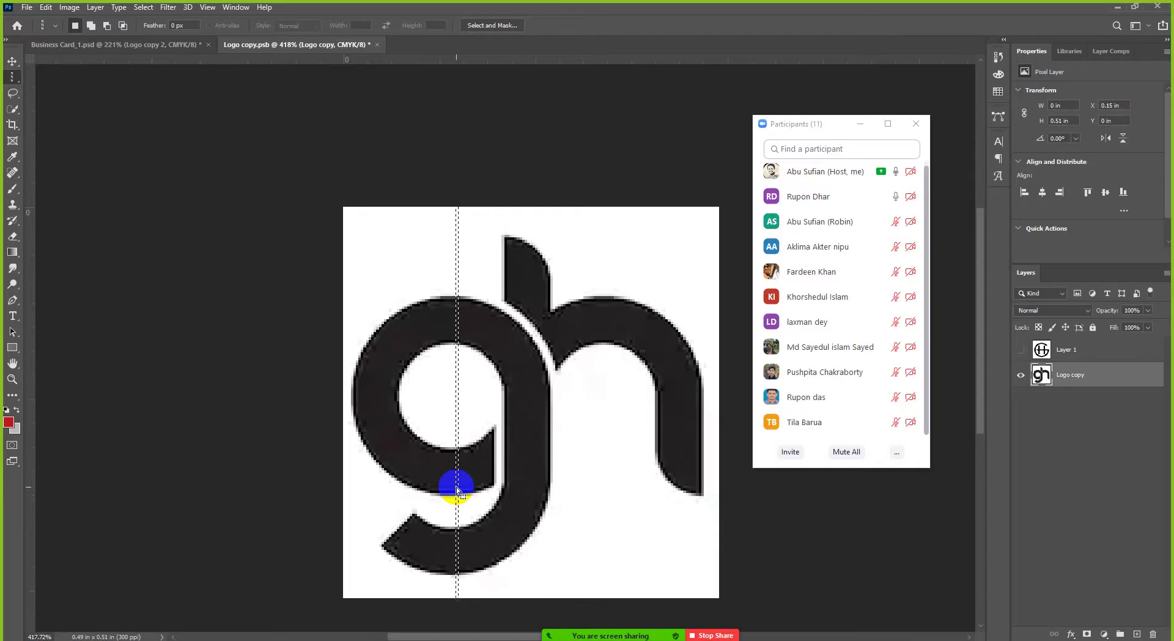
click(17, 82)
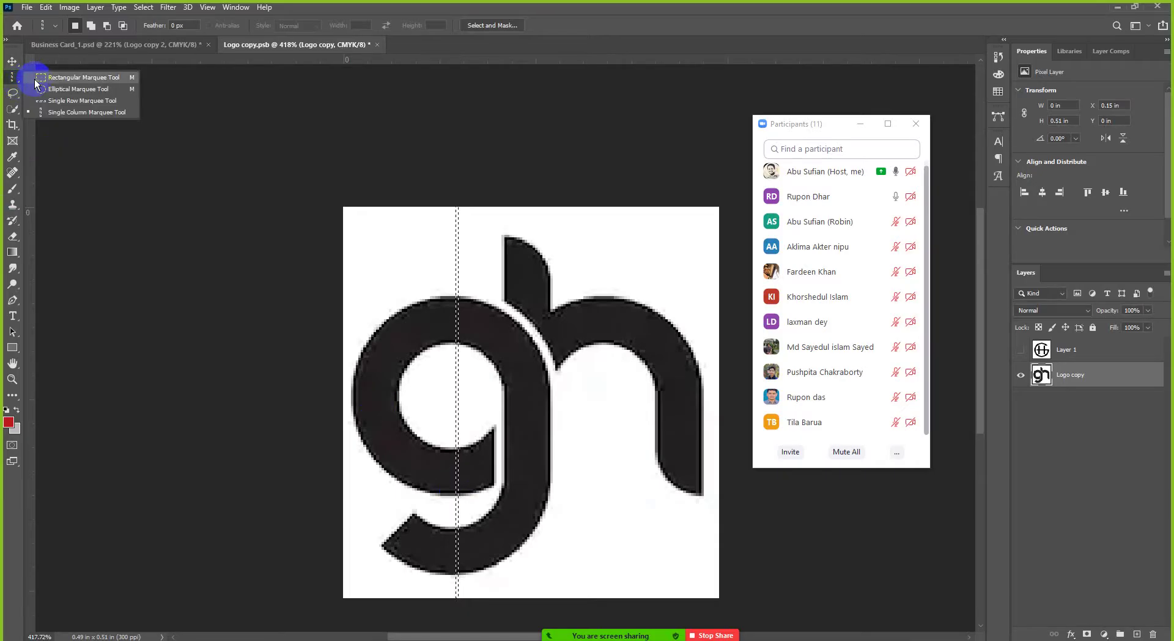
click(19, 81)
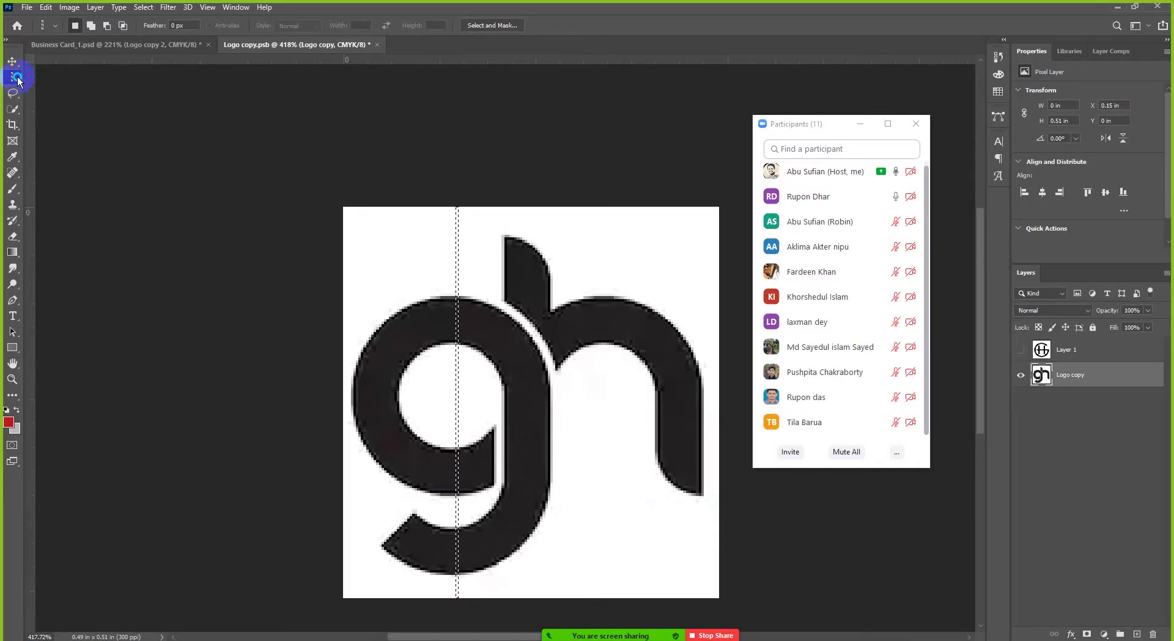
click(18, 81)
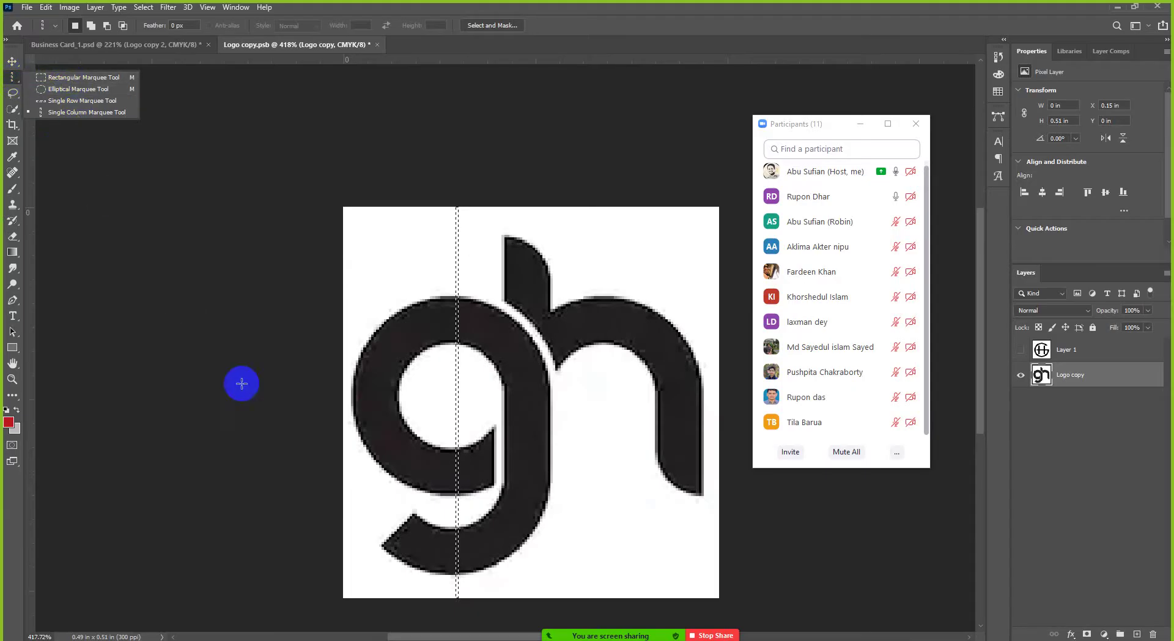
mouse_move(651, 636)
click(620, 402)
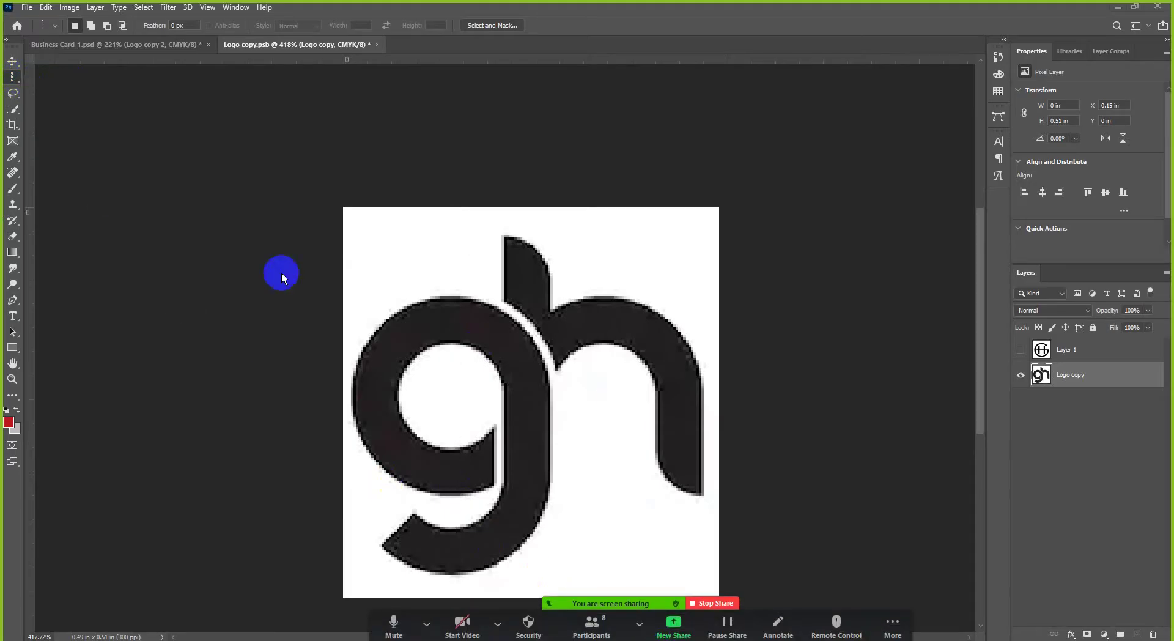
key(ctrl+z)
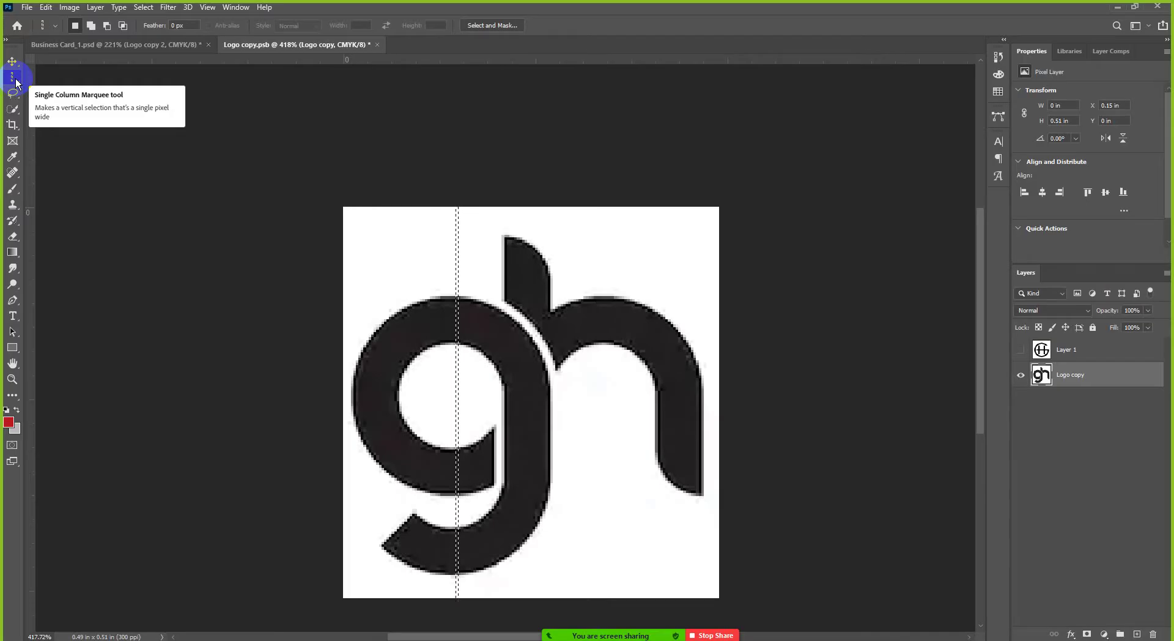
right_click(12, 77)
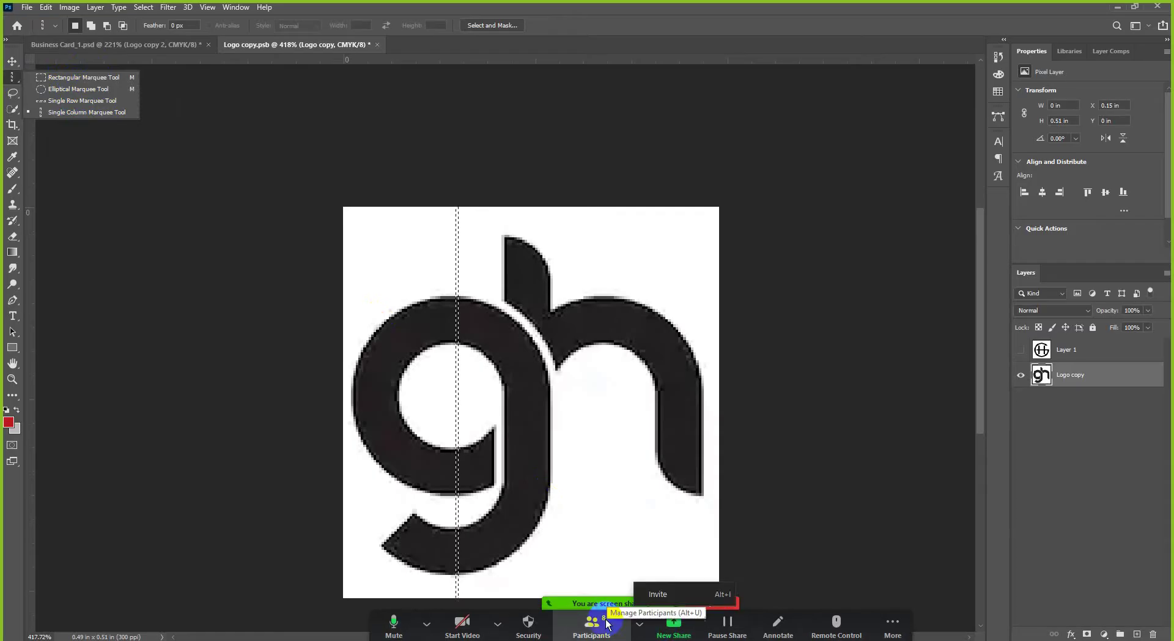
Open the meeting's participant list, place it beside the gh logo, and make it narrower and taller
click(591, 626)
drag(550, 212, 879, 125)
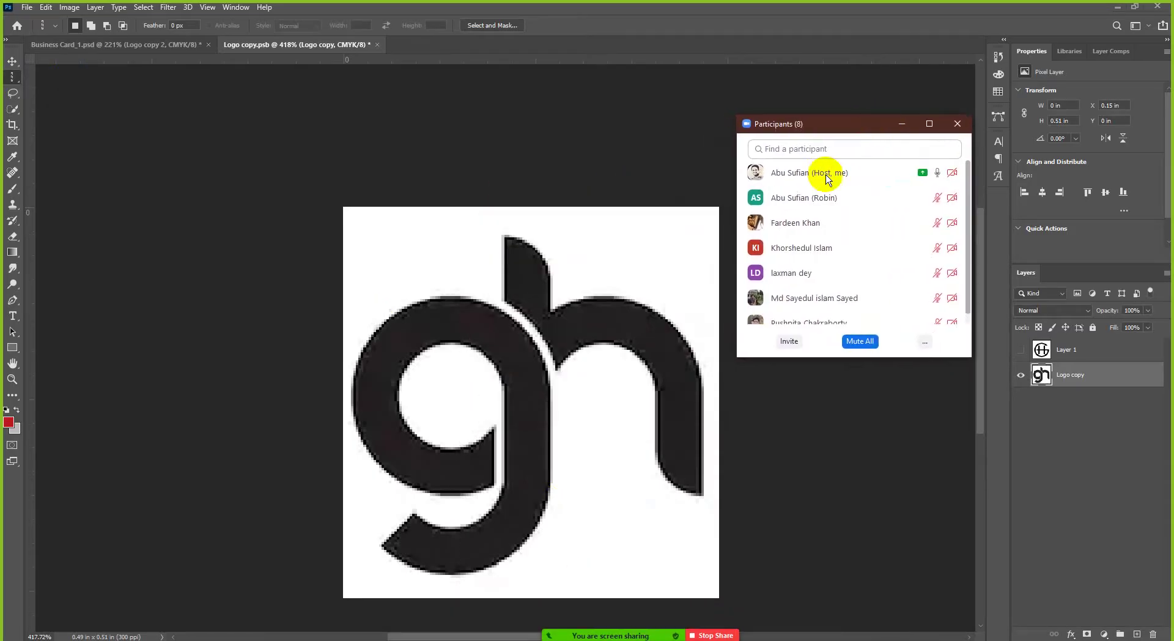
drag(733, 220, 795, 220)
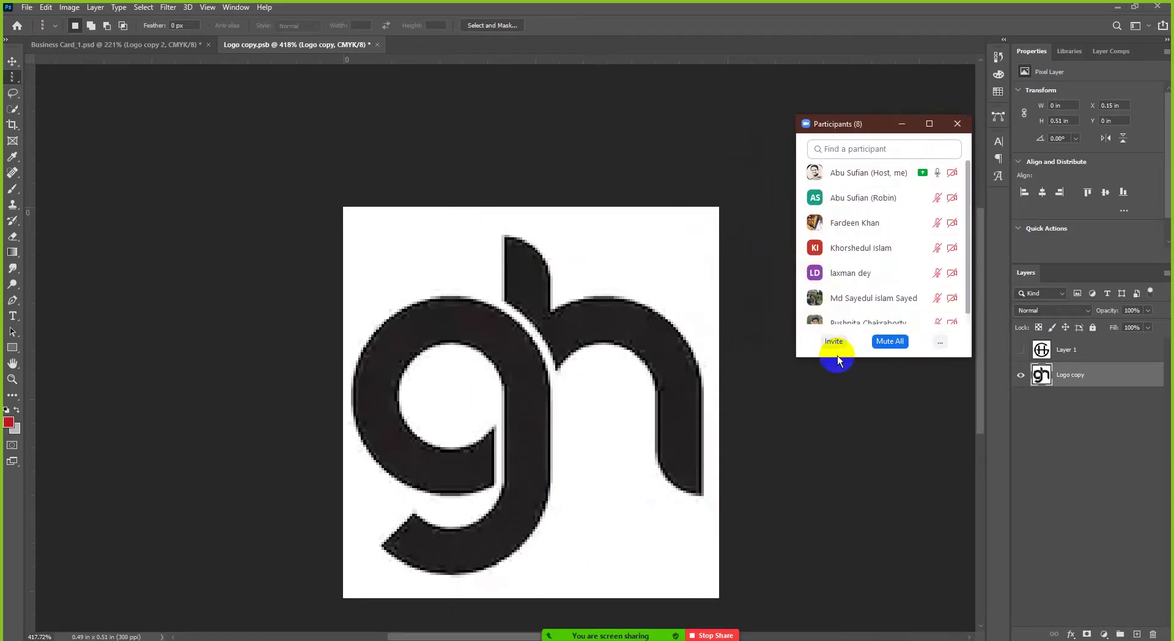
drag(834, 359, 838, 399)
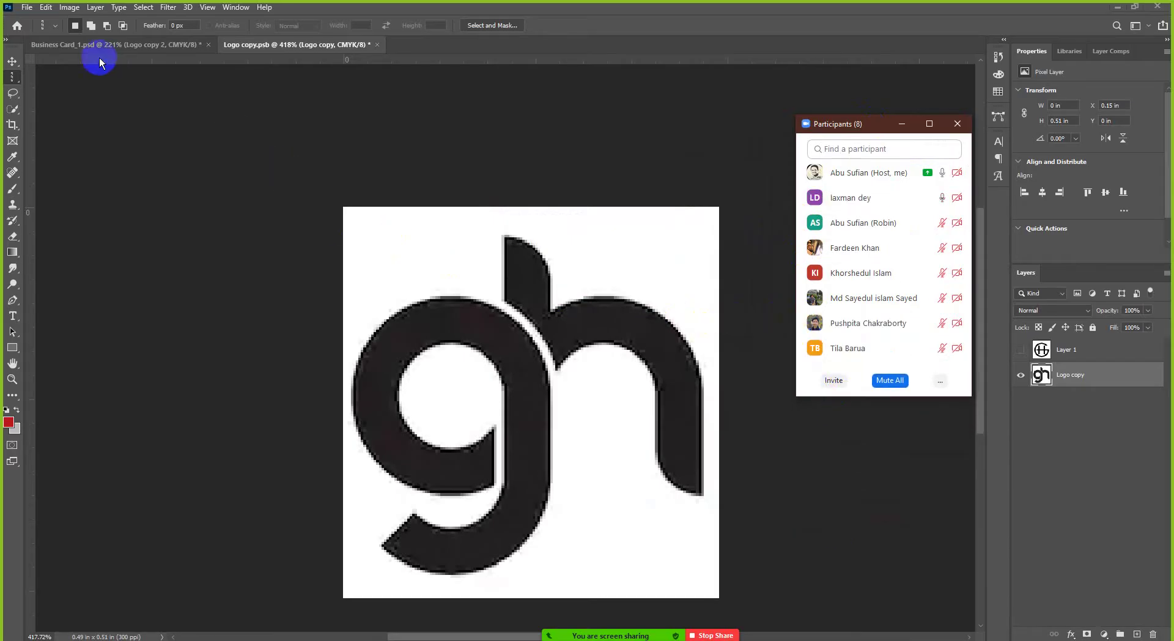
Select a single-pixel column through the h's stem at about X 0.22 in with the Single Column Marquee tool
click(15, 77)
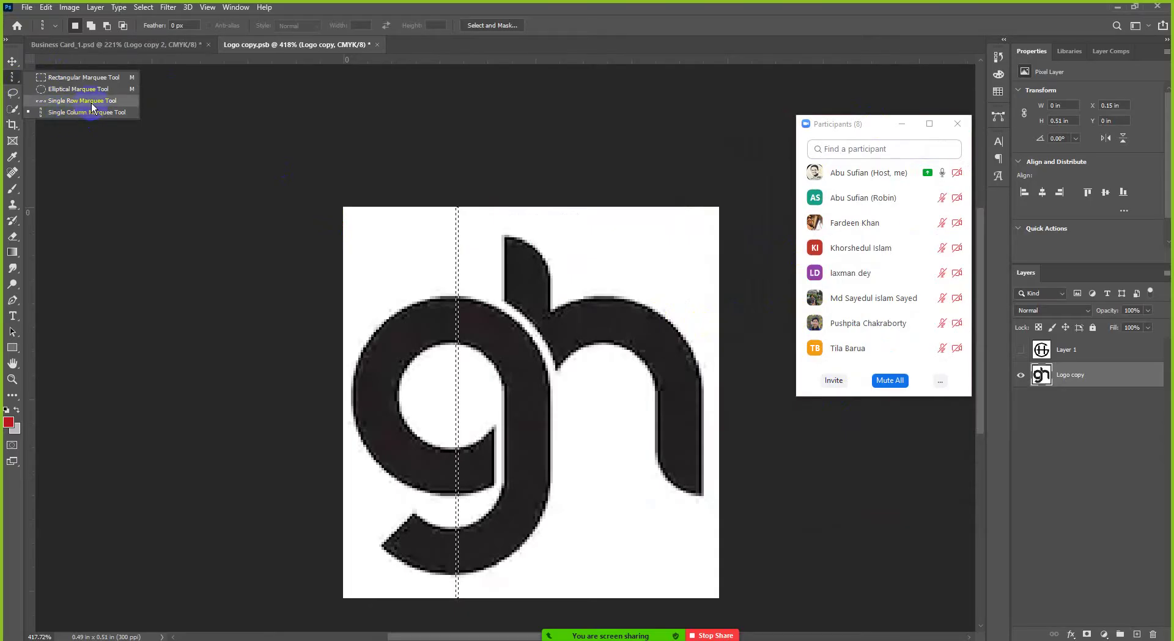
click(91, 102)
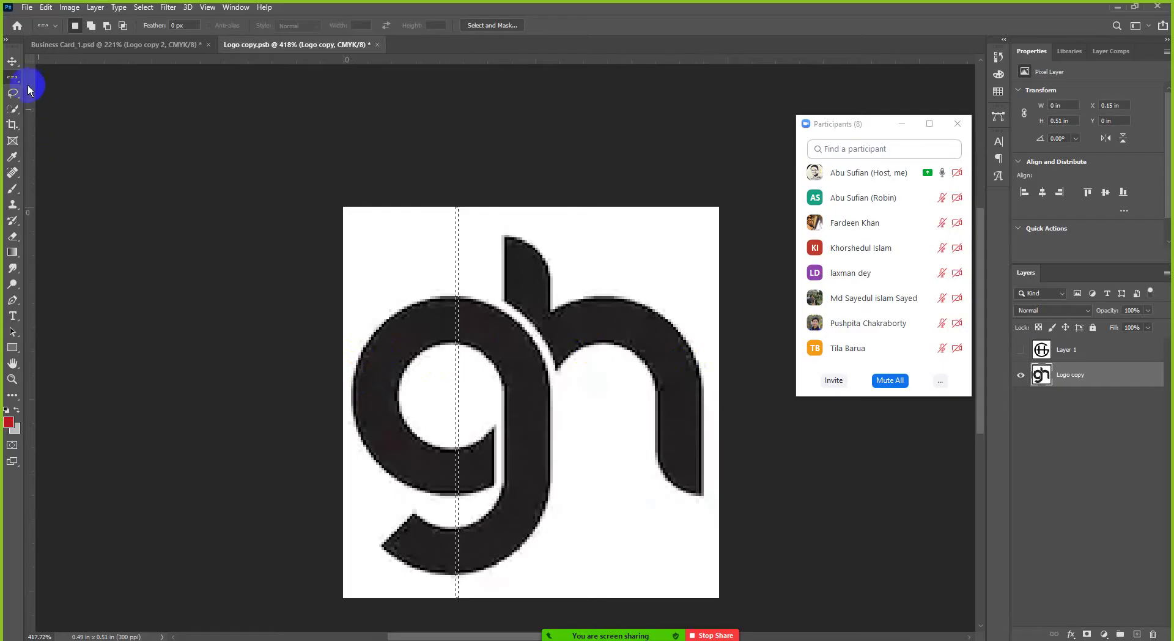
drag(18, 80, 49, 111)
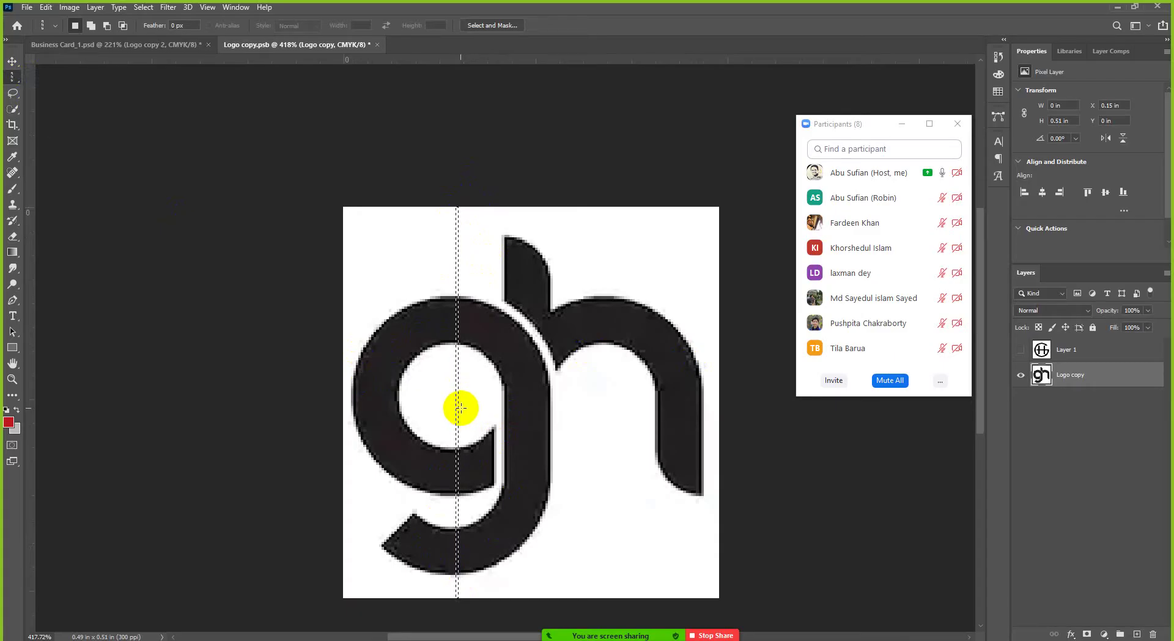
drag(460, 407, 511, 345)
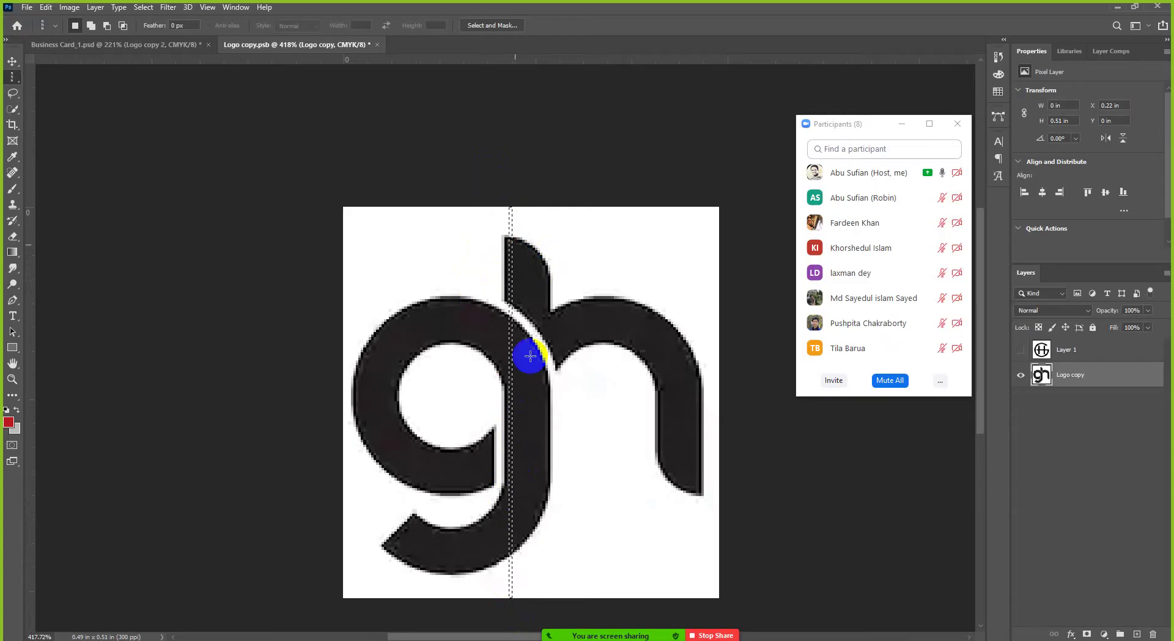
Examine the column selection's one-pixel width and place it again at about X 0.23 in
alt+scroll(503, 414, up, 3)
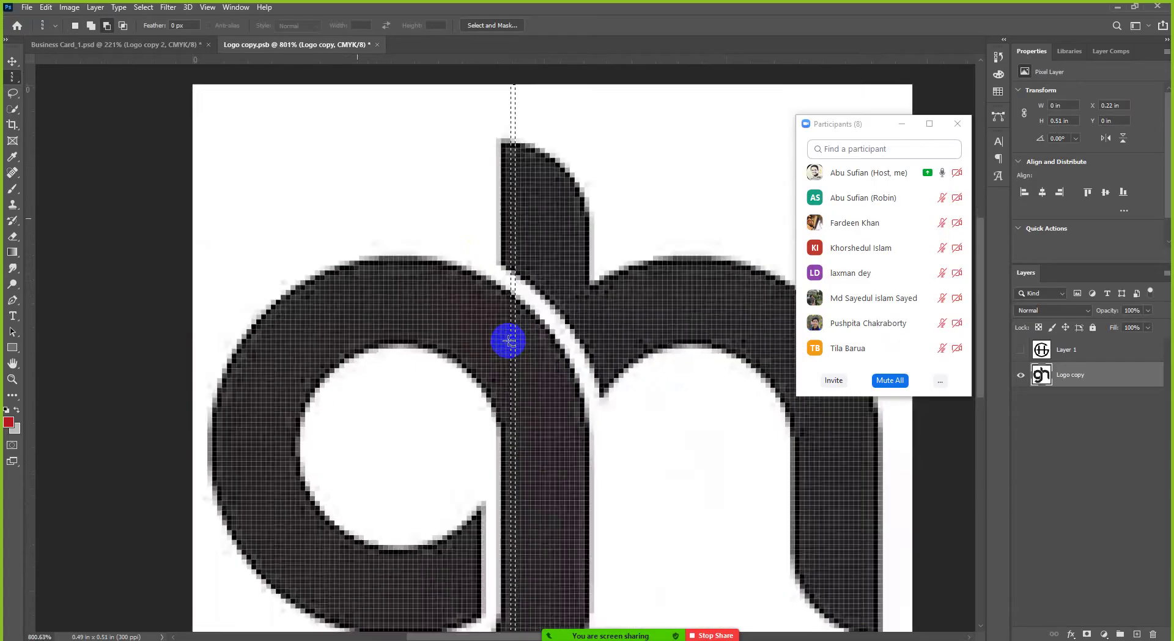
alt+scroll(519, 357, down, 3)
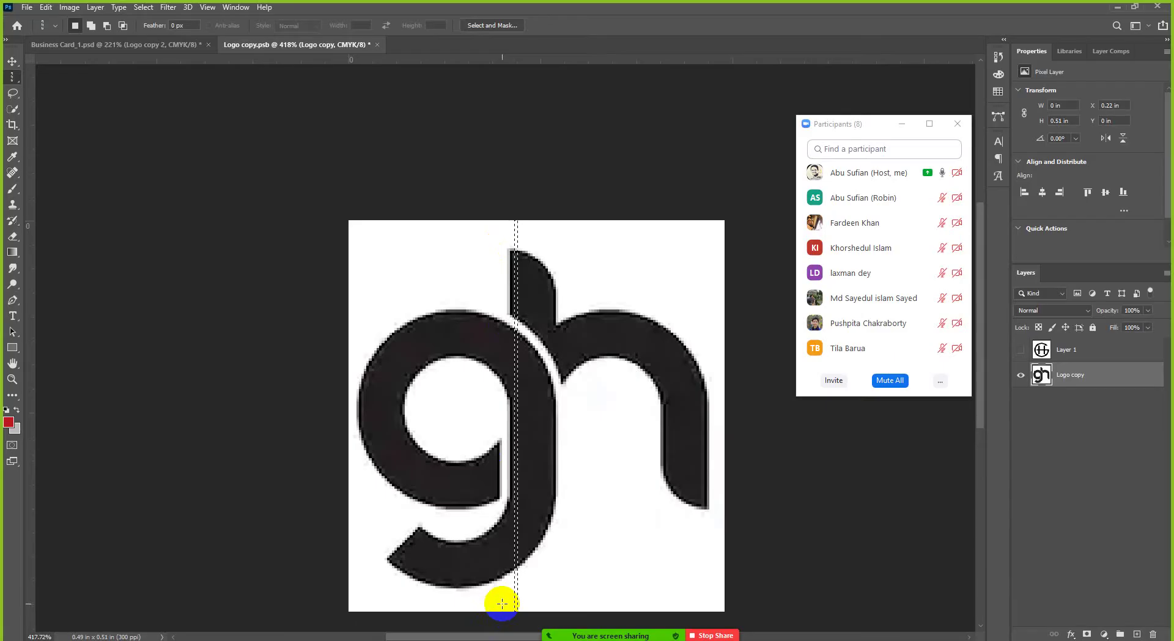
alt+scroll(515, 450, up, 8)
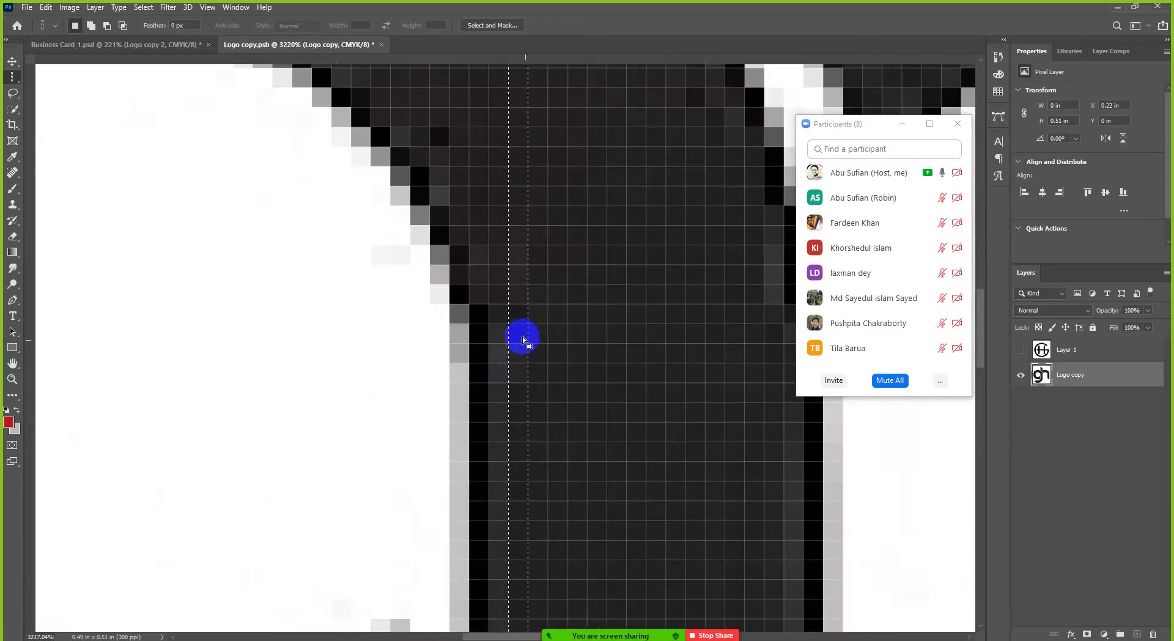
drag(520, 353, 678, 314)
alt+scroll(608, 322, down, 6)
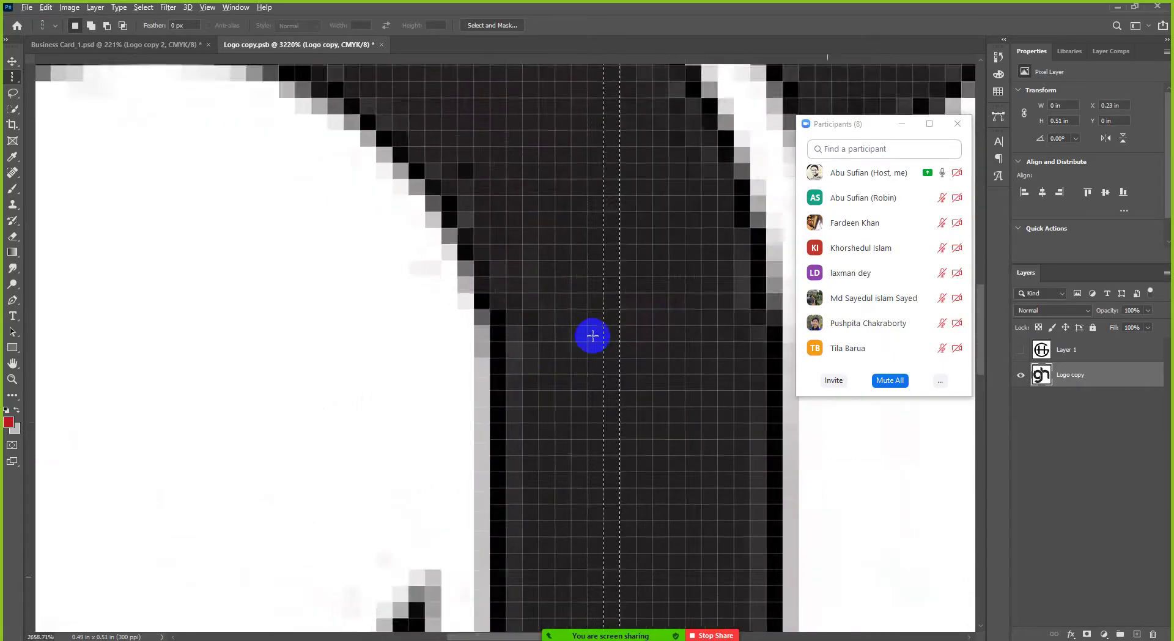
alt+scroll(591, 360, down, 1)
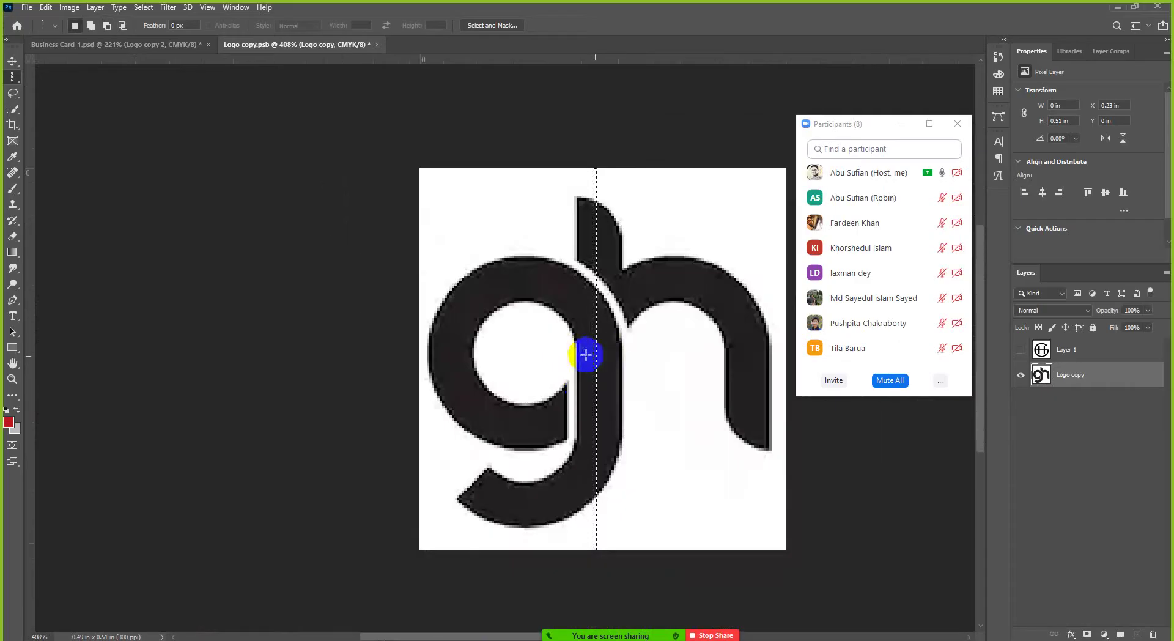
scroll(581, 379, up, 1)
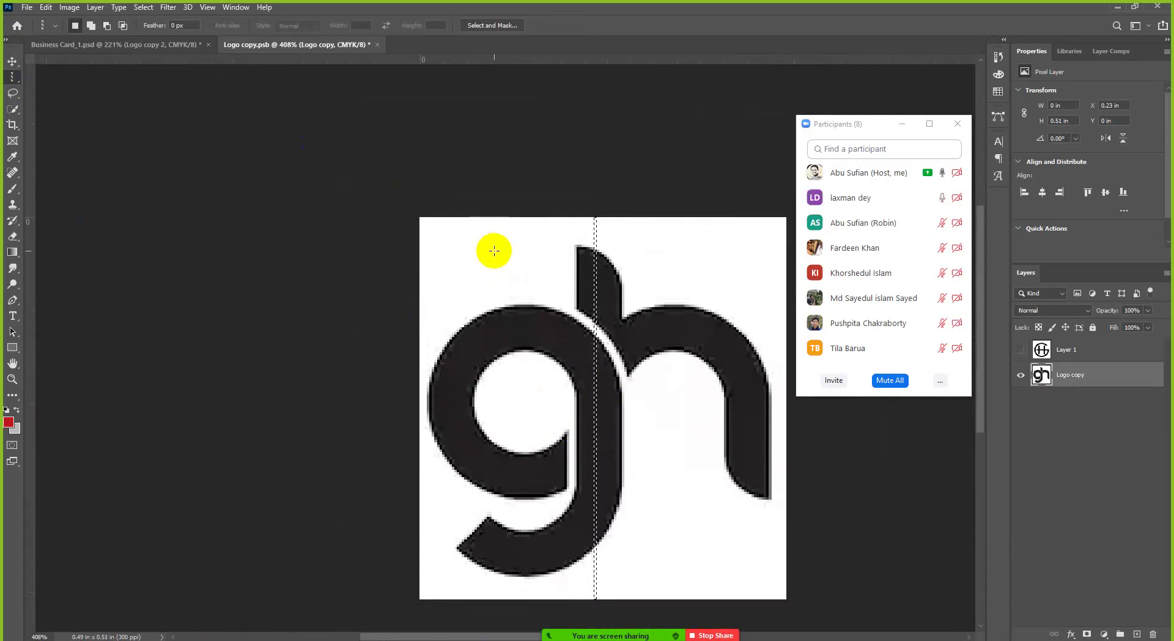
Admit the waiting participant to the meeting, and draw a freehand Lasso selection about 0.48 by 0.48 in around the gh logo
click(13, 93)
drag(18, 97, 60, 94)
scroll(119, 222, down, 3)
scroll(418, 297, up, 3)
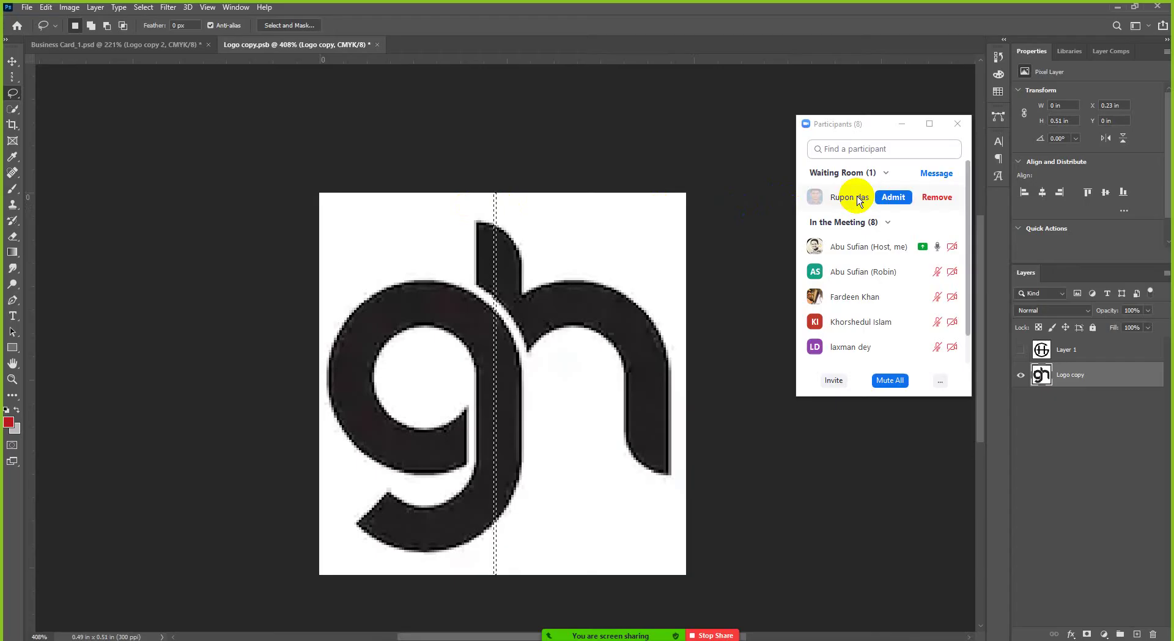
click(892, 197)
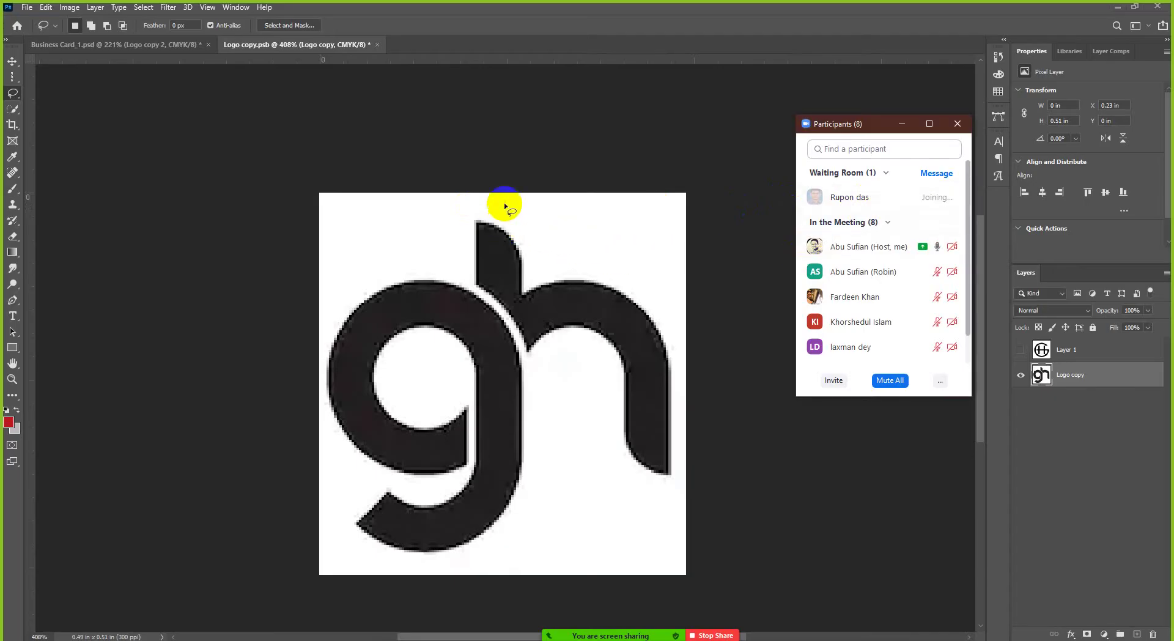
click(468, 213)
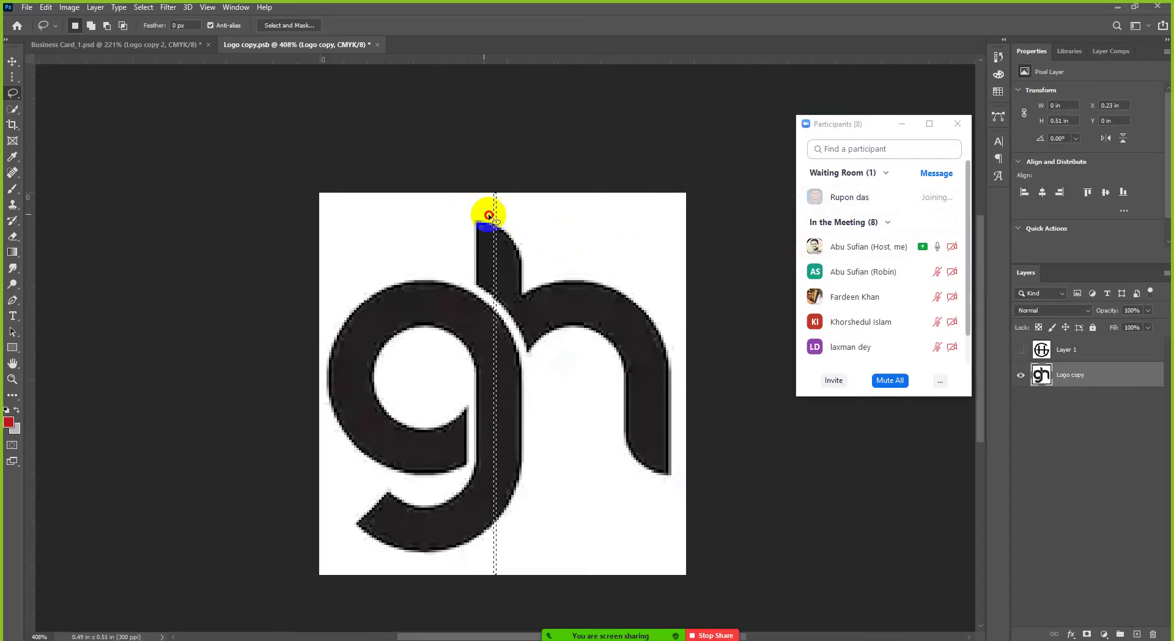
mouse_move(482, 211)
mouse_down()
mouse_move(511, 218)
mouse_move(542, 256)
mouse_move(630, 273)
mouse_move(659, 294)
mouse_move(678, 370)
mouse_move(676, 471)
mouse_move(640, 487)
mouse_move(607, 434)
mouse_move(592, 360)
mouse_move(557, 339)
mouse_move(543, 361)
mouse_move(527, 508)
mouse_move(483, 556)
mouse_move(422, 566)
mouse_move(361, 550)
mouse_move(360, 472)
mouse_move(319, 398)
mouse_move(338, 290)
mouse_move(385, 259)
mouse_move(446, 256)
mouse_move(464, 246)
mouse_move(469, 209)
mouse_move(485, 216)
mouse_up()
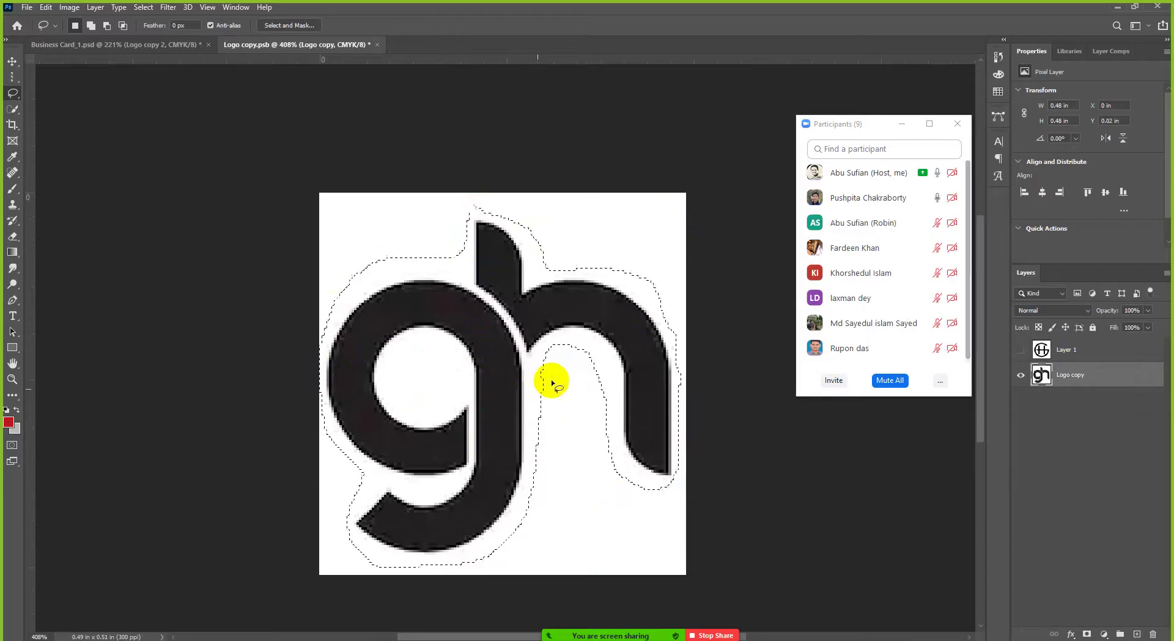
Mute the newly admitted participant in the meeting and look through the rest of the participant list
mouse_move(465, 194)
mouse_down()
mouse_move(53, 104)
mouse_move(184, 178)
mouse_move(459, 222)
mouse_move(468, 244)
mouse_move(469, 206)
mouse_move(523, 224)
mouse_move(533, 276)
mouse_move(542, 265)
mouse_move(516, 228)
mouse_move(543, 266)
mouse_up()
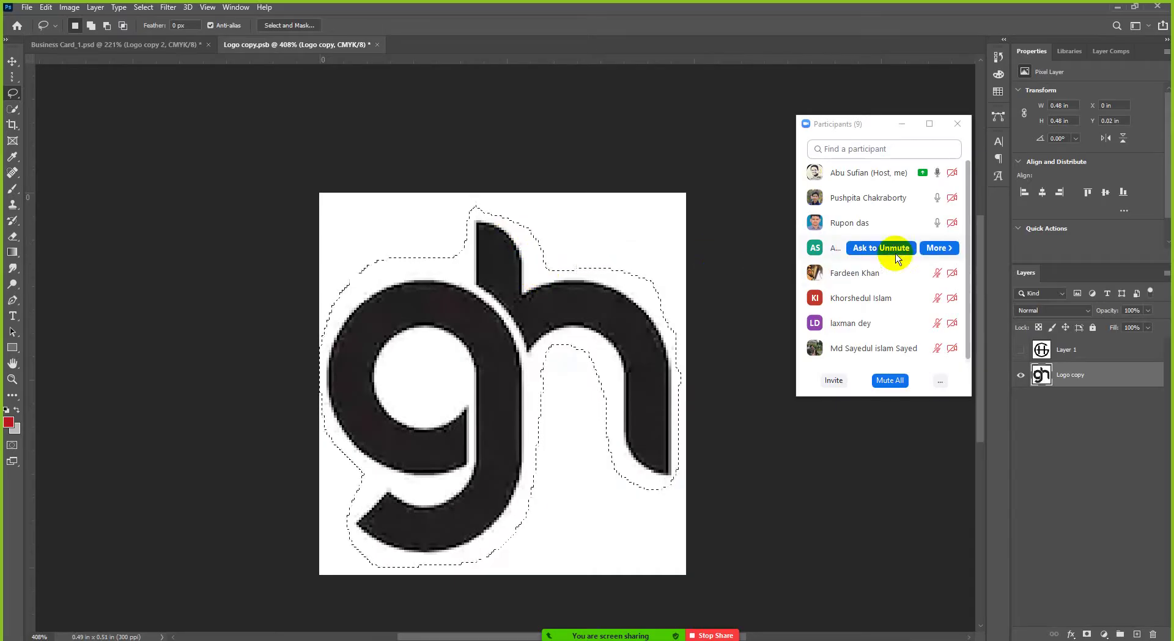
mouse_move(886, 288)
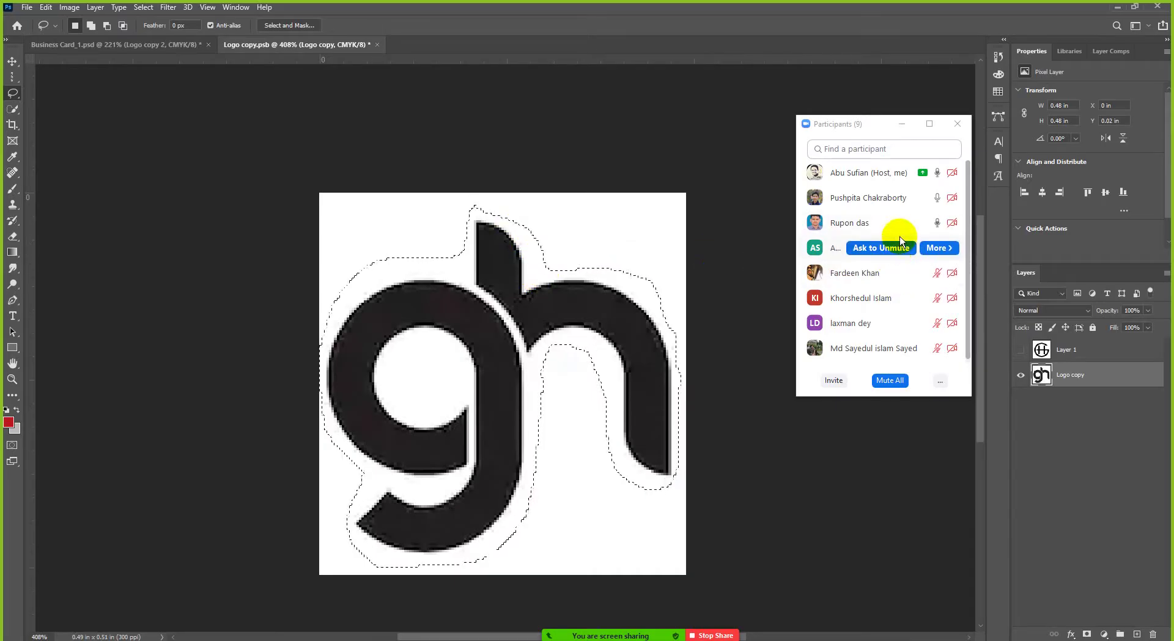
mouse_move(903, 232)
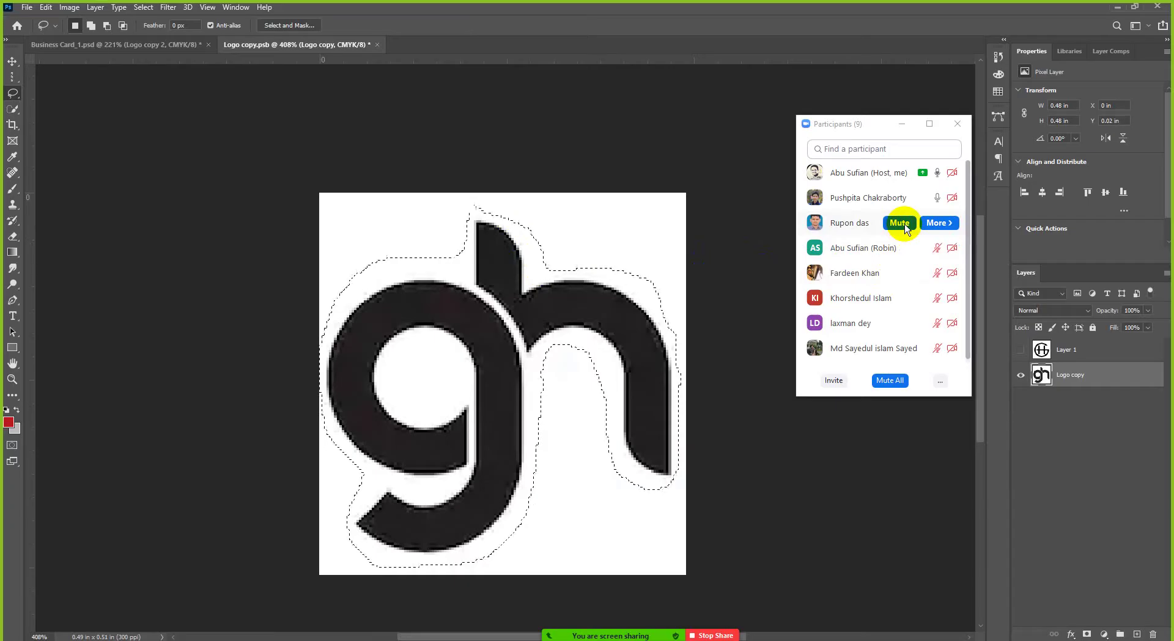
click(904, 229)
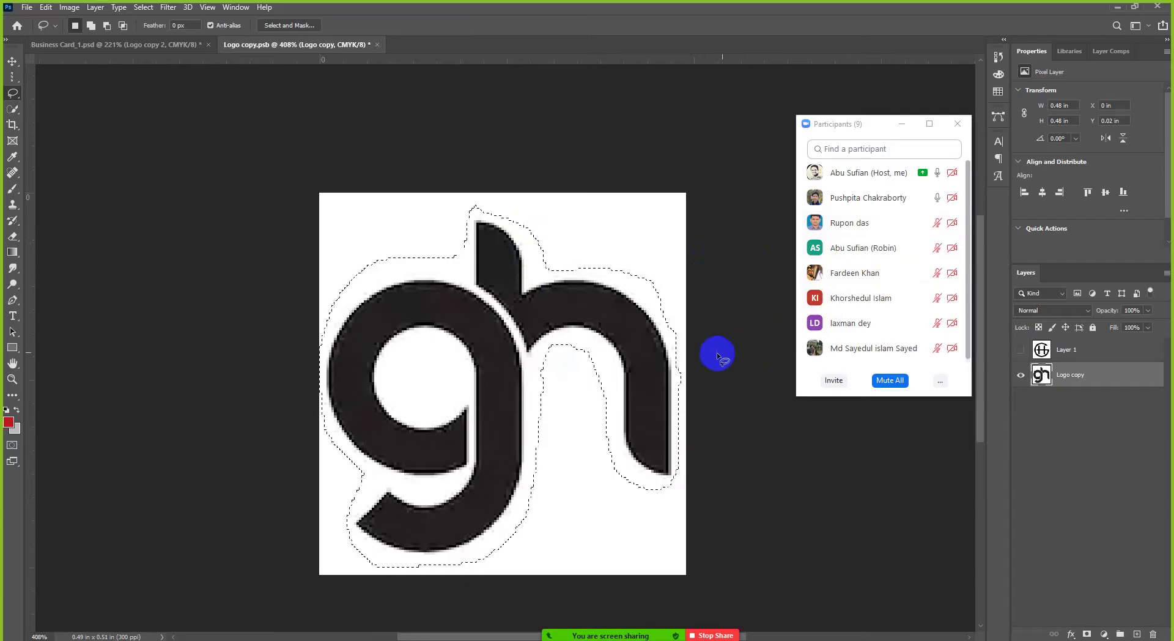
mouse_move(837, 257)
scroll(837, 257, down, 1)
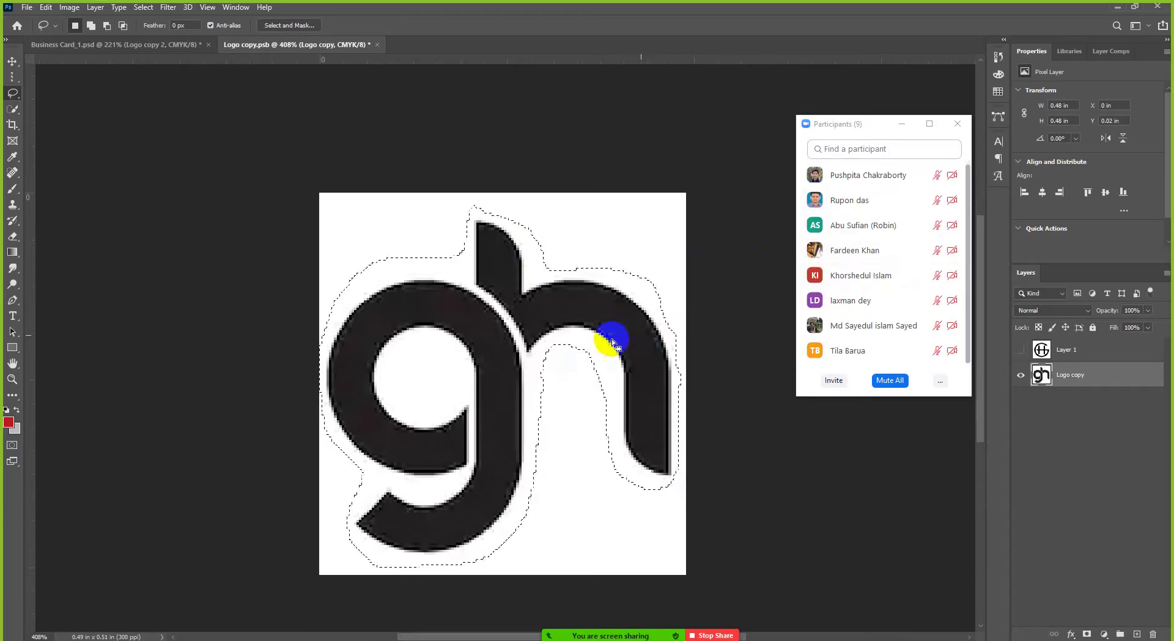
scroll(561, 341, up, 1)
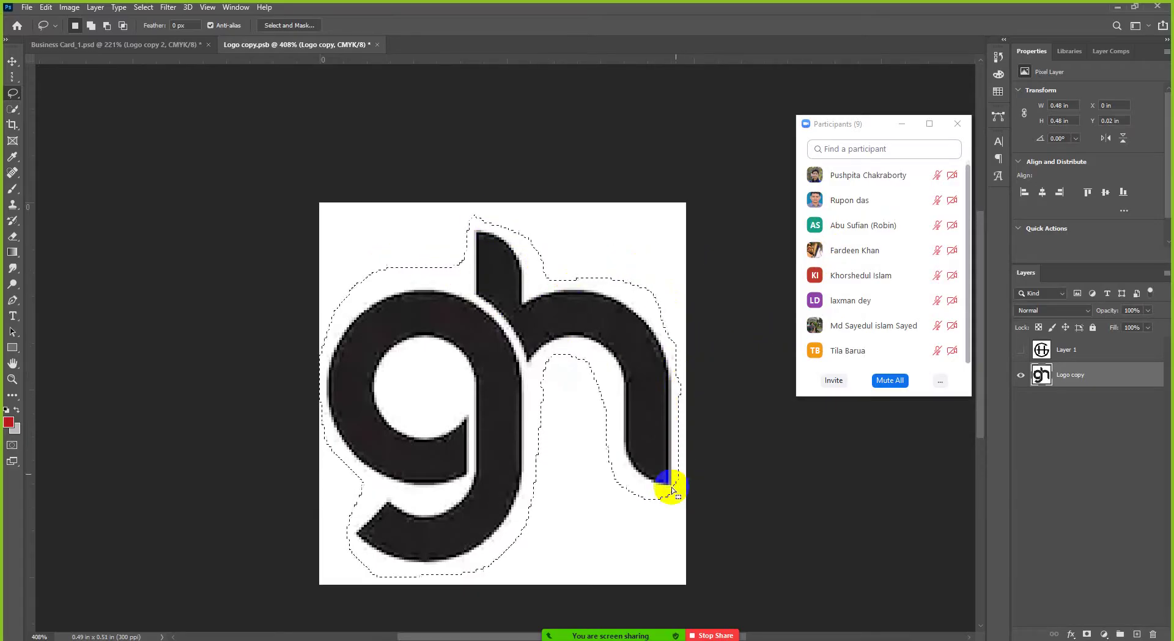
mouse_move(581, 364)
mouse_down()
mouse_move(509, 427)
mouse_move(511, 530)
mouse_move(424, 591)
mouse_move(375, 581)
mouse_move(336, 536)
mouse_up()
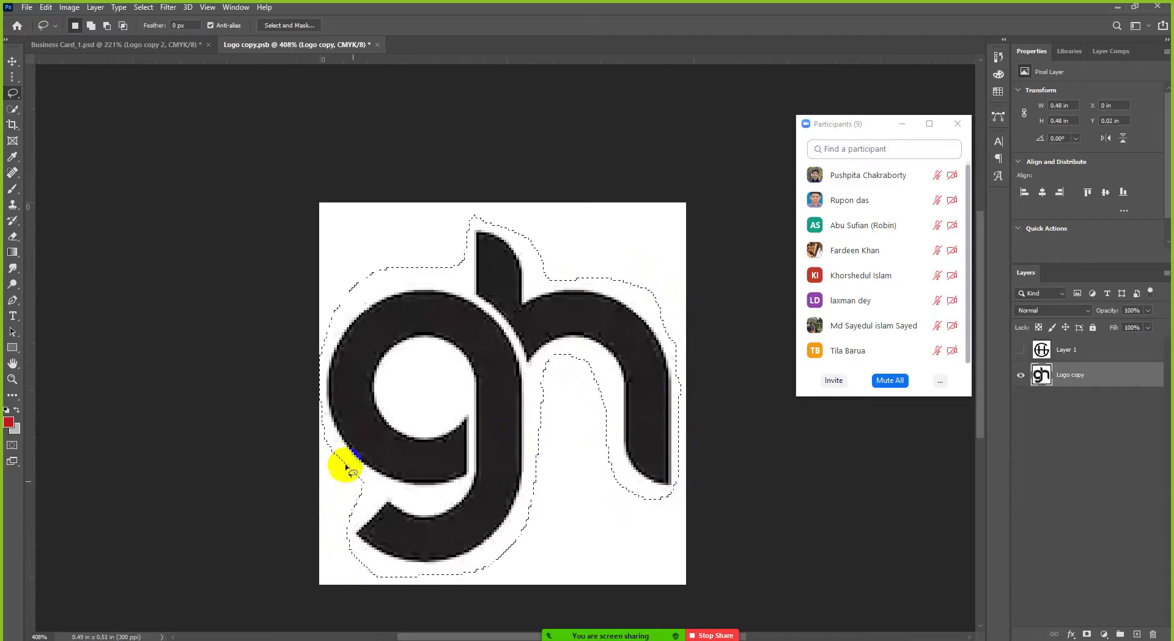
mouse_move(341, 466)
mouse_down()
mouse_move(314, 413)
mouse_move(331, 310)
mouse_move(398, 266)
mouse_move(462, 257)
mouse_move(467, 223)
mouse_move(481, 215)
mouse_move(532, 244)
mouse_move(547, 282)
mouse_move(585, 269)
mouse_move(630, 275)
mouse_move(675, 379)
mouse_move(676, 418)
mouse_move(642, 502)
mouse_up()
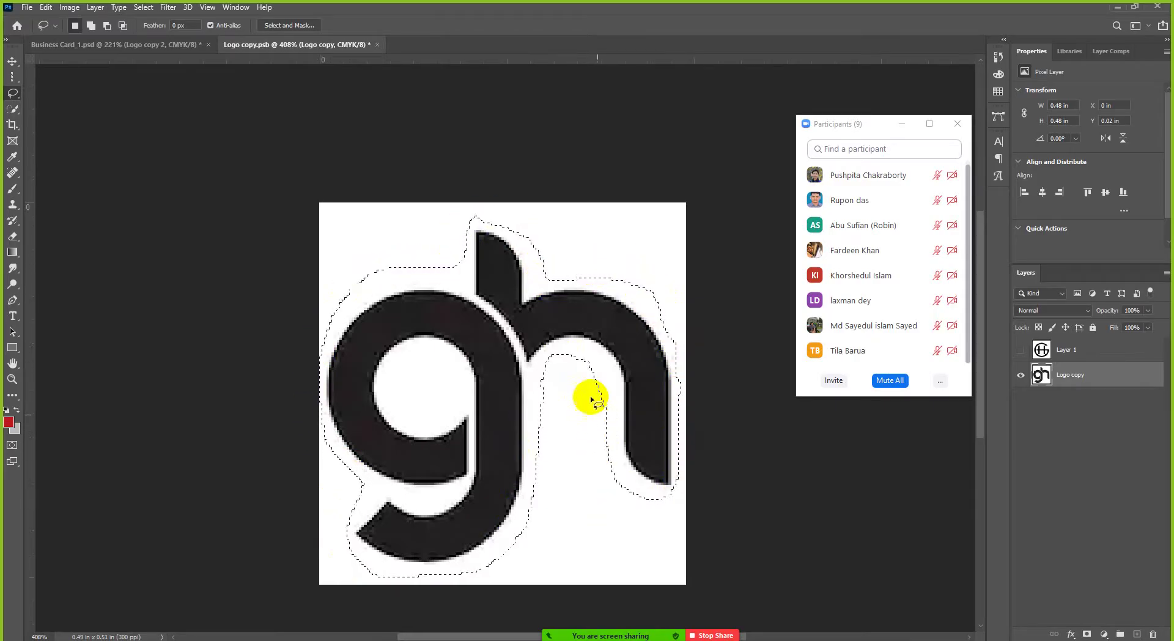
drag(489, 270, 568, 282)
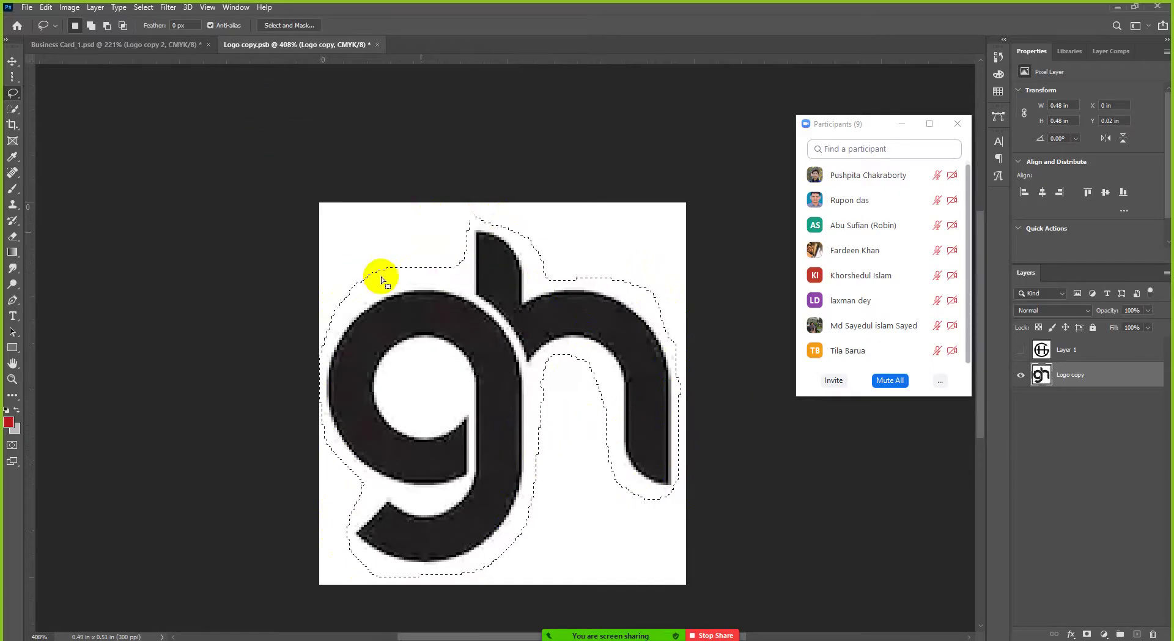
drag(357, 343, 441, 353)
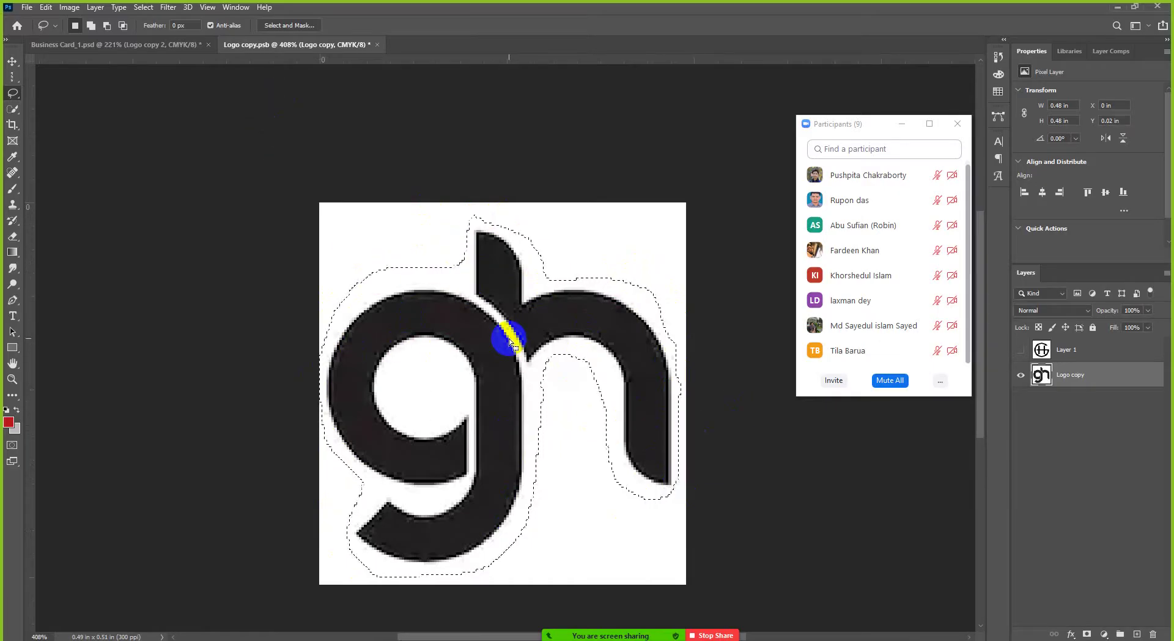
drag(540, 338, 587, 348)
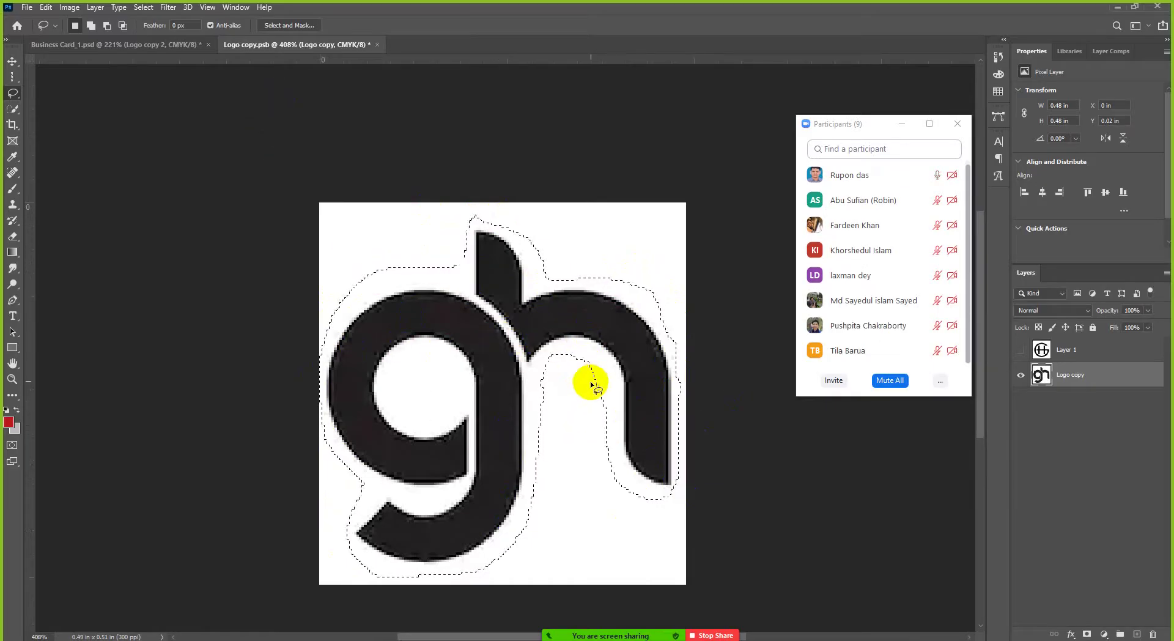
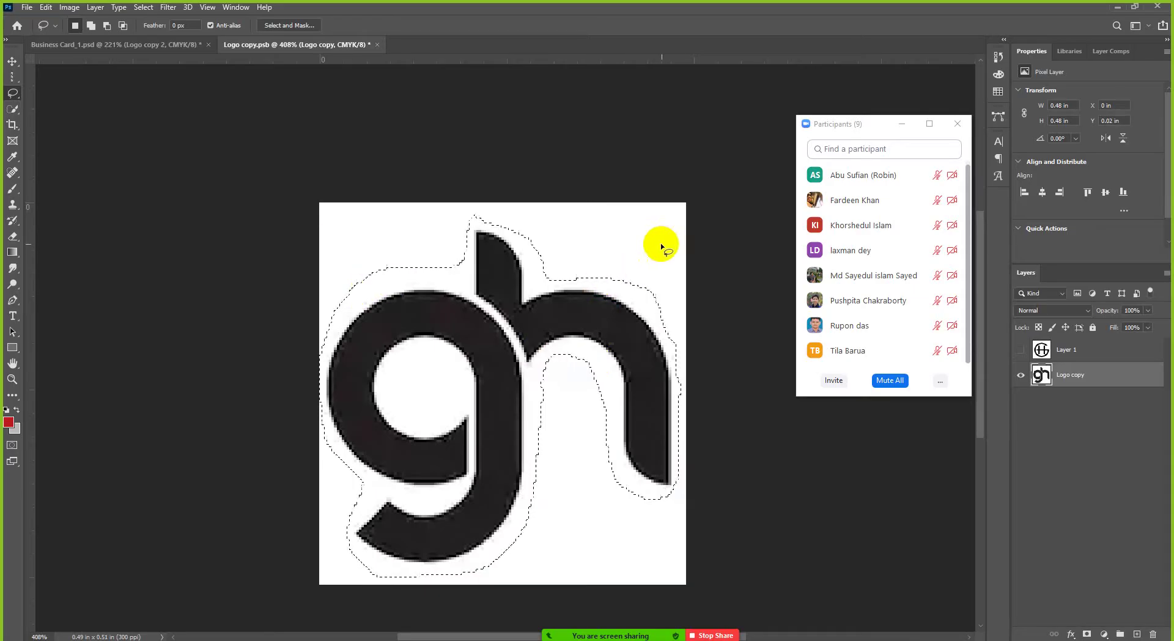
Make the meeting's participant list taller so that it has room for every attendee
mouse_move(852, 200)
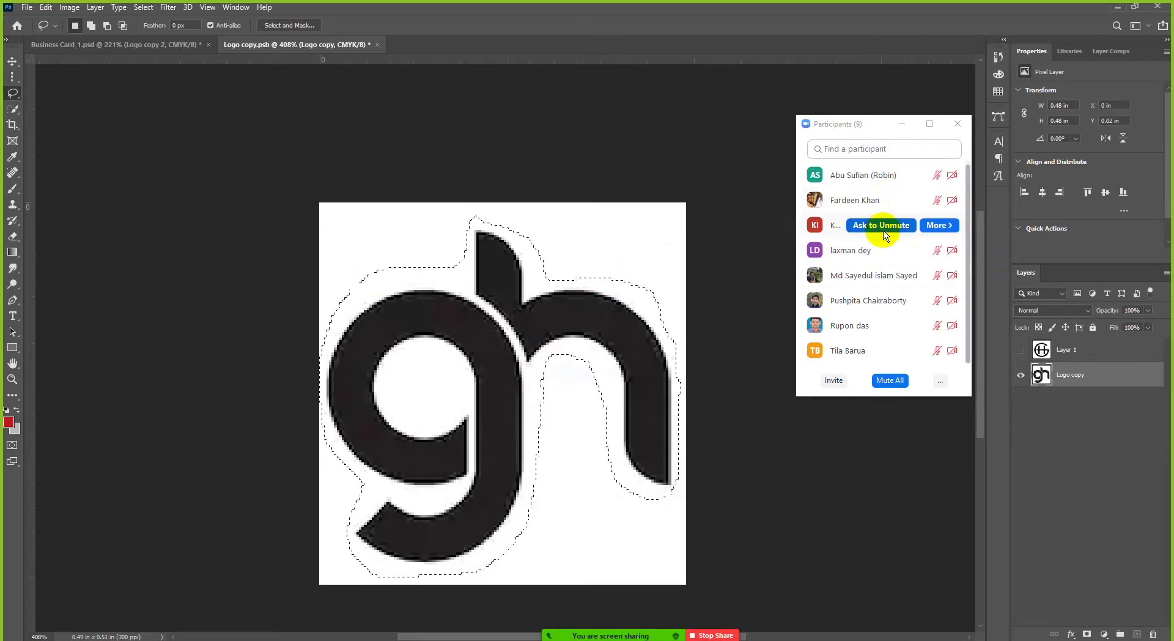
drag(852, 395, 856, 474)
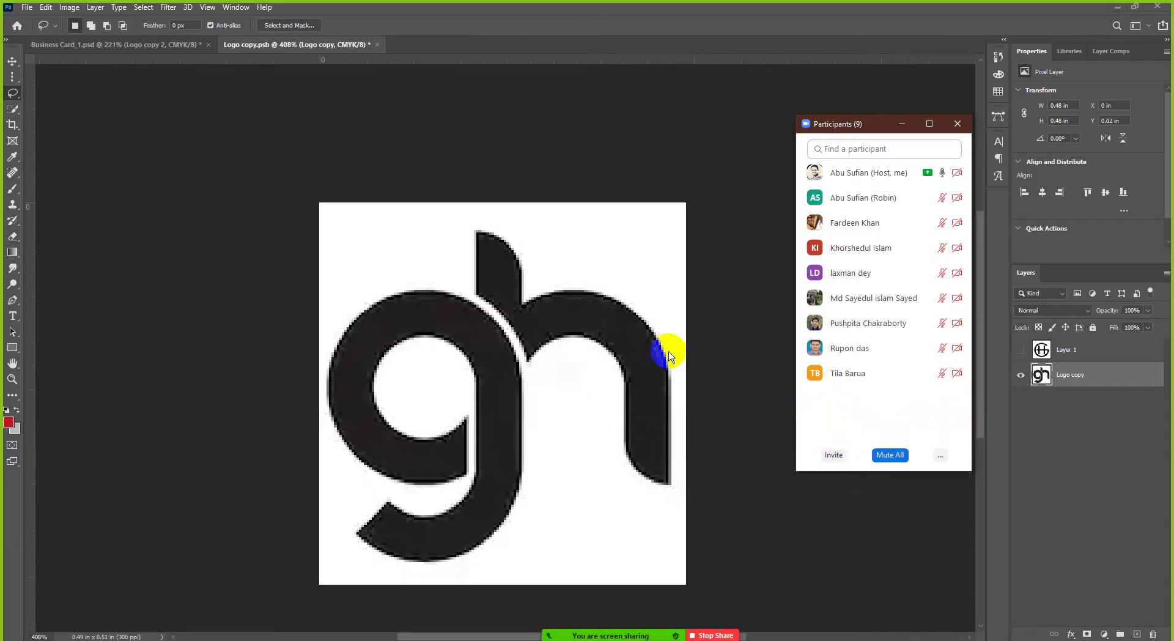
drag(668, 356, 582, 289)
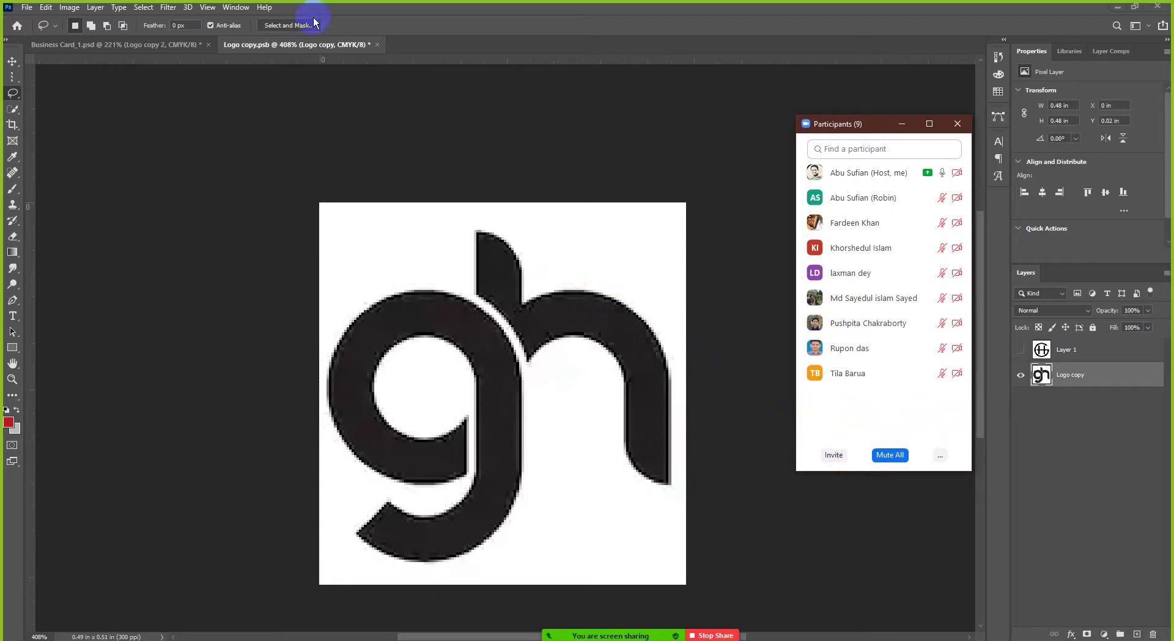
drag(454, 327, 455, 330)
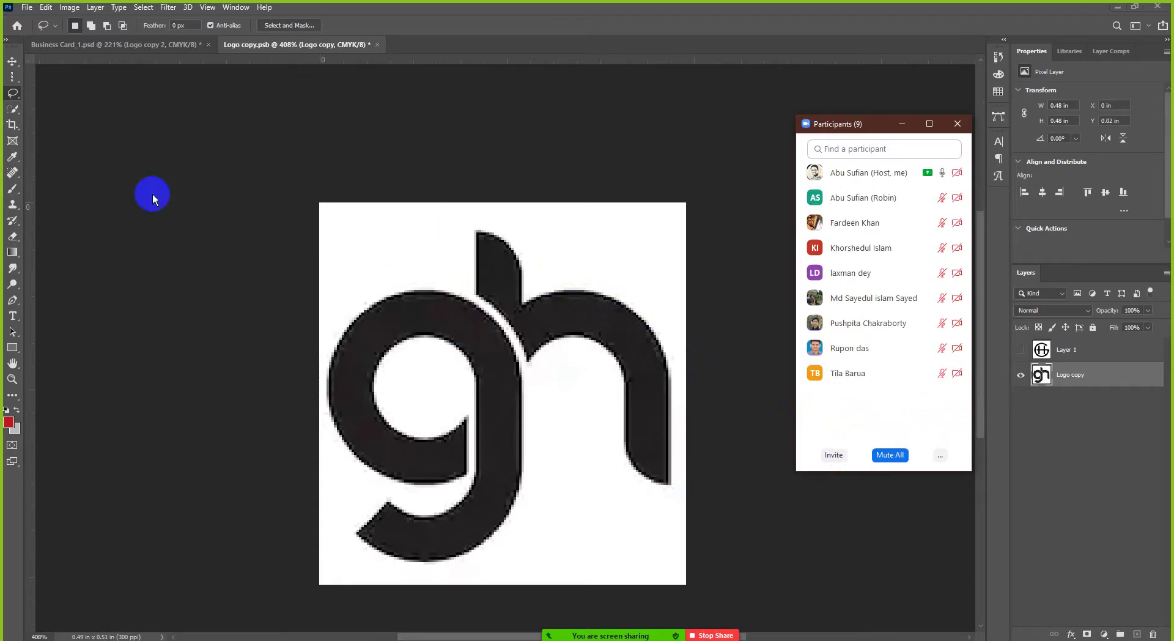
Clear the freehand selection around the gh logo and switch to the Polygonal Lasso tool
click(285, 52)
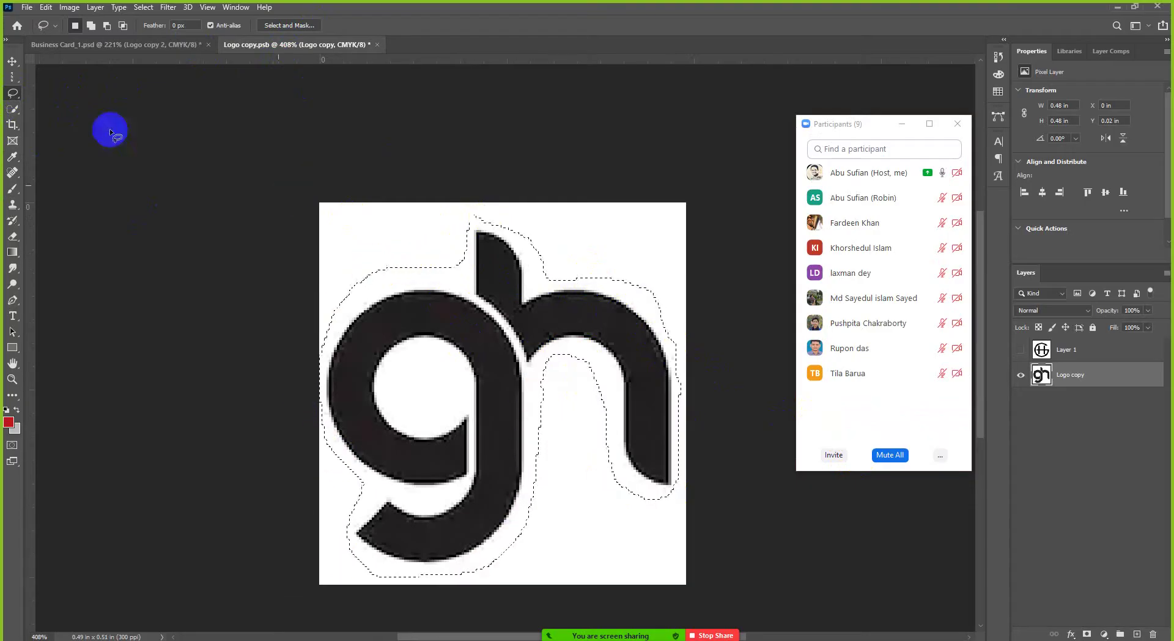
click(11, 95)
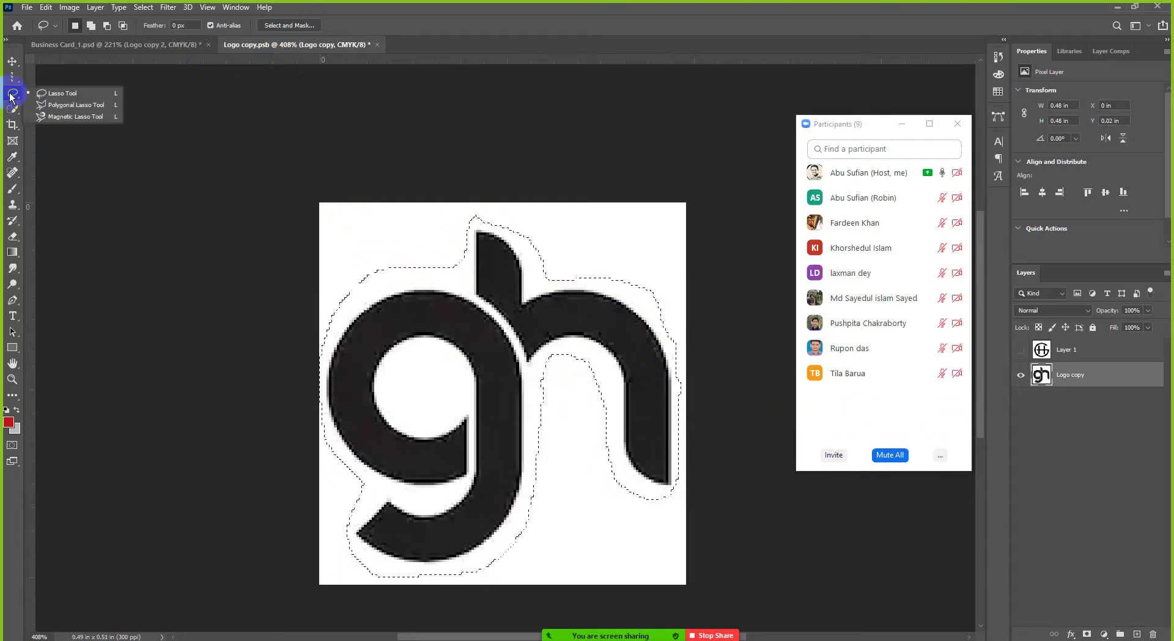
right_click(458, 270)
click(483, 274)
drag(20, 101, 64, 105)
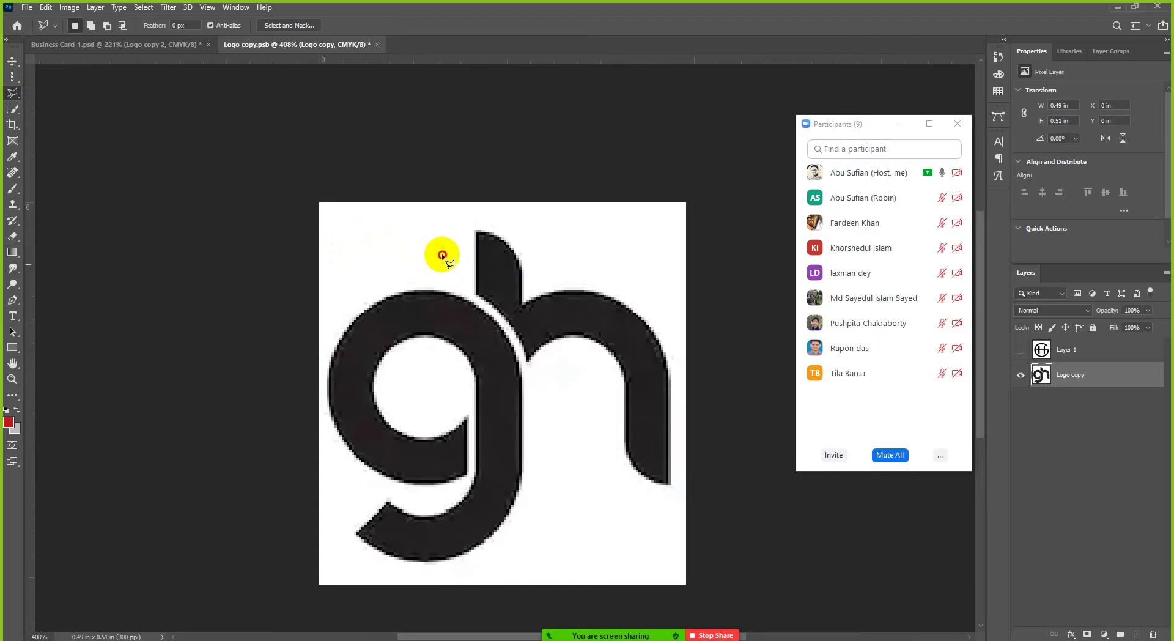
Outline the whole gh logo with straight segments, starting above the h's stem, as a closed Polygonal Lasso selection about 0.49 by 0.47 in
click(472, 221)
click(505, 216)
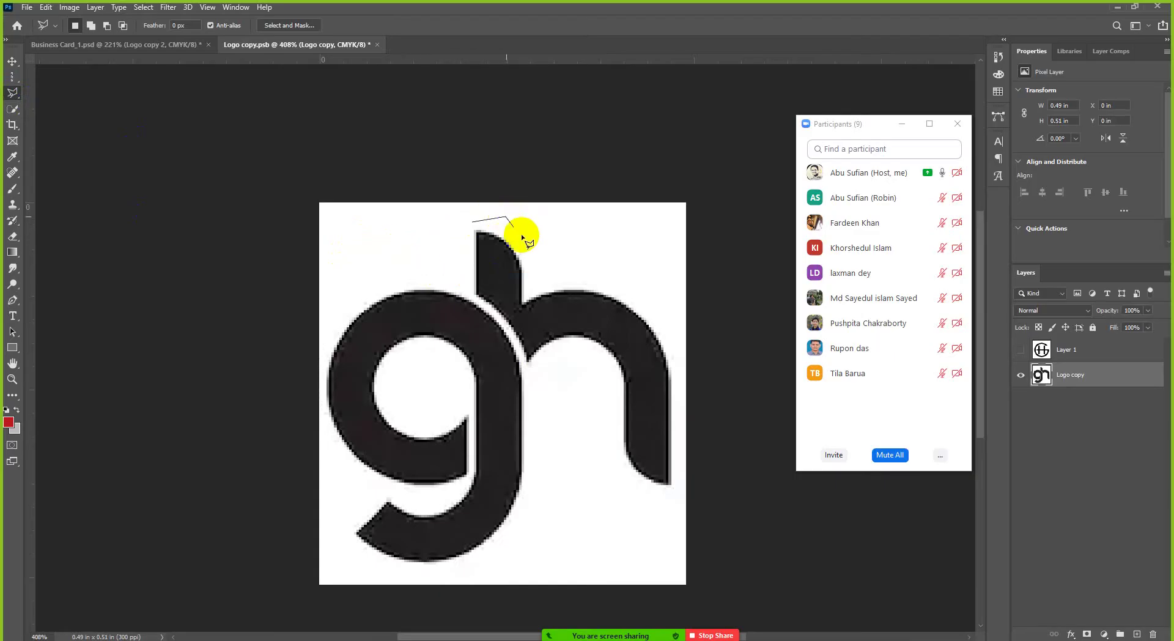
click(532, 271)
click(563, 283)
click(623, 283)
click(670, 327)
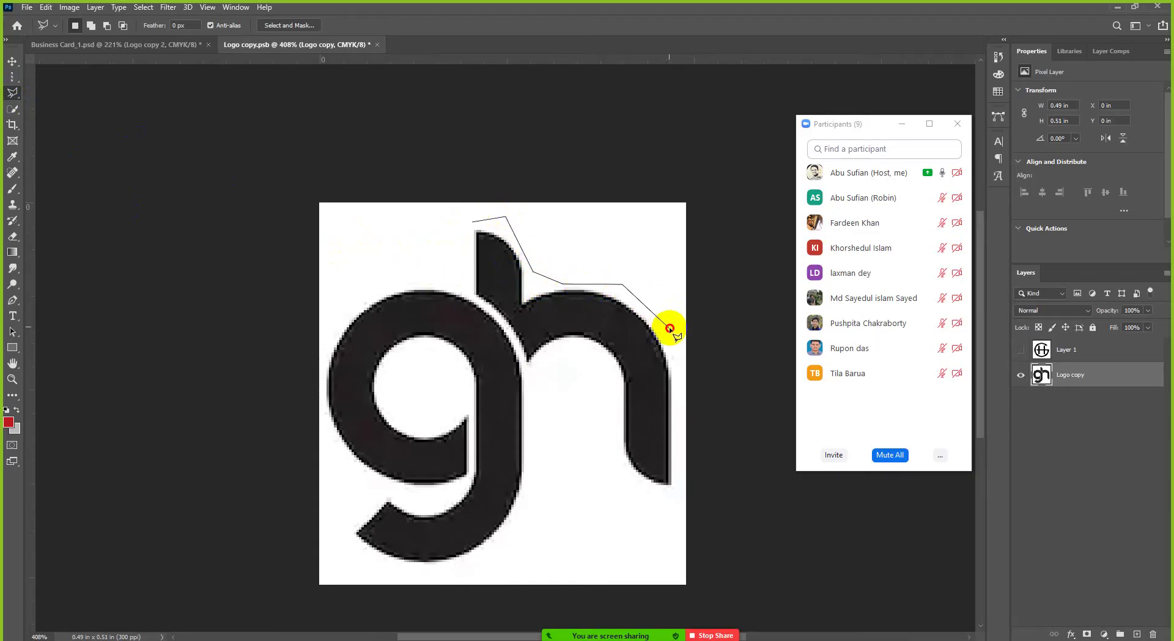
click(681, 384)
click(679, 491)
click(615, 470)
click(613, 367)
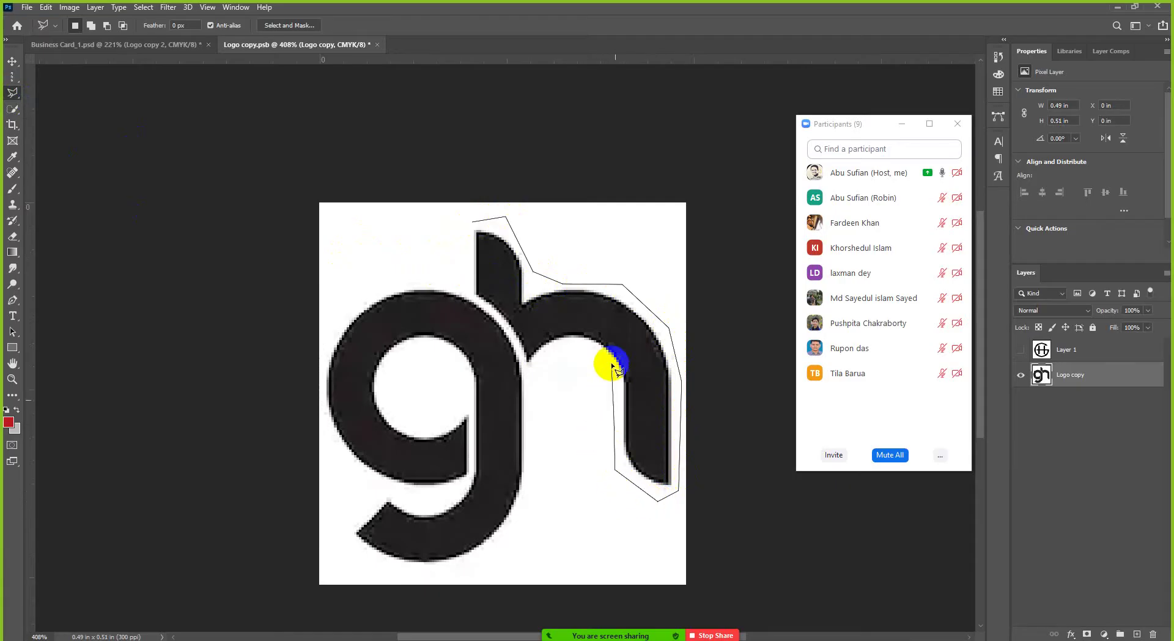
click(607, 357)
click(583, 345)
click(558, 347)
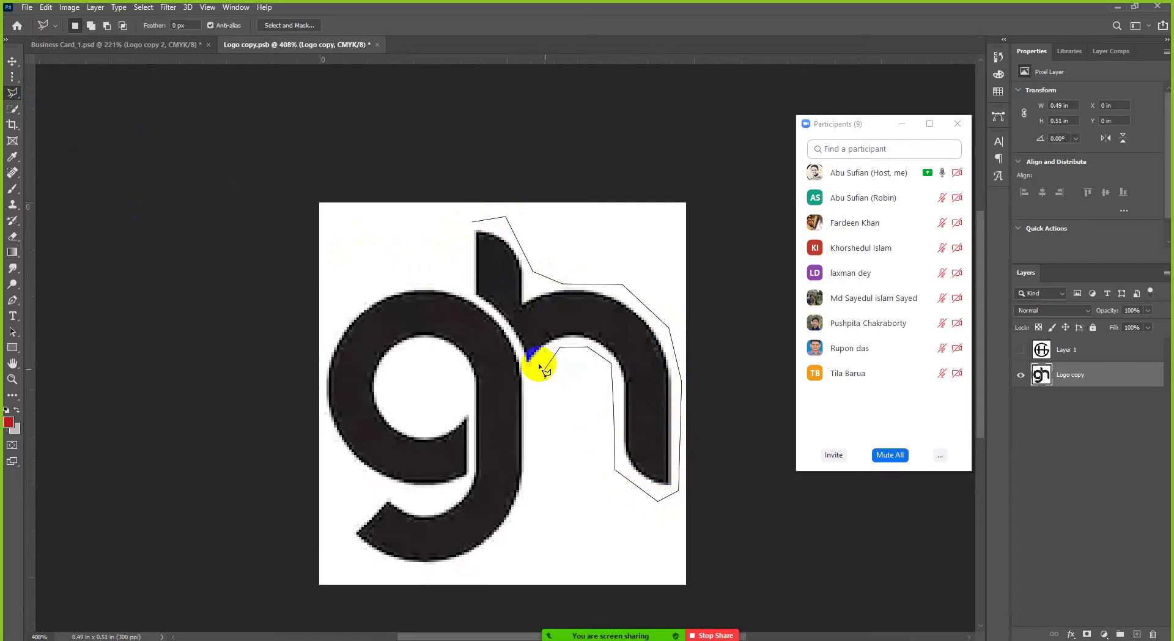
click(536, 368)
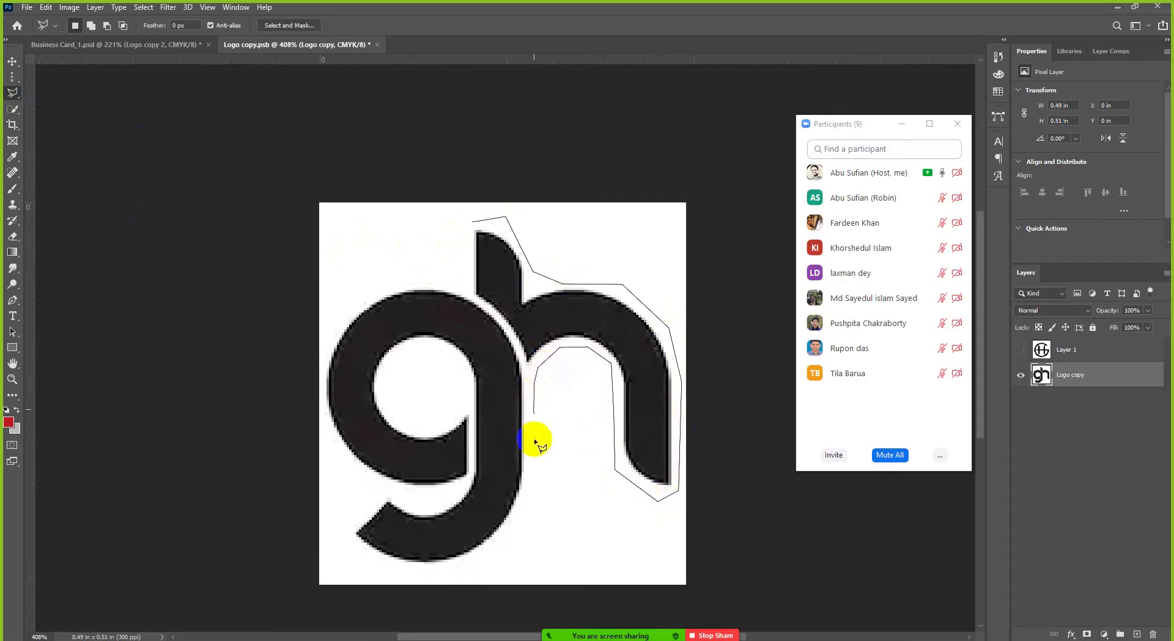
click(524, 516)
click(492, 543)
click(463, 564)
click(393, 567)
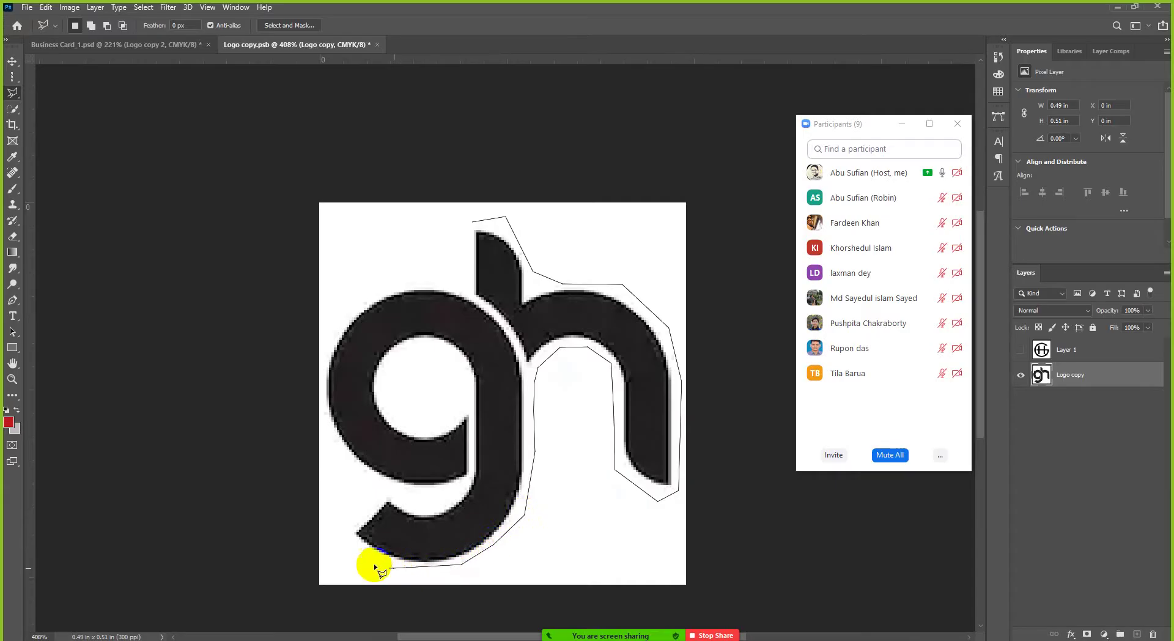
click(344, 526)
click(377, 493)
click(355, 468)
click(327, 435)
click(319, 396)
click(323, 349)
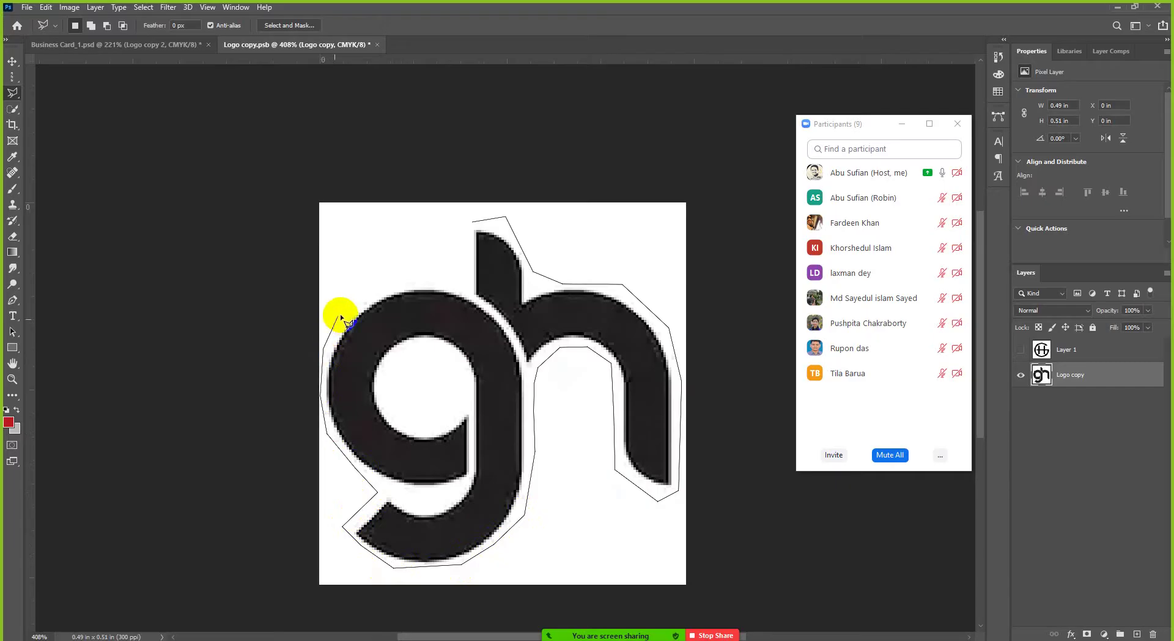
click(351, 307)
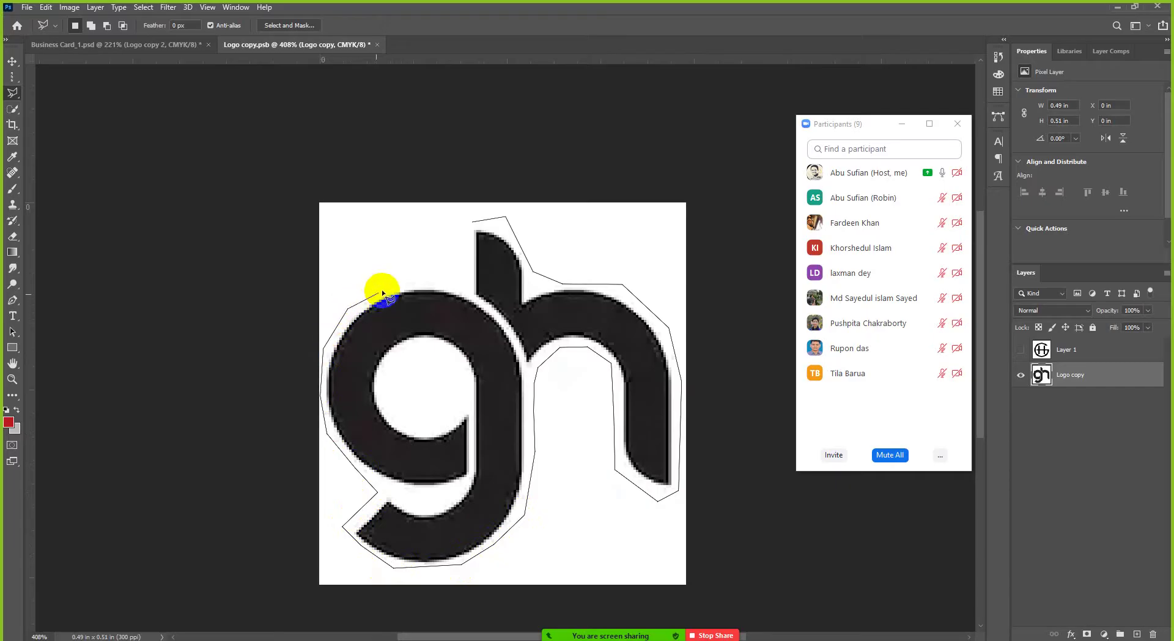
click(422, 279)
click(465, 284)
click(473, 224)
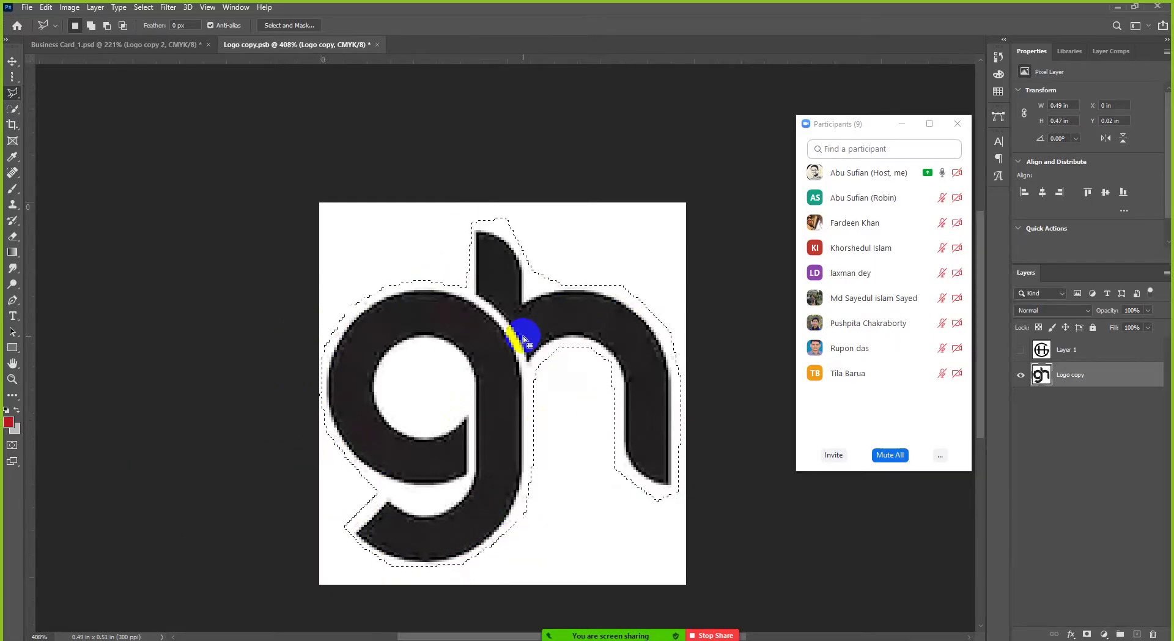
Trace the gh logo's edges with the Magnetic Lasso and close the outline into a selection about 0.45 by 0.46 in
mouse_move(12, 93)
mouse_down()
mouse_move(59, 127)
mouse_move(68, 116)
mouse_up()
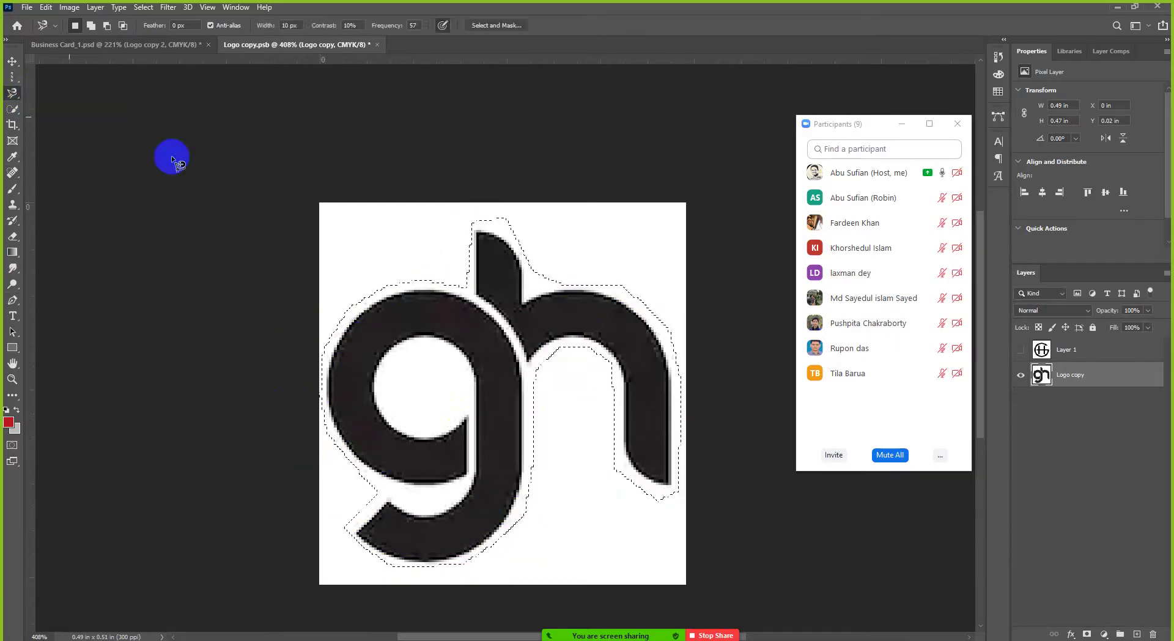
click(432, 242)
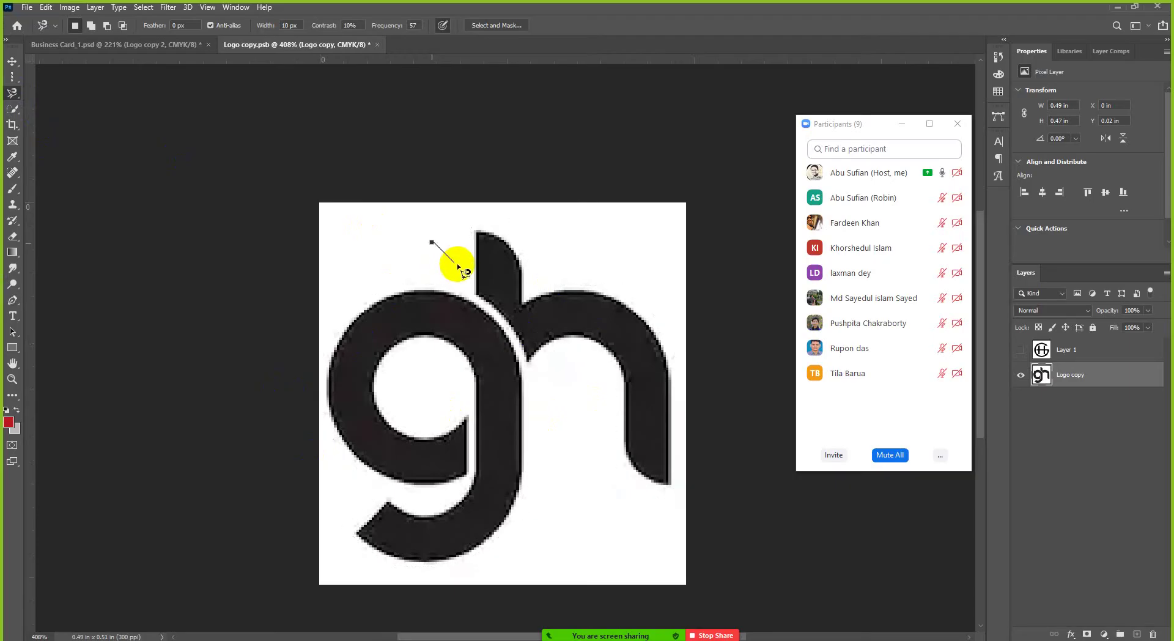
click(477, 221)
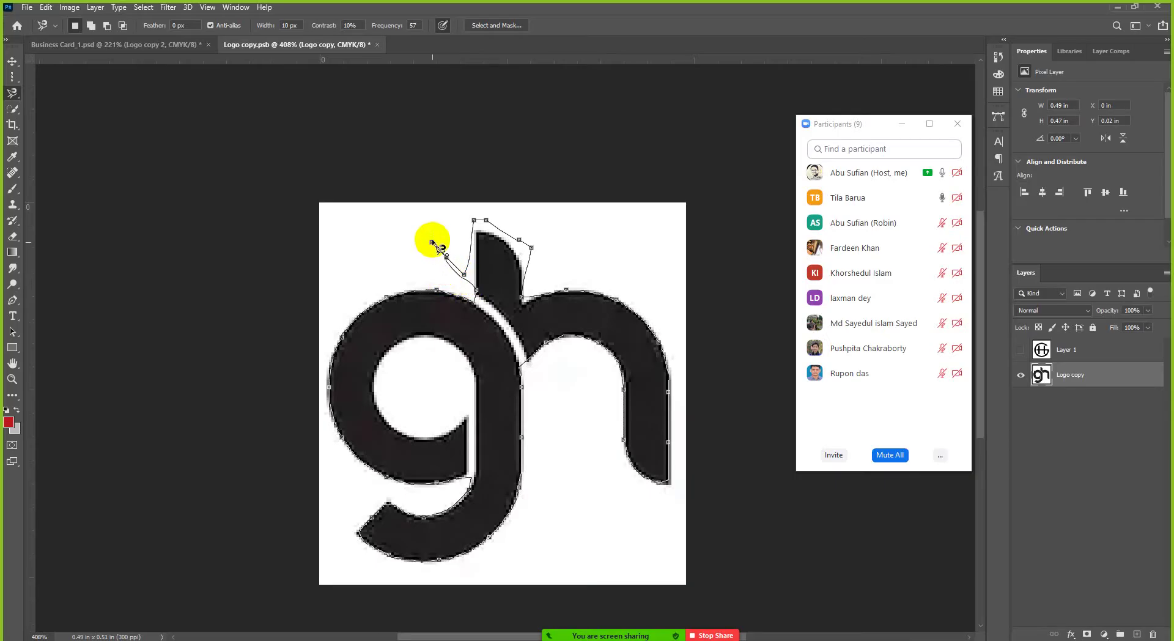
click(447, 257)
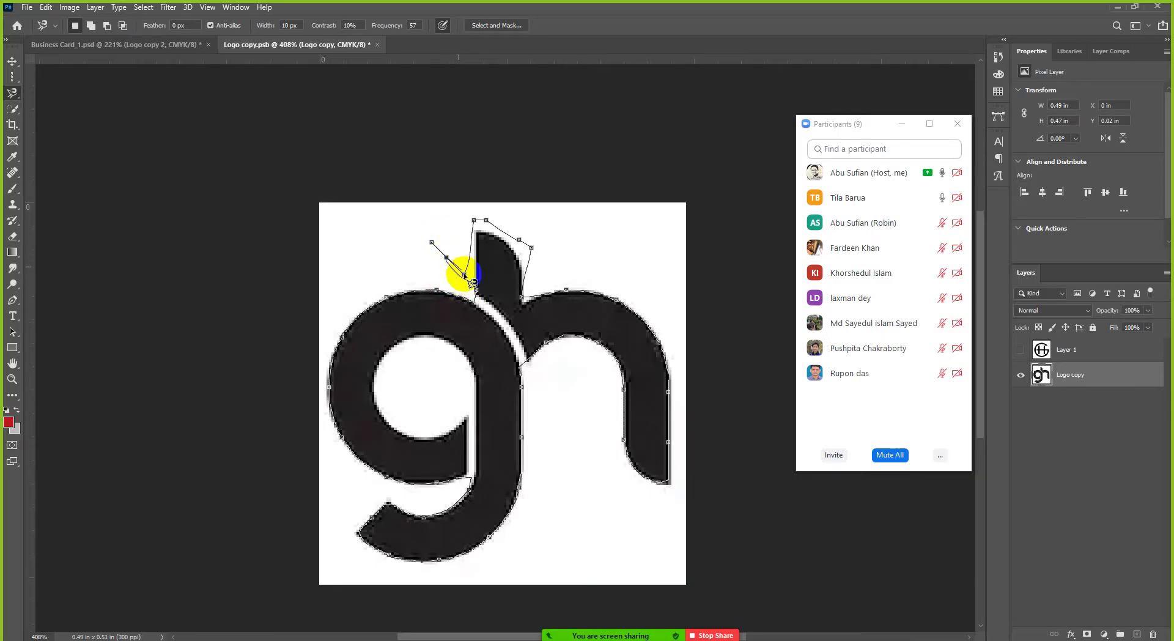
click(464, 273)
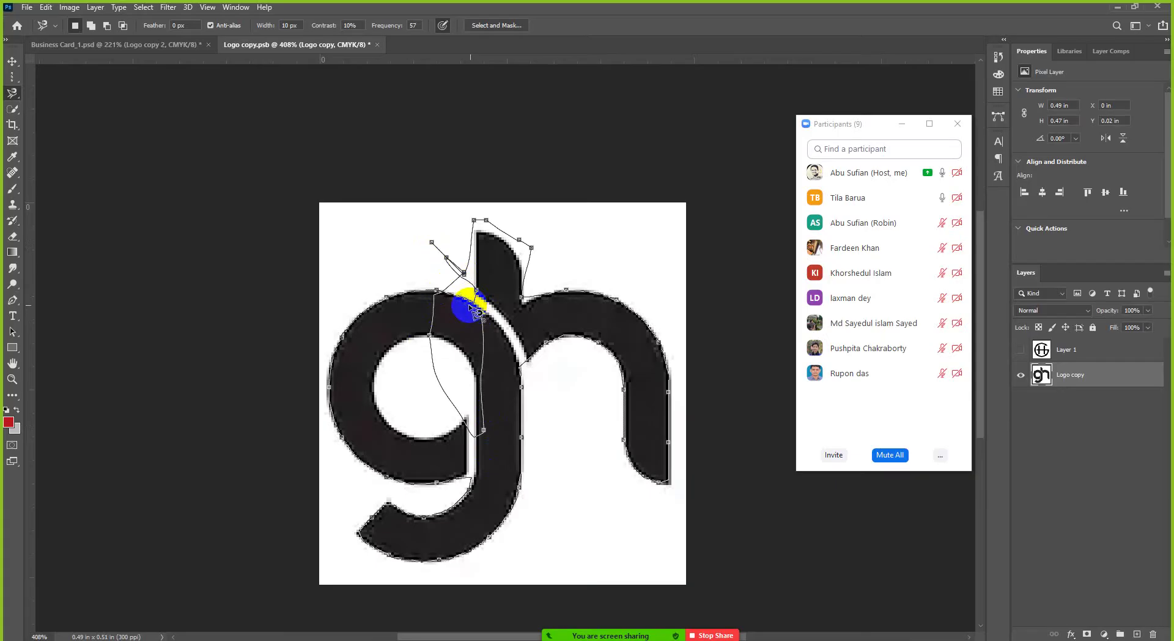
click(424, 291)
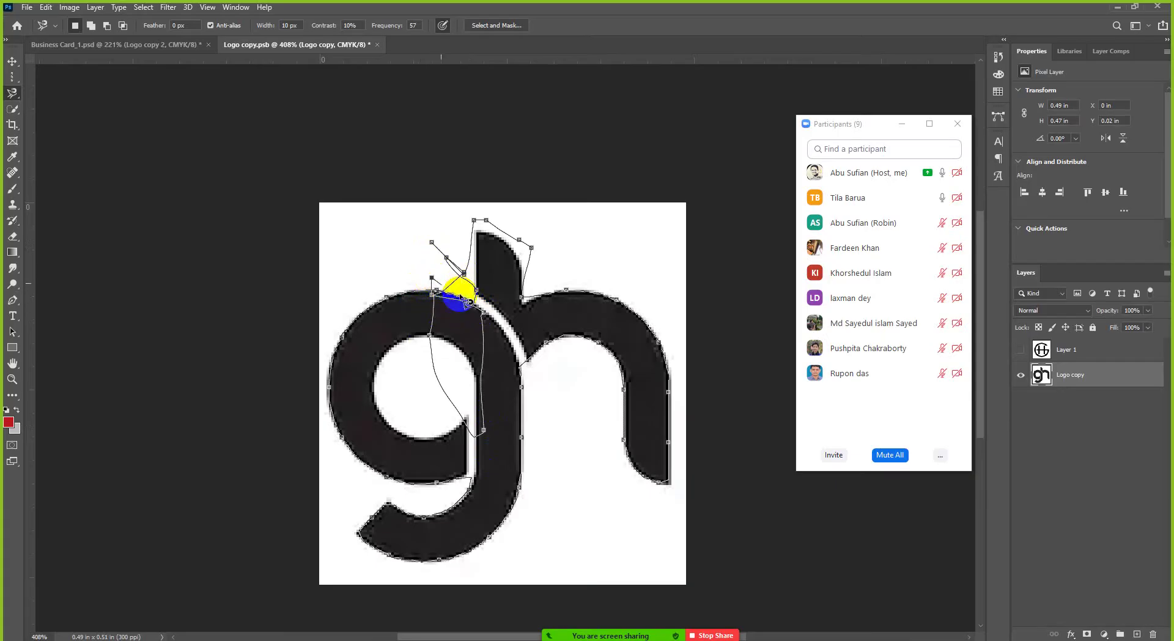
click(460, 273)
click(432, 244)
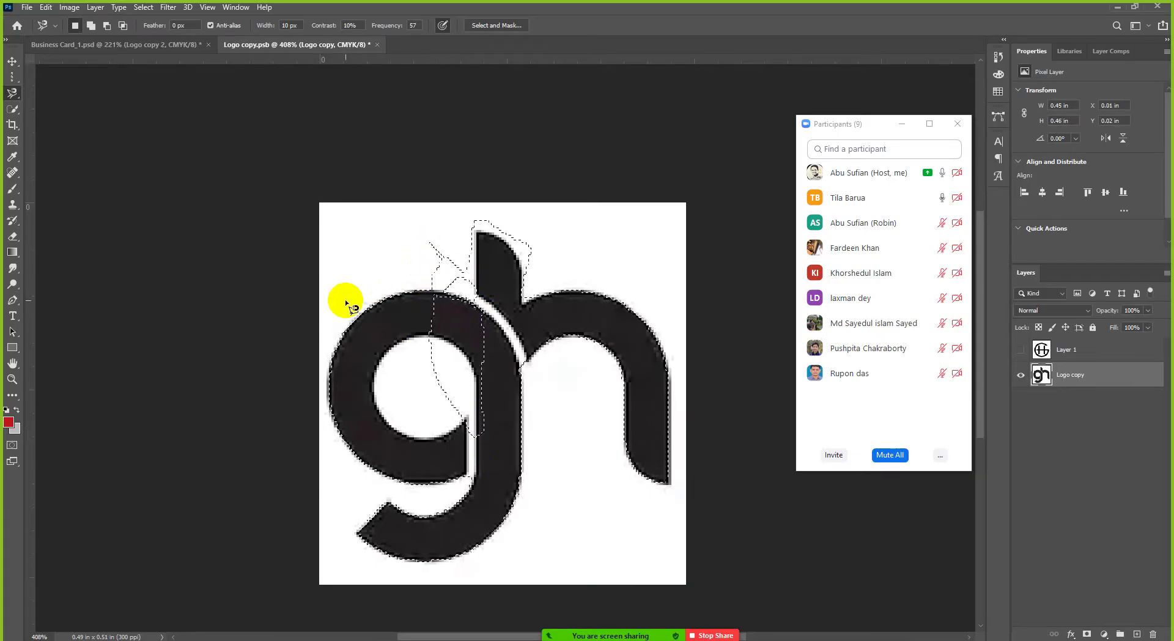
Undo the Magnetic Lasso selection to see the polygonal one again, and restore the magnetic selection
key(ctrl+z)
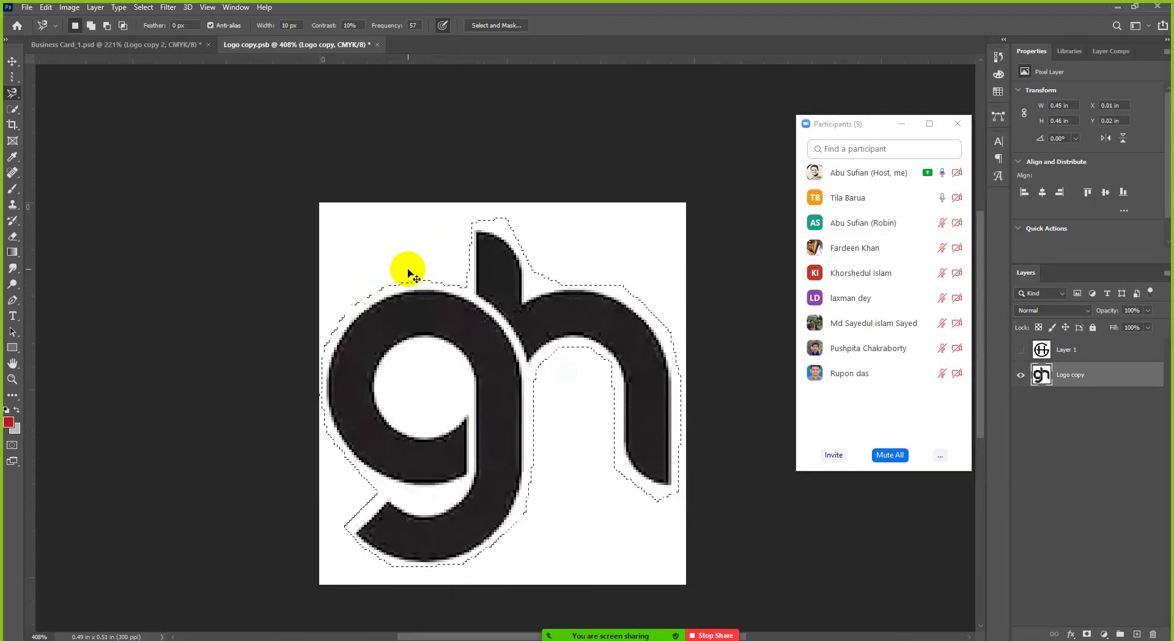
click(419, 267)
click(479, 308)
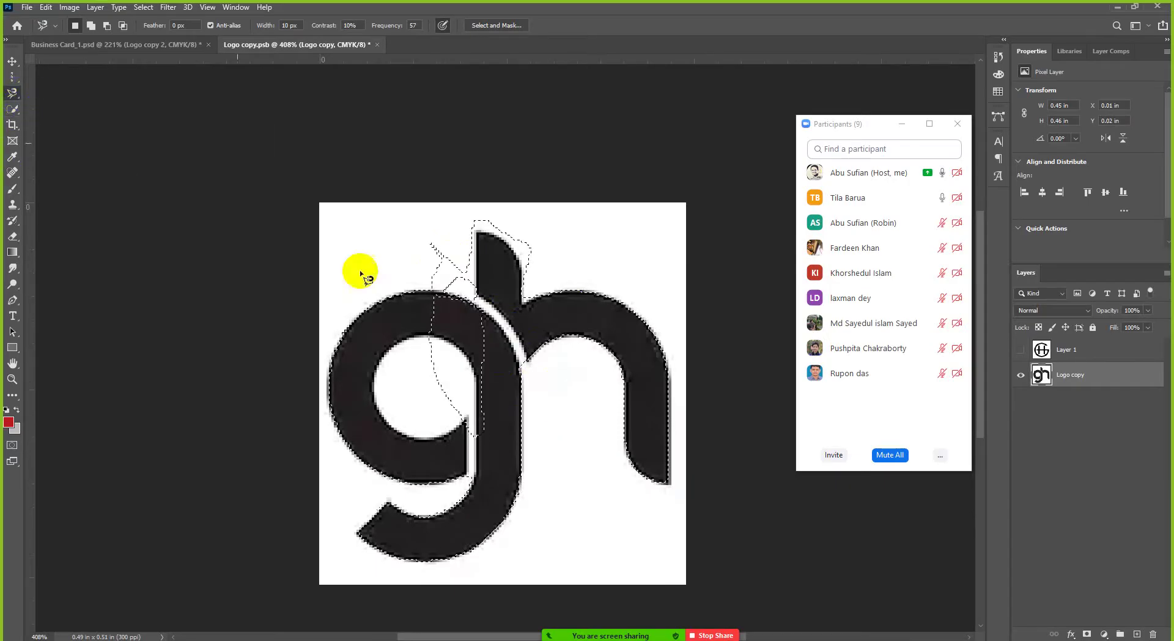
click(511, 348)
click(484, 332)
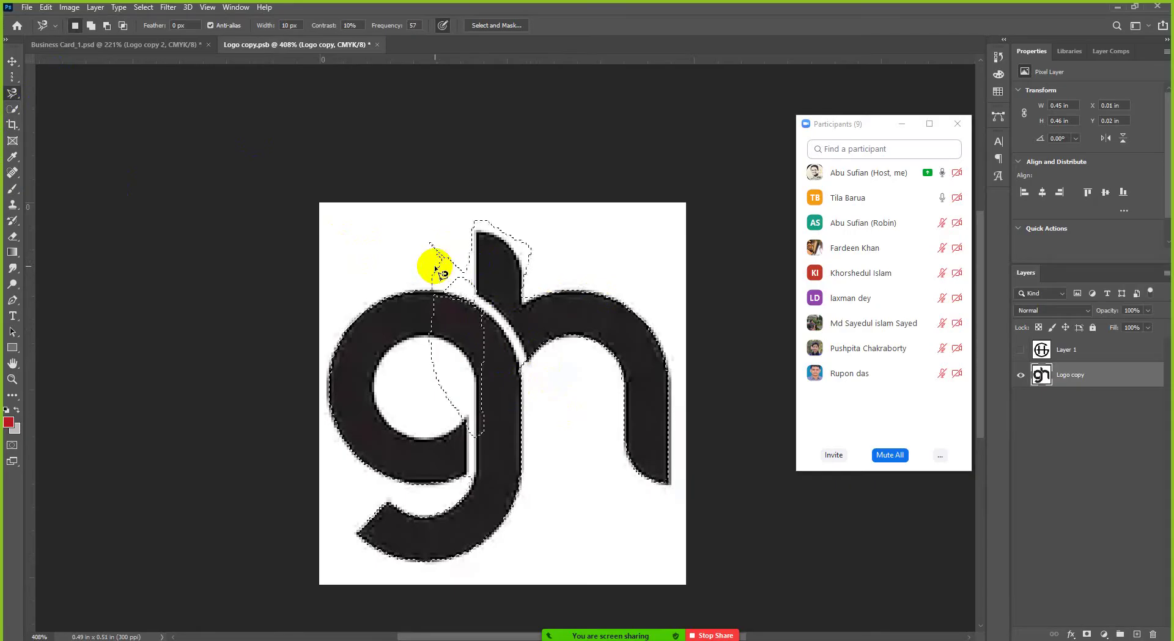
Subtract a small Magnetic Lasso area from the stray selection just above the g's top edge
mouse_move(437, 264)
mouse_down()
mouse_move(453, 288)
mouse_move(432, 279)
mouse_up()
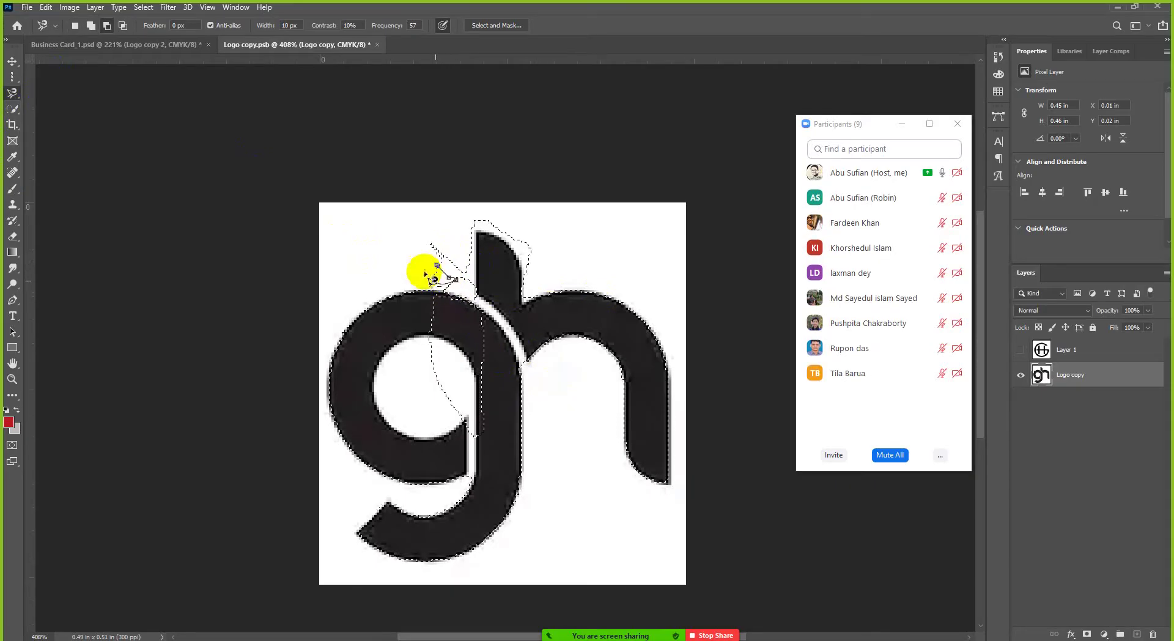
click(422, 267)
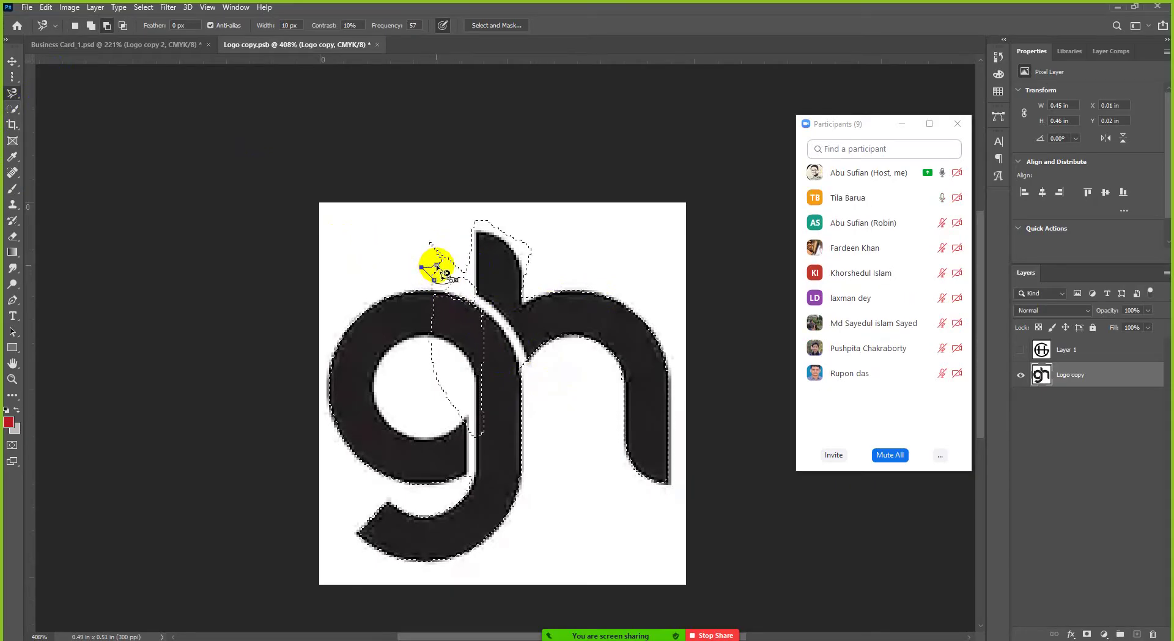
mouse_move(435, 287)
mouse_down()
mouse_move(437, 330)
mouse_move(446, 293)
mouse_up()
Subtract the stray pointed selection area beside the h's stem, above the g, with a closed Magnetic Lasso loop
scroll(451, 273, up, 2)
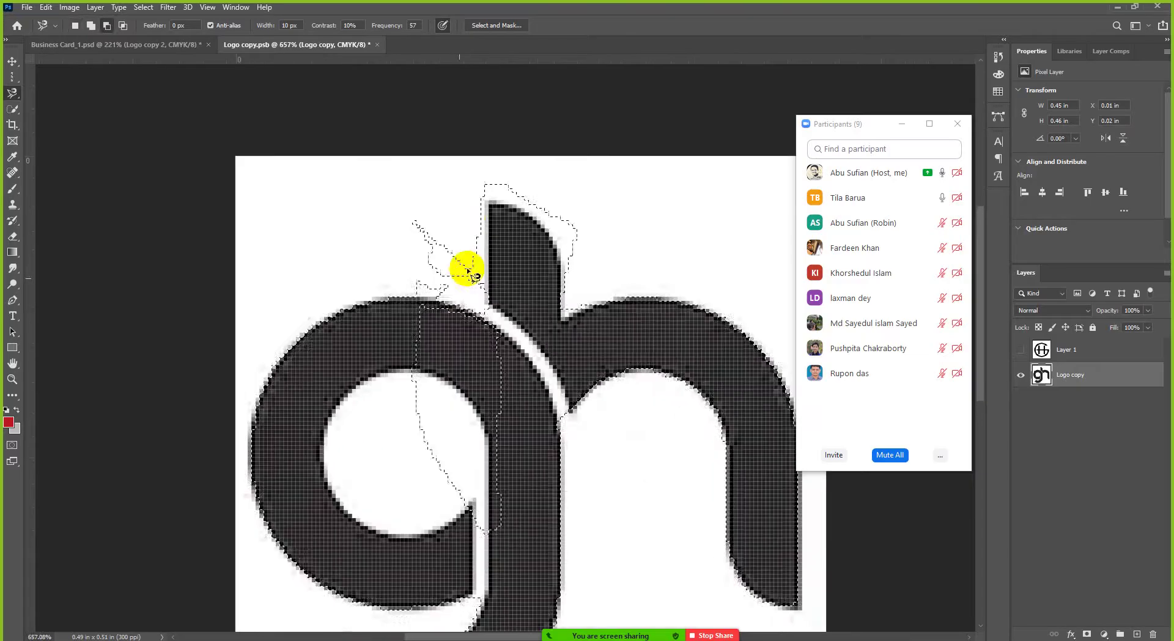
click(460, 207)
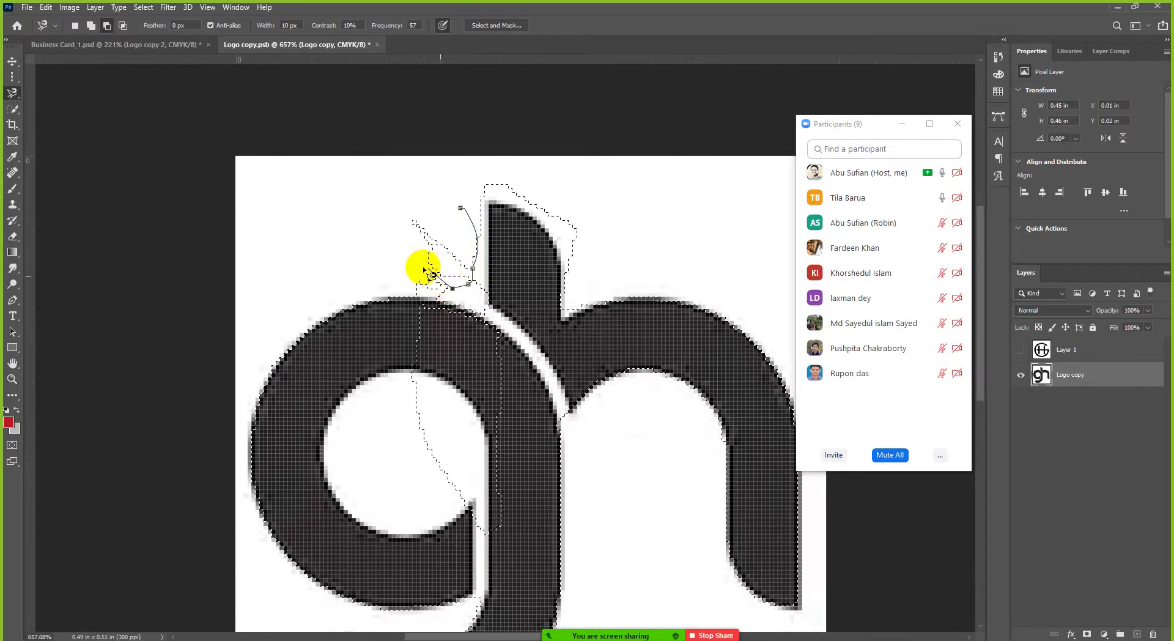
click(396, 199)
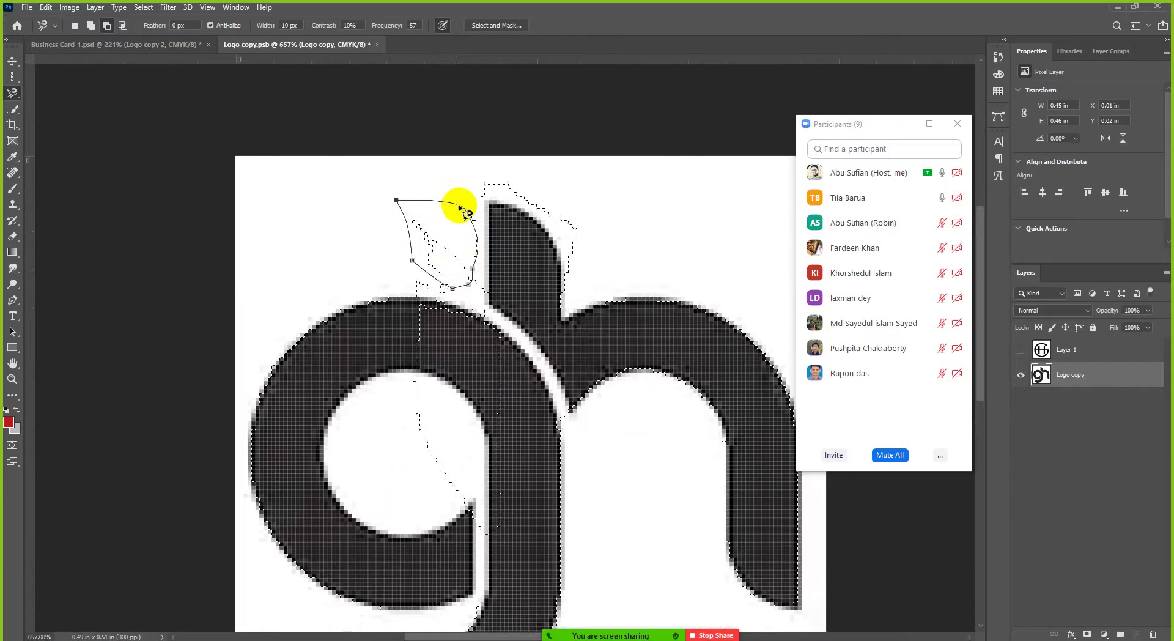
click(462, 208)
click(446, 309)
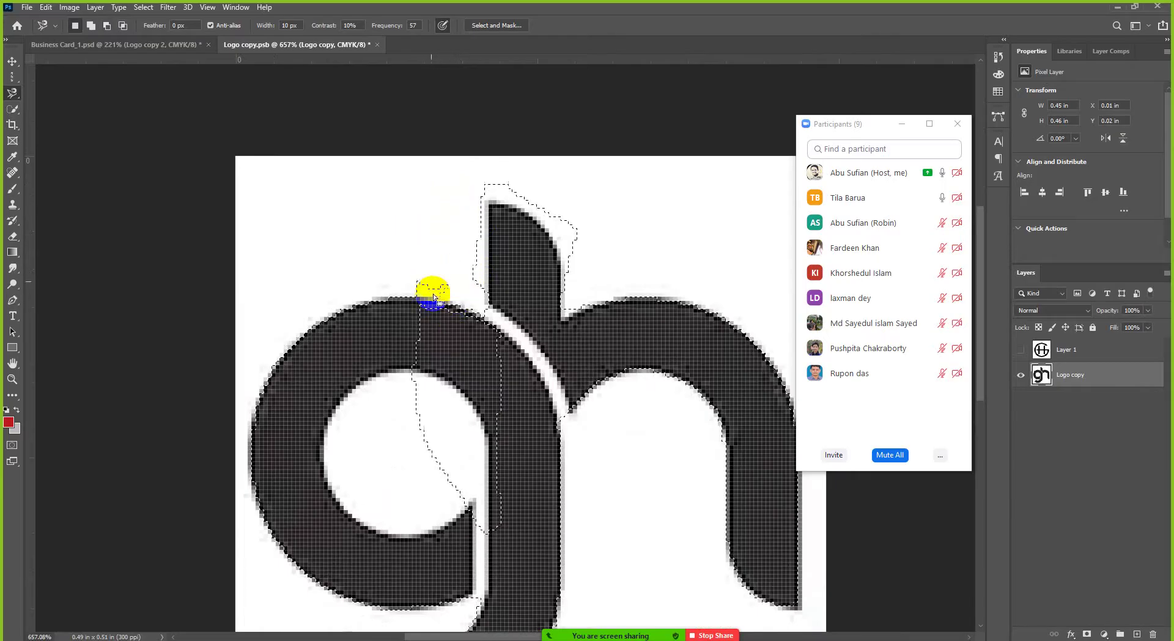
Subtract the last stray selection sliver sticking out above the g's top edge with the Magnetic Lasso
scroll(453, 313, down, 3)
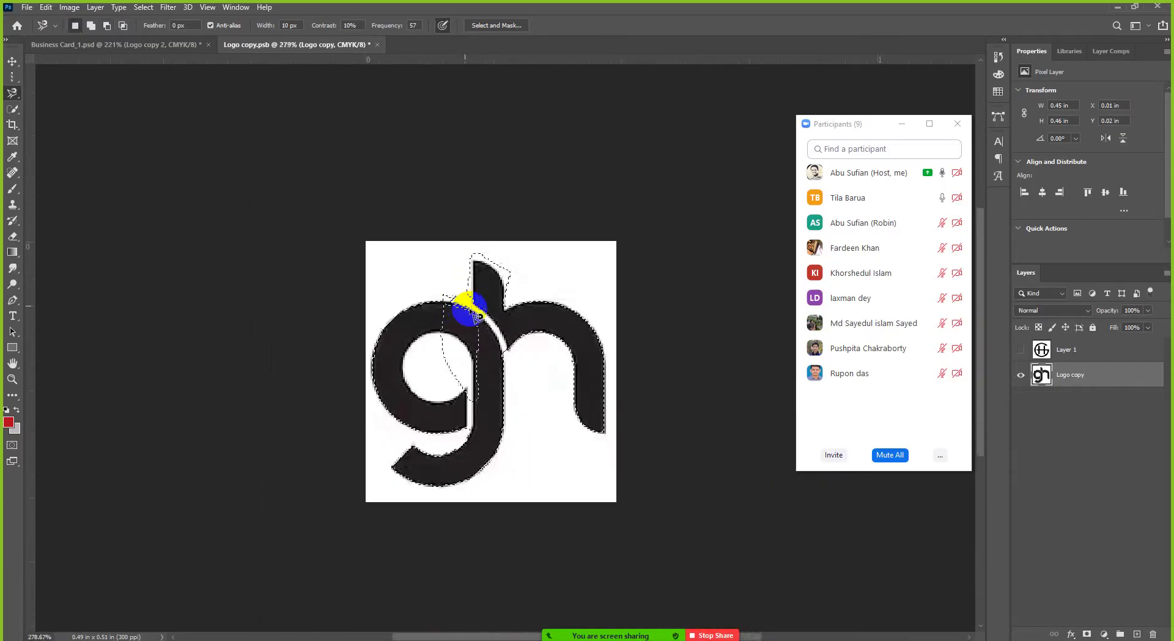
scroll(470, 309, up, 1)
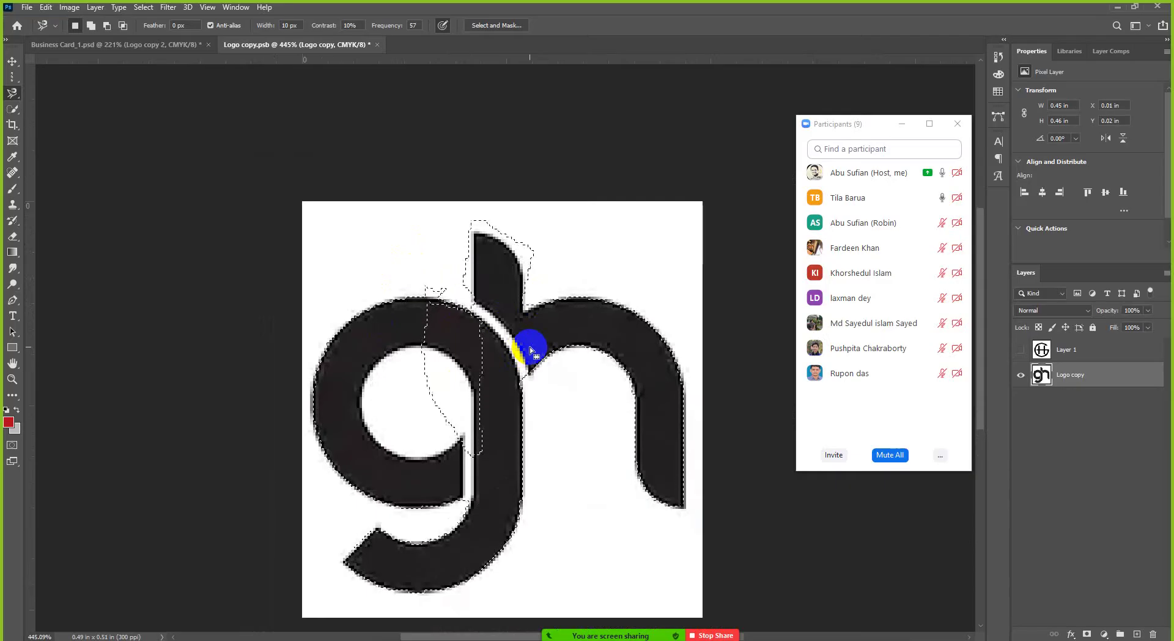
scroll(427, 256, up, 2)
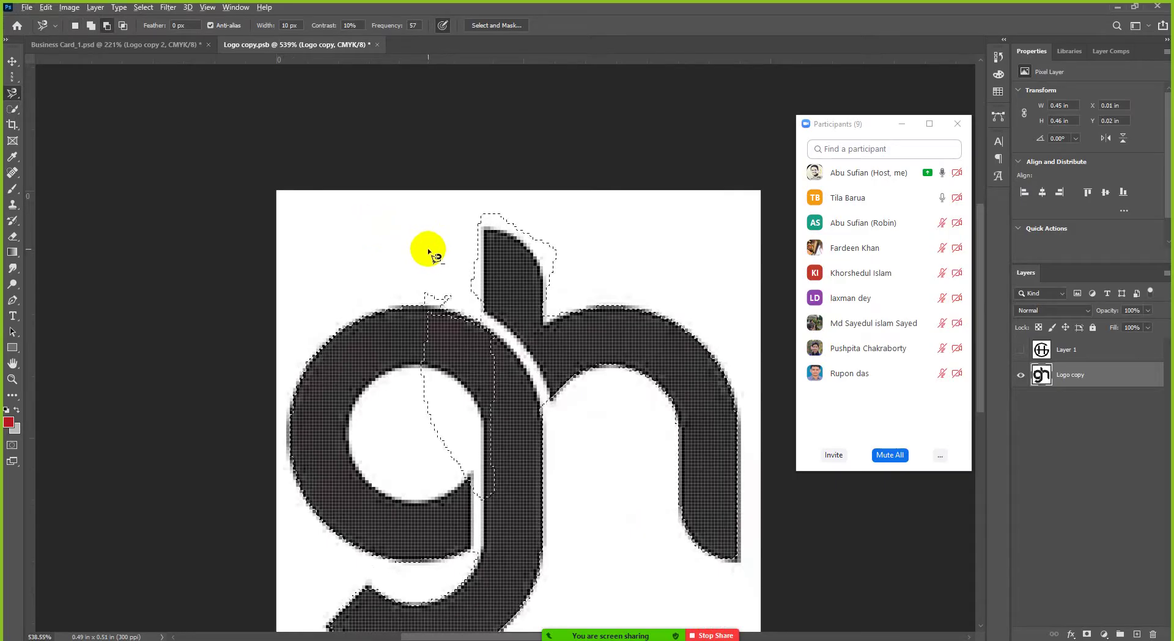
drag(408, 296, 458, 318)
click(454, 304)
click(457, 285)
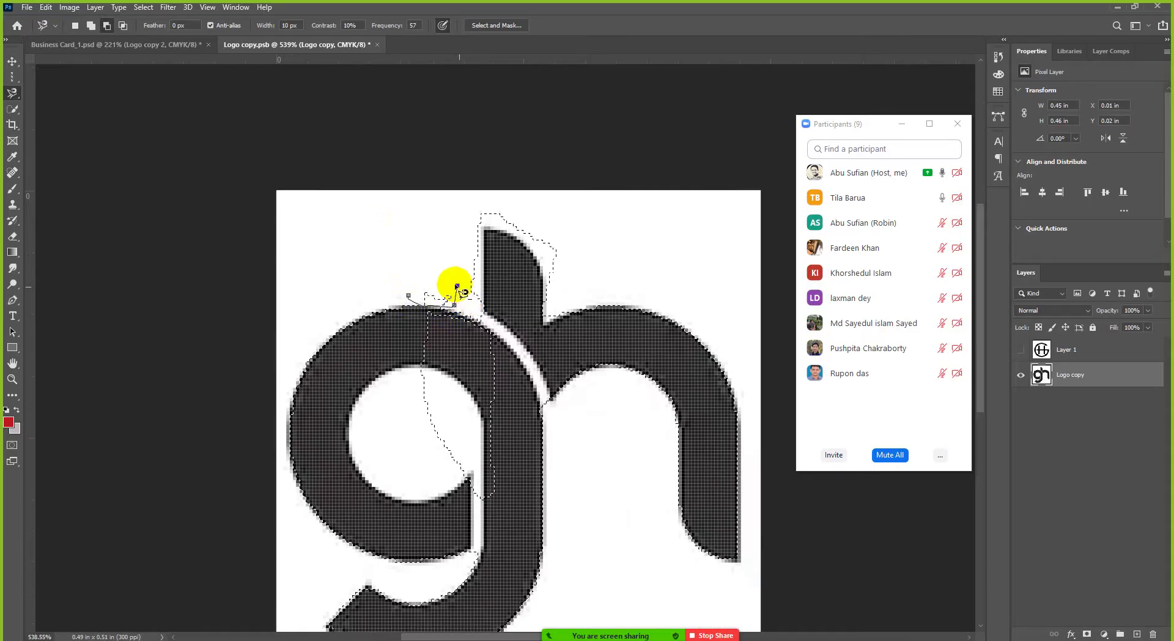
click(428, 256)
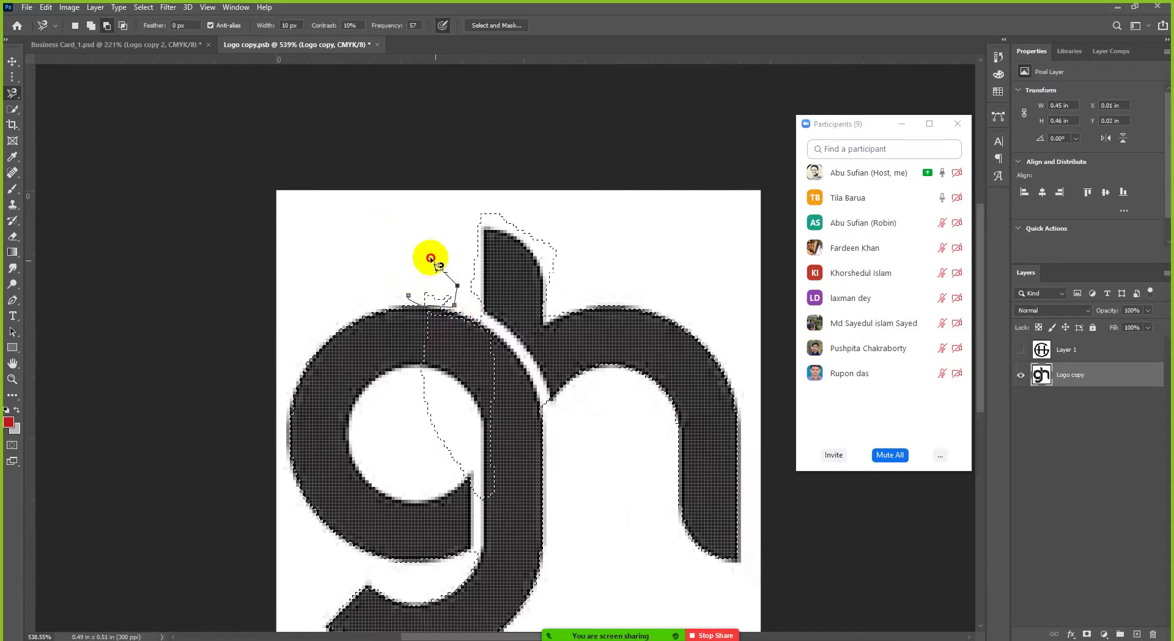
click(414, 292)
click(492, 339)
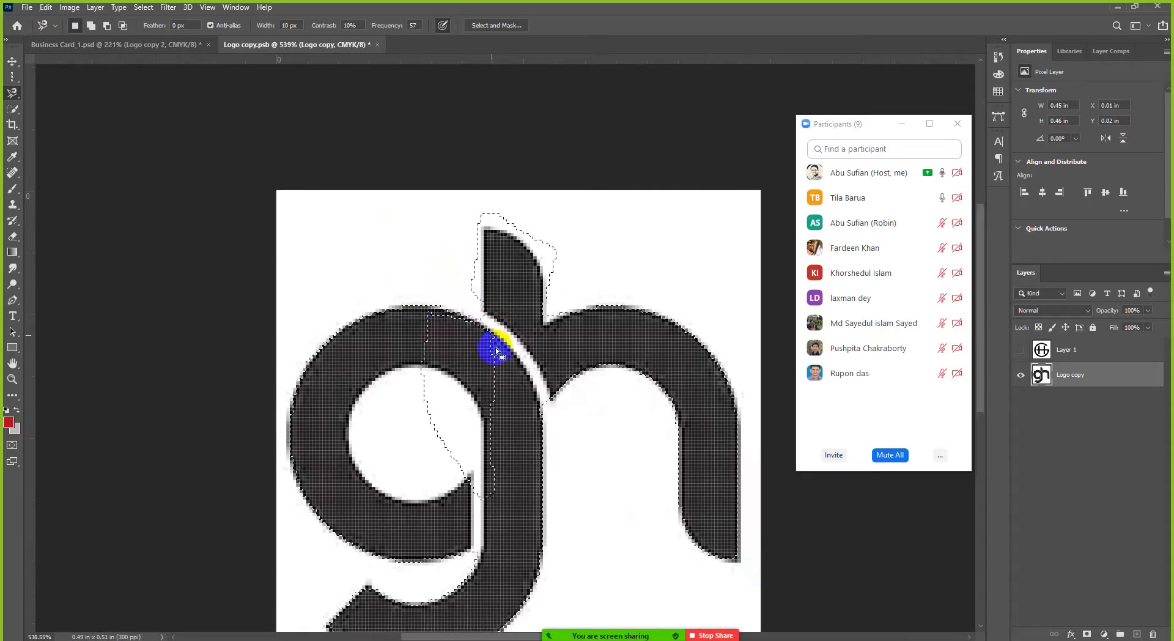
click(513, 288)
scroll(515, 287, down, 3)
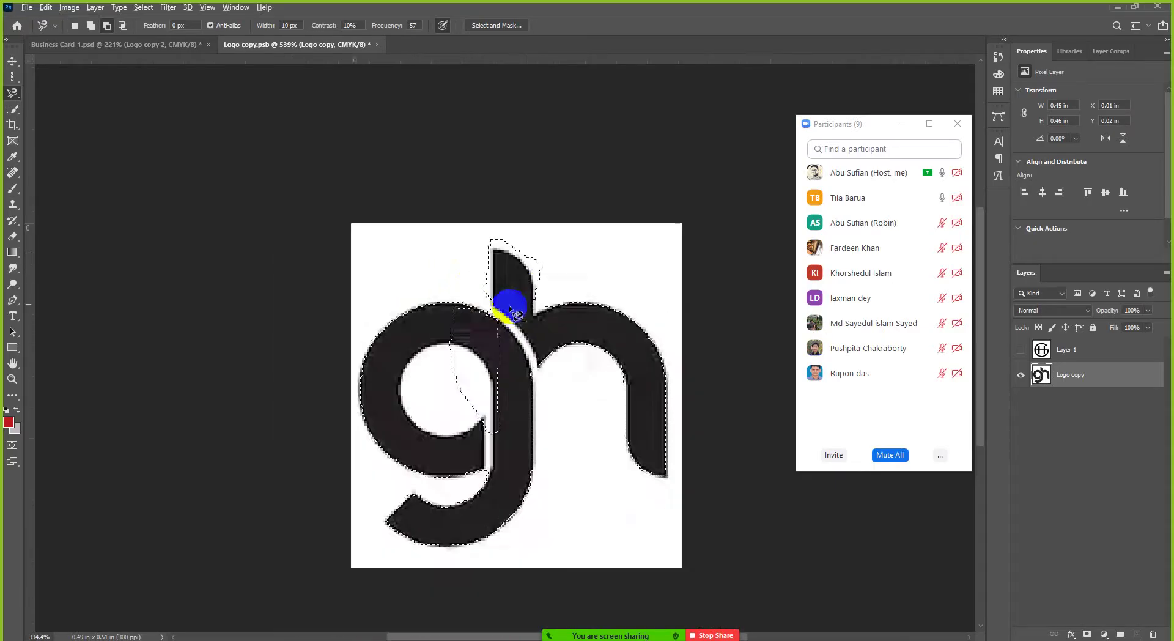
Deselect the remaining Magnetic Lasso selection around the gh logo
scroll(520, 292, up, 1)
scroll(544, 296, up, 1)
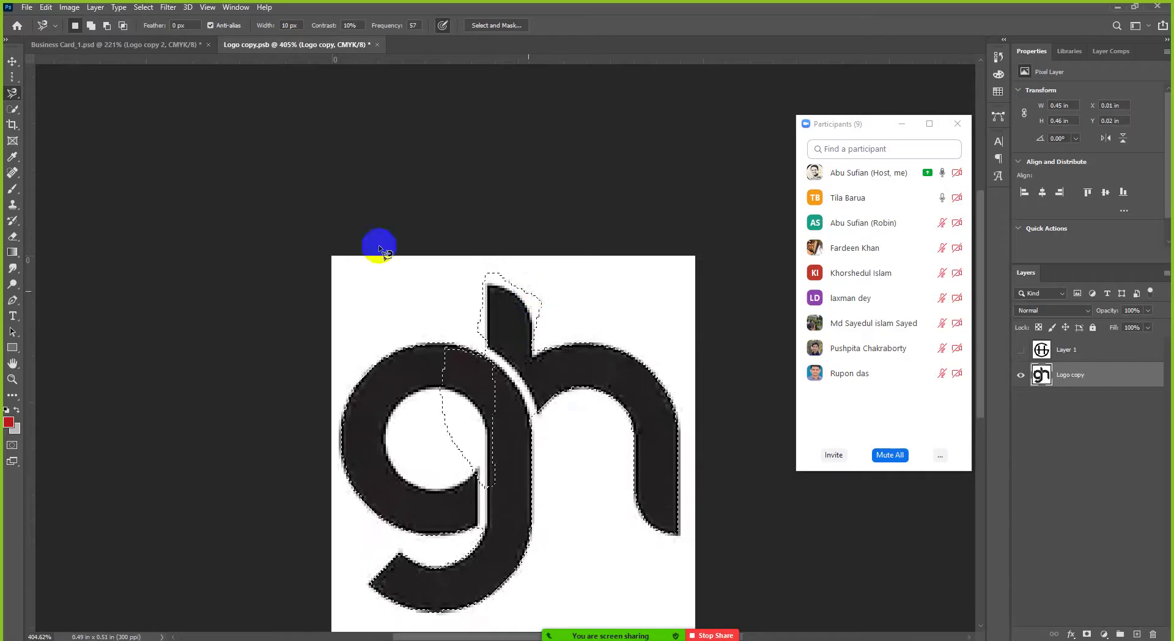
right_click(497, 289)
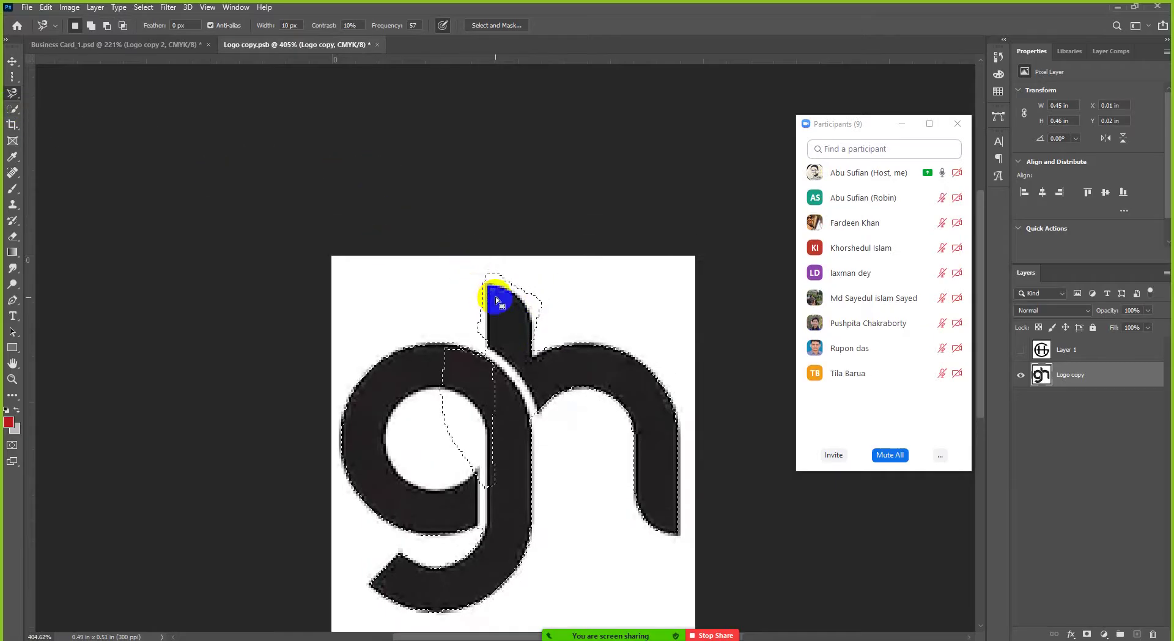
click(520, 302)
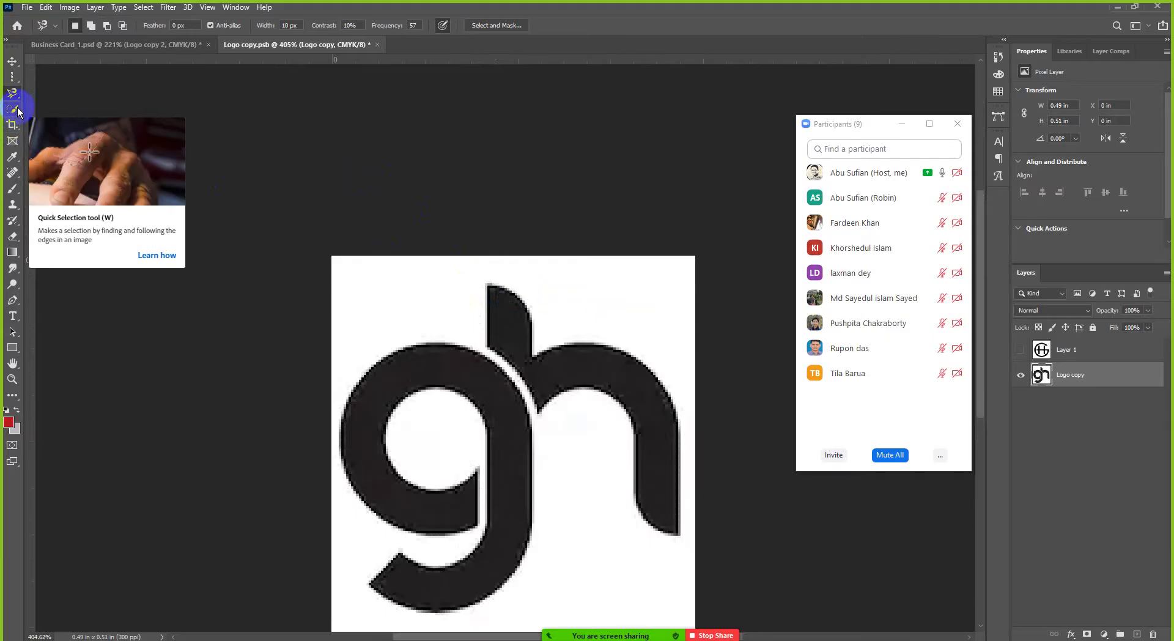
Select the black gh letters on the Logo copy layer with the Quick Selection tool
click(18, 111)
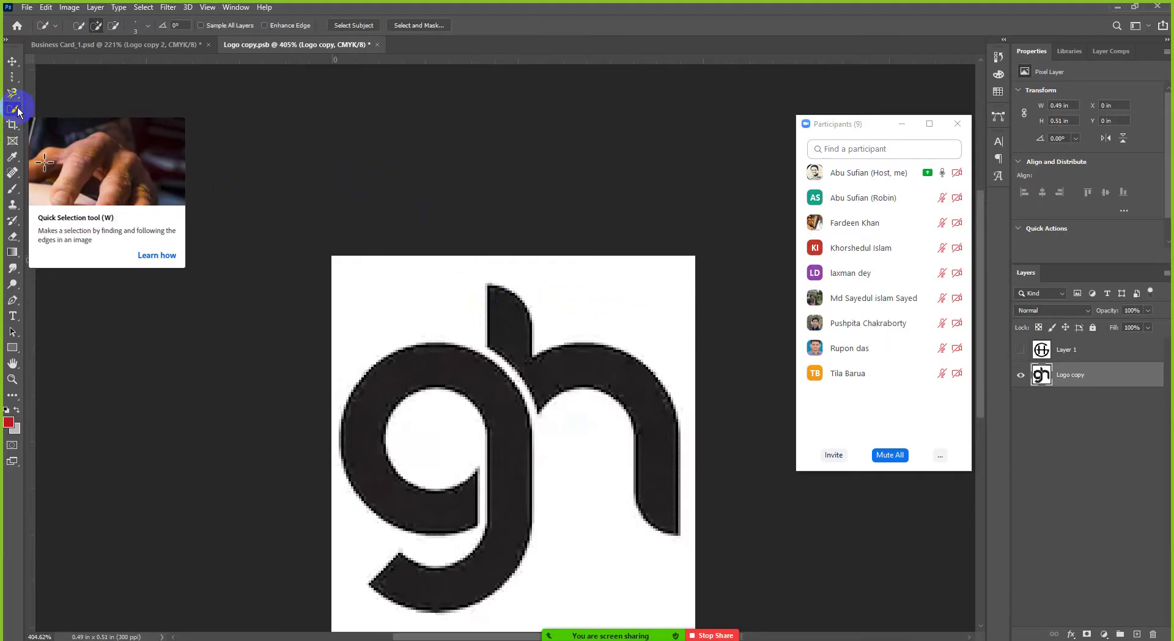
scroll(605, 349, down, 2)
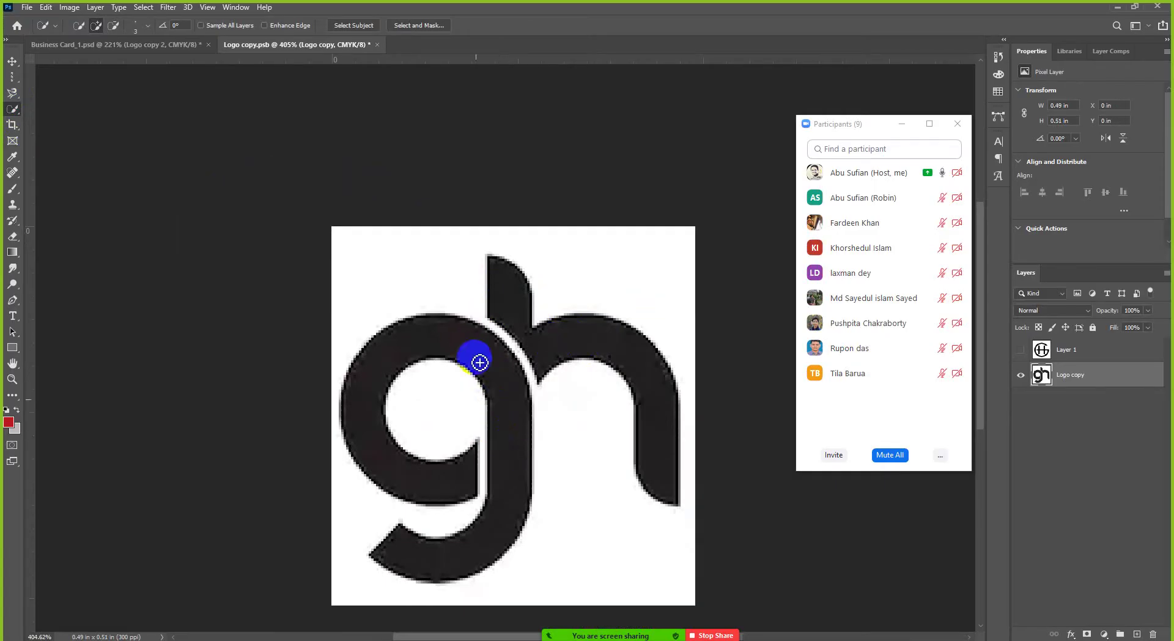
scroll(503, 399, up, 1)
scroll(490, 304, down, 3)
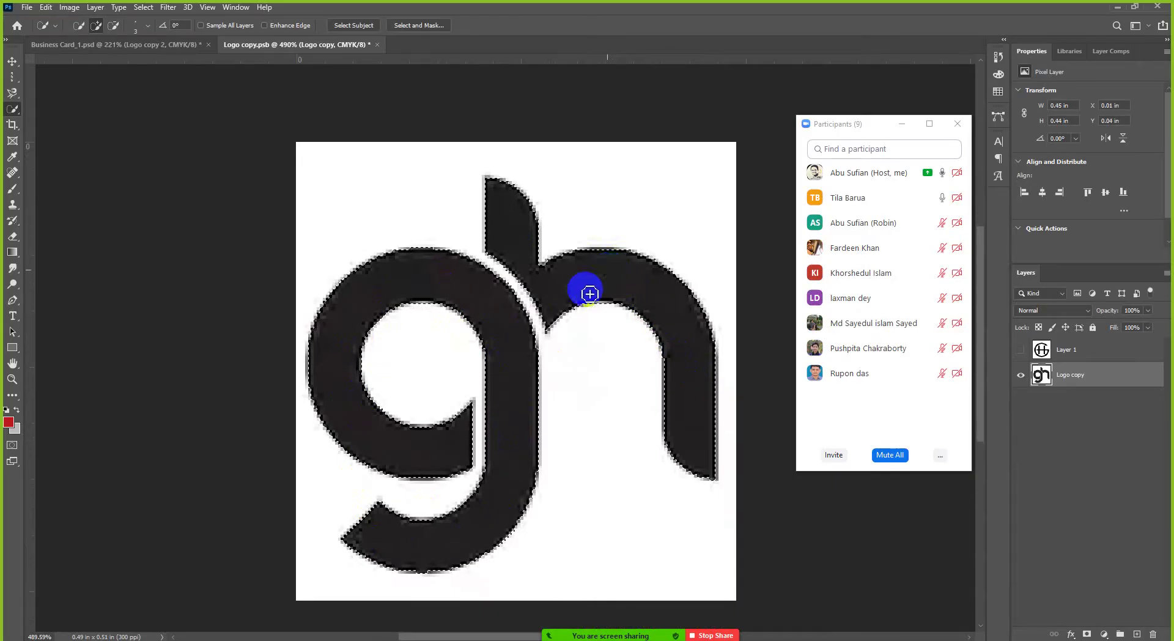
scroll(571, 288, down, 3)
drag(590, 311, 589, 335)
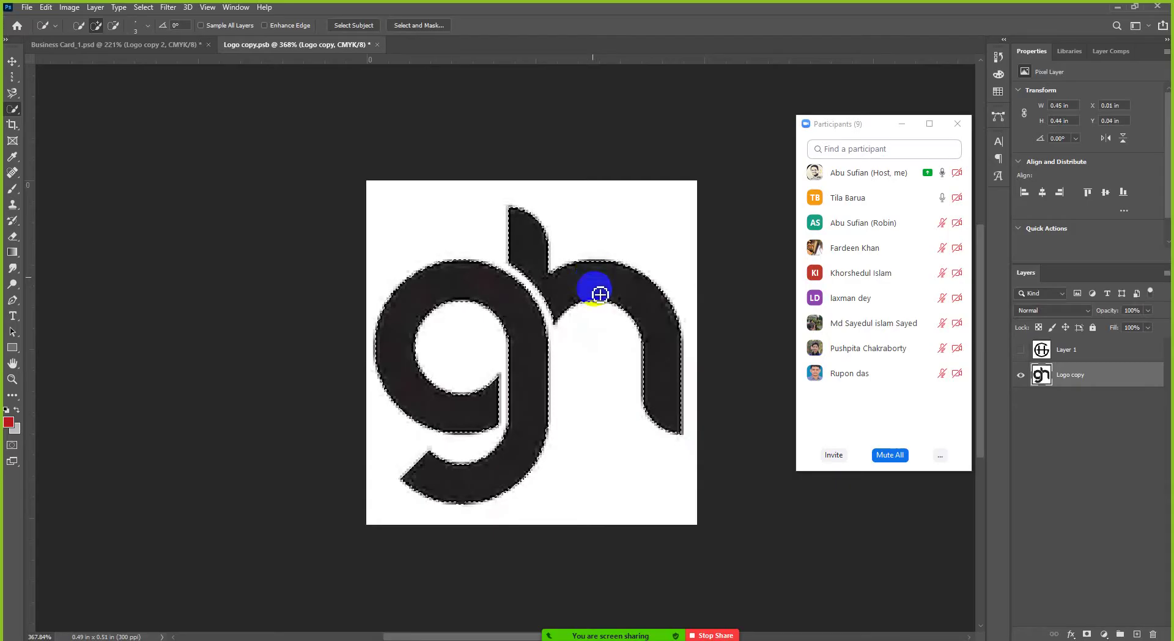
scroll(600, 294, down, 2)
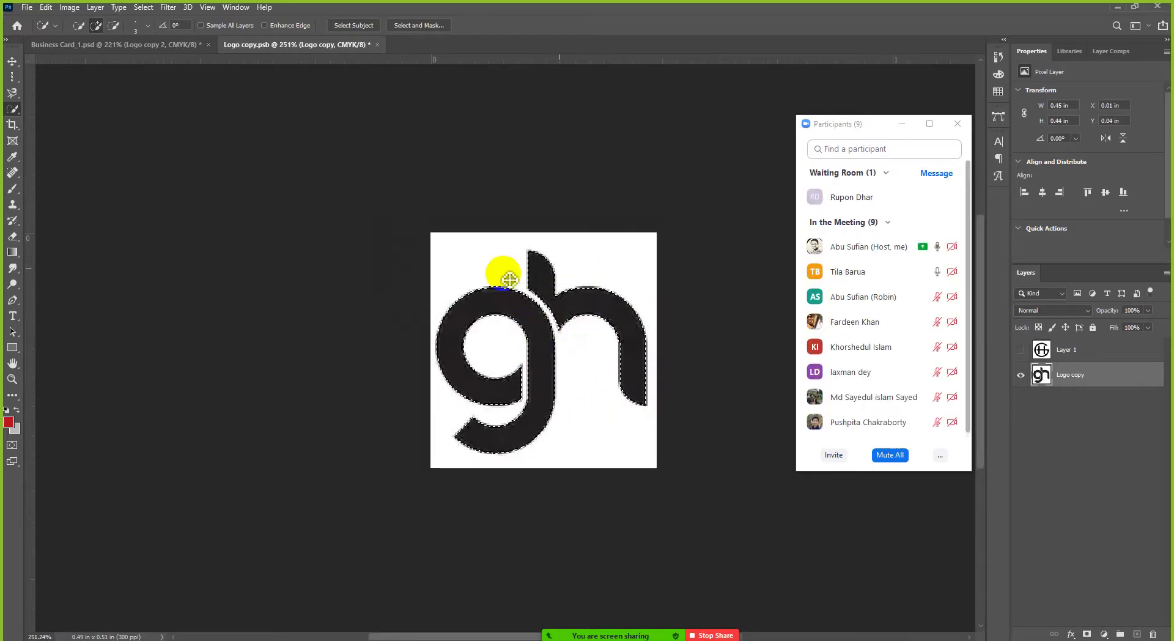
mouse_move(658, 318)
mouse_down()
mouse_move(667, 363)
mouse_move(645, 383)
mouse_up()
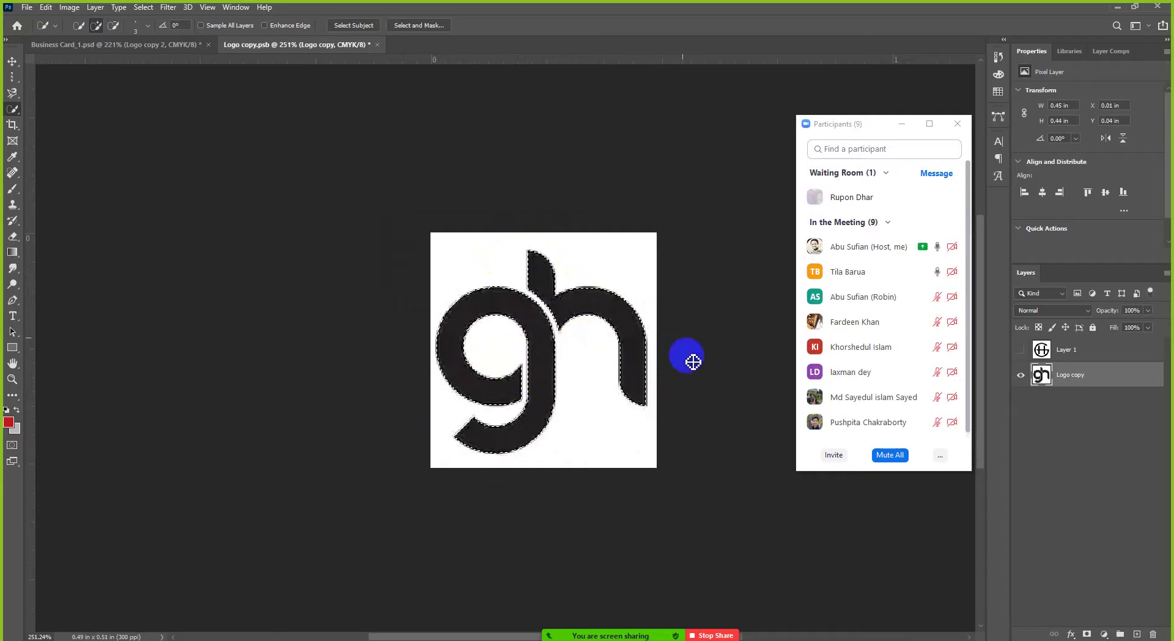
key(alt)
scroll(615, 276, up, 2)
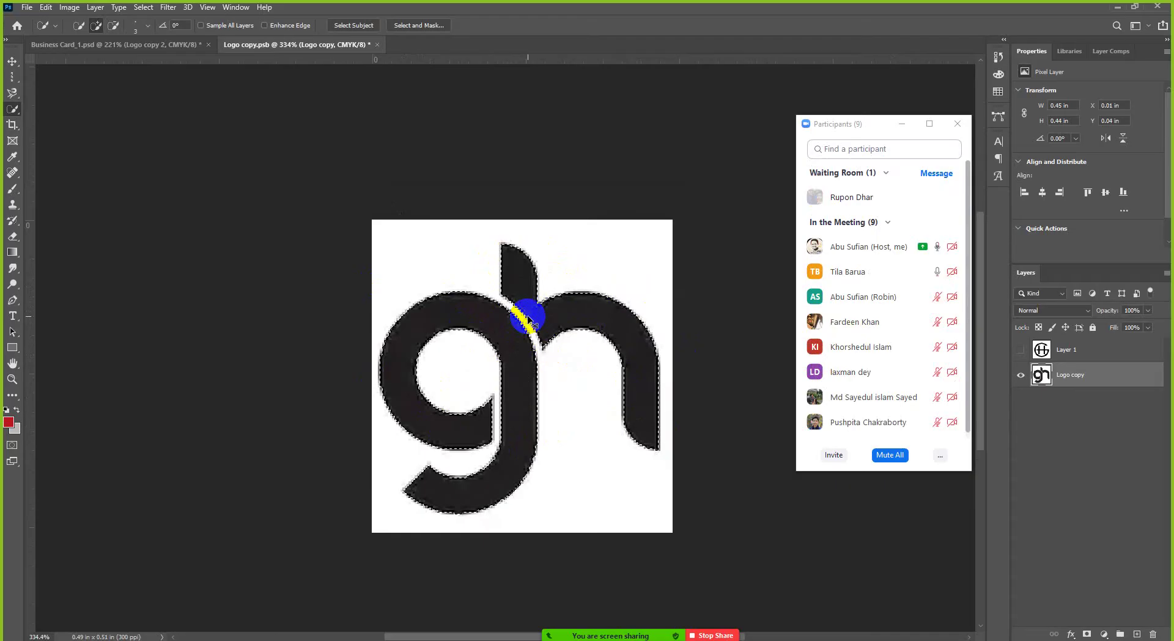
Copy the selected gh letters to a new layer and hide the Logo copy layer beneath it
key(ctrl+j)
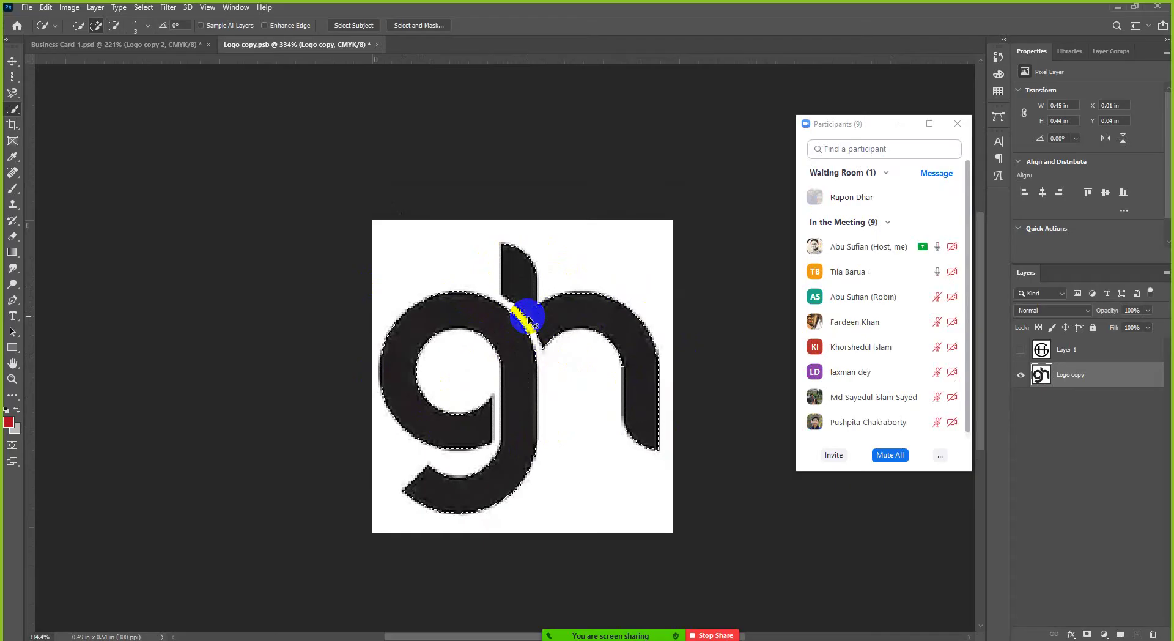
click(12, 61)
click(1076, 405)
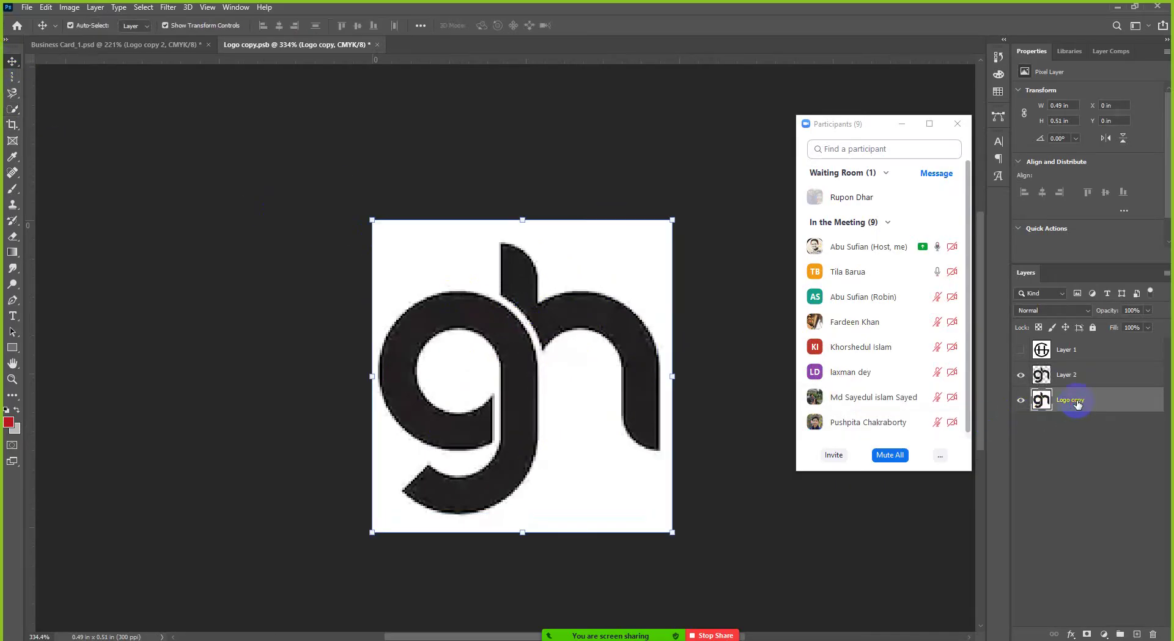
click(1020, 401)
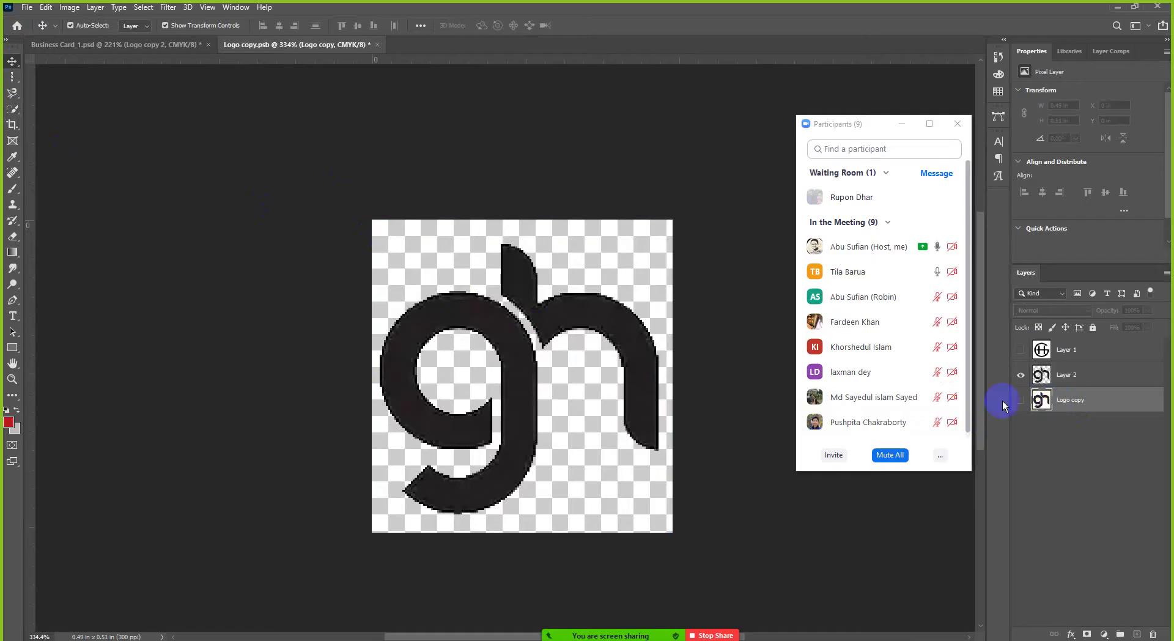
Examine the cut-out gh letters against the transparent background and save the Smart Object contents
scroll(548, 322, up, 2)
scroll(548, 321, down, 2)
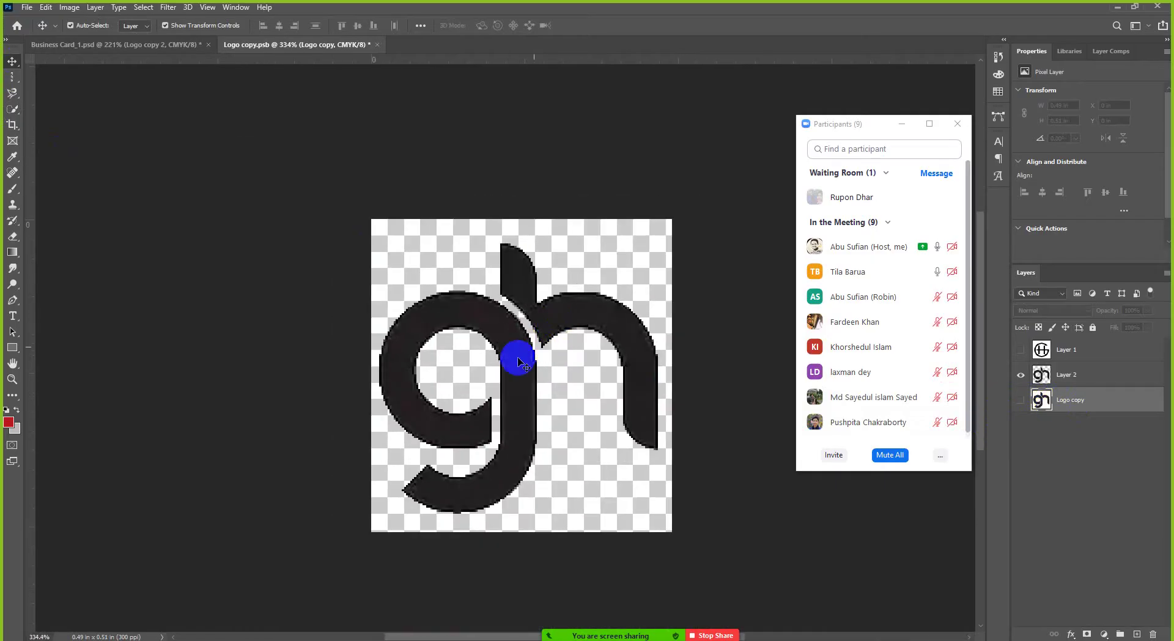
click(529, 374)
scroll(609, 397, up, 1)
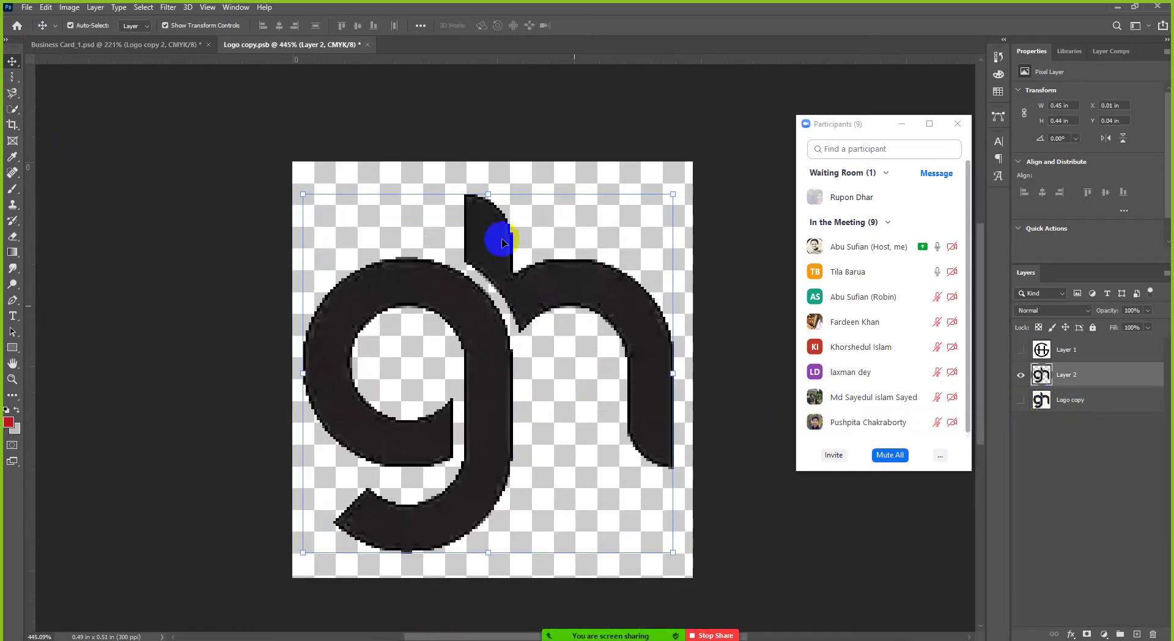
scroll(550, 269, down, 2)
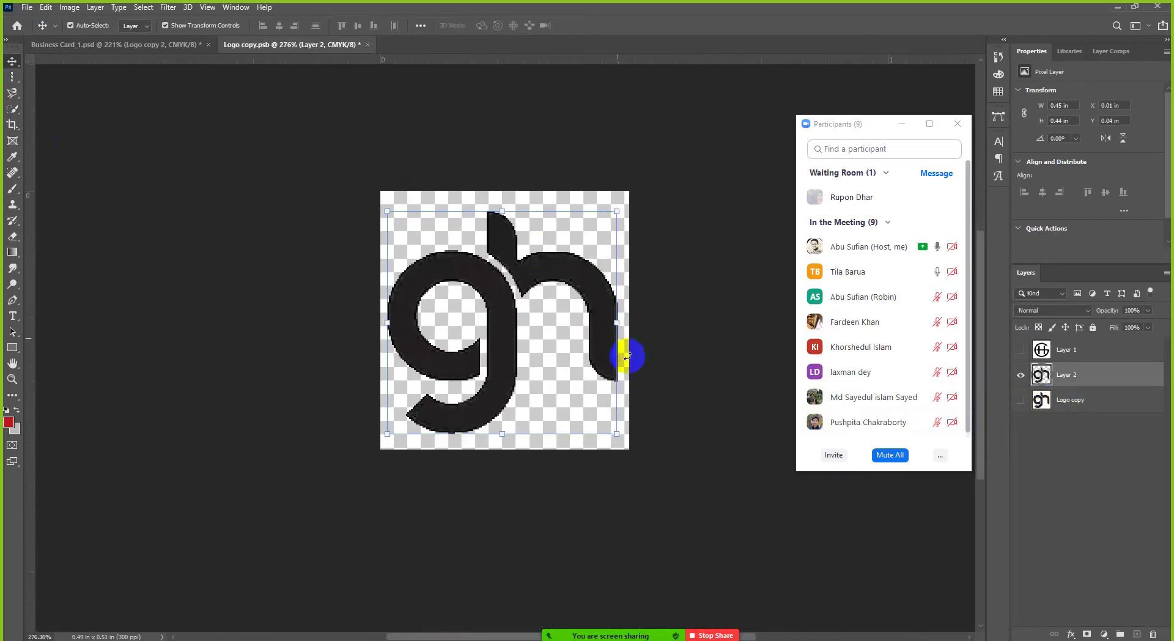
click(693, 367)
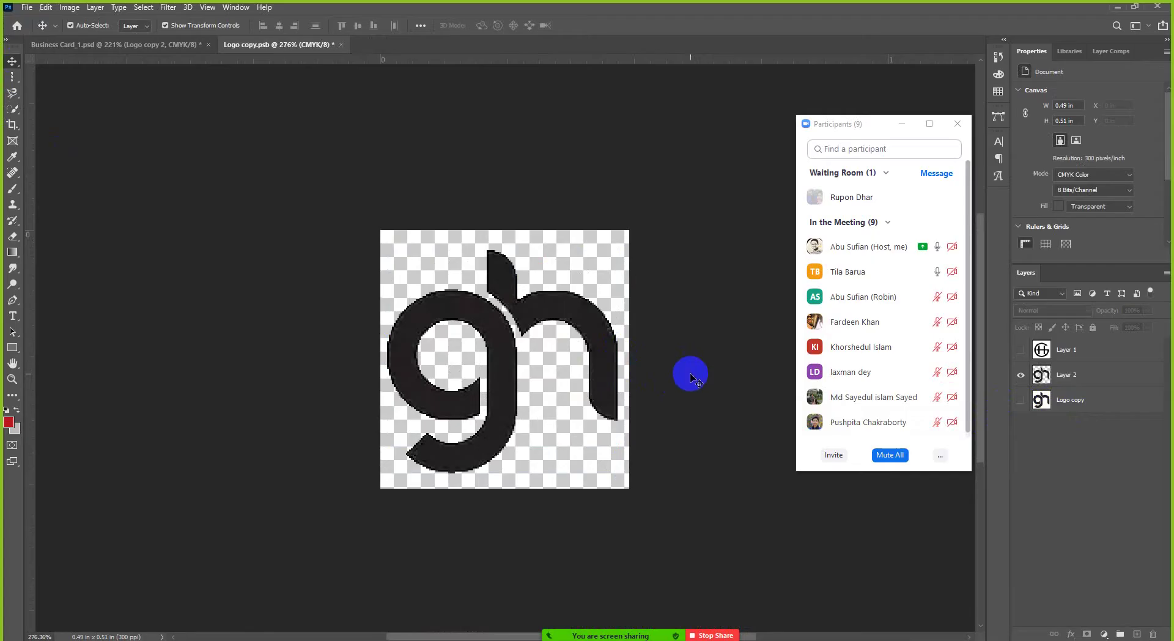
scroll(584, 413, up, 2)
scroll(459, 253, up, 2)
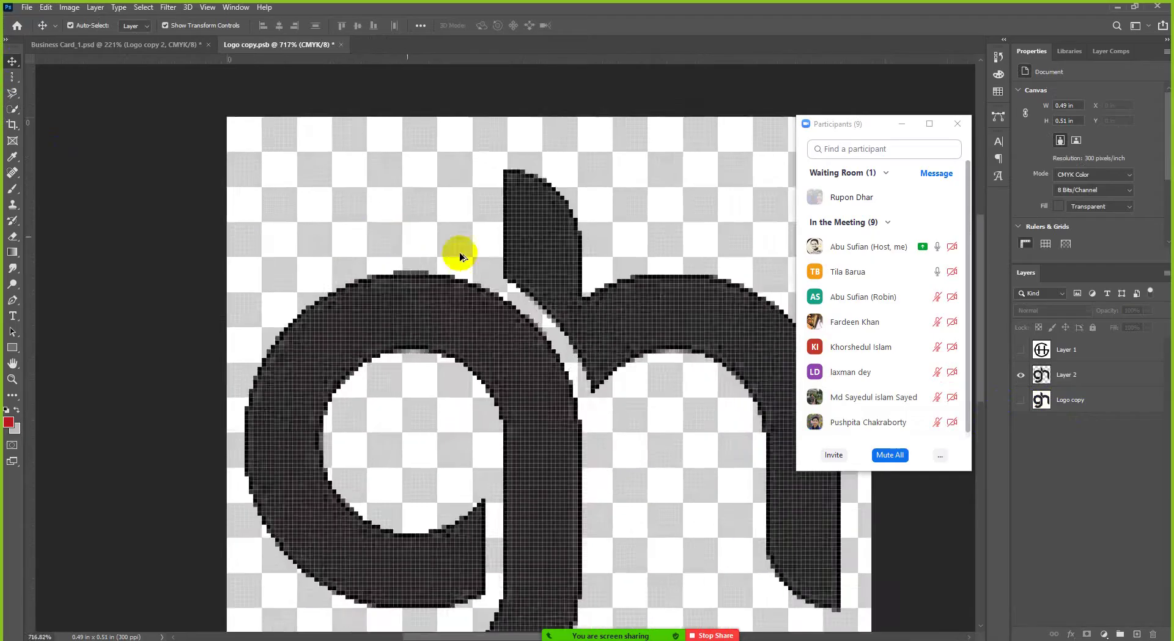
scroll(398, 174, down, 2)
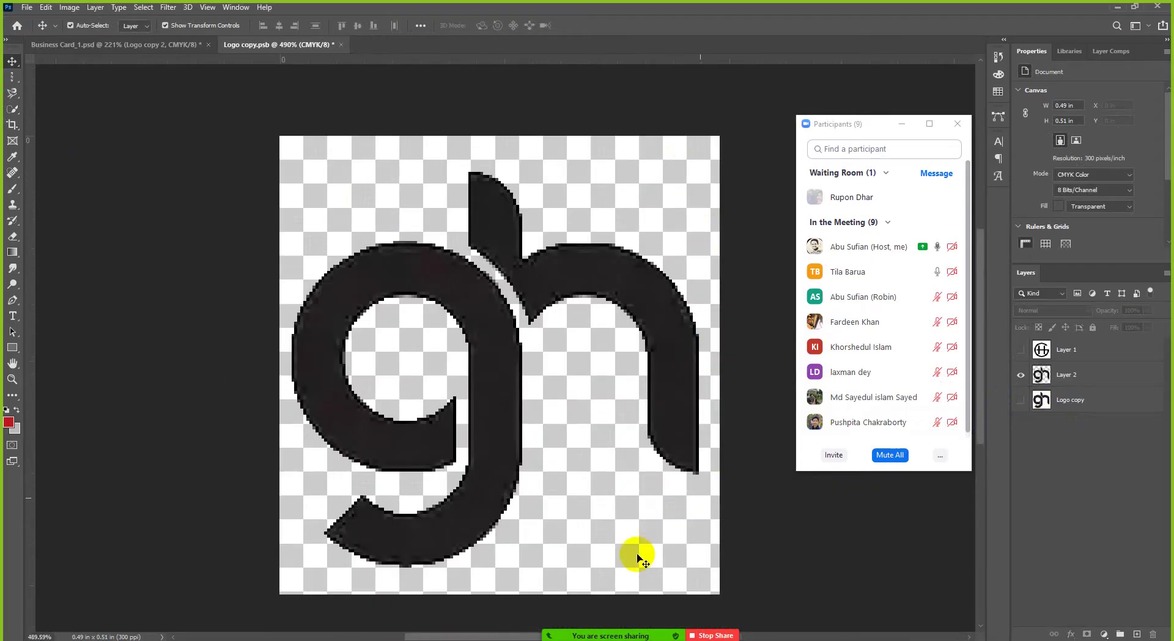
scroll(494, 220, down, 3)
scroll(458, 263, up, 1)
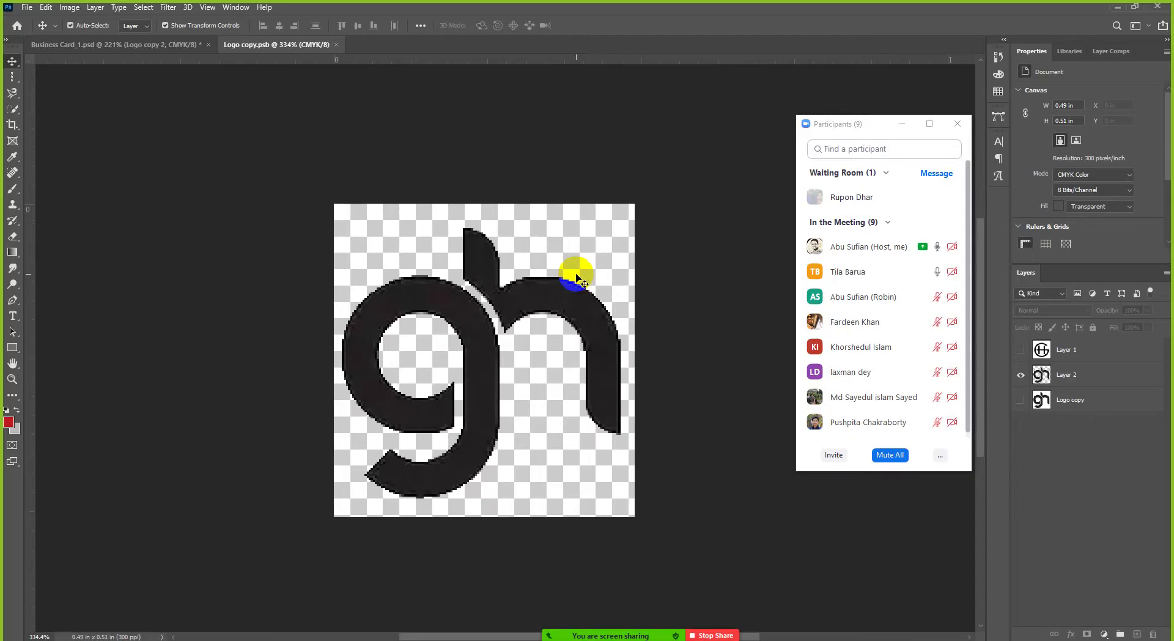
Check the updated logo in Business Card_1.psd by hiding the red background Layer 1 and showing it again
click(159, 45)
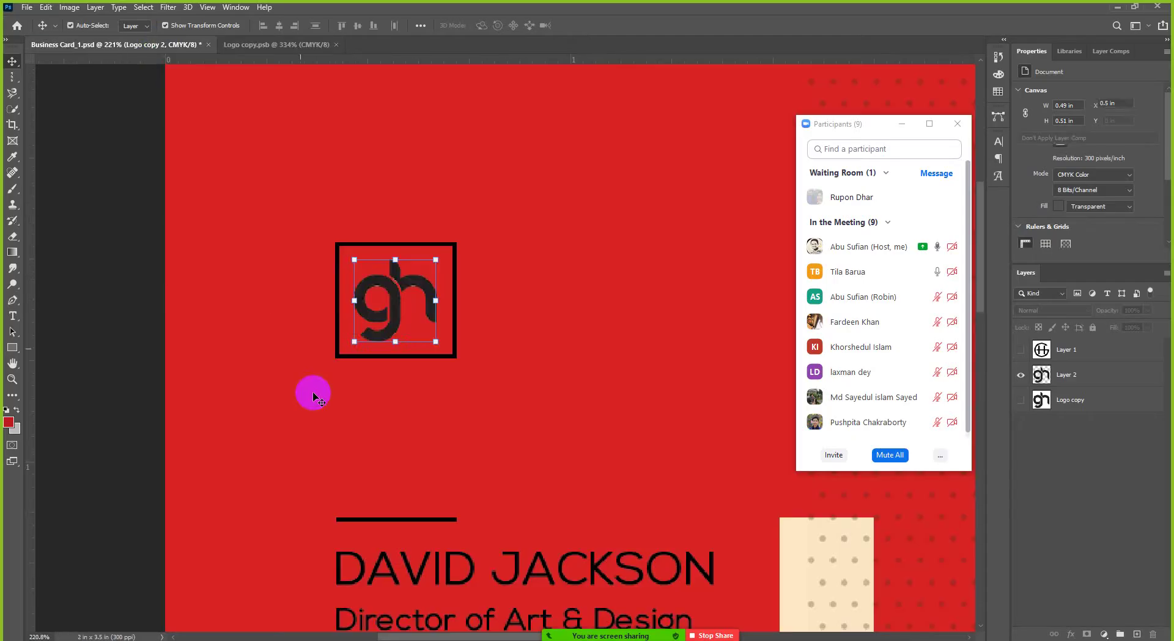
click(131, 288)
scroll(420, 357, down, 2)
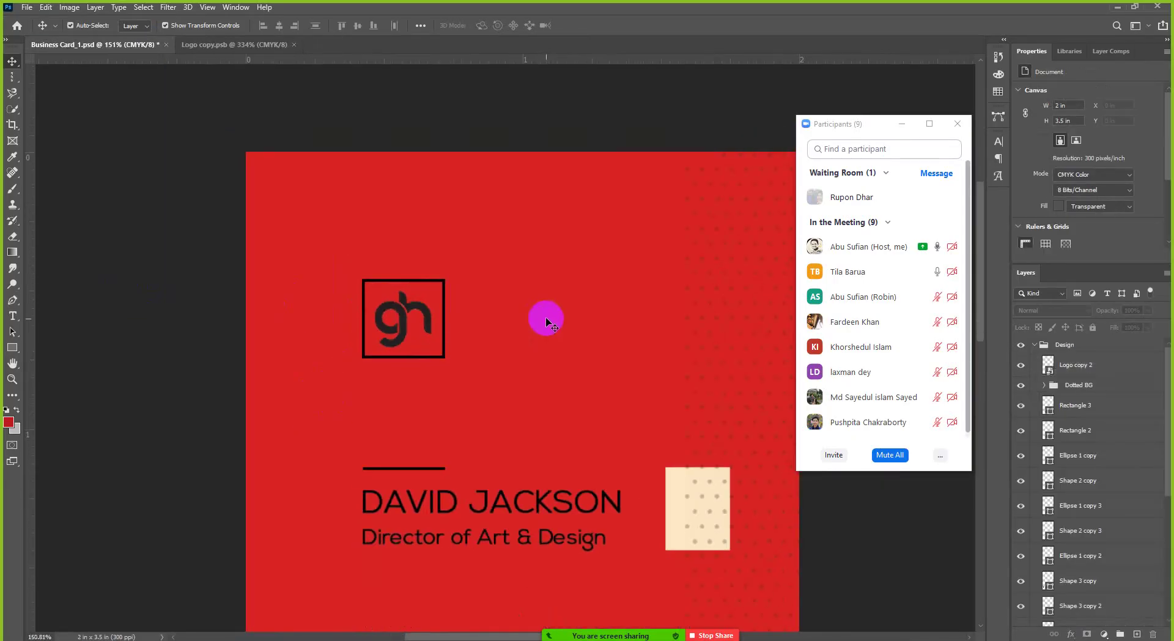
click(546, 317)
click(1020, 616)
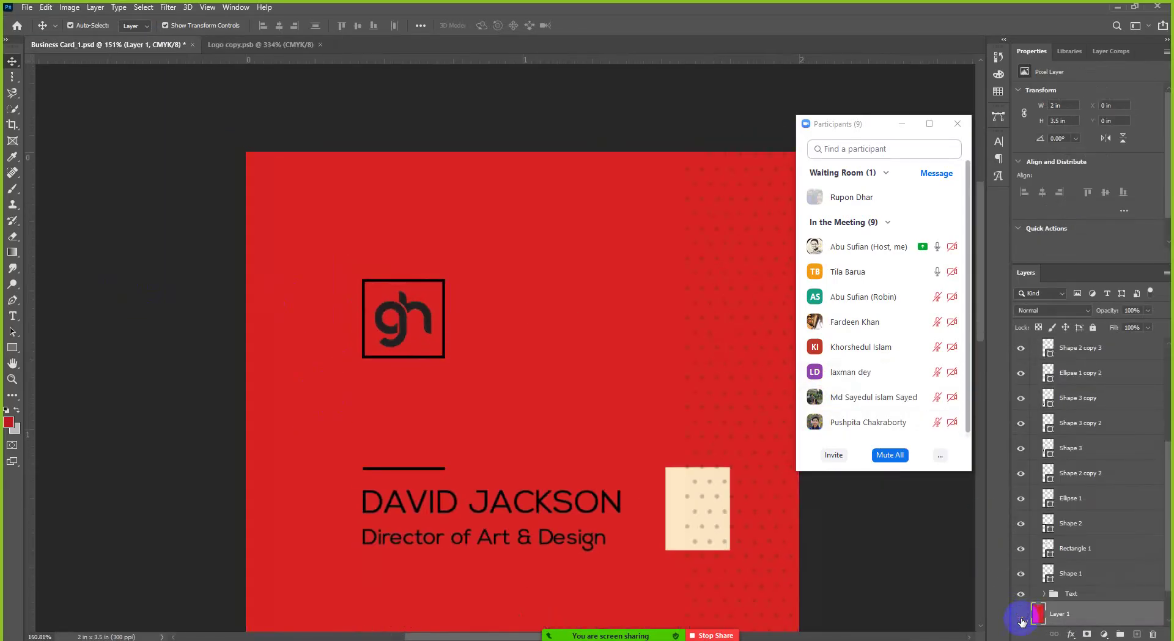
click(280, 301)
scroll(395, 284, up, 3)
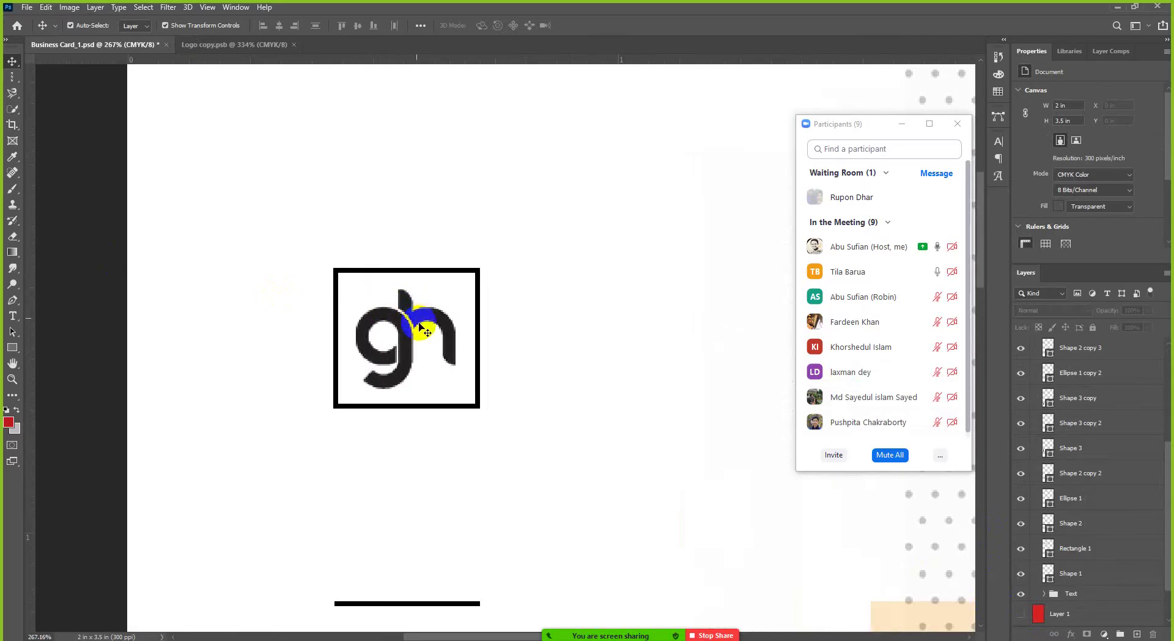
click(1021, 615)
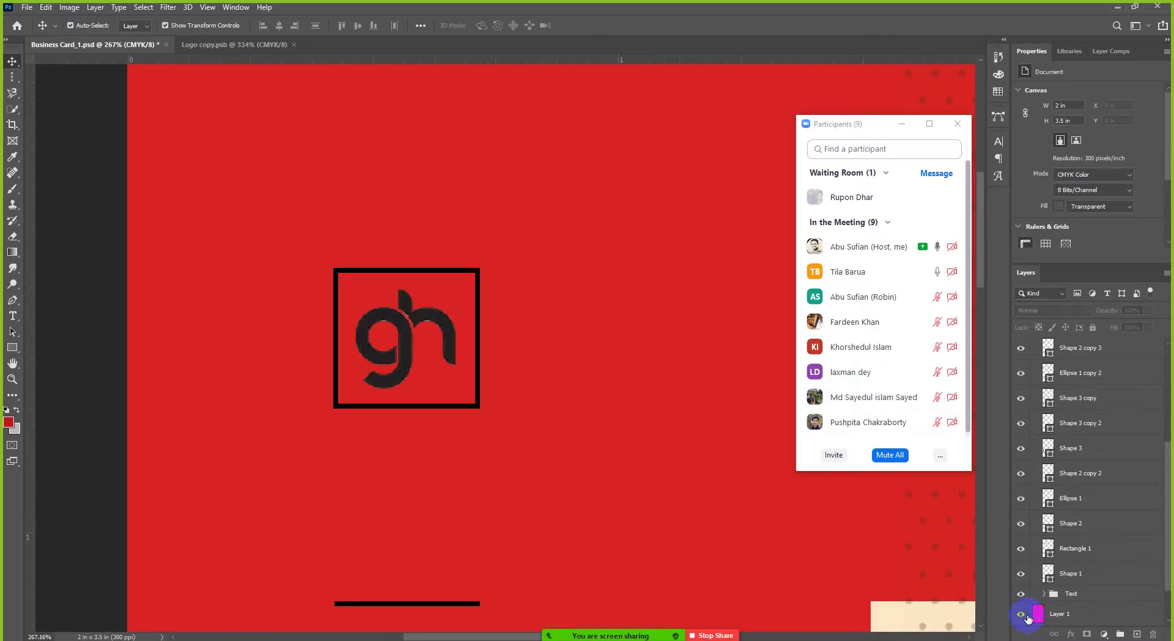
Select the Logo copy 2 Smart Object layer and admit the waiting participant to the Zoom meeting
scroll(1020, 442, up, 5)
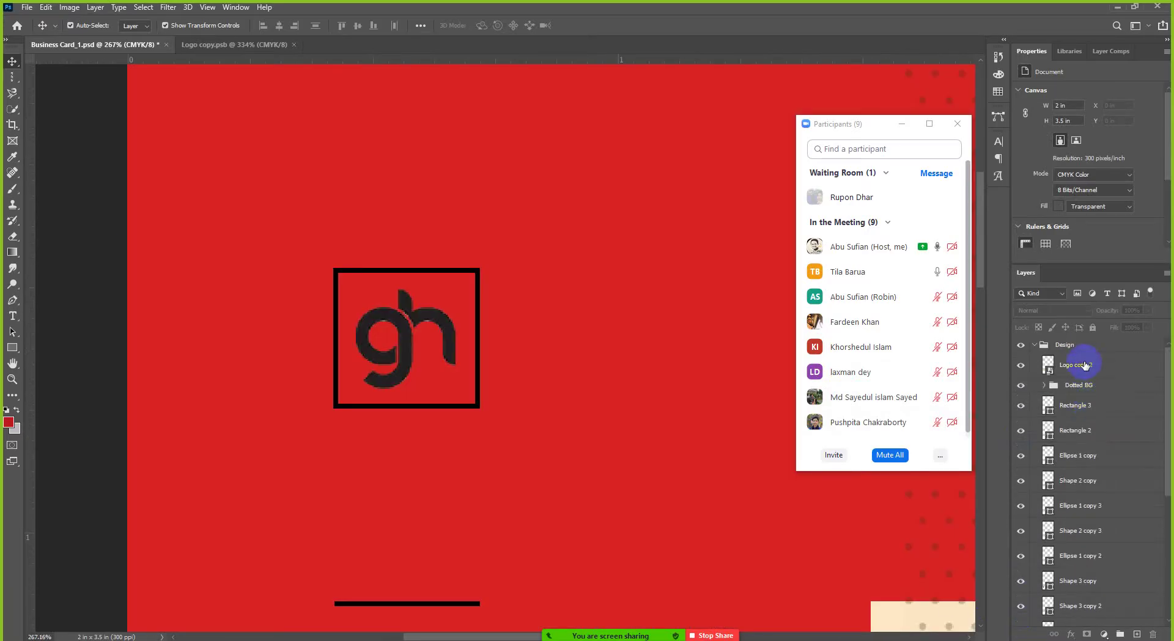
click(1082, 364)
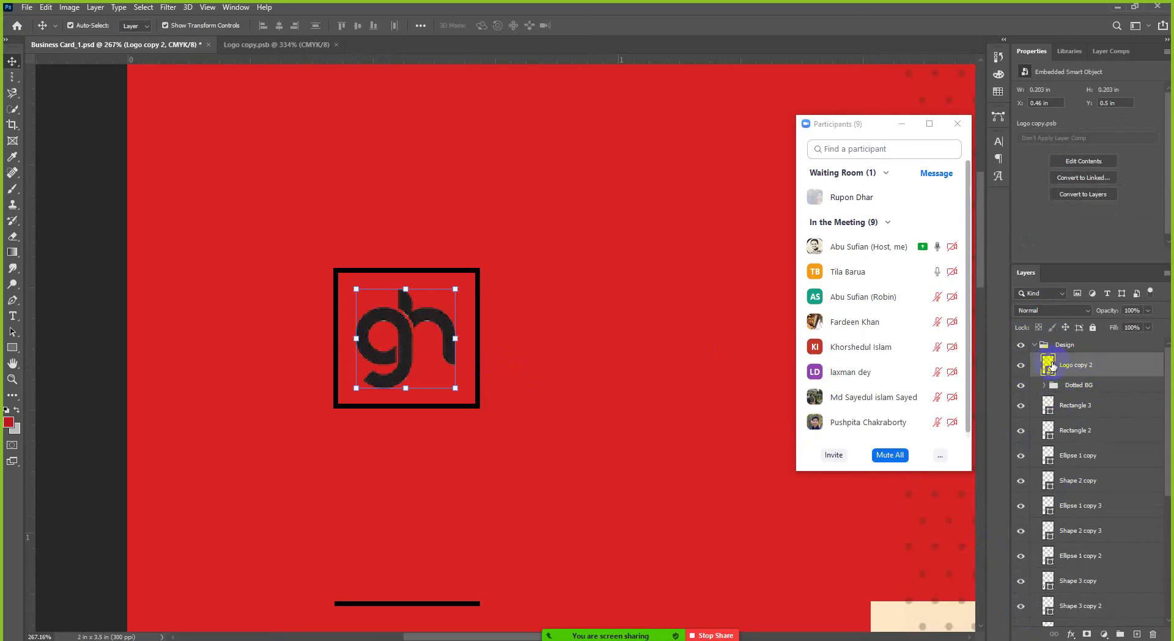
click(894, 196)
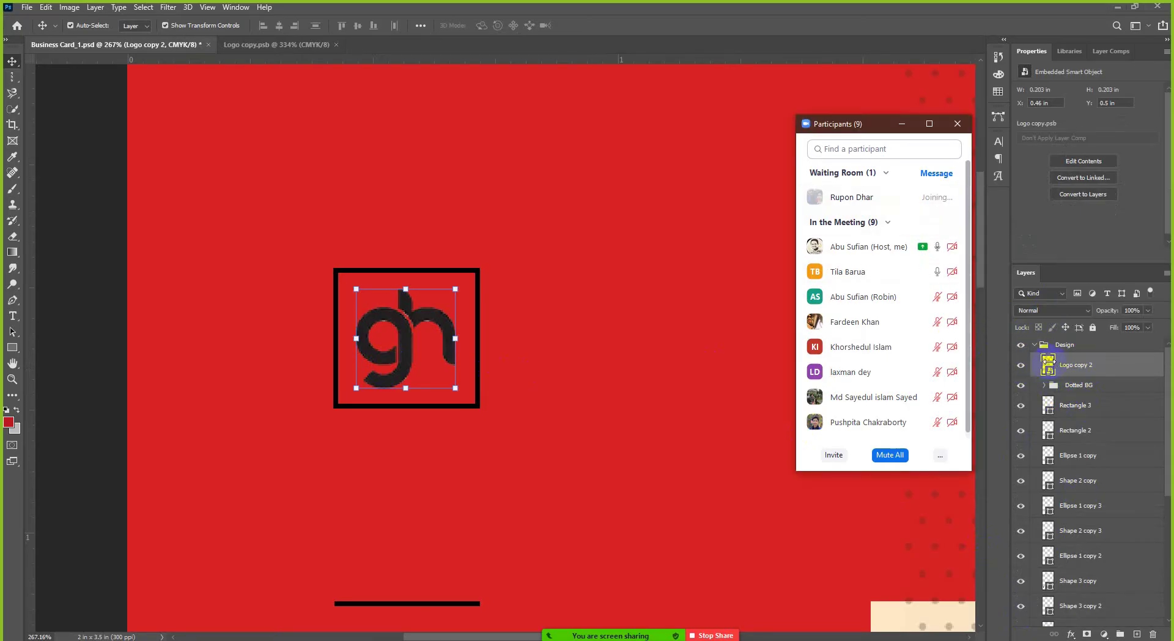
Return to Logo copy.psb, show the Logo copy layer and delete the cut-out Layer 2
click(310, 45)
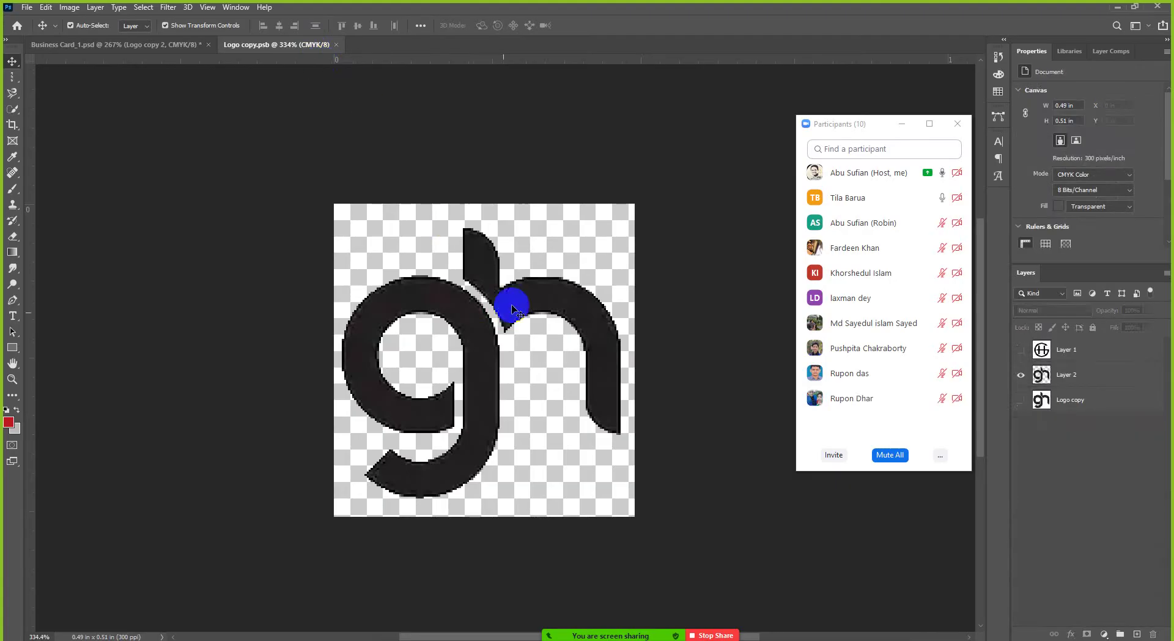
click(1020, 374)
click(1020, 400)
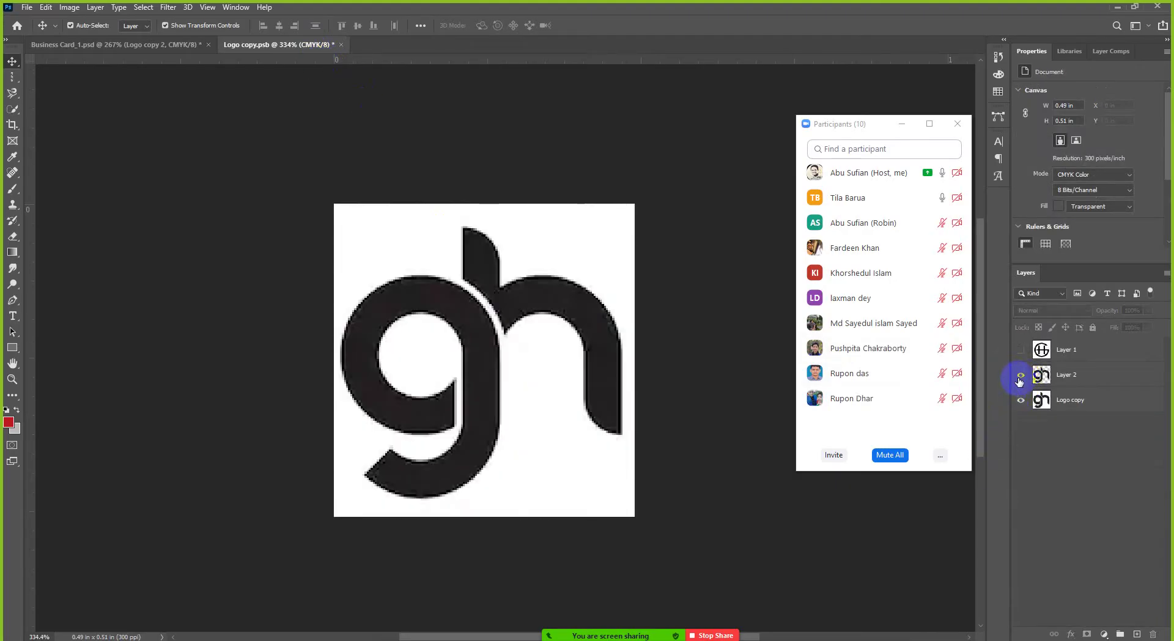
click(1067, 379)
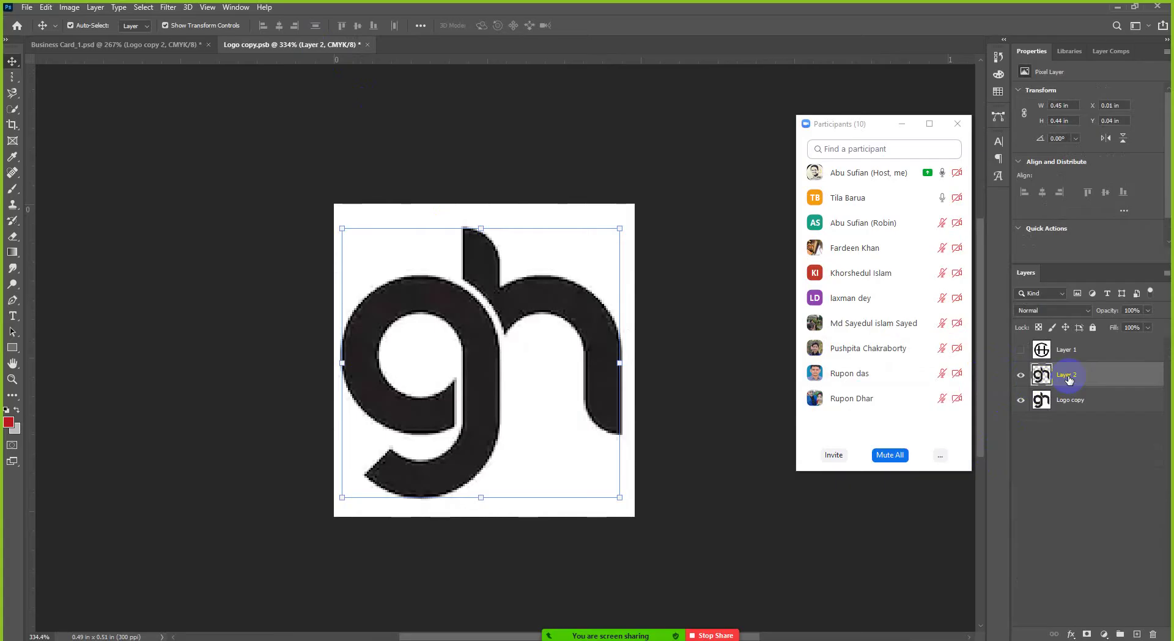
key(Delete)
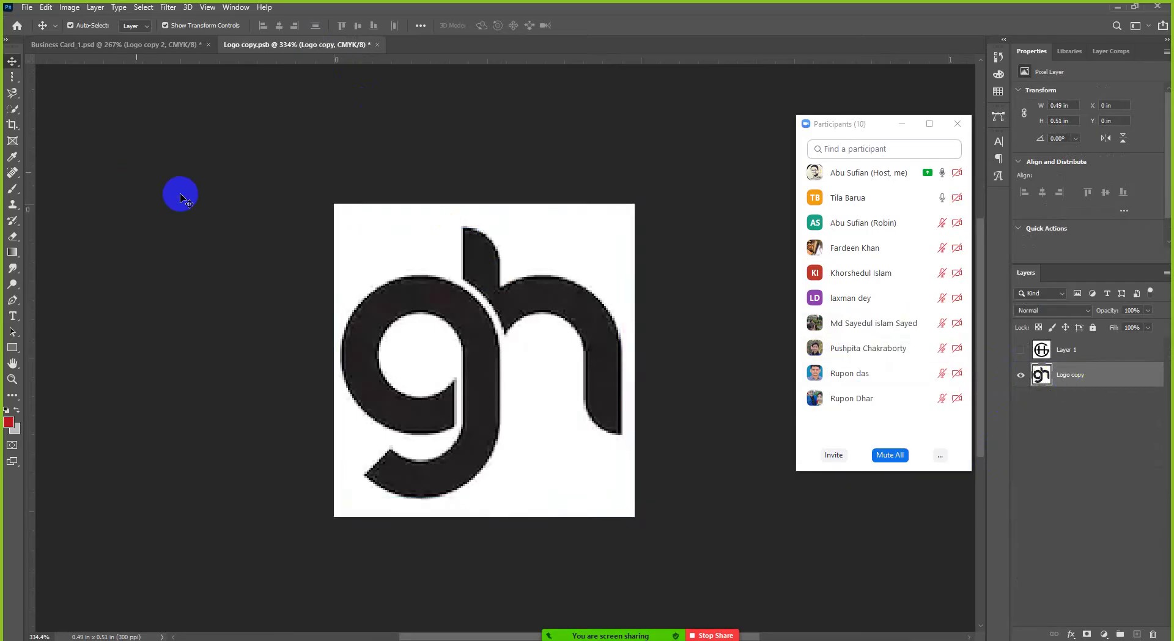
Activate the Quick Selection tool for the gh logo on the Logo copy layer
click(406, 357)
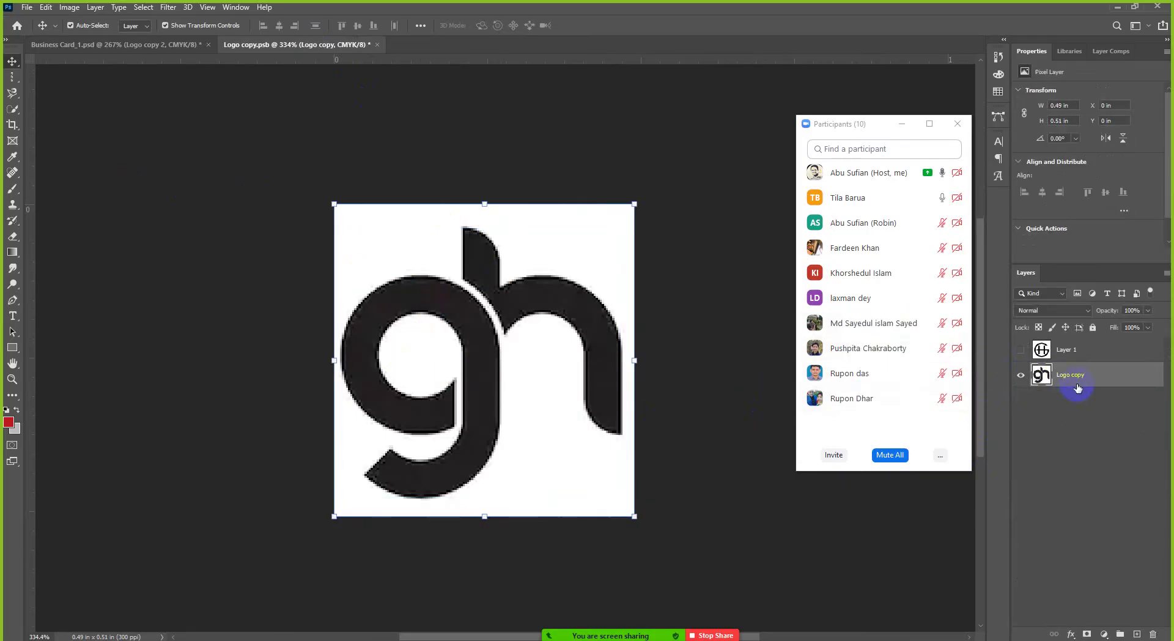
click(403, 326)
click(13, 110)
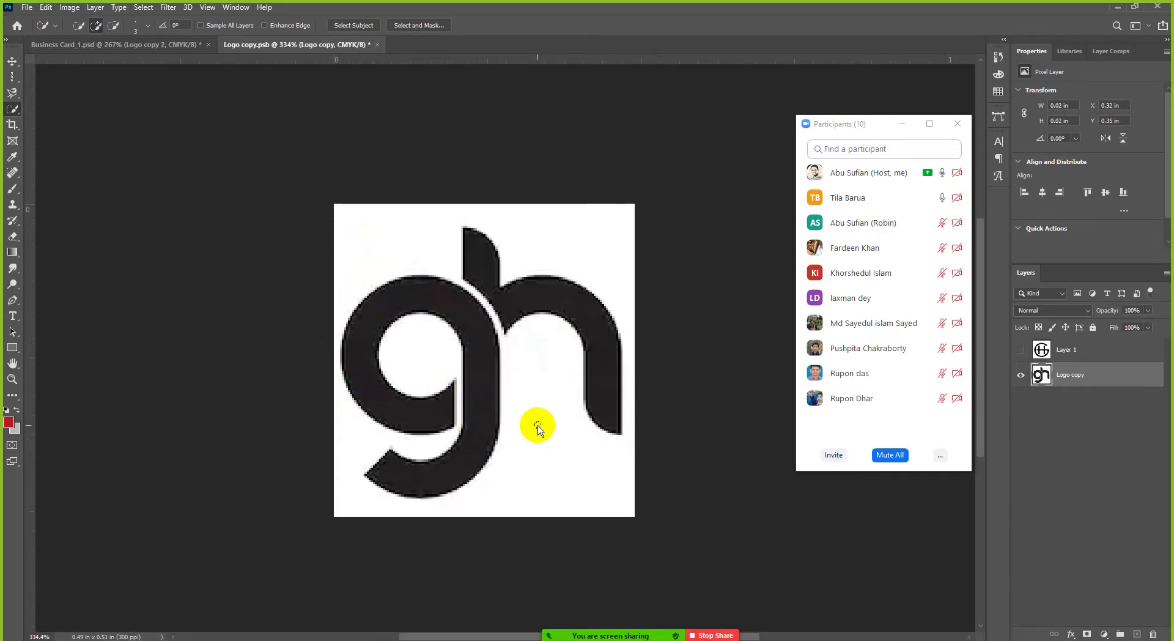
mouse_move(563, 424)
mouse_down()
mouse_move(564, 381)
mouse_move(552, 422)
mouse_up()
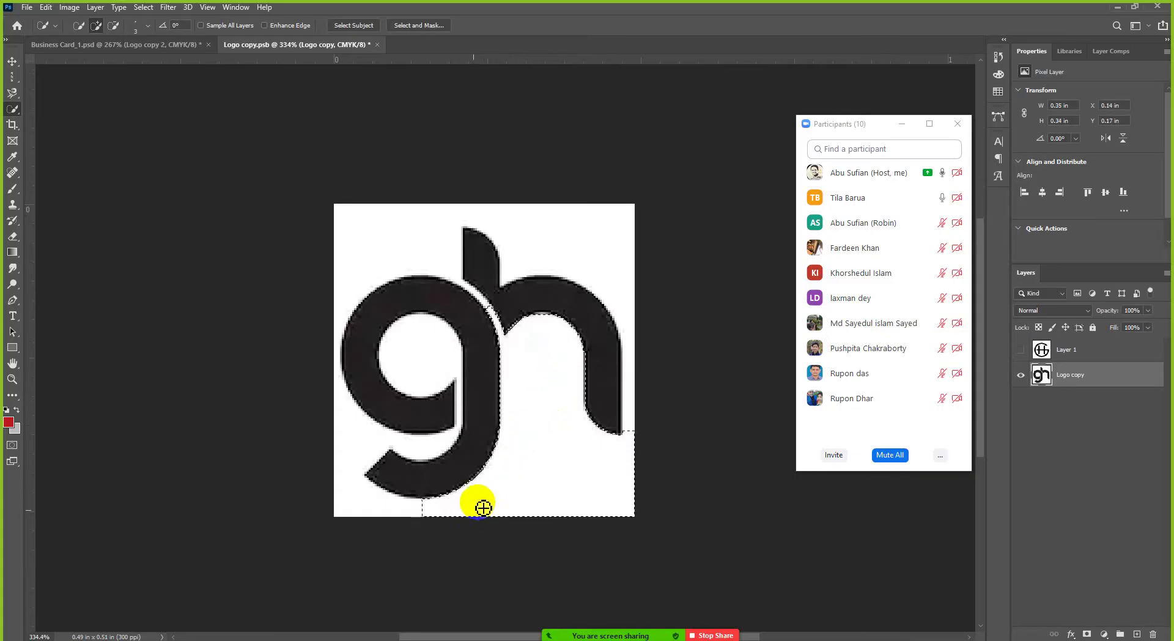
key(ctrl+d)
click(536, 424)
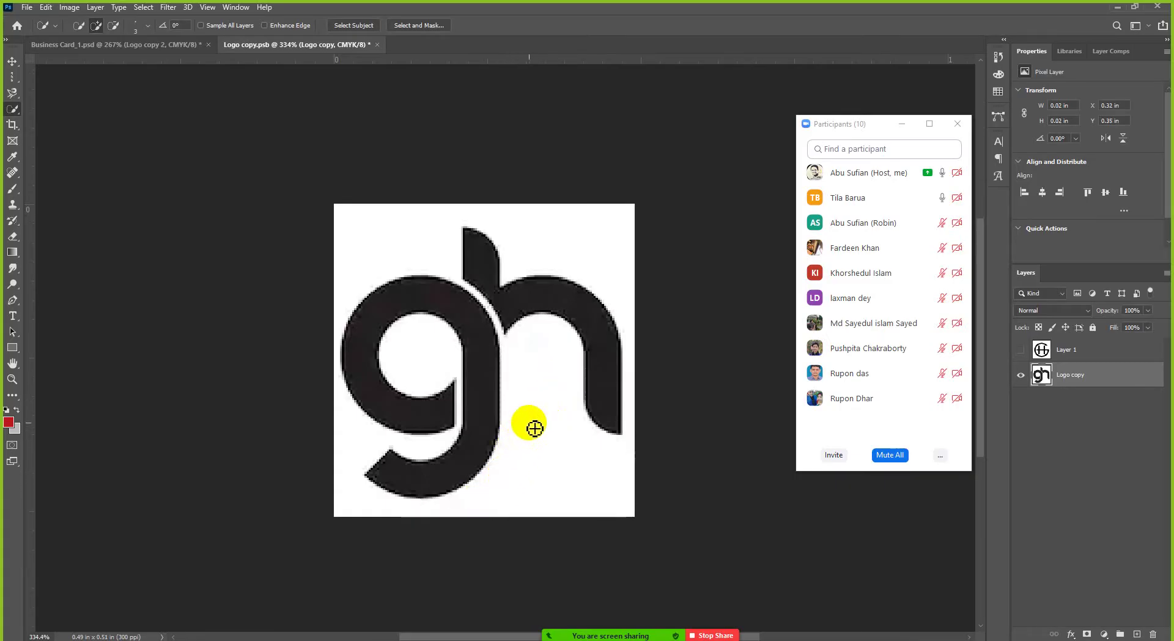
alt+scroll(539, 437, up, 2)
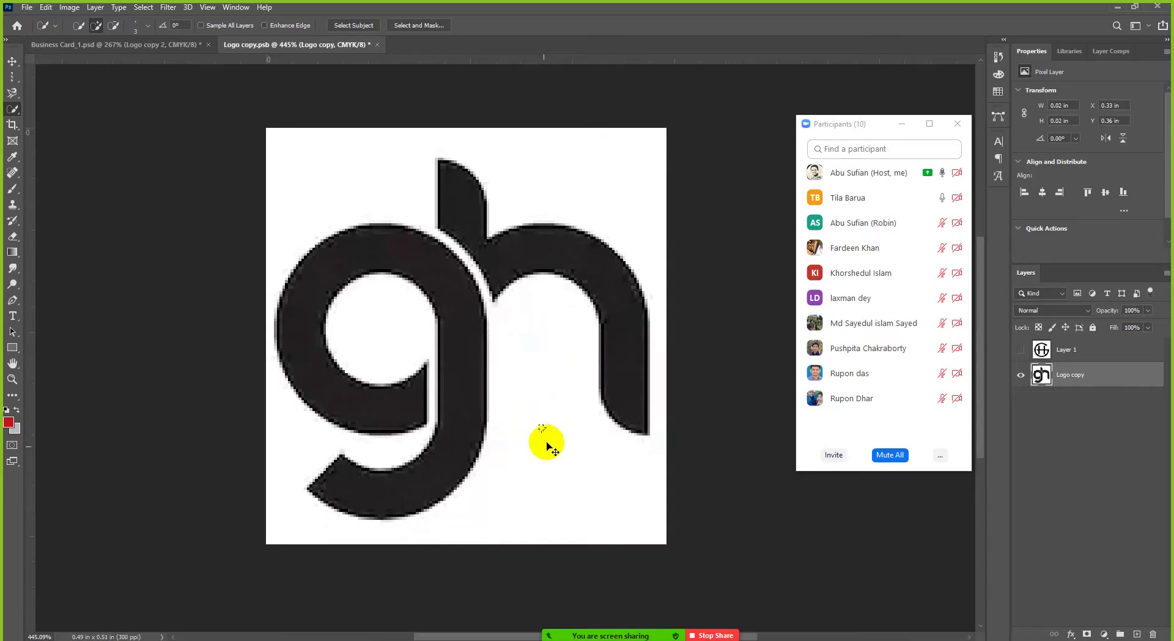
key(ctrl+d)
Quick-select the white background around the outside of the gh letters, extending it below the g and up along its outer curve
drag(550, 428, 542, 432)
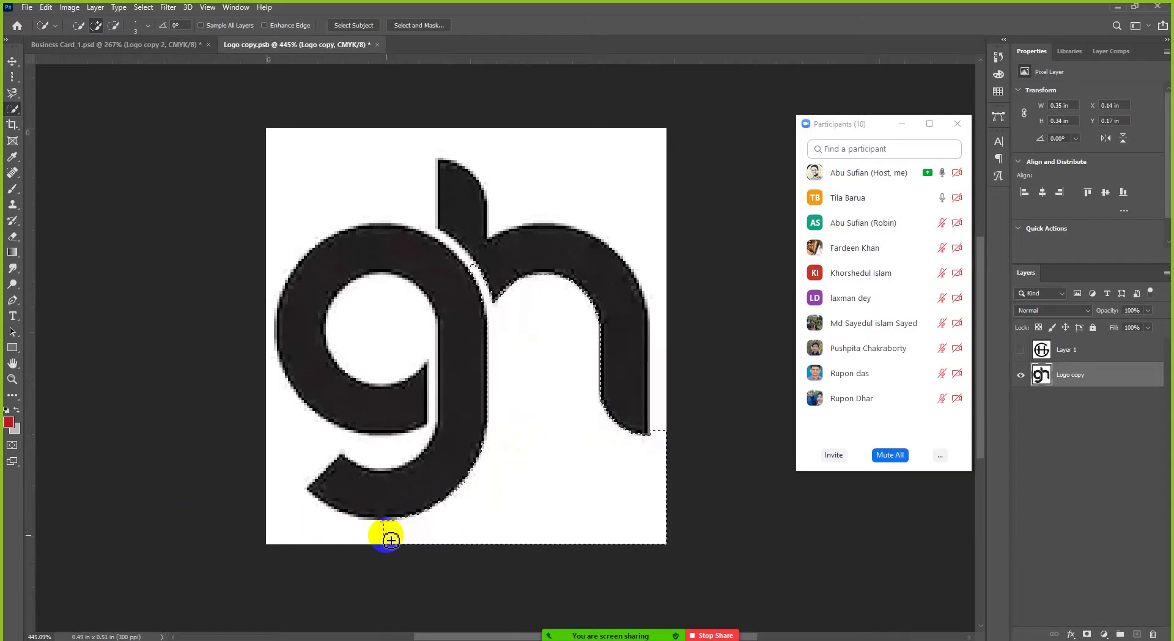
drag(389, 542, 371, 539)
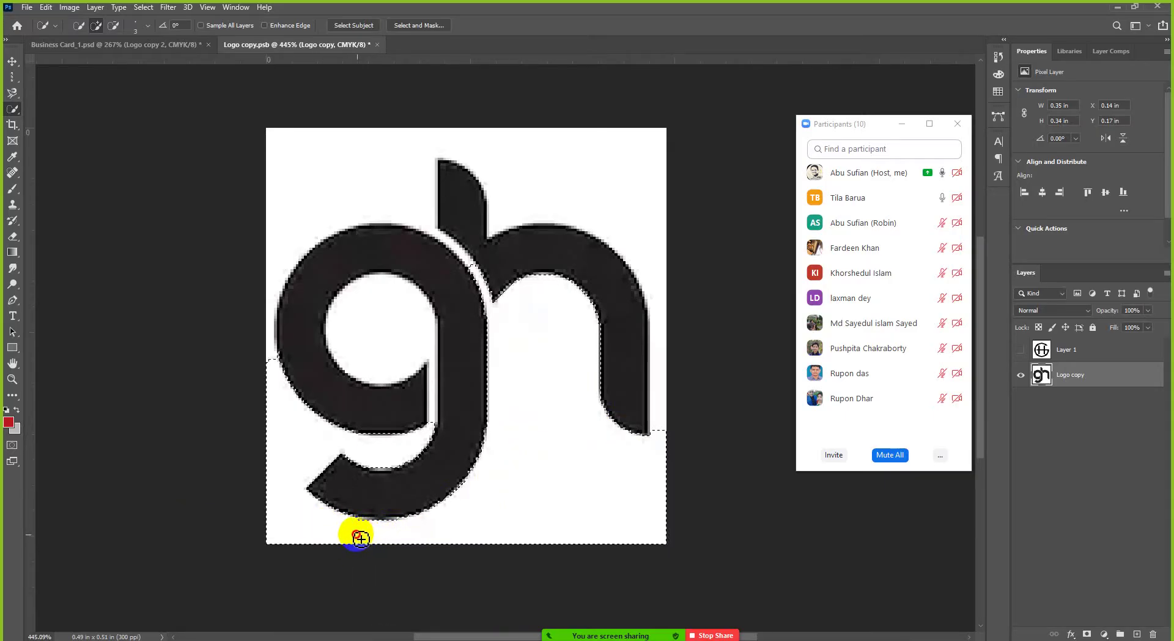
scroll(273, 403, up, 3)
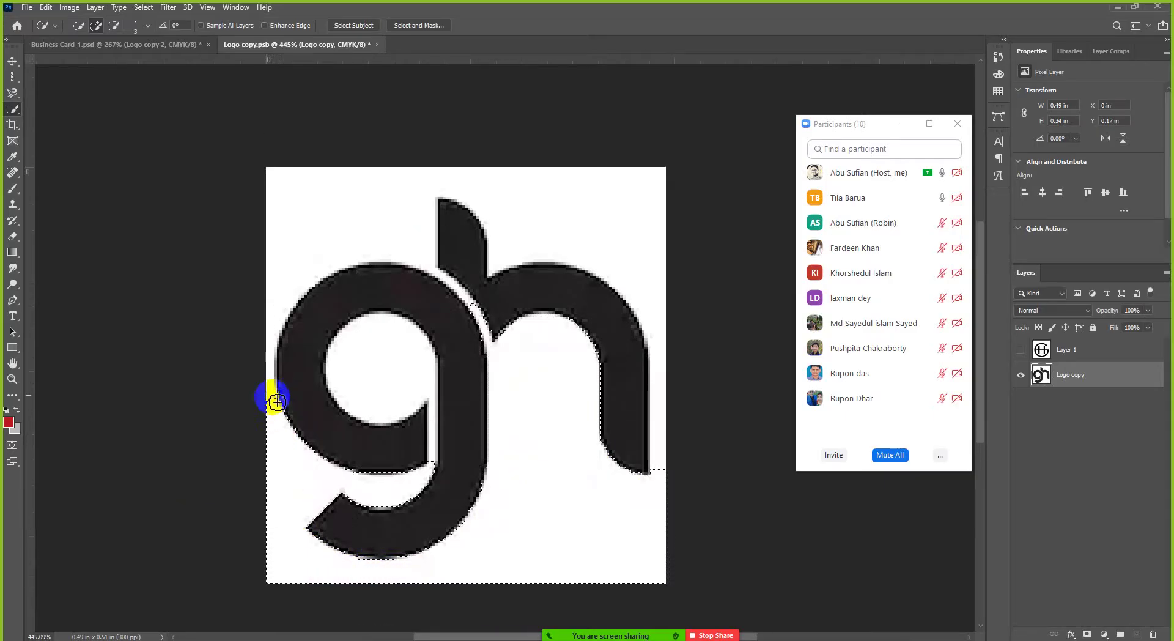
scroll(273, 403, up, 3)
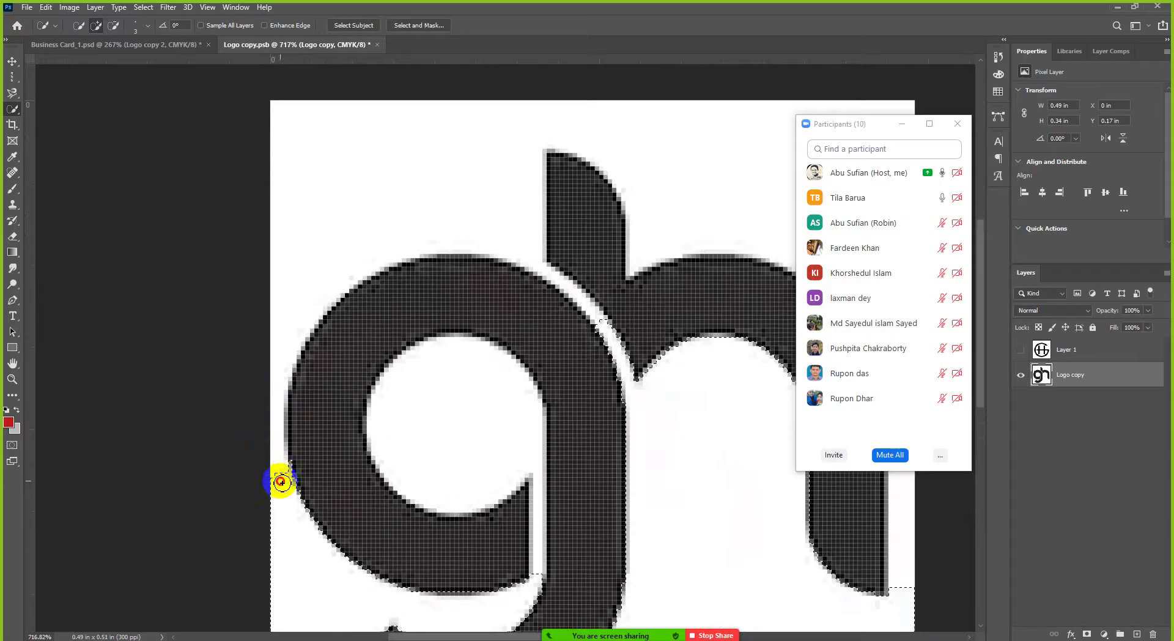
scroll(275, 471, up, 2)
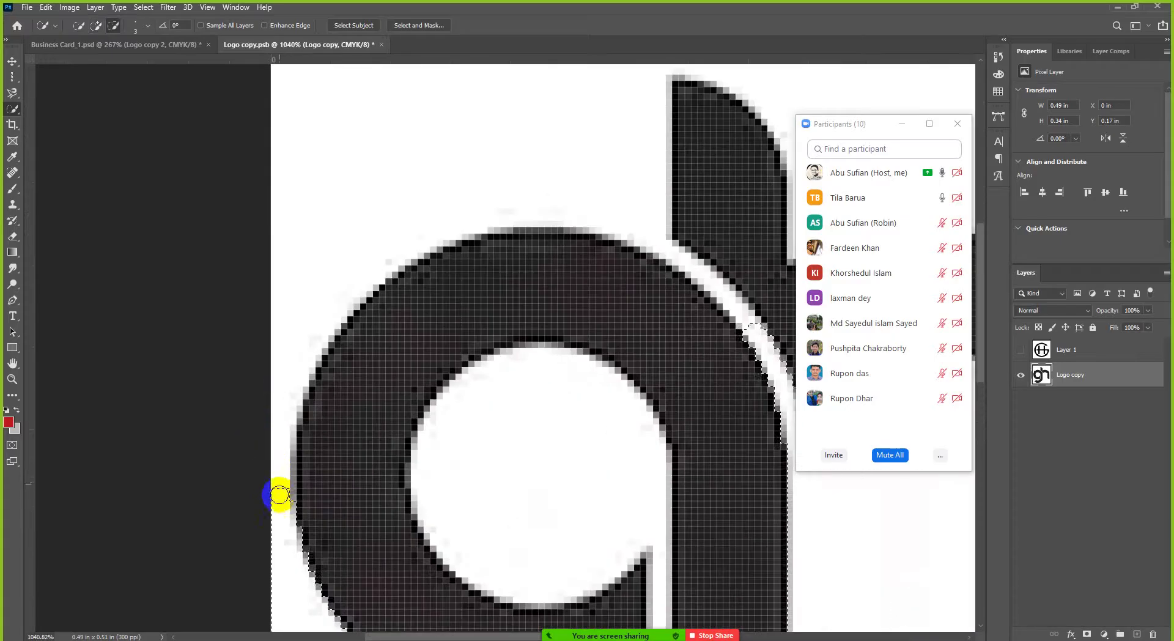
scroll(272, 483, up, 1)
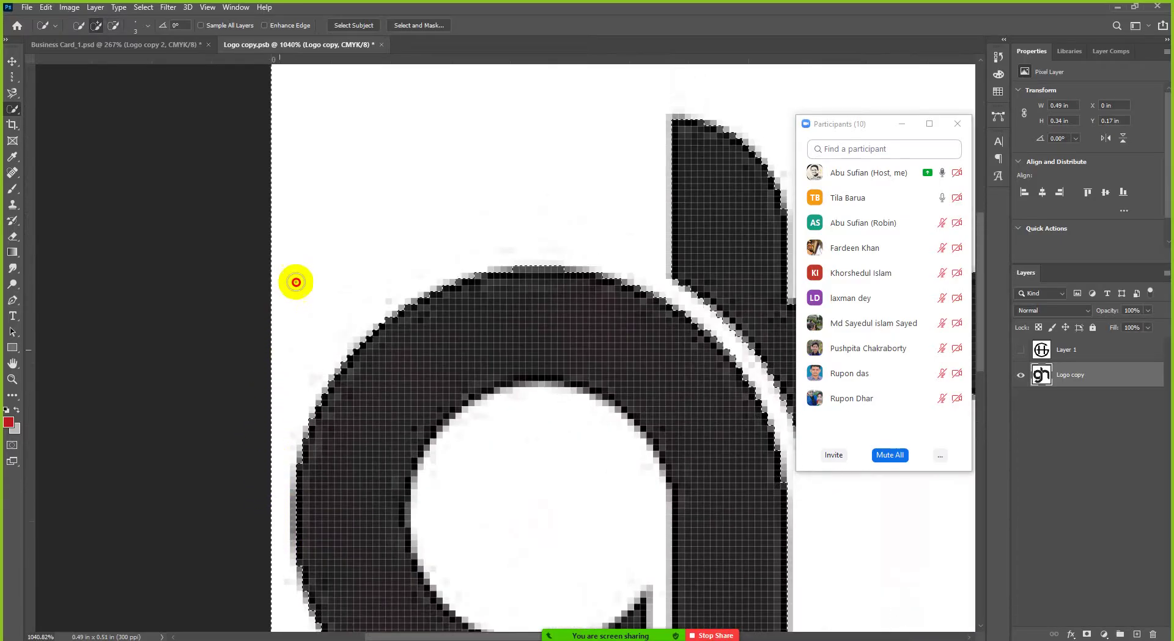
Try to extend the background selection into the narrow vertical gap between the g's bowl and its stem
scroll(345, 260, down, 2)
scroll(349, 261, down, 1)
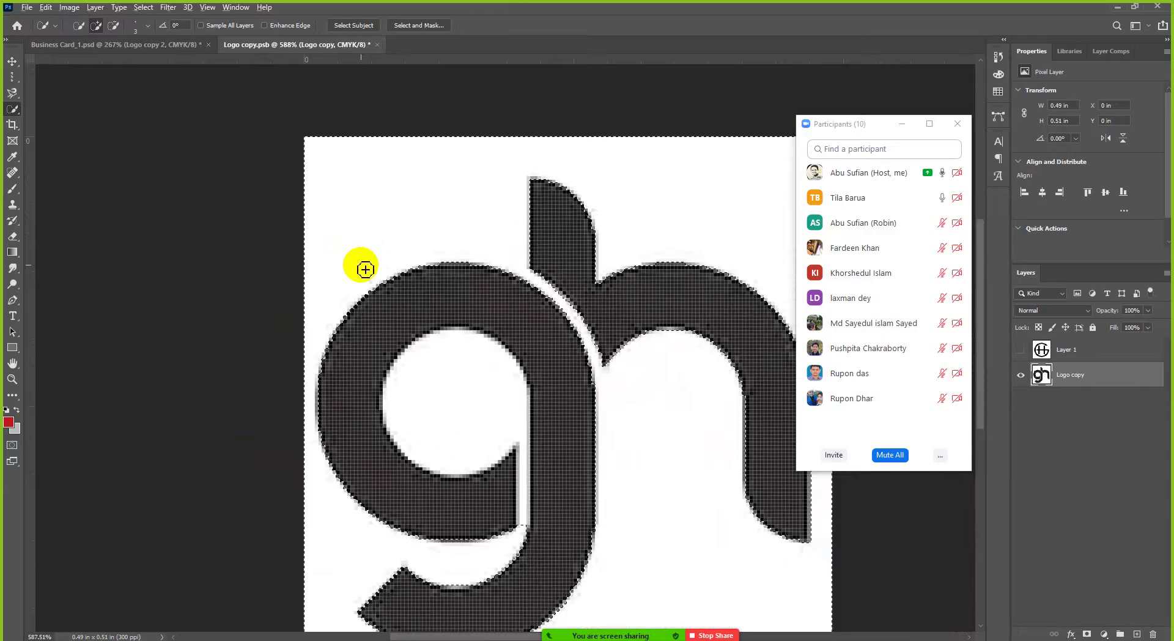
scroll(361, 264, down, 2)
scroll(474, 458, up, 4)
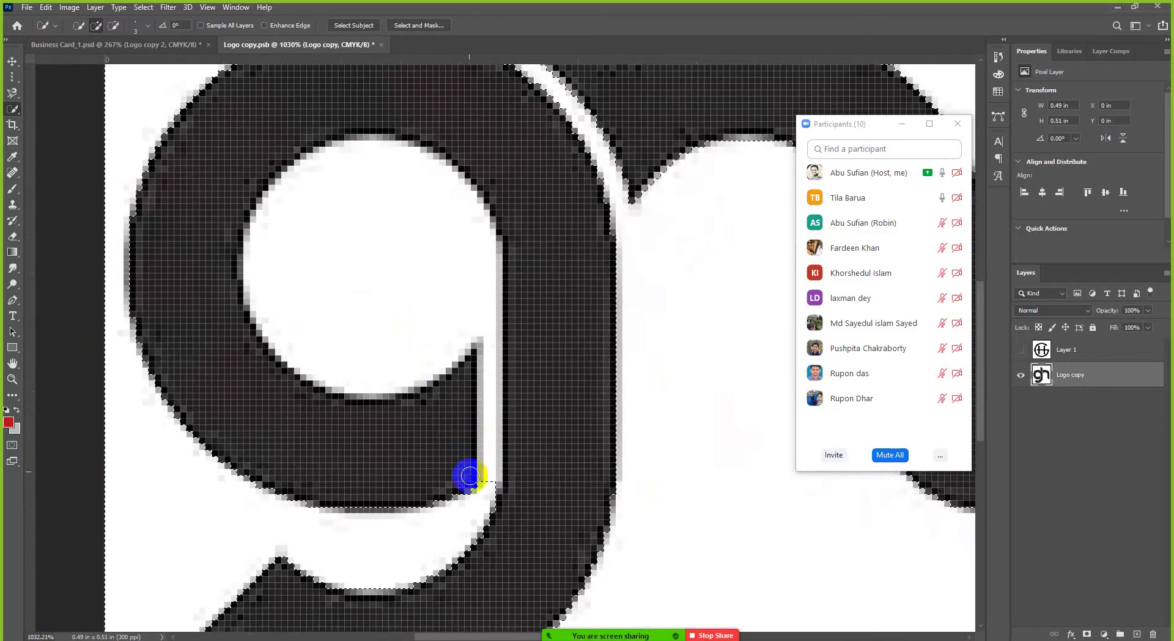
scroll(483, 477, up, 2)
scroll(487, 475, up, 2)
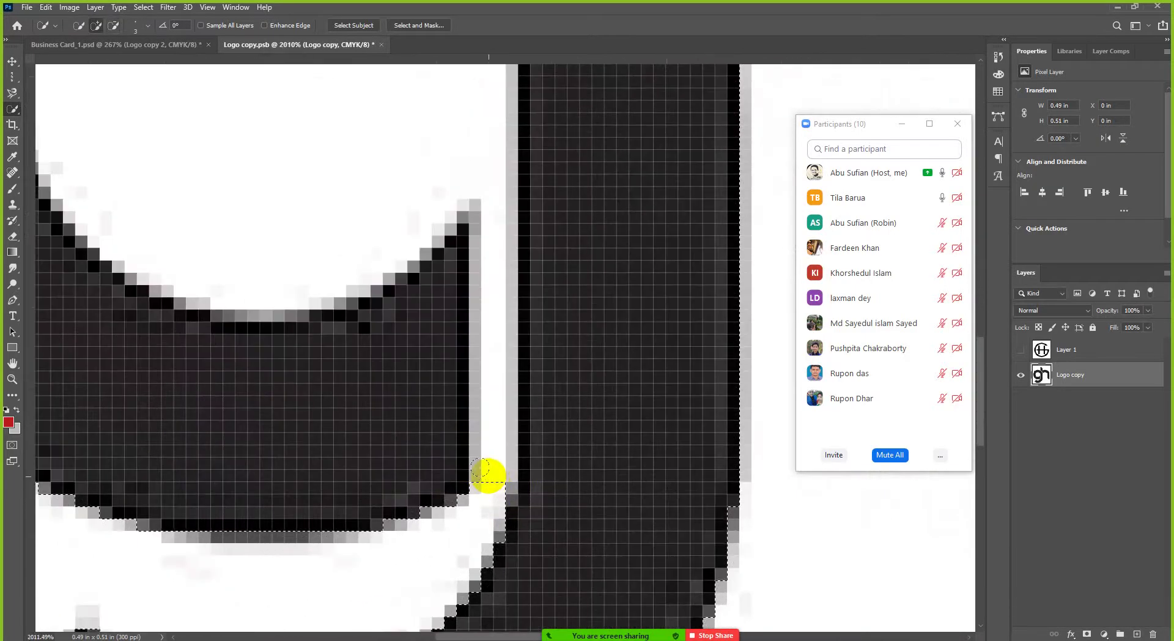
scroll(487, 475, down, 2)
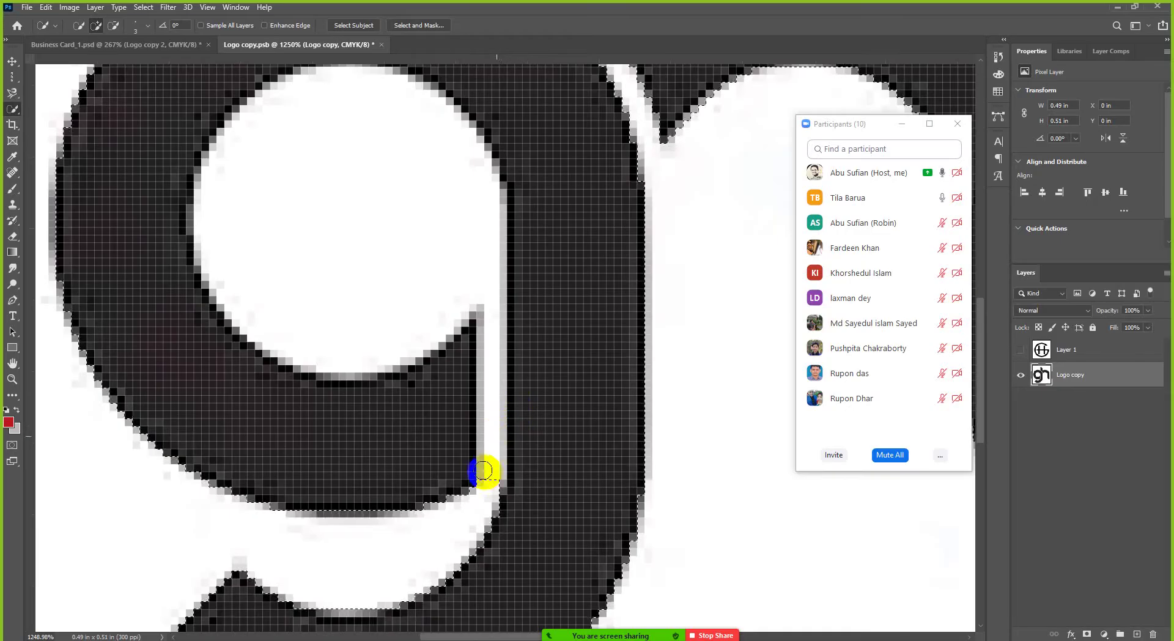
mouse_move(483, 472)
mouse_down()
mouse_move(500, 252)
mouse_move(489, 212)
mouse_move(464, 205)
mouse_move(494, 339)
mouse_move(496, 487)
mouse_move(479, 374)
mouse_up()
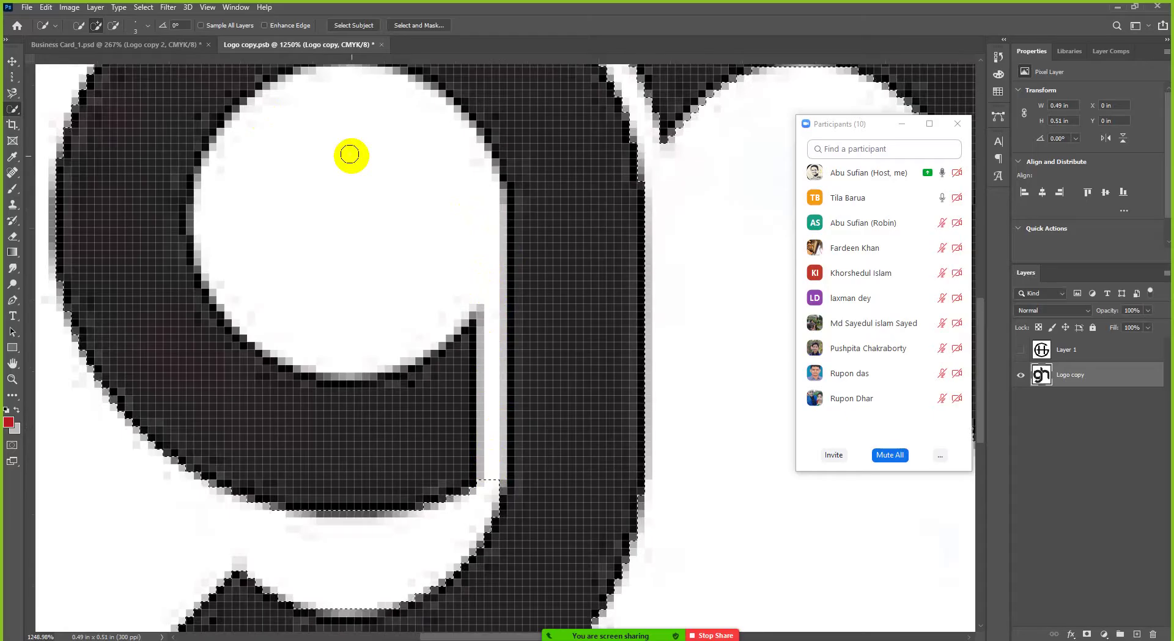
Set the Quick Selection brush size to 2 px and add the g's narrow gap and round white counter to the selection
click(157, 48)
click(148, 28)
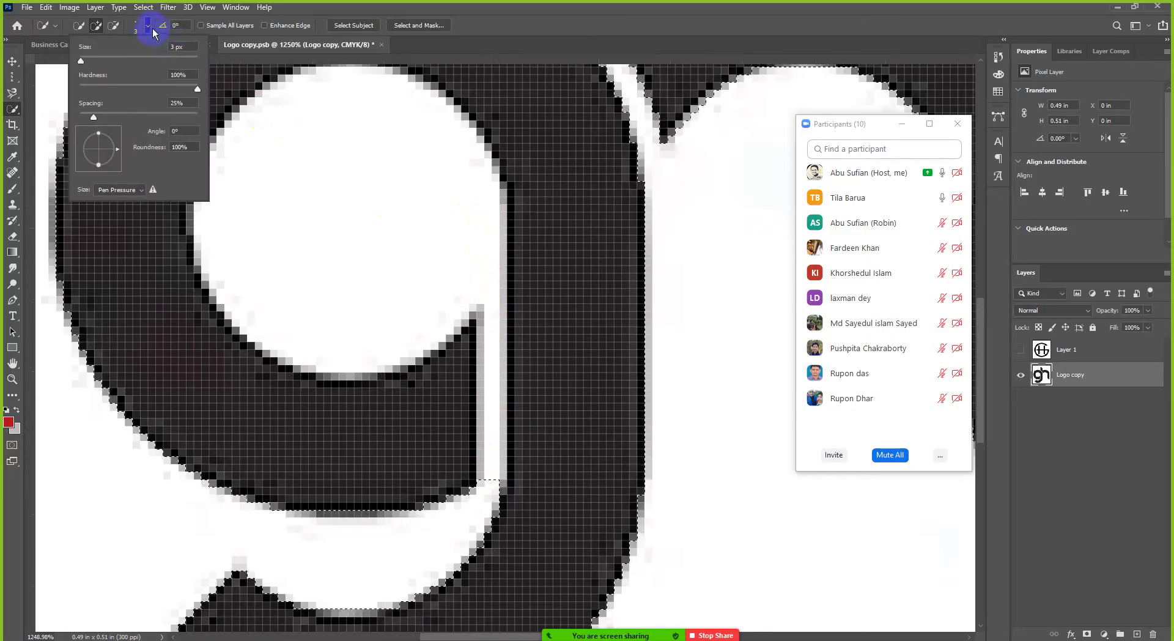
click(148, 29)
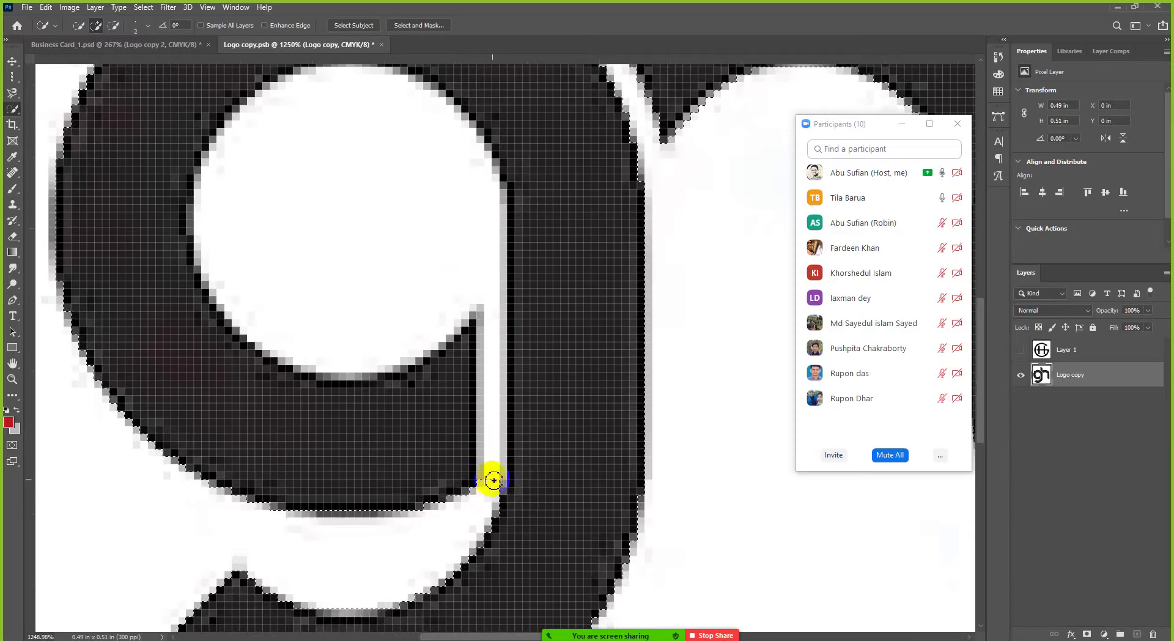
drag(488, 437, 483, 306)
Examine the selection outline inside the g's counter and around the complete gh logo
scroll(414, 254, up, 2)
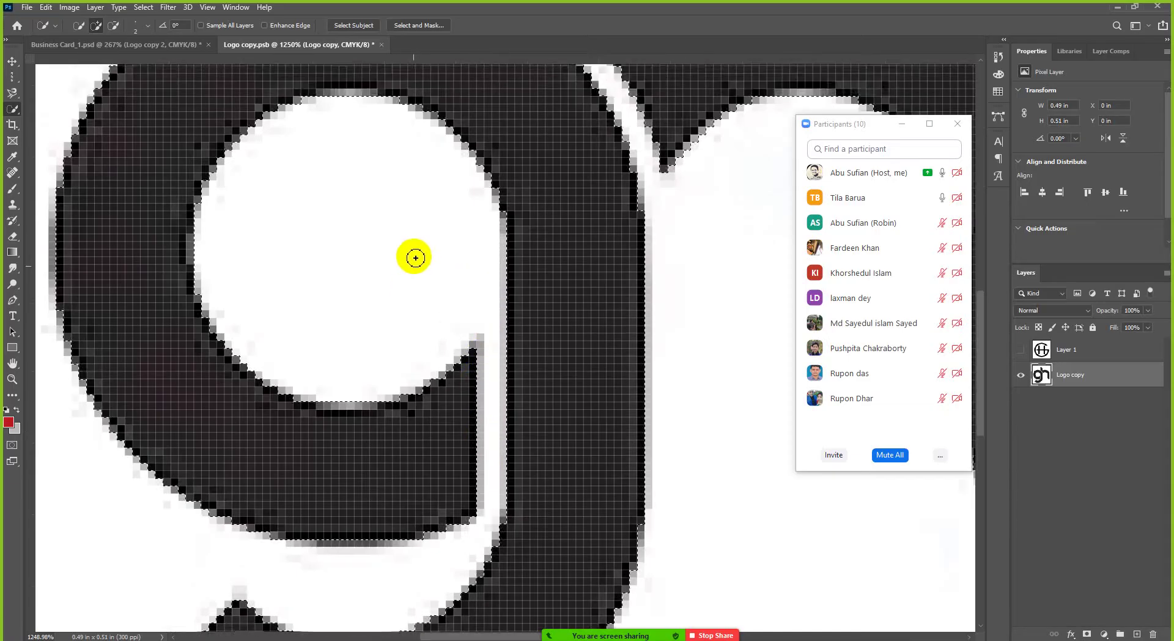
scroll(415, 254, down, 2)
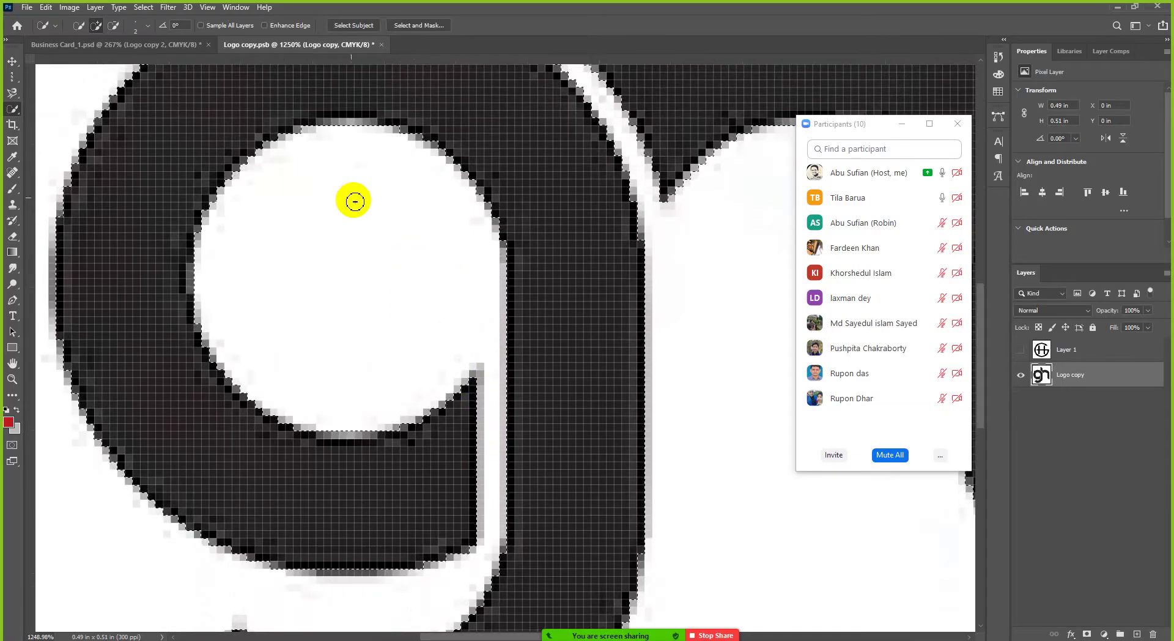
scroll(370, 221, down, 2)
scroll(371, 222, down, 1)
mouse_move(210, 283)
mouse_down()
mouse_move(464, 283)
mouse_move(550, 342)
mouse_up()
scroll(577, 357, down, 4)
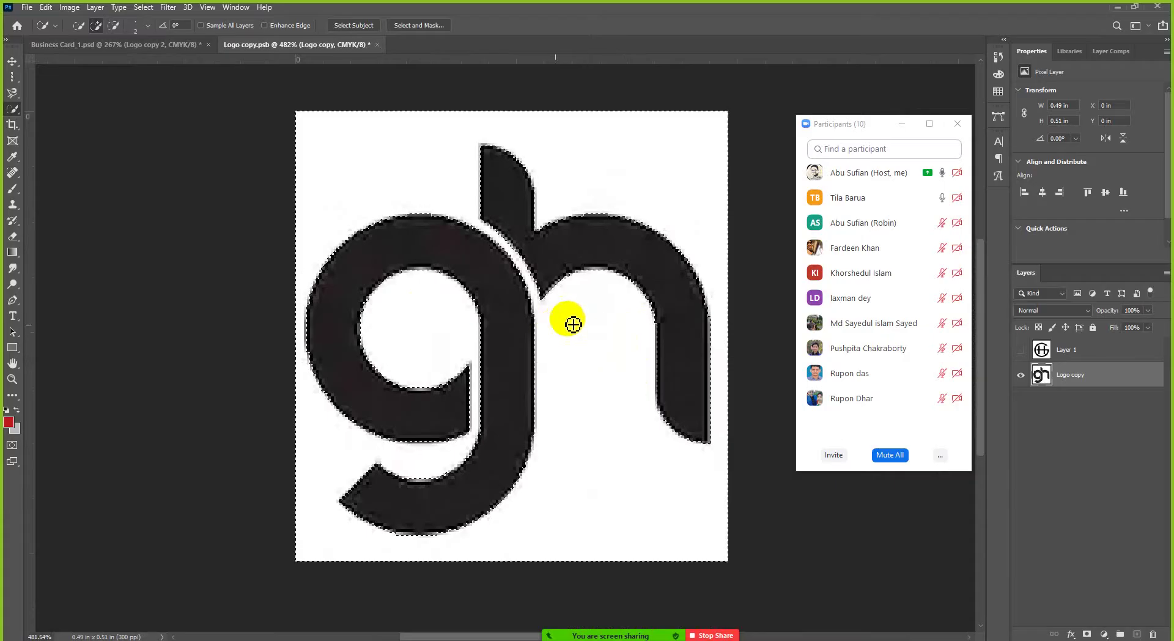
drag(354, 356, 367, 342)
drag(401, 254, 406, 261)
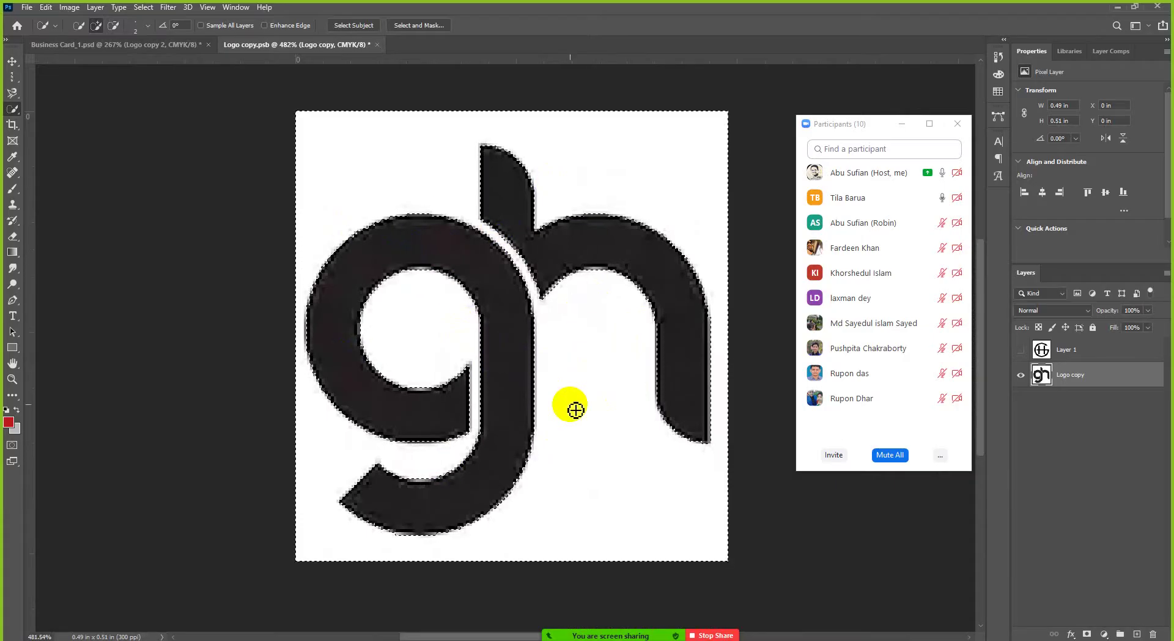
drag(462, 422, 462, 422)
Enlarge the Quick Selection brush to 5 px, extend the selection from the g's gap into its black bowl, and inspect the outline
scroll(462, 423, up, 9)
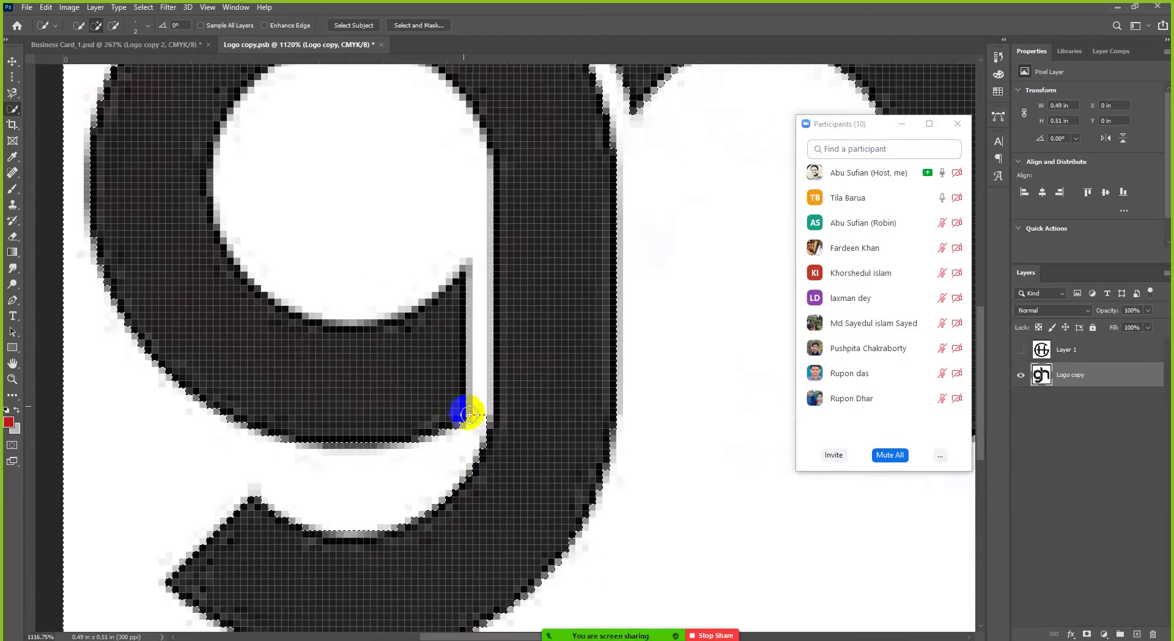
key(bracketright)
key(bracketright)
key(bracketright)
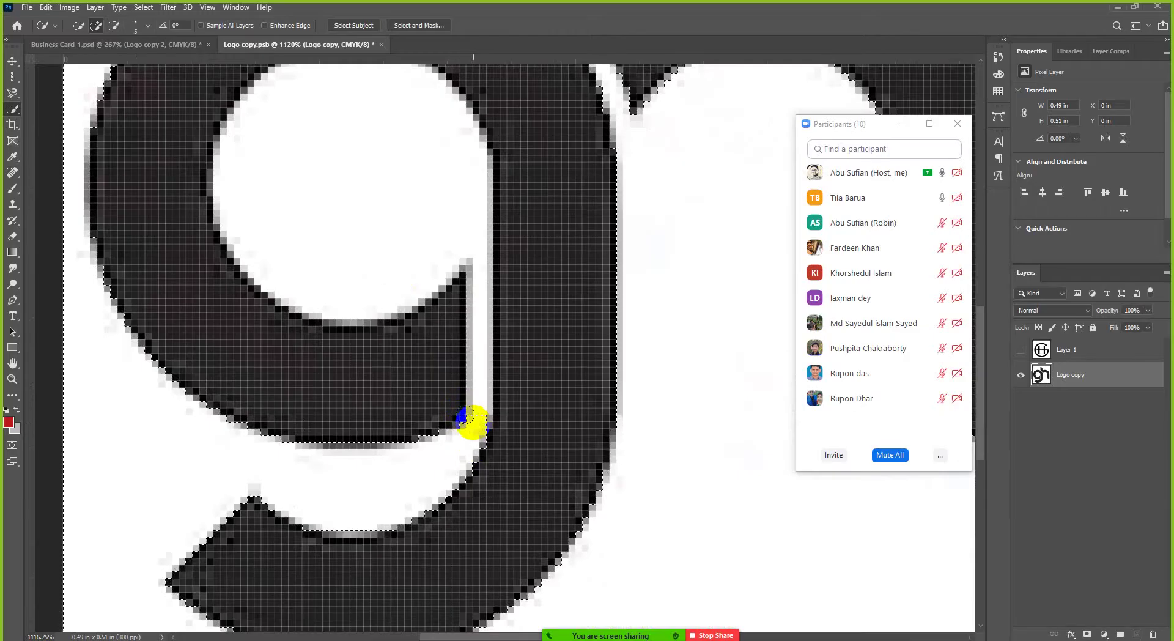
mouse_move(469, 414)
mouse_down()
mouse_move(425, 436)
mouse_move(457, 420)
mouse_up()
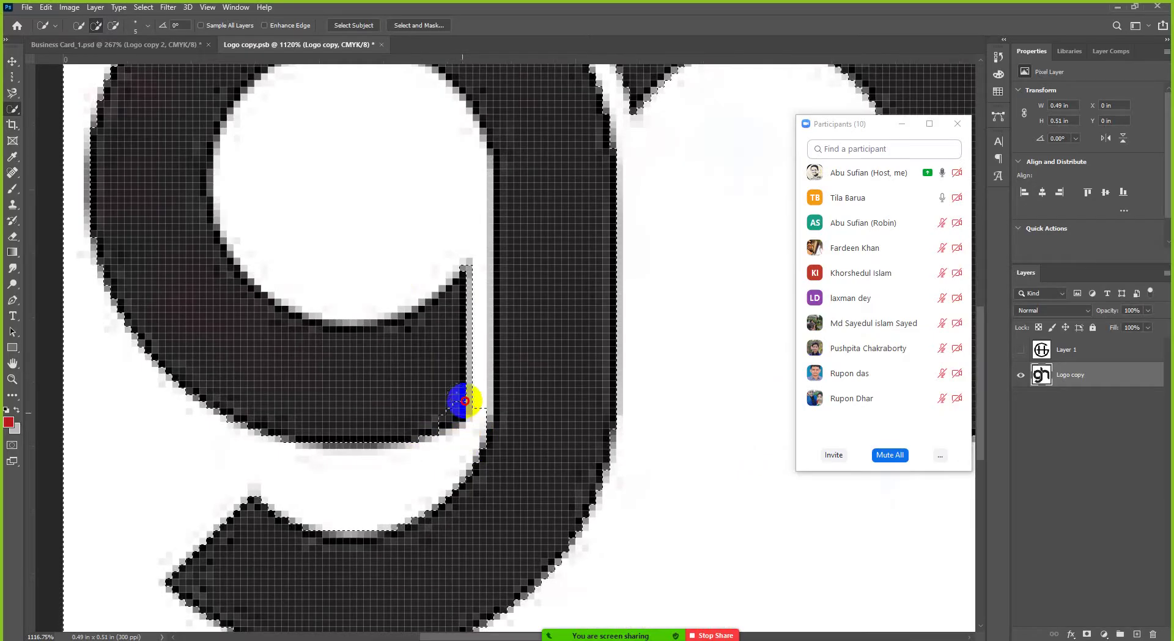
scroll(446, 389, down, 2)
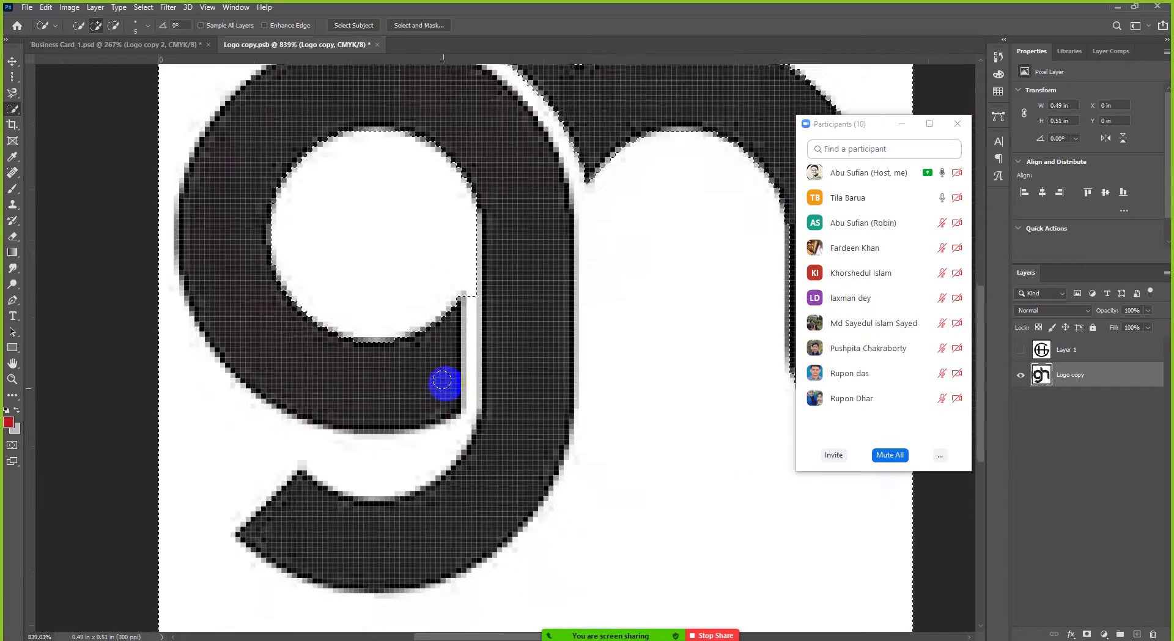
scroll(443, 366, up, 2)
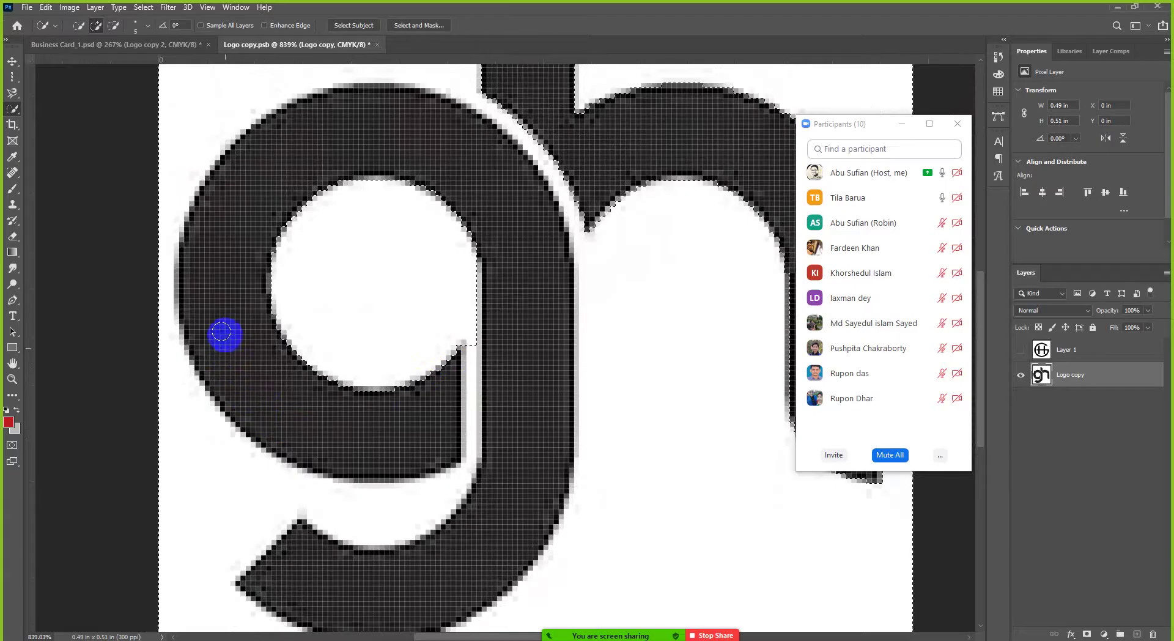
scroll(299, 440, down, 2)
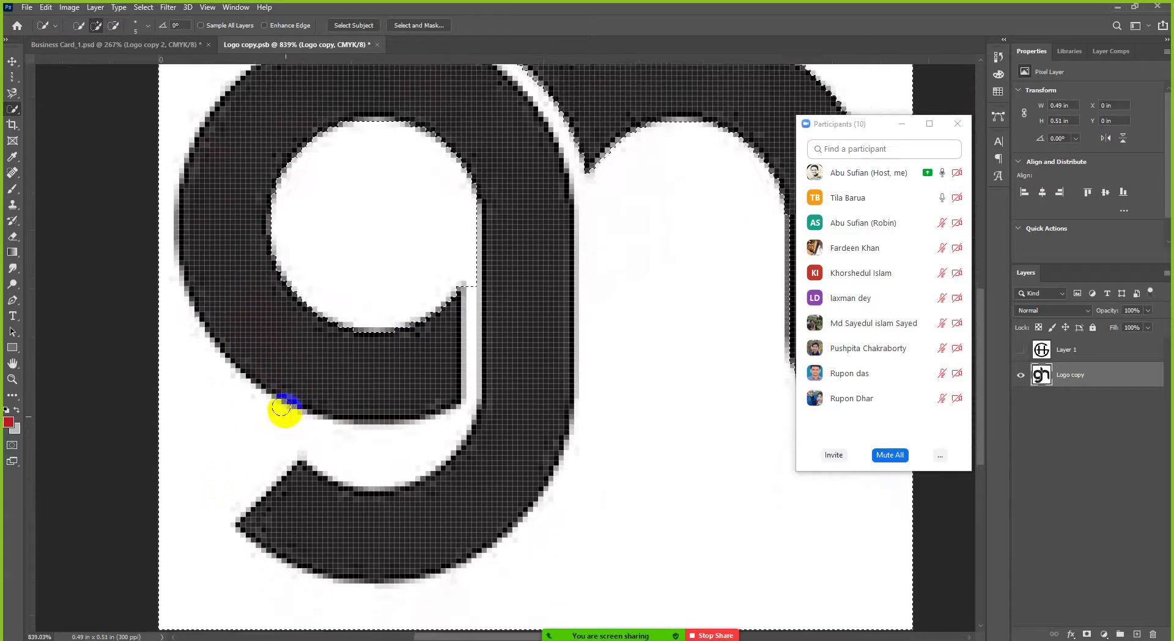
scroll(282, 406, down, 2)
scroll(348, 340, down, 1)
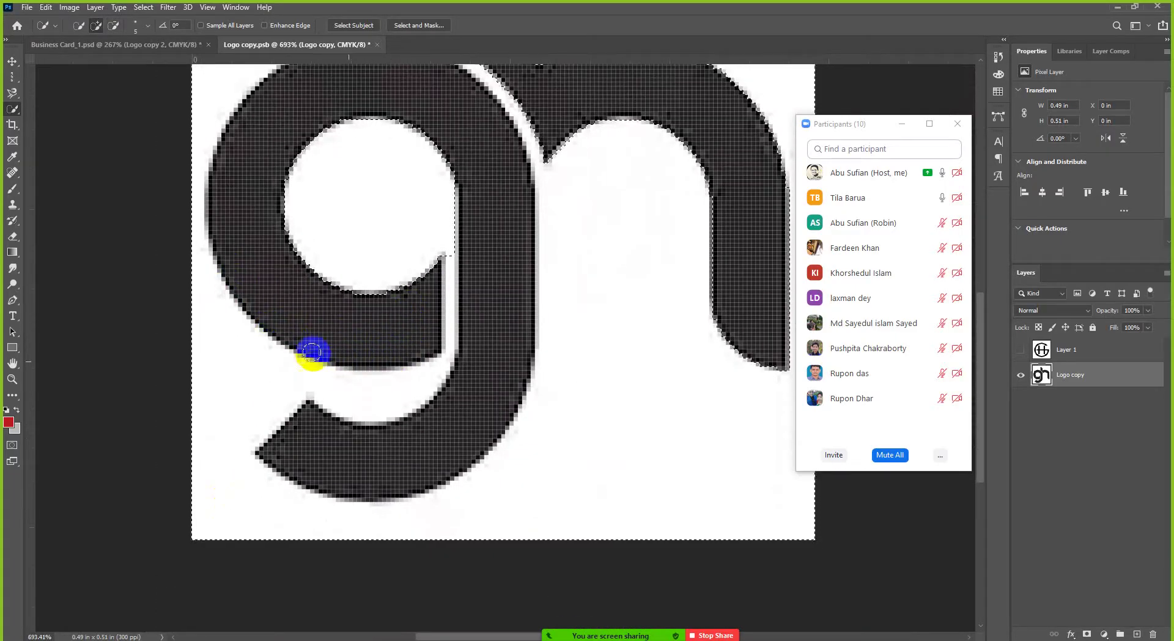
Try to extend the Quick Selection of the white background into the gap between the g's bowl and its tail
scroll(260, 217, up, 2)
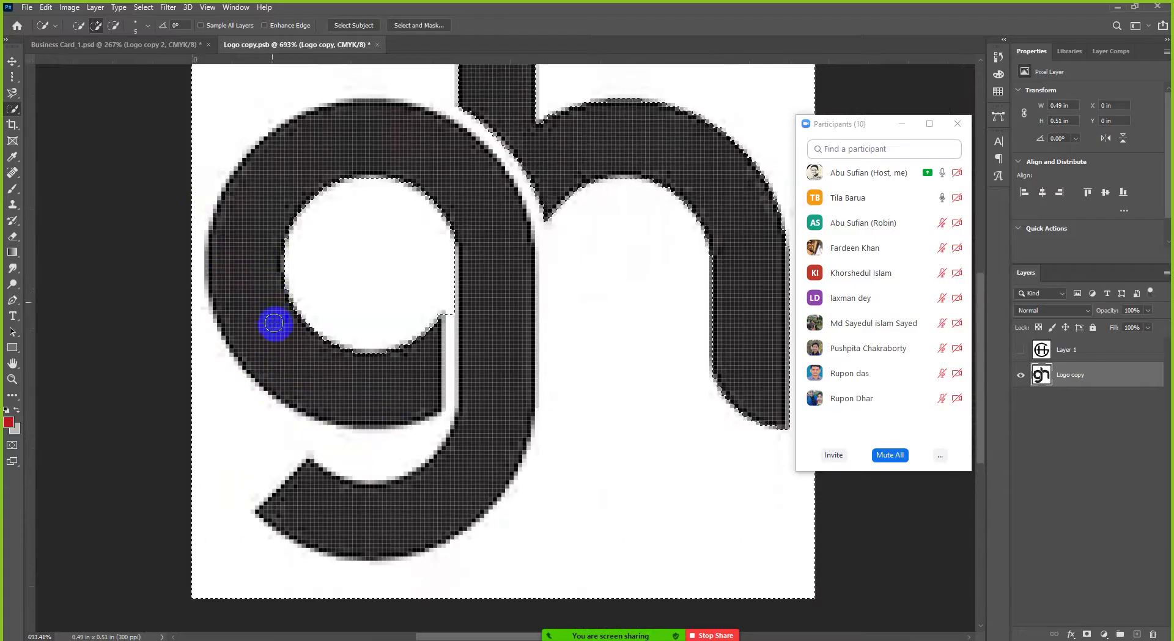
mouse_move(431, 324)
mouse_down()
mouse_move(435, 314)
mouse_move(442, 341)
mouse_move(412, 406)
mouse_up()
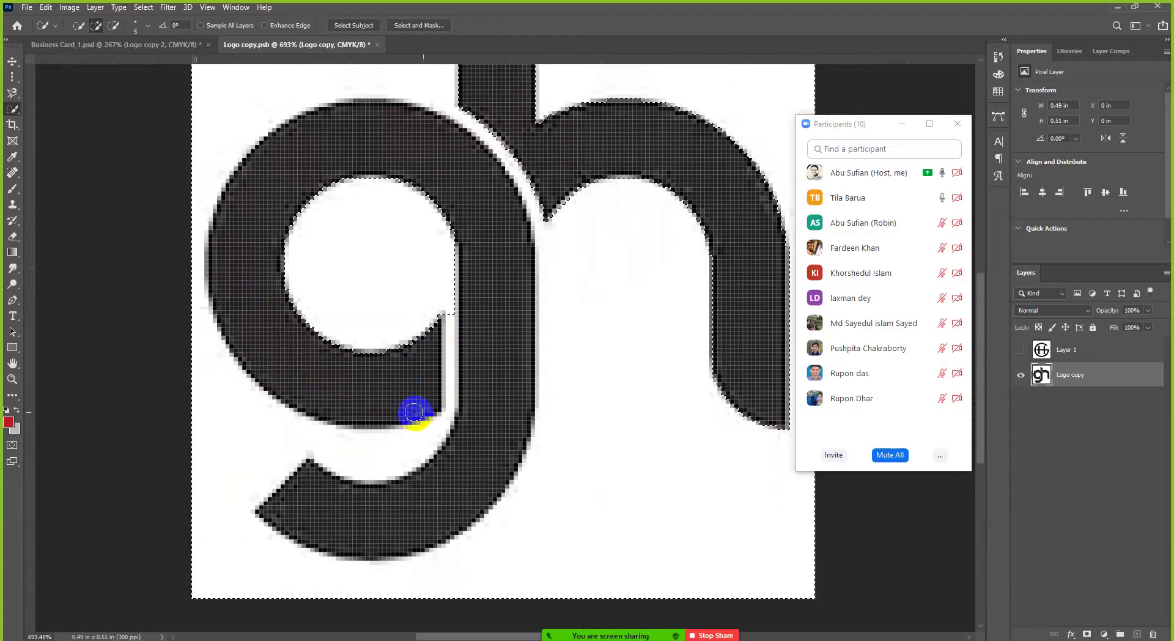
click(354, 471)
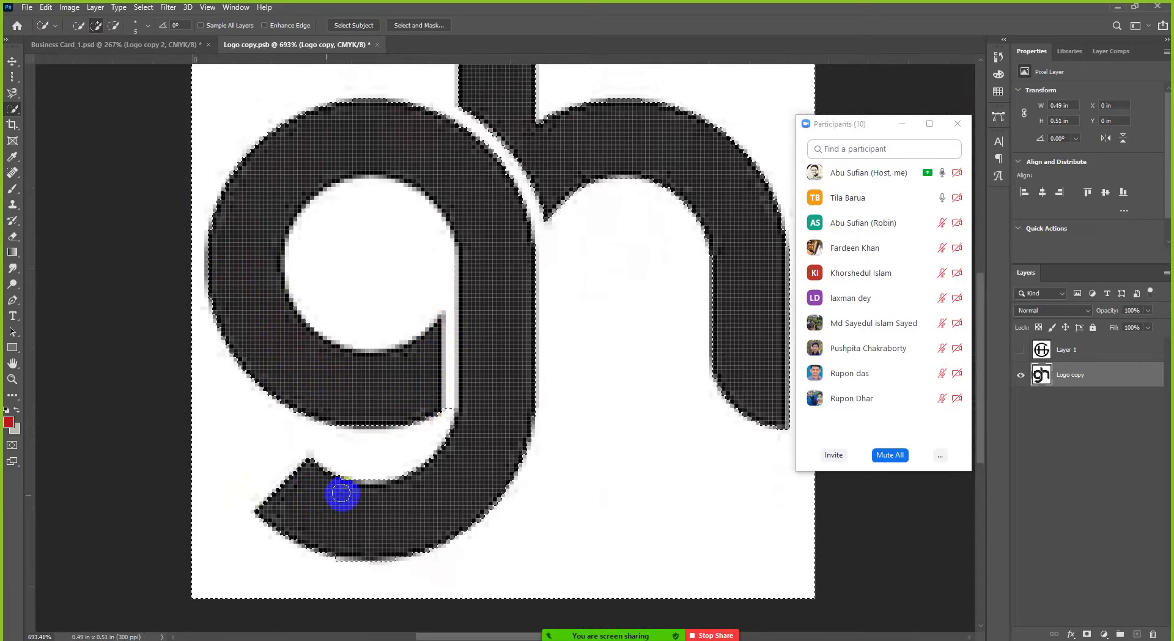
mouse_move(361, 483)
mouse_down()
mouse_move(456, 428)
mouse_move(439, 453)
mouse_move(388, 470)
mouse_move(293, 469)
mouse_move(284, 505)
mouse_move(301, 541)
mouse_move(367, 461)
mouse_move(416, 352)
mouse_move(438, 333)
mouse_move(415, 423)
mouse_move(303, 404)
mouse_move(276, 367)
mouse_up()
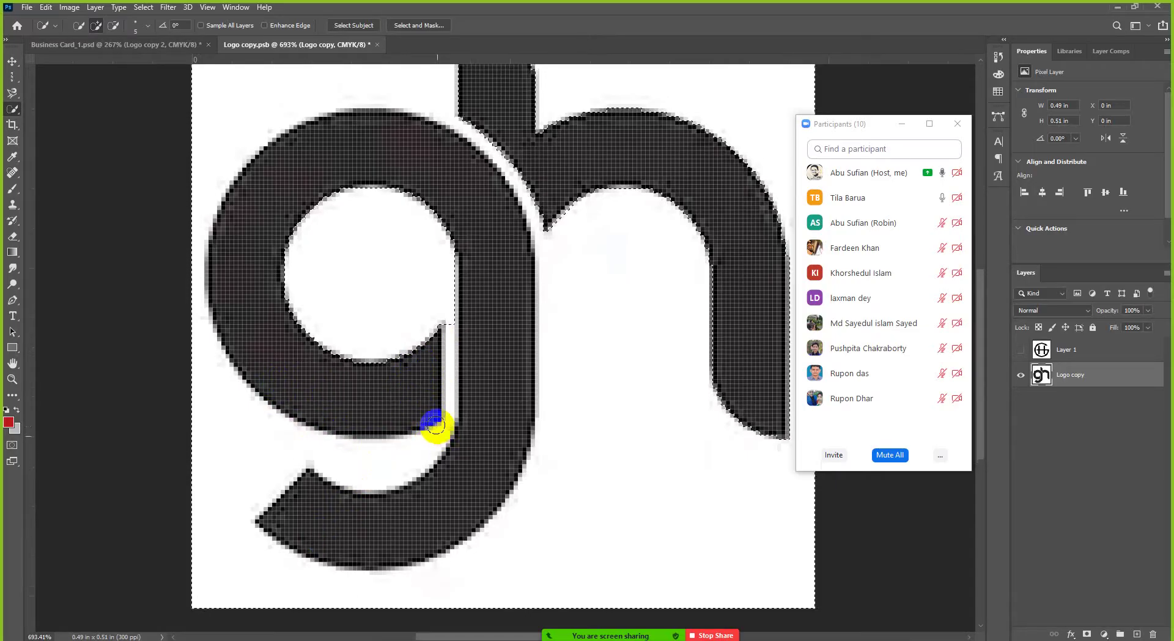
Try to brush the narrow gap between the g's bowl and stem into the selection with the Quick Selection tool
scroll(434, 426, up, 2)
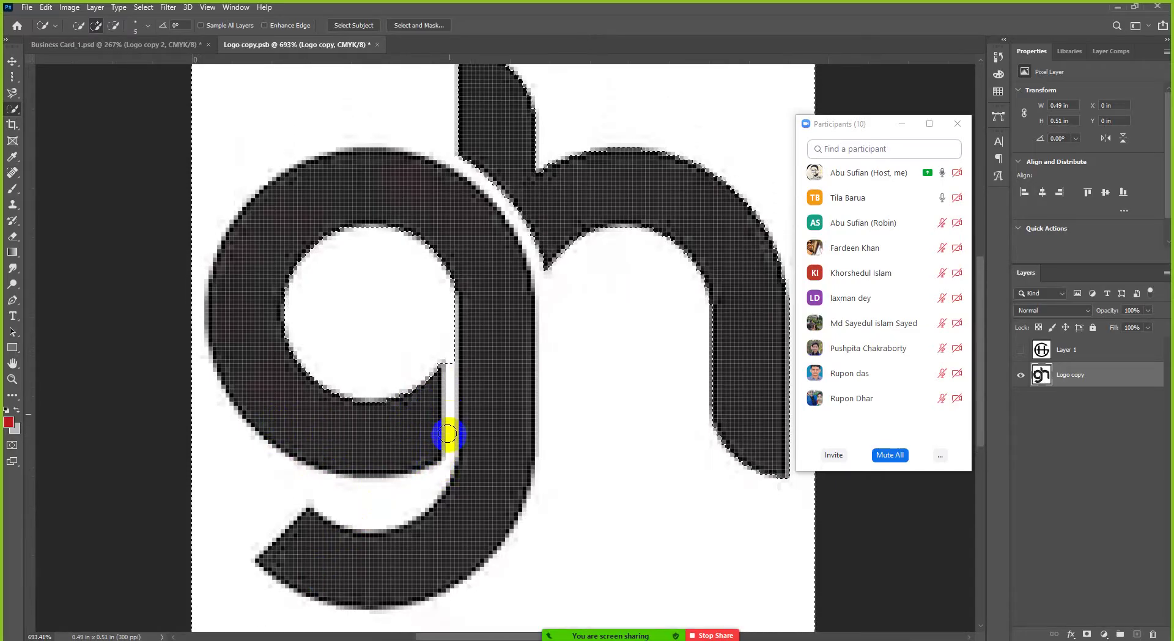
scroll(446, 443, up, 2)
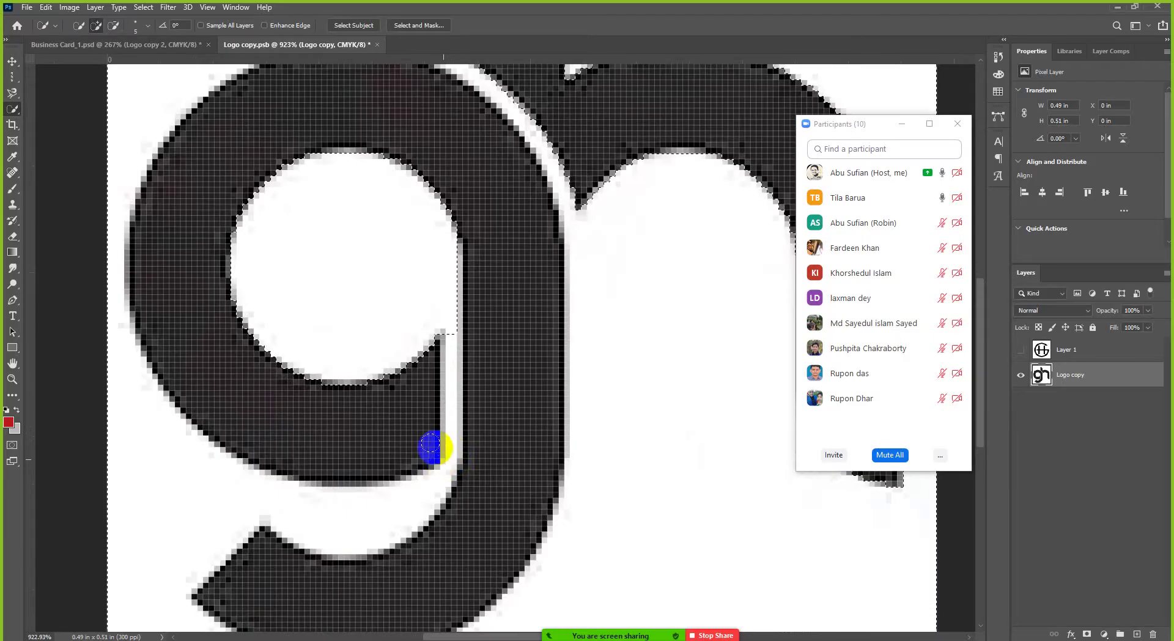
scroll(413, 349, down, 3)
mouse_move(415, 352)
mouse_down()
mouse_move(416, 375)
mouse_move(442, 391)
mouse_move(427, 464)
mouse_move(412, 464)
mouse_move(428, 414)
mouse_move(406, 375)
mouse_move(419, 335)
mouse_move(441, 360)
mouse_move(422, 398)
mouse_move(411, 375)
mouse_move(421, 367)
mouse_move(440, 398)
mouse_move(466, 398)
mouse_up()
scroll(440, 393, up, 4)
scroll(435, 391, down, 1)
scroll(420, 463, down, 1)
scroll(422, 414, up, 1)
scroll(420, 342, down, 1)
scroll(441, 370, down, 1)
scroll(421, 398, up, 1)
scroll(440, 398, down, 2)
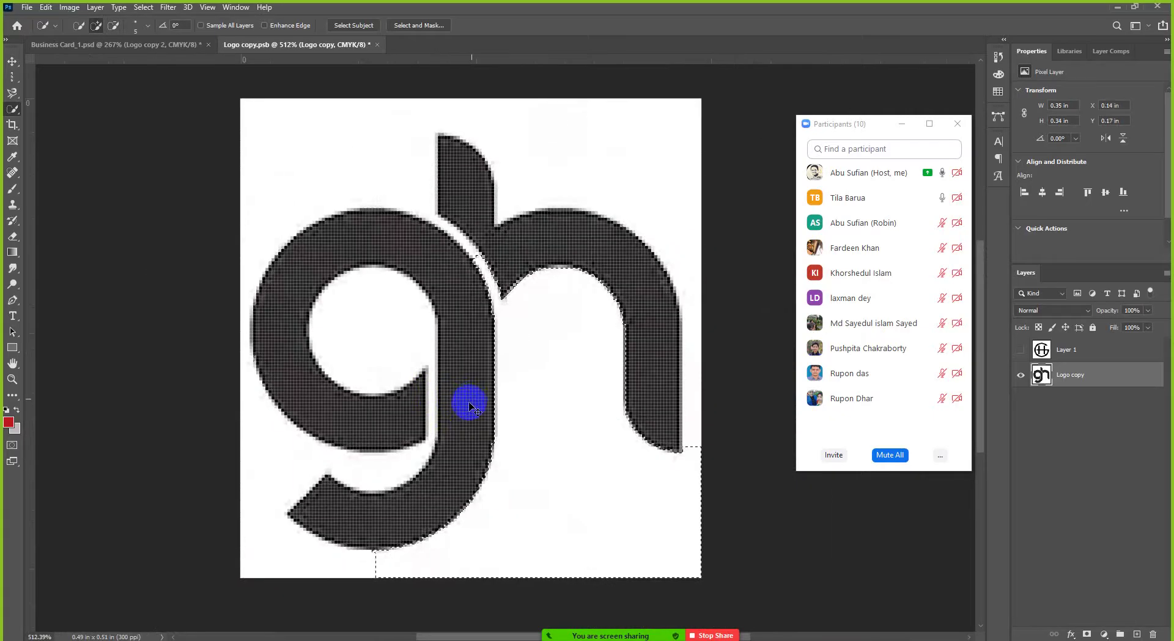
Enlarge the Quick Selection brush to 25 and select the white background around the letters, including the g's inner counter
drag(468, 411, 524, 420)
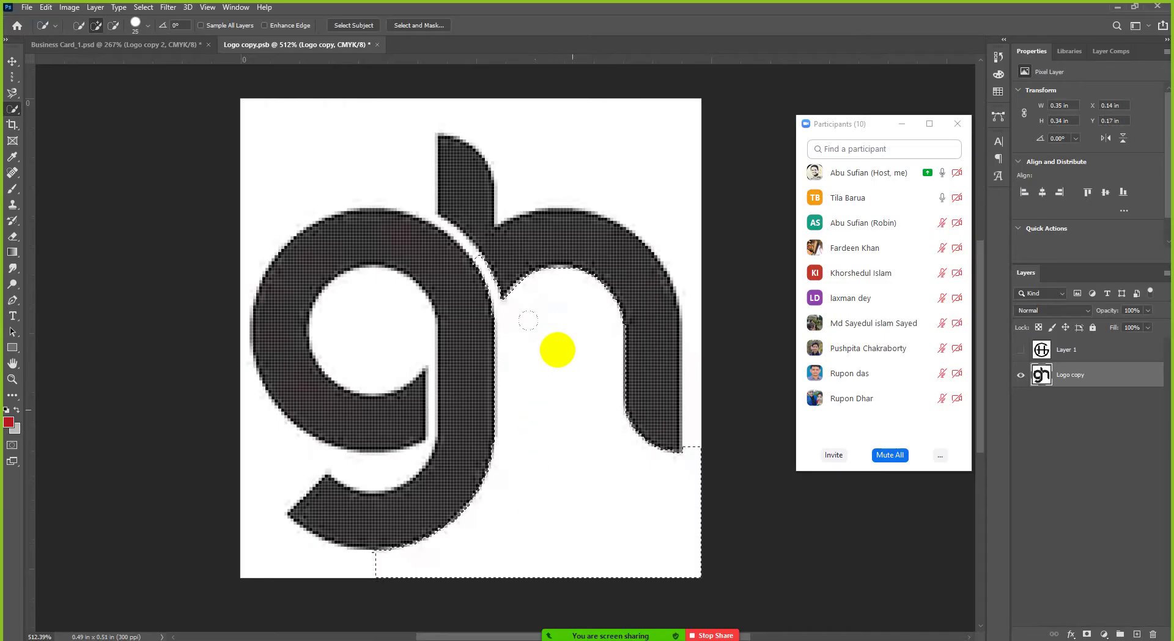
scroll(580, 198, up, 4)
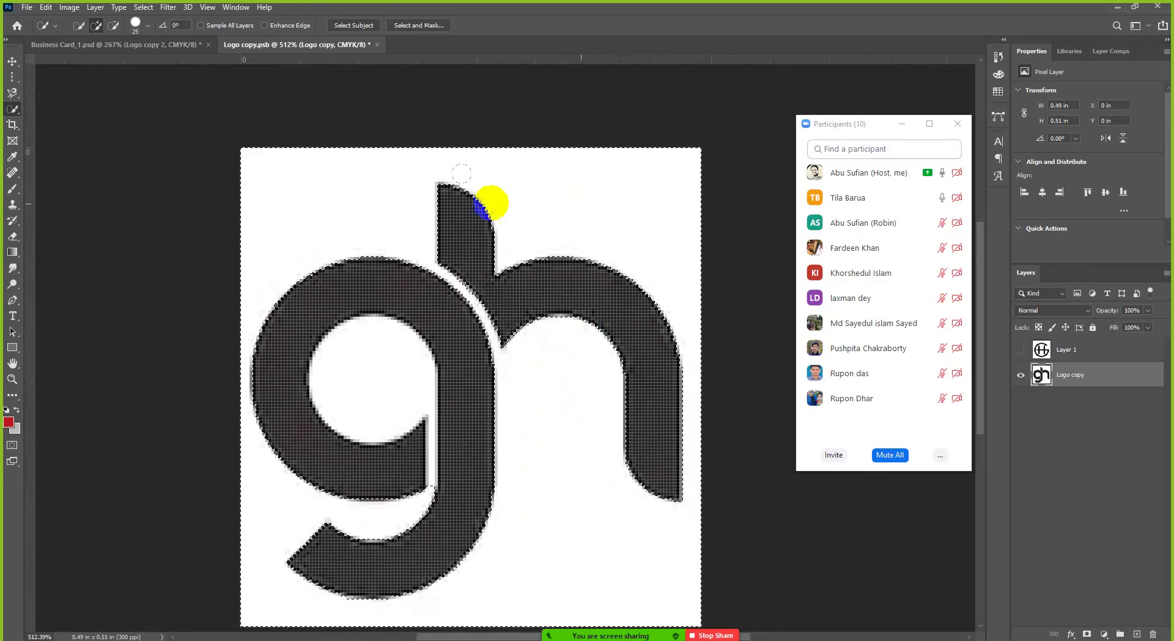
scroll(565, 420, down, 4)
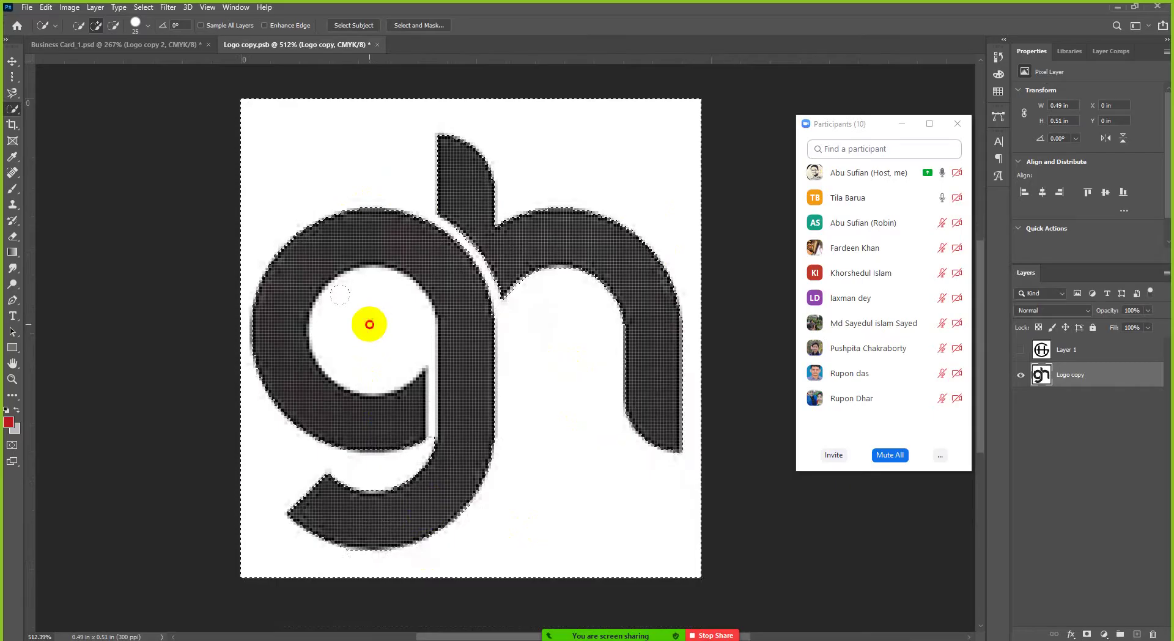
click(344, 395)
drag(400, 460, 323, 398)
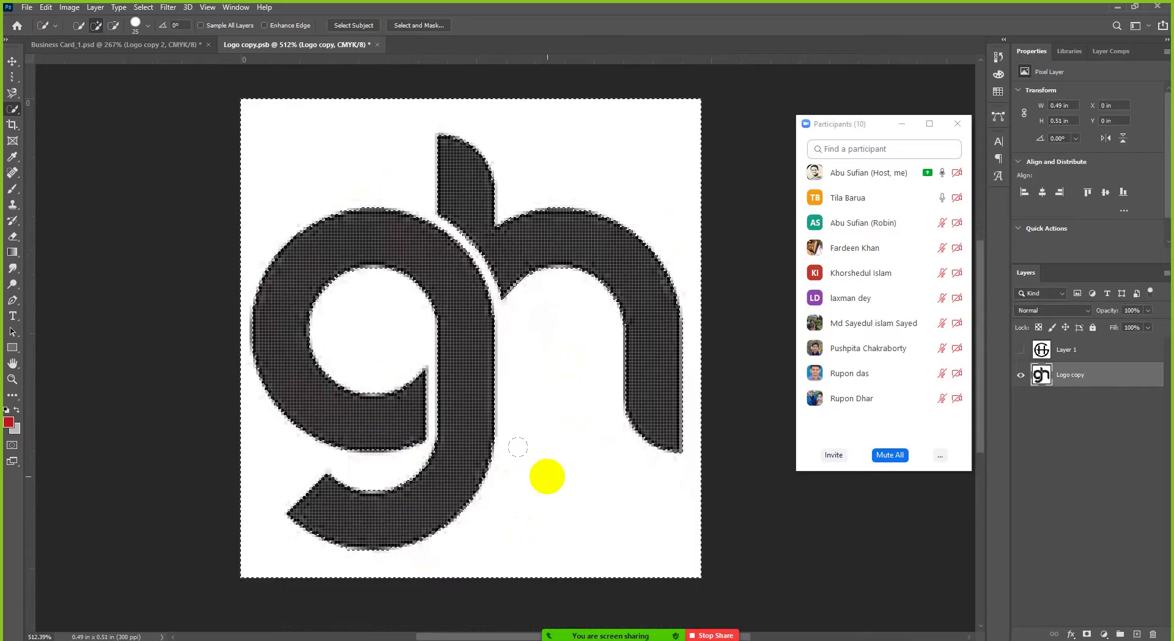
click(348, 405)
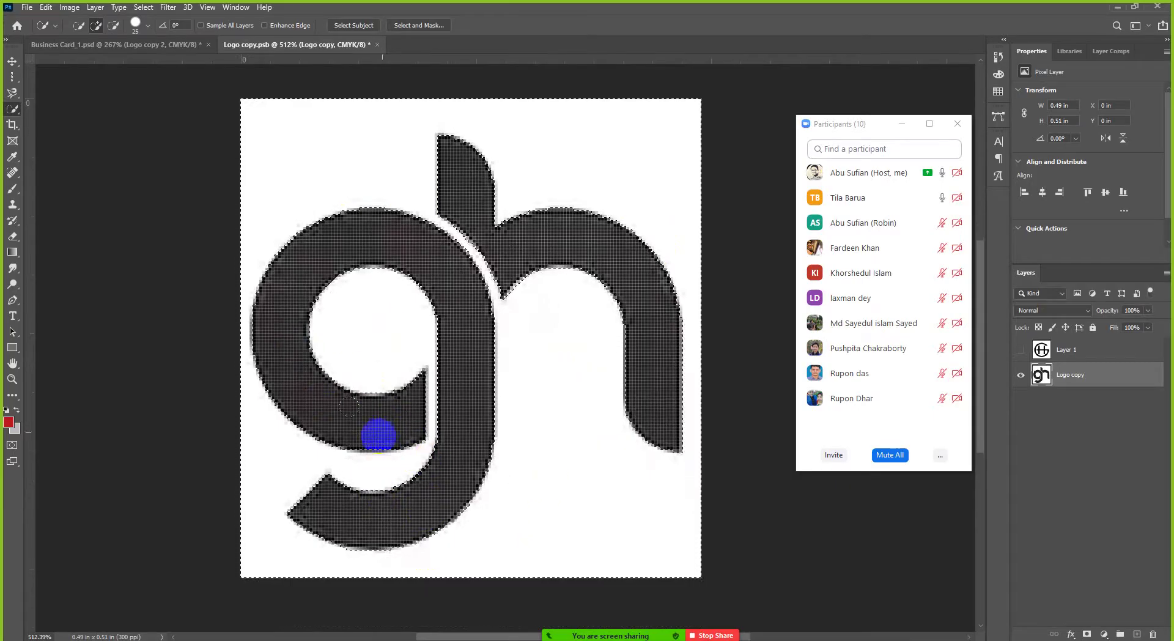
mouse_move(349, 405)
mouse_down()
mouse_move(362, 511)
mouse_move(306, 491)
mouse_move(334, 495)
mouse_move(497, 251)
mouse_move(396, 224)
mouse_move(602, 244)
mouse_move(650, 392)
mouse_up()
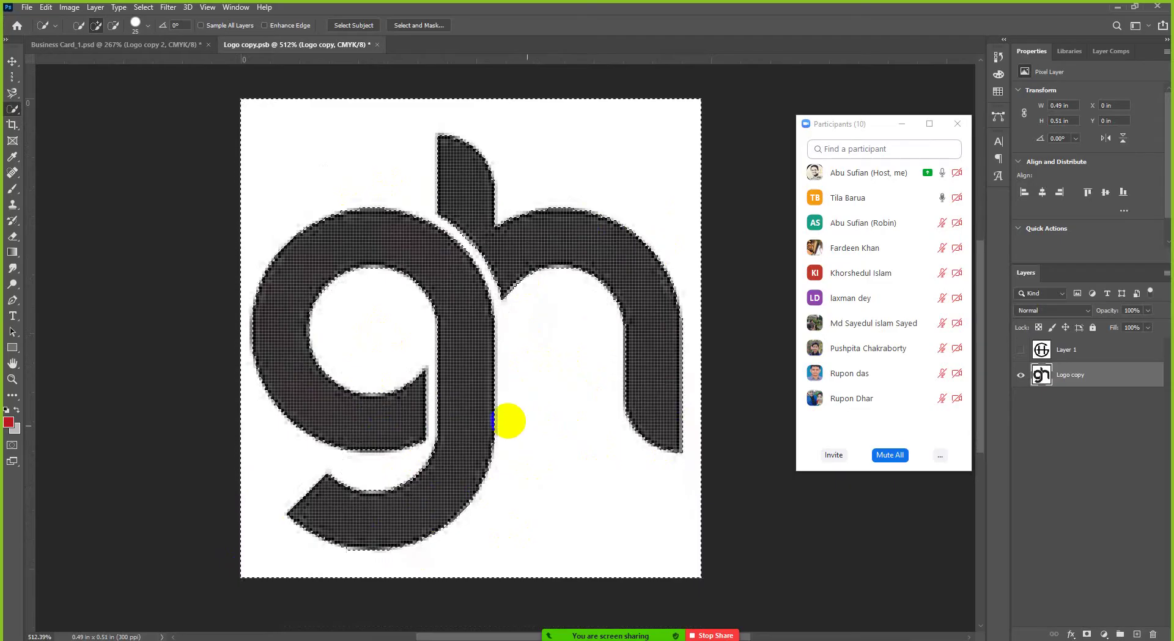
Clear the white background selection from the logo
click(113, 157)
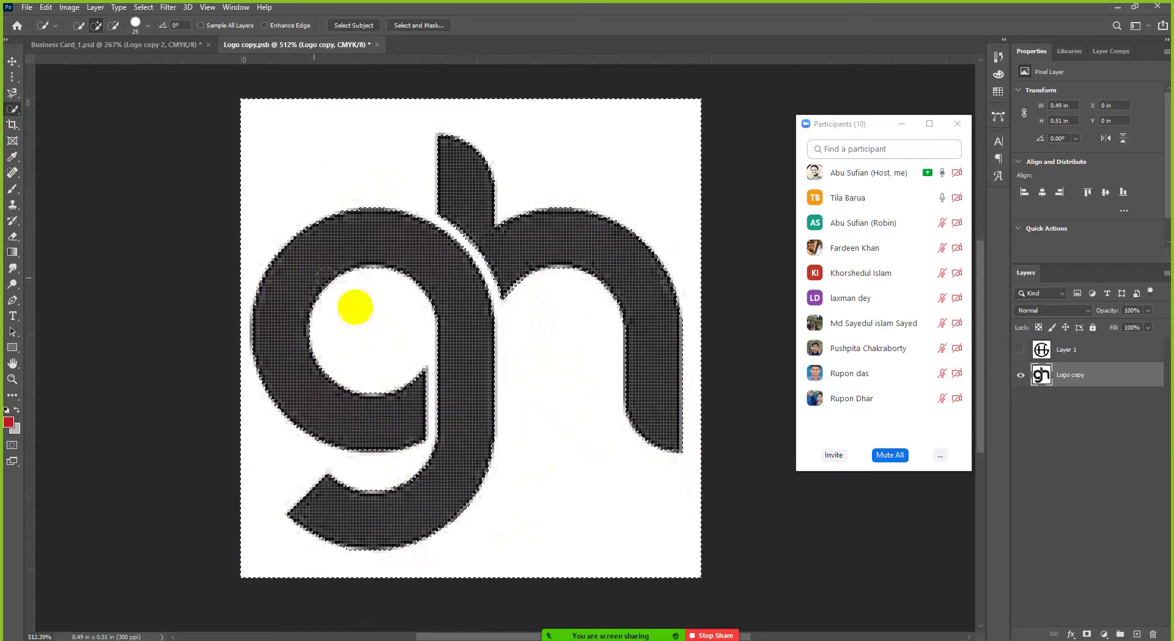
click(13, 110)
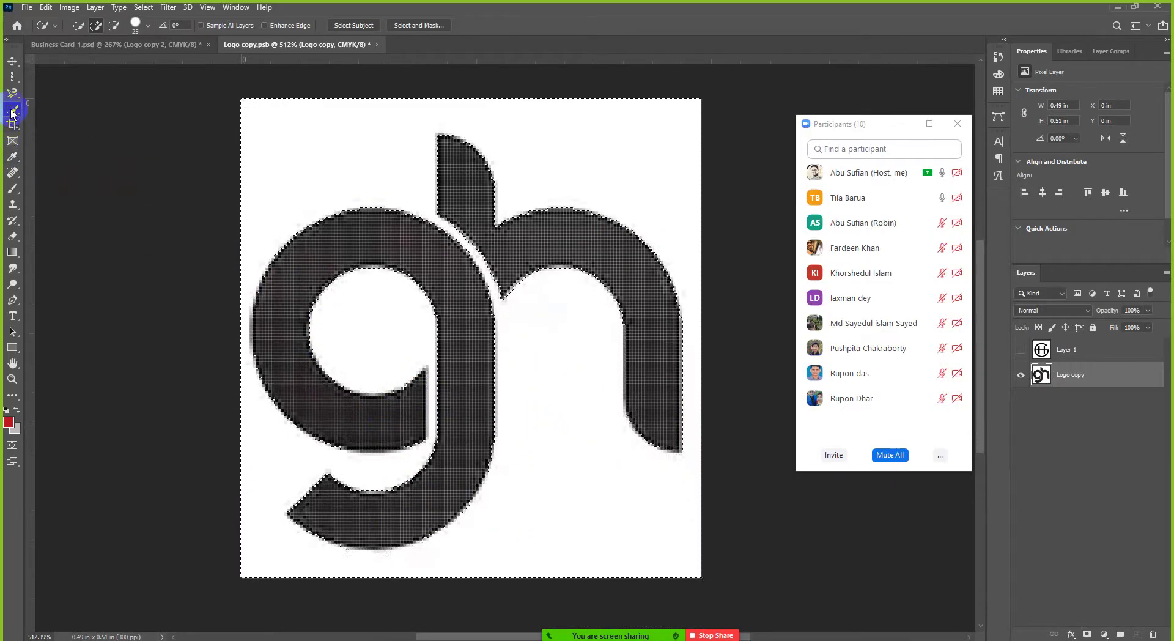
right_click(402, 239)
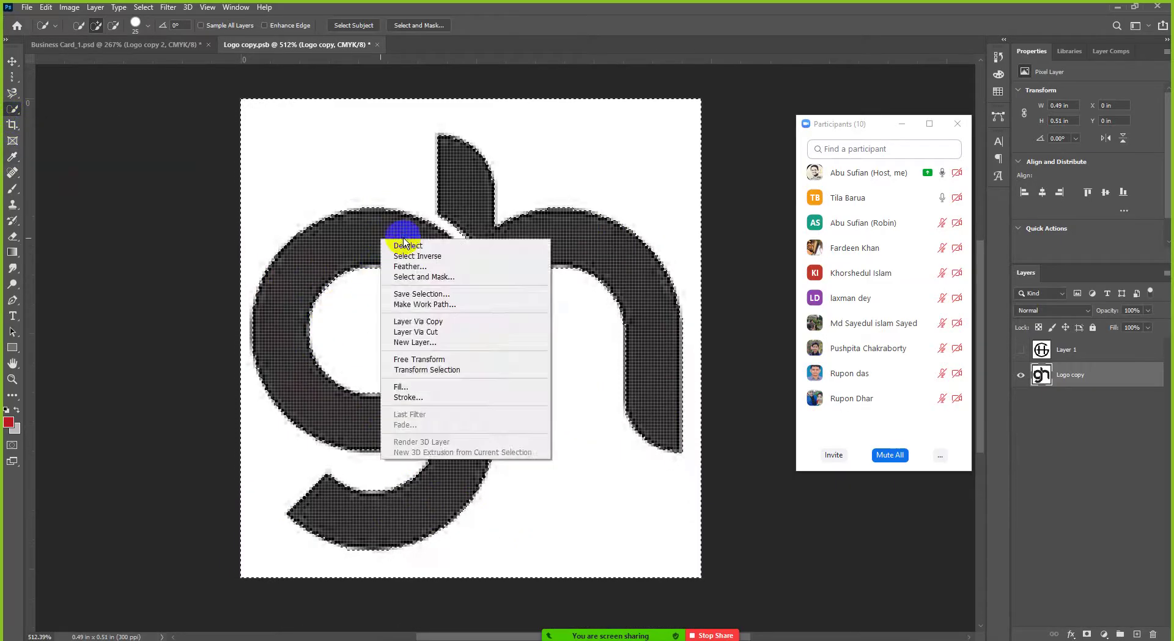
click(405, 244)
Switch to the Magic Wand tool and select the white background around the letters
drag(15, 115, 53, 111)
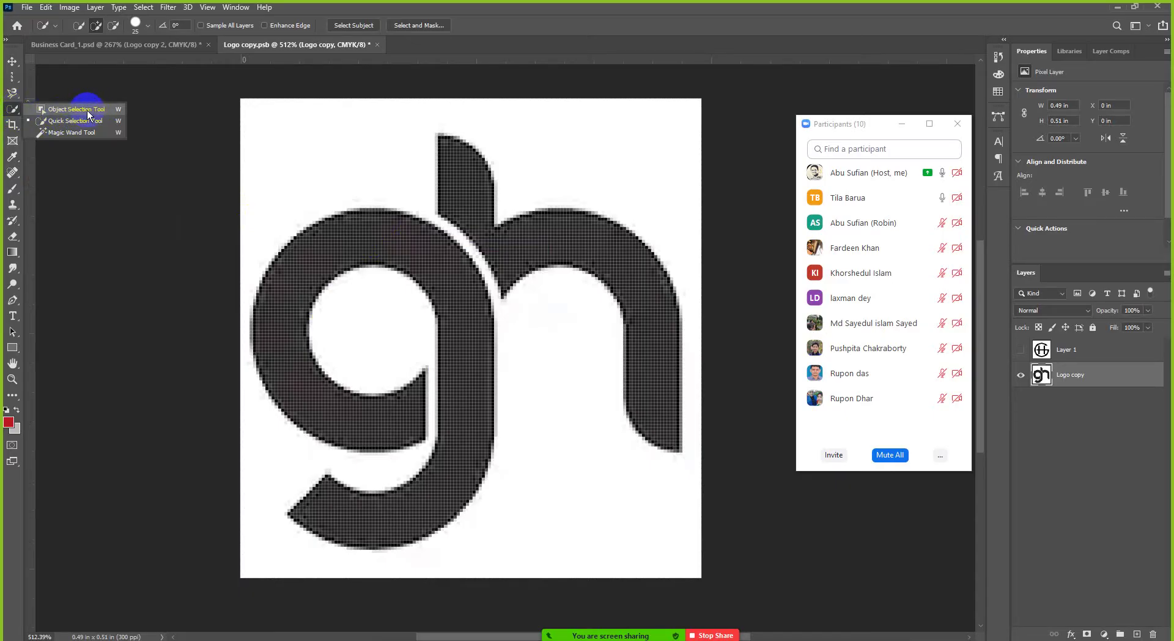
drag(87, 112, 76, 136)
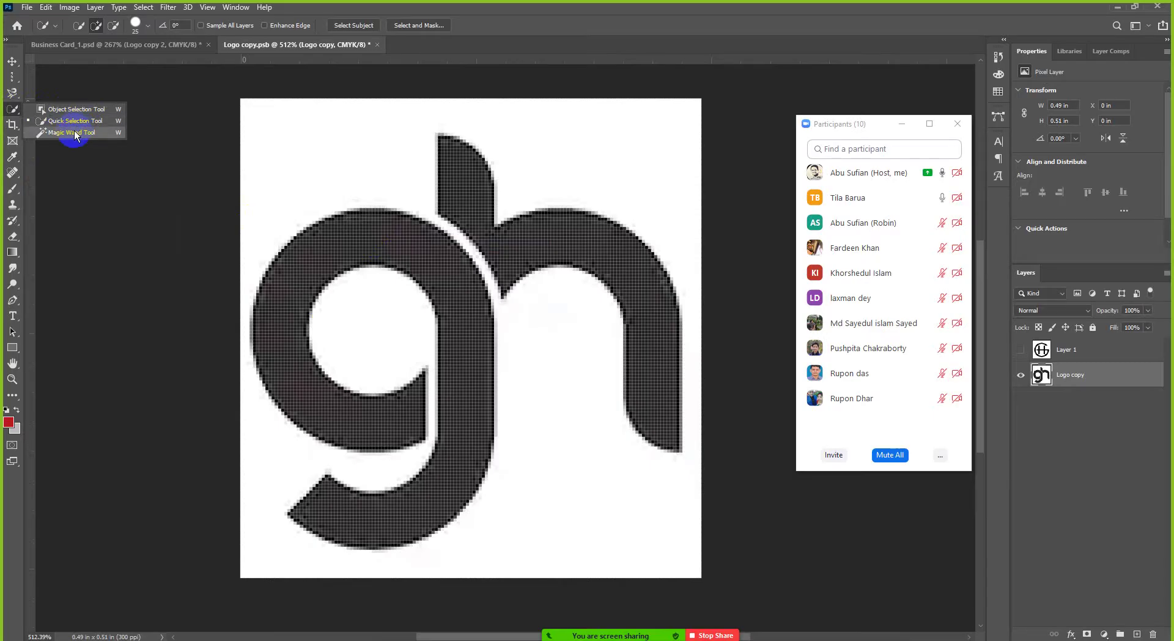
drag(75, 131, 74, 131)
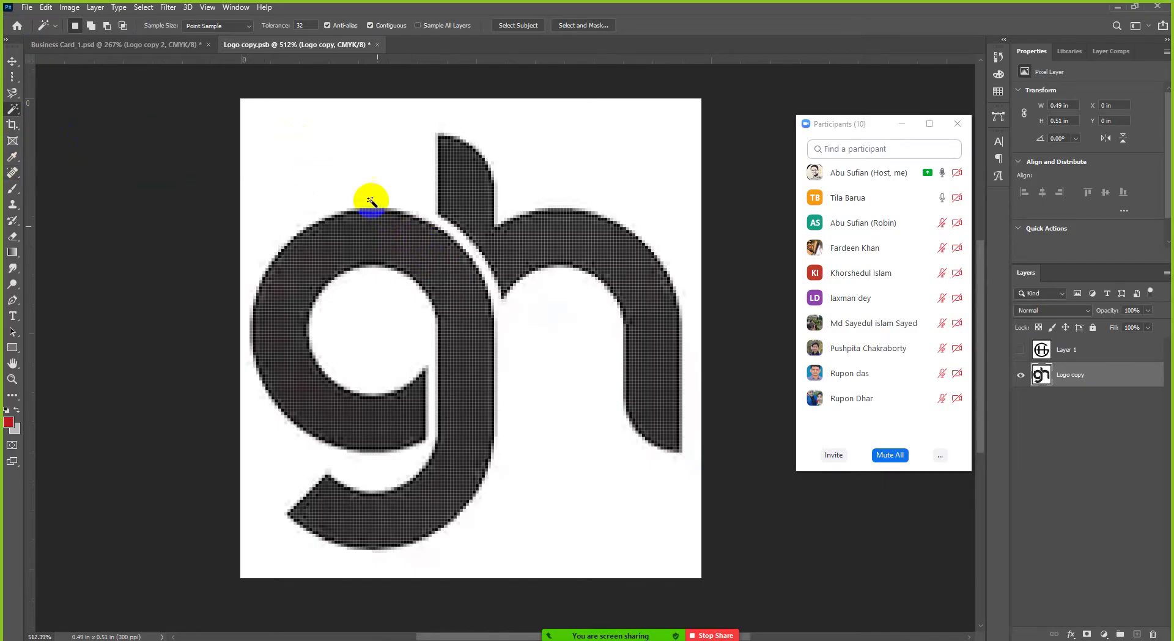
click(354, 151)
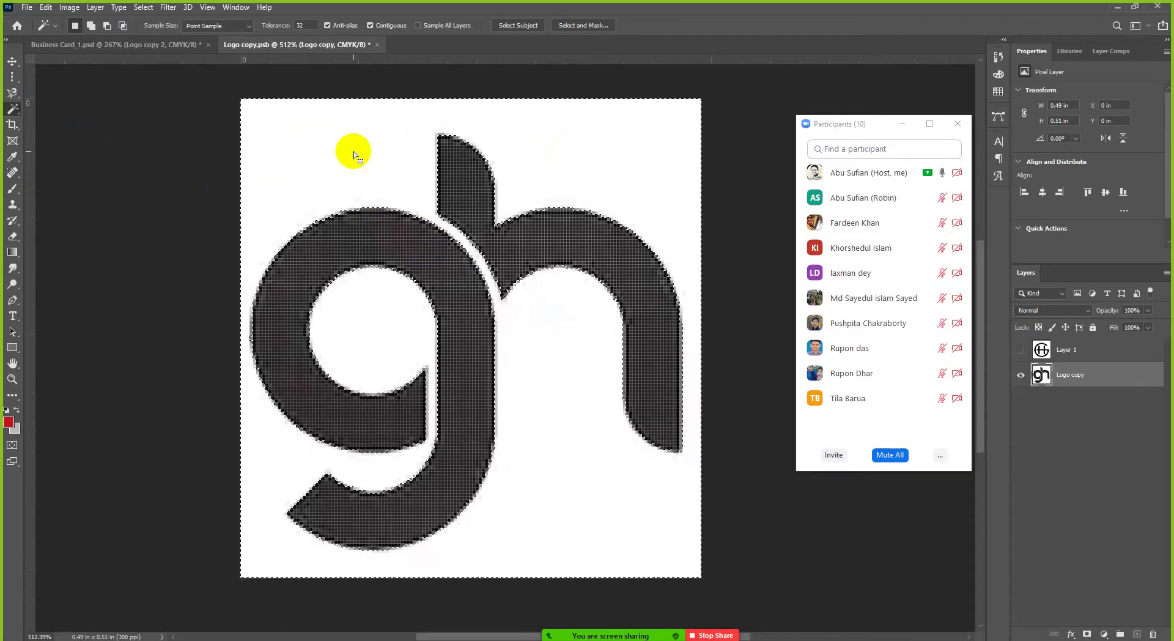
Replace the background selection with the dark letter g using the Magic Wand tool
click(383, 229)
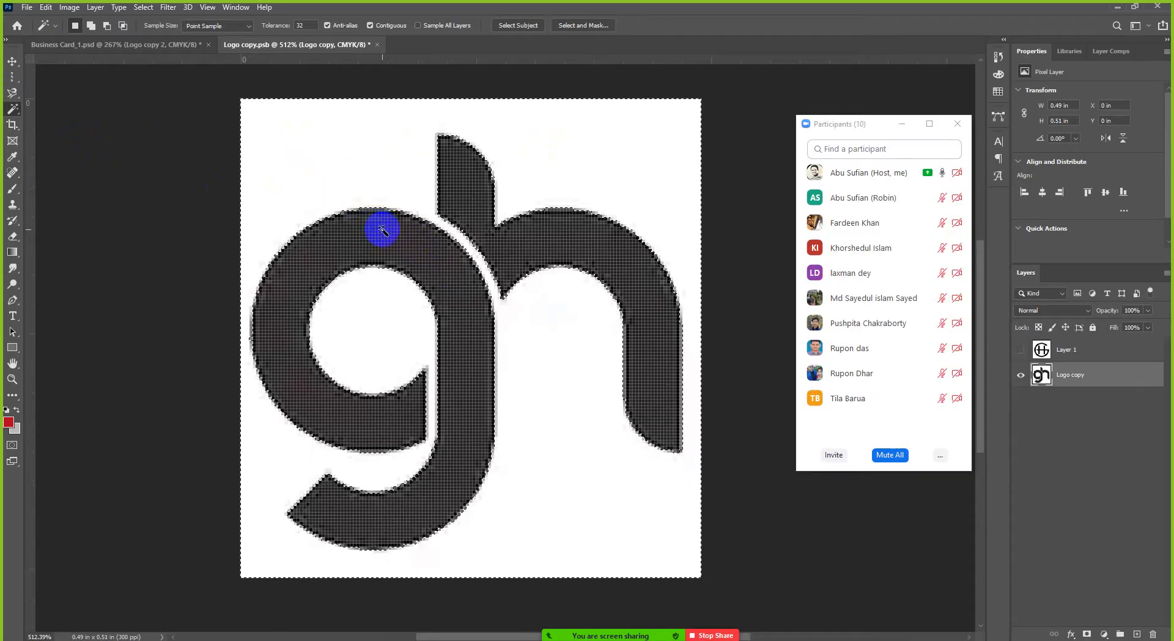
click(466, 173)
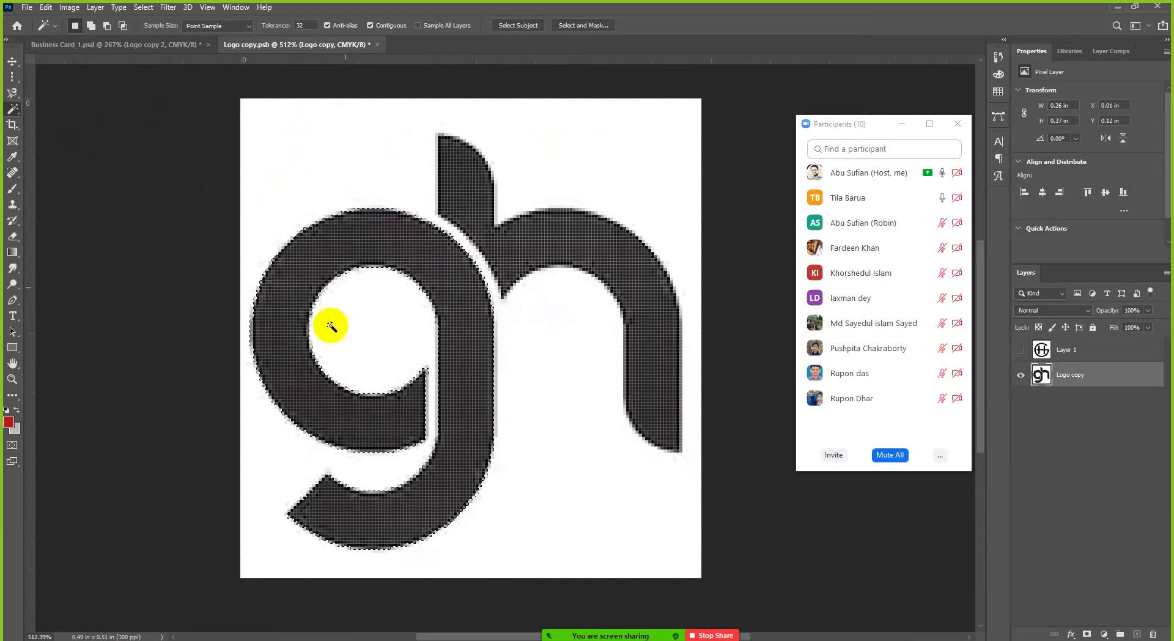
click(444, 423)
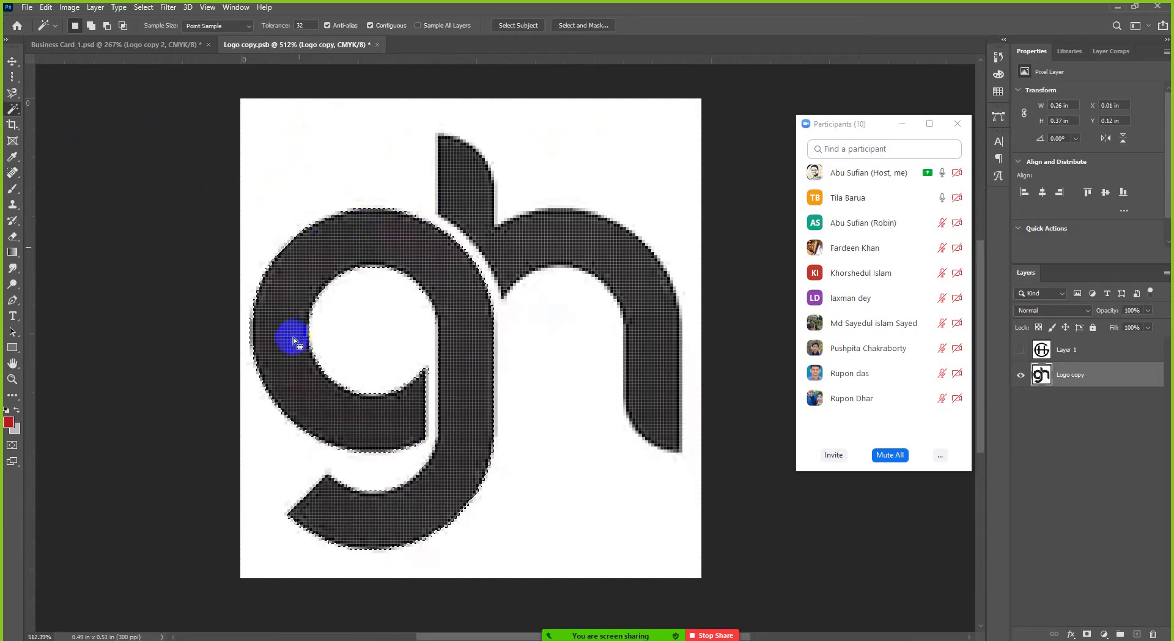
click(442, 335)
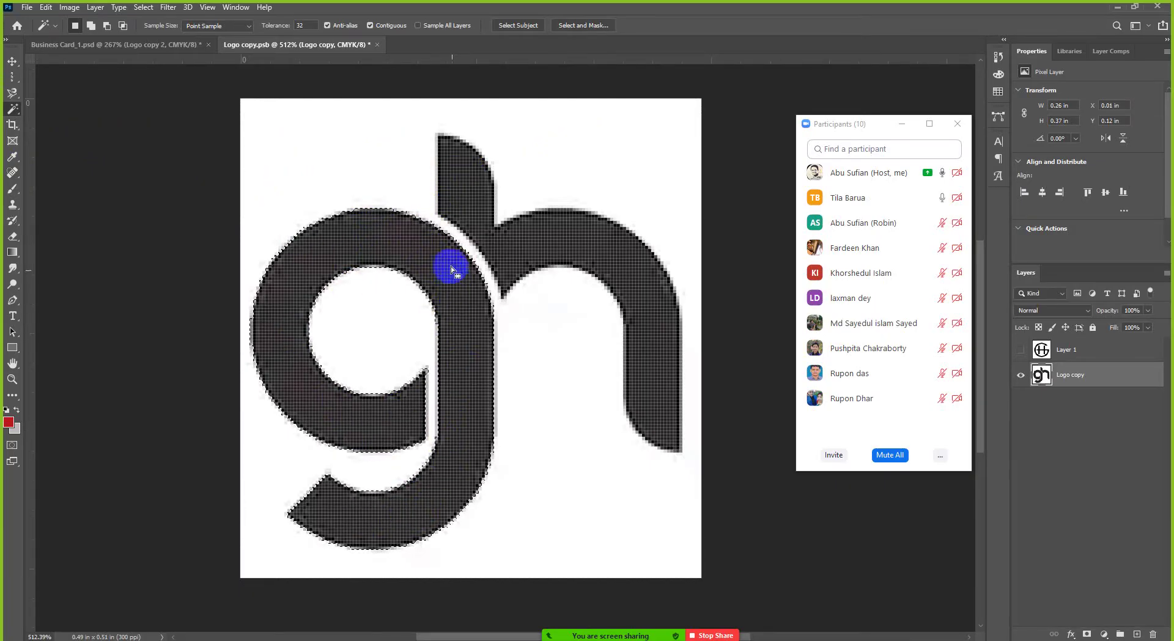
click(505, 305)
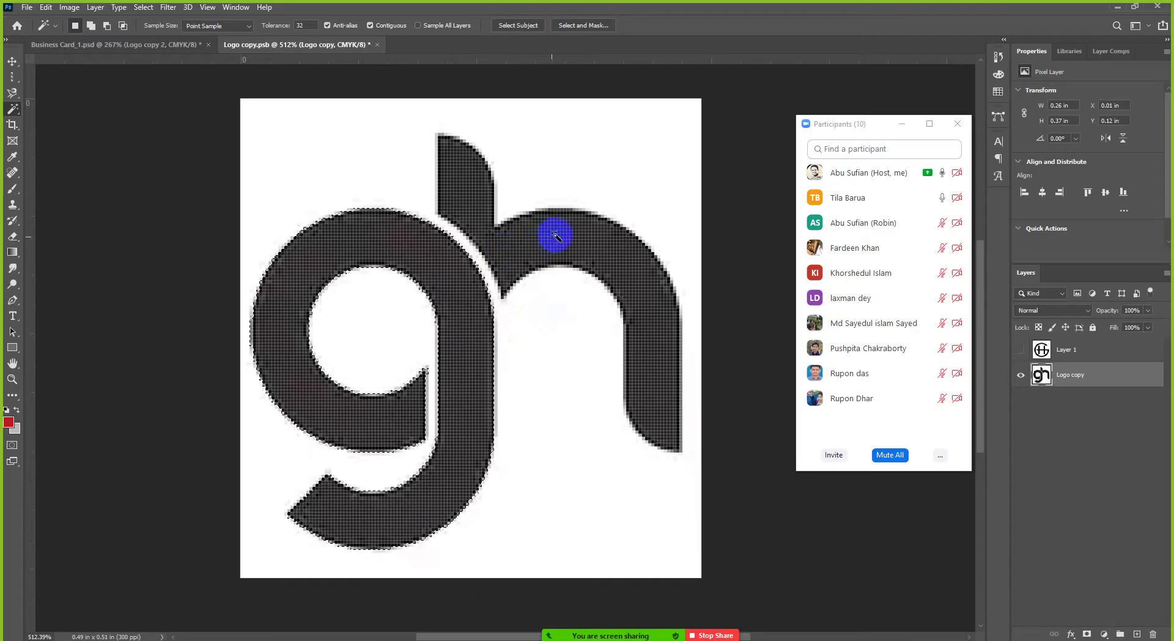
Add the dark letter h to the existing selection of the g with the Magic Wand tool
click(511, 189)
click(671, 286)
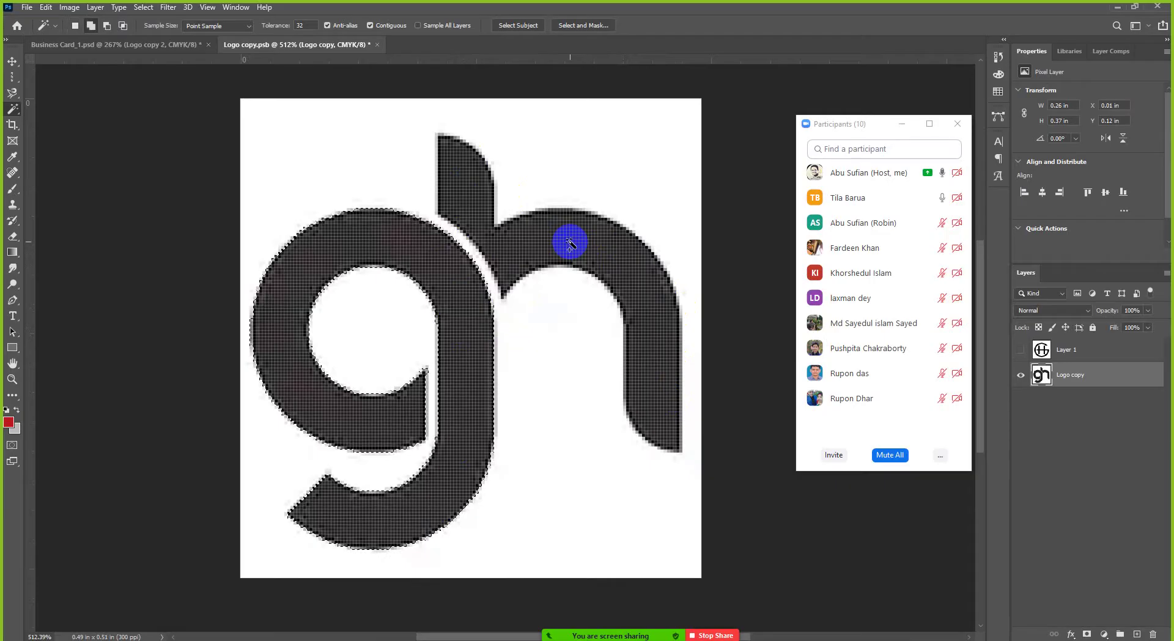
shift+click(570, 244)
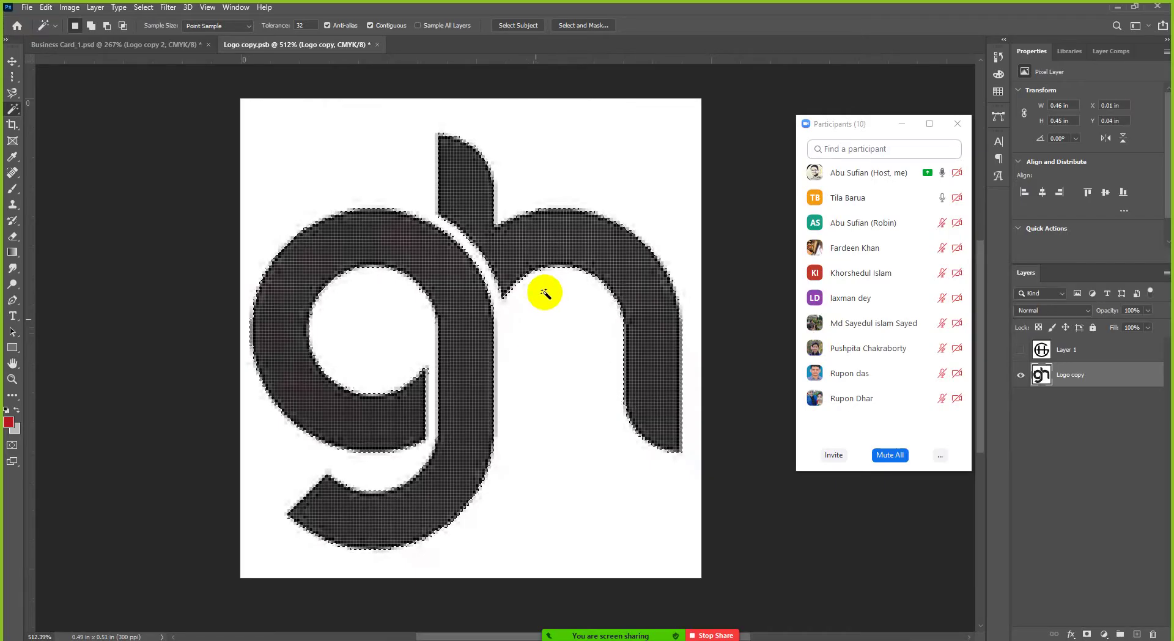
Select the white background with the Magic Wand and replace that selection with the letter h alone
click(541, 340)
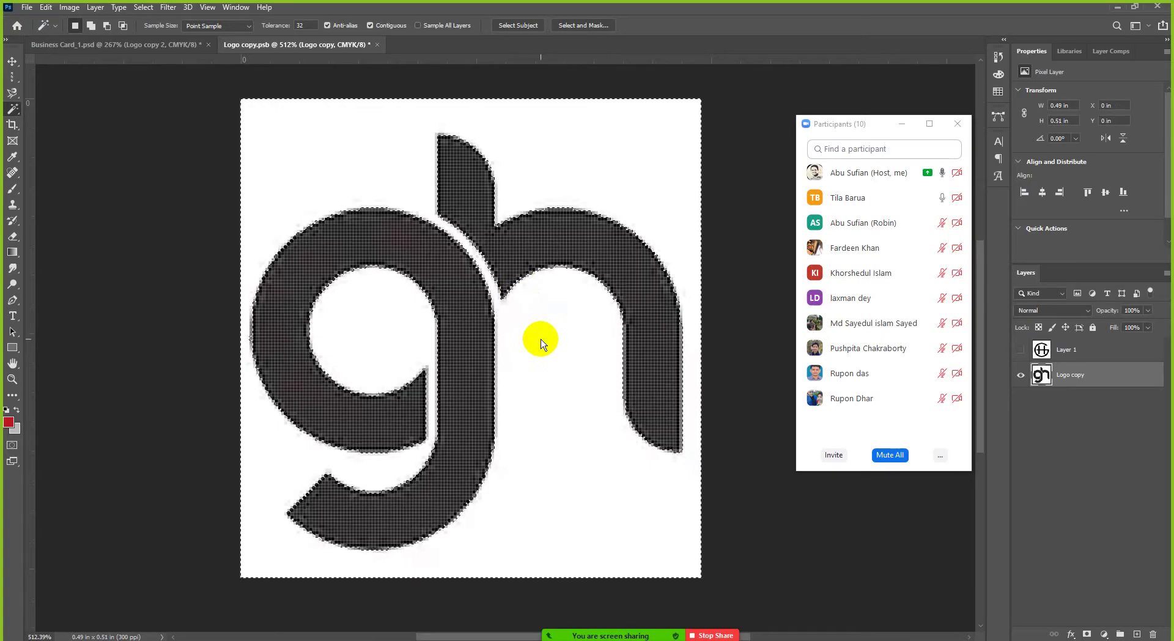
click(512, 252)
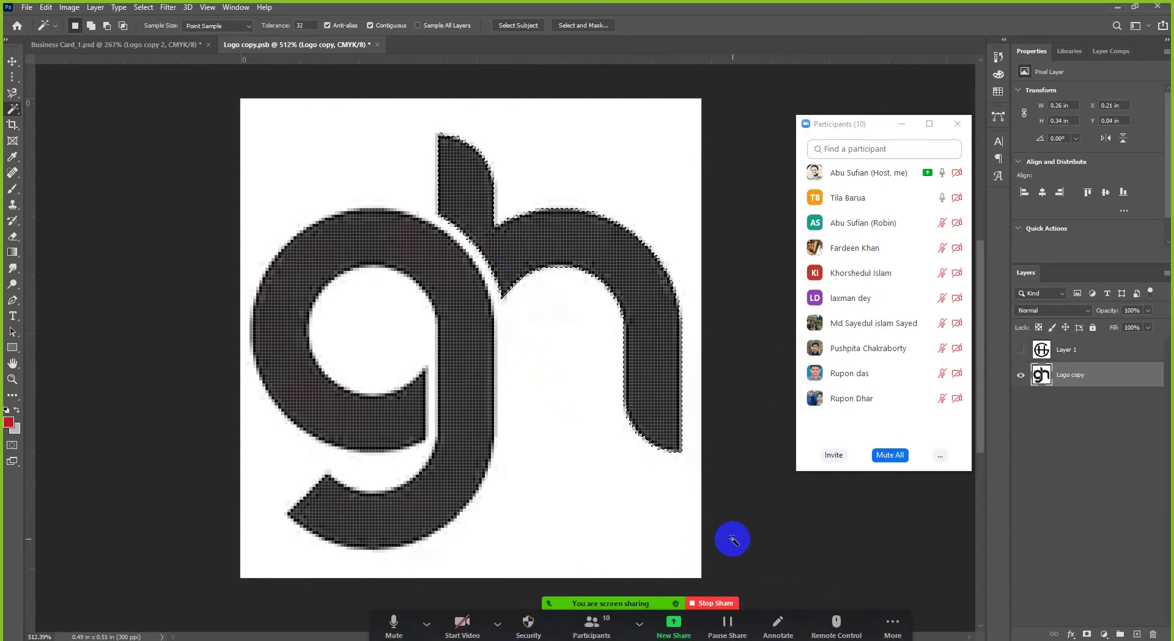
Change the lasso tool to the standard Lasso and the marquee tool to the Rectangular Marquee
click(13, 93)
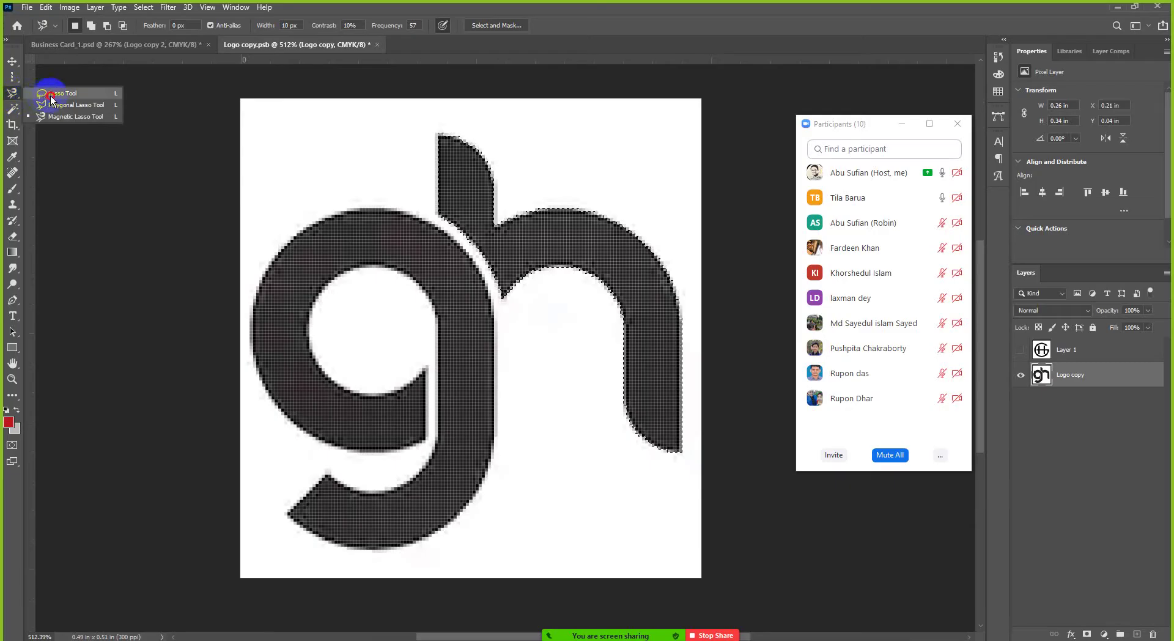
click(61, 94)
click(12, 76)
click(61, 76)
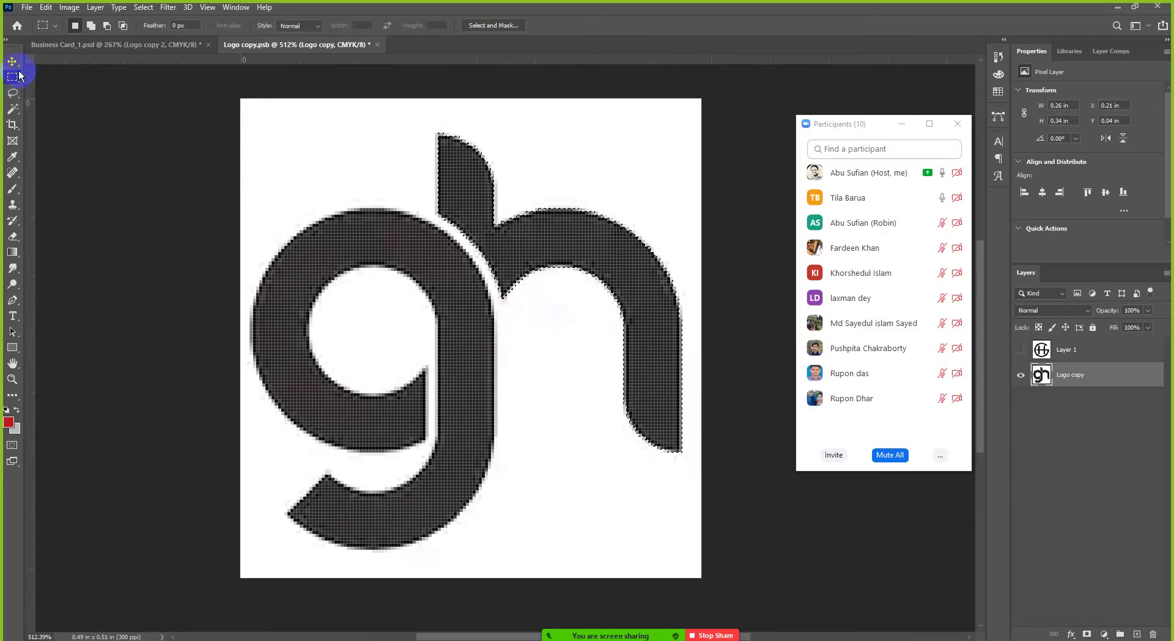
Activate the Quick Selection tool and switch back to the Magic Wand tool, keeping the h selected
click(15, 110)
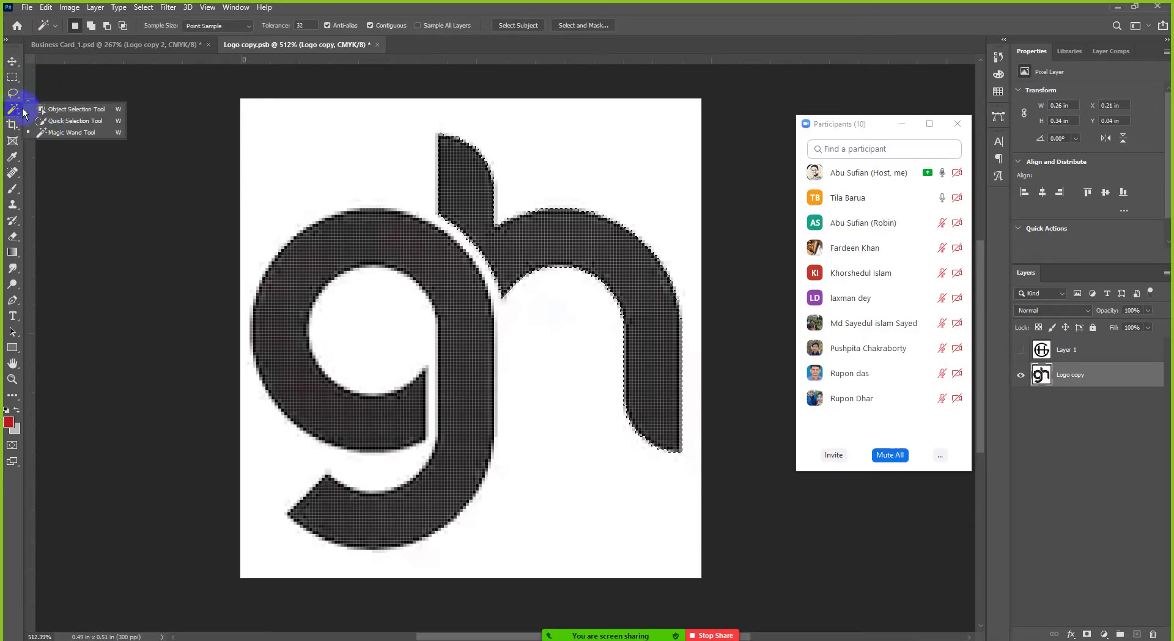
click(59, 118)
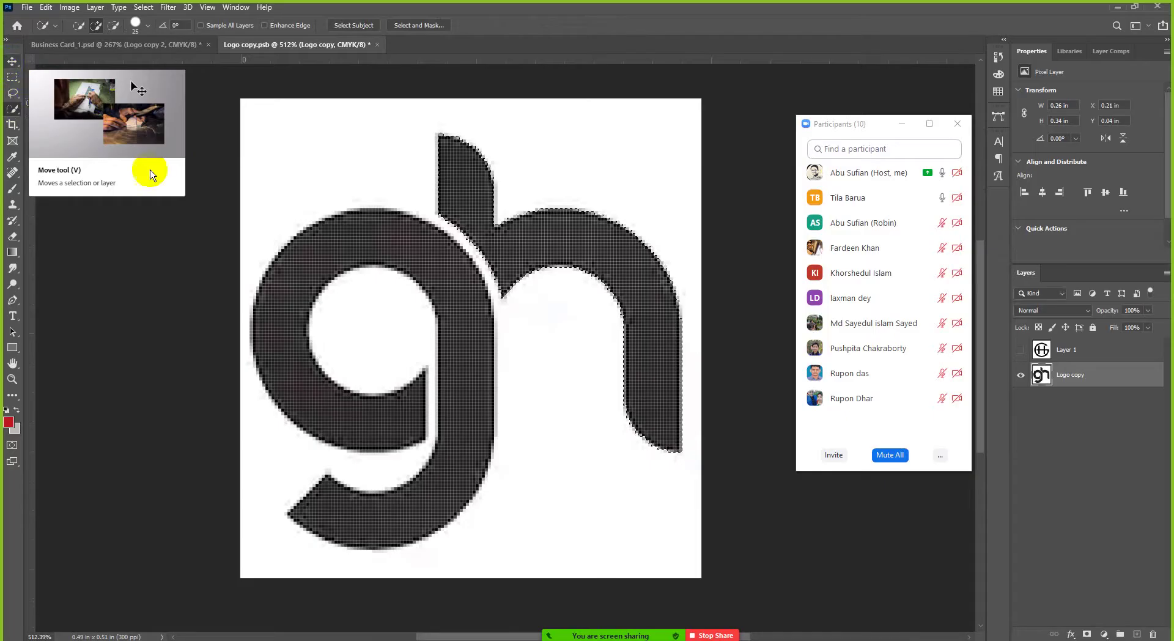
click(14, 109)
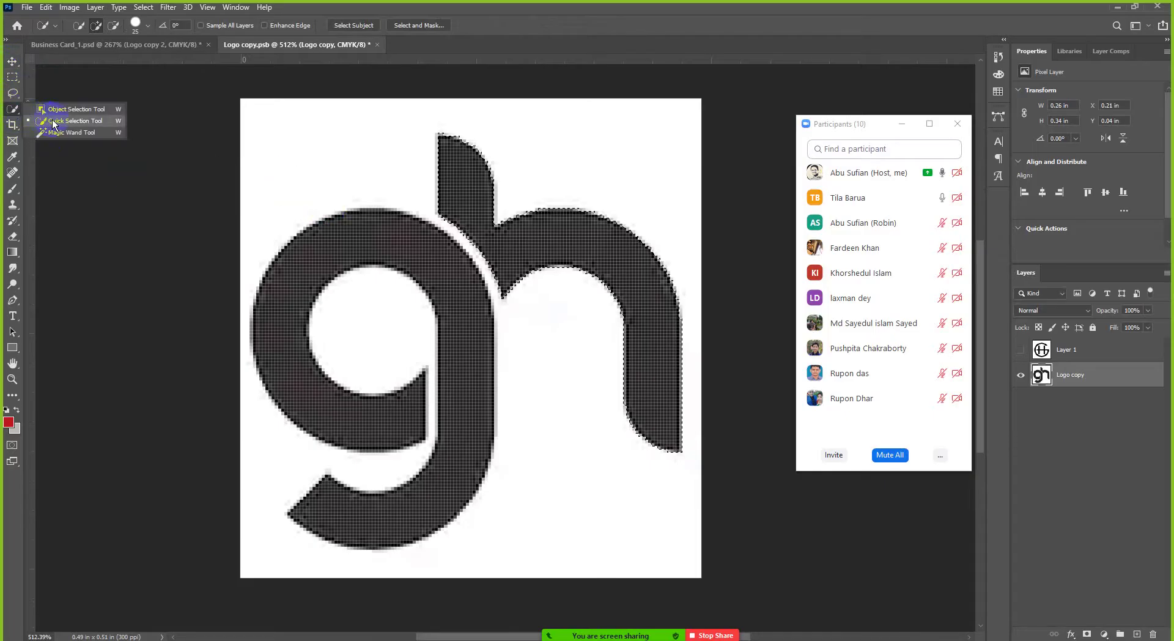
click(67, 133)
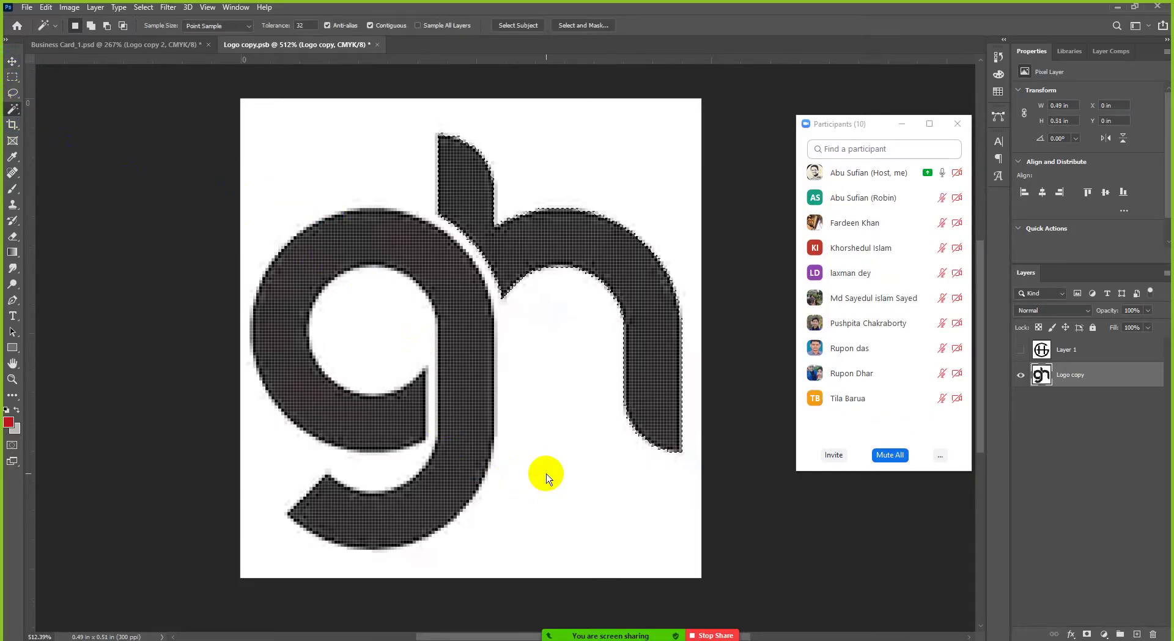
Select the letters g and h together with the Magic Wand tool, then clear the selection
click(546, 477)
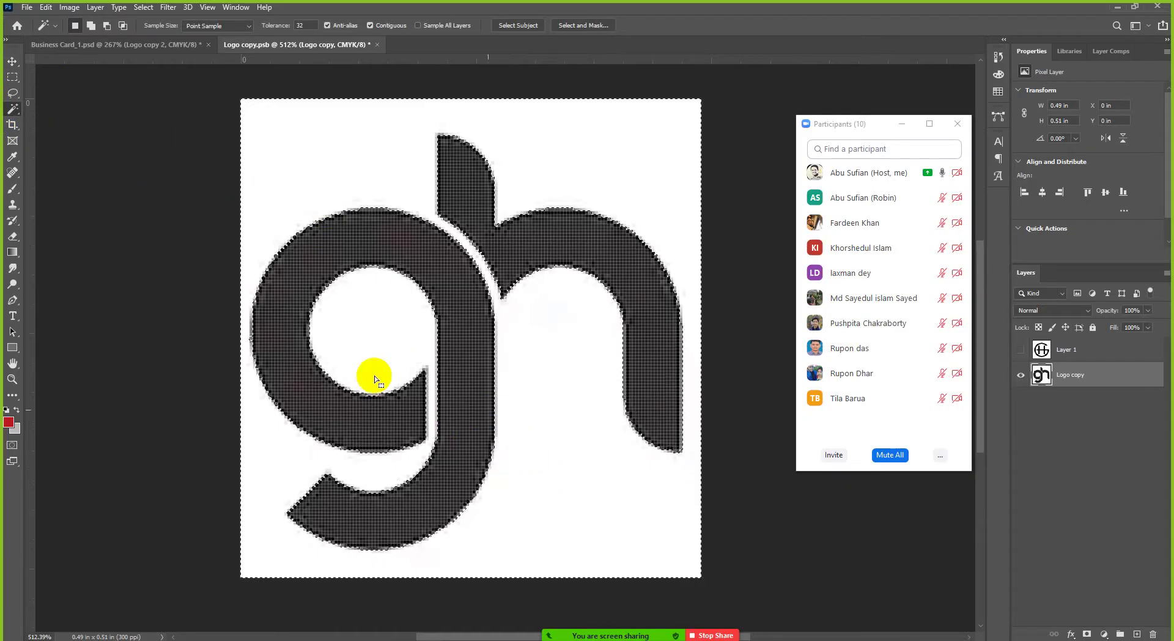
click(469, 304)
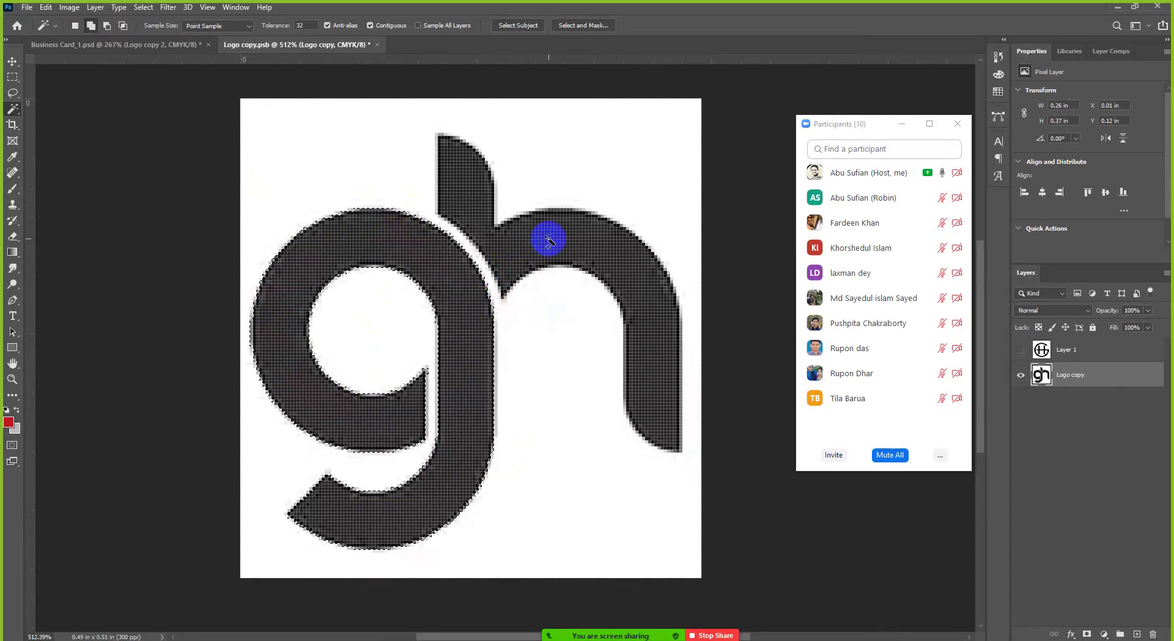
key(shift)
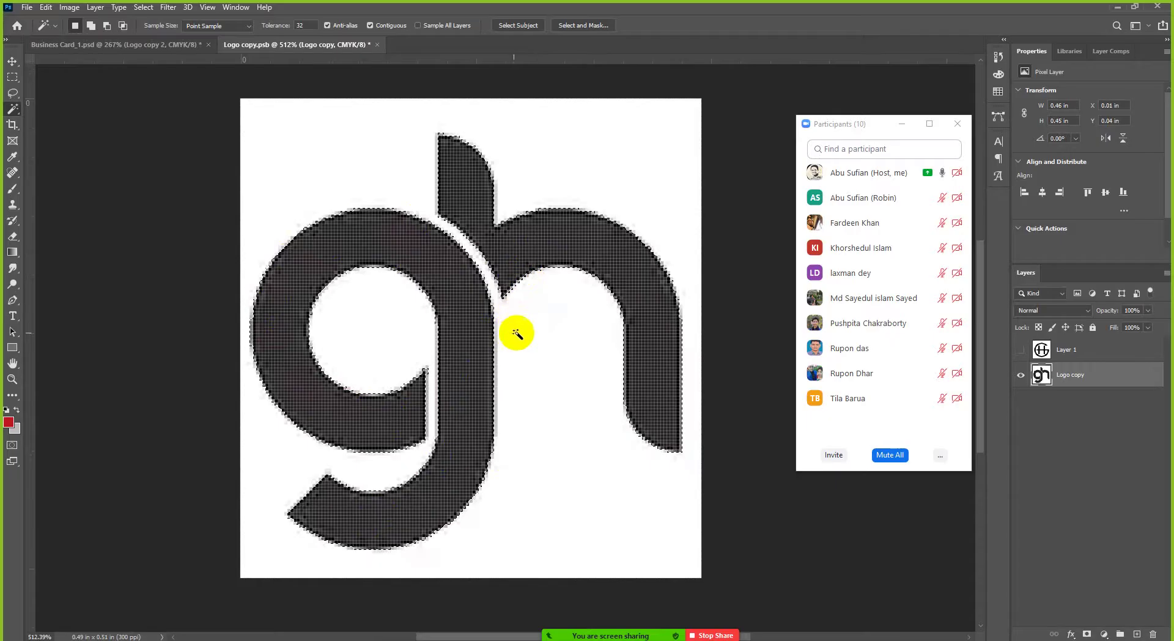
click(455, 433)
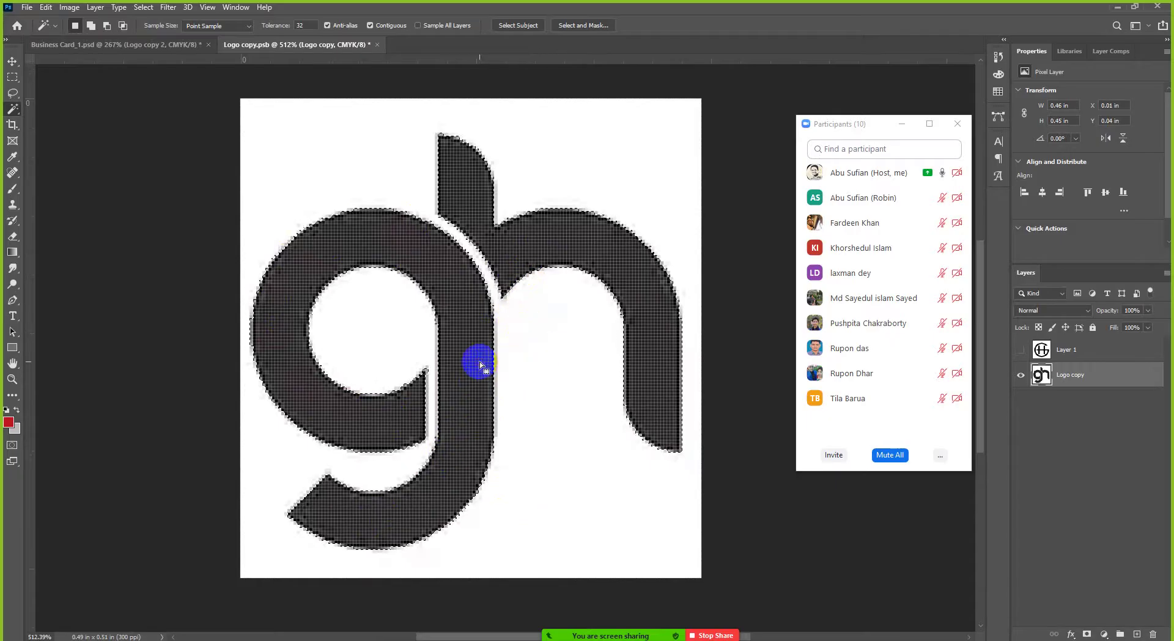
key(ctrl+d)
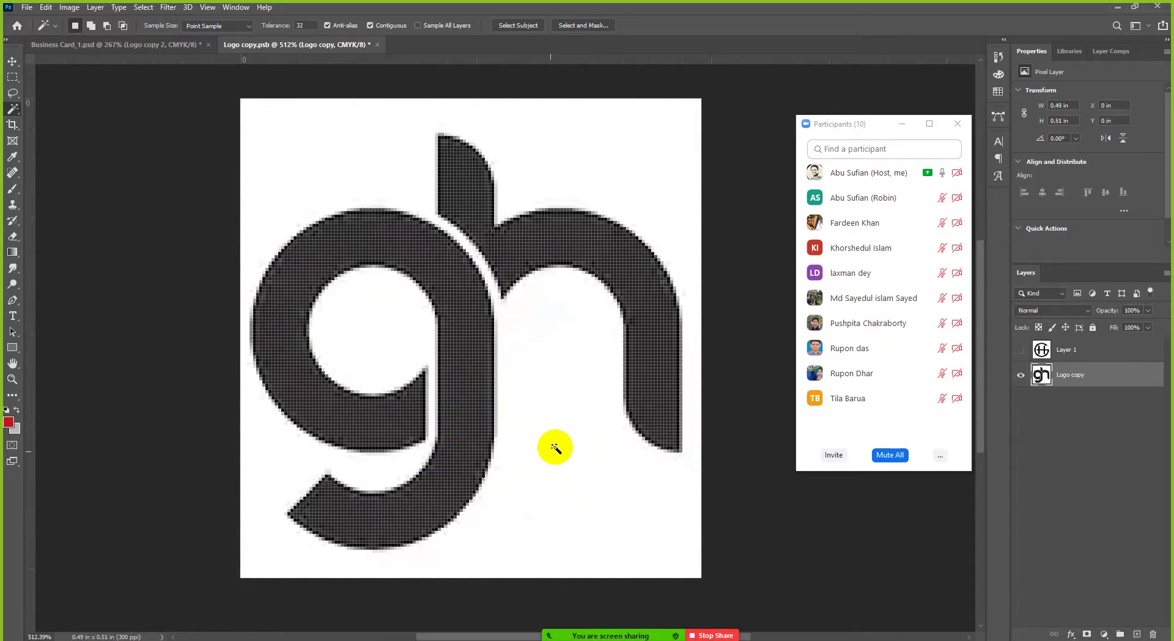
Select the white background with the Magic Wand and apply Select Inverse to select the gh letters
click(580, 526)
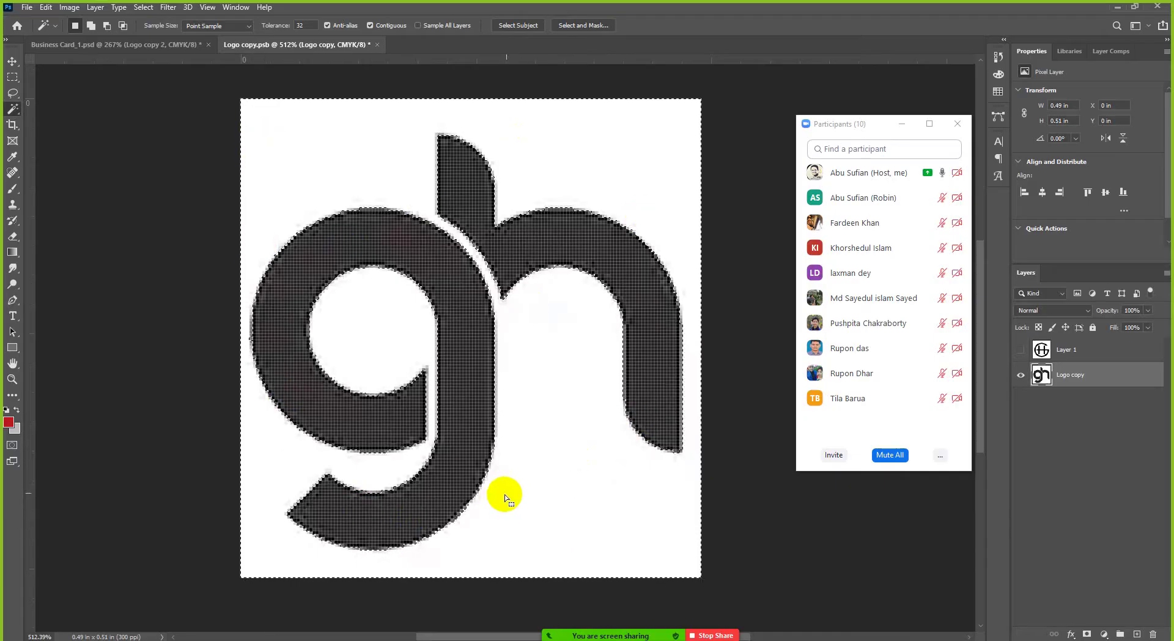
right_click(454, 317)
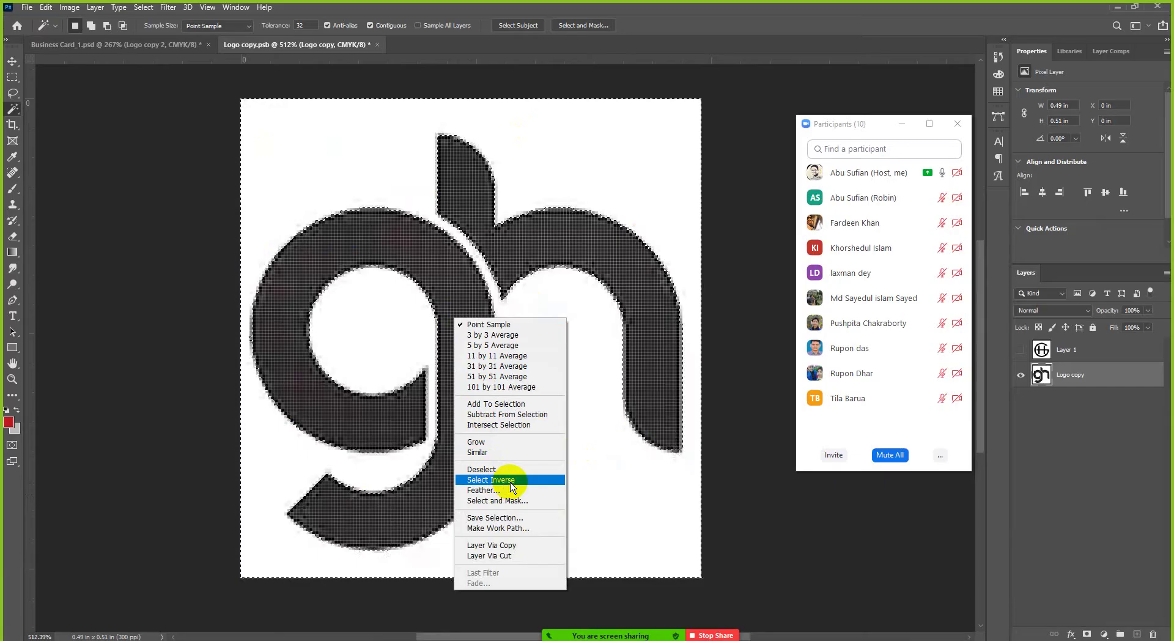
click(591, 451)
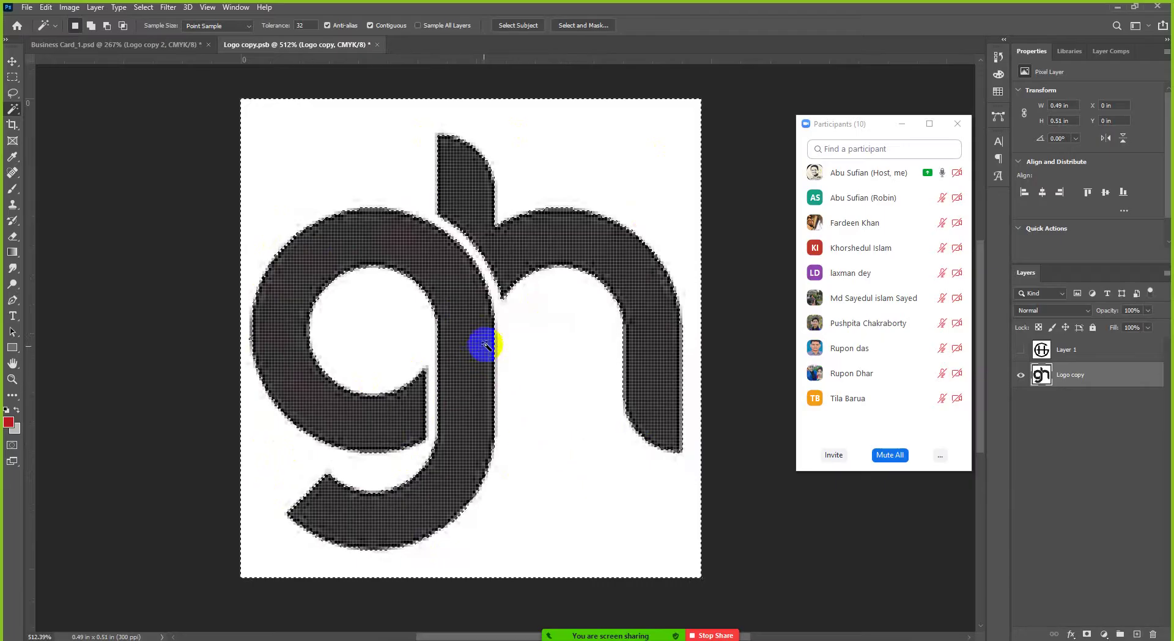
right_click(475, 322)
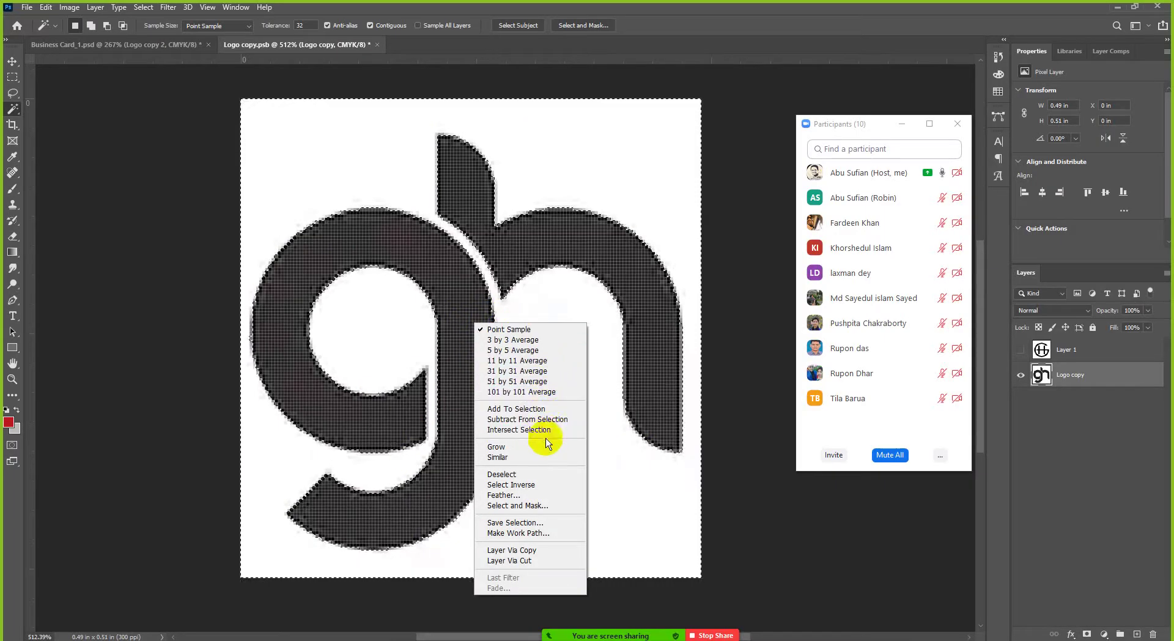
click(538, 486)
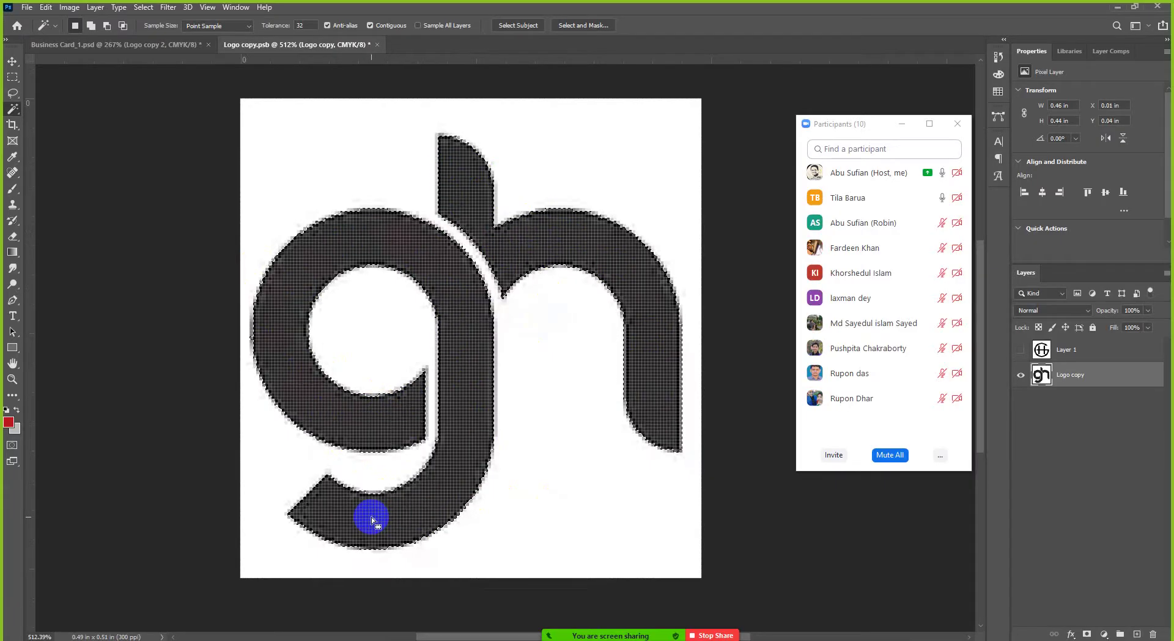
mouse_move(372, 518)
mouse_down()
mouse_move(421, 382)
mouse_move(340, 209)
mouse_move(354, 392)
mouse_move(471, 302)
mouse_move(428, 492)
mouse_move(346, 530)
mouse_move(460, 443)
mouse_move(376, 229)
mouse_move(387, 362)
mouse_move(454, 173)
mouse_move(567, 230)
mouse_up()
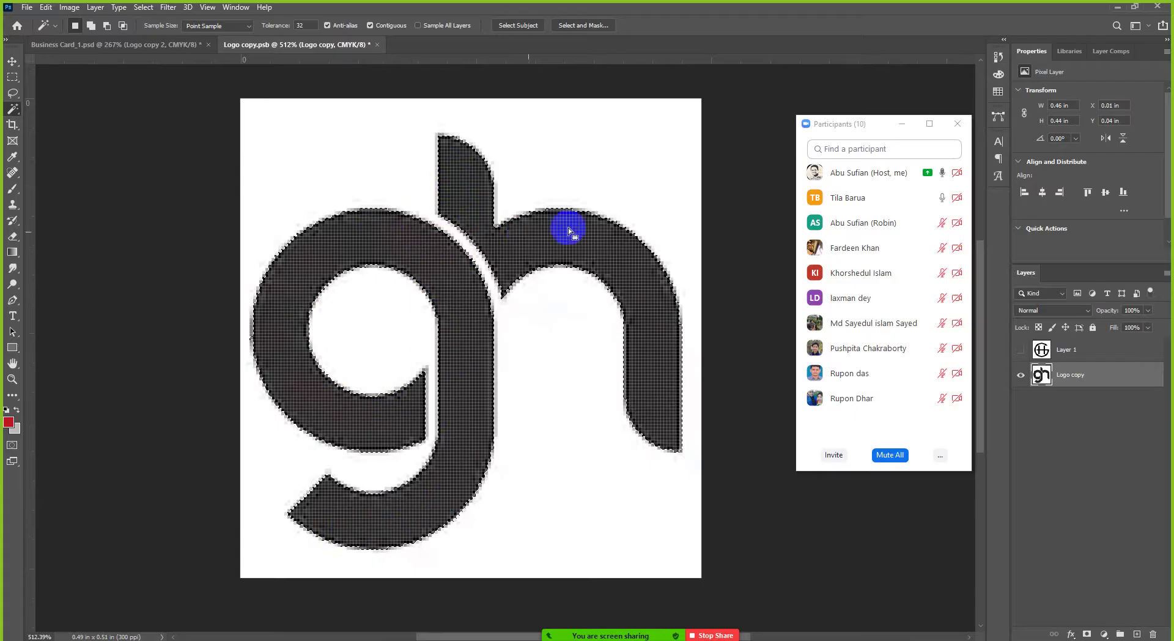
mouse_move(665, 372)
mouse_down()
mouse_move(527, 253)
mouse_move(438, 277)
mouse_up()
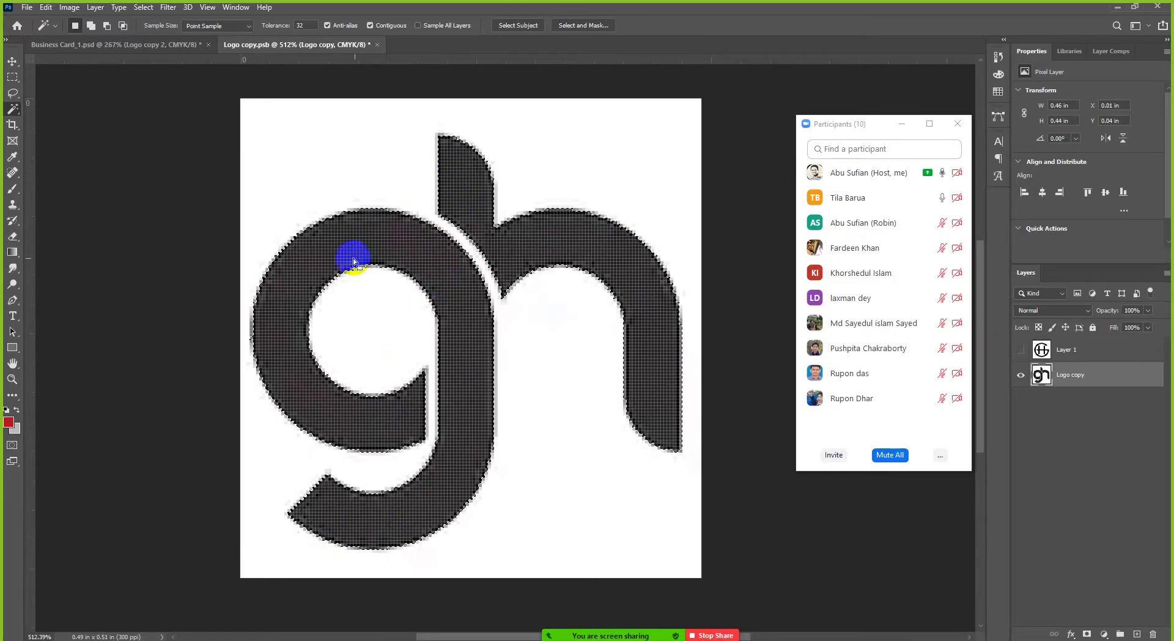
mouse_move(353, 262)
mouse_down()
mouse_move(333, 450)
mouse_move(398, 413)
mouse_move(460, 277)
mouse_move(466, 183)
mouse_move(497, 241)
mouse_move(608, 157)
mouse_up()
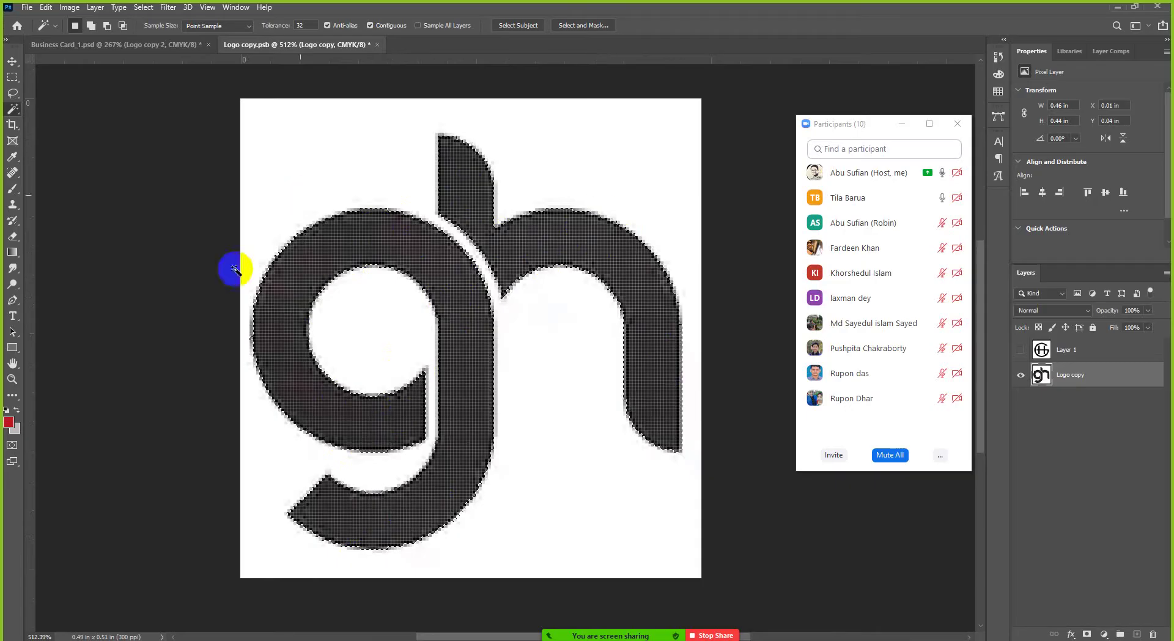
drag(236, 268, 558, 512)
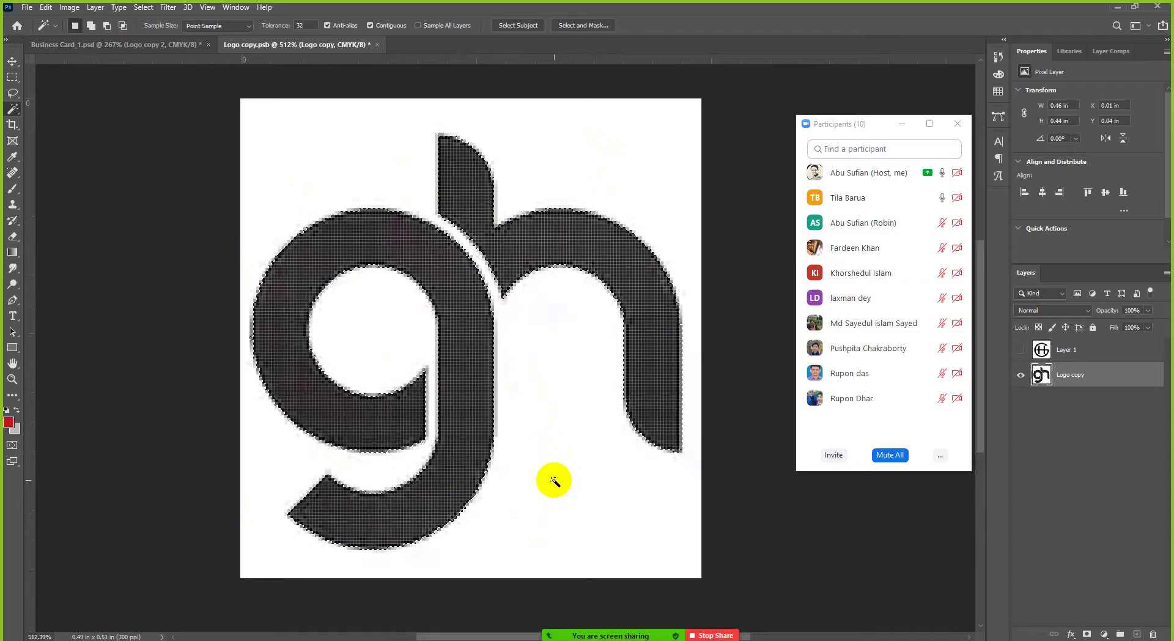
ctrl+click(1042, 374)
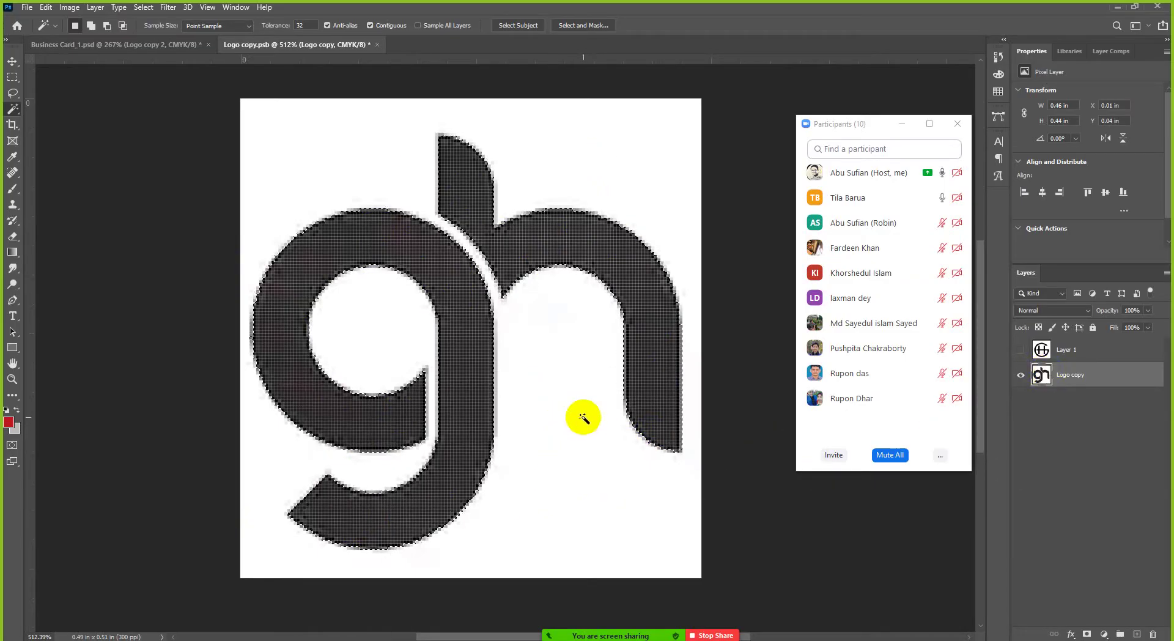
click(493, 223)
click(490, 313)
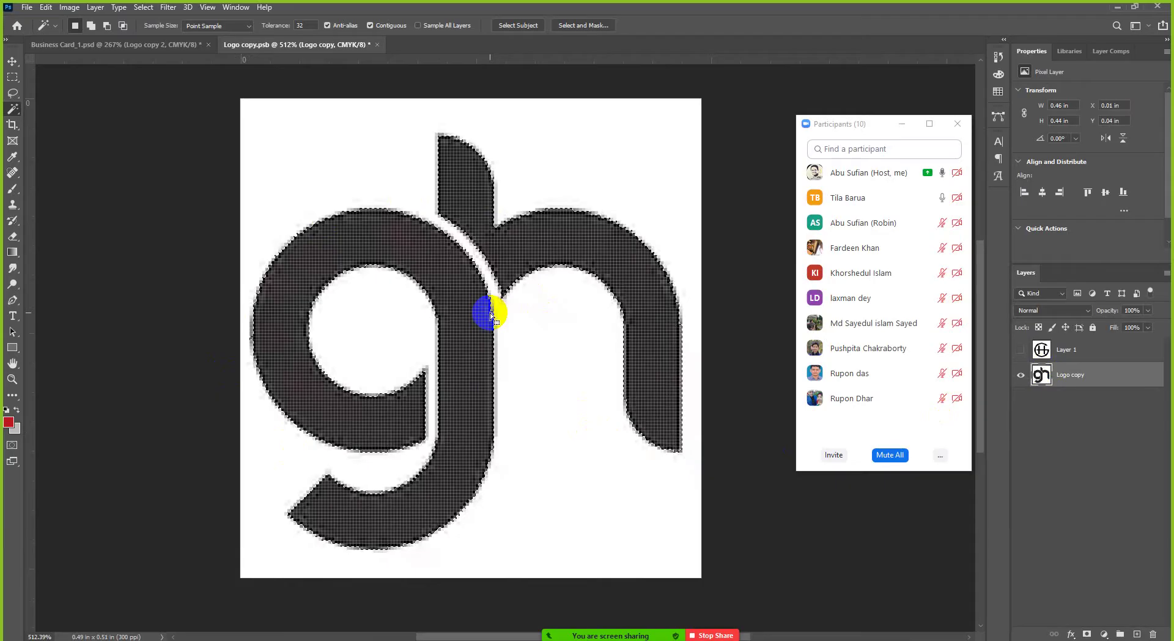
Invert the letter selection to select the white background of the logo
click(472, 367)
click(474, 311)
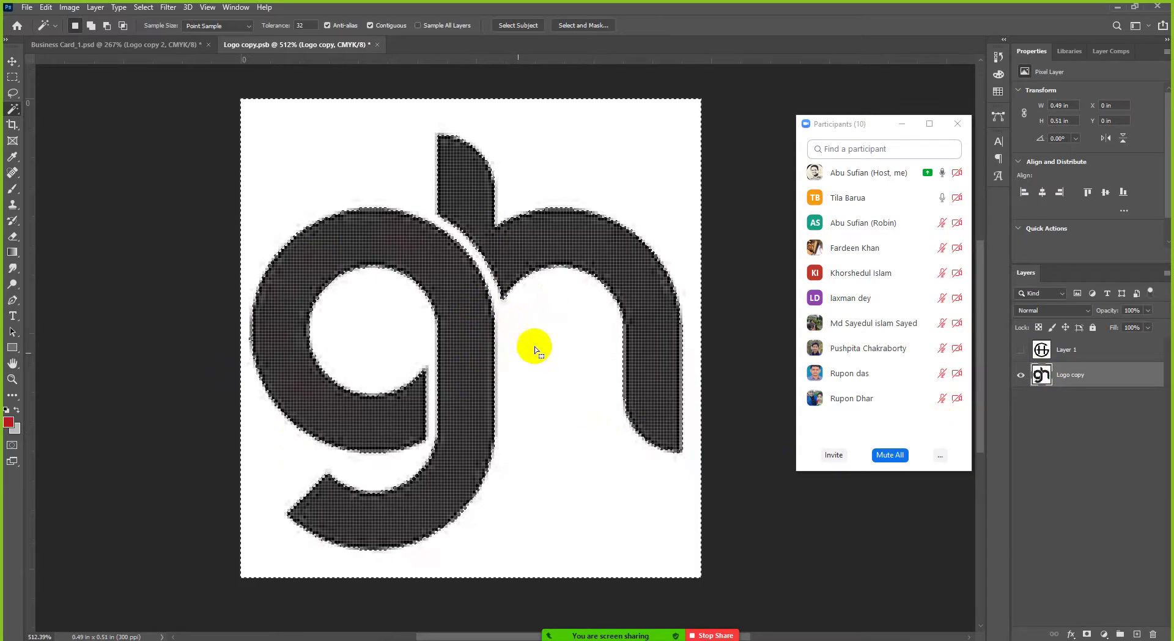
click(511, 355)
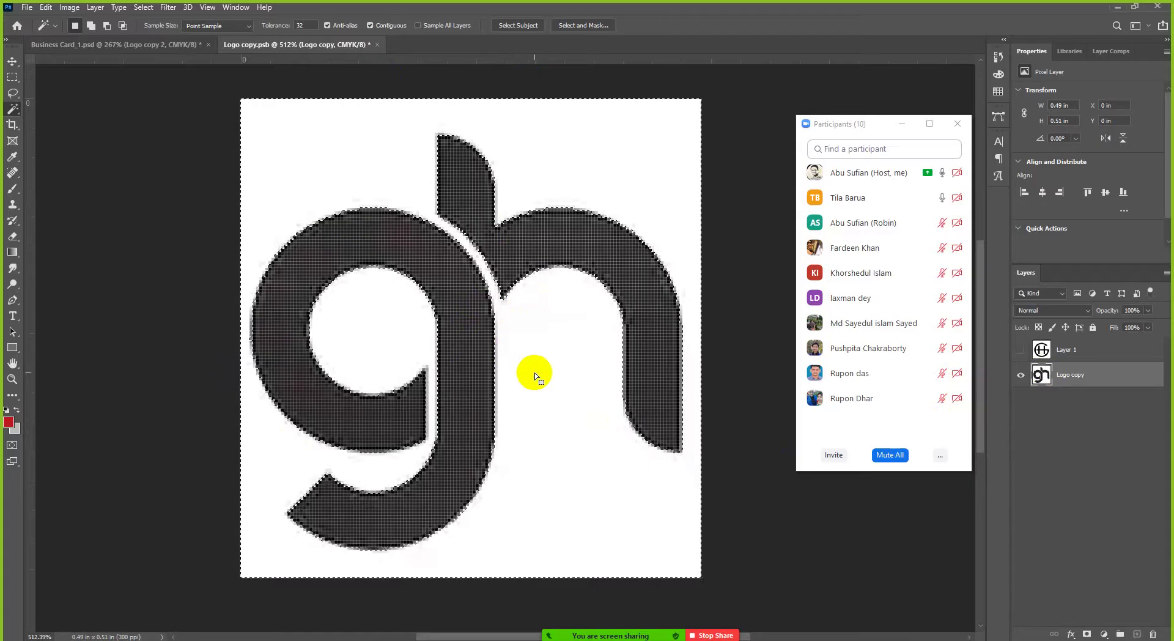
click(124, 252)
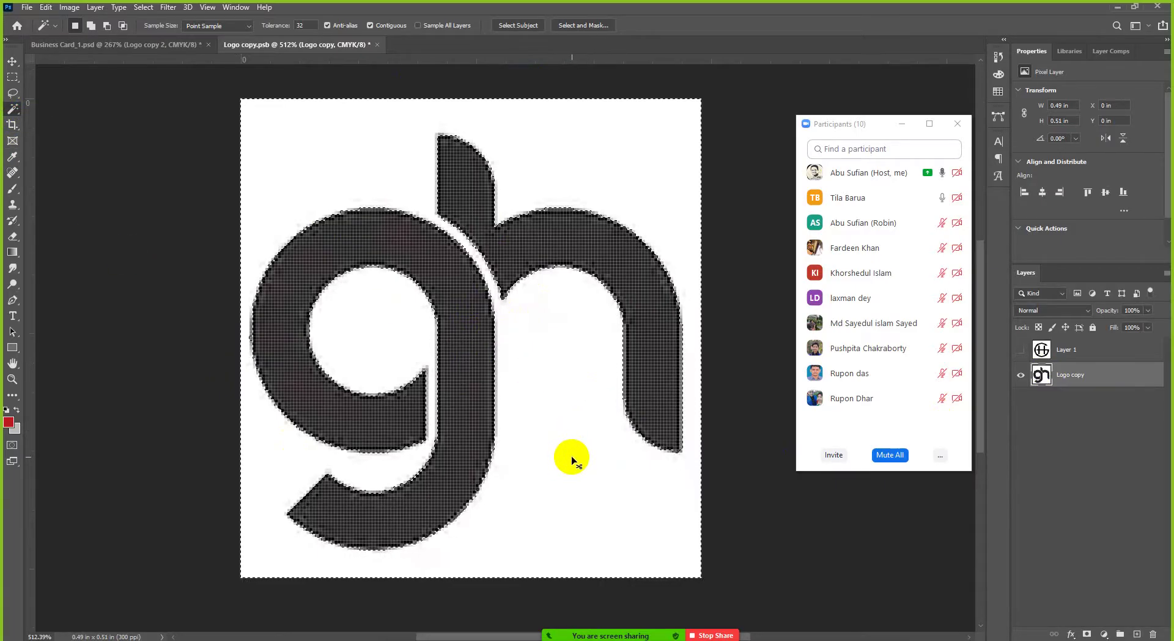
Delete the selected white background, deselect, and undo back to the white background selection
key(Delete)
key(ctrl+d)
click(434, 413)
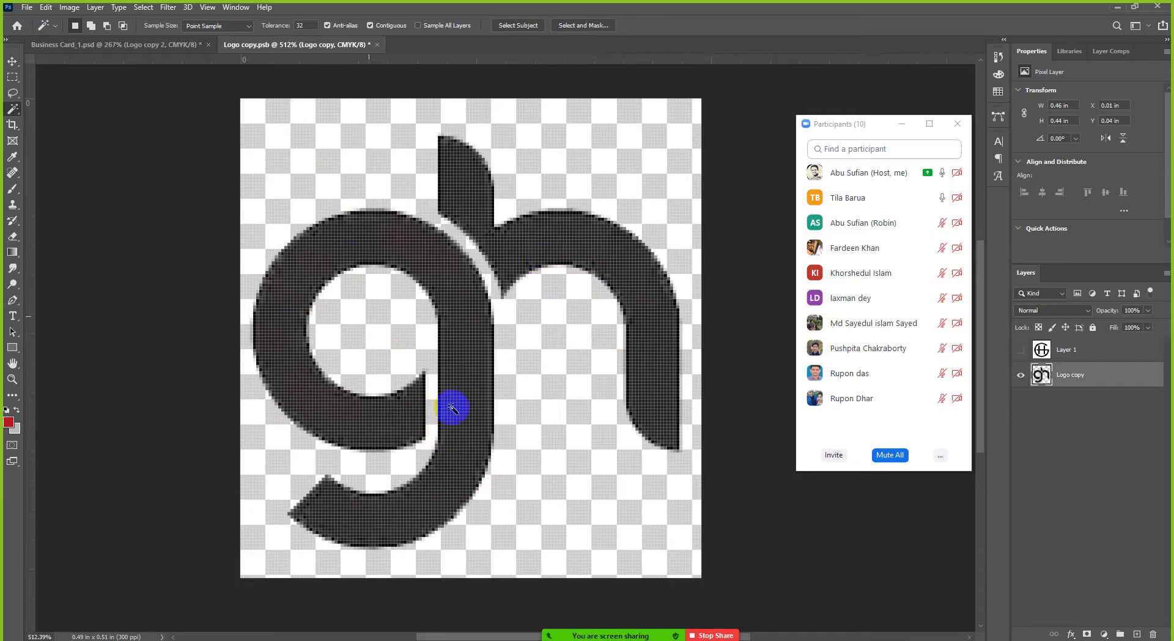
click(496, 388)
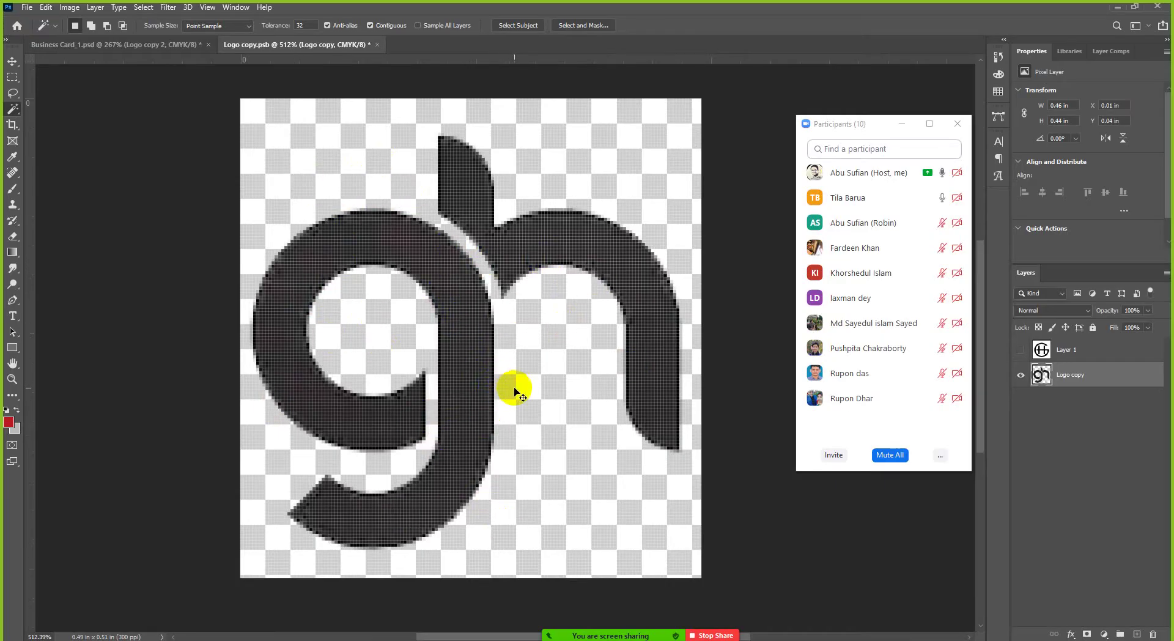
click(481, 238)
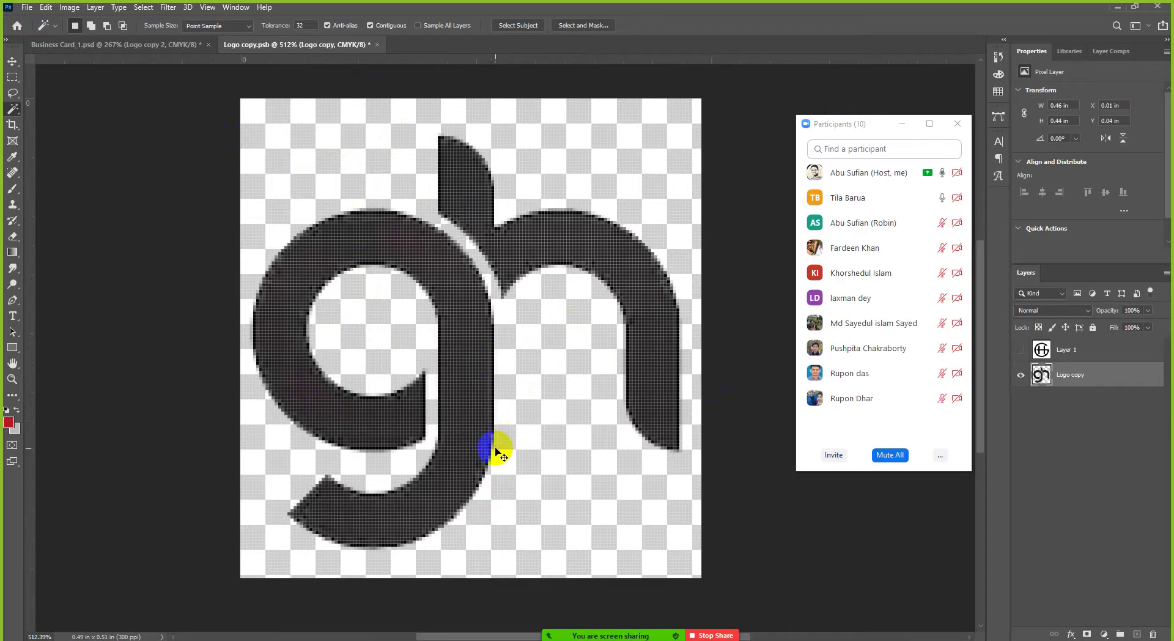
click(526, 410)
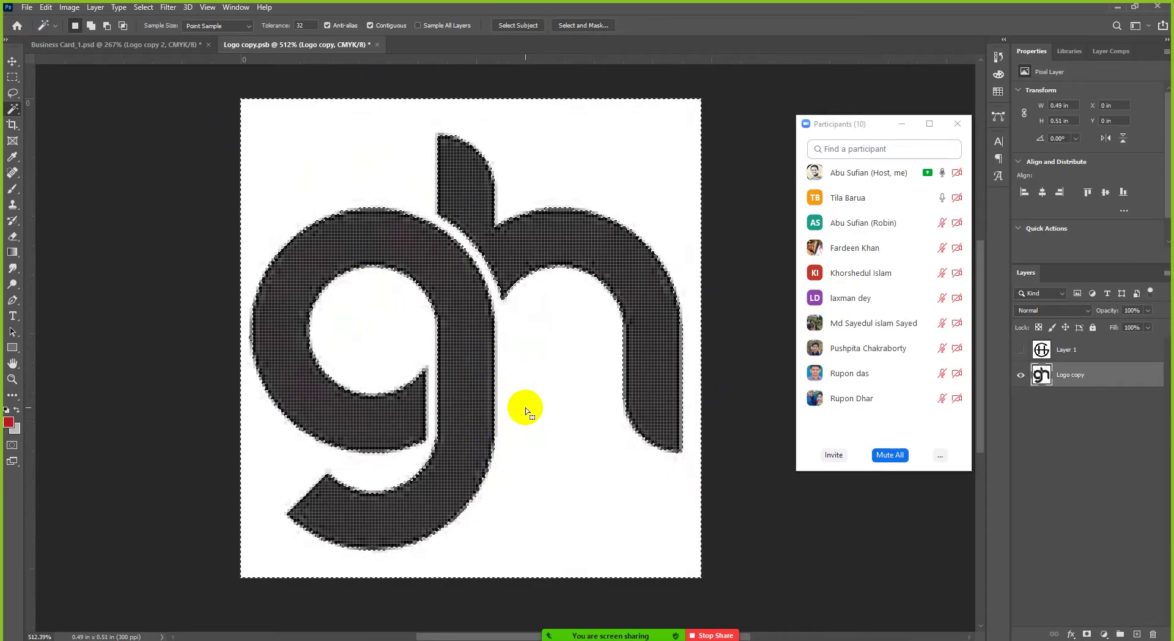
Apply Select Inverse to switch the selection from the white background to the gh letters
mouse_move(533, 390)
mouse_down()
mouse_move(513, 283)
mouse_move(460, 248)
mouse_move(411, 243)
mouse_move(449, 193)
mouse_up()
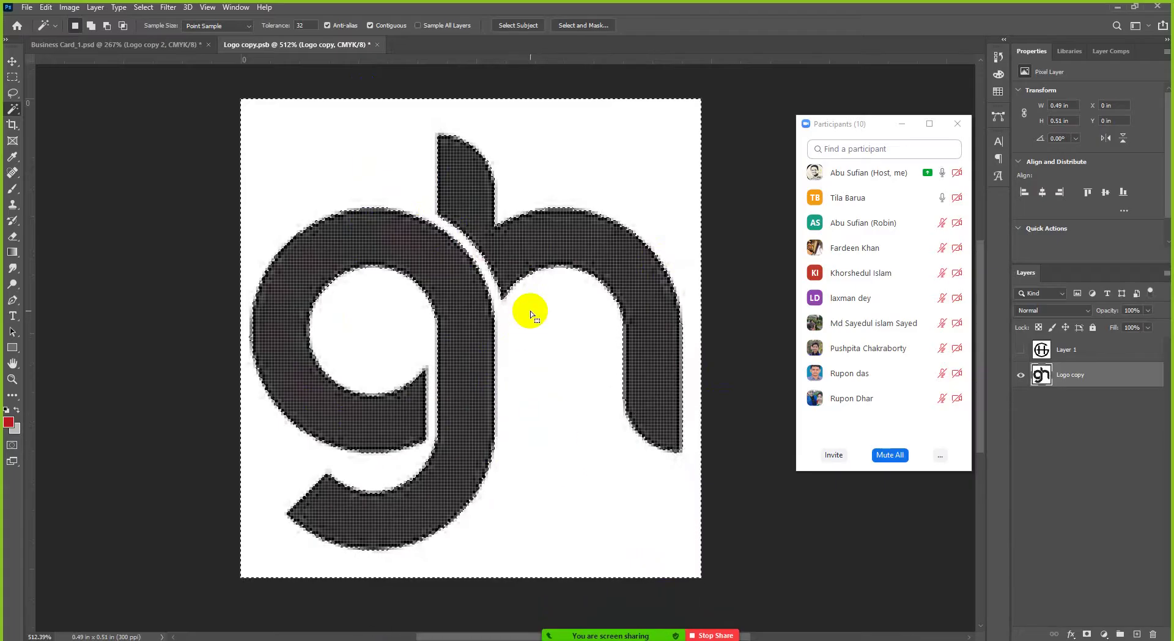
right_click(517, 298)
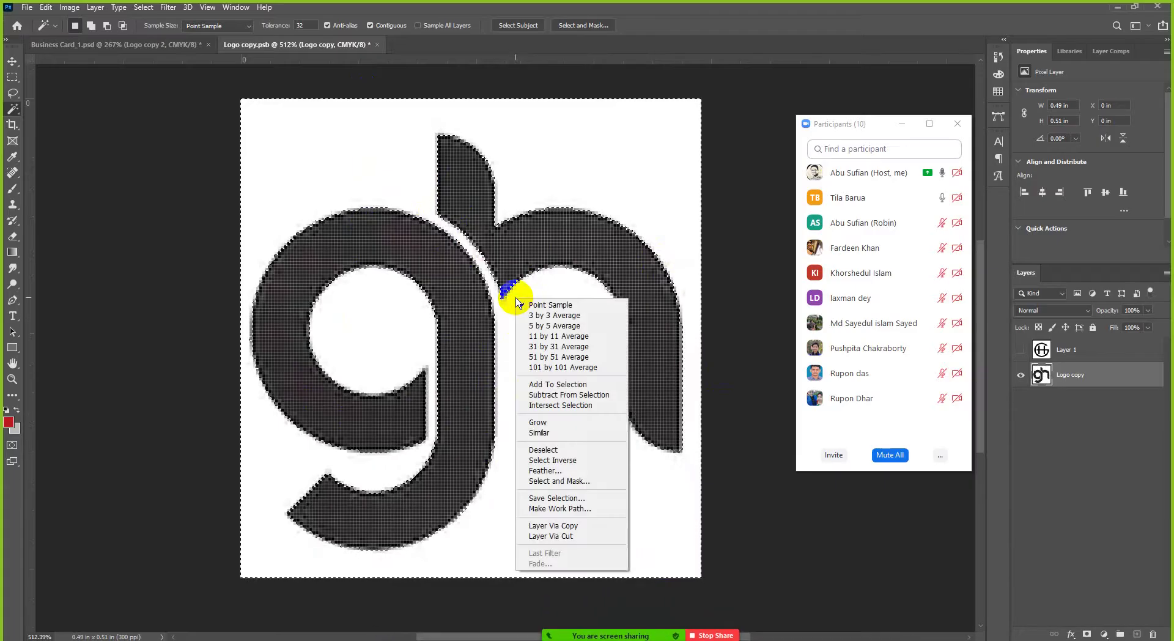
click(553, 460)
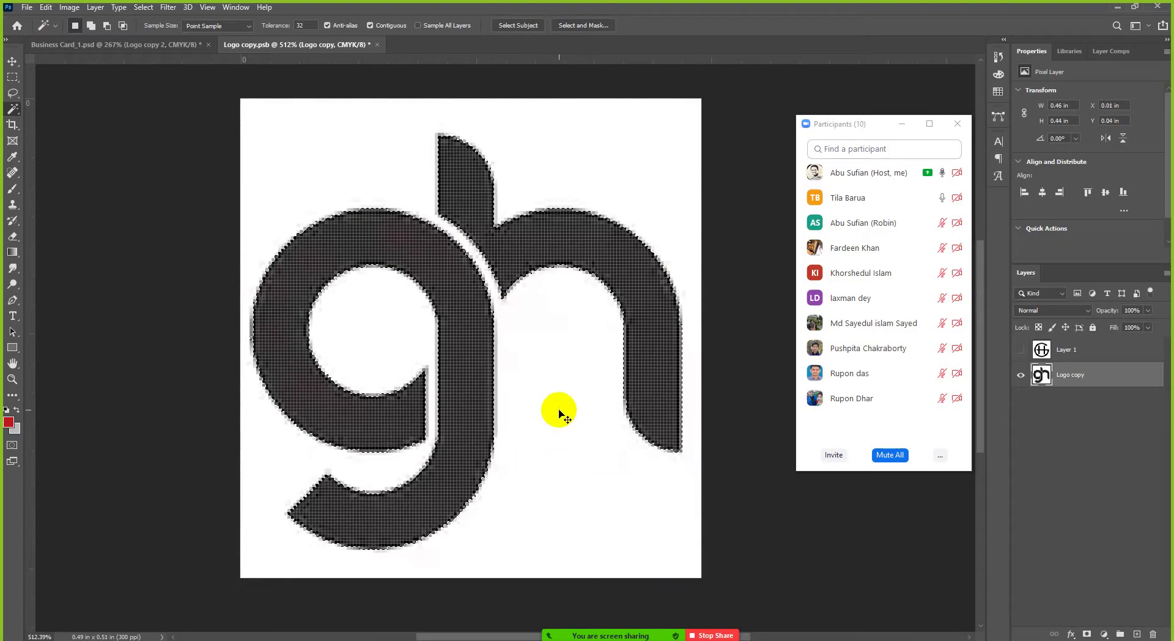
Delete the selected gh letters and undo the deletion
key(Delete)
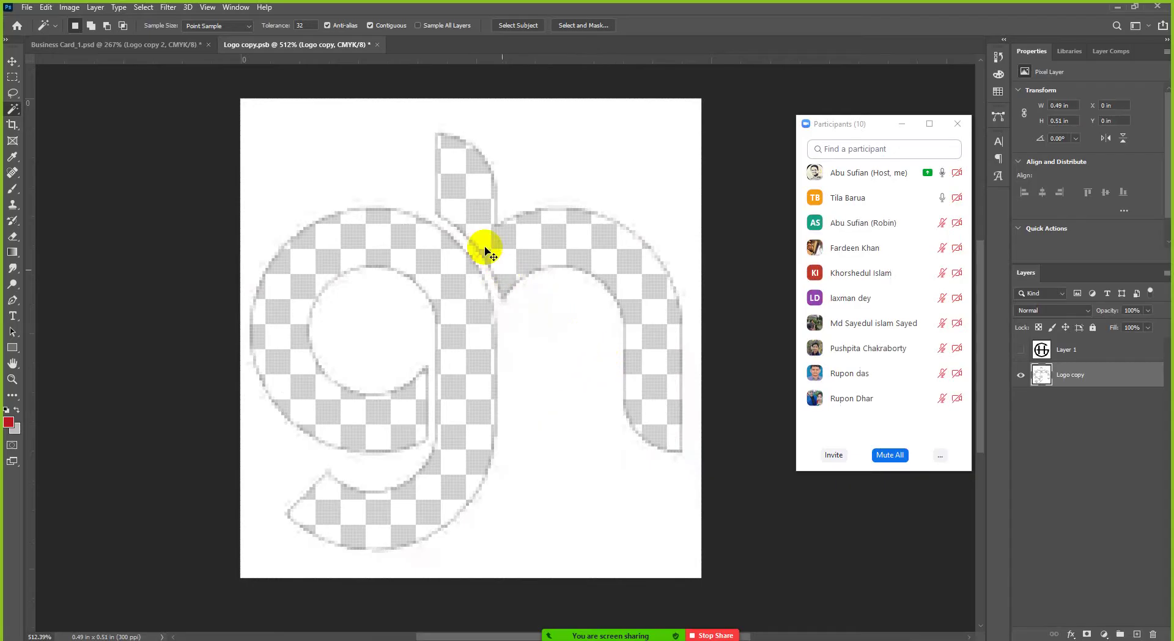
click(471, 277)
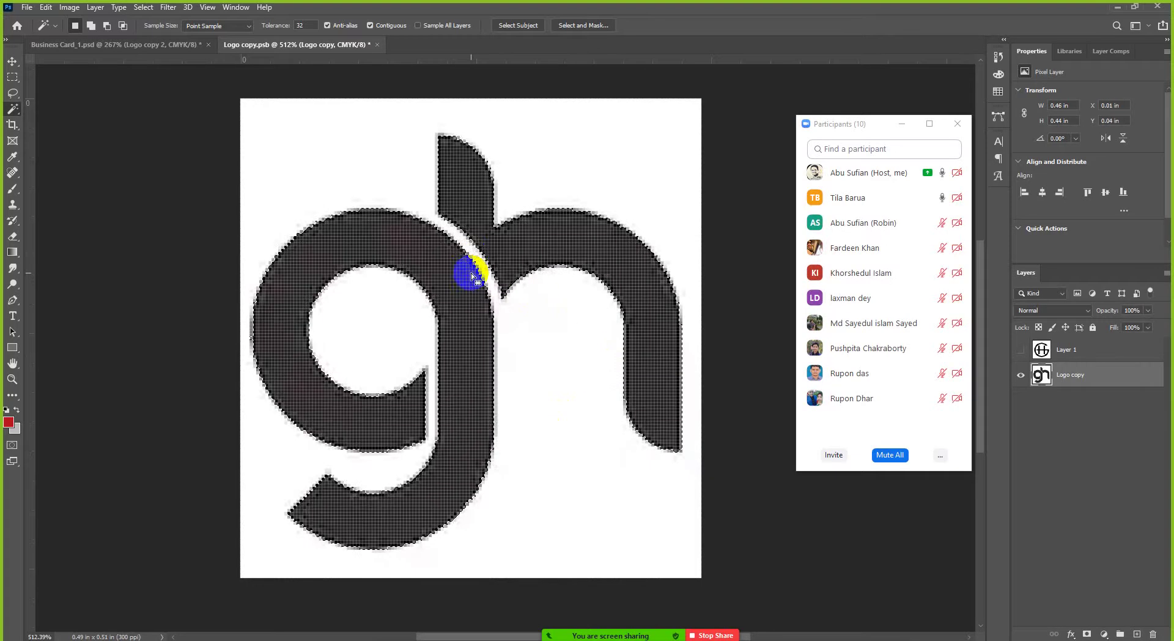
click(499, 251)
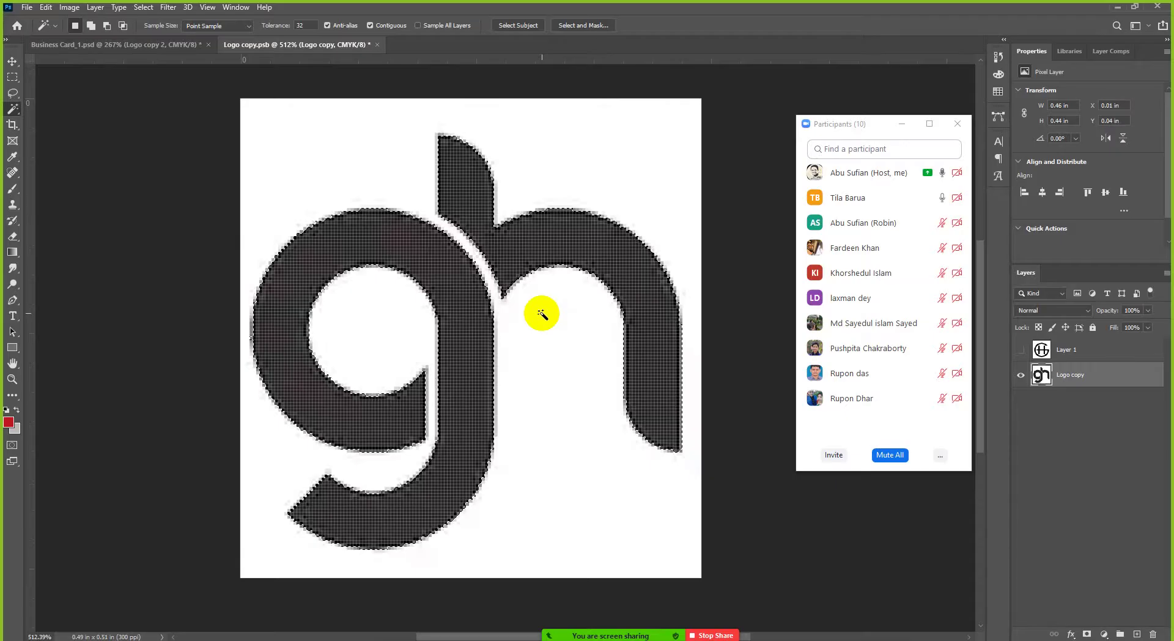
Invert the selection again to cover the white background out to the canvas edges
key(ctrl+shift+i)
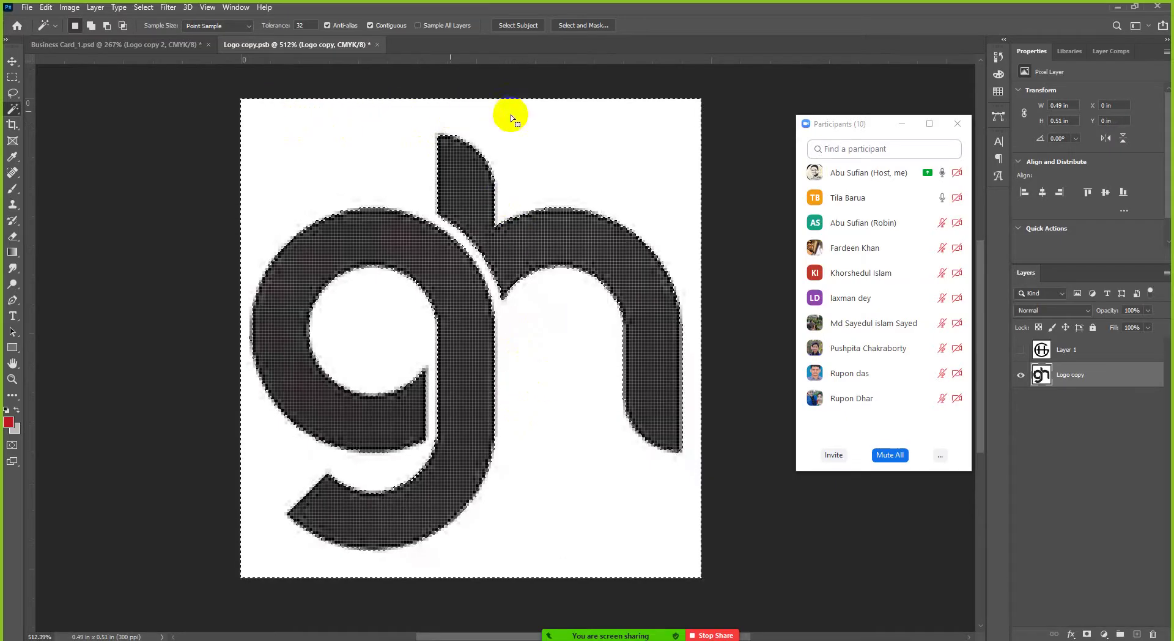
click(705, 100)
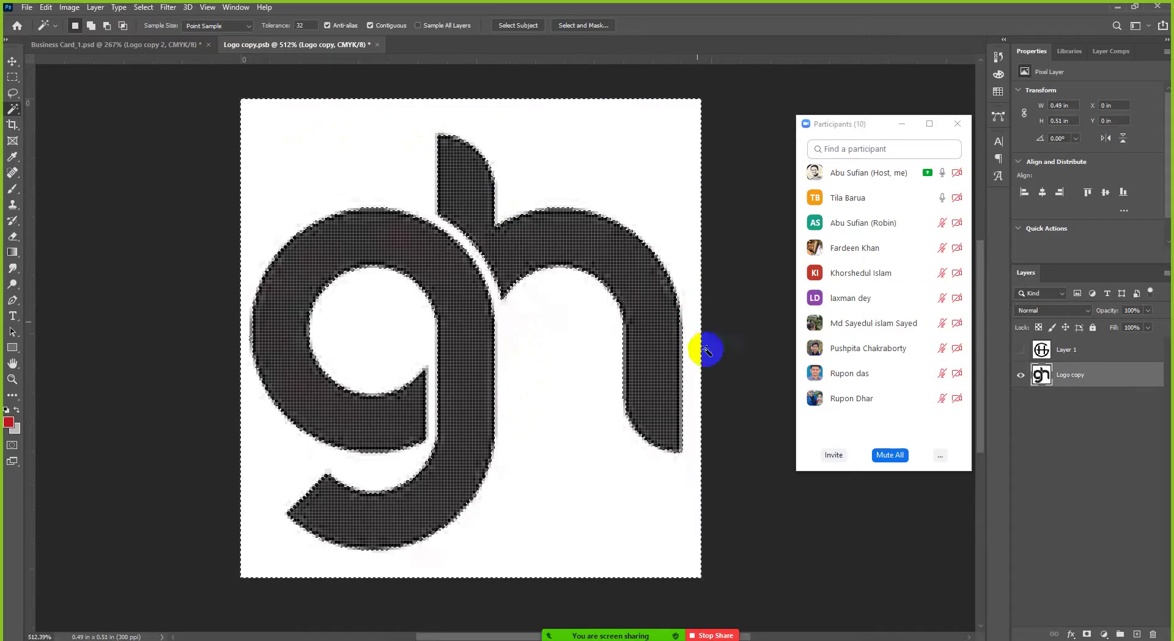
click(700, 578)
click(630, 588)
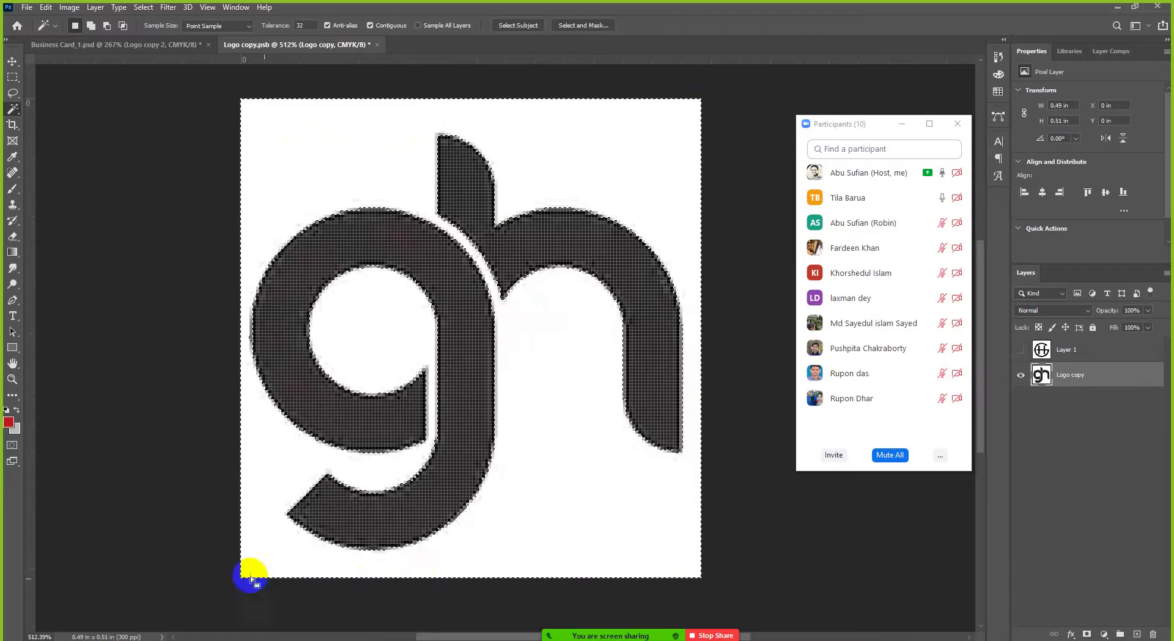
mouse_move(241, 95)
mouse_down()
mouse_move(582, 86)
mouse_move(713, 332)
mouse_move(557, 330)
mouse_up()
Use Select Inverse once more to return the selection to the gh letters
right_click(557, 330)
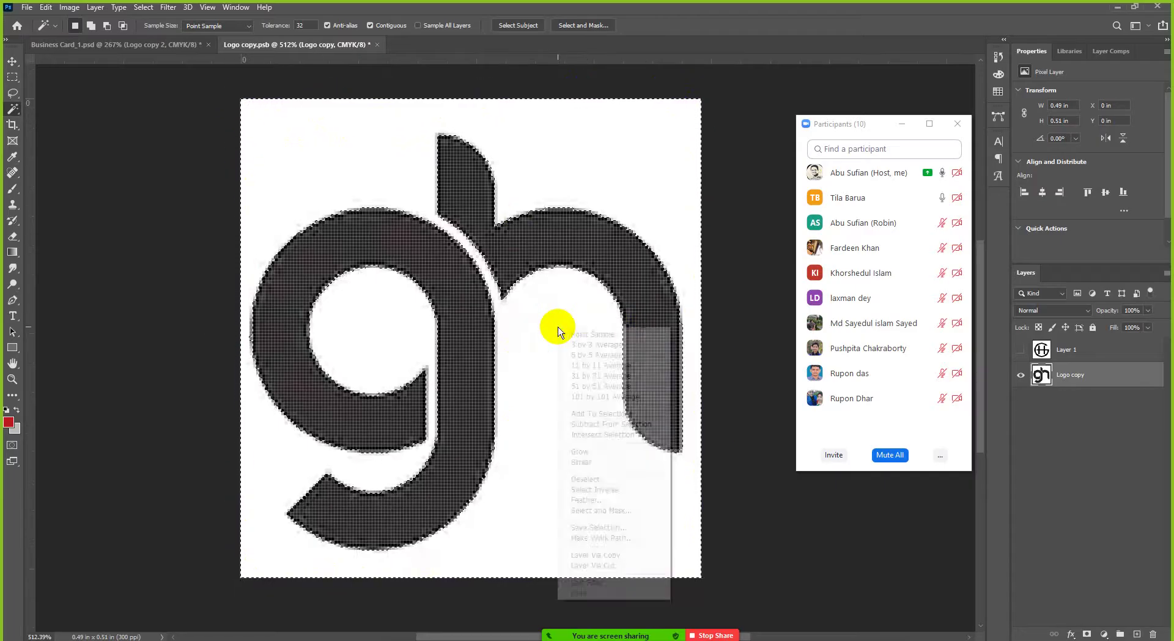
click(603, 490)
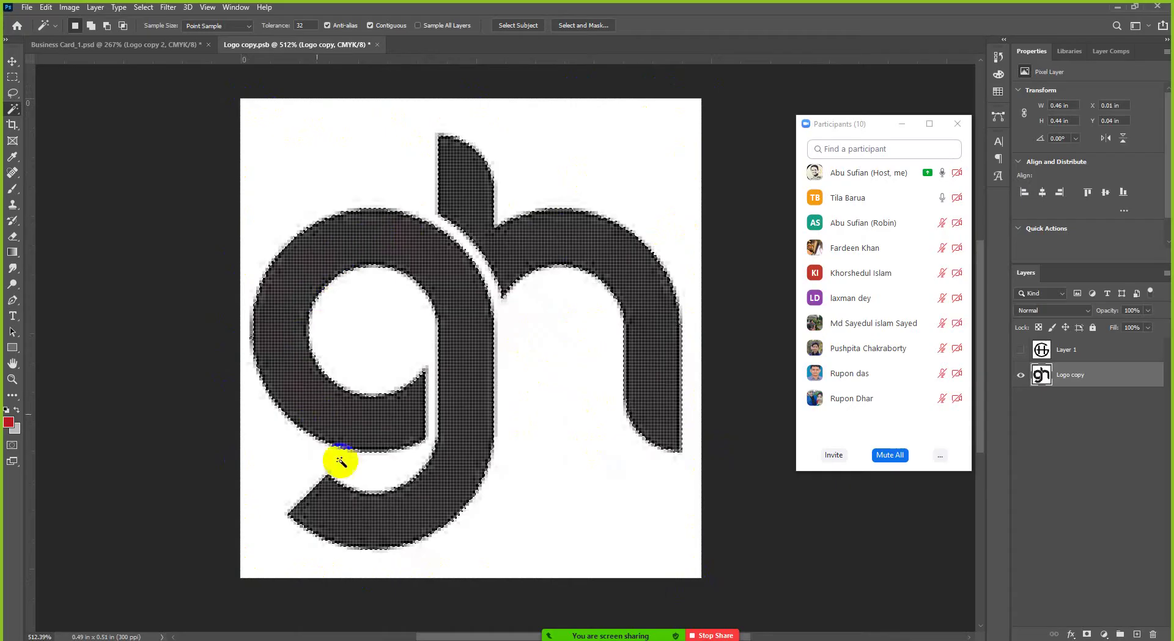
click(311, 537)
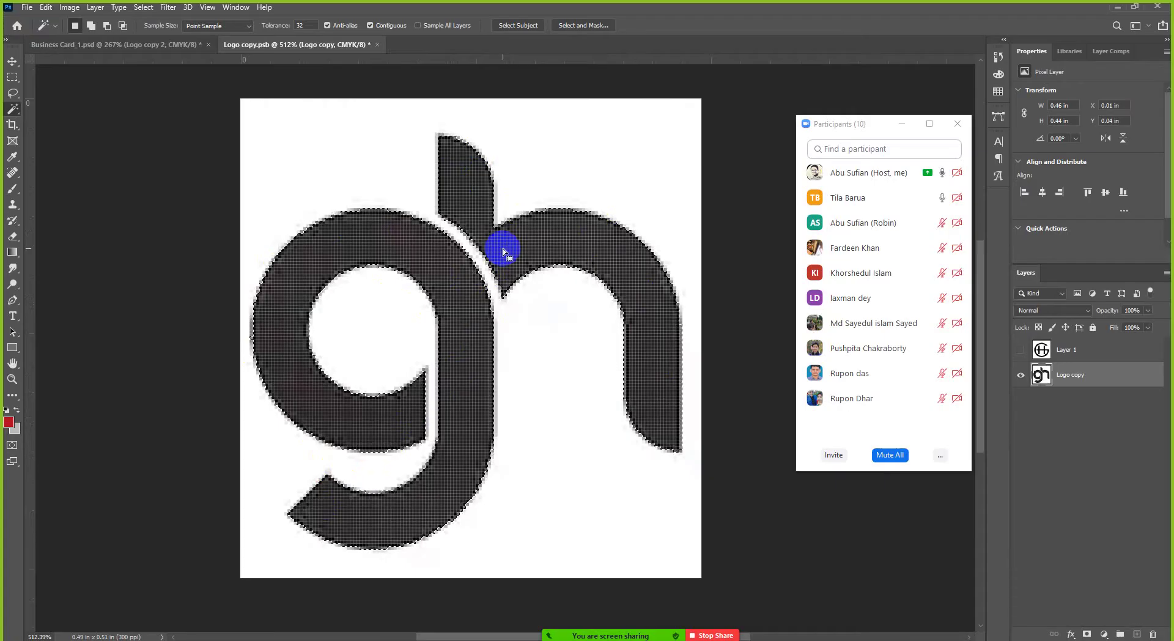
mouse_move(503, 248)
mouse_down()
mouse_move(576, 237)
mouse_move(646, 264)
mouse_move(628, 223)
mouse_up()
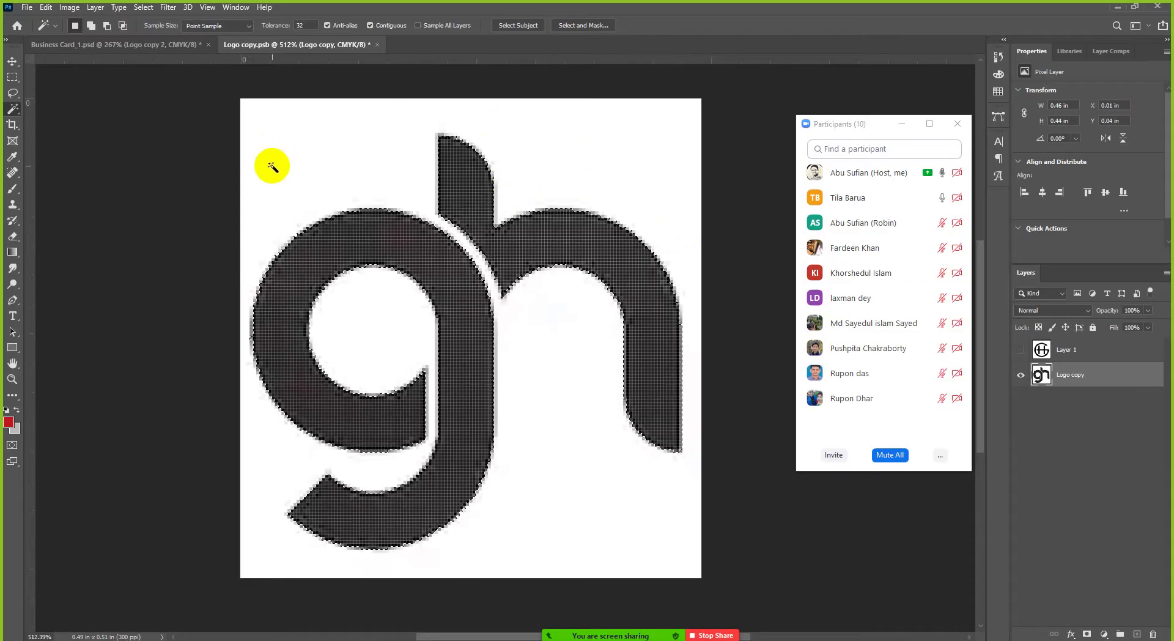
click(467, 370)
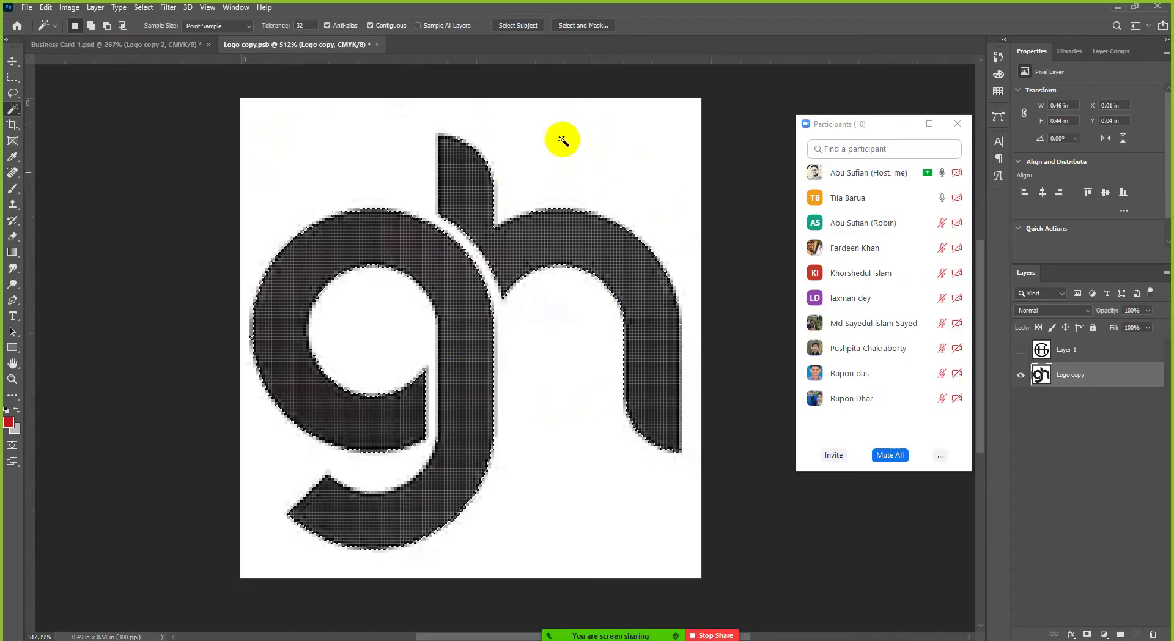
click(631, 428)
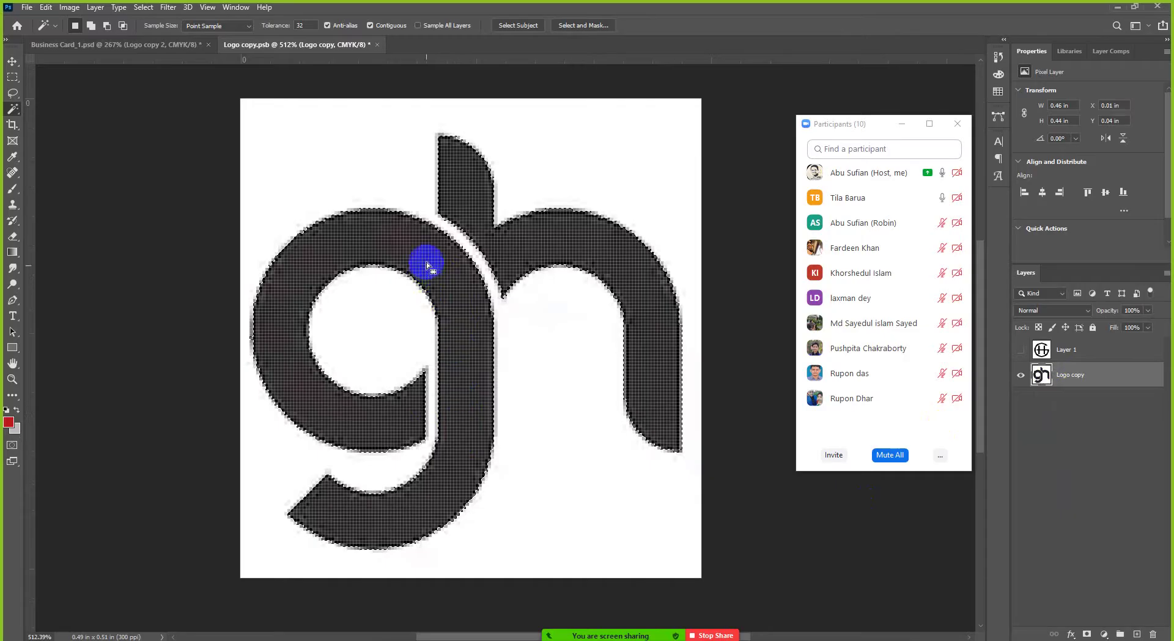
click(421, 294)
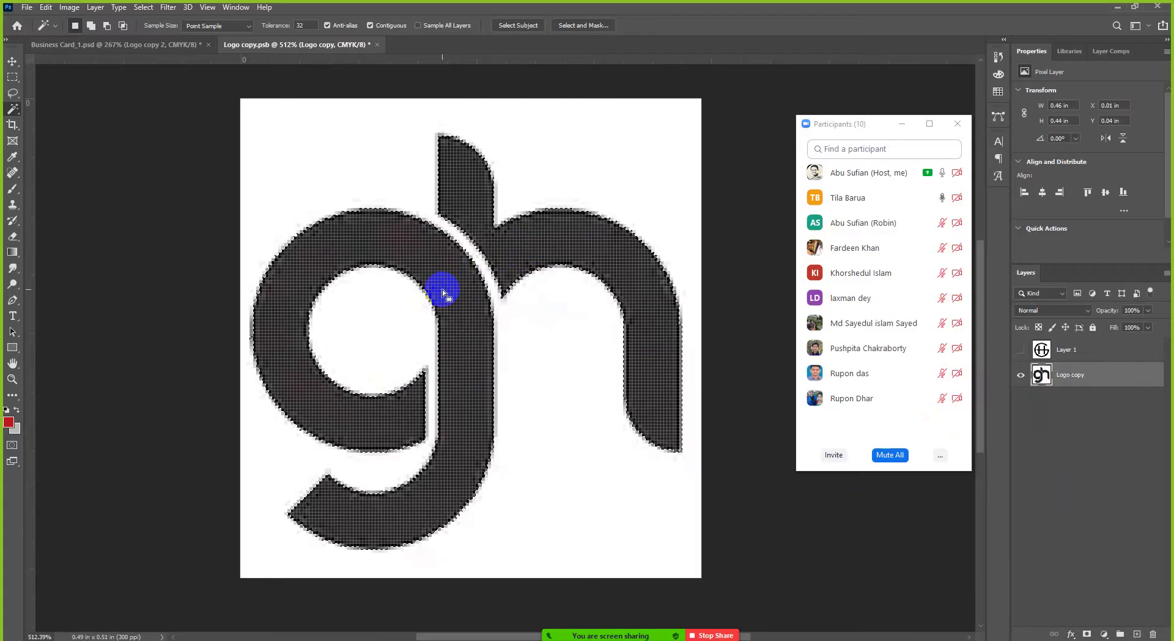
click(505, 305)
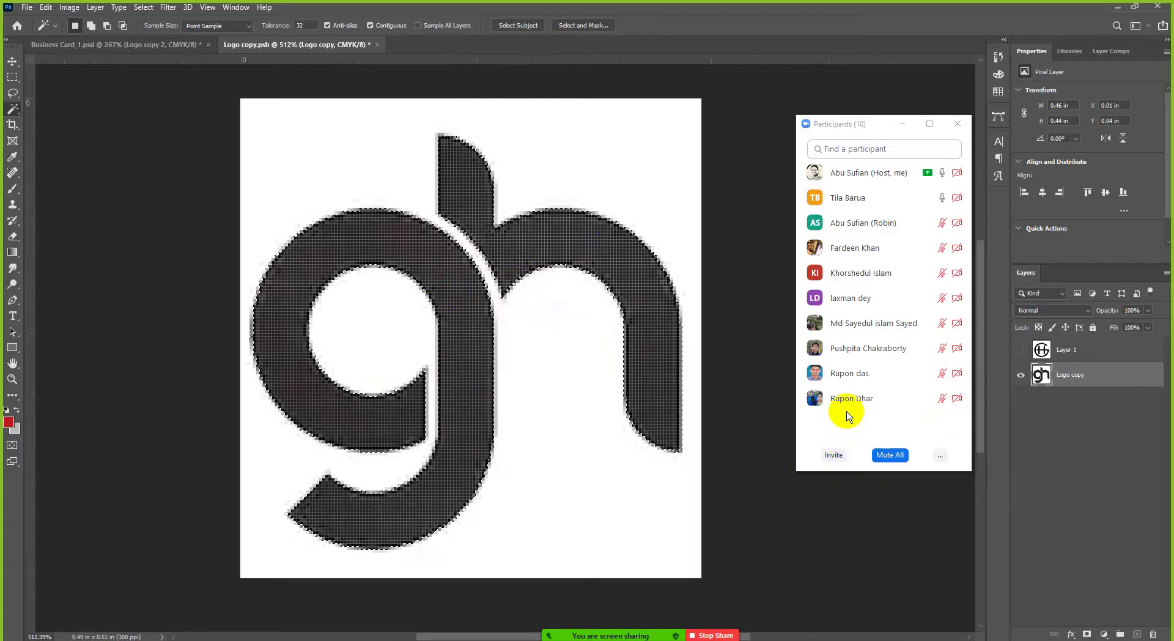
mouse_move(810, 407)
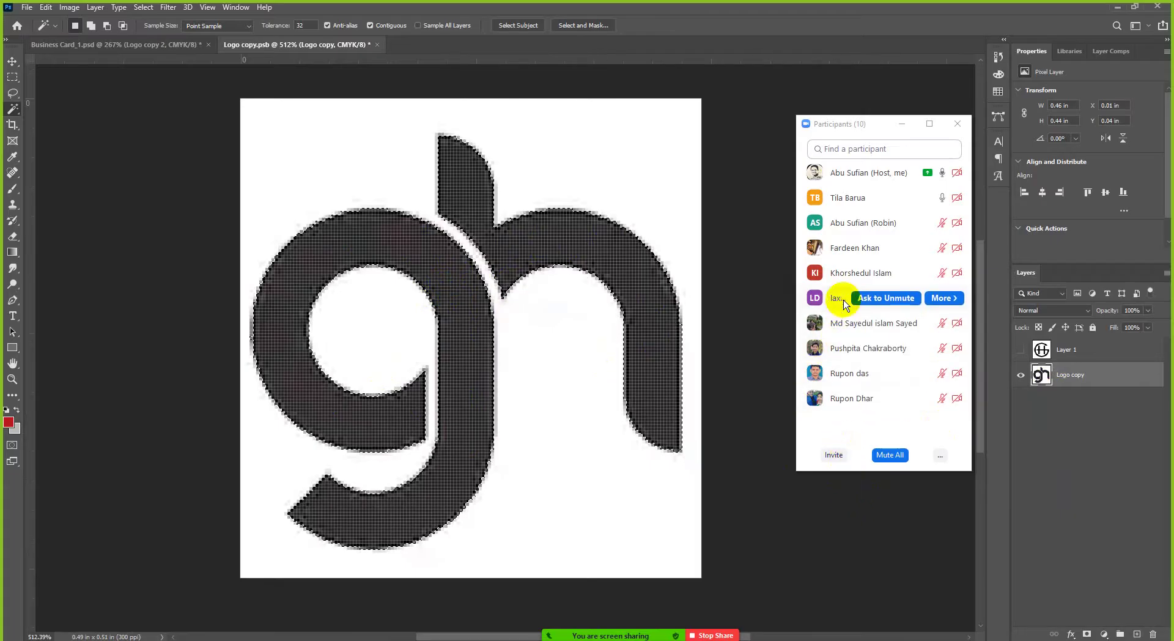
click(454, 283)
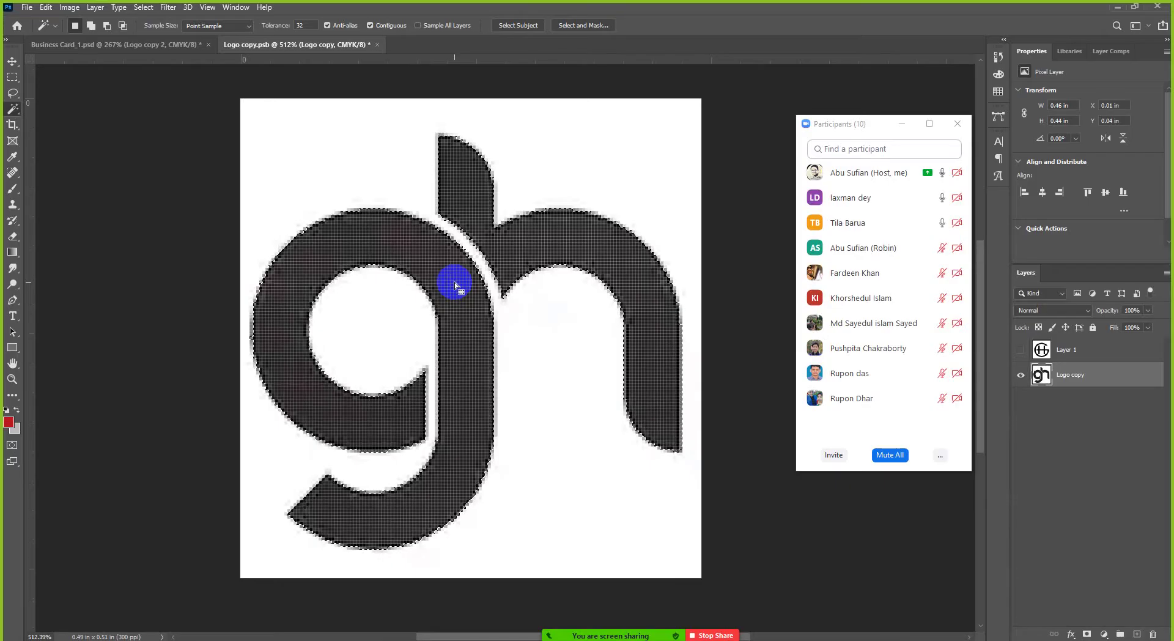
click(550, 254)
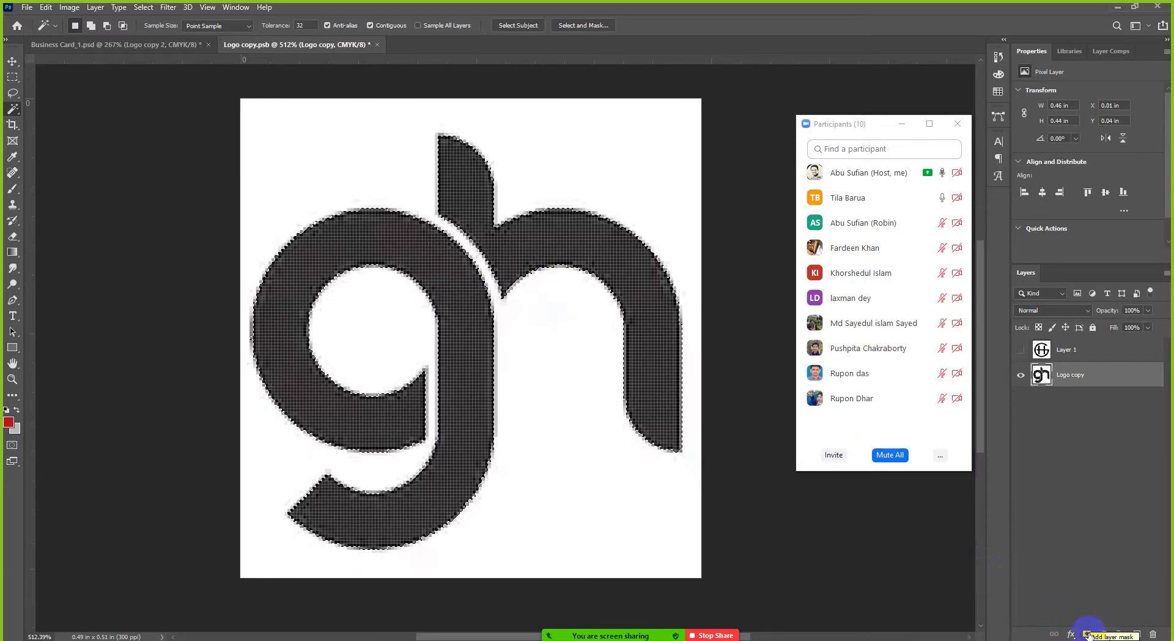
Add a layer mask to the Logo copy layer from the gh letters selection, hiding the white background
click(1087, 635)
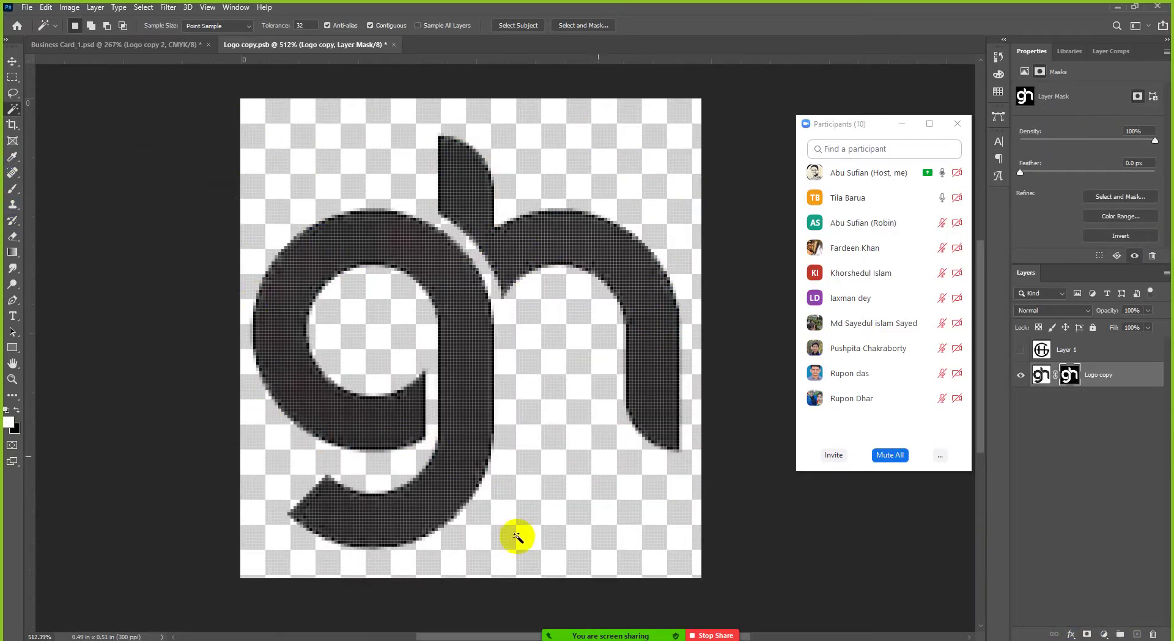
click(9, 64)
scroll(751, 328, down, 1)
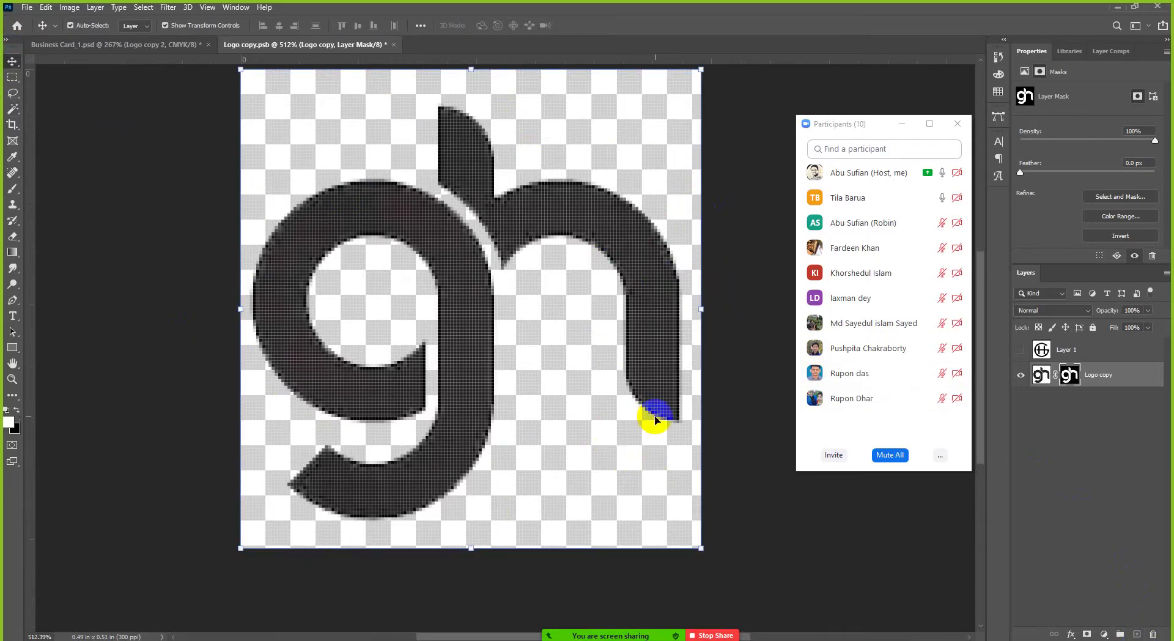
scroll(648, 422, down, 4)
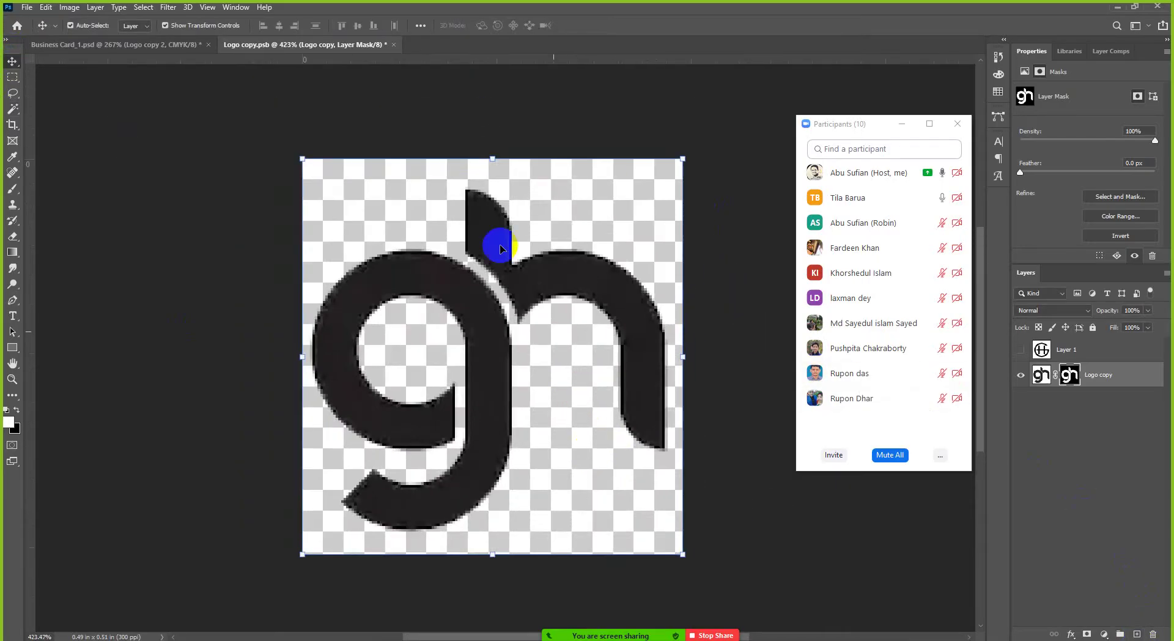
click(387, 420)
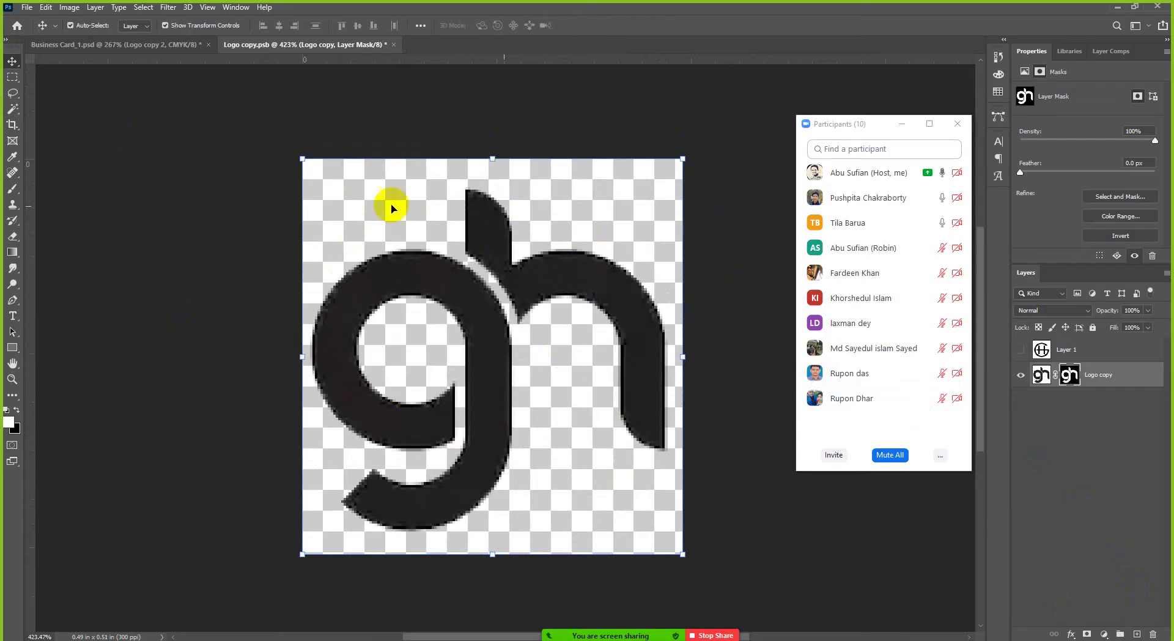
click(859, 545)
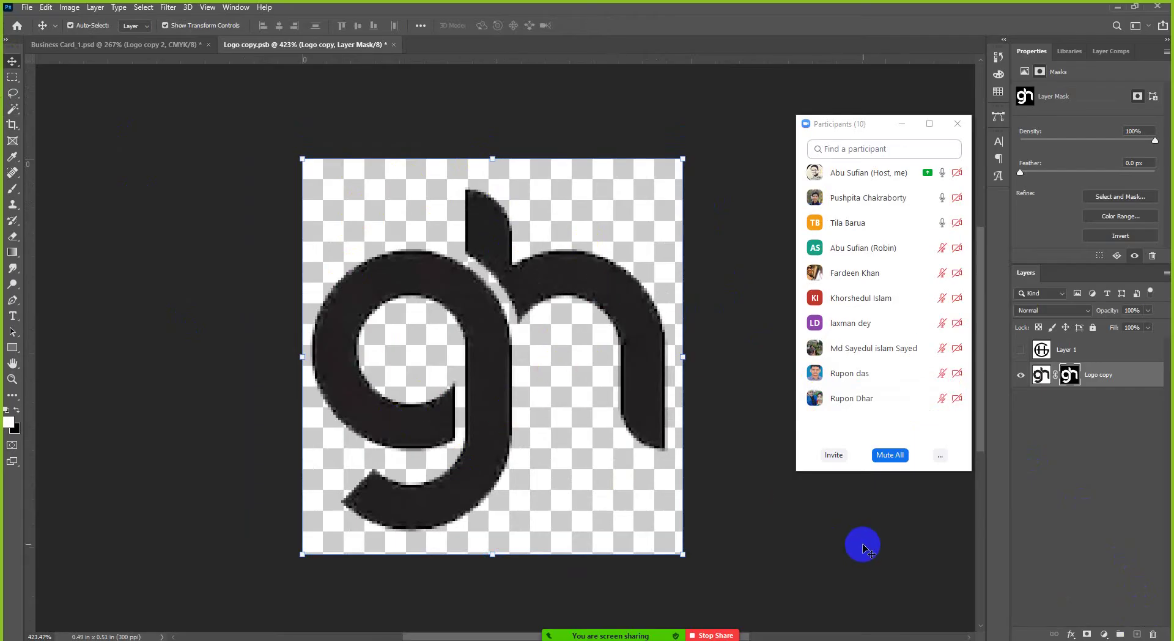
Add a new layer filled with the red foreground color and place it beneath the Logo copy layer
click(1095, 378)
click(517, 286)
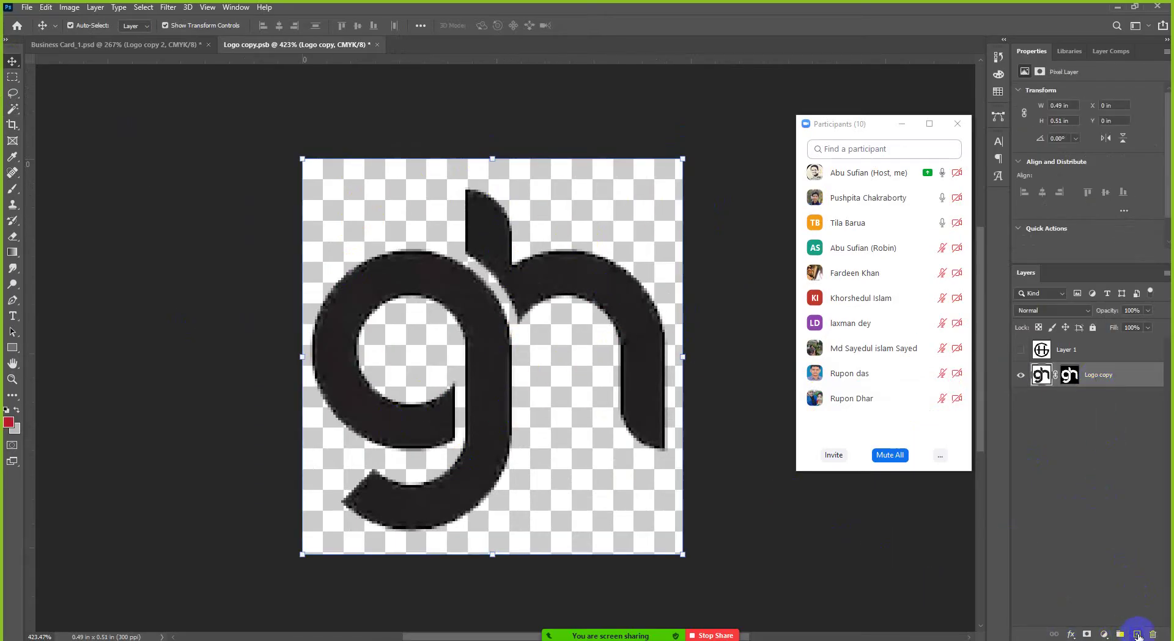
click(1136, 634)
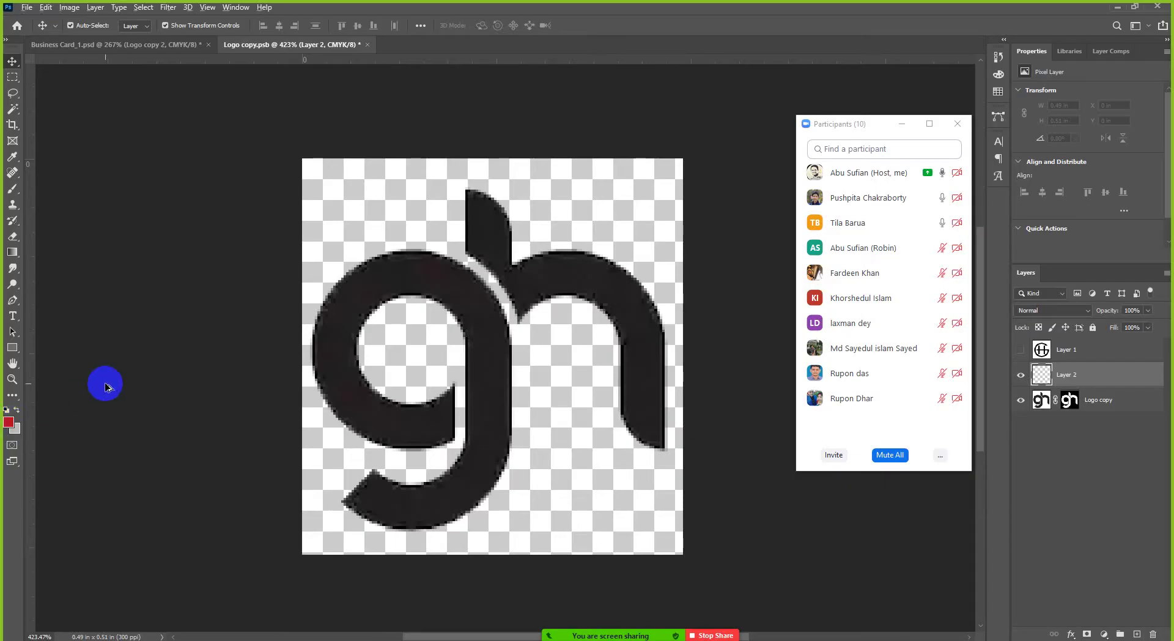
key(alt+BackSpace)
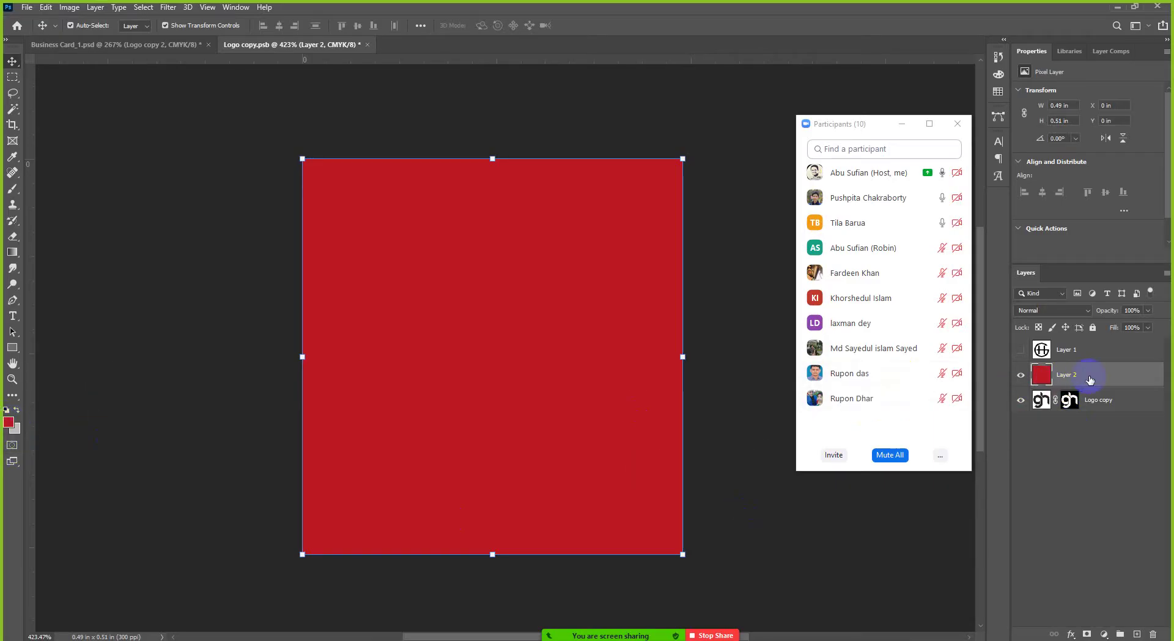
drag(1090, 374, 1097, 409)
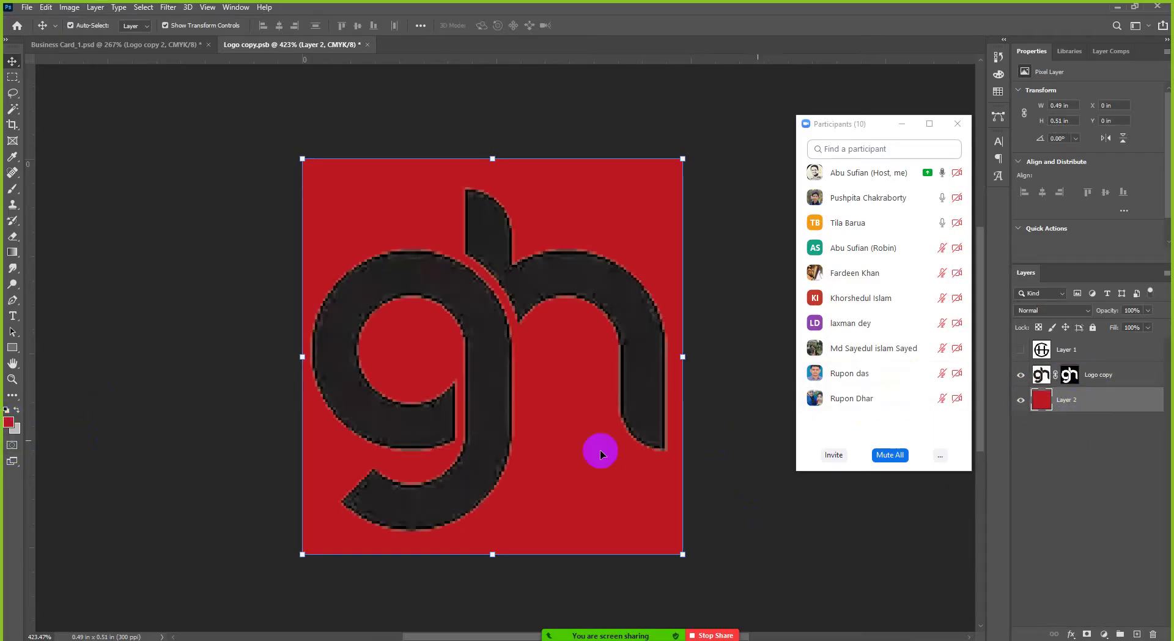
Examine the edges of the masked gh letters up close against the red background
click(726, 514)
drag(380, 349, 446, 288)
scroll(587, 220, up, 3)
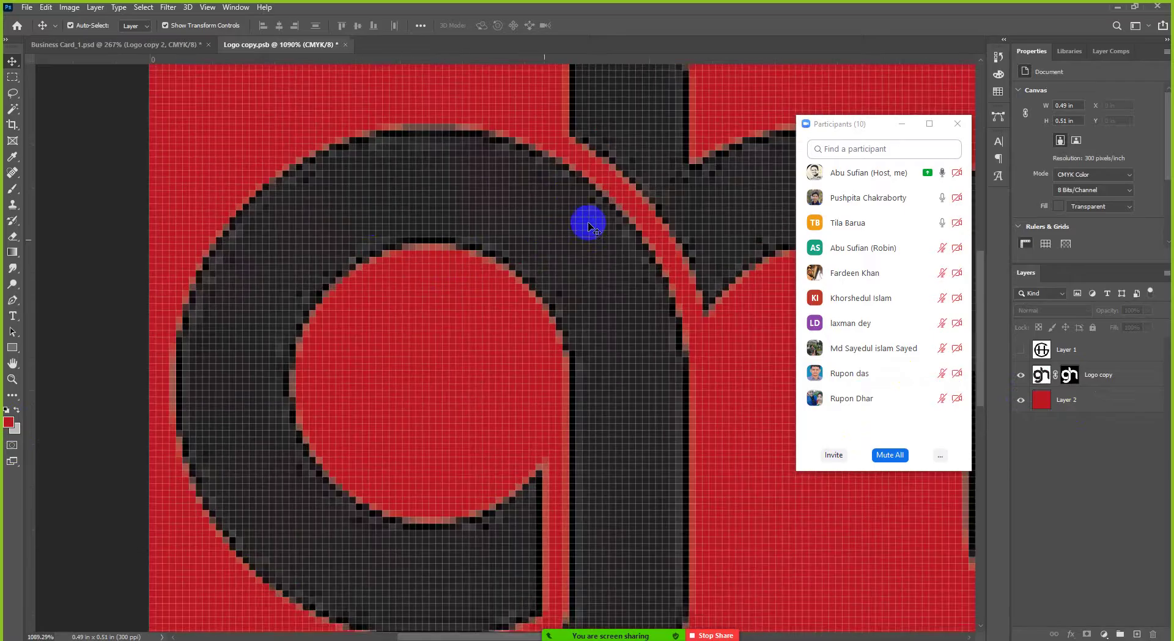
scroll(405, 266, down, 3)
scroll(405, 267, up, 2)
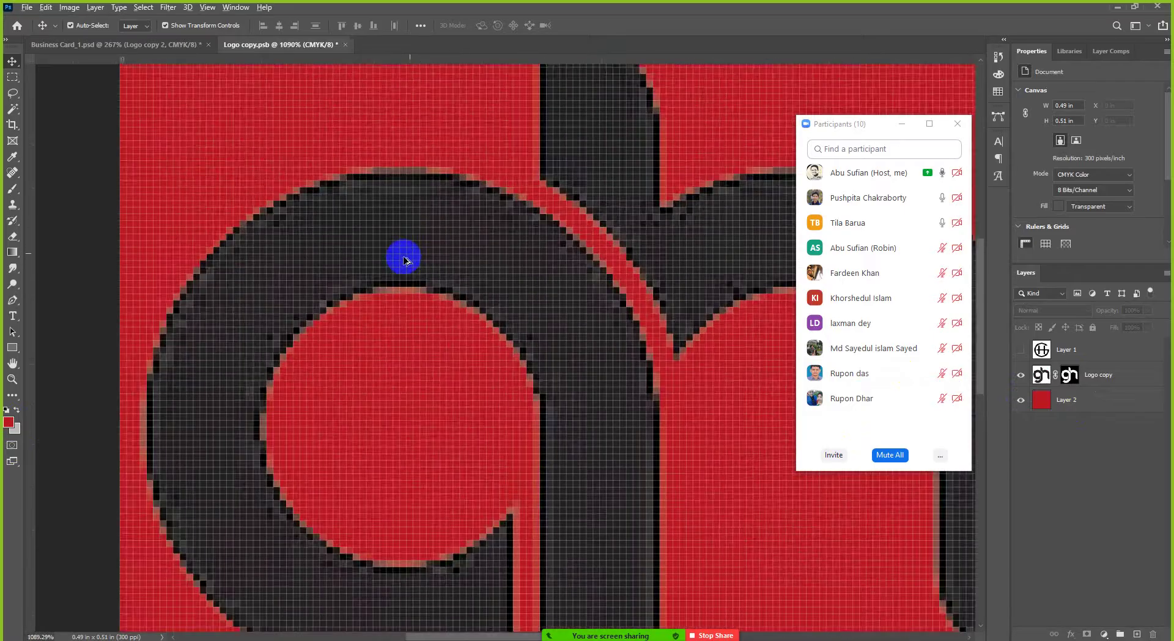
scroll(404, 260, down, 3)
scroll(498, 251, up, 3)
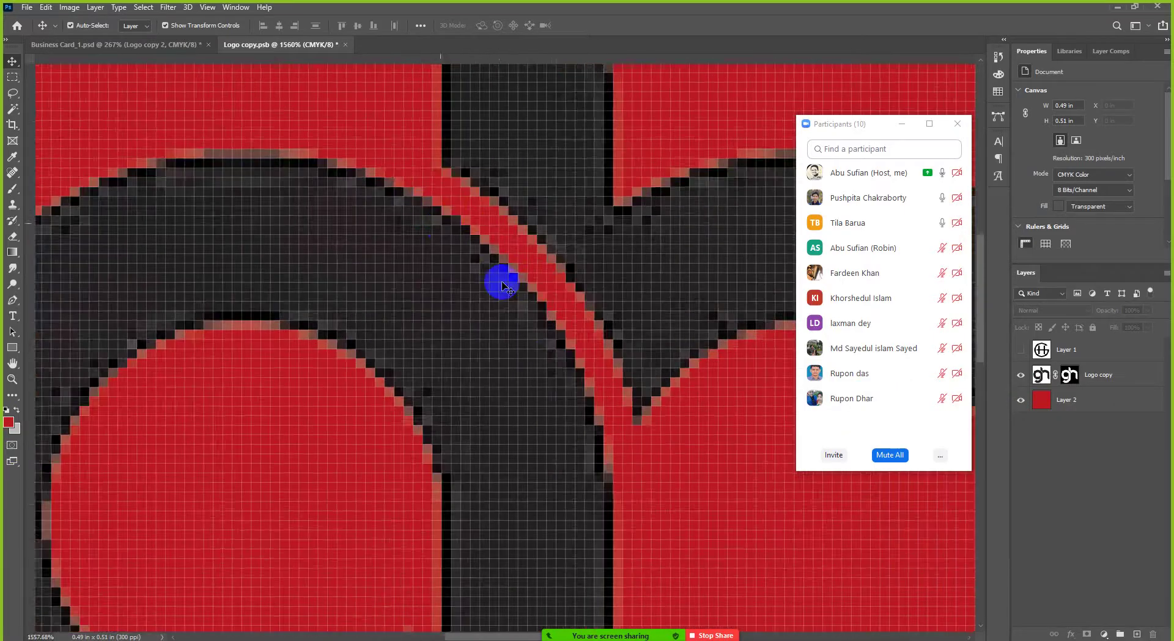
scroll(537, 367, down, 2)
scroll(465, 365, down, 3)
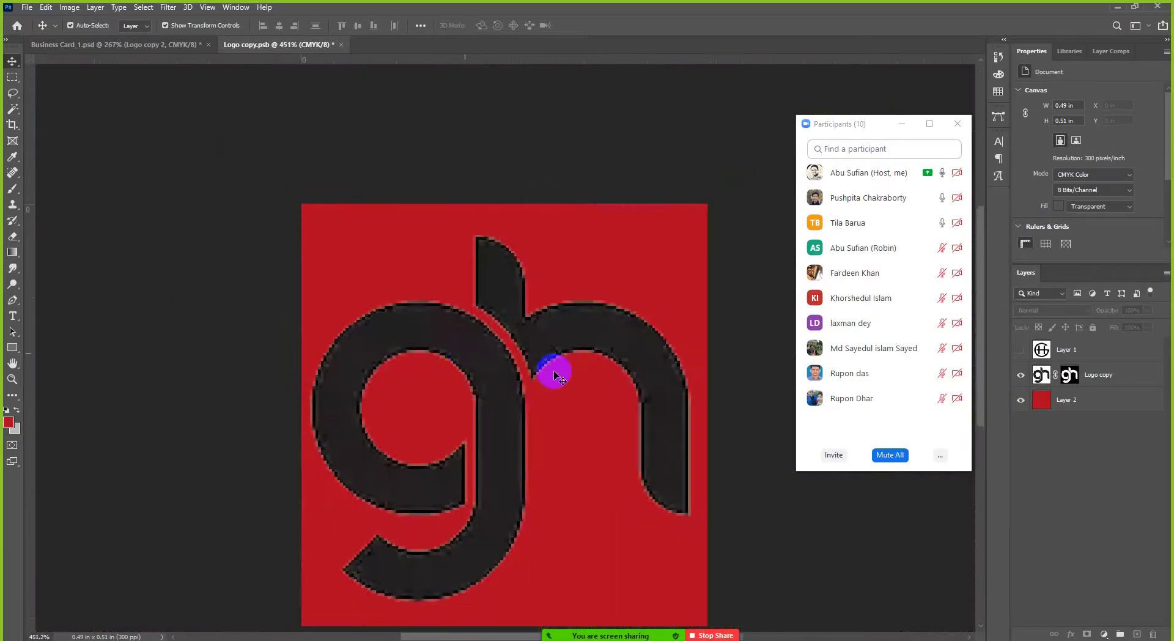
scroll(550, 375, up, 2)
click(628, 362)
scroll(628, 362, up, 2)
scroll(603, 270, down, 2)
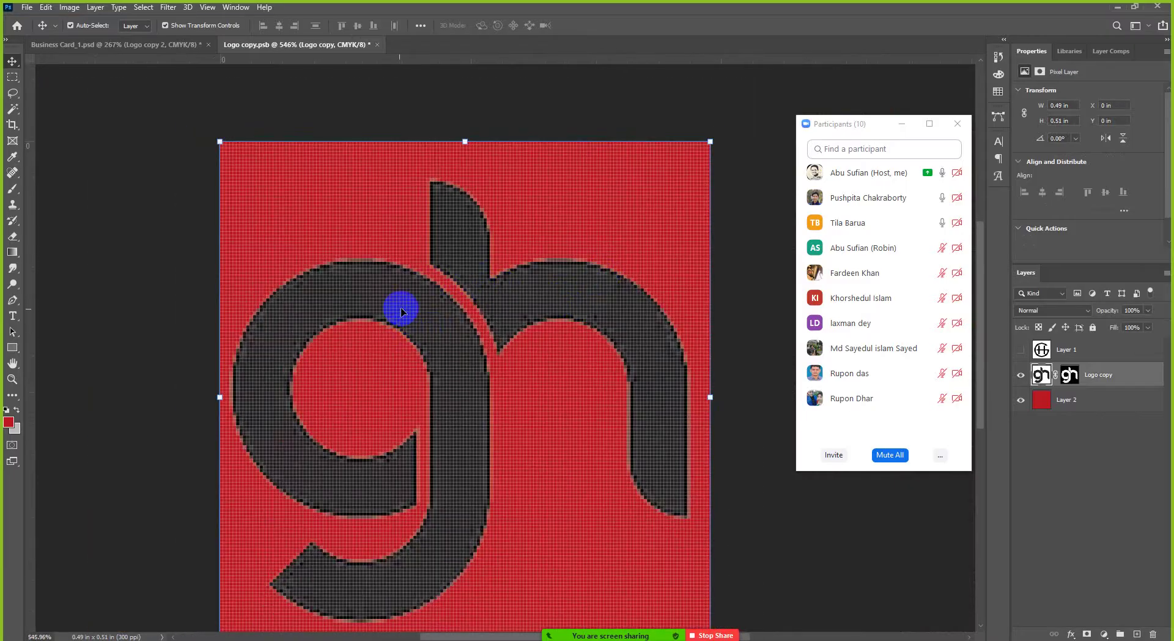
Alternate between the Logo copy layer's image and its layer mask, leaving the mask active
click(1069, 374)
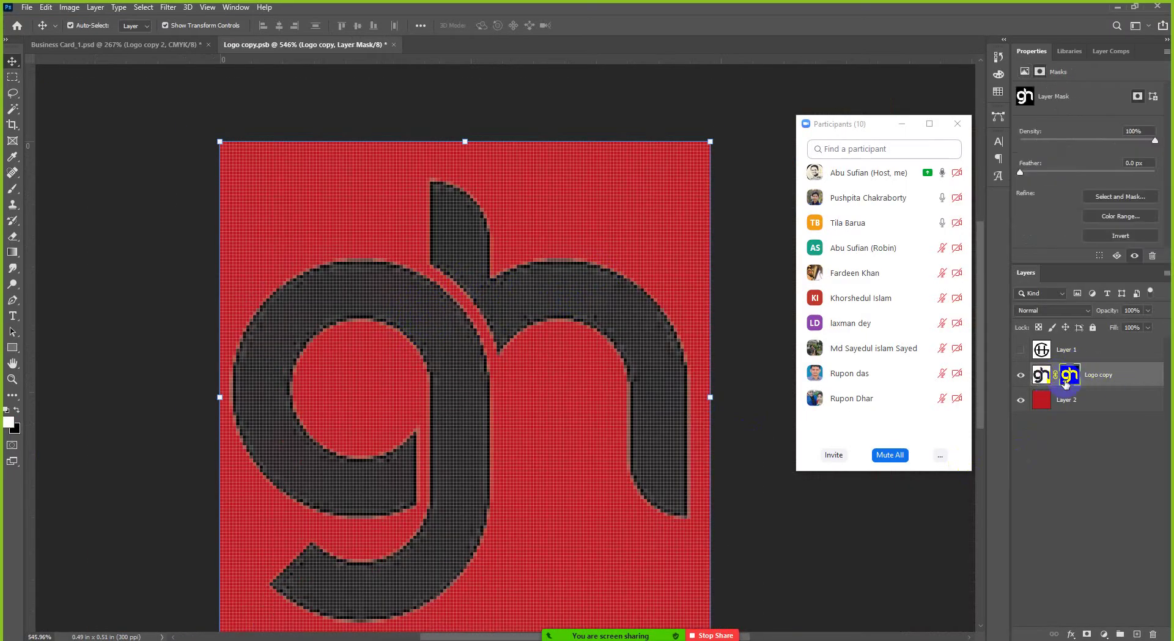
click(1041, 377)
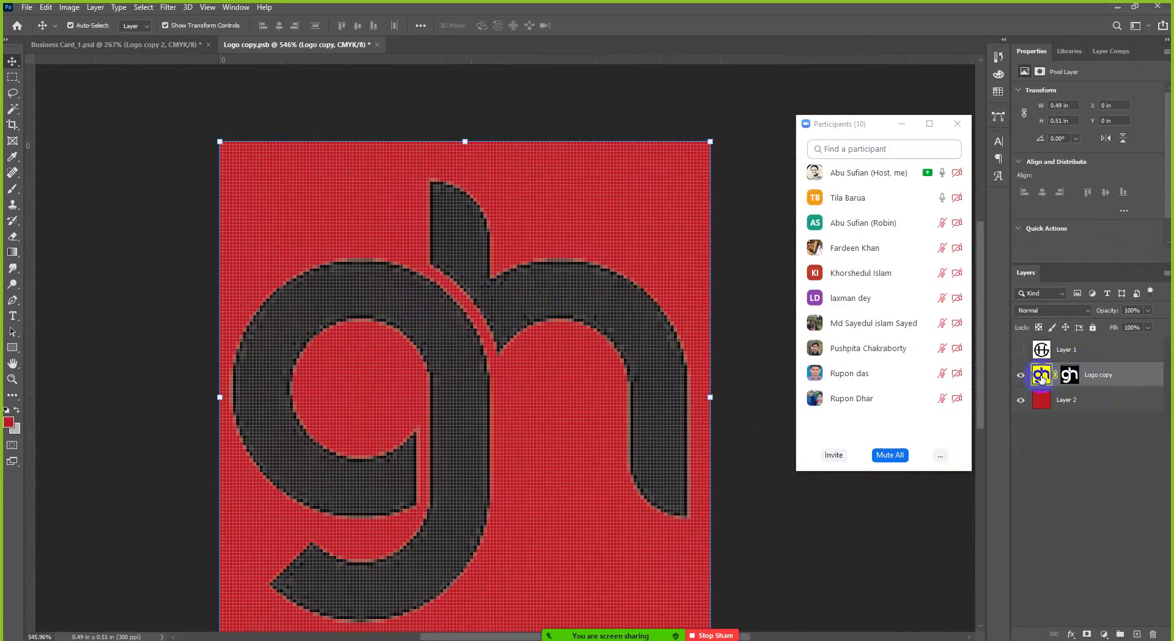
click(1071, 377)
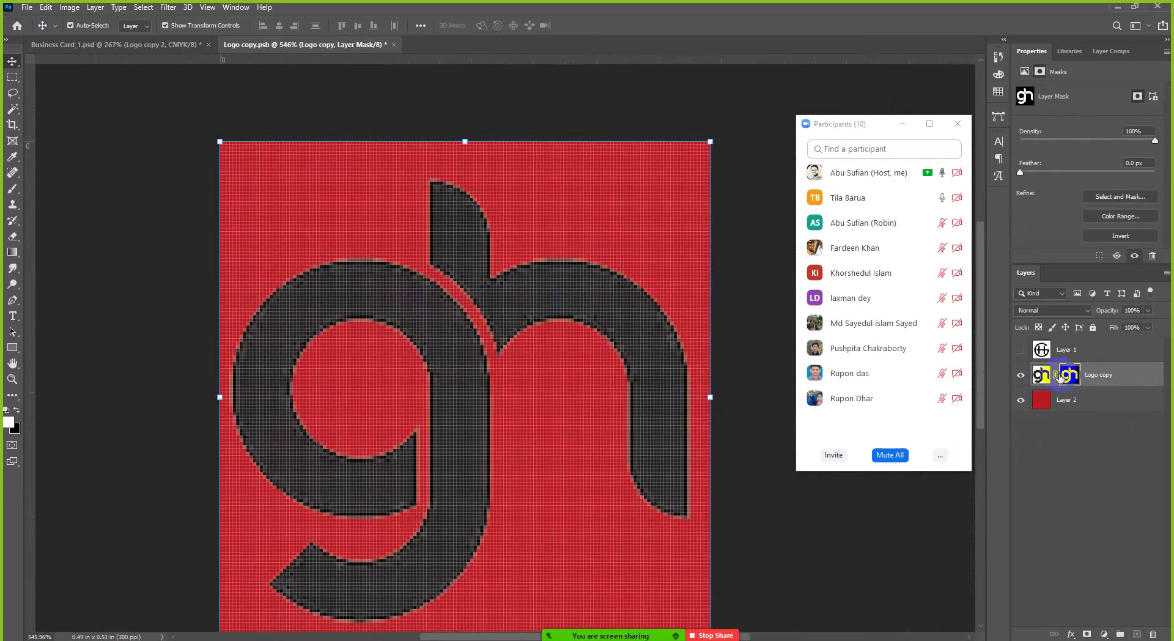
click(1058, 374)
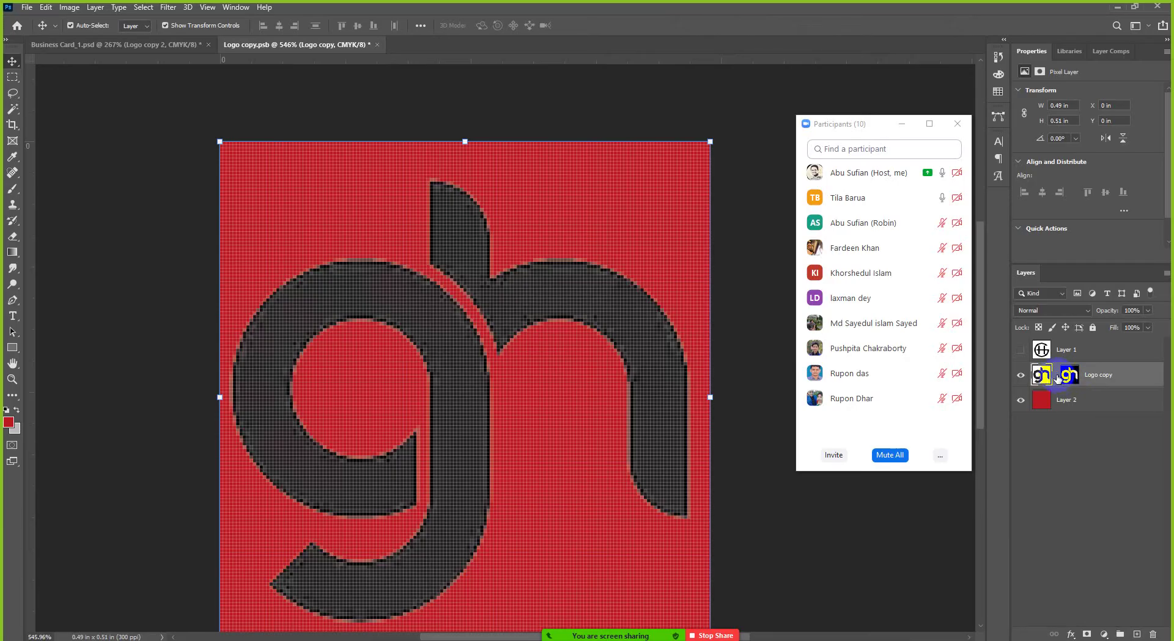
click(1067, 375)
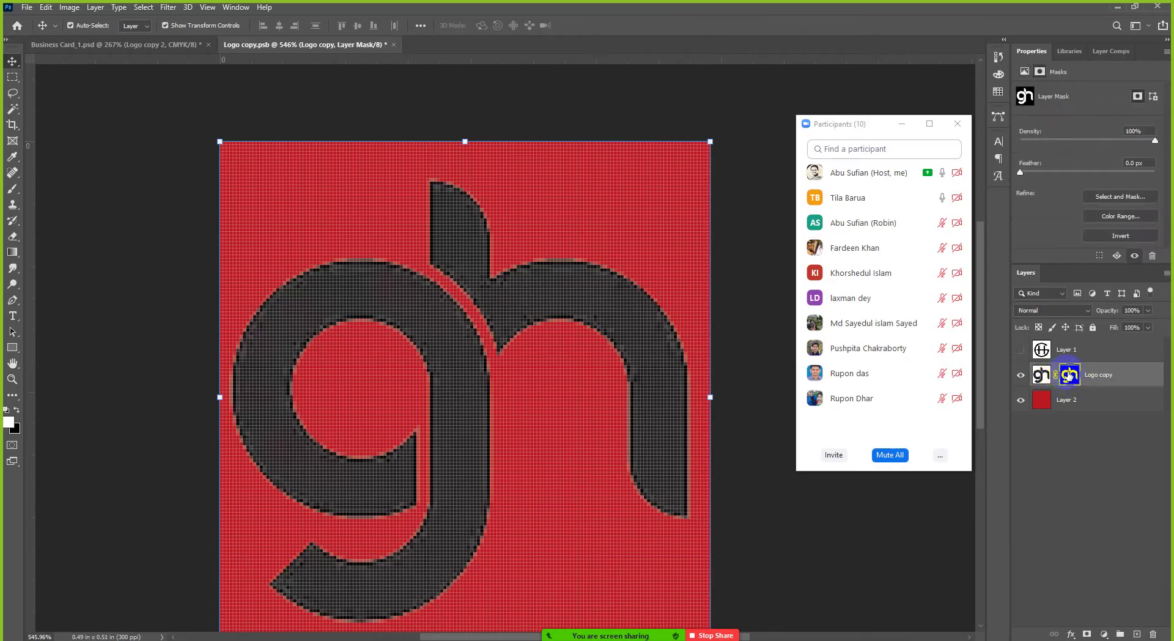
Disable the Logo copy layer's mask to reveal the original white background, and enable it again
right_click(1069, 377)
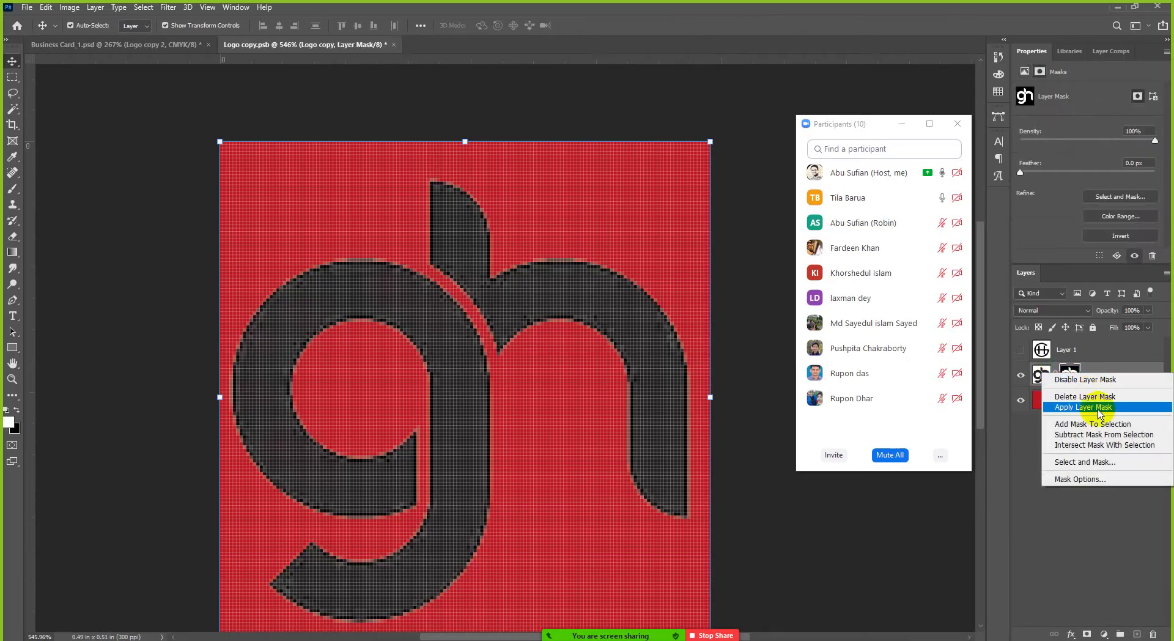
click(1085, 379)
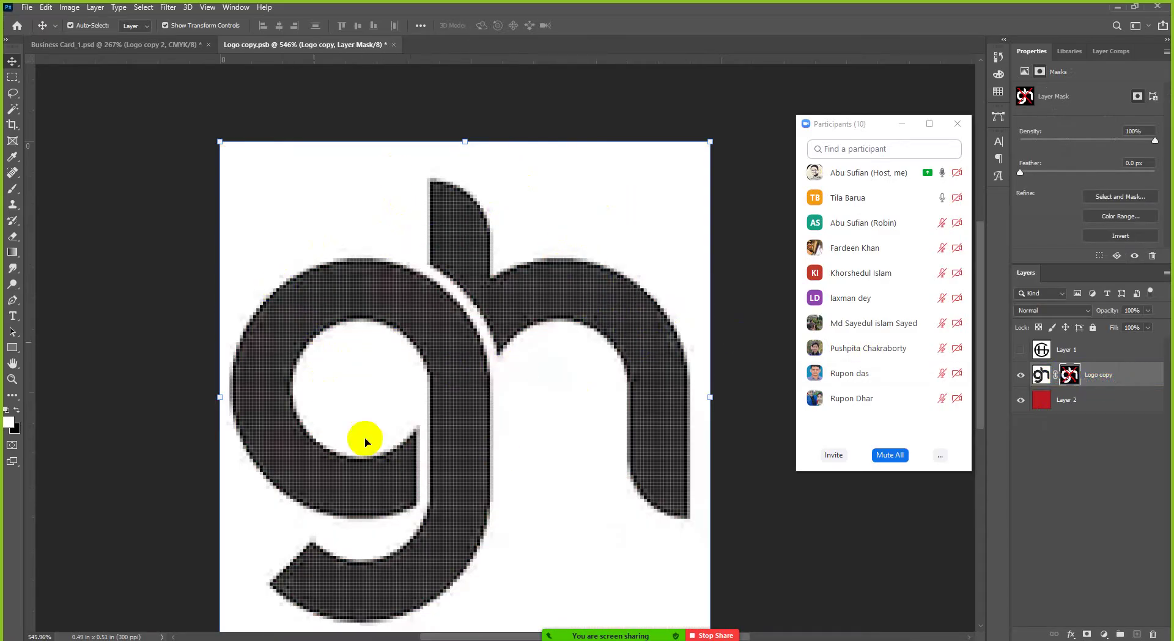
click(1065, 375)
right_click(1069, 374)
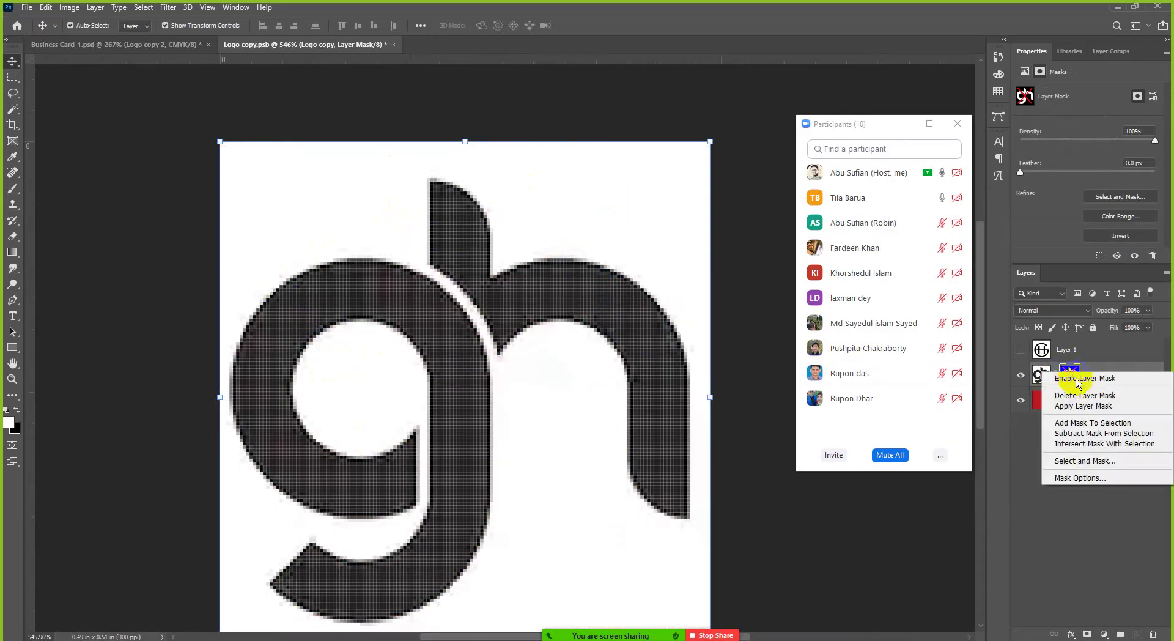
click(1079, 377)
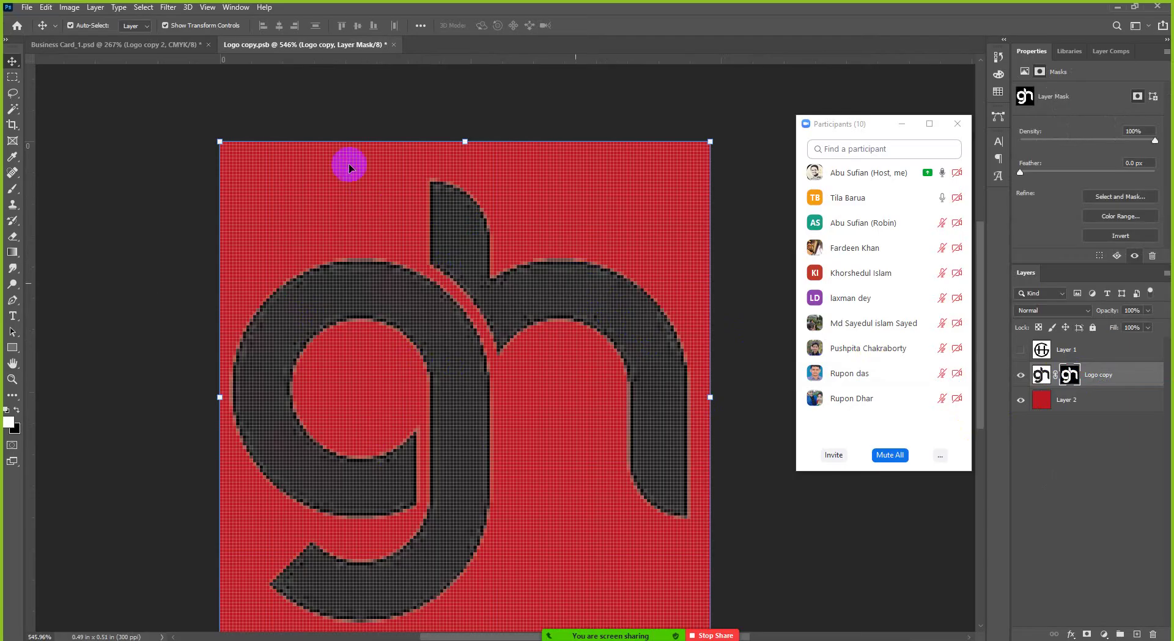
Open the Select and Mask workspace for the Logo copy layer's mask
click(467, 274)
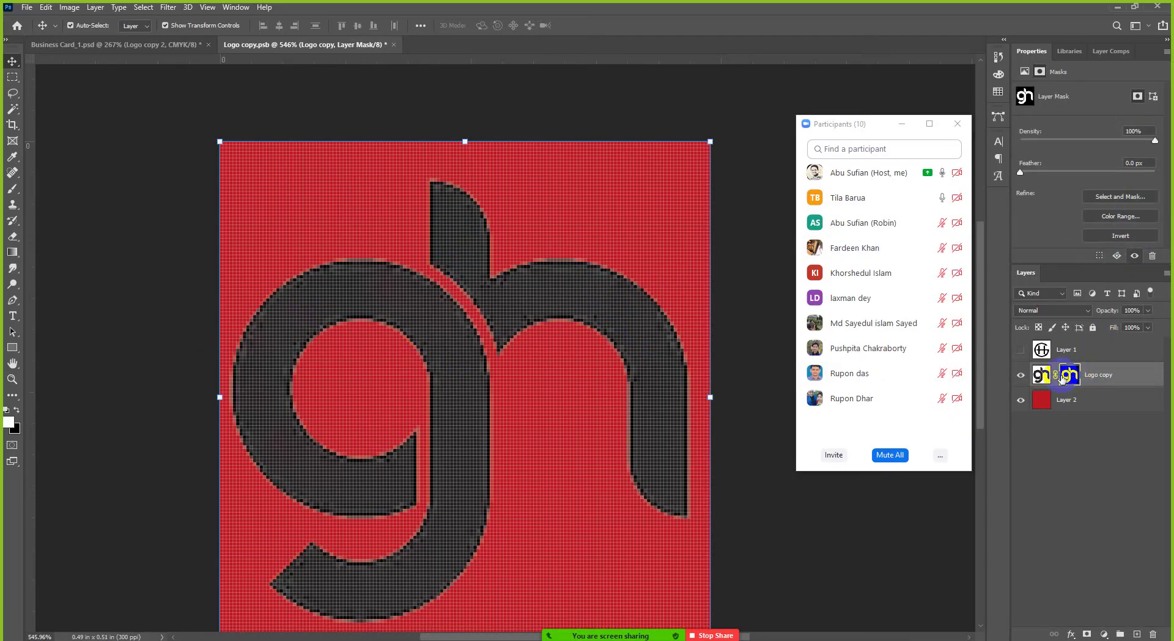
click(1042, 376)
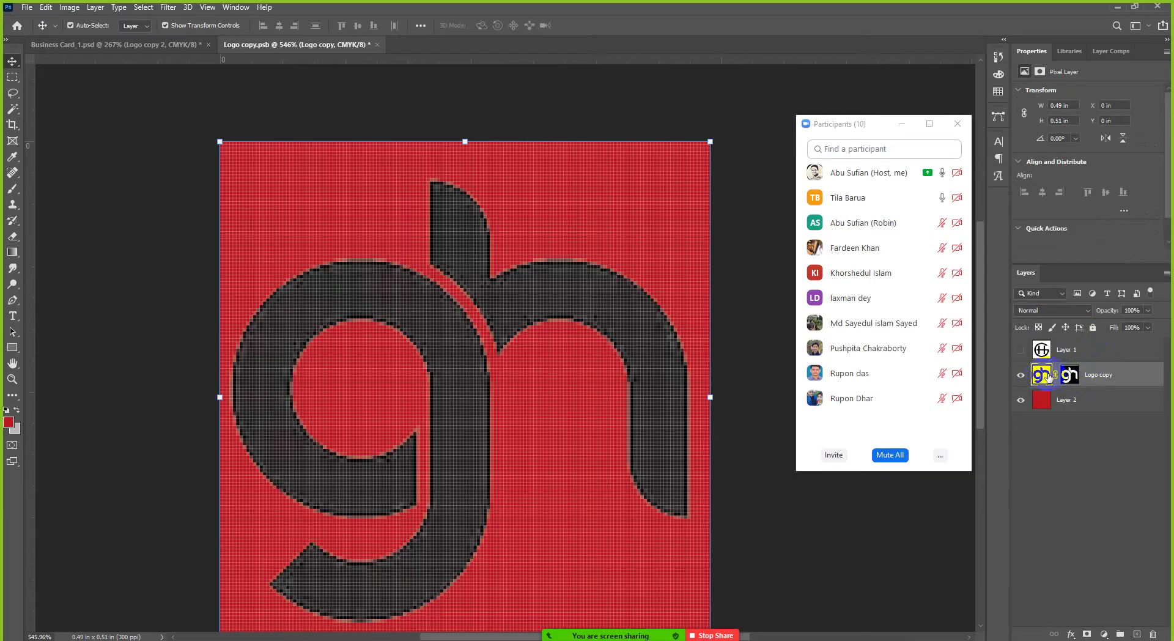
click(1071, 376)
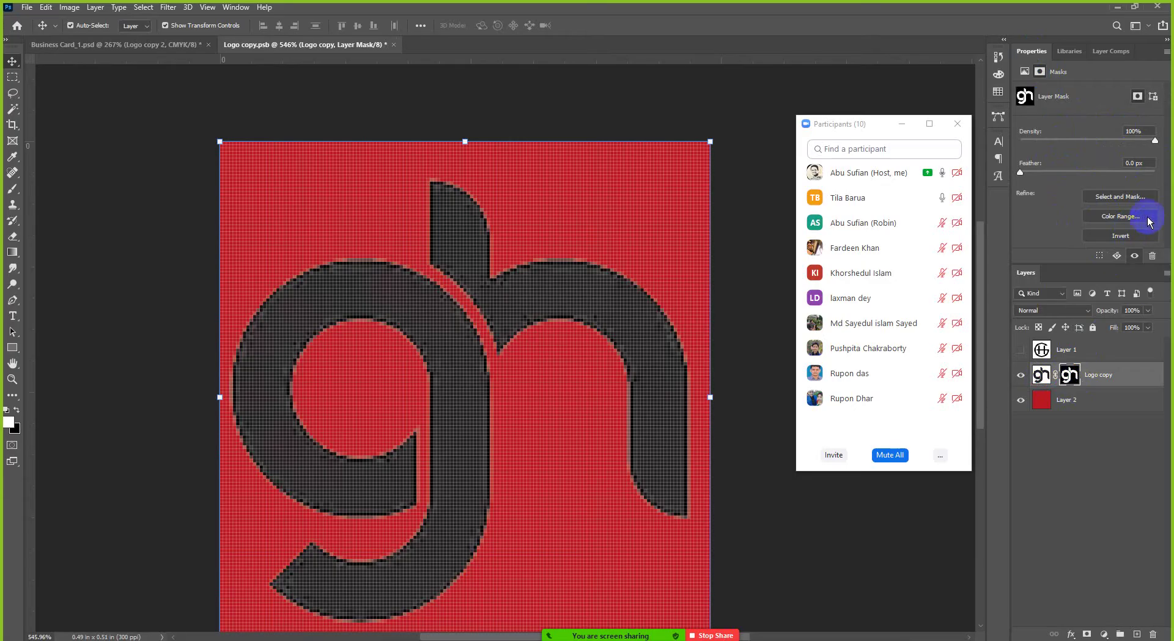
click(1121, 196)
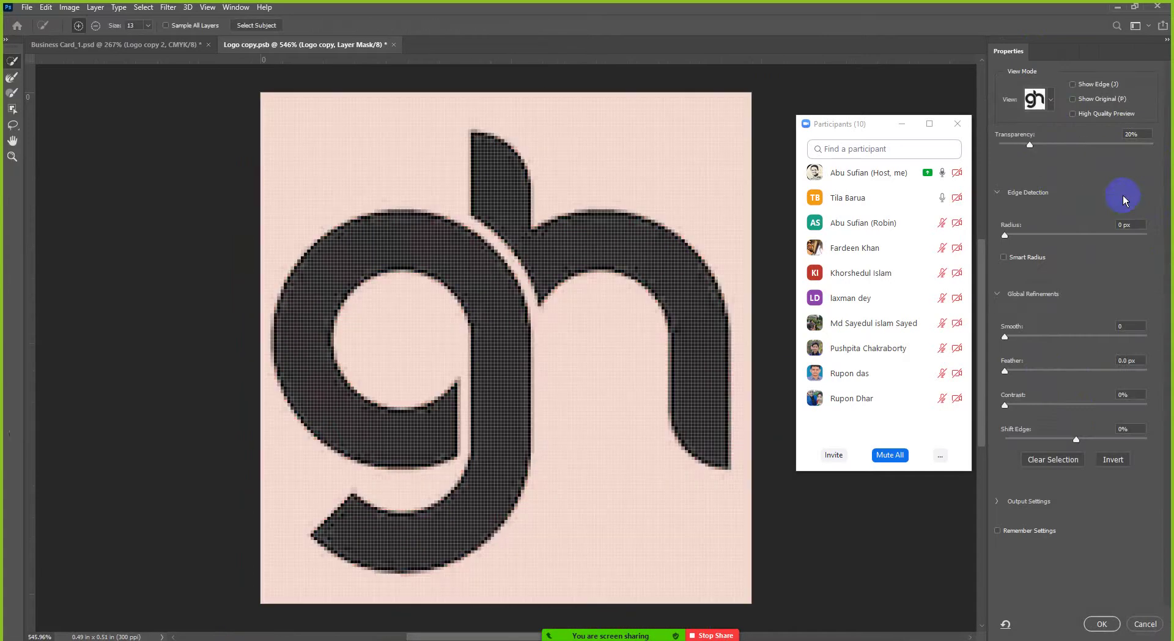
Preview the gh letters' mask at 0% transparency and at 90% transparency
click(486, 223)
drag(1032, 146, 982, 151)
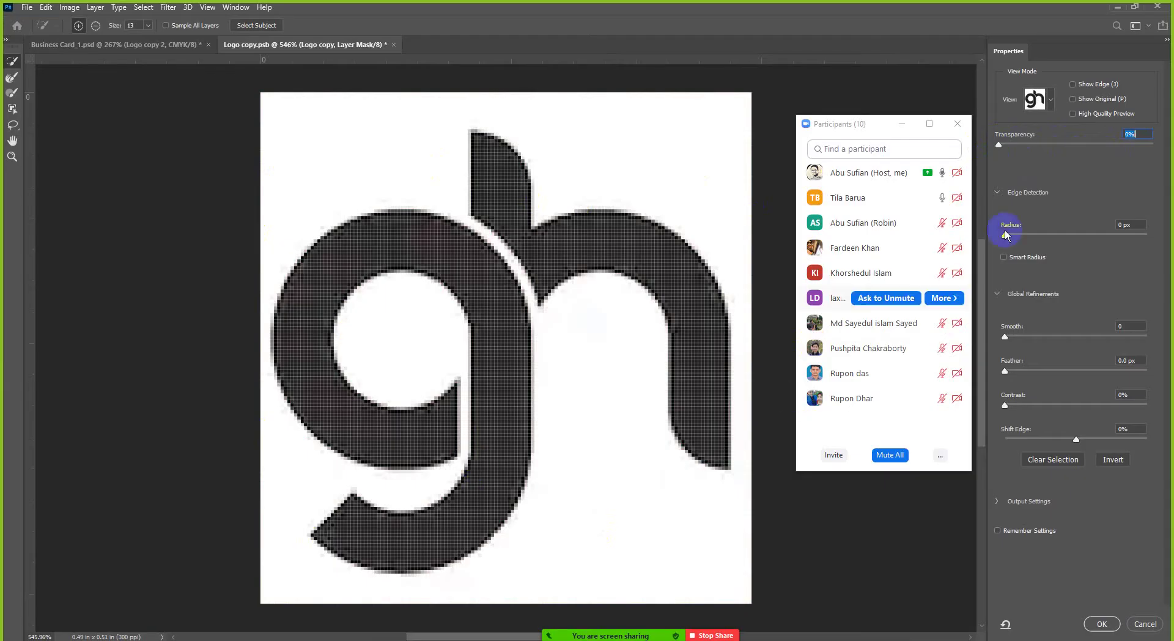
drag(998, 145, 1137, 158)
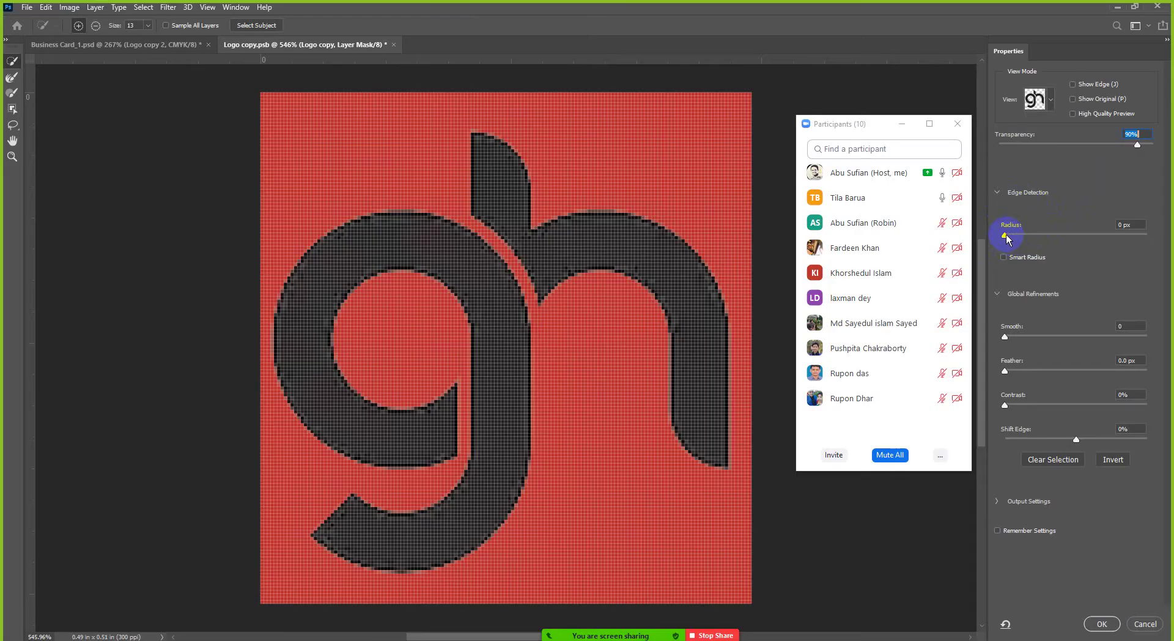
Set the mask's edge detection radius to 4 px, smooth to 20 and feather to 8.2 px
drag(1007, 236, 1039, 237)
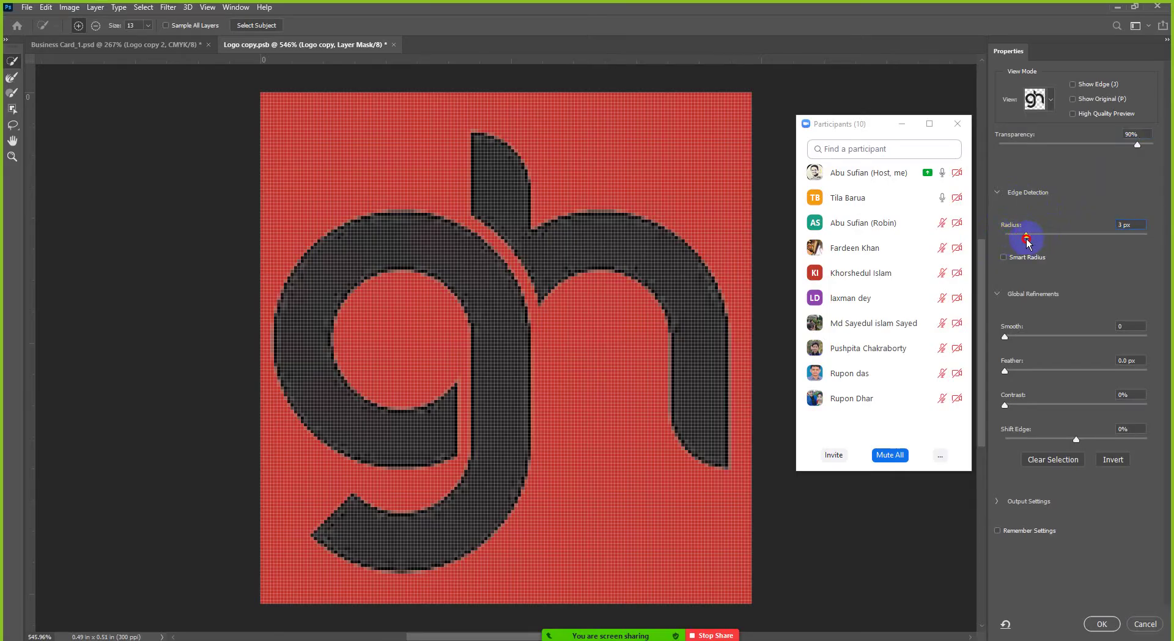
drag(1038, 241, 1038, 239)
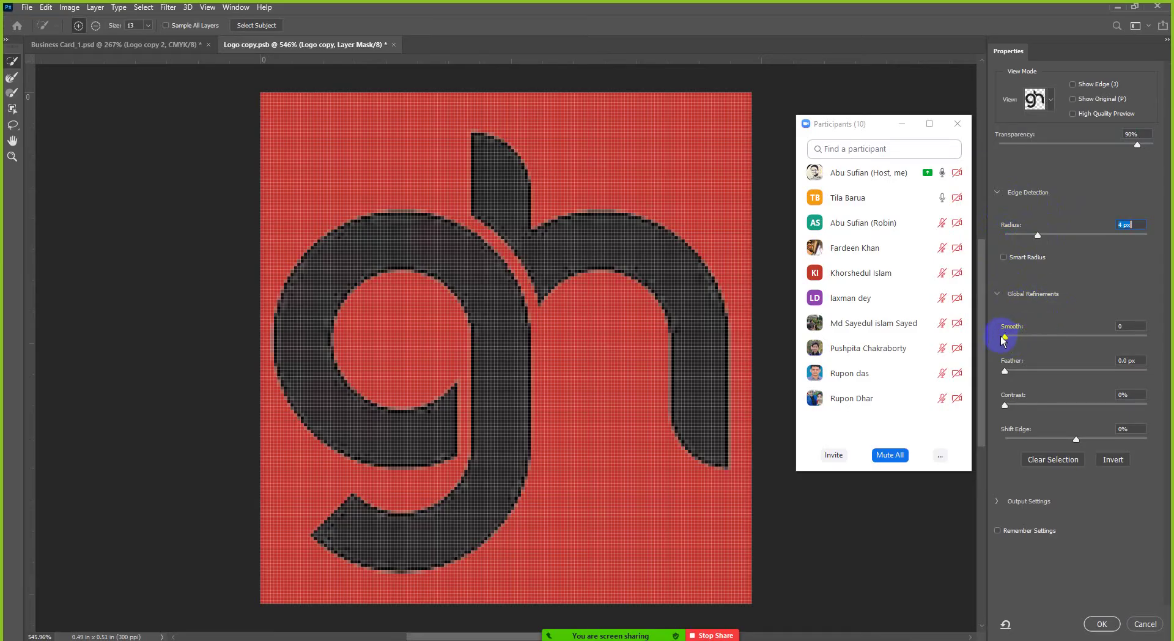
drag(1006, 339, 1040, 340)
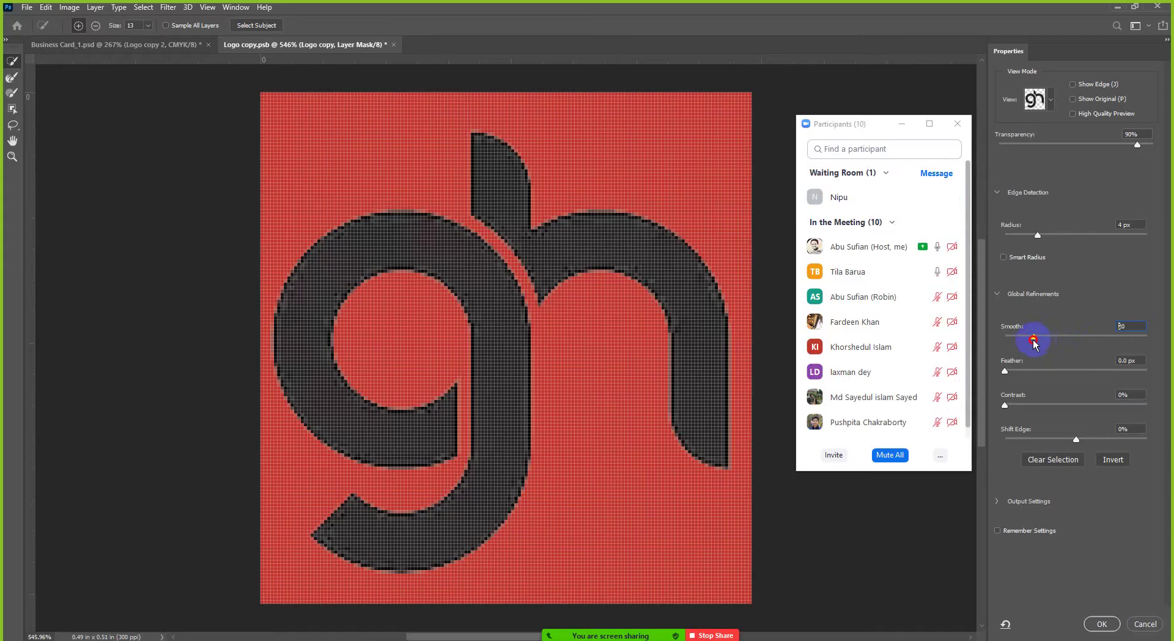
click(1121, 325)
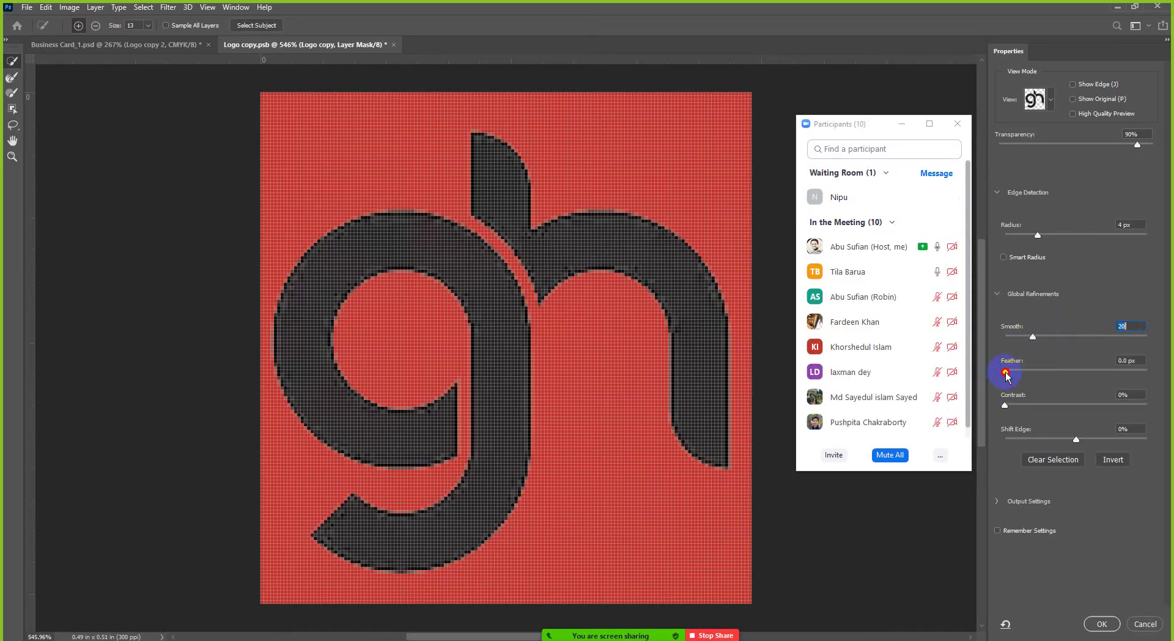
drag(1005, 374, 1054, 372)
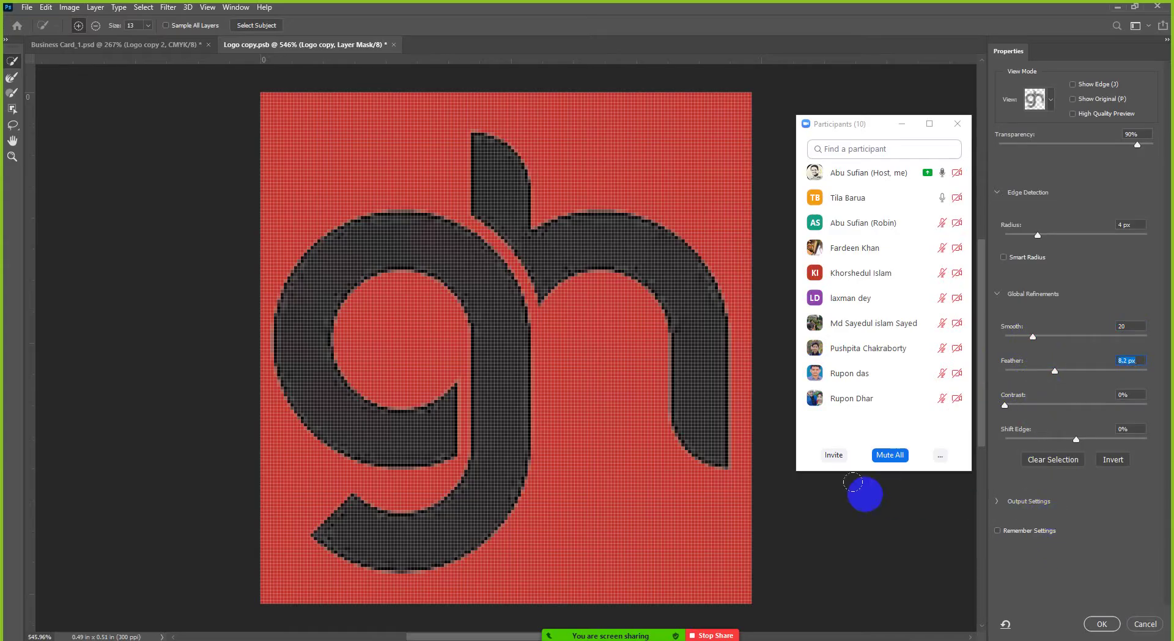
Move the meeting's participants list away from the mask settings, toggle Show Edge on and off, and admit the waiting attendee
drag(856, 124, 122, 150)
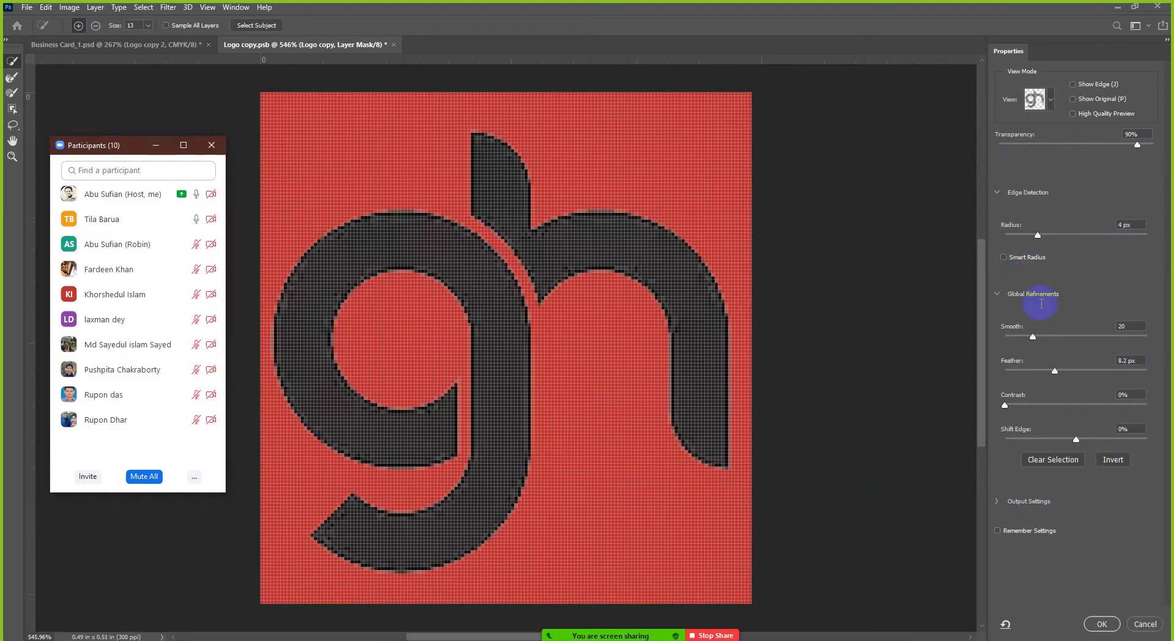
click(1033, 337)
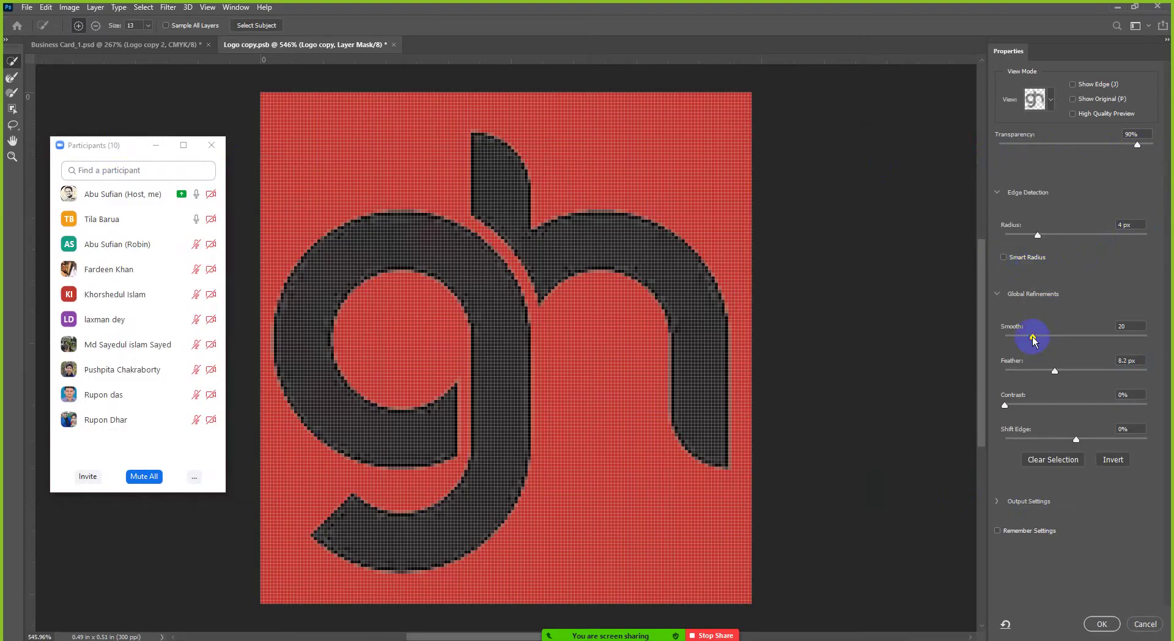
click(1072, 84)
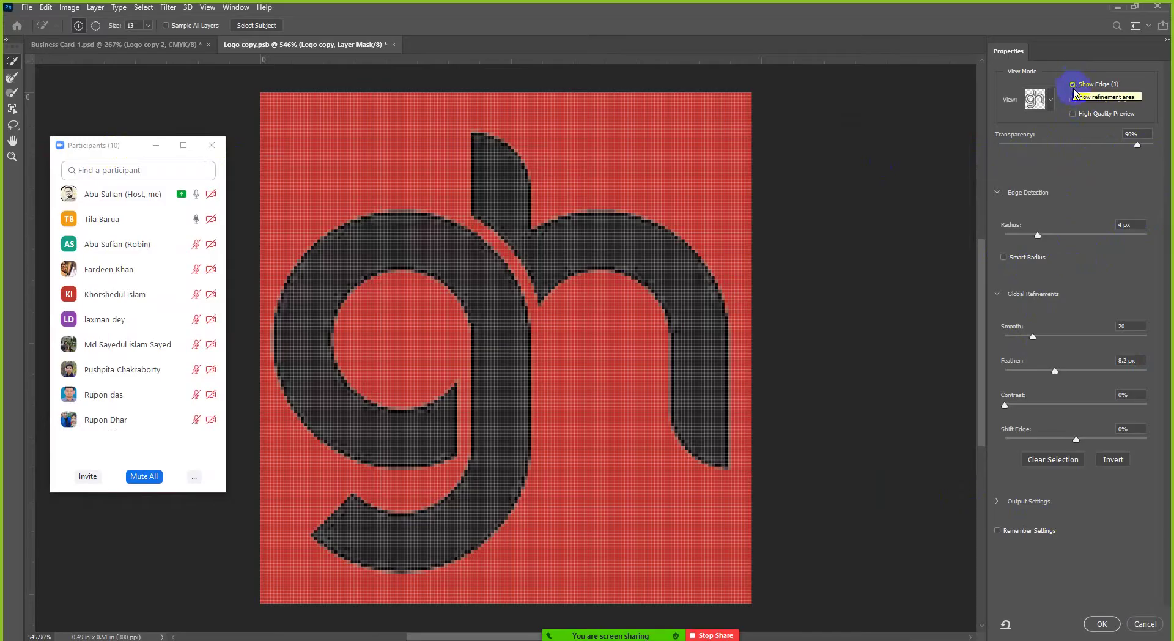
click(1074, 85)
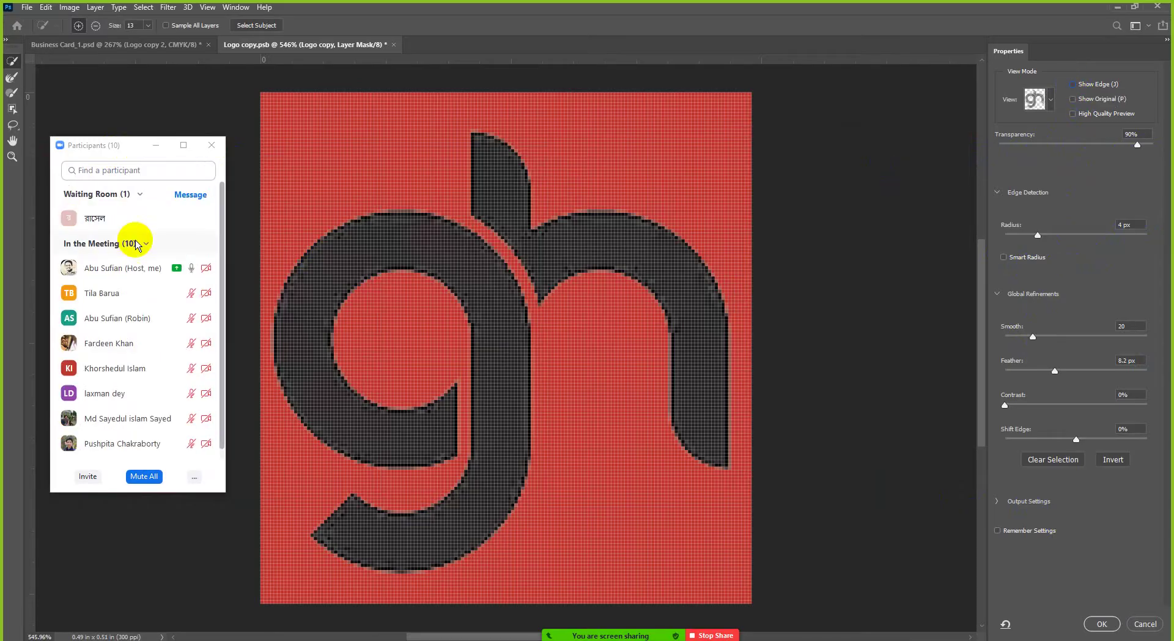
click(151, 220)
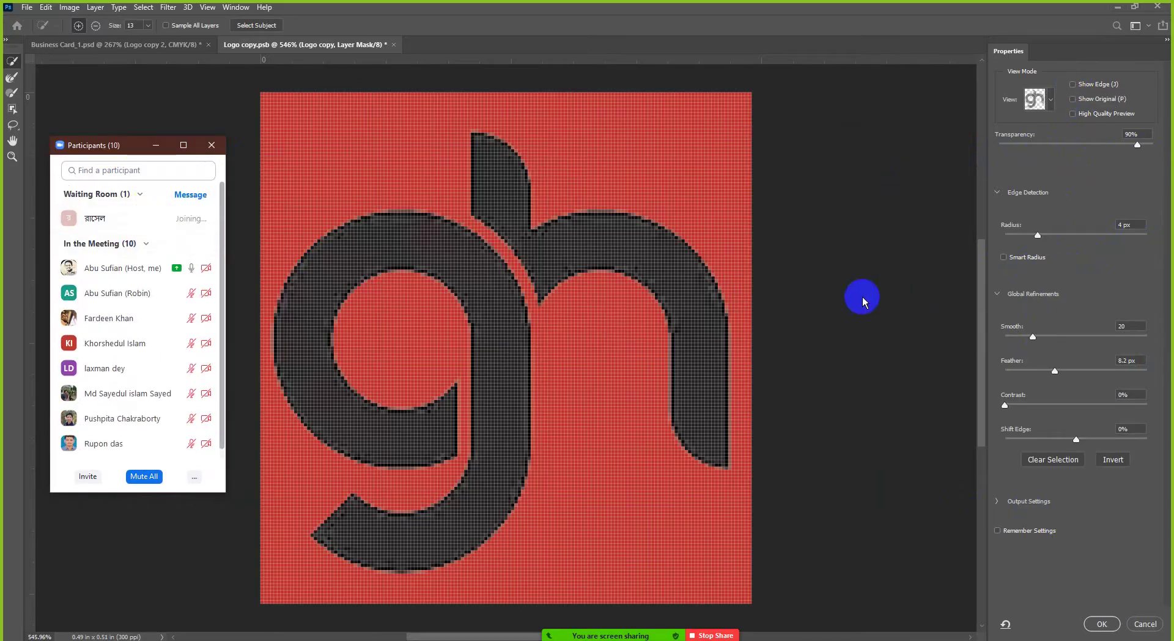
Reduce the feather to 0 px, smooth to 10 and radius to 1 px, with the preview transparency at 40%
click(1054, 374)
drag(1135, 144, 1082, 145)
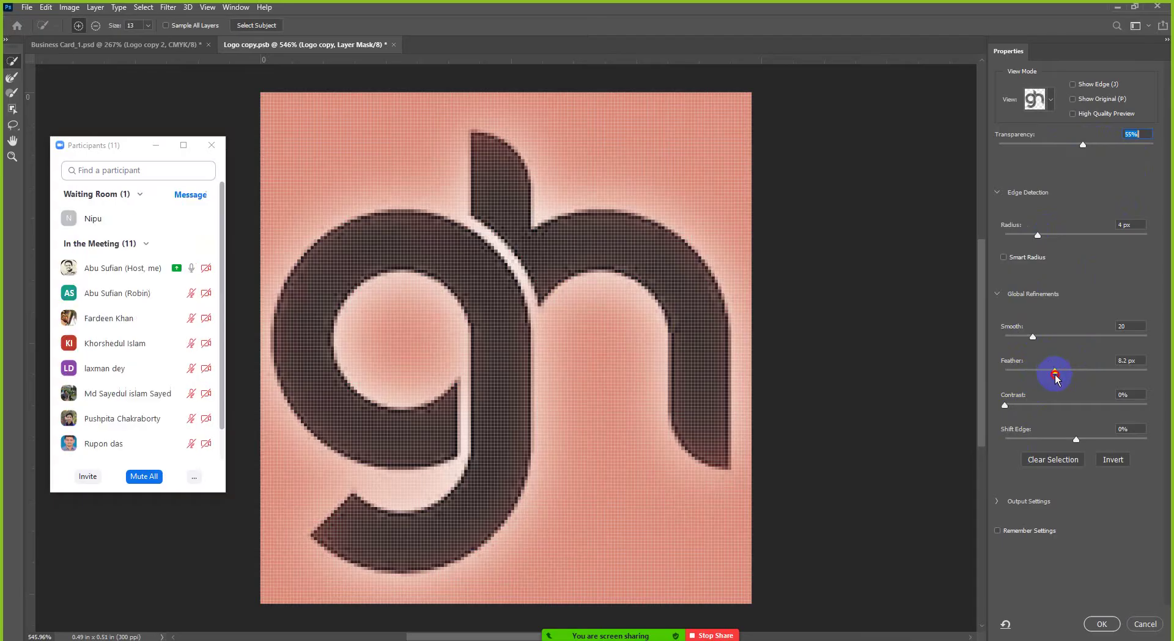
drag(1054, 371, 1005, 371)
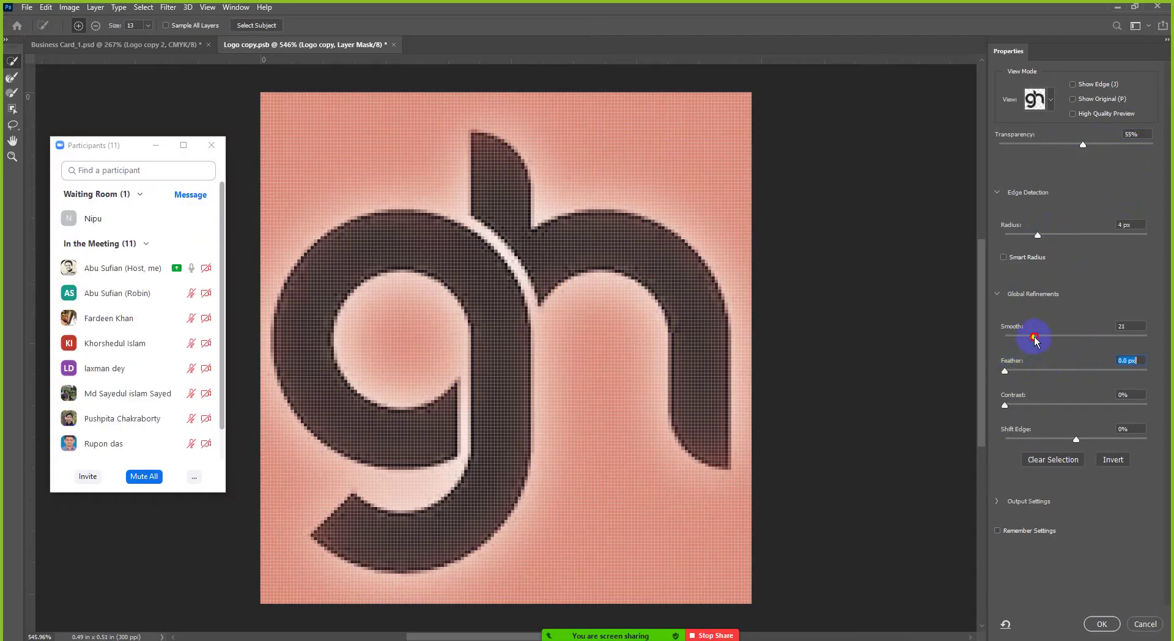
drag(1034, 337, 1018, 337)
drag(1037, 235, 1014, 237)
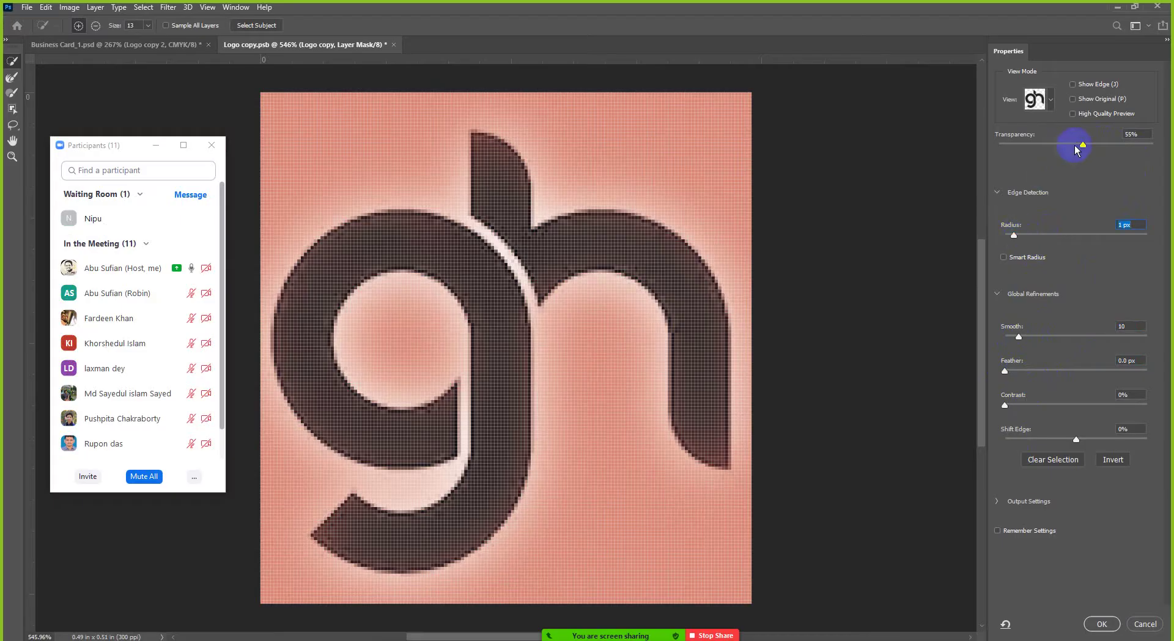
mouse_move(1083, 144)
mouse_down()
mouse_move(1105, 148)
mouse_move(1062, 147)
mouse_up()
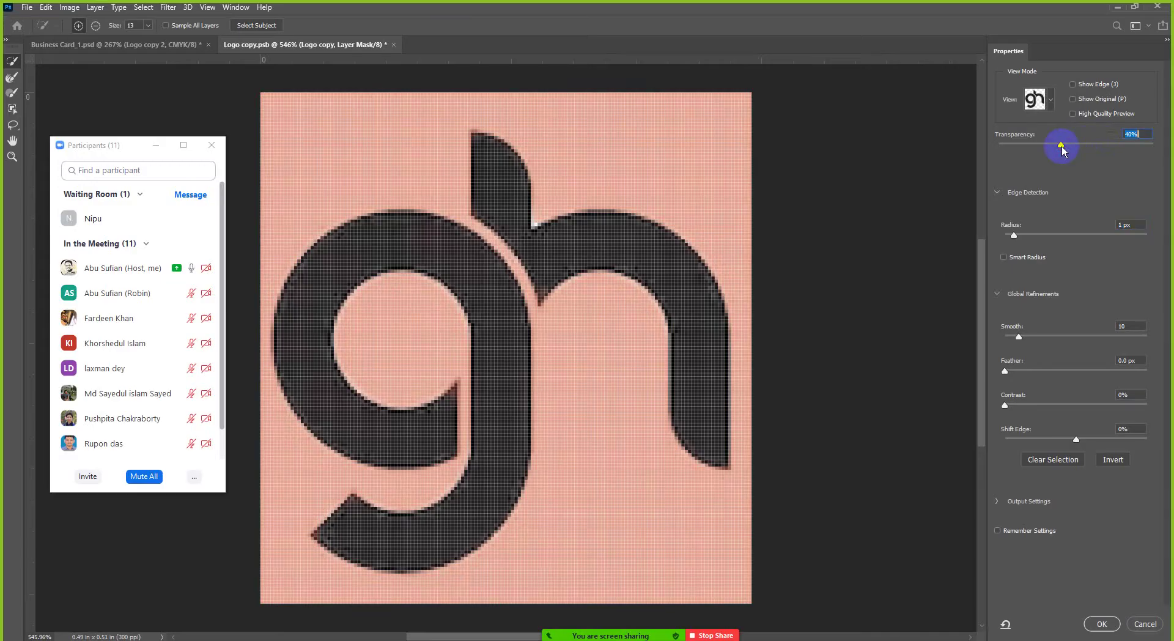
Set smooth to 19, feather to 30.4 px, contrast to 44% and shift edge to -42%, and apply the refinement to the layer mask
drag(1018, 340, 1066, 372)
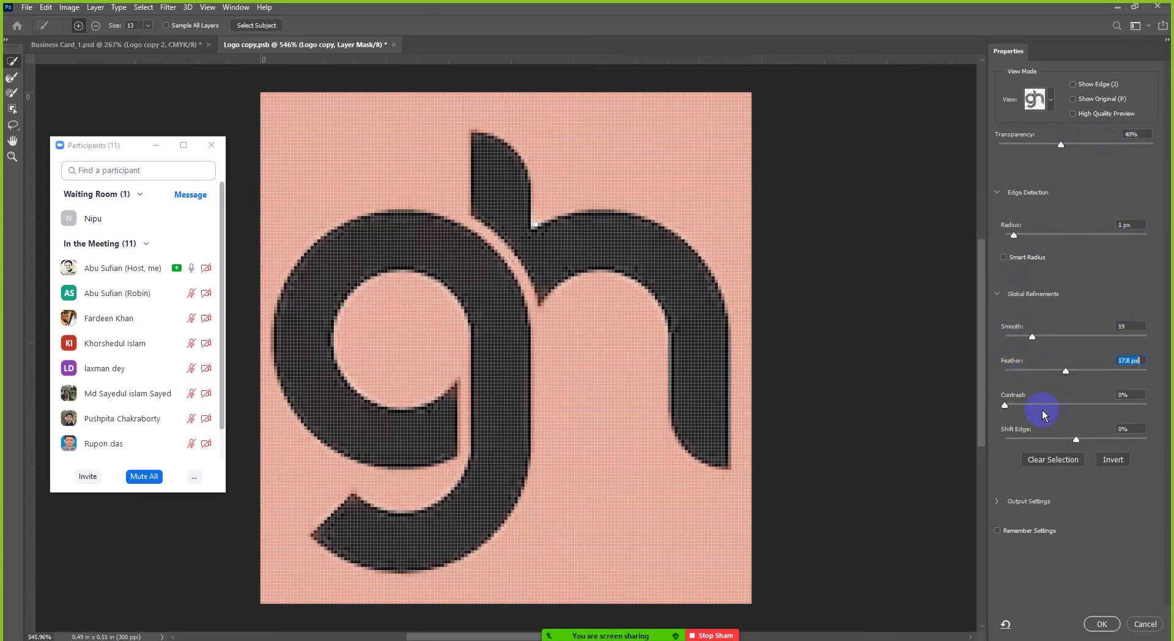
click(996, 502)
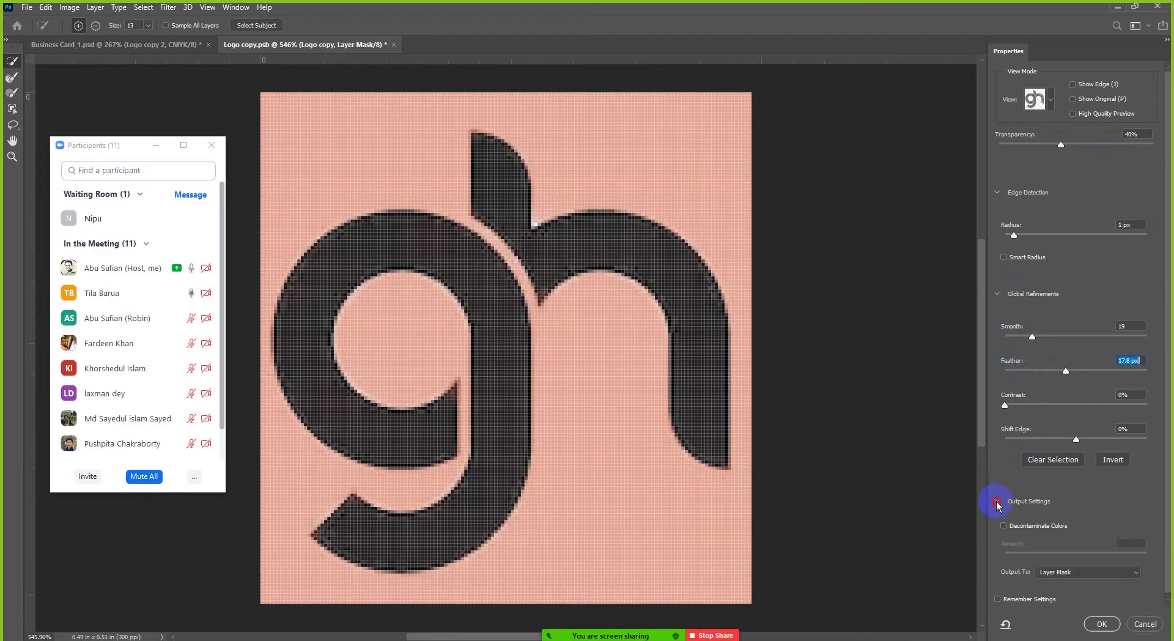
click(995, 502)
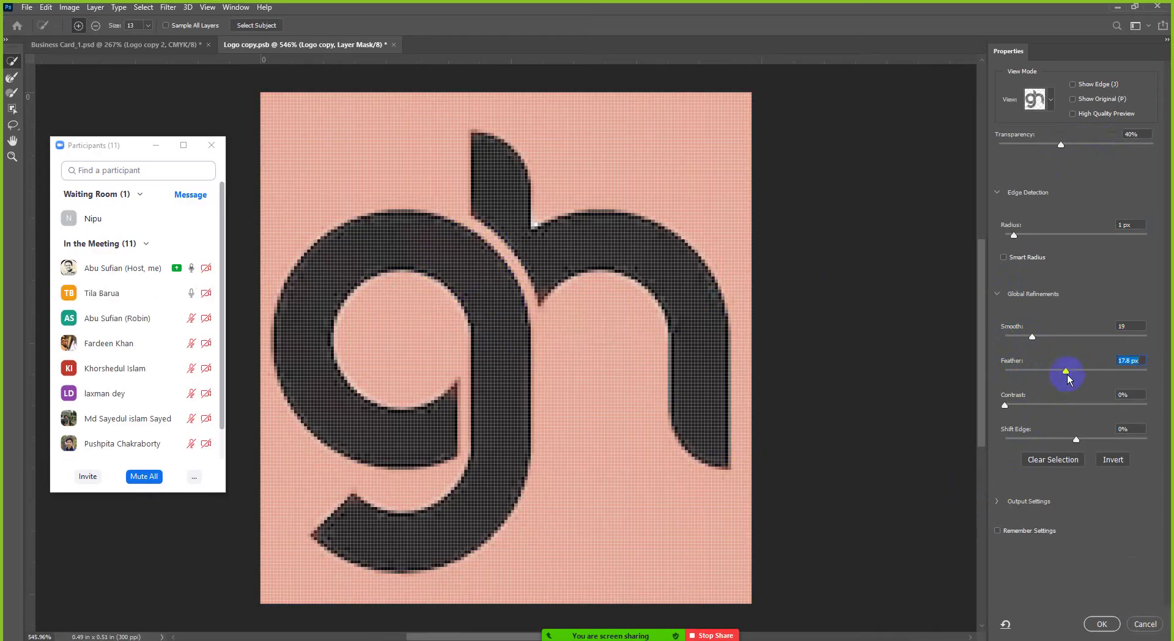
drag(1067, 374, 1068, 374)
click(1005, 405)
drag(1004, 403, 1045, 445)
click(1064, 409)
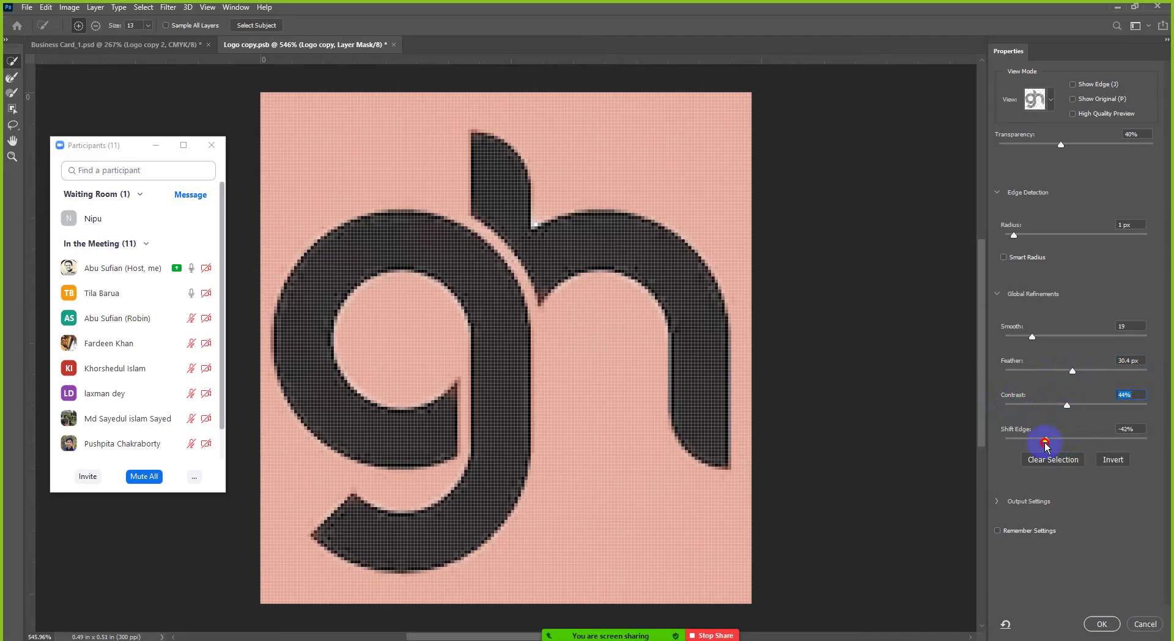
click(1101, 623)
Check the Logo copy layer's refined mask and undo the Select and Mask refinement
click(722, 330)
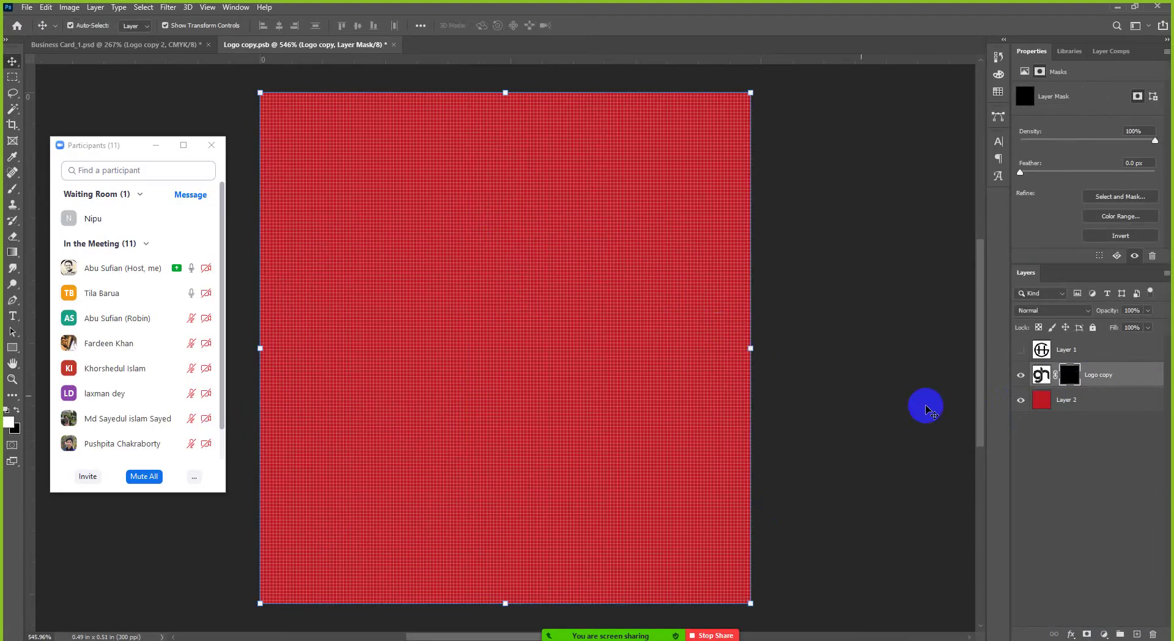
click(1070, 377)
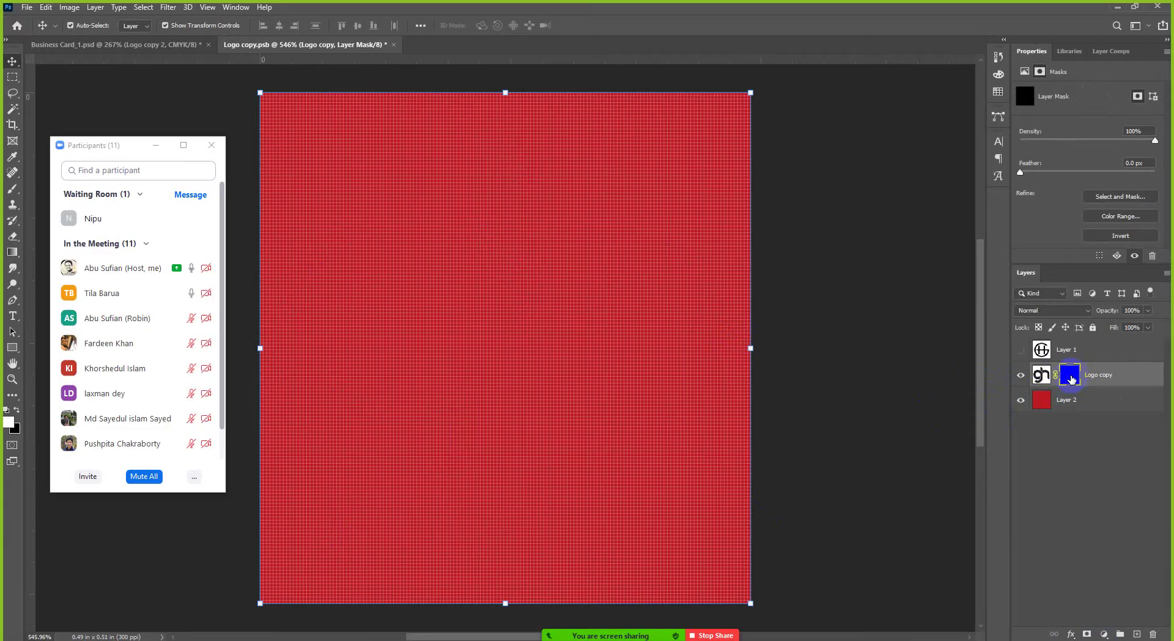
click(1025, 376)
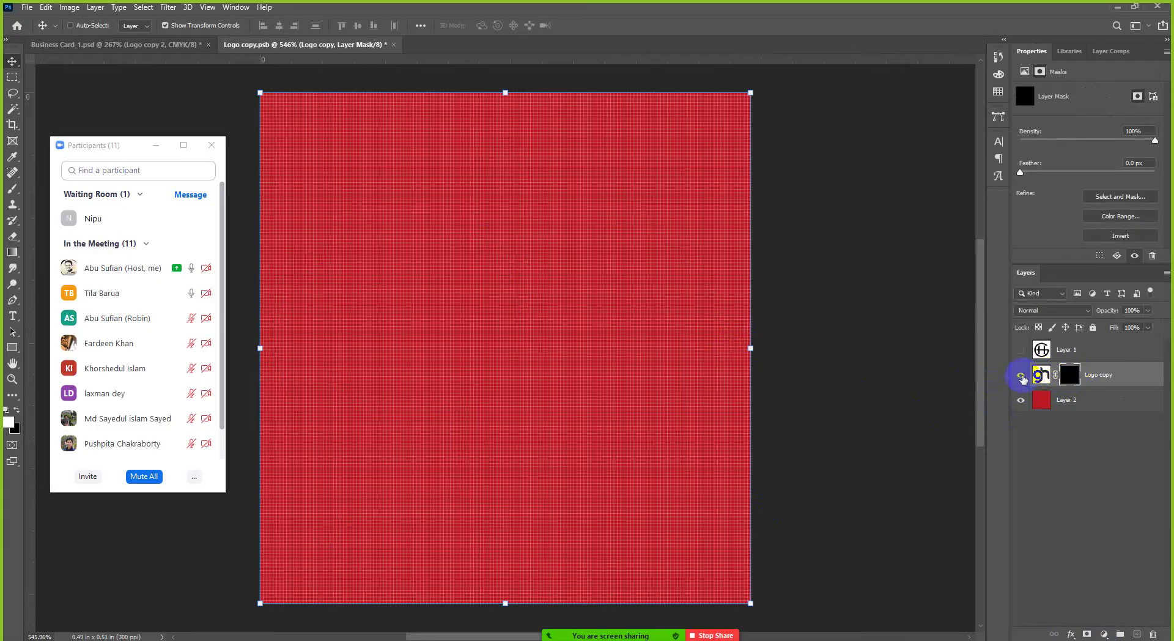
click(1068, 376)
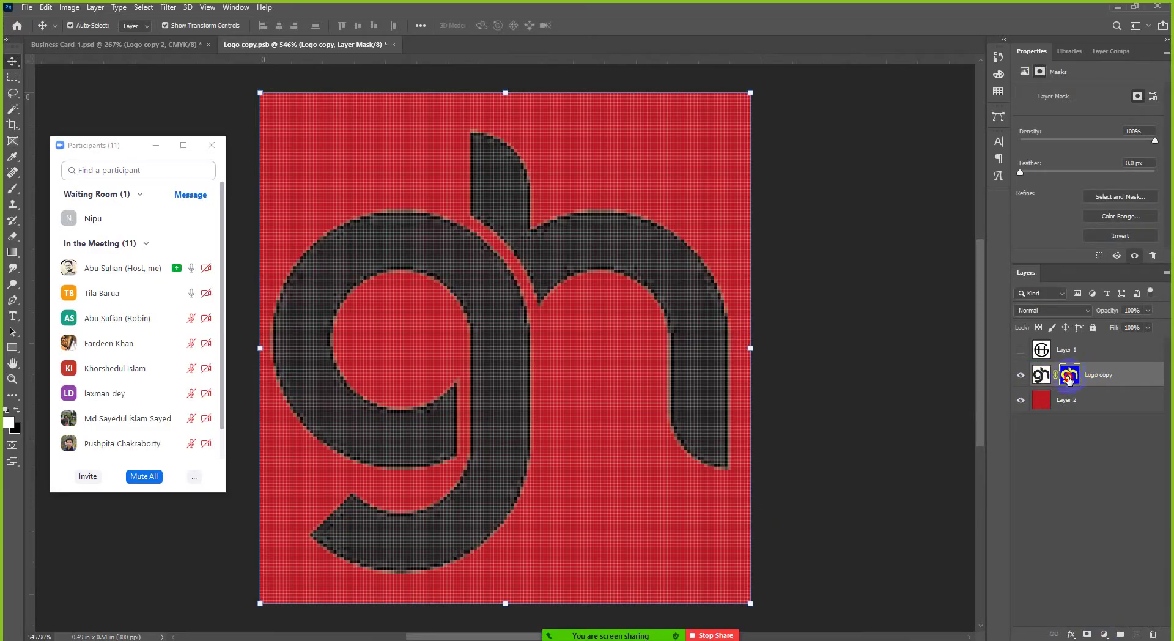
Try a Select and Mask refinement with radius 5 px, smooth 17, feather 4 px, contrast 24% and shift edge -13%, and undo it
click(1087, 196)
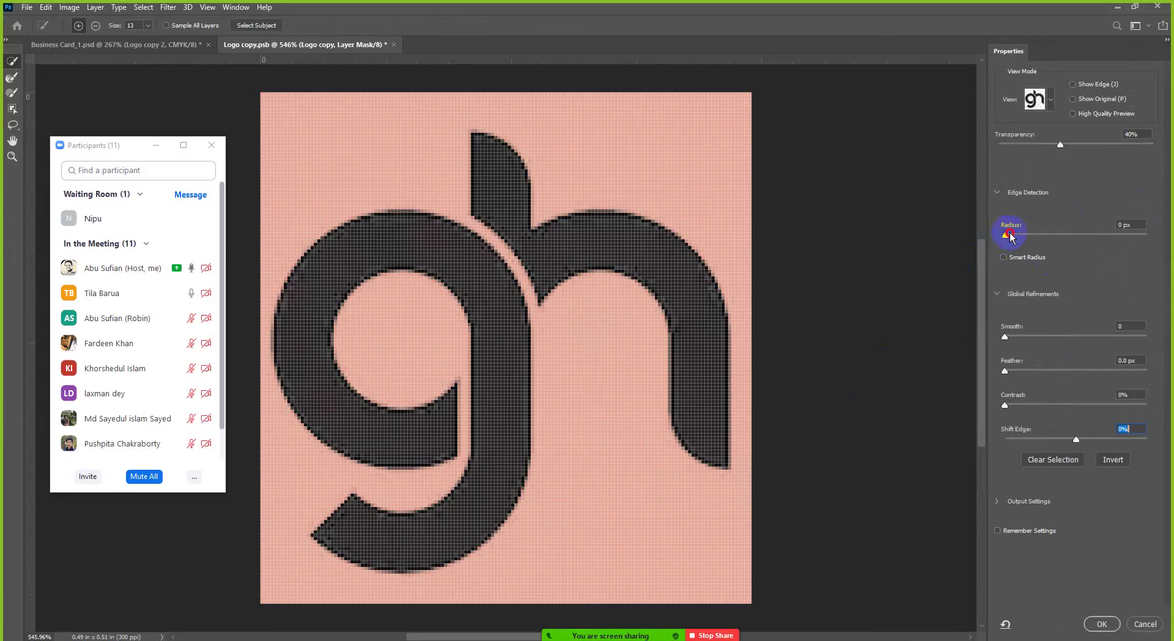
drag(1010, 236, 1043, 237)
drag(1005, 337, 1033, 345)
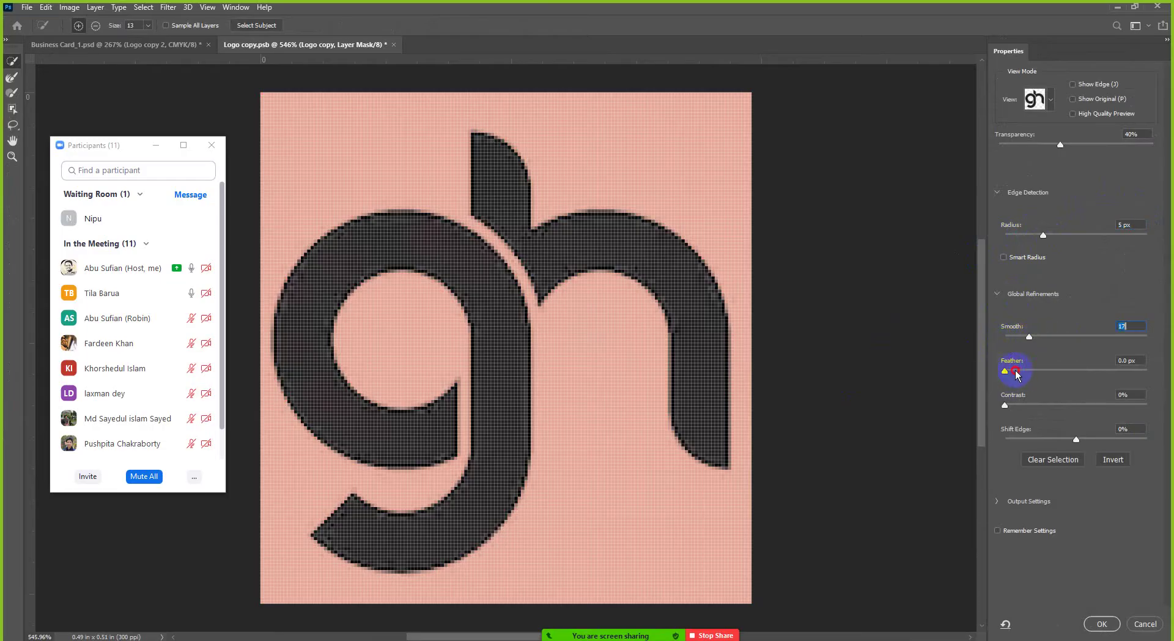
drag(1017, 375, 1039, 405)
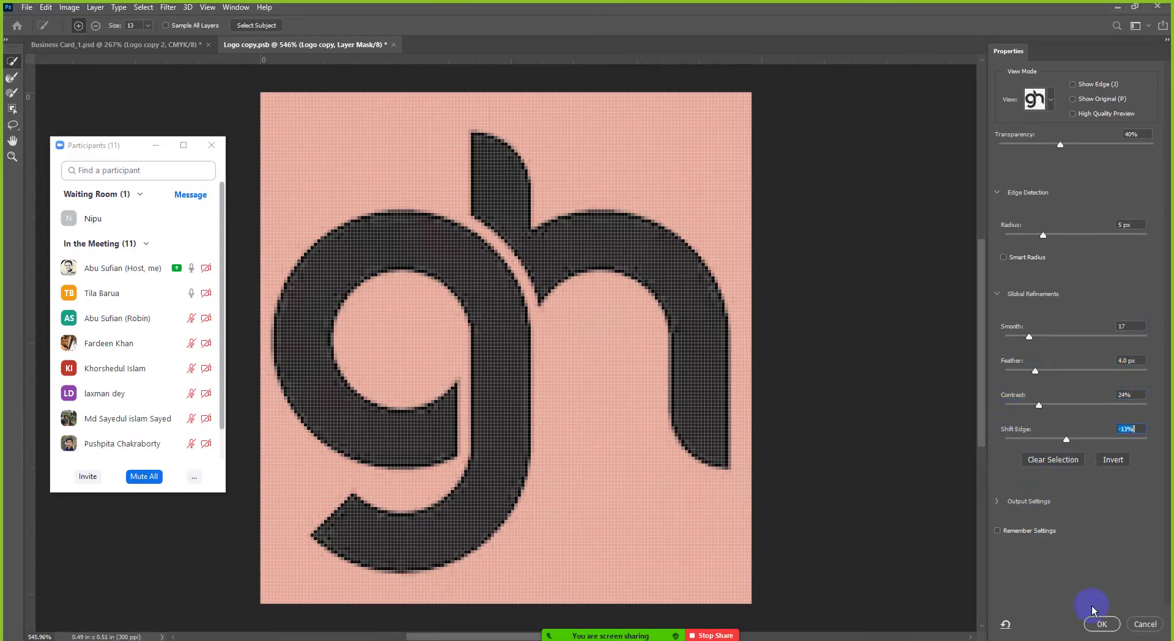
click(1101, 623)
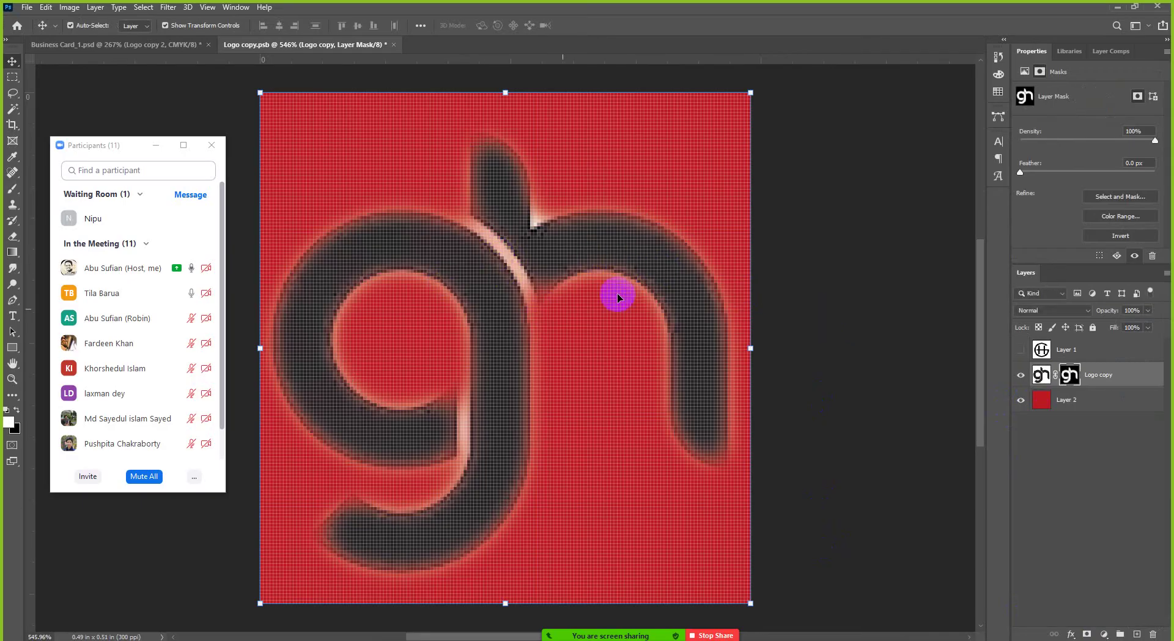
click(1066, 376)
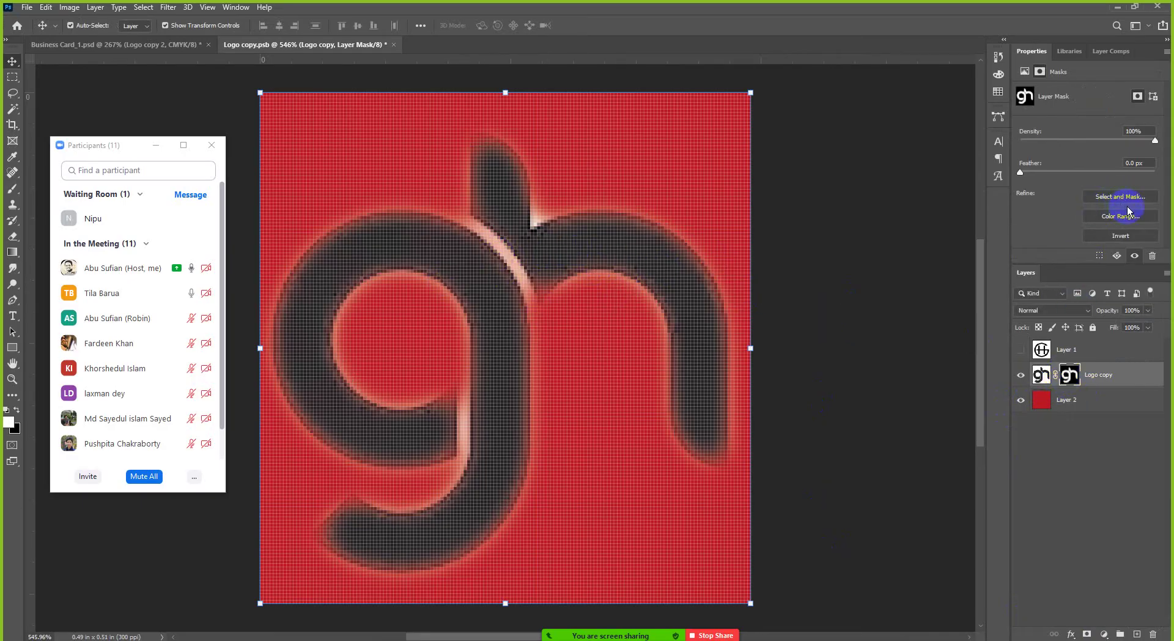
key(ctrl+z)
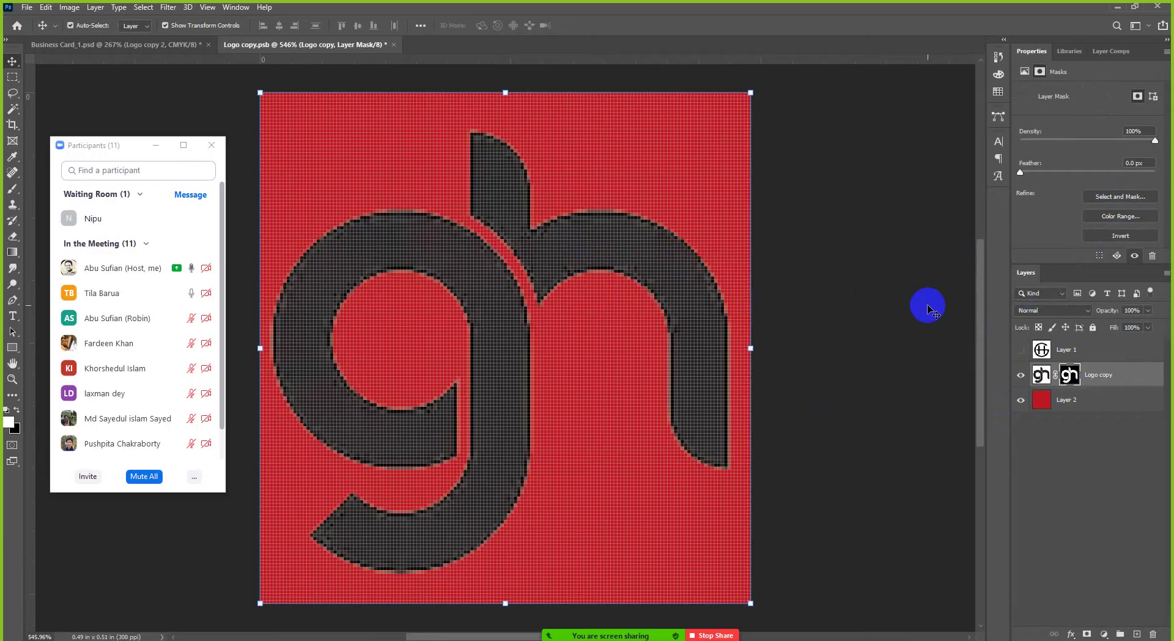
Switch to the Starbucks logo document, select its dark green background with the Magic Wand, and mask Layer 0 copy from that selection
mouse_move(657, 632)
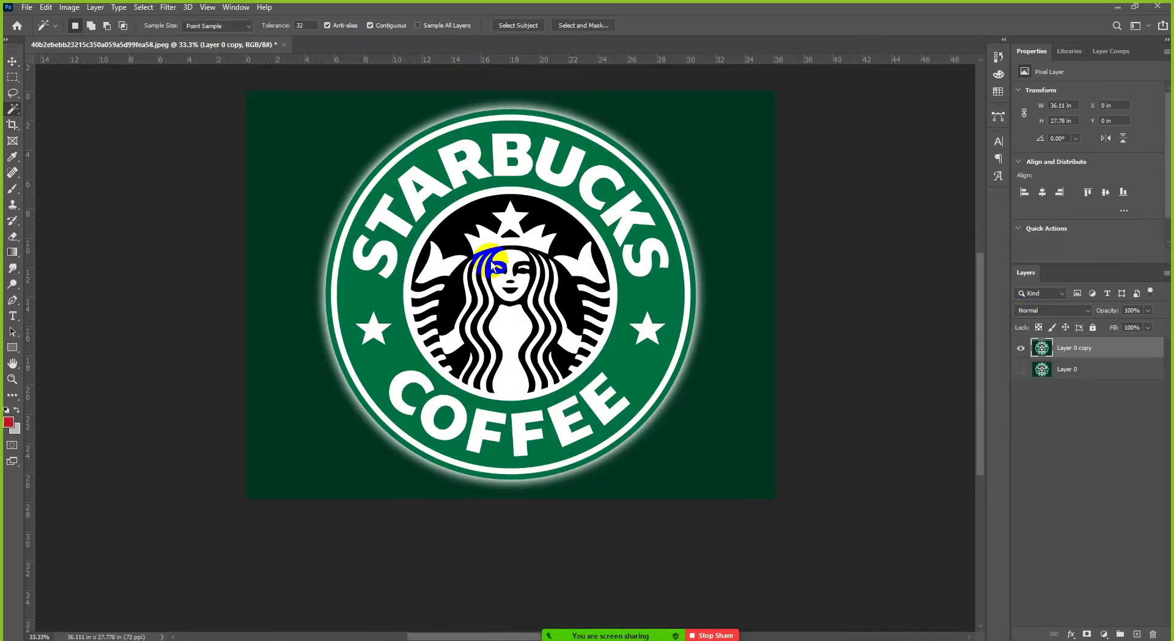
click(719, 320)
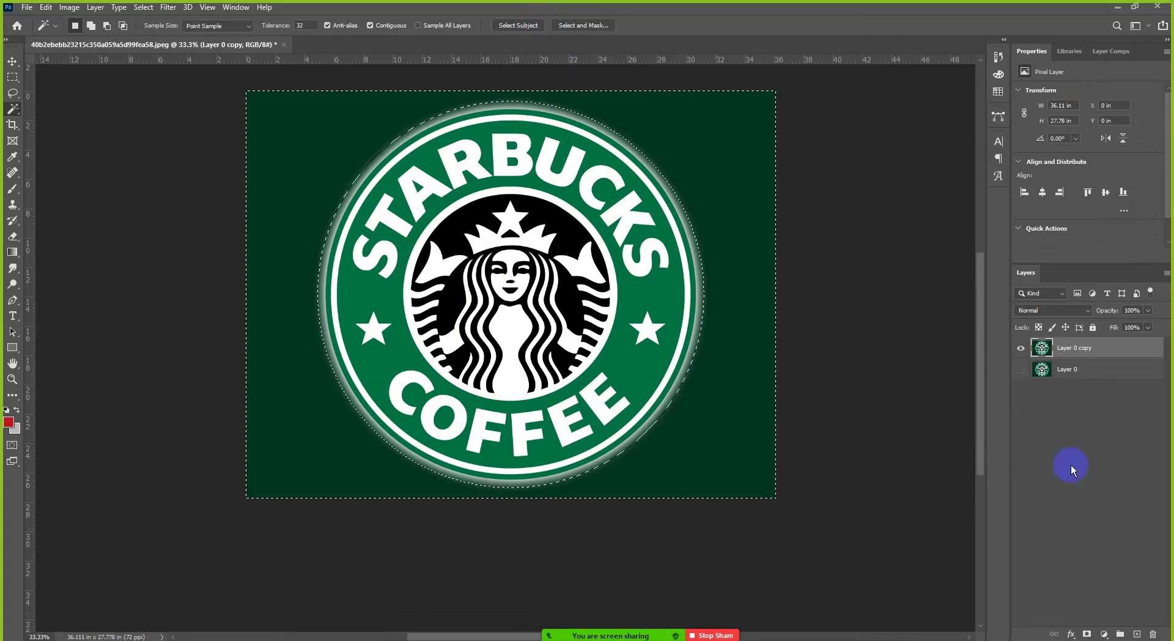
key(ctrl+d)
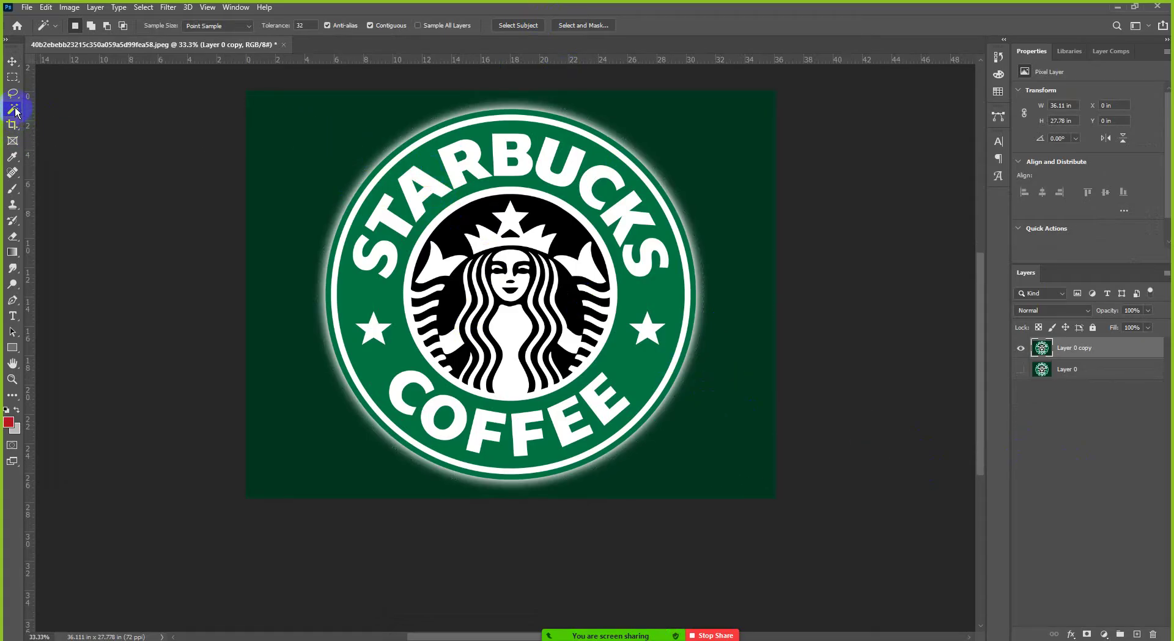
click(358, 189)
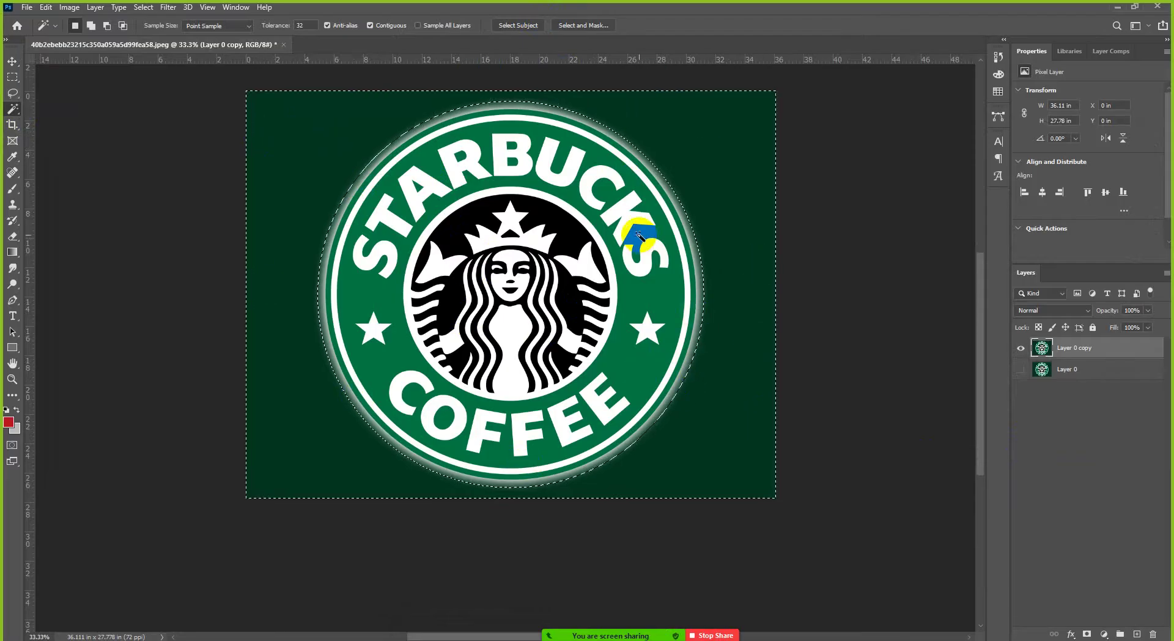
click(1088, 633)
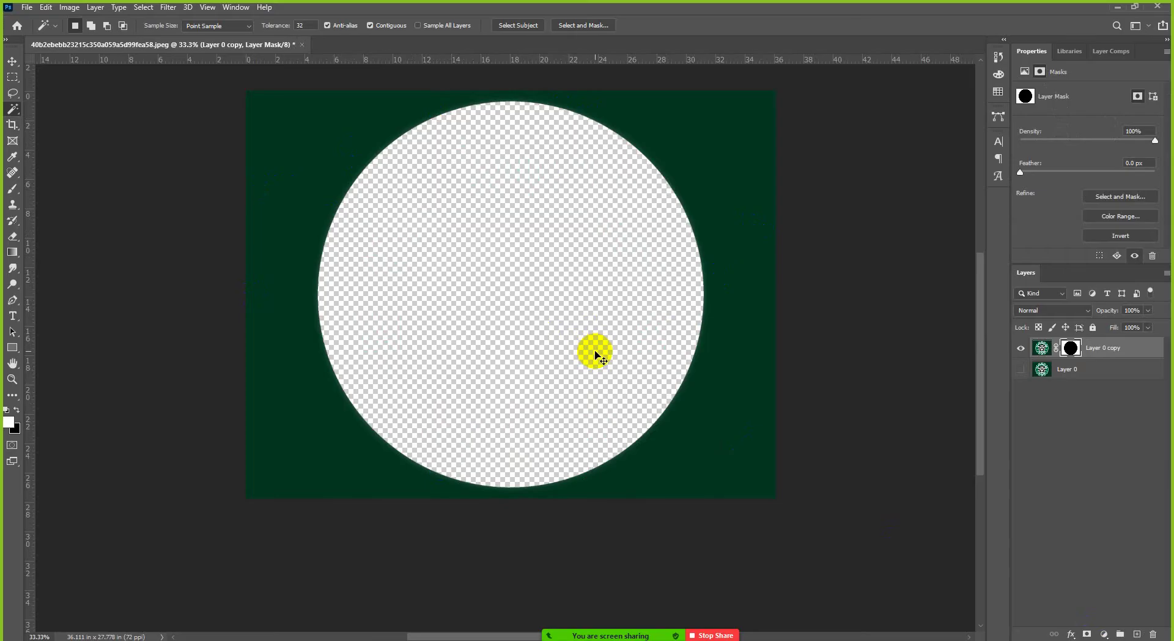
Undo the layer mask, invert the selection to cover the logo, and mask Layer 0 copy from that selection
key(ctrl+z)
right_click(591, 247)
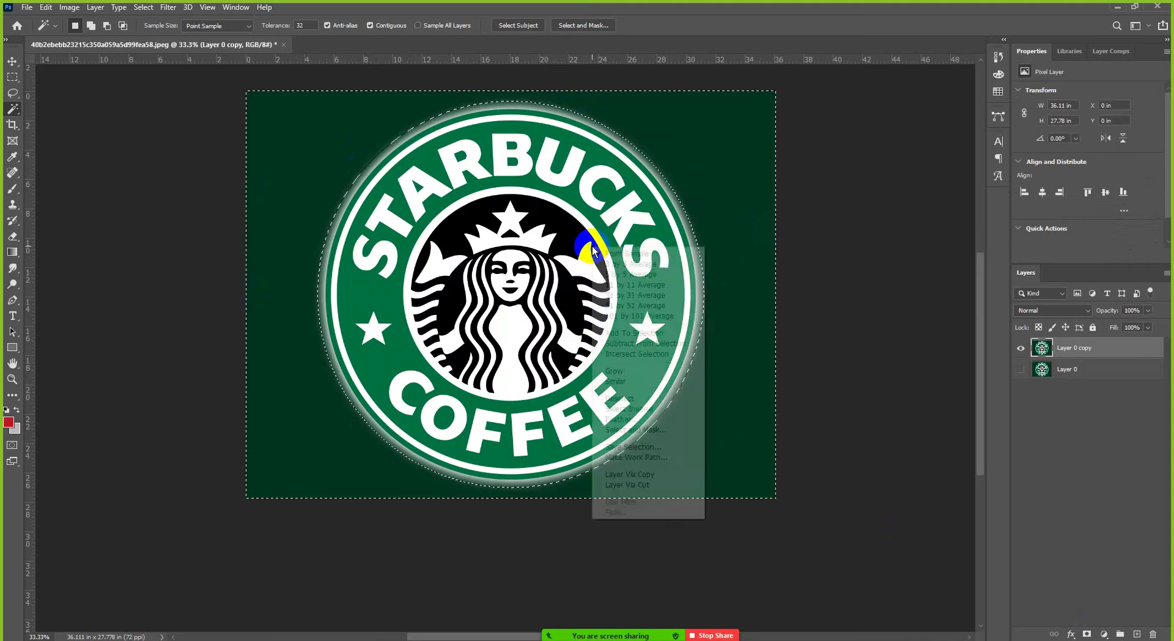
click(649, 408)
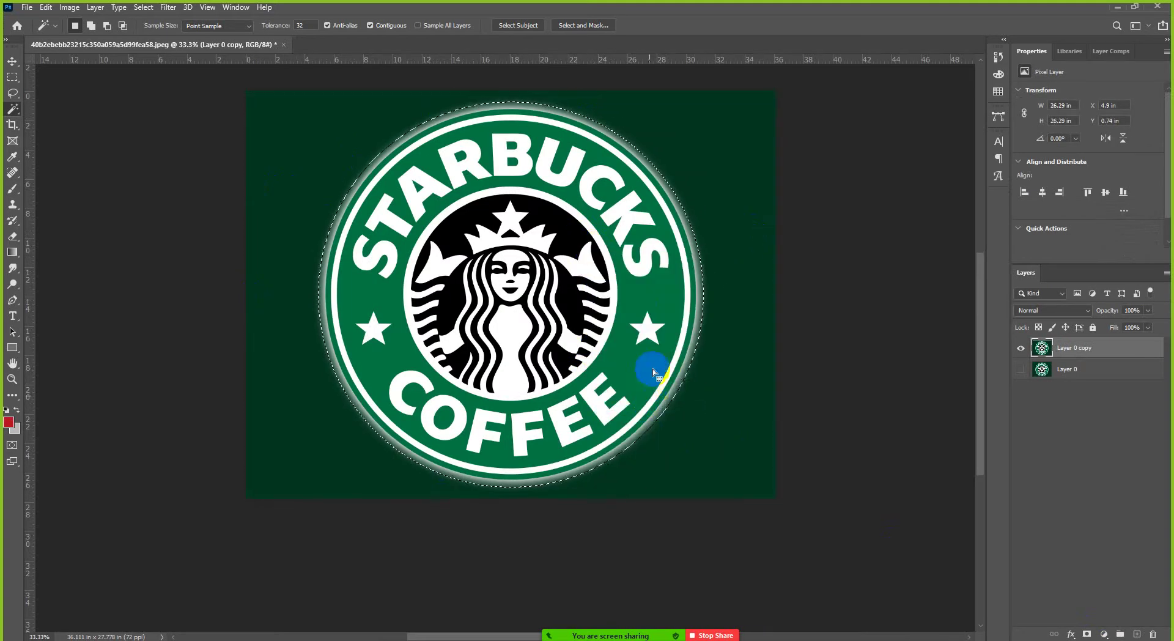
click(1086, 634)
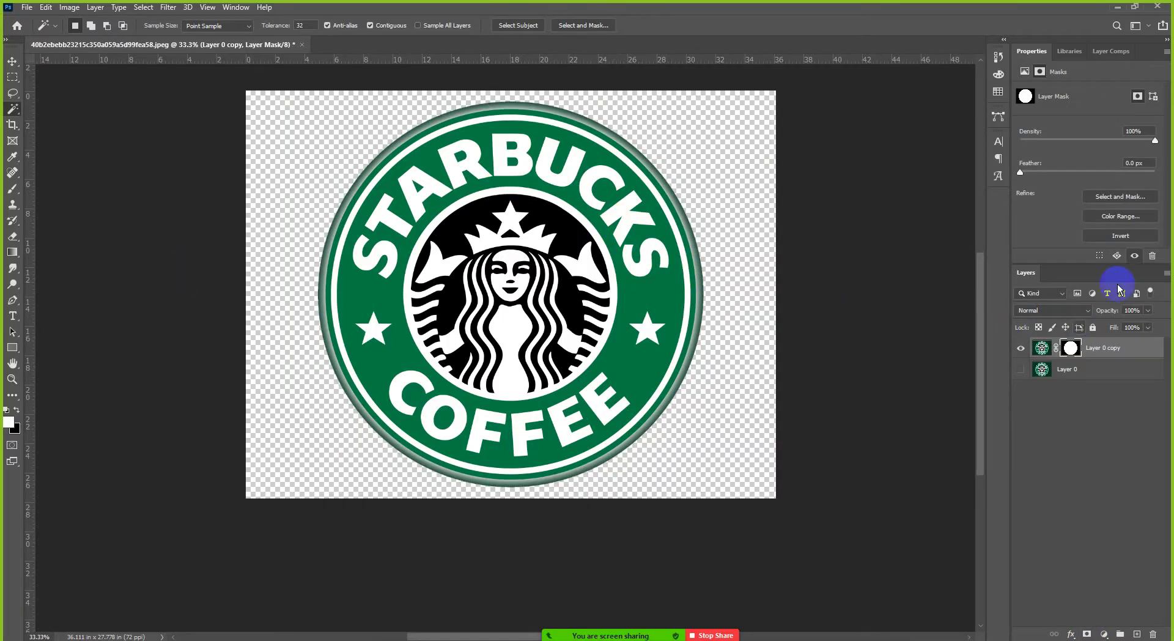
Inspect the masked logo's outer edge and open the Layer 0 copy mask in Select and Mask
scroll(597, 171, up, 4)
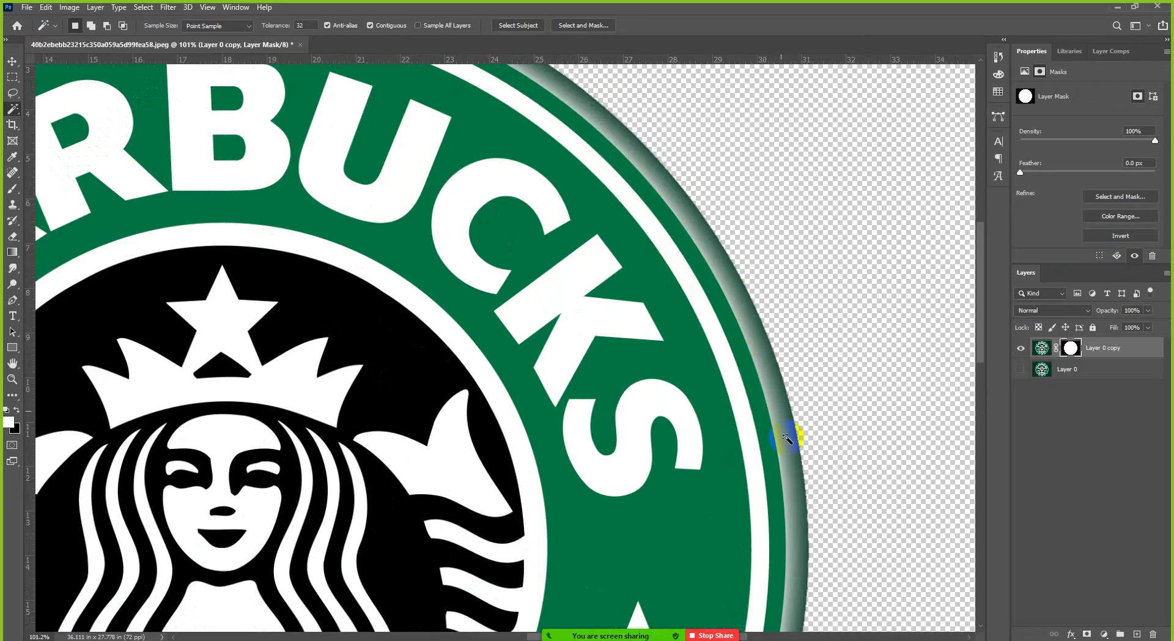
scroll(783, 373, down, 3)
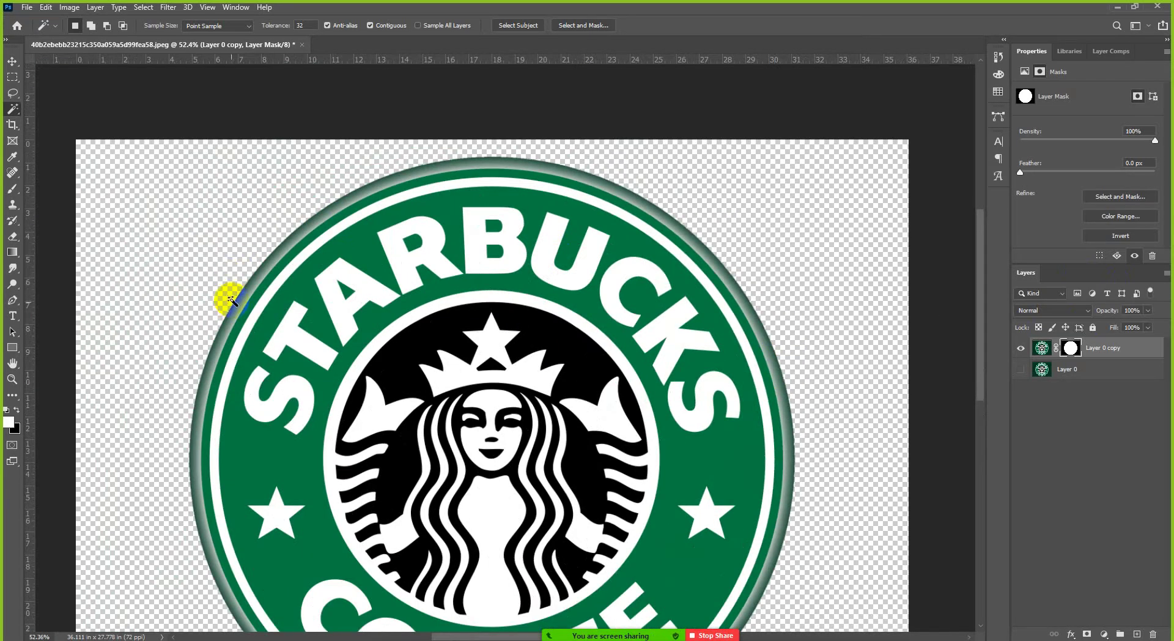
scroll(510, 161, down, 1)
scroll(511, 162, down, 1)
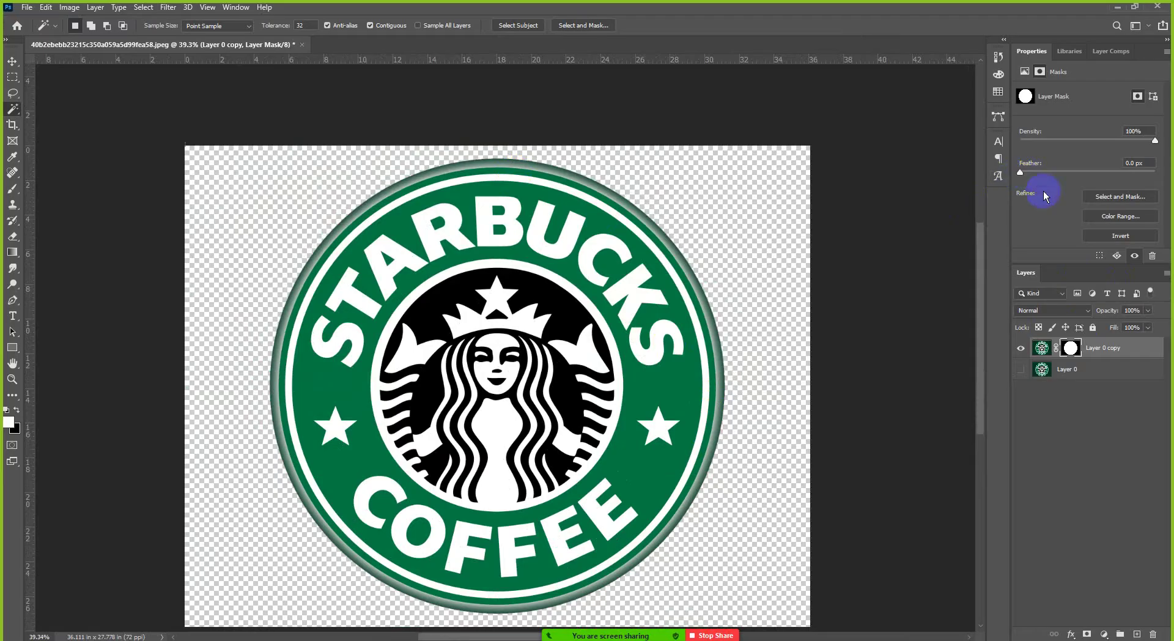
click(1131, 197)
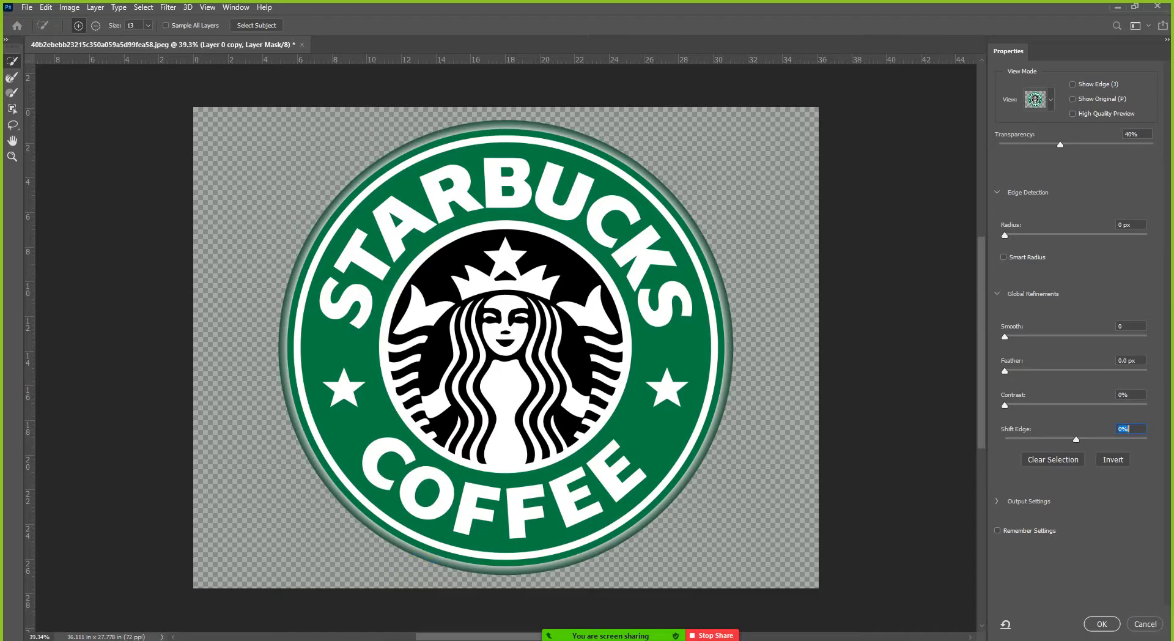
Switch to the browser, preview the transparent Starbucks logo from Free PNG Logos, and return to Photoshop
key(alt+Tab)
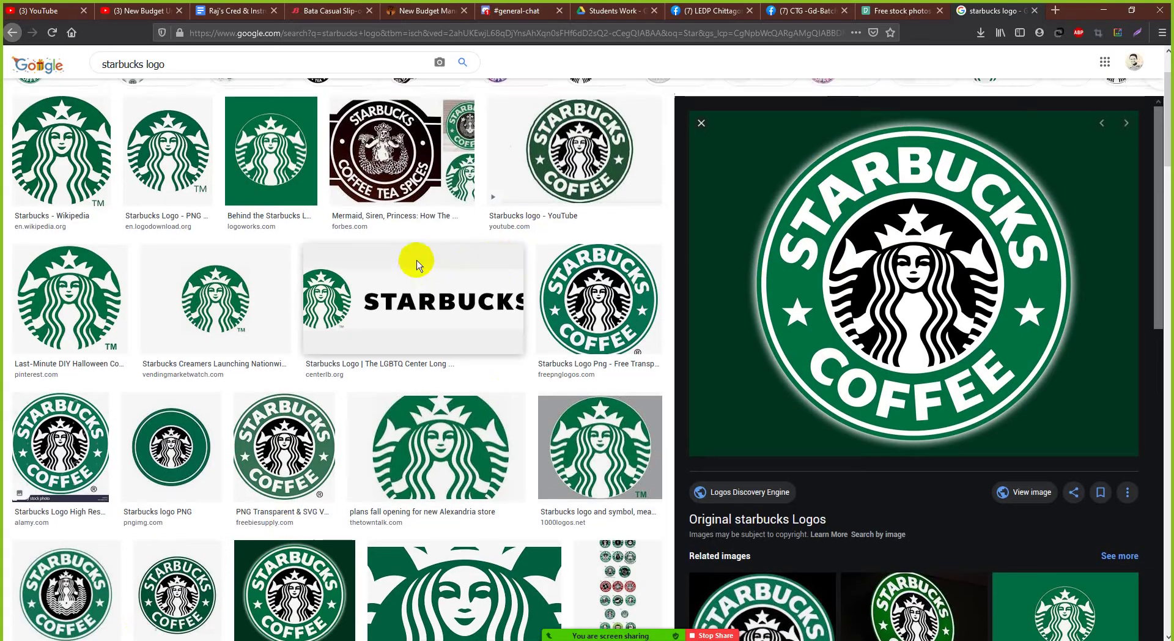
scroll(489, 278, up, 2)
scroll(489, 278, down, 1)
click(598, 292)
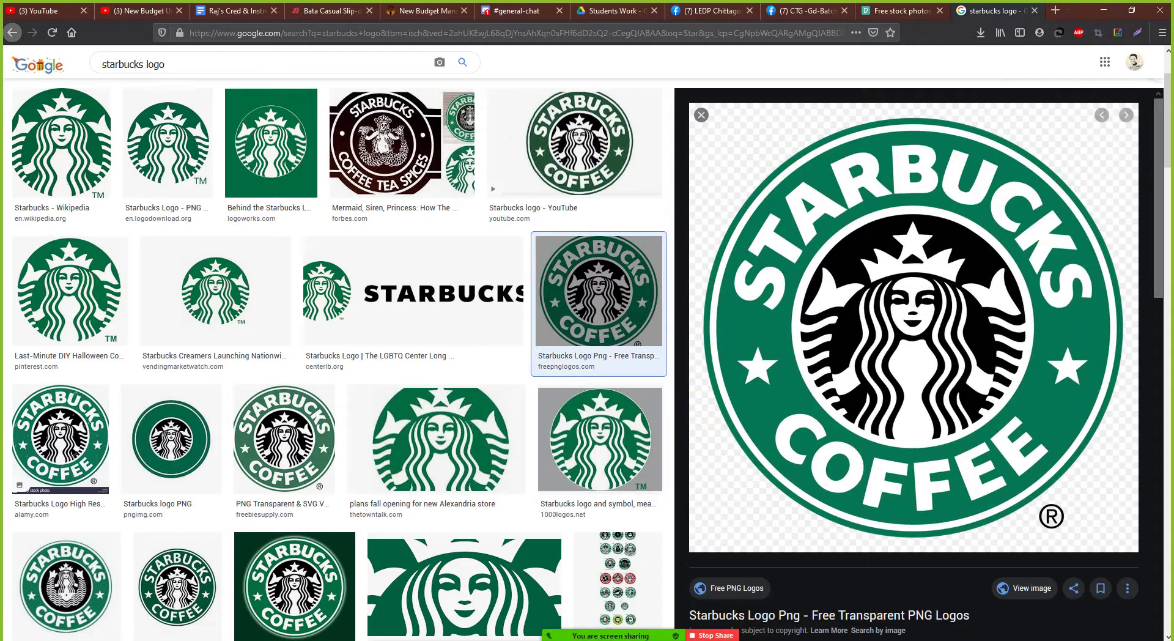
click(256, 639)
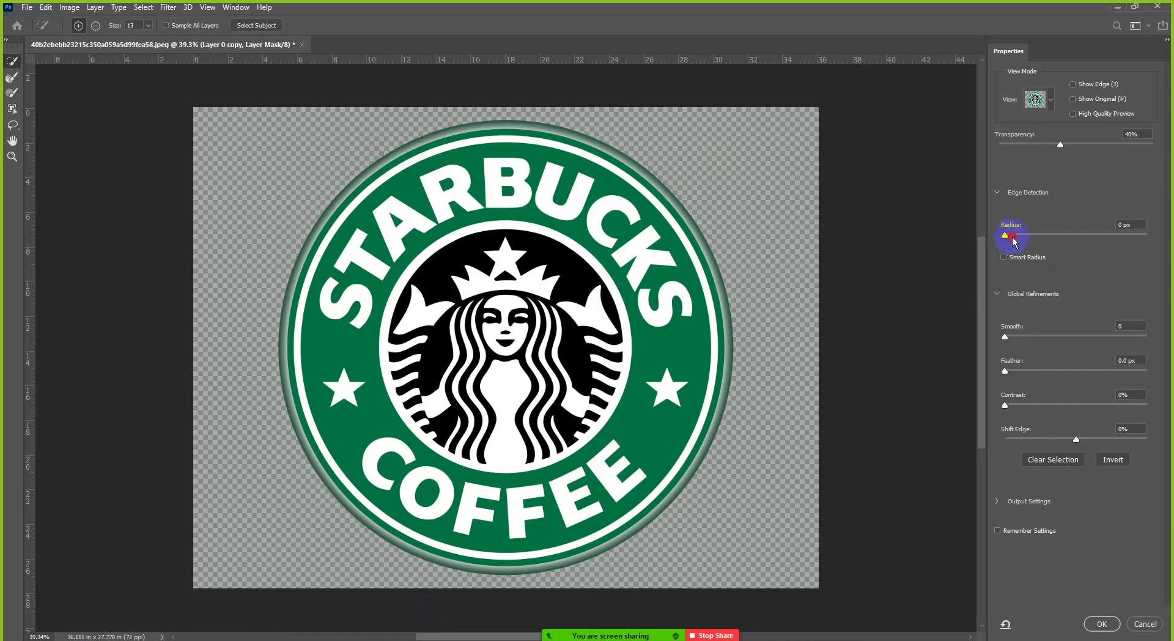
Set the mask refinement's radius to 38 px, smooth to 18 and feather to 3.7 px
drag(1007, 238, 1089, 244)
drag(1005, 335, 1043, 338)
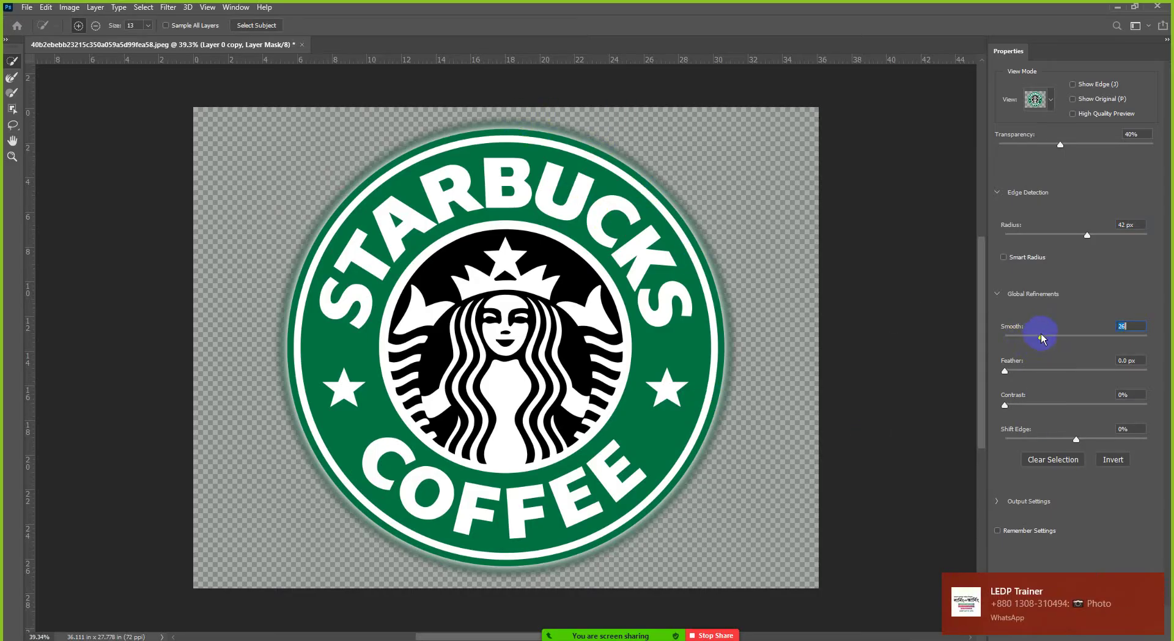
drag(1042, 338, 1030, 336)
drag(1008, 374, 1032, 370)
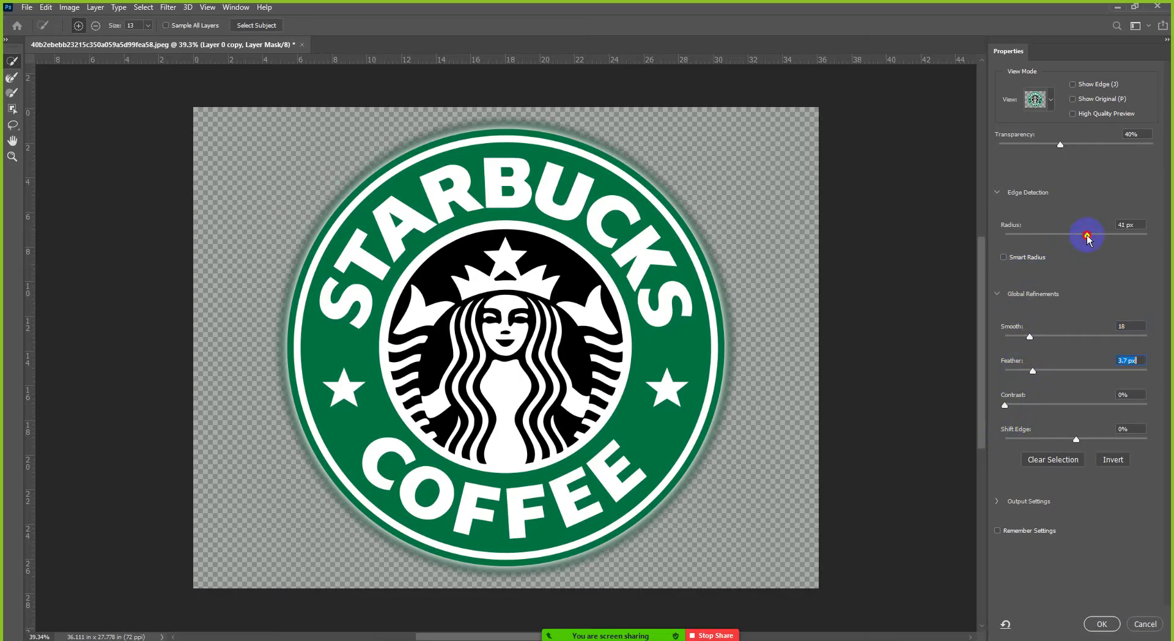
mouse_move(1087, 236)
mouse_down()
mouse_move(1053, 236)
mouse_move(1137, 235)
mouse_move(1083, 231)
mouse_up()
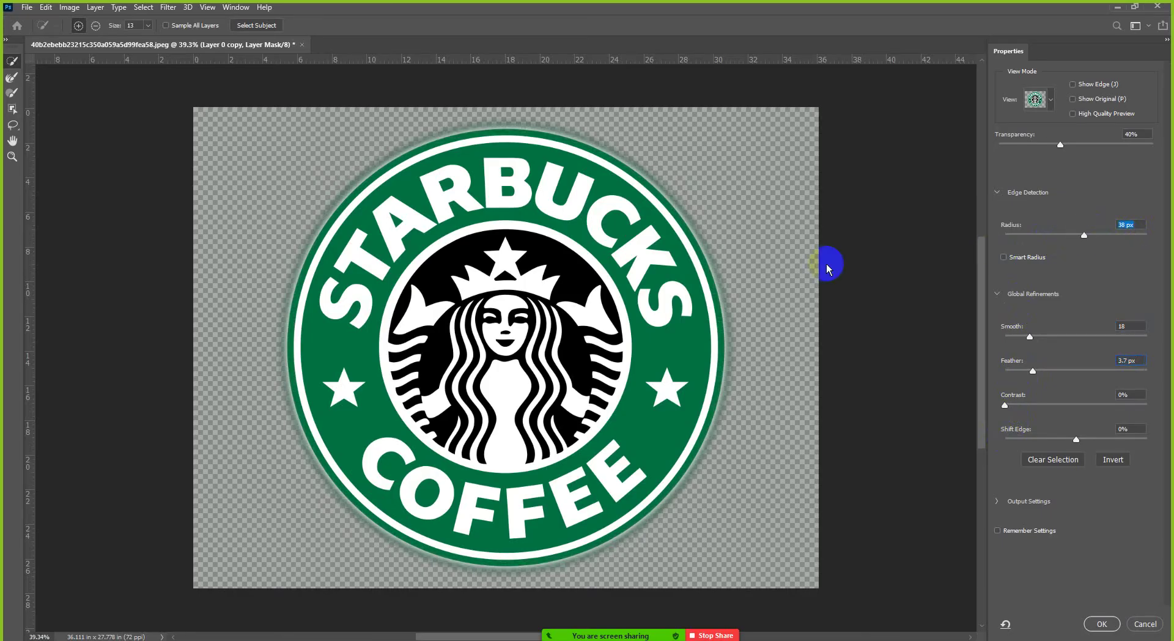
drag(603, 162, 611, 149)
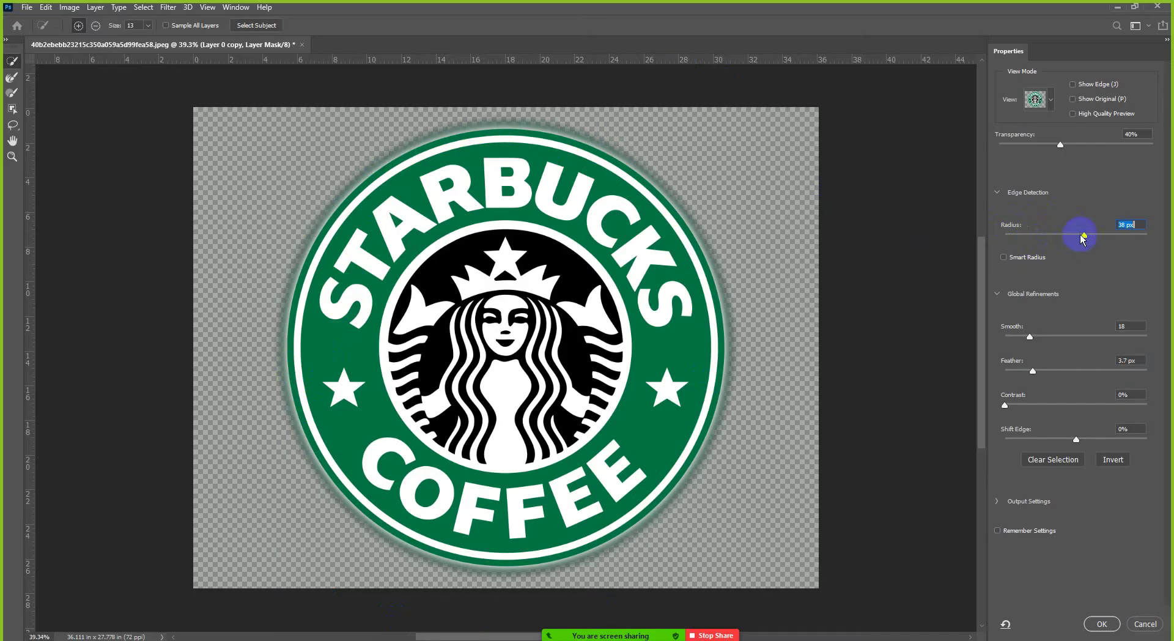
Compare high and zero edge detection radius values on the logo's glow and set the radius to 44 px
drag(1084, 234, 1112, 243)
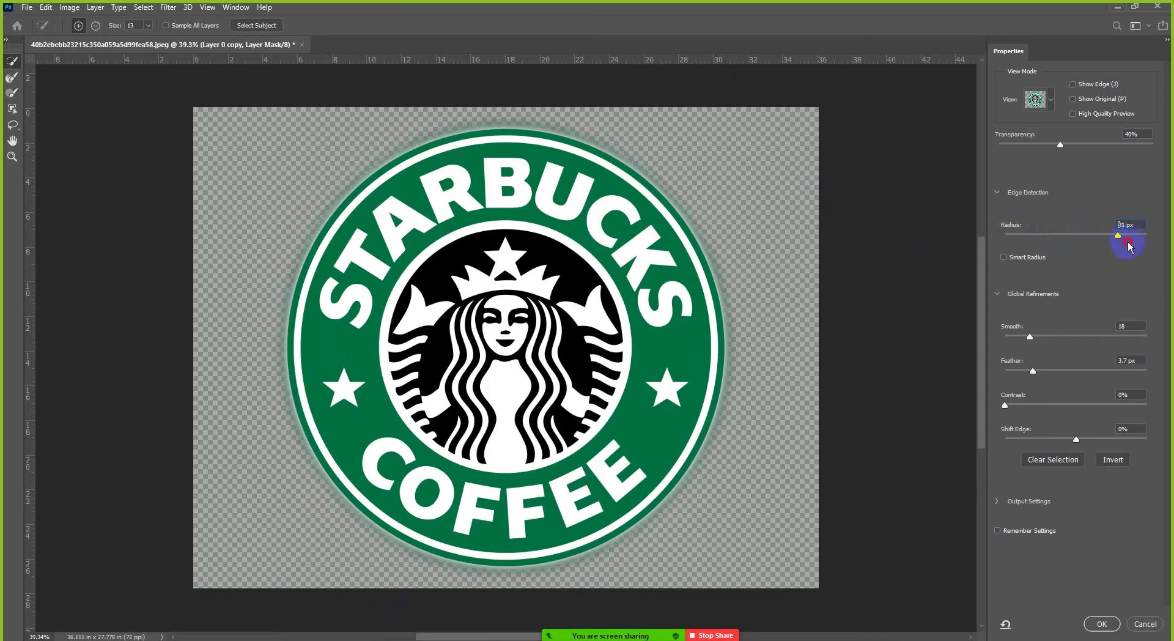
drag(1128, 245, 1004, 238)
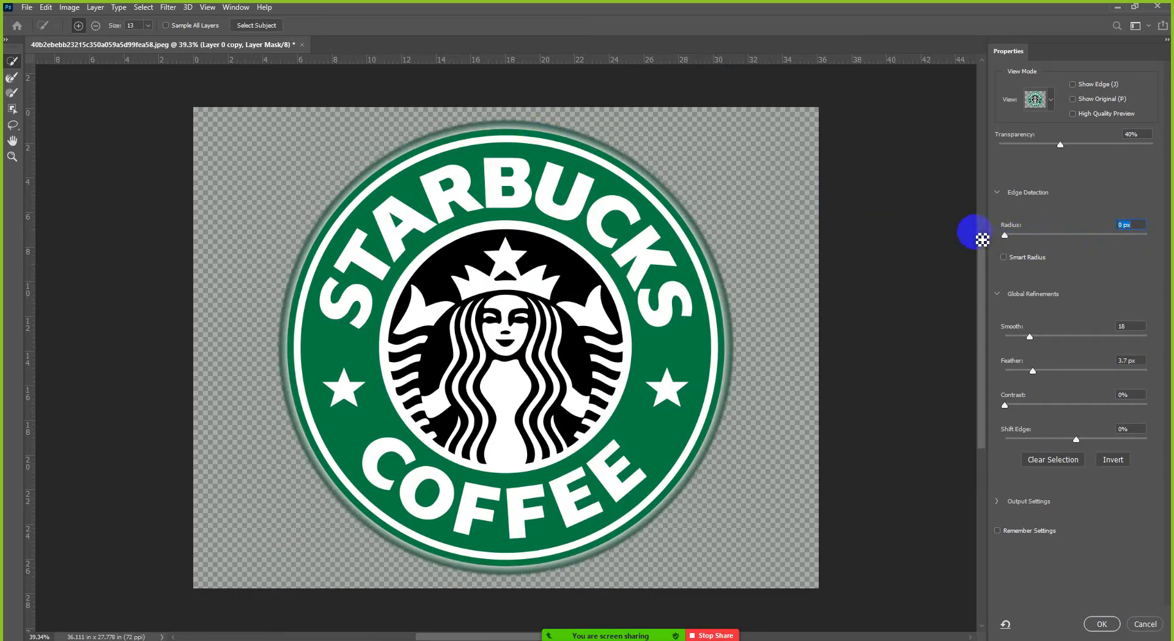
click(1049, 243)
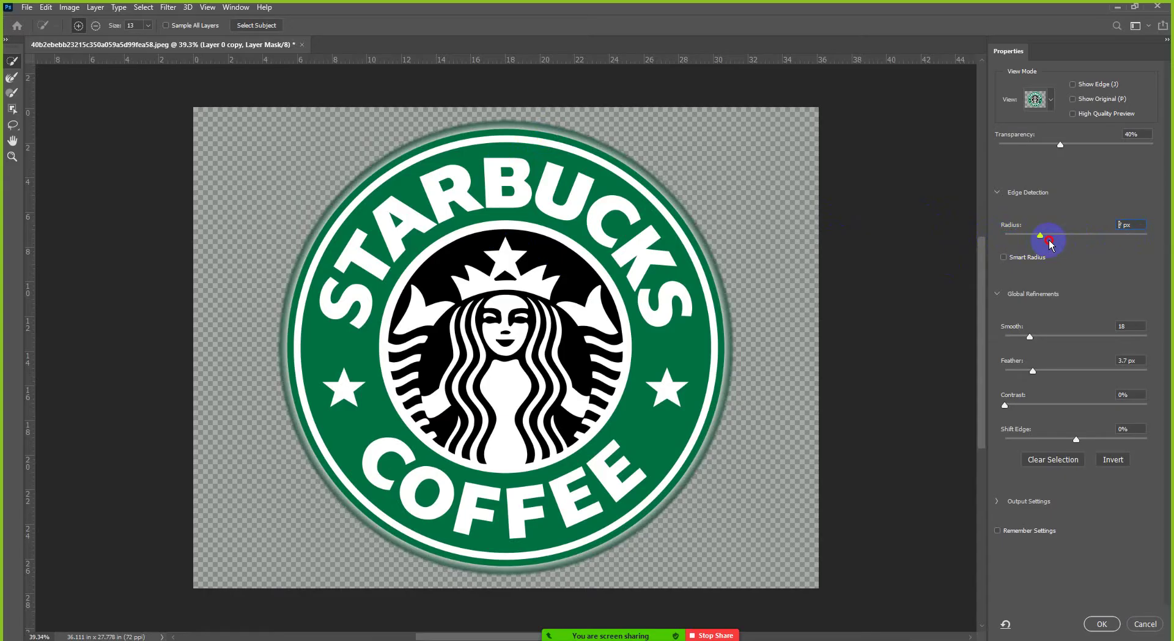
drag(1051, 243, 1089, 241)
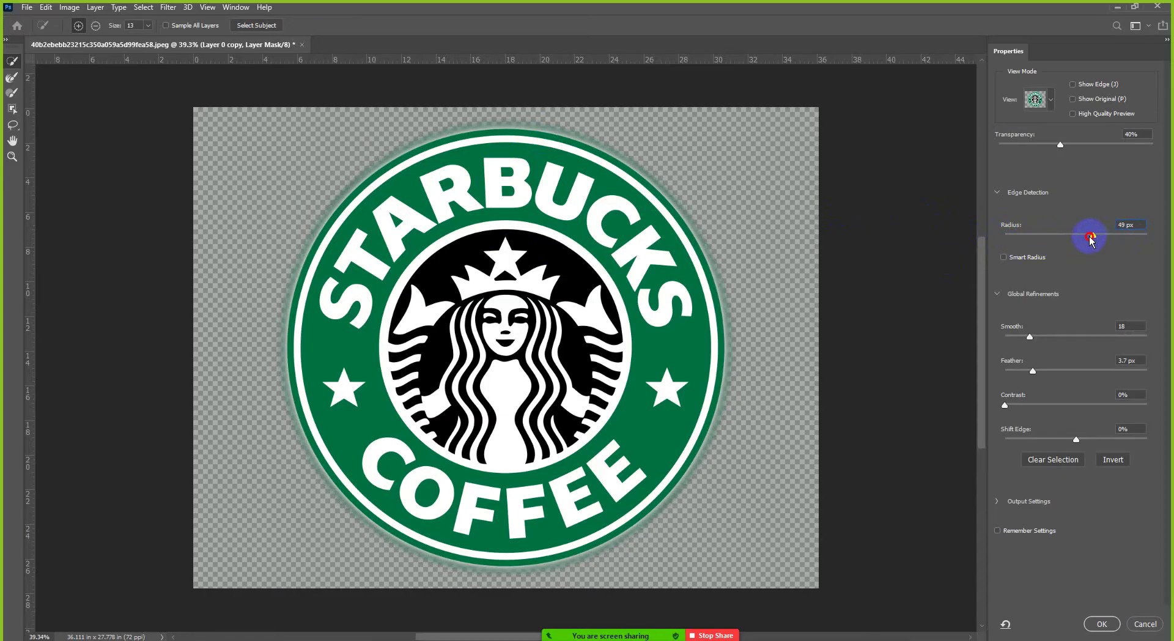
drag(1089, 240, 1089, 238)
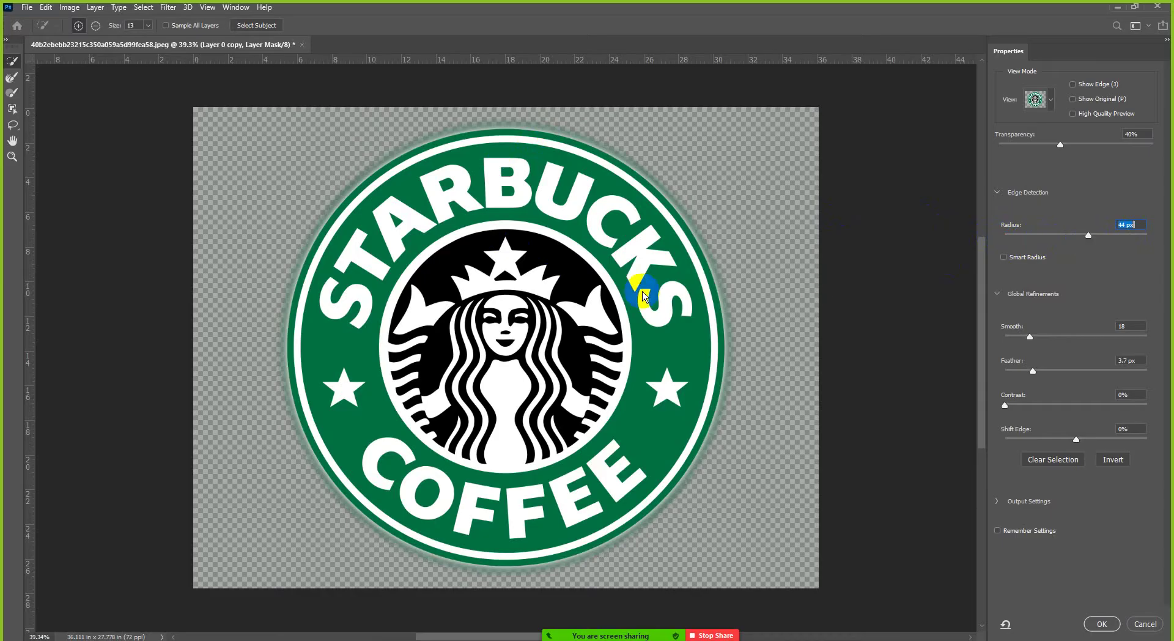
mouse_move(664, 179)
mouse_down()
mouse_move(682, 225)
mouse_move(646, 236)
mouse_up()
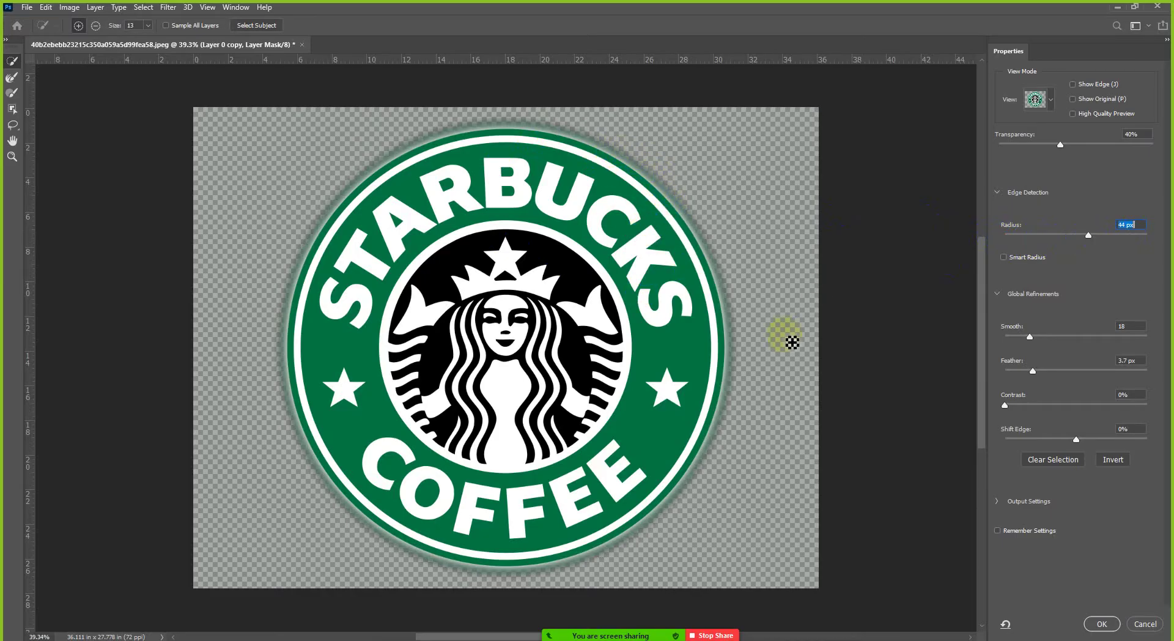
Reduce the mask refinement's smooth value to 8 and admit the waiting participant to the meeting
click(1030, 338)
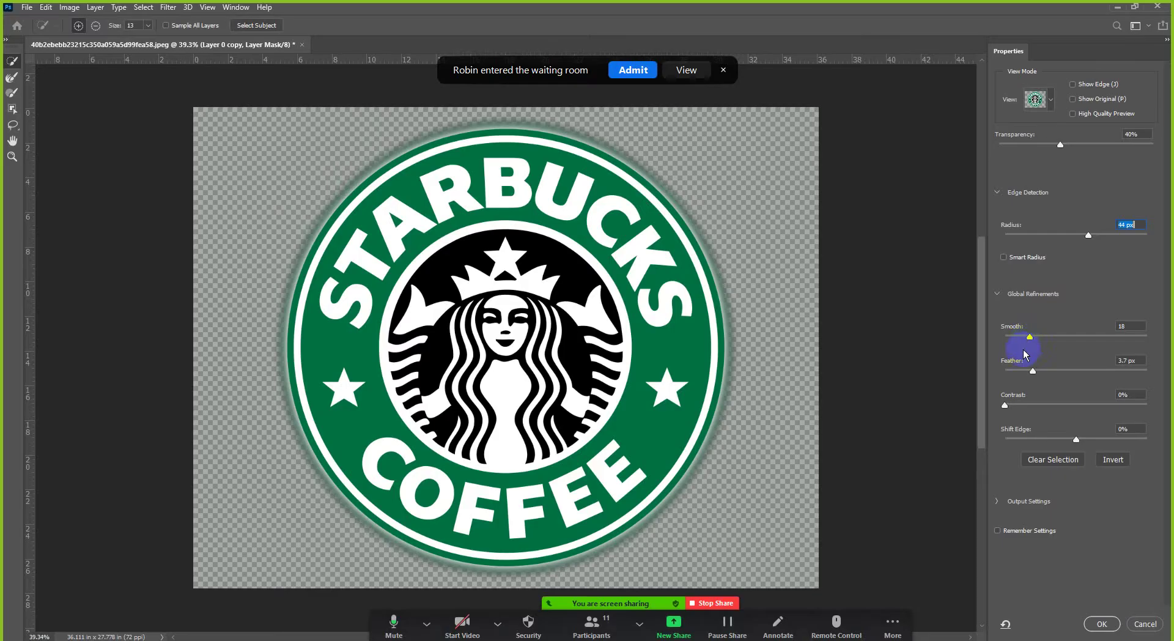
mouse_move(681, 222)
mouse_down()
mouse_move(664, 194)
mouse_move(686, 212)
mouse_move(690, 253)
mouse_up()
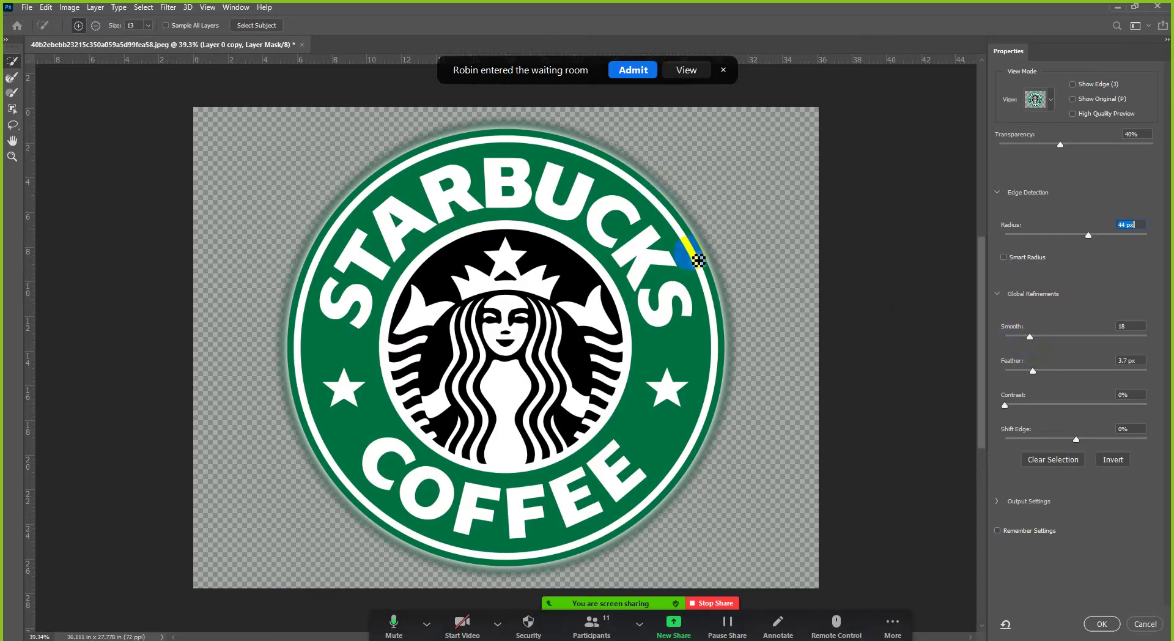
mouse_move(629, 162)
mouse_down()
mouse_move(623, 214)
mouse_move(641, 151)
mouse_move(629, 175)
mouse_up()
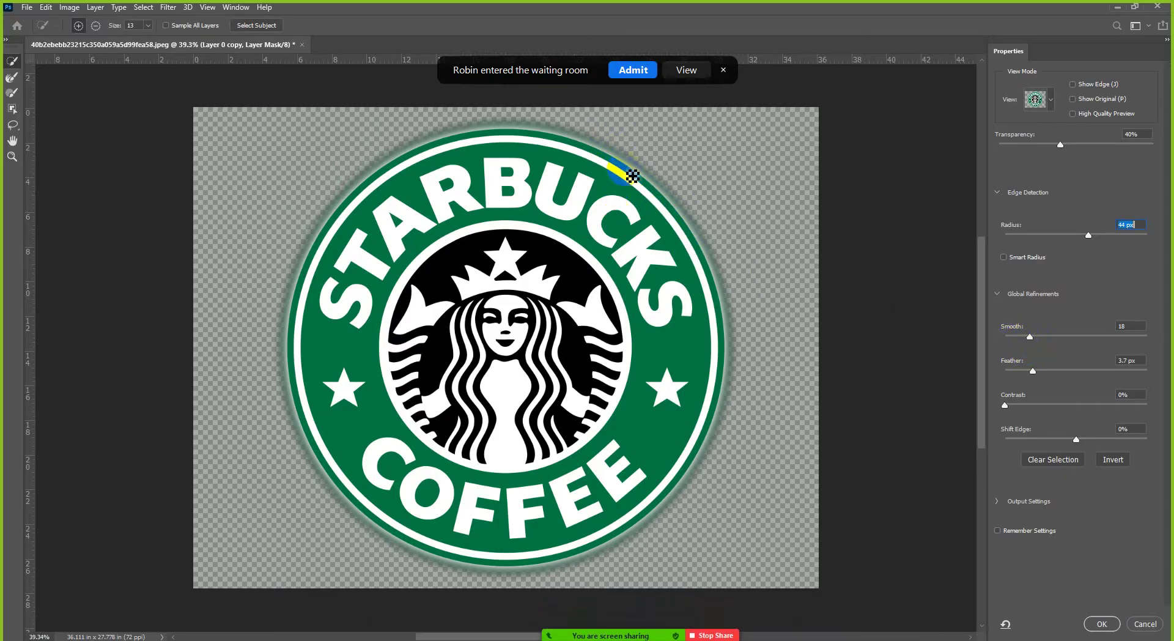
mouse_move(621, 241)
mouse_down()
mouse_move(660, 229)
mouse_move(681, 241)
mouse_move(685, 269)
mouse_up()
drag(1038, 341, 1016, 340)
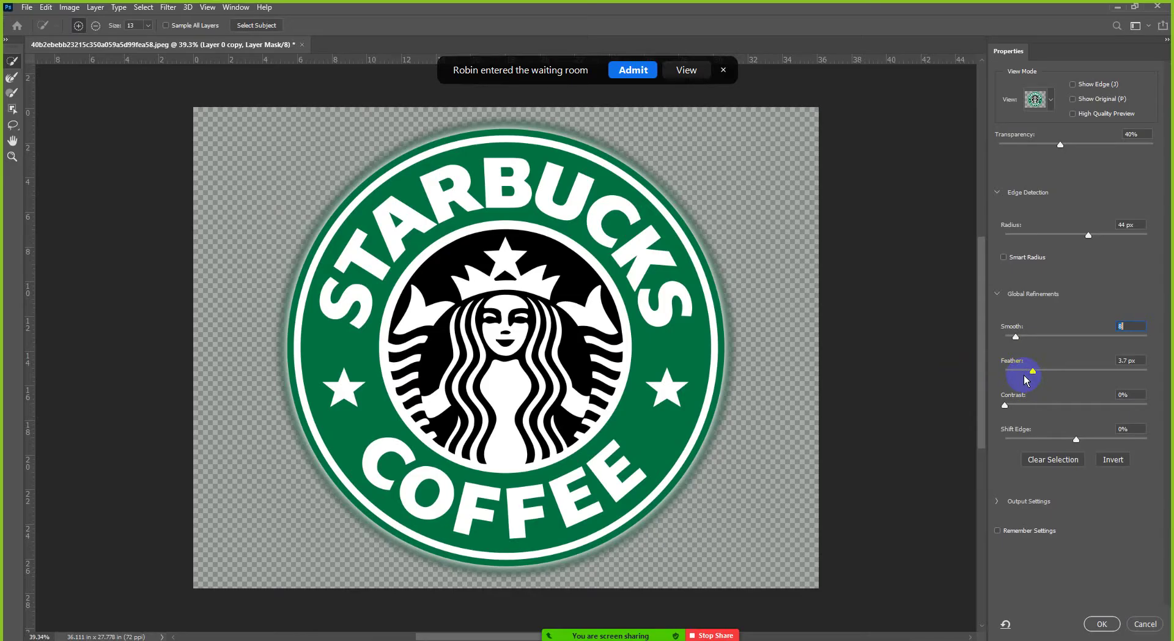
click(633, 71)
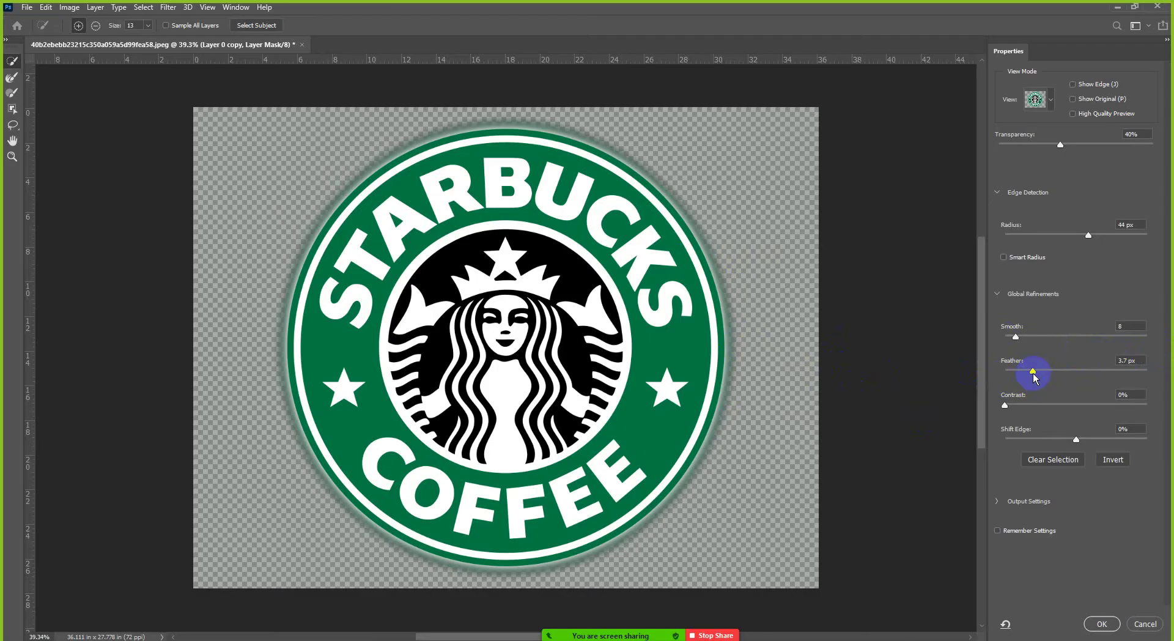
Try a strong feather of about 160 px on the logo mask, and set feather to 2.0 px
drag(1033, 373, 1112, 378)
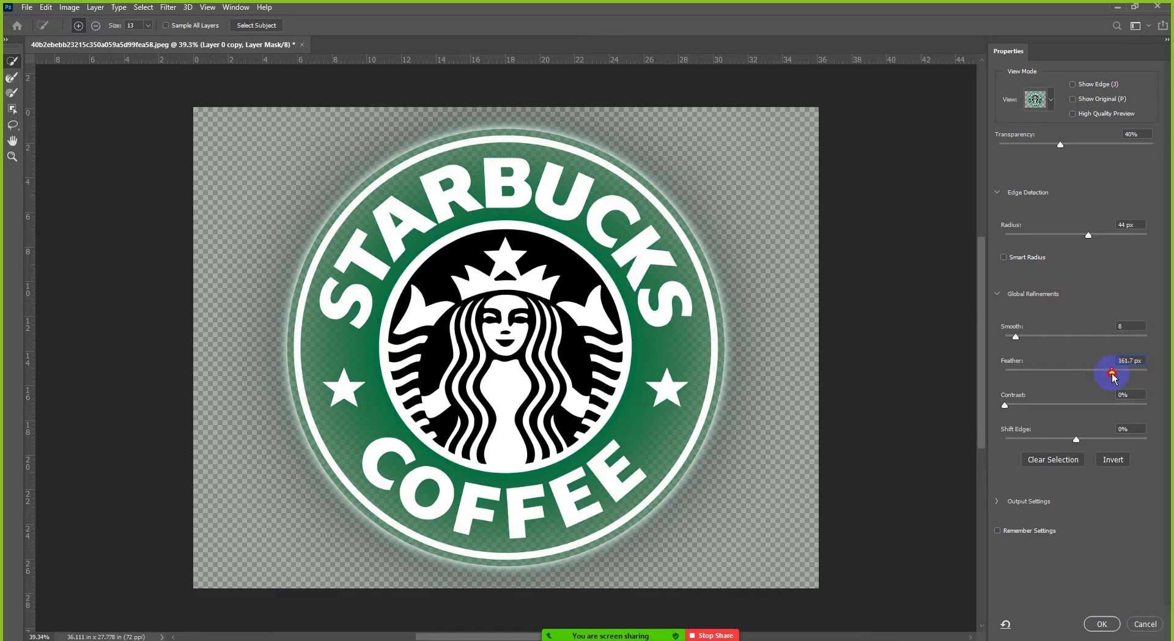
drag(1113, 378, 1013, 376)
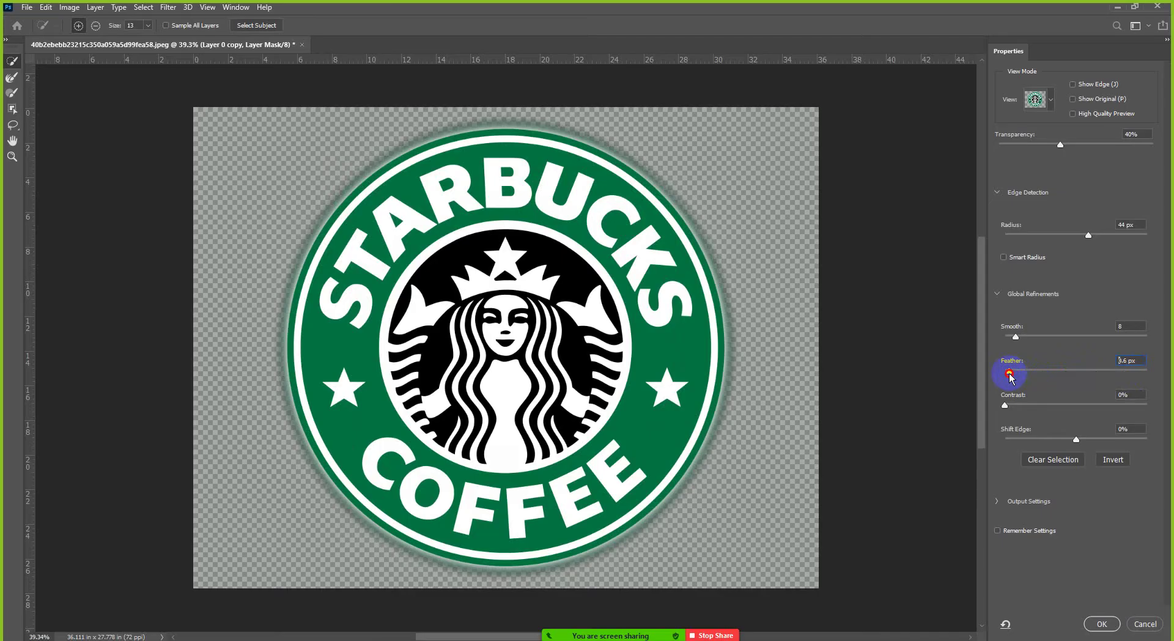
drag(1019, 372, 1020, 372)
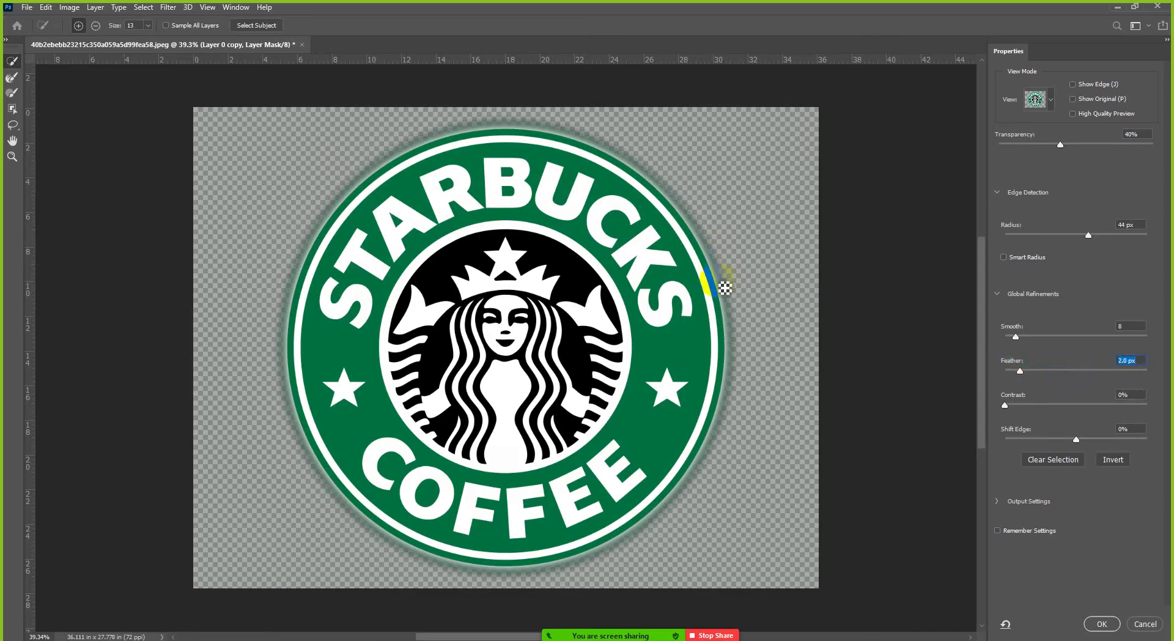
mouse_move(321, 219)
mouse_down()
mouse_move(283, 361)
mouse_move(303, 475)
mouse_move(484, 573)
mouse_move(593, 580)
mouse_move(649, 543)
mouse_move(654, 533)
mouse_move(638, 540)
mouse_move(678, 497)
mouse_move(722, 296)
mouse_move(699, 212)
mouse_move(590, 146)
mouse_move(545, 130)
mouse_move(406, 144)
mouse_move(328, 202)
mouse_move(300, 290)
mouse_move(289, 384)
mouse_move(300, 446)
mouse_move(345, 557)
mouse_move(560, 590)
mouse_move(682, 520)
mouse_move(572, 327)
mouse_move(563, 258)
mouse_move(494, 142)
mouse_move(608, 139)
mouse_move(664, 192)
mouse_move(732, 358)
mouse_move(731, 438)
mouse_up()
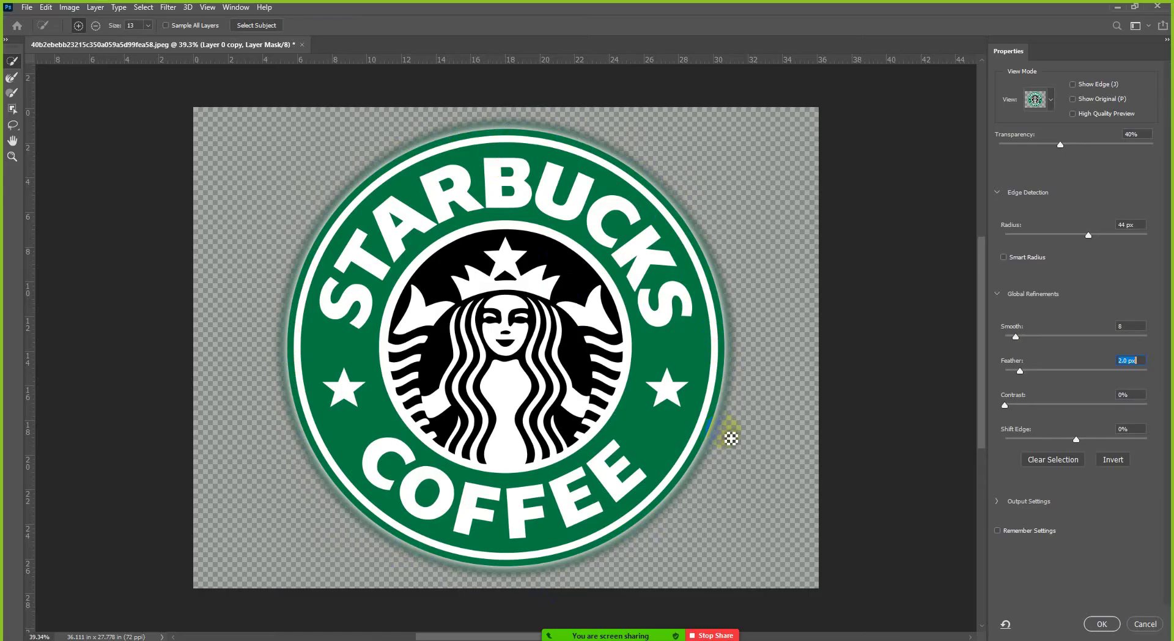
Set the mask refinement's contrast to 62% and shift edge to -100%
click(1005, 406)
drag(1006, 406, 1088, 409)
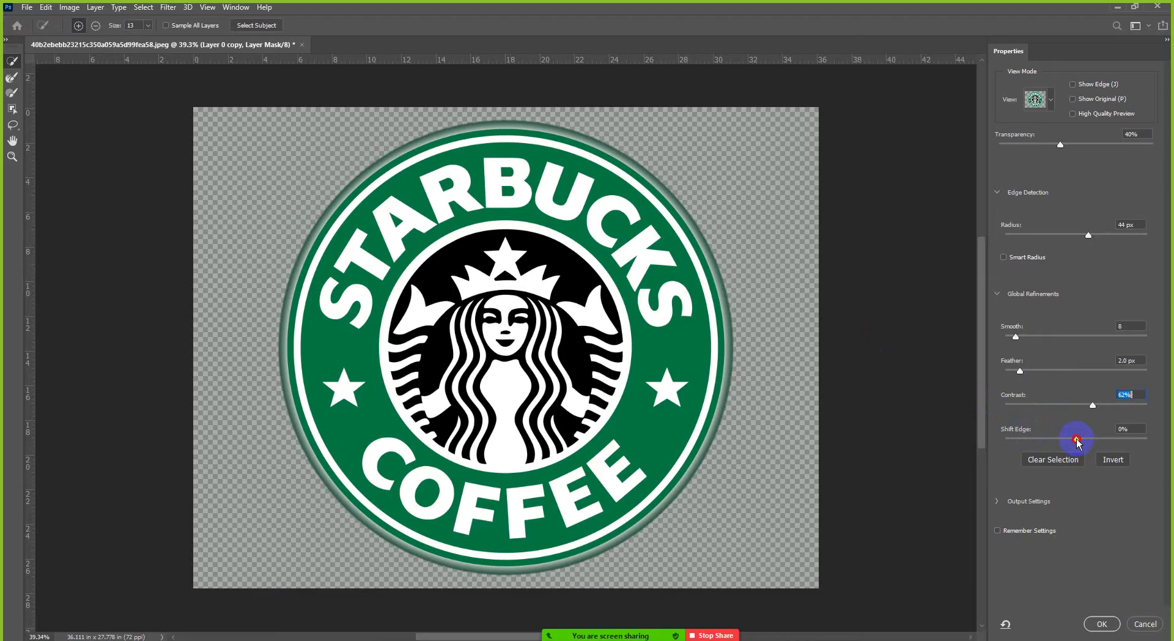
drag(1074, 440, 1006, 451)
key(Tab)
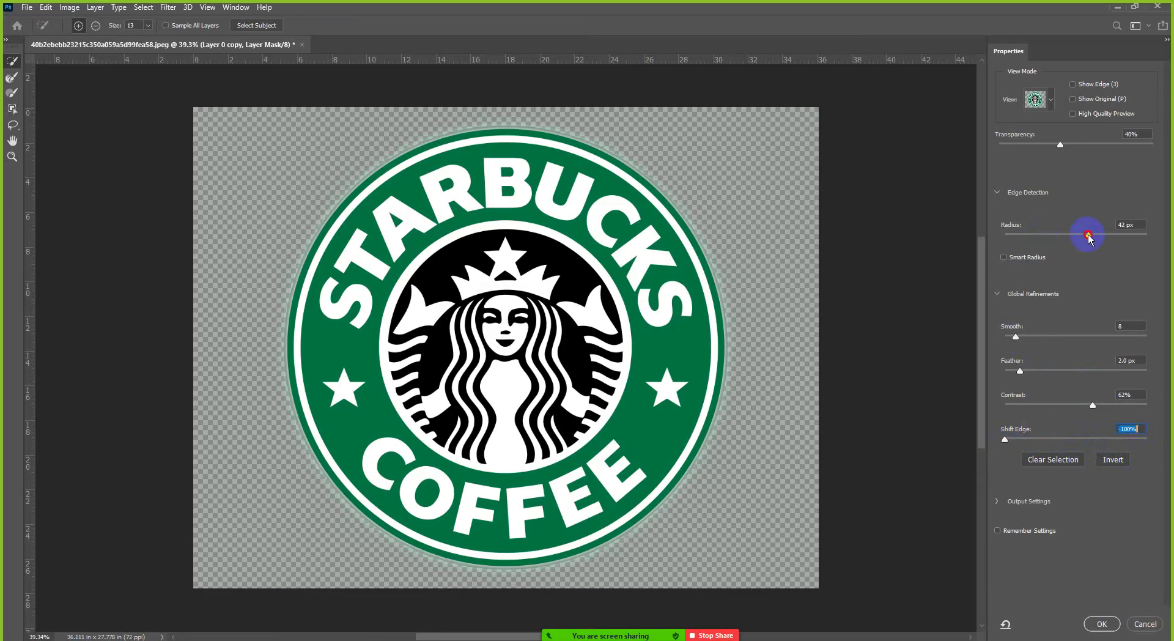
Readjust radius and contrast against the logo's outer glow, setting radius to 54 px and contrast to 76%
drag(1089, 238, 1109, 239)
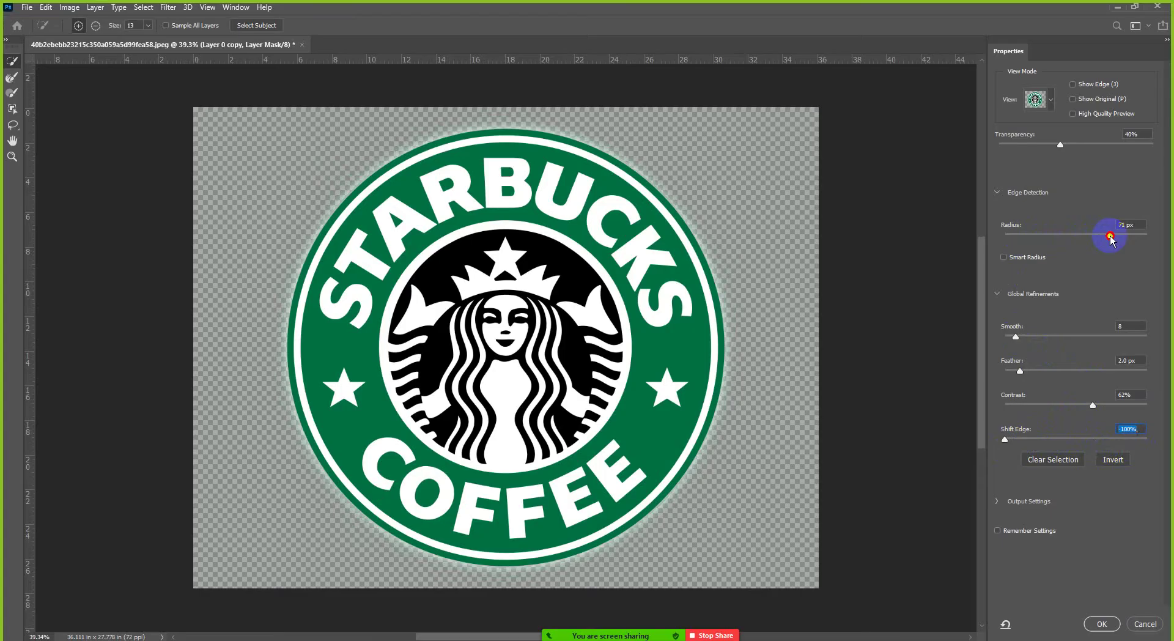
drag(1111, 239, 1111, 239)
drag(1091, 413, 1114, 405)
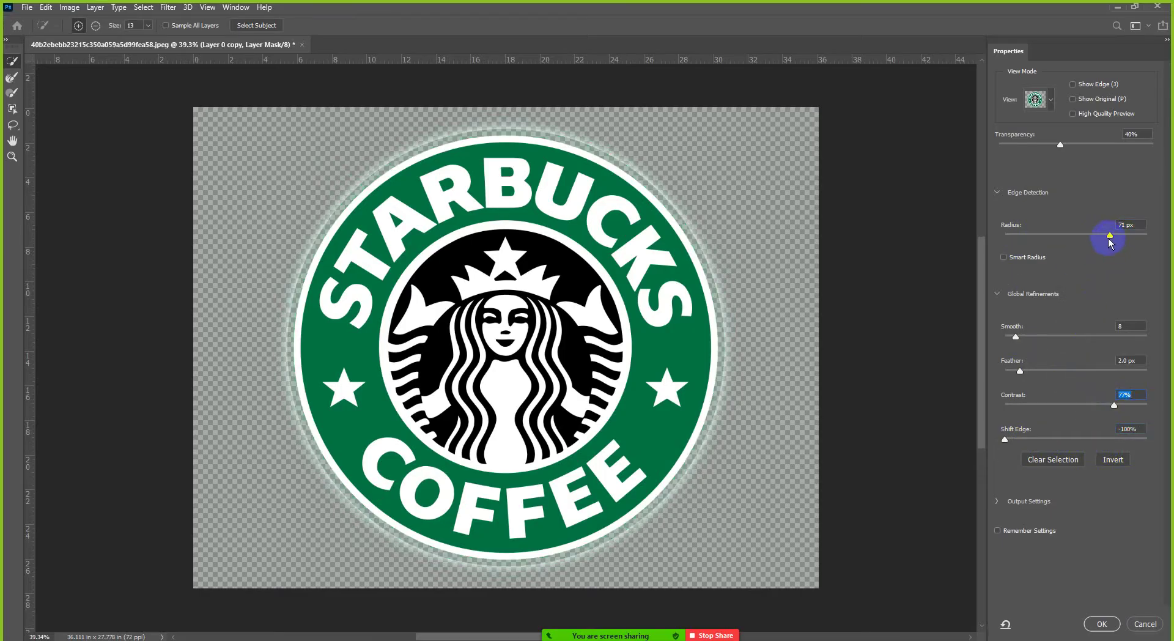
drag(1109, 237, 1103, 239)
drag(1113, 404, 1133, 406)
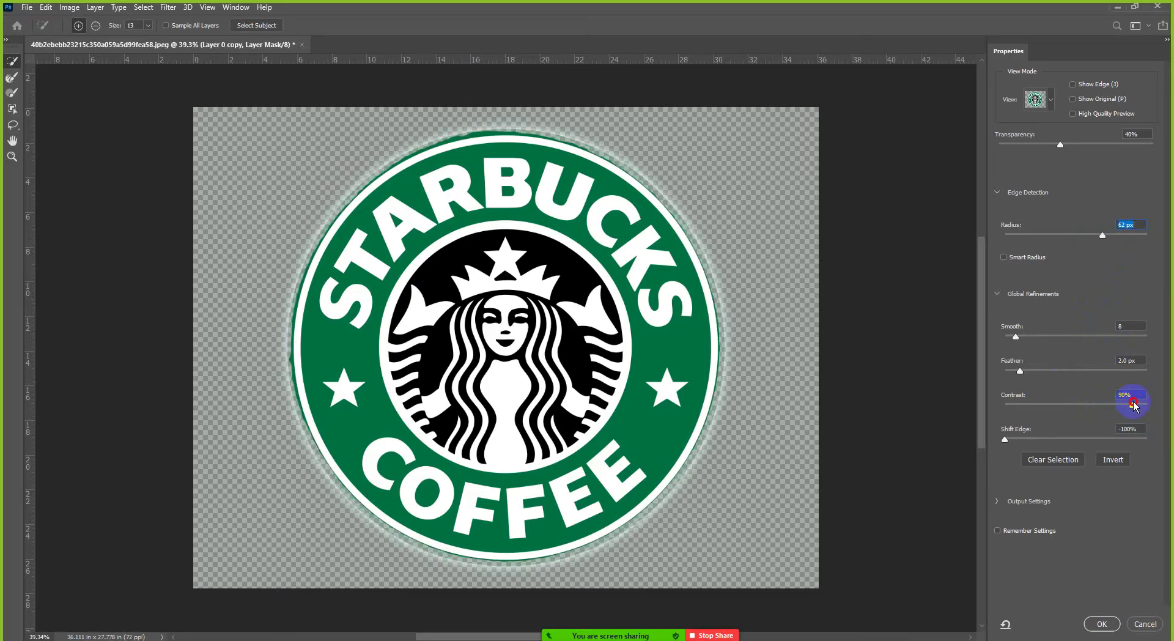
drag(1131, 405, 1124, 408)
drag(1102, 235, 1096, 236)
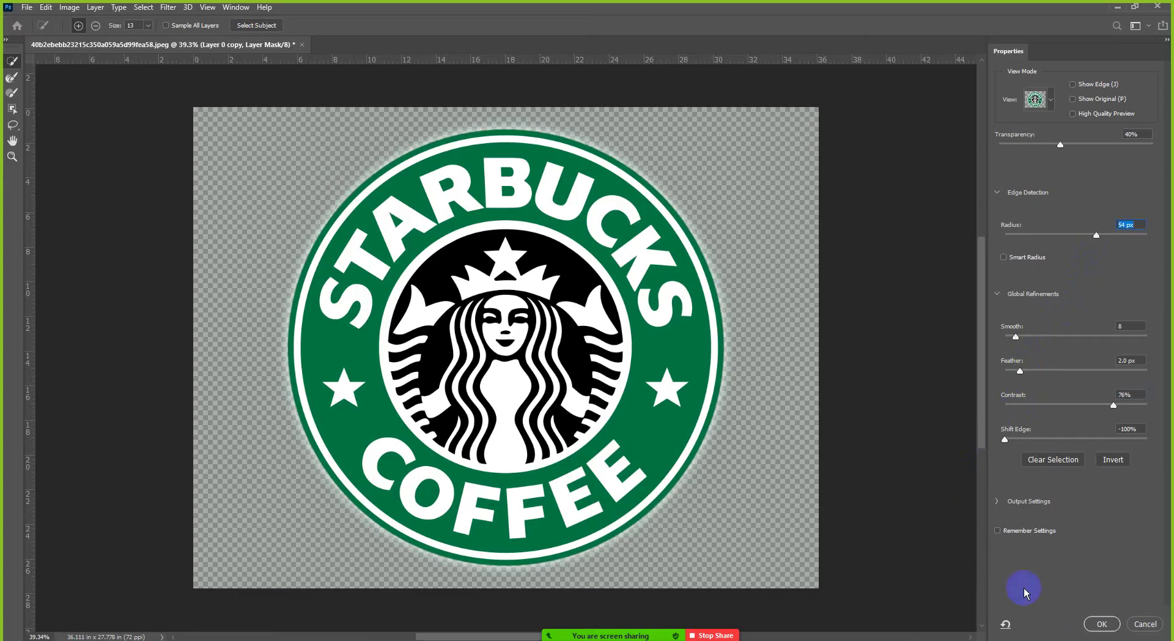
Apply the mask refinement and compare the cut-out logo with the original by toggling the visibility of Layer 0 copy and Layer 0
key(Return)
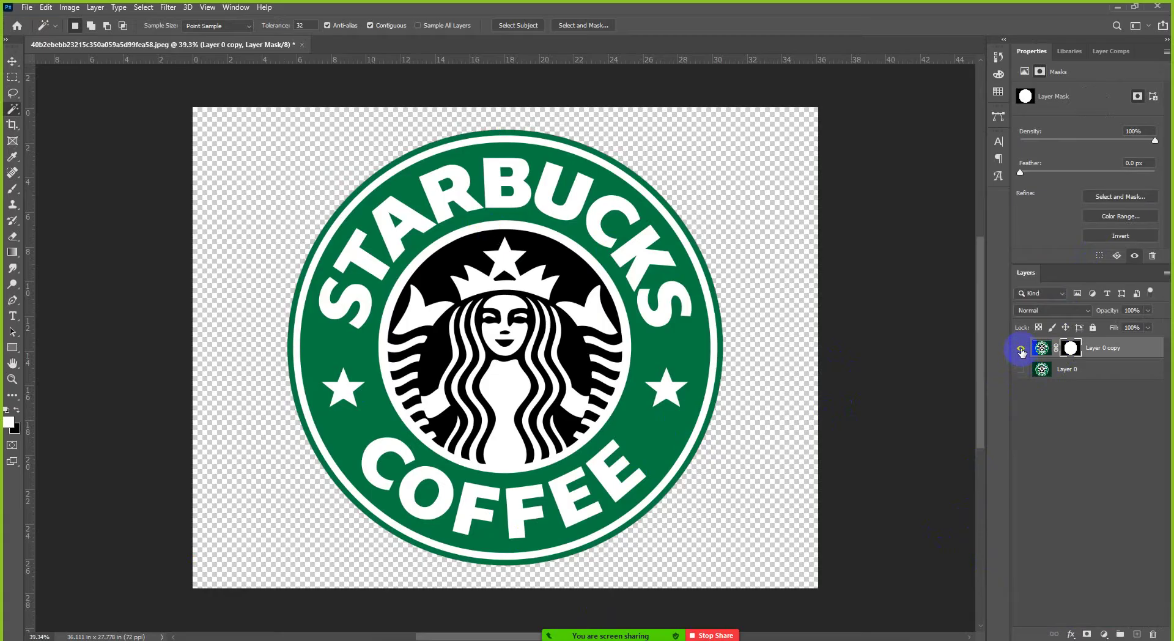
click(1021, 369)
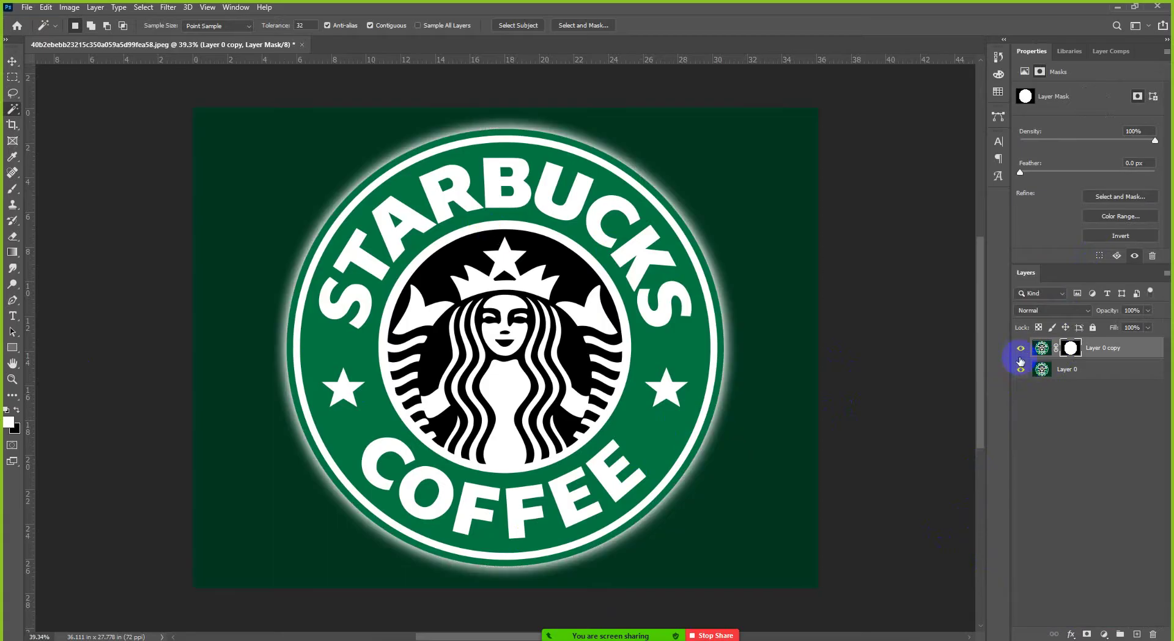
click(1020, 349)
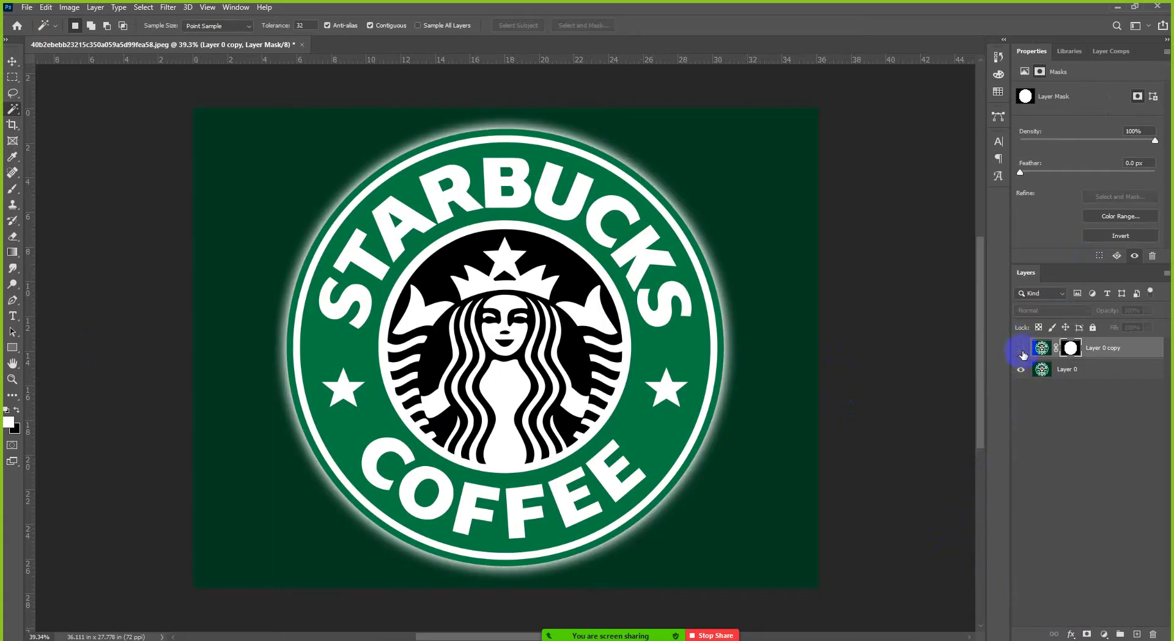
click(1020, 370)
click(1020, 348)
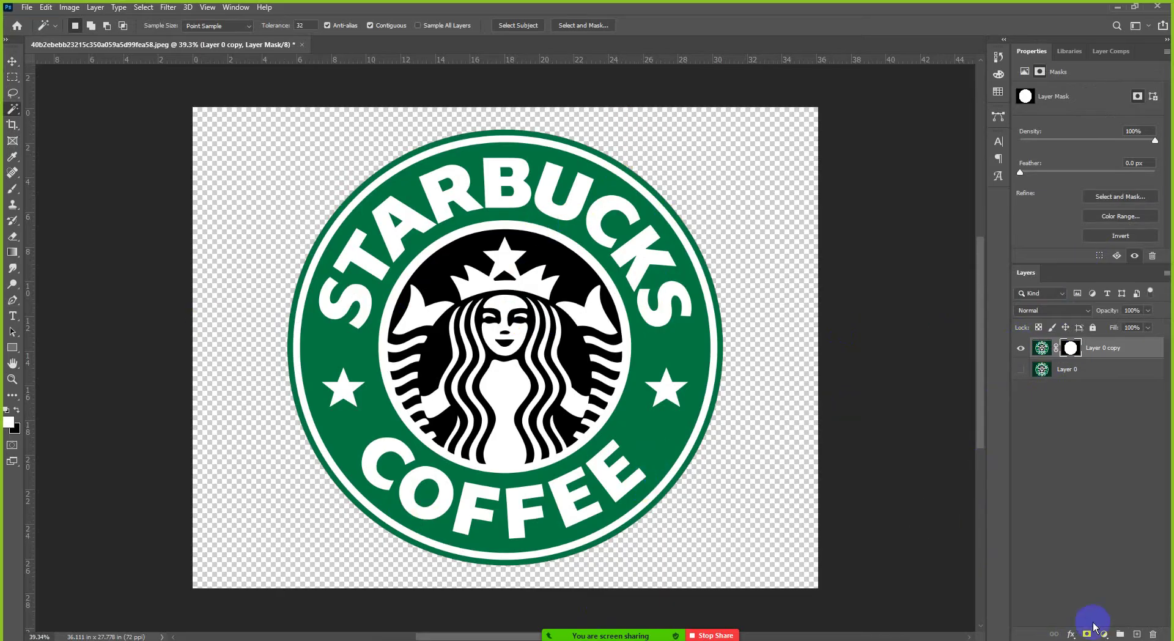
Add a new layer filled with red beneath the logo layers and check the cut-out's edge against it
click(1136, 634)
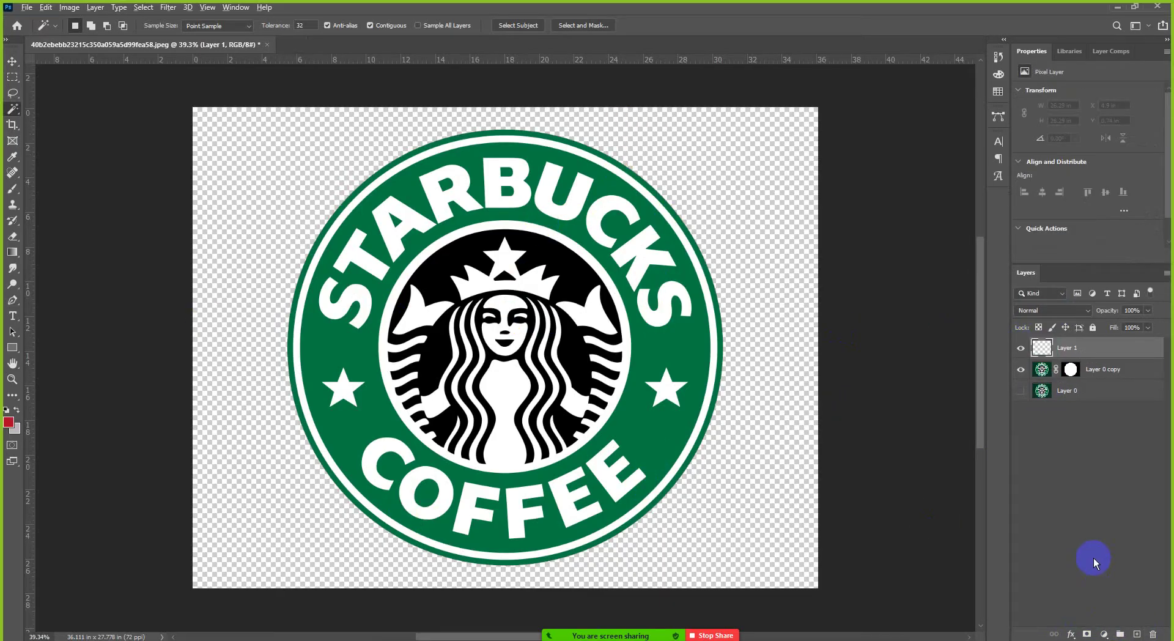
key(alt+BackSpace)
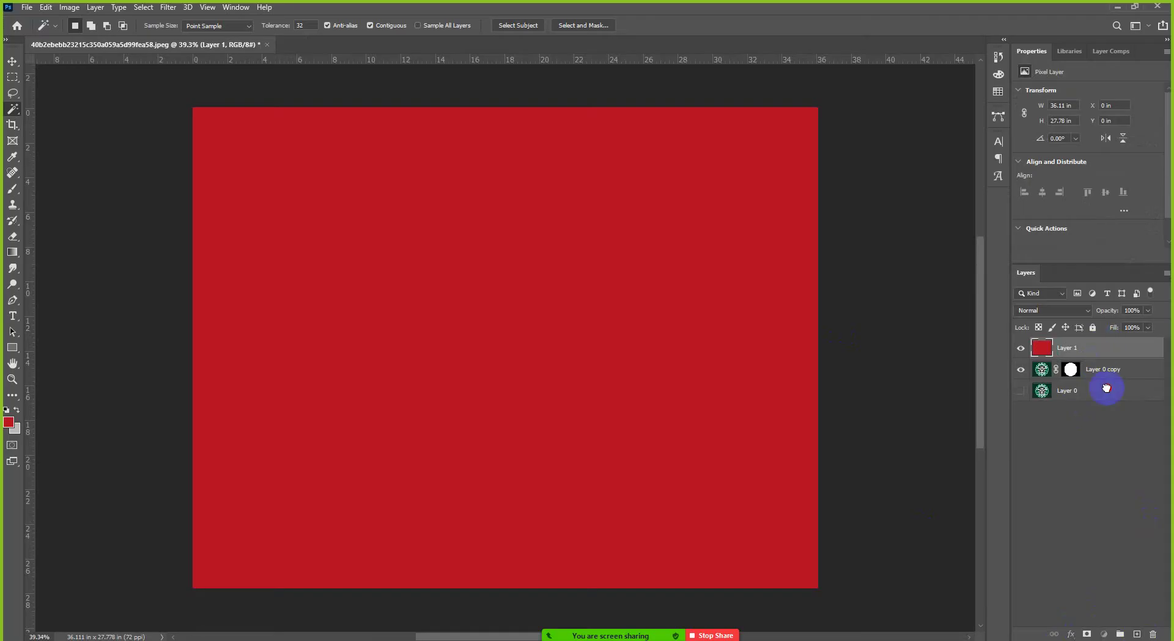
drag(1106, 387, 1107, 398)
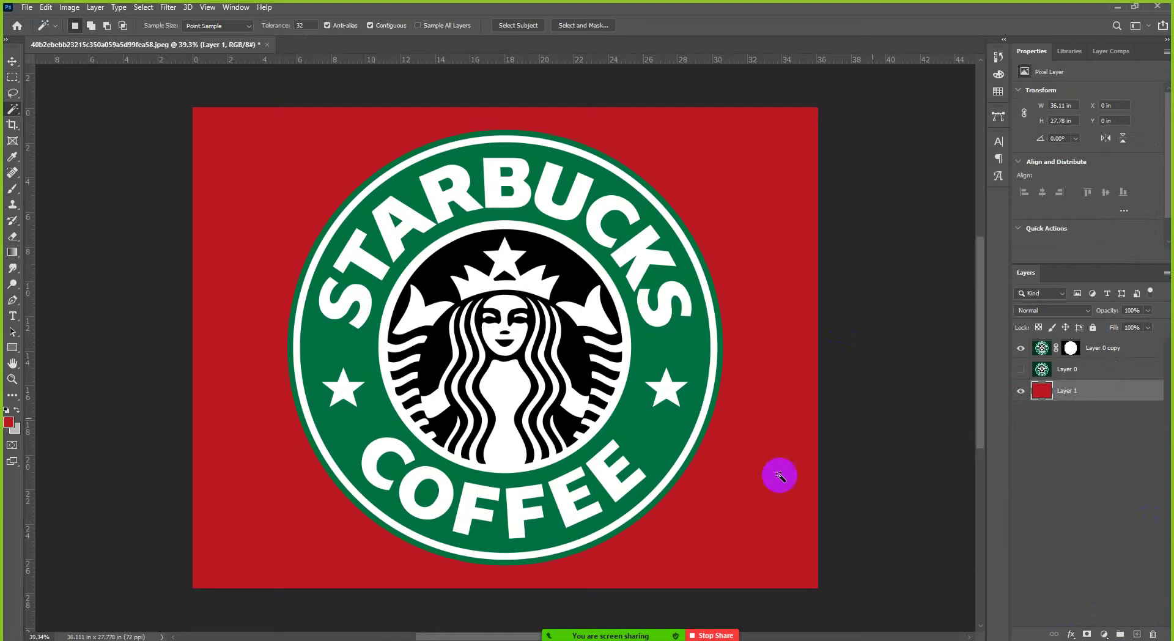
scroll(710, 444, up, 5)
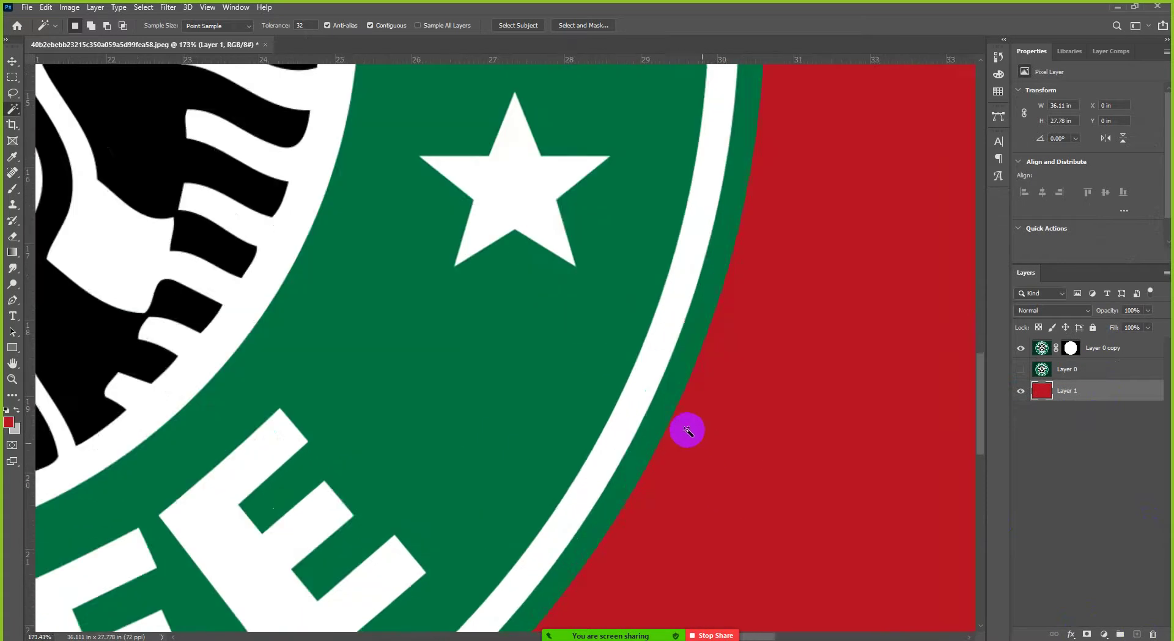
scroll(694, 403, down, 5)
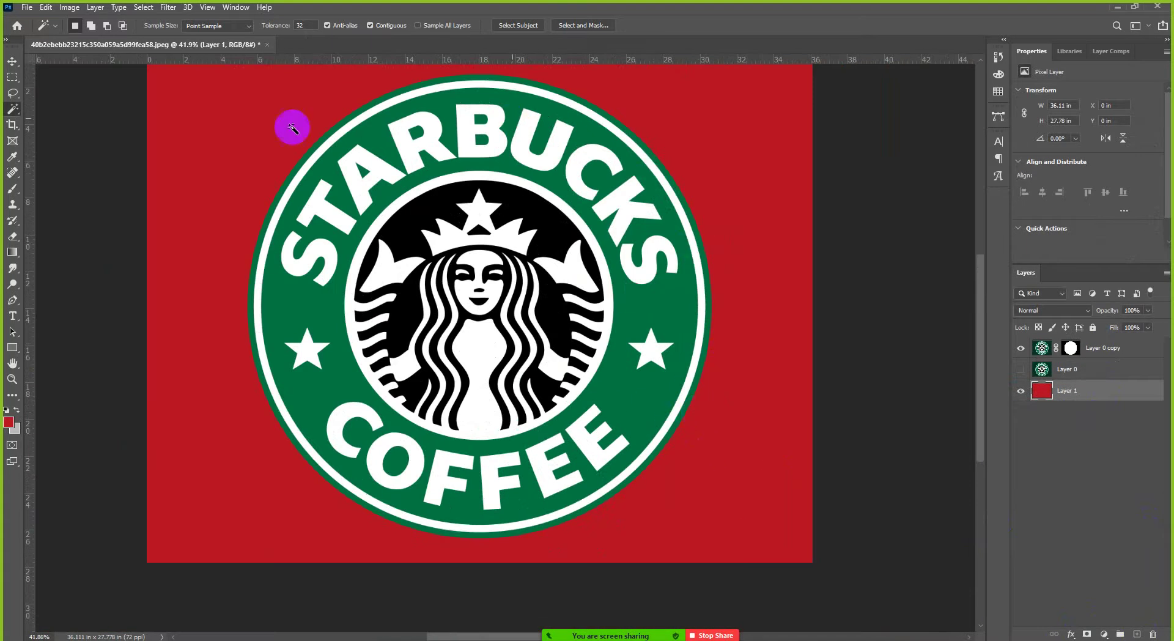
click(13, 61)
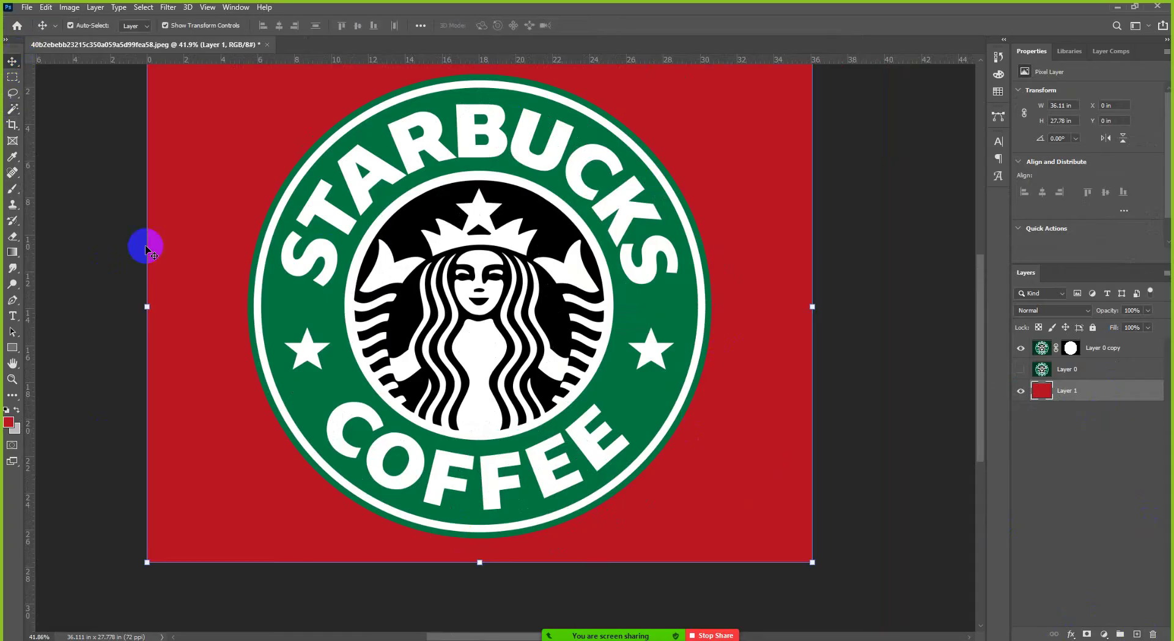
Open the meeting's participants list, resize it taller and narrower, and place it beside the logo
click(591, 624)
mouse_move(600, 379)
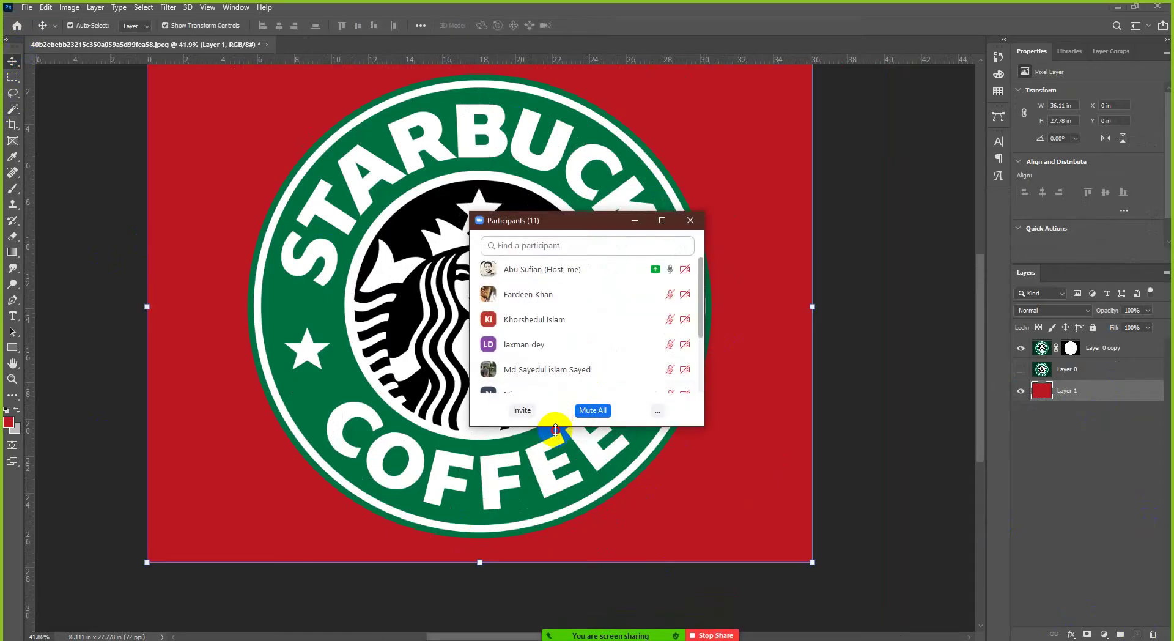
drag(556, 426, 538, 570)
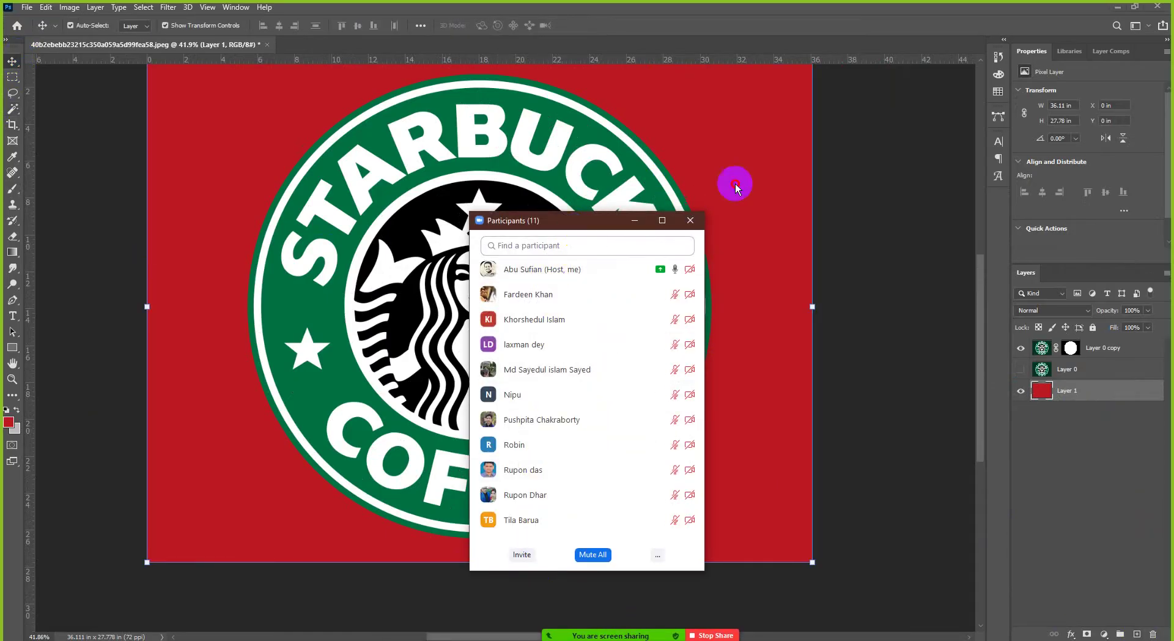
drag(592, 219, 864, 158)
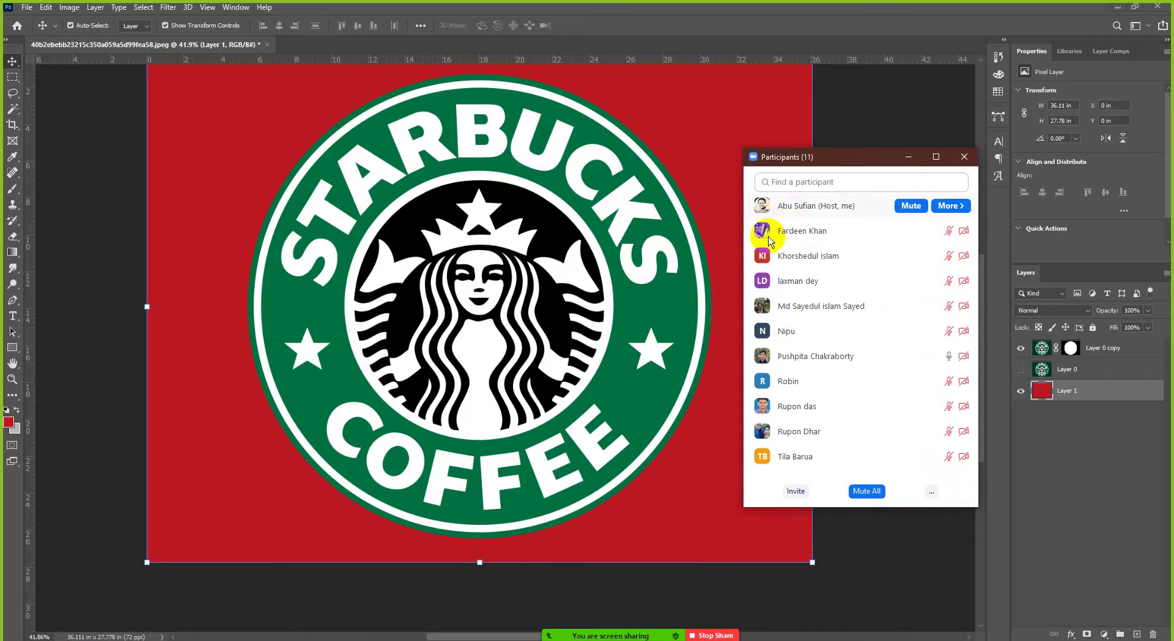
drag(741, 254, 799, 248)
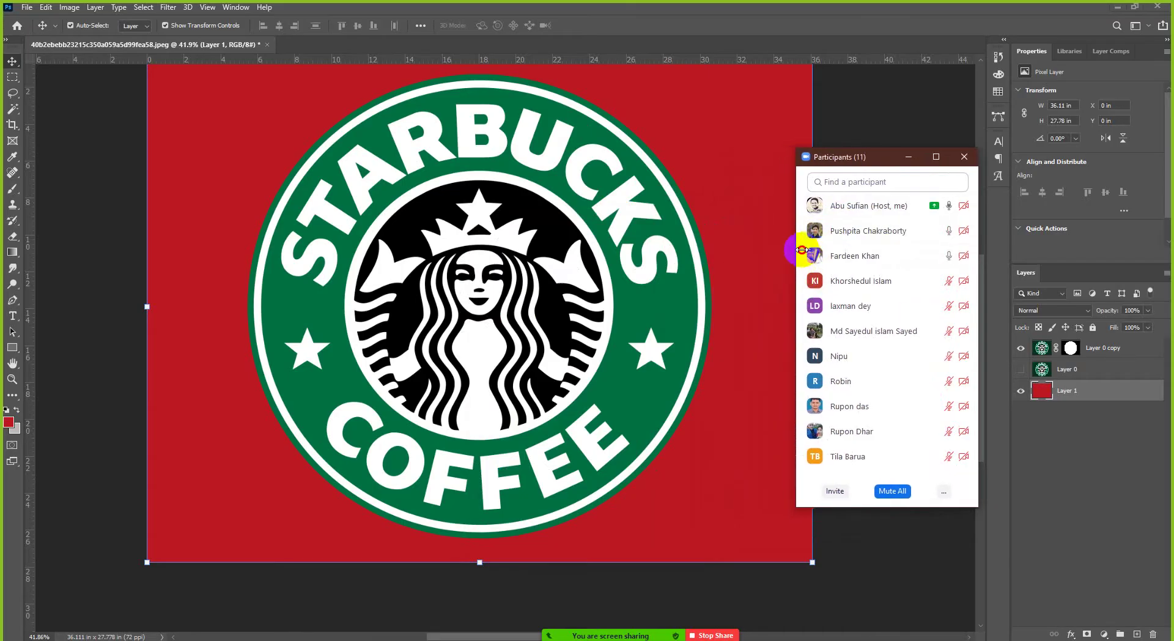
drag(882, 157, 895, 158)
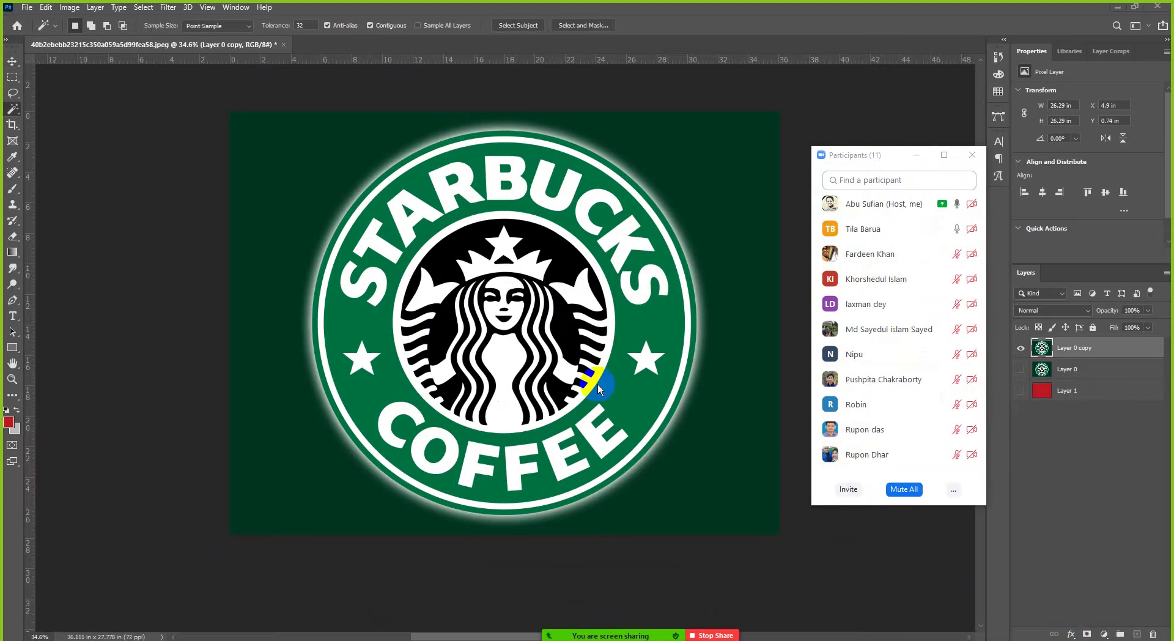
Mask Layer 0 copy to a Magic Wand selection of the logo with its glow, and show the red layer behind it
click(560, 357)
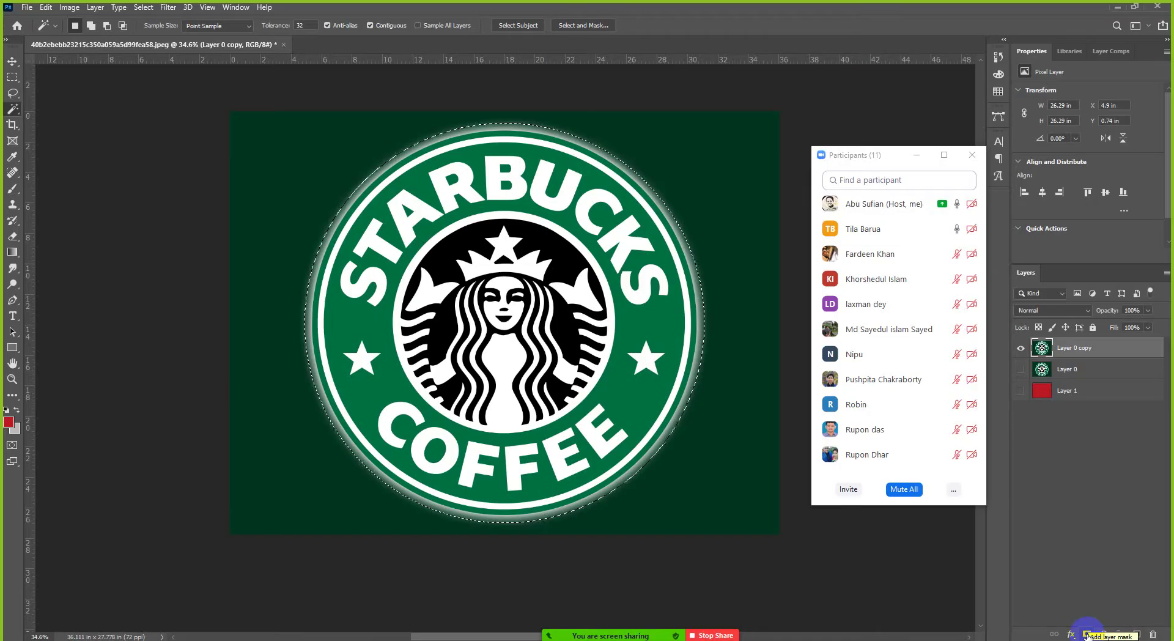
click(1086, 636)
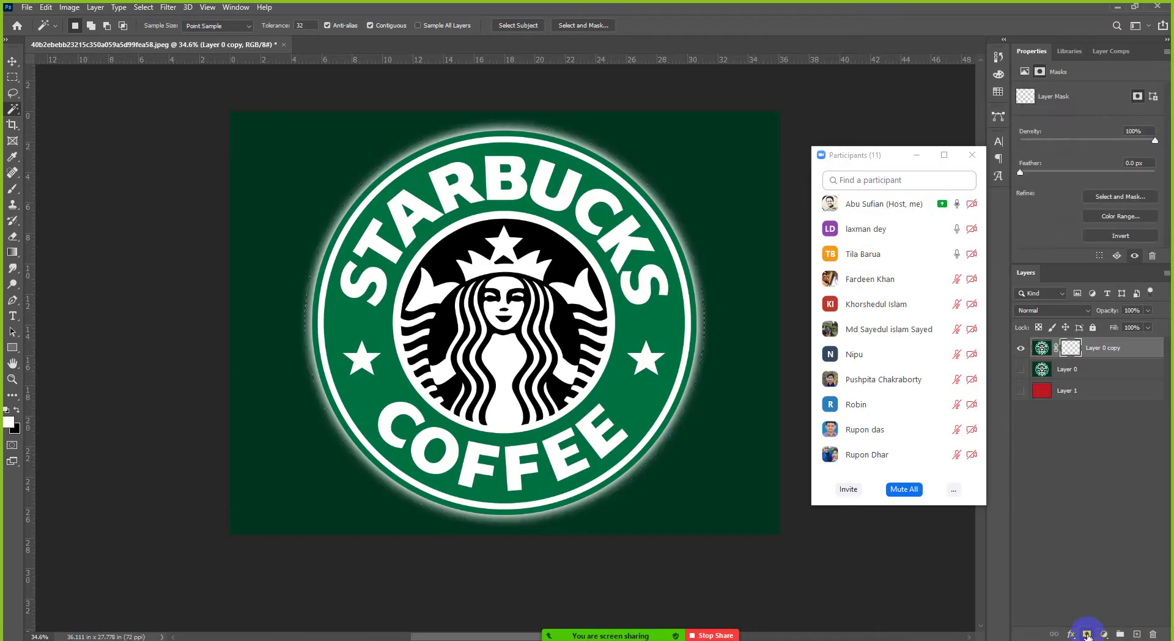
click(1046, 390)
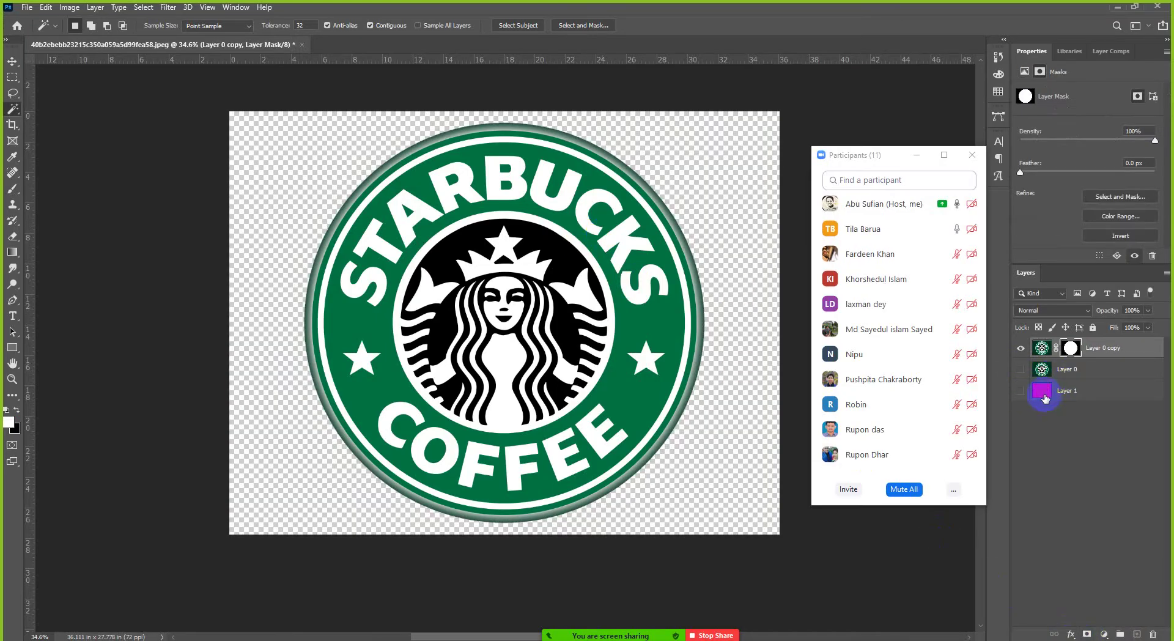
click(1020, 392)
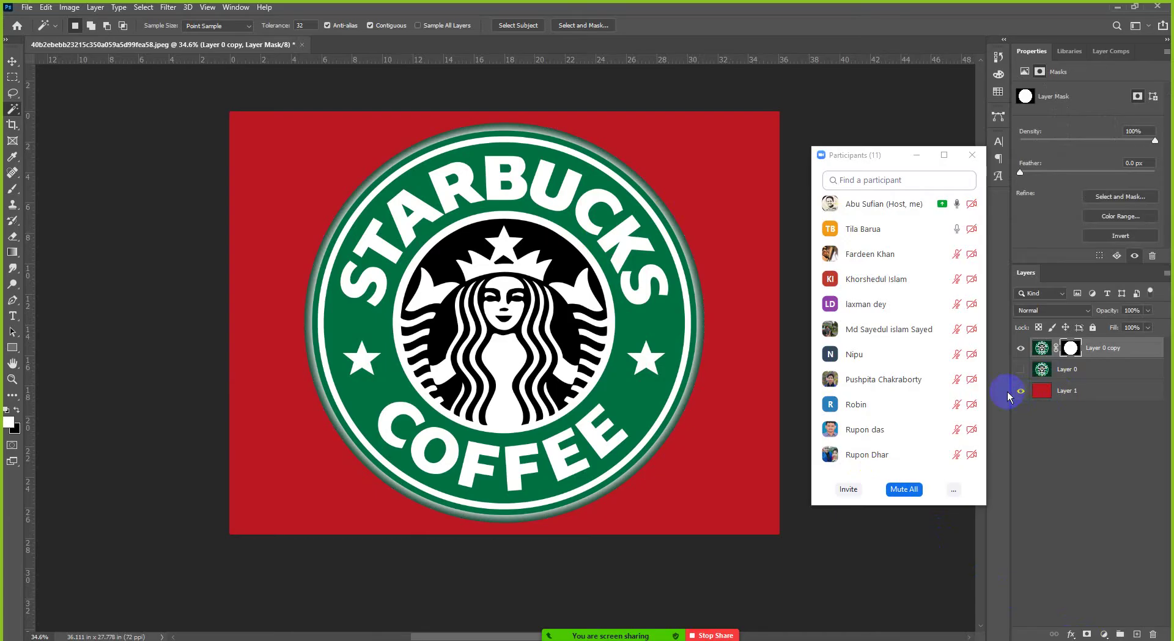
scroll(643, 202, up, 2)
scroll(643, 199, up, 4)
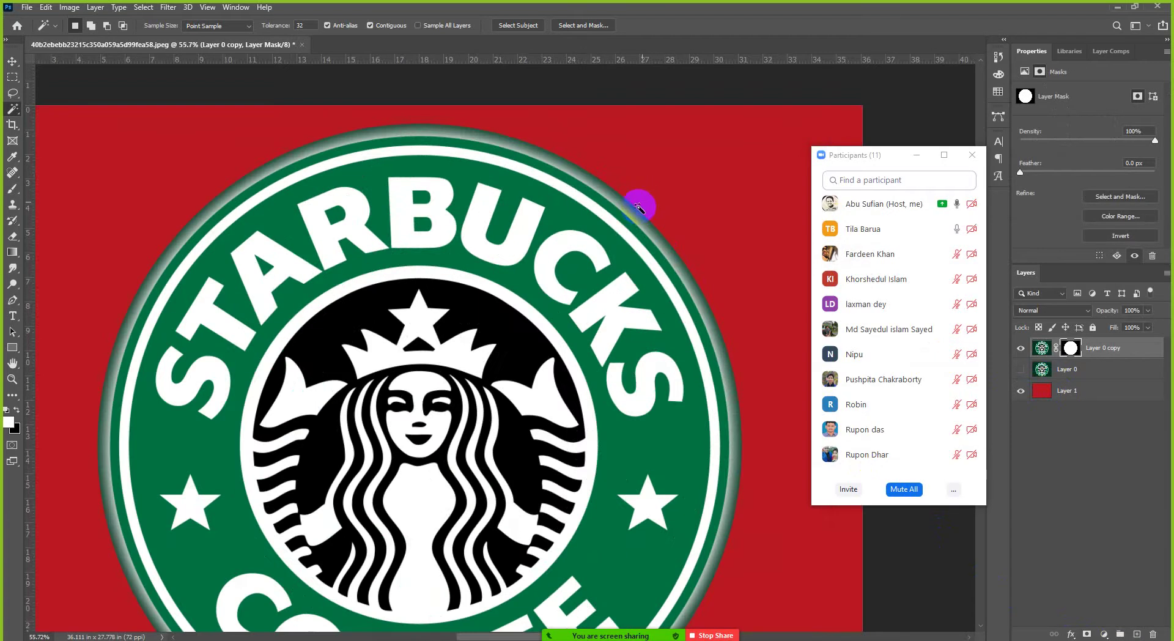
scroll(642, 249, down, 4)
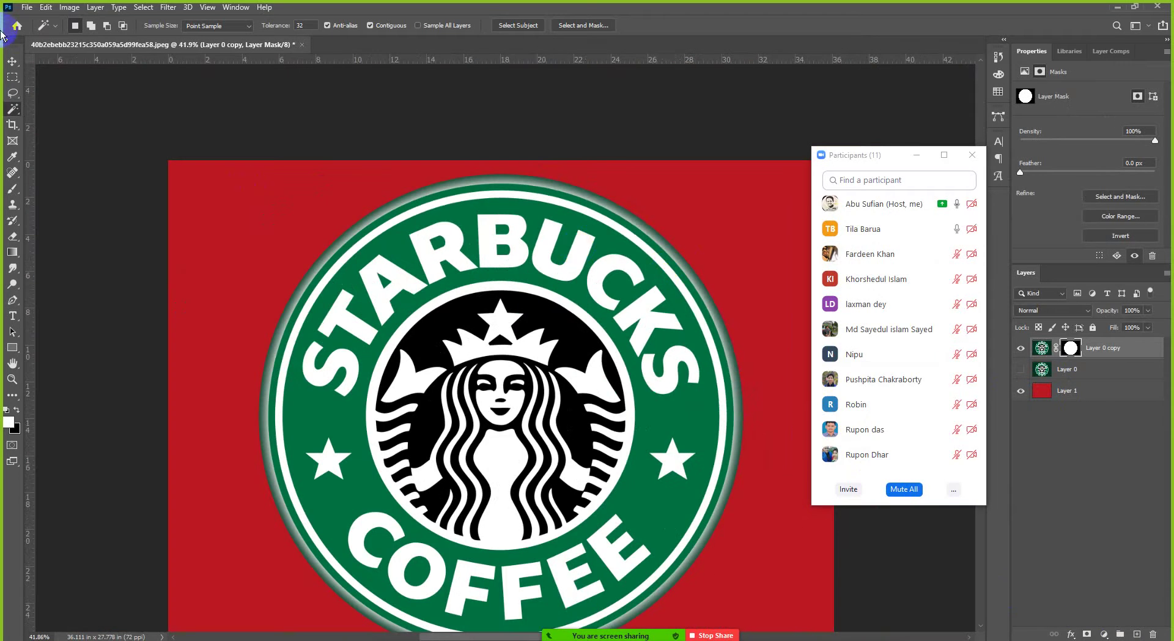
click(12, 62)
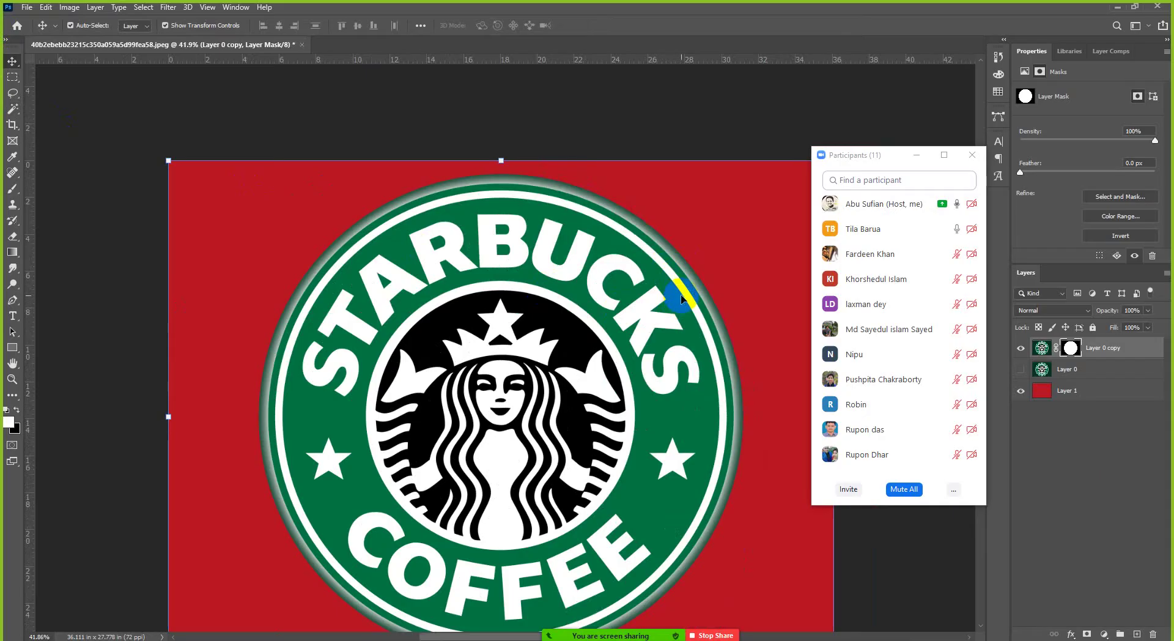
scroll(524, 232, down, 1)
scroll(615, 281, up, 1)
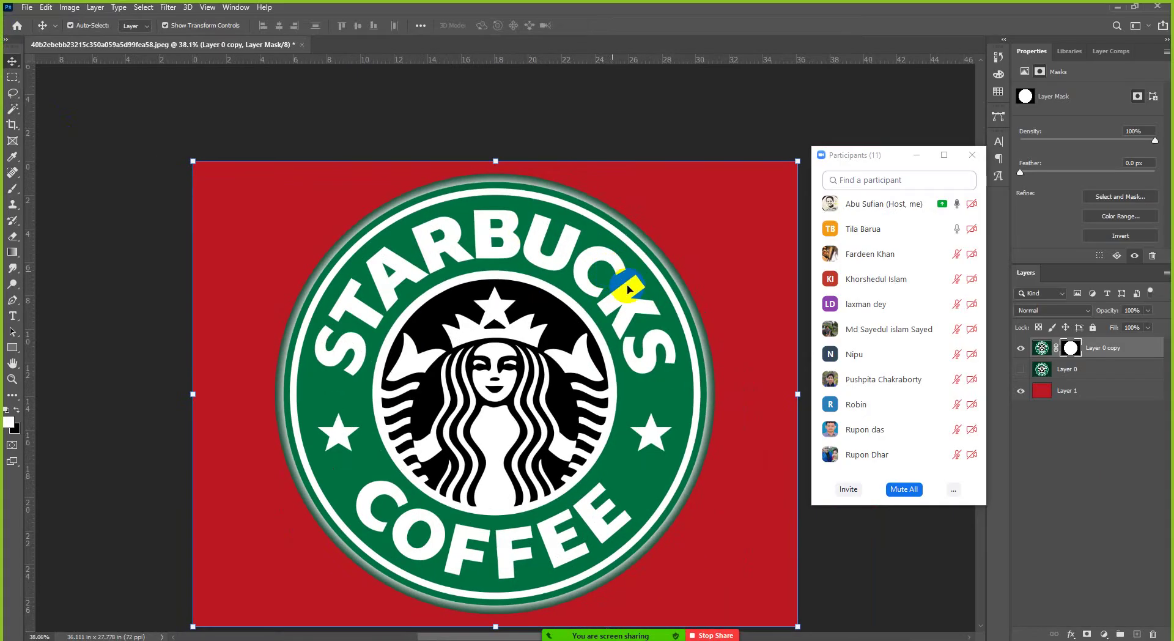
Open Layer 0 copy's layer mask in Select and Mask, and minimize the participants list
click(1071, 350)
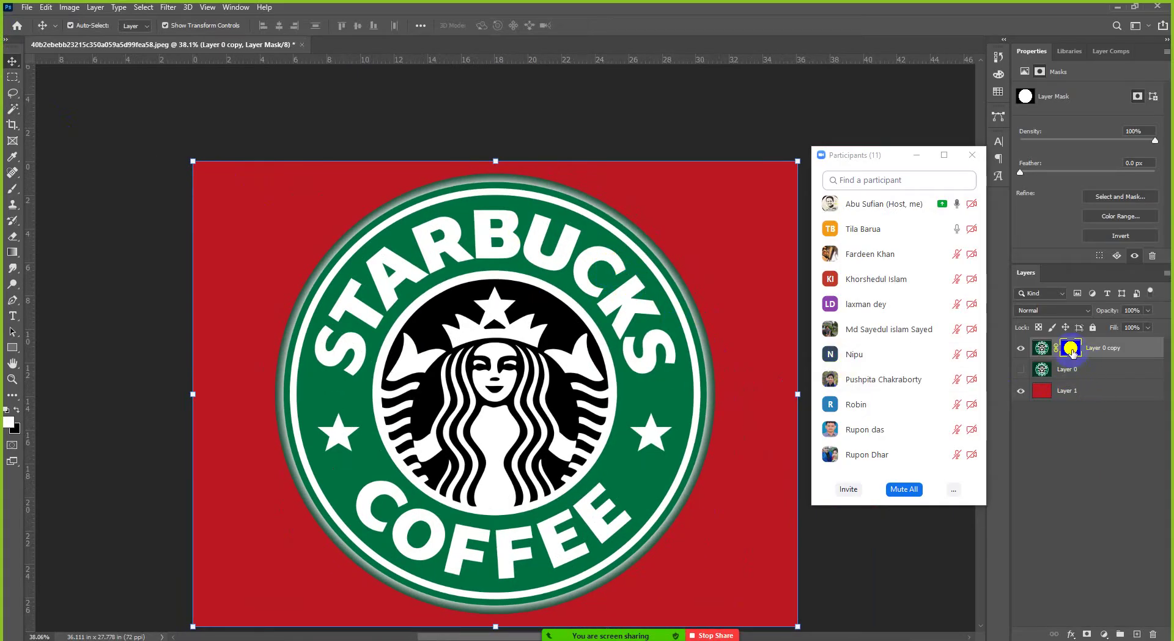
click(1041, 351)
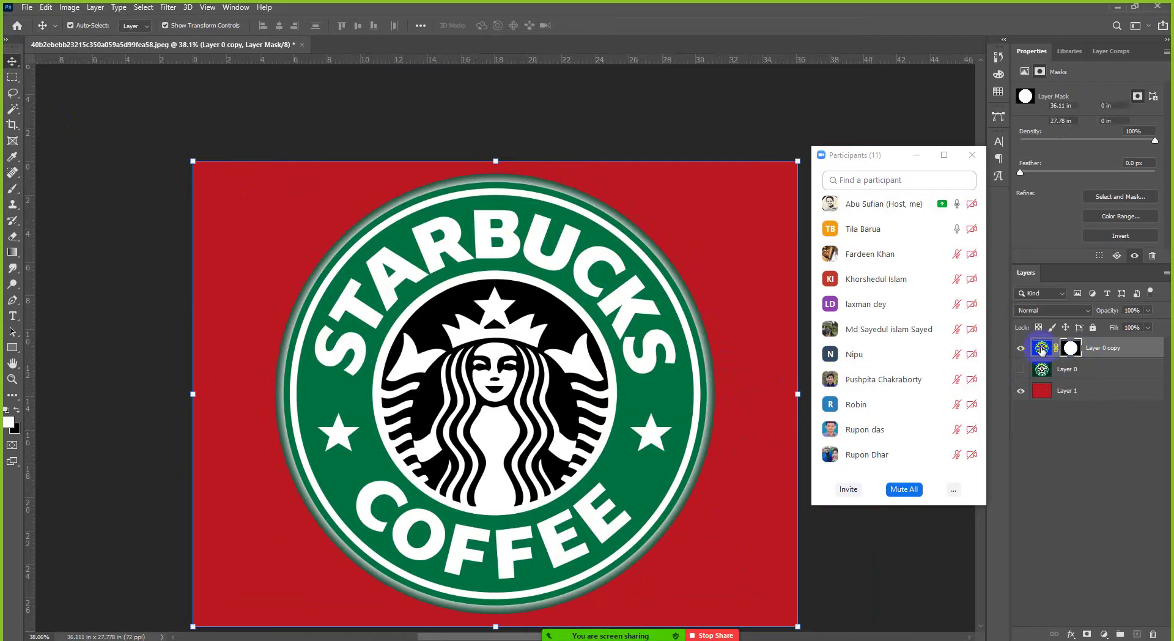
click(1070, 347)
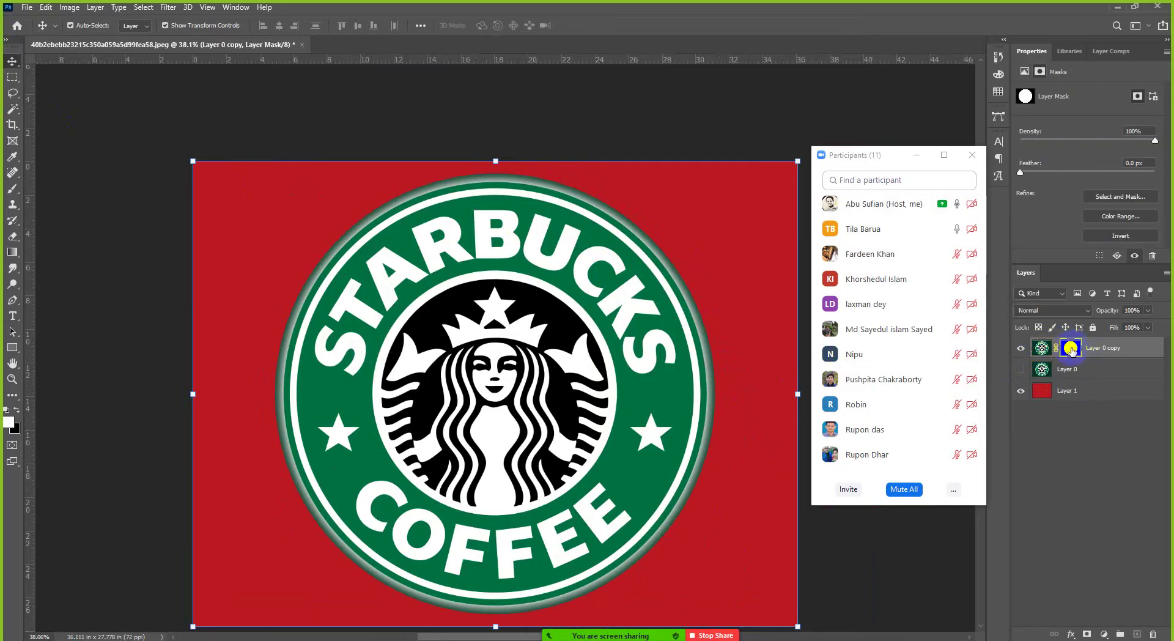
click(1041, 348)
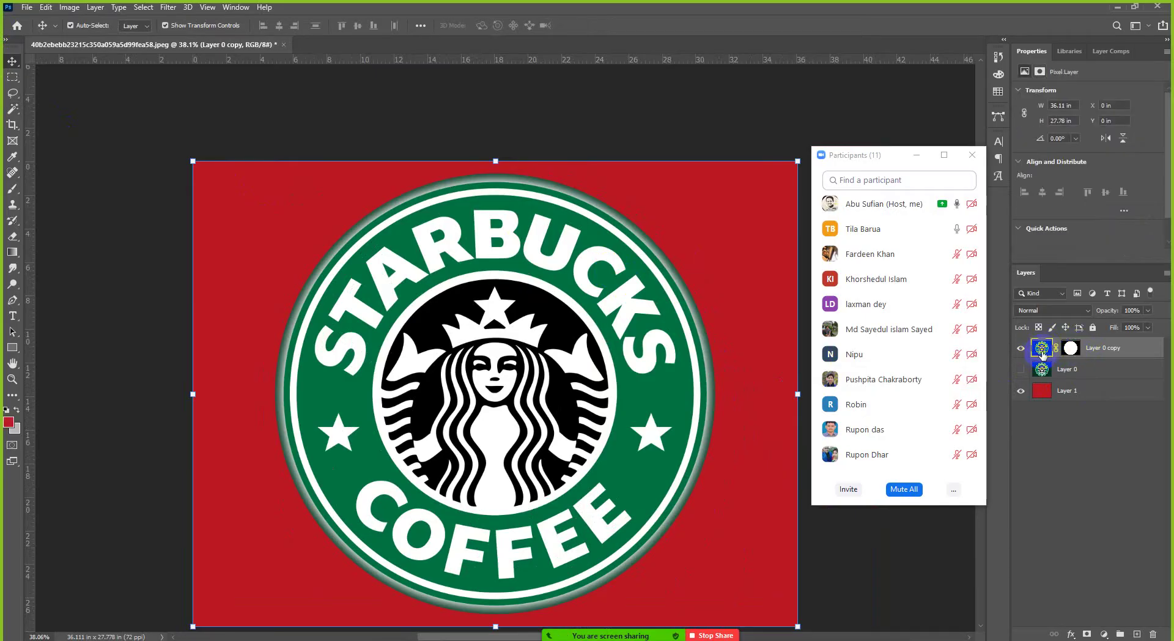
click(1071, 348)
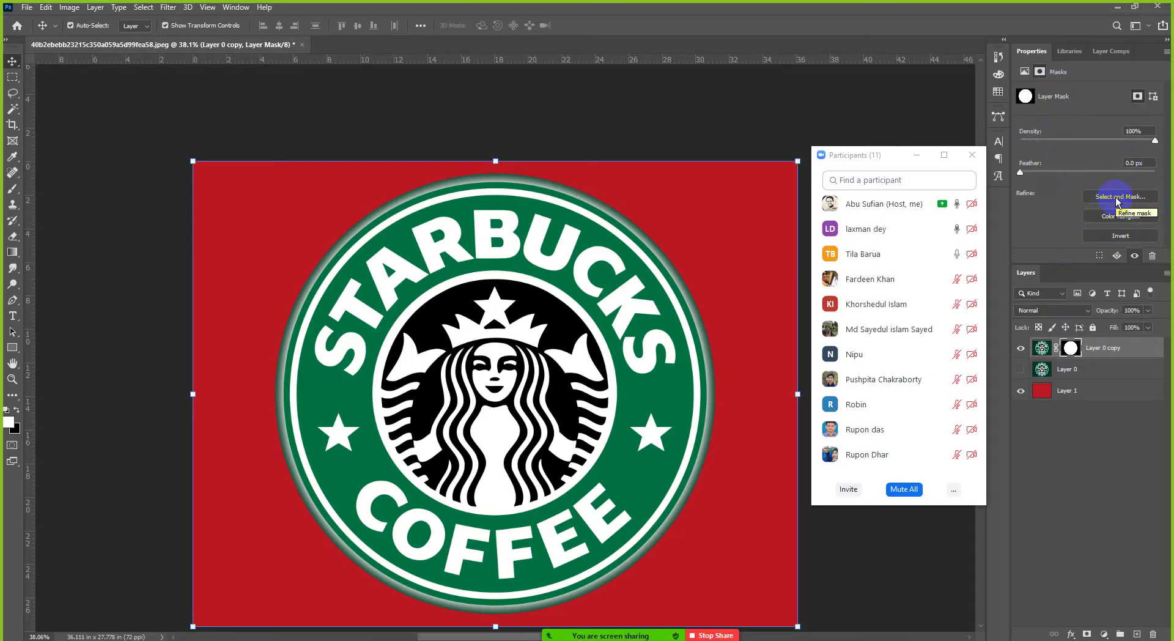
click(1115, 197)
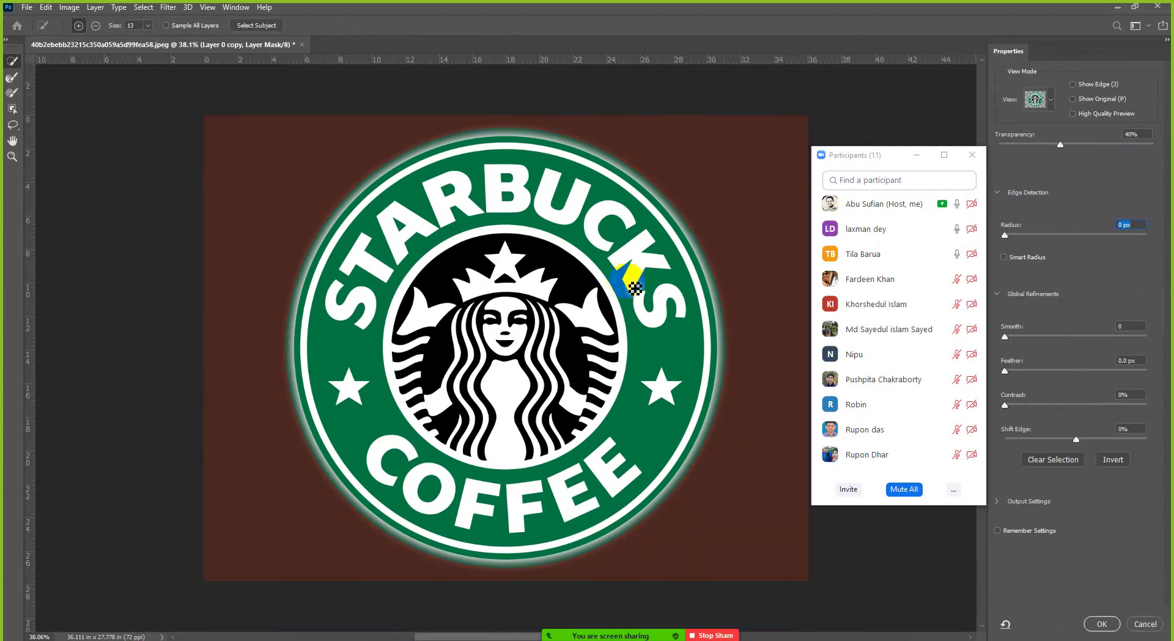
click(911, 154)
scroll(666, 385, up, 1)
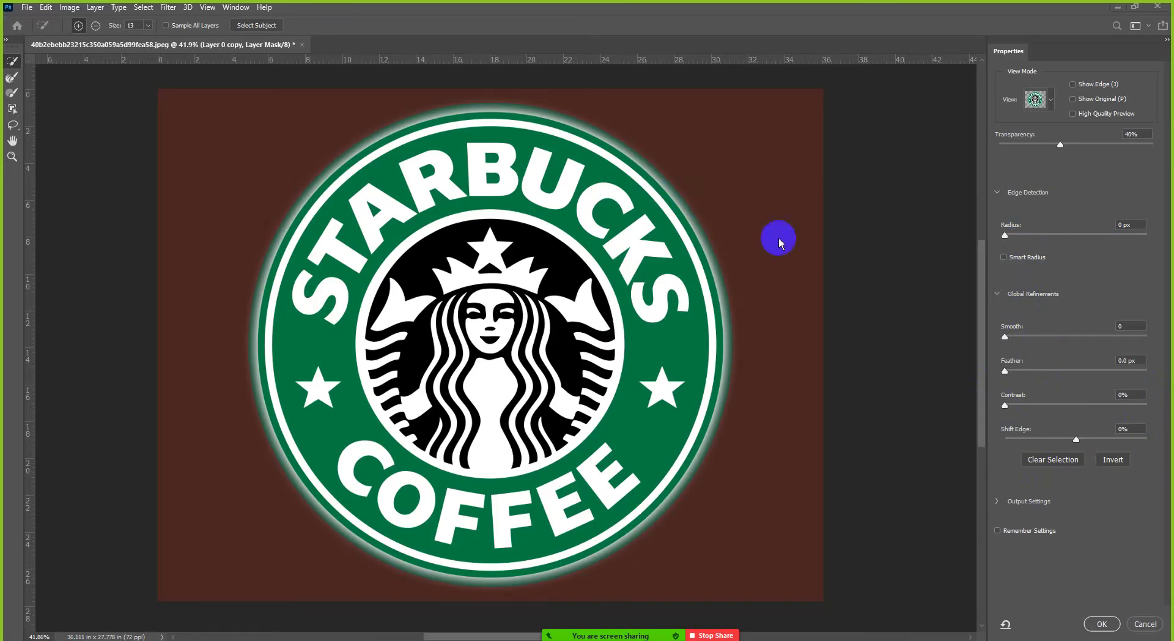
Increase the mask's edge detection radius in stages through 4 px and 8 px to 48 px
click(1016, 236)
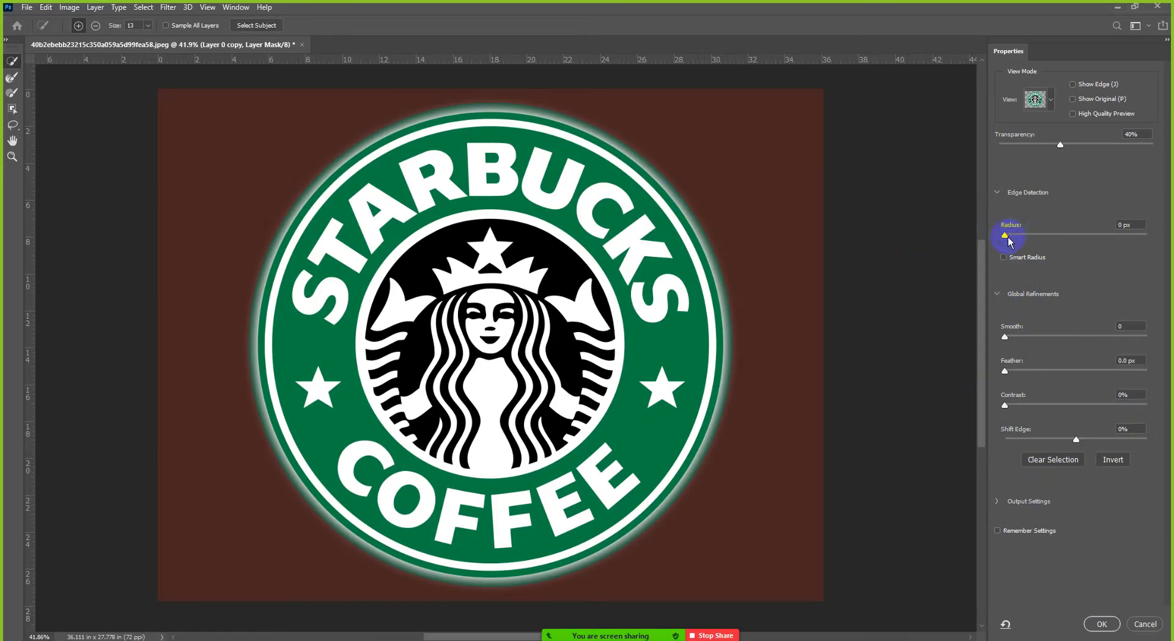
drag(1009, 239, 1032, 242)
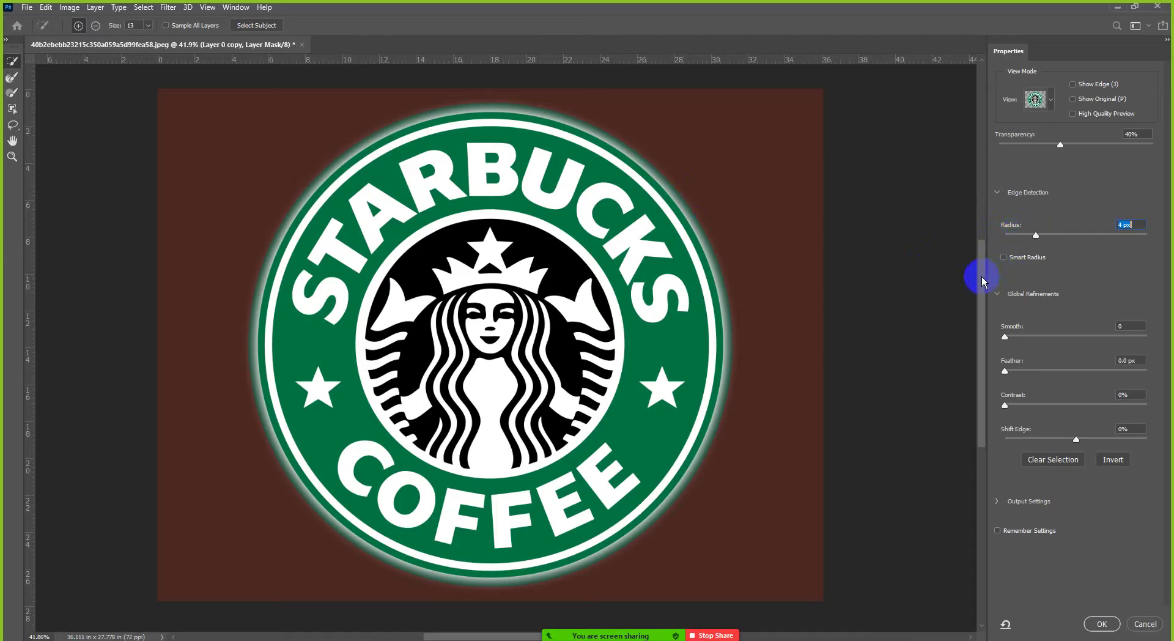
drag(1034, 237, 1056, 237)
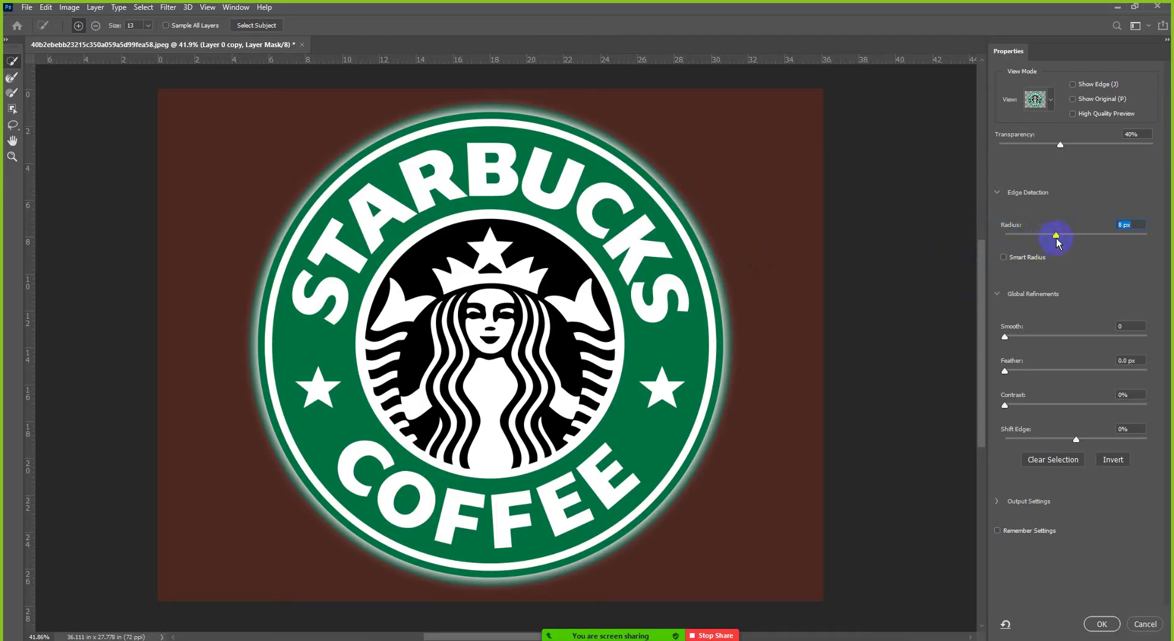
drag(1055, 236, 1095, 238)
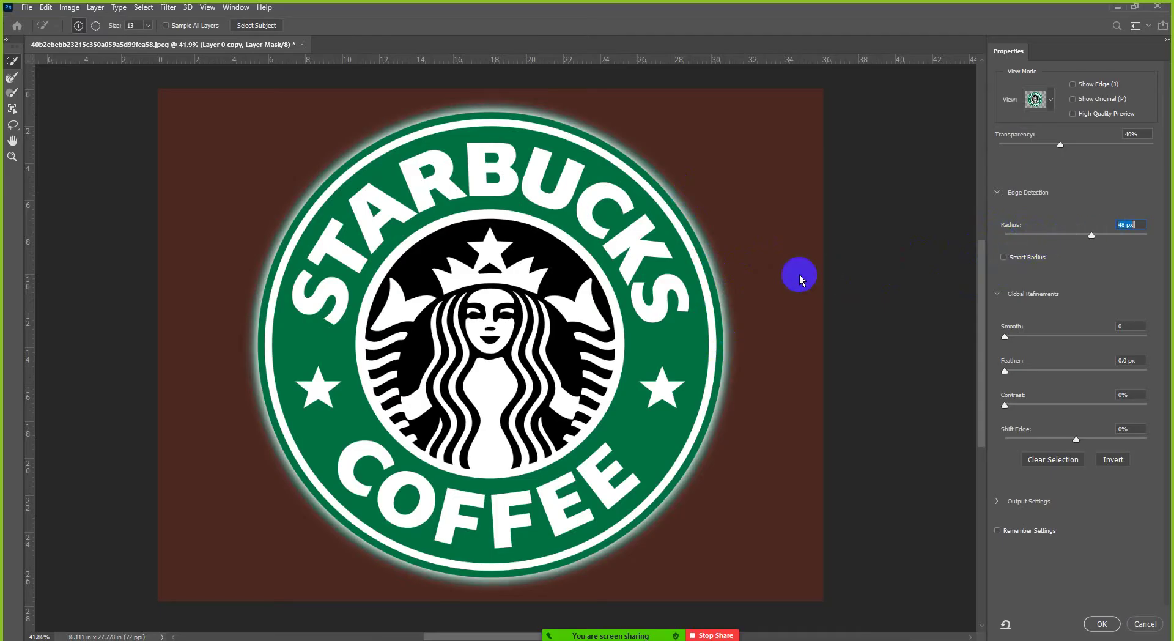
mouse_move(698, 364)
mouse_down()
mouse_move(635, 477)
mouse_move(611, 569)
mouse_move(666, 525)
mouse_move(735, 404)
mouse_move(730, 340)
mouse_move(694, 249)
mouse_move(669, 201)
mouse_move(594, 131)
mouse_move(477, 110)
mouse_move(427, 122)
mouse_move(359, 182)
mouse_move(324, 188)
mouse_move(266, 272)
mouse_move(256, 439)
mouse_move(277, 504)
mouse_up()
click(1009, 344)
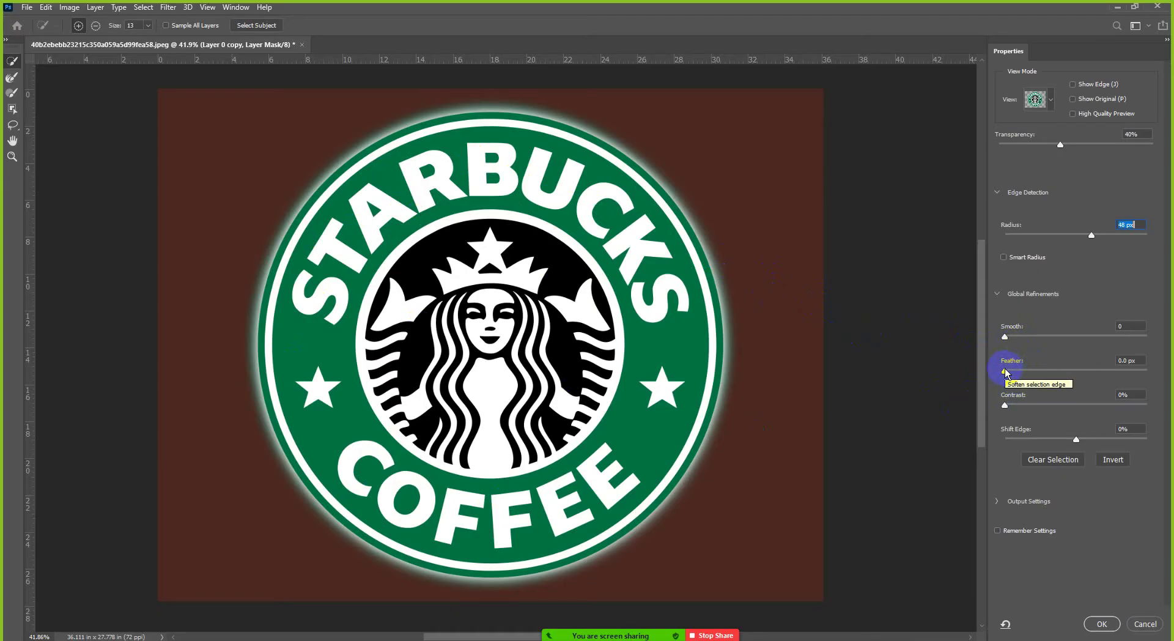
Test heavy feathering on the mask up to 190.3 px, and settle on a 1.0 px feather with a 70 px radius
drag(1088, 236, 985, 238)
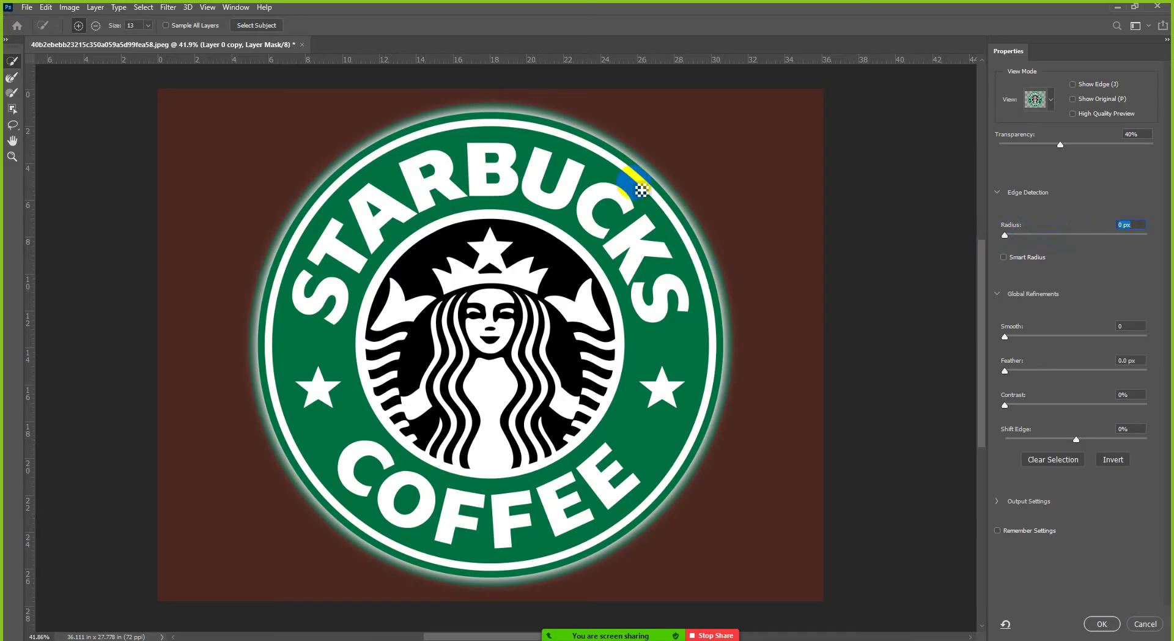
drag(1005, 371, 1118, 372)
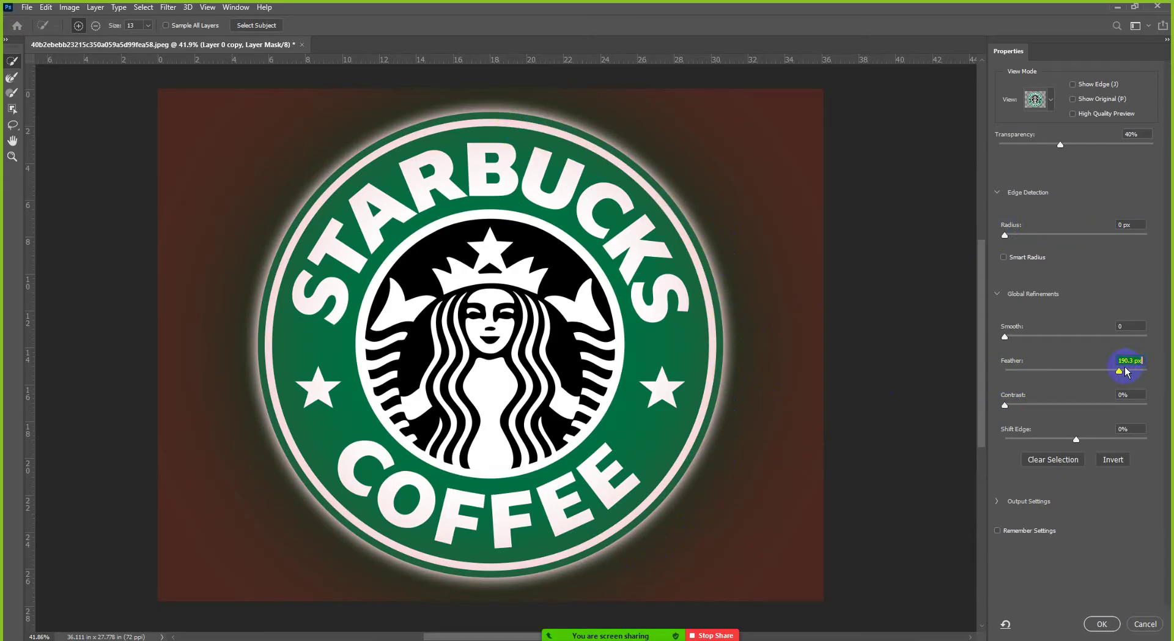
drag(1130, 361, 1120, 358)
drag(1118, 371, 1012, 376)
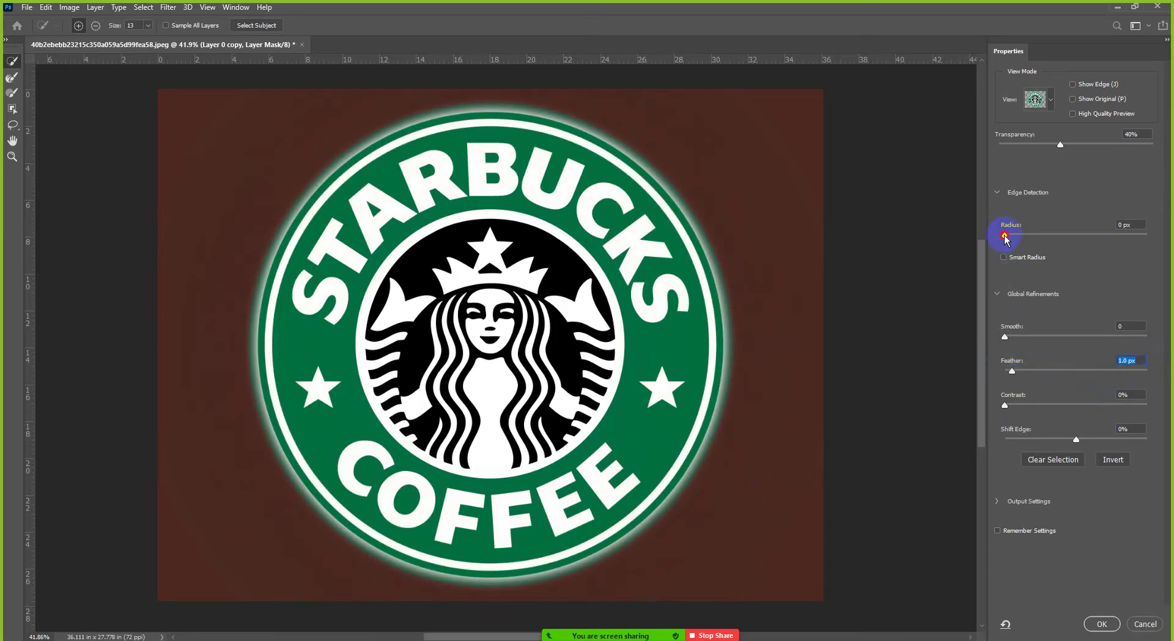
drag(1005, 236, 1111, 238)
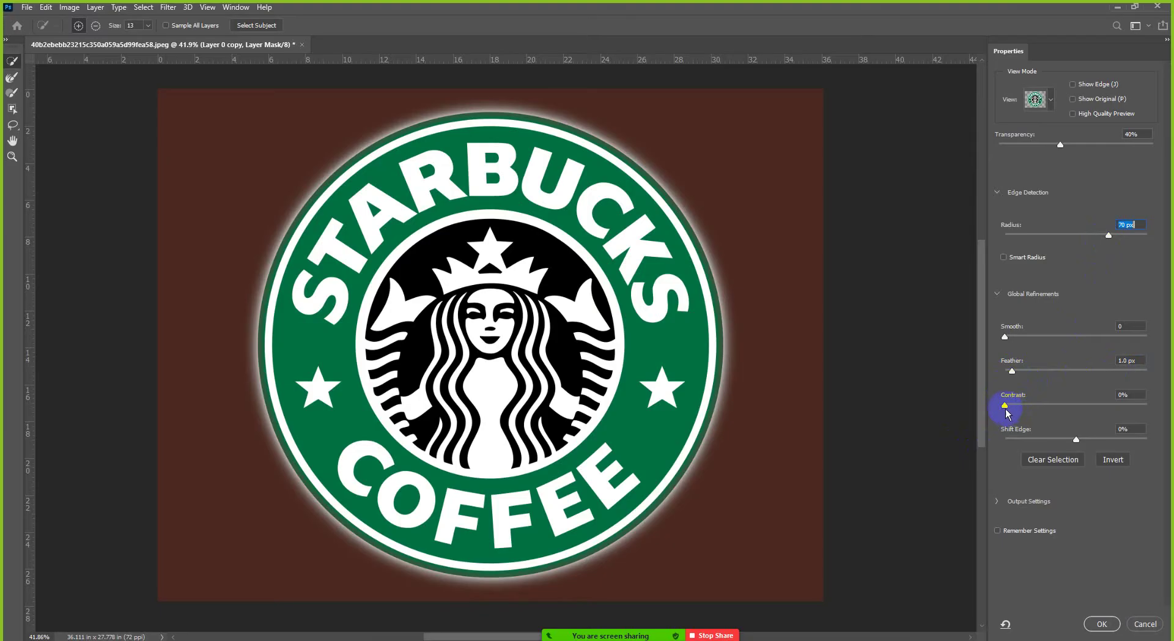
Try a mask contrast of 64% on the logo's glow, and return the contrast to 0%
drag(1005, 404, 1112, 413)
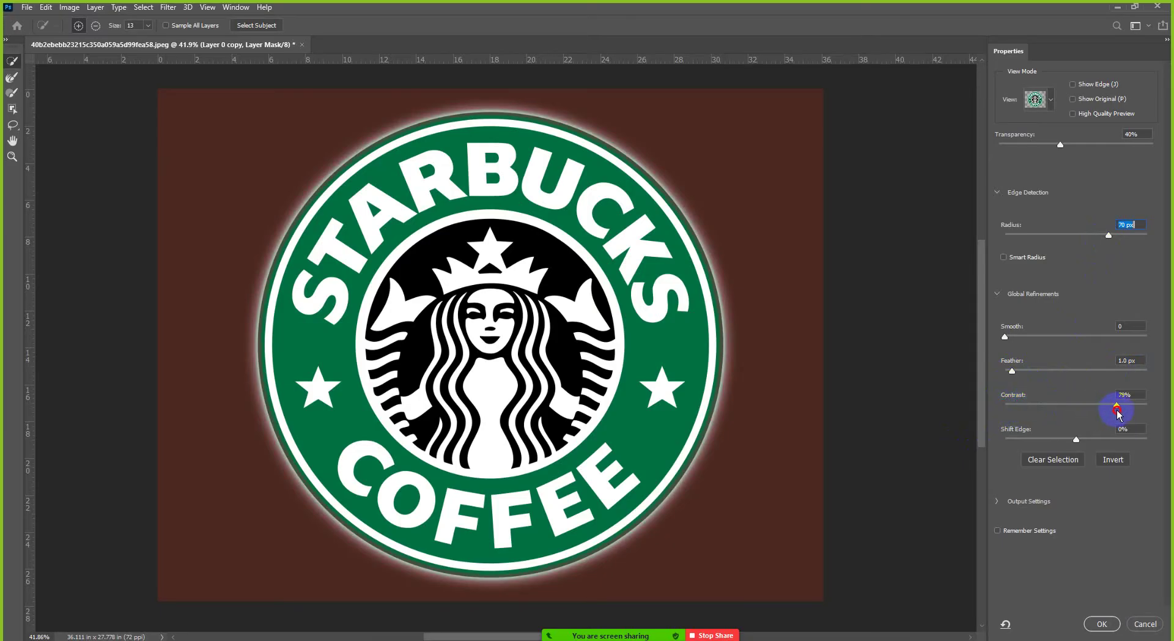
mouse_move(1110, 415)
mouse_down()
mouse_move(1003, 408)
mouse_move(1095, 412)
mouse_up()
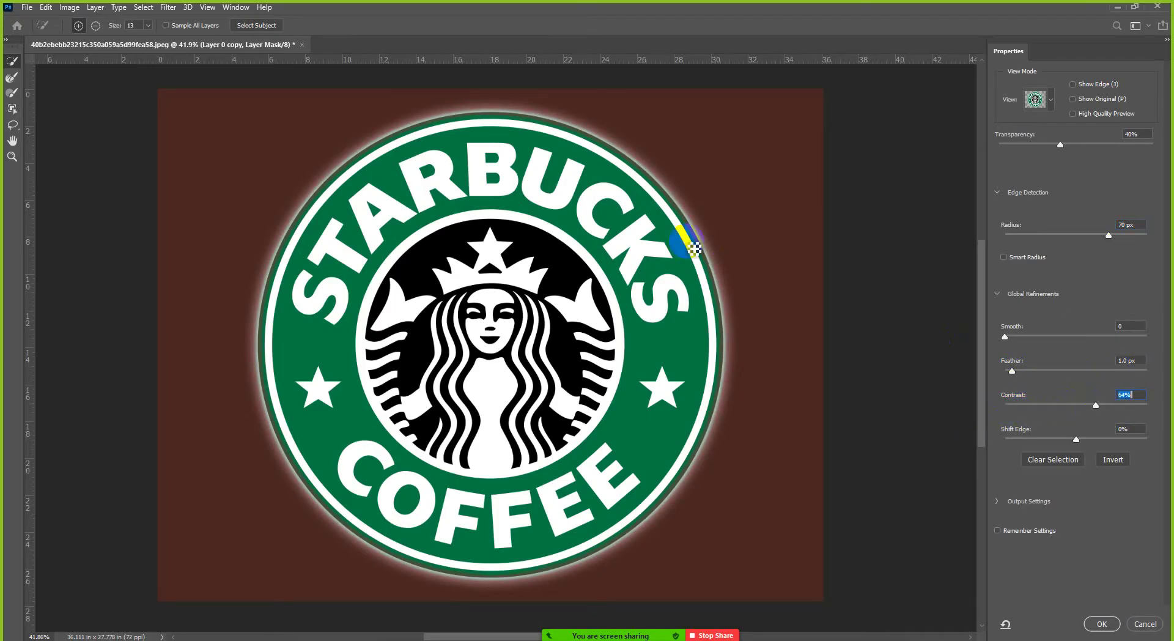
mouse_move(686, 236)
mouse_down()
mouse_move(676, 193)
mouse_move(701, 223)
mouse_move(746, 371)
mouse_move(695, 489)
mouse_move(583, 577)
mouse_move(677, 522)
mouse_move(721, 462)
mouse_move(726, 311)
mouse_move(696, 232)
mouse_move(644, 172)
mouse_move(551, 126)
mouse_move(376, 141)
mouse_move(284, 291)
mouse_move(263, 393)
mouse_move(306, 514)
mouse_move(359, 558)
mouse_move(553, 567)
mouse_move(655, 556)
mouse_move(710, 494)
mouse_move(715, 458)
mouse_up()
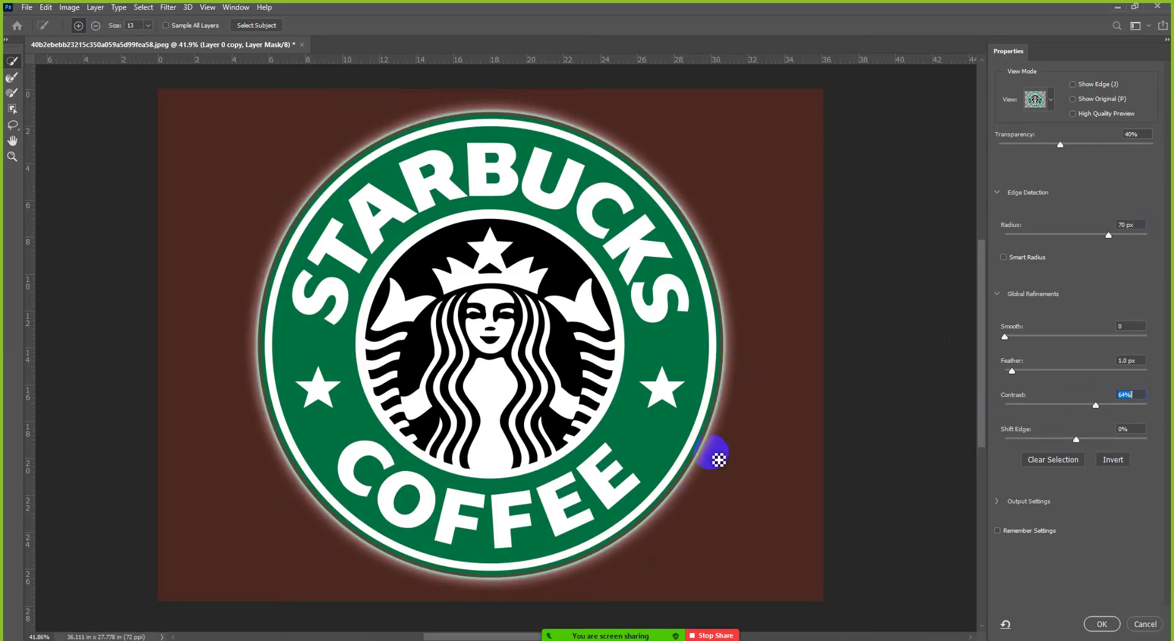
drag(1095, 406, 996, 407)
mouse_move(719, 285)
mouse_down()
mouse_move(714, 250)
mouse_move(728, 306)
mouse_move(716, 401)
mouse_move(709, 289)
mouse_up()
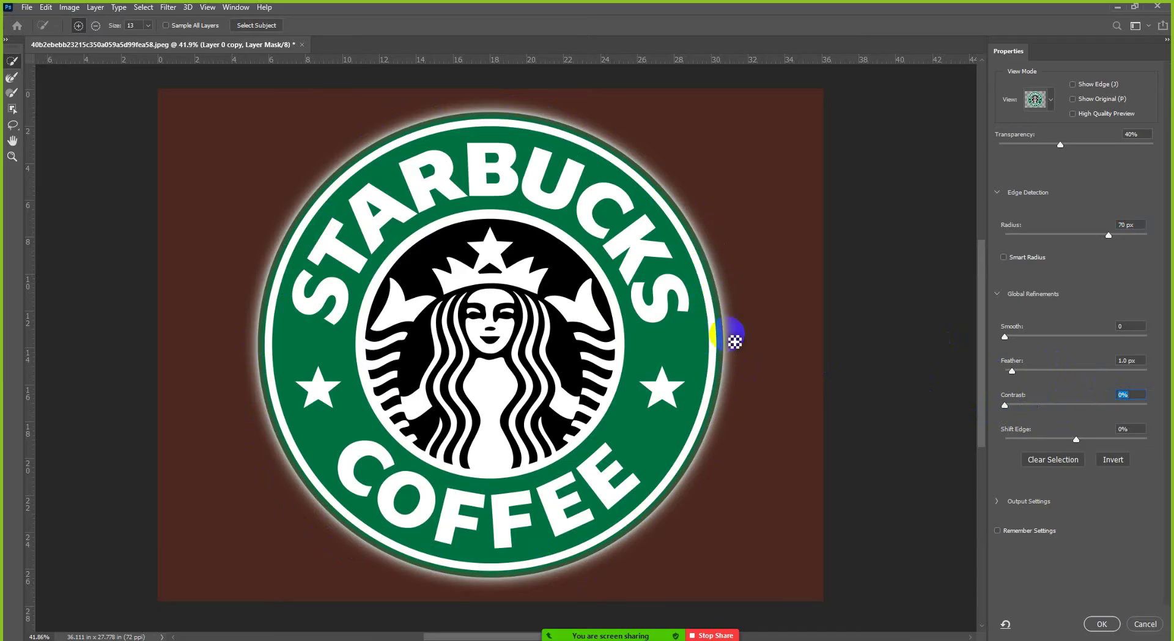
Raise the mask's contrast to 100% and inspect the glow around the logo's edge
click(1004, 405)
drag(1005, 407, 1161, 412)
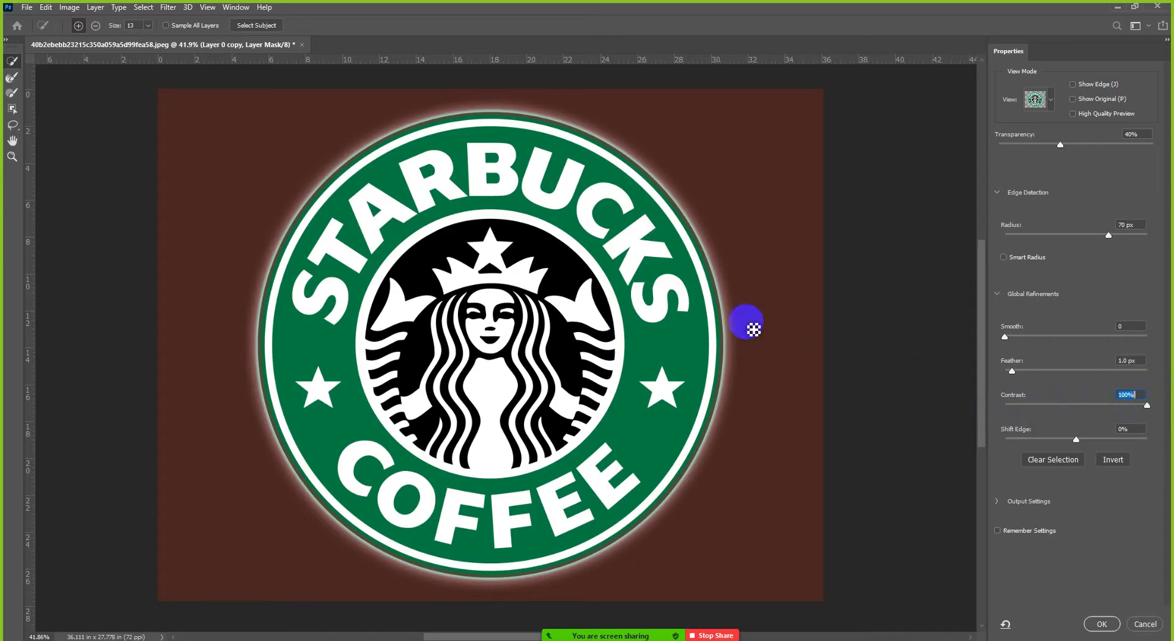
mouse_move(728, 302)
mouse_down()
mouse_move(728, 340)
mouse_move(715, 215)
mouse_up()
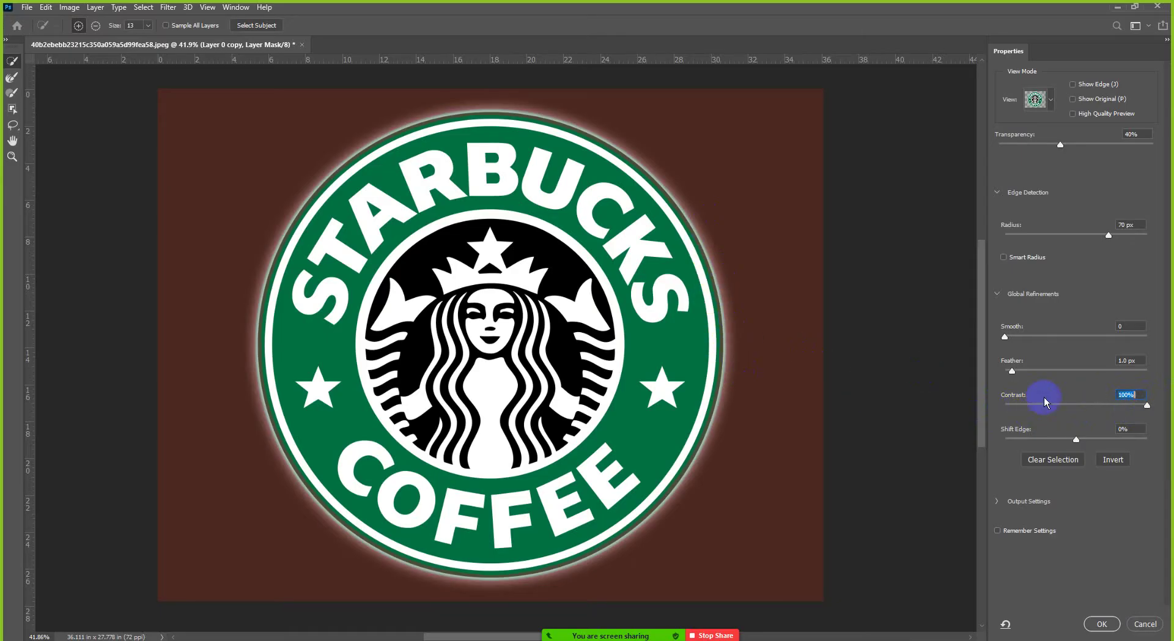
drag(1149, 408, 1143, 416)
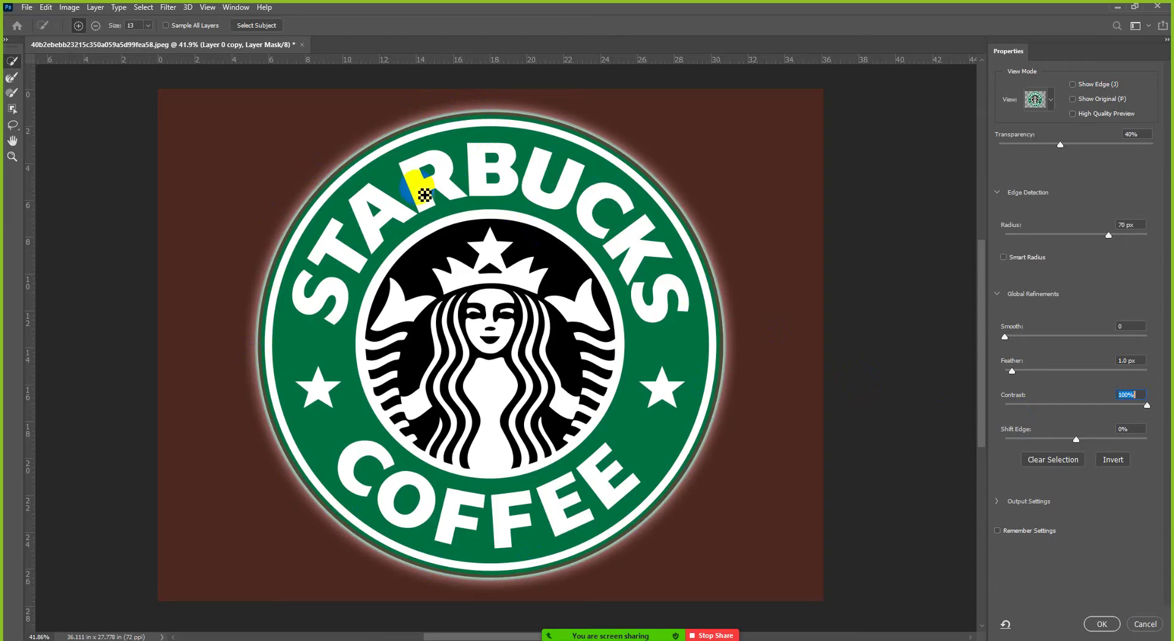
click(478, 180)
mouse_move(478, 179)
mouse_down()
mouse_move(447, 131)
mouse_move(367, 151)
mouse_move(289, 232)
mouse_move(265, 295)
mouse_move(268, 431)
mouse_move(302, 500)
mouse_move(442, 601)
mouse_move(572, 592)
mouse_move(709, 356)
mouse_move(703, 231)
mouse_move(628, 131)
mouse_move(517, 117)
mouse_move(367, 176)
mouse_move(323, 248)
mouse_move(457, 502)
mouse_up()
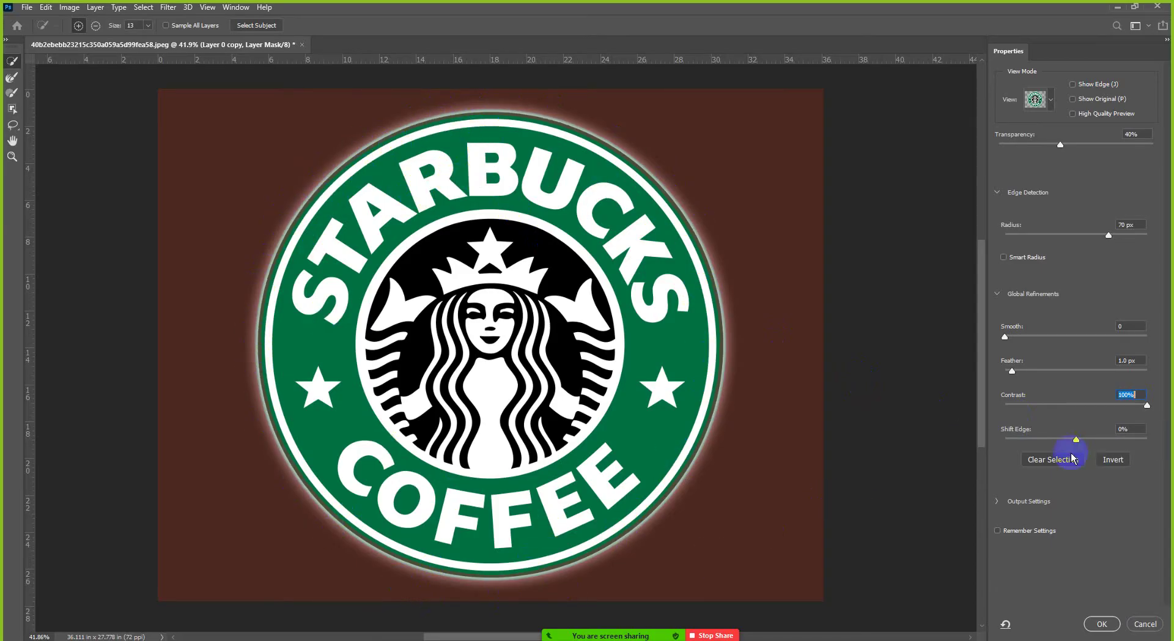
mouse_move(676, 288)
mouse_down()
mouse_move(717, 275)
mouse_move(703, 280)
mouse_move(714, 291)
mouse_move(707, 284)
mouse_move(707, 309)
mouse_move(736, 304)
mouse_move(718, 340)
mouse_up()
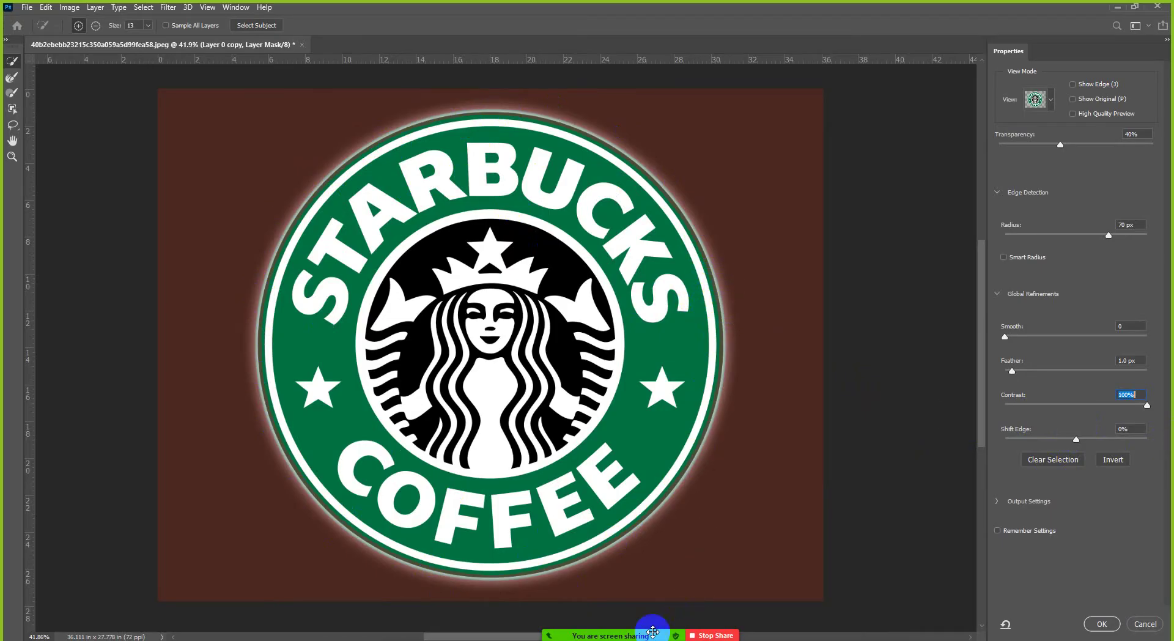
Bring back the meeting's participants list and move it slightly higher beside the logo
click(596, 627)
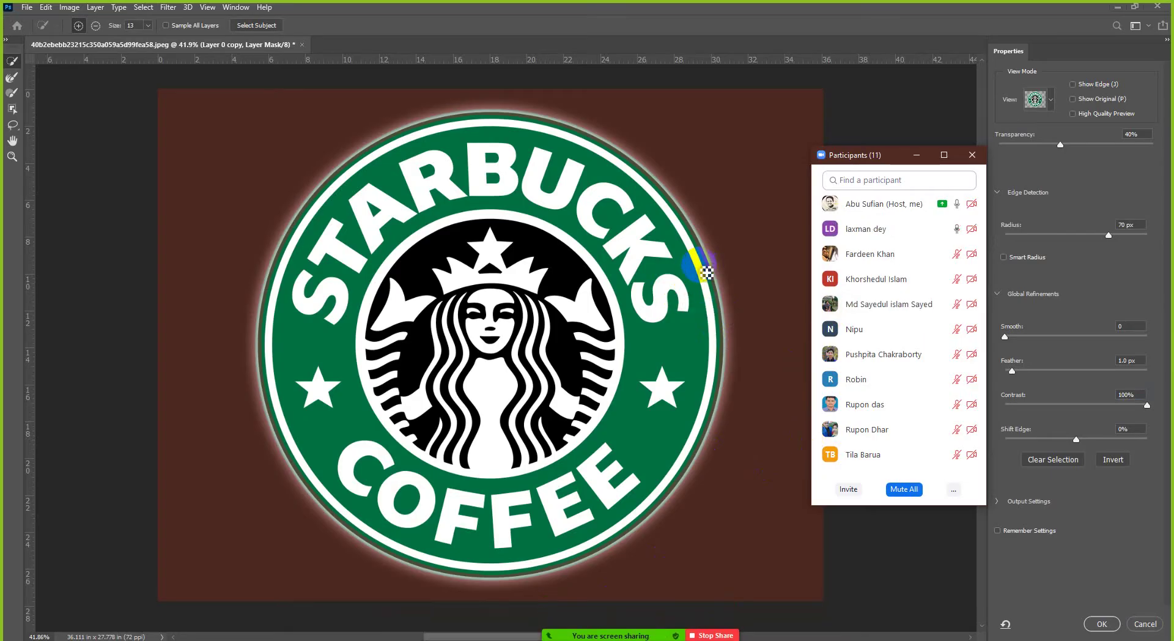
drag(675, 287, 680, 293)
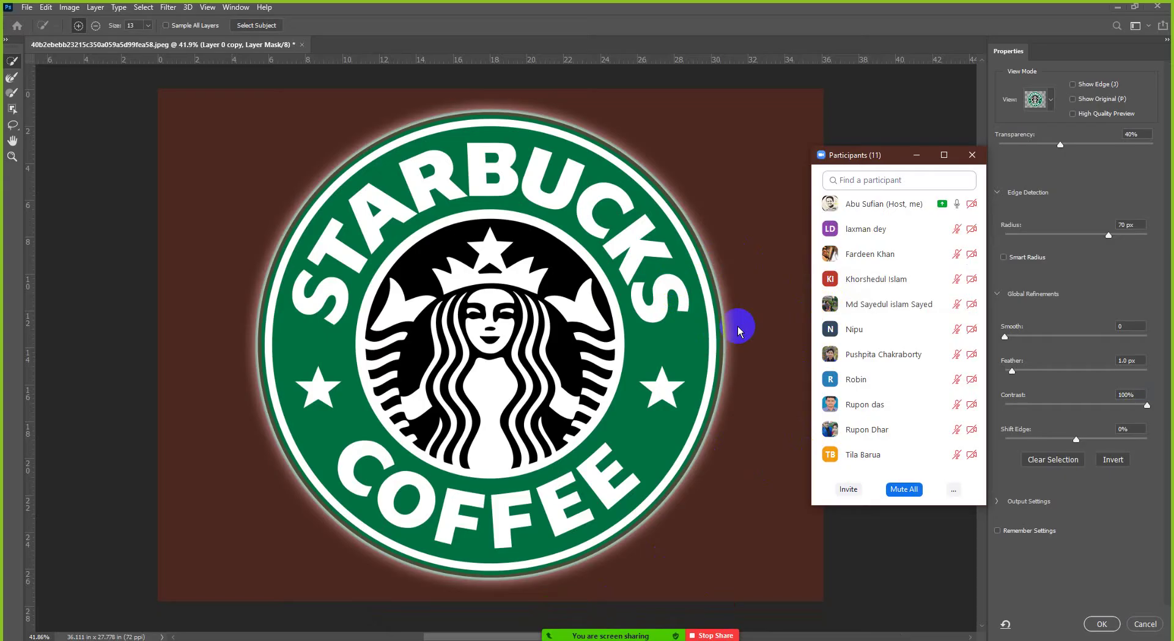
drag(897, 158, 883, 129)
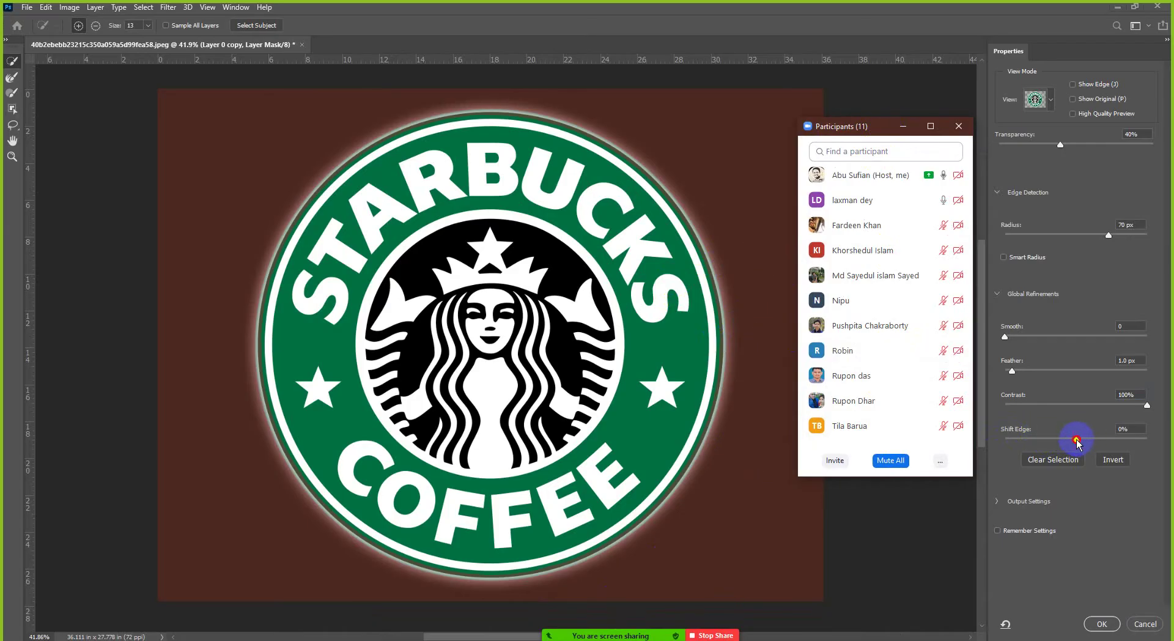
Shift the mask's edge inward to -87% and readjust the edge detection radius to 71 px
click(1076, 440)
drag(1075, 440, 1033, 434)
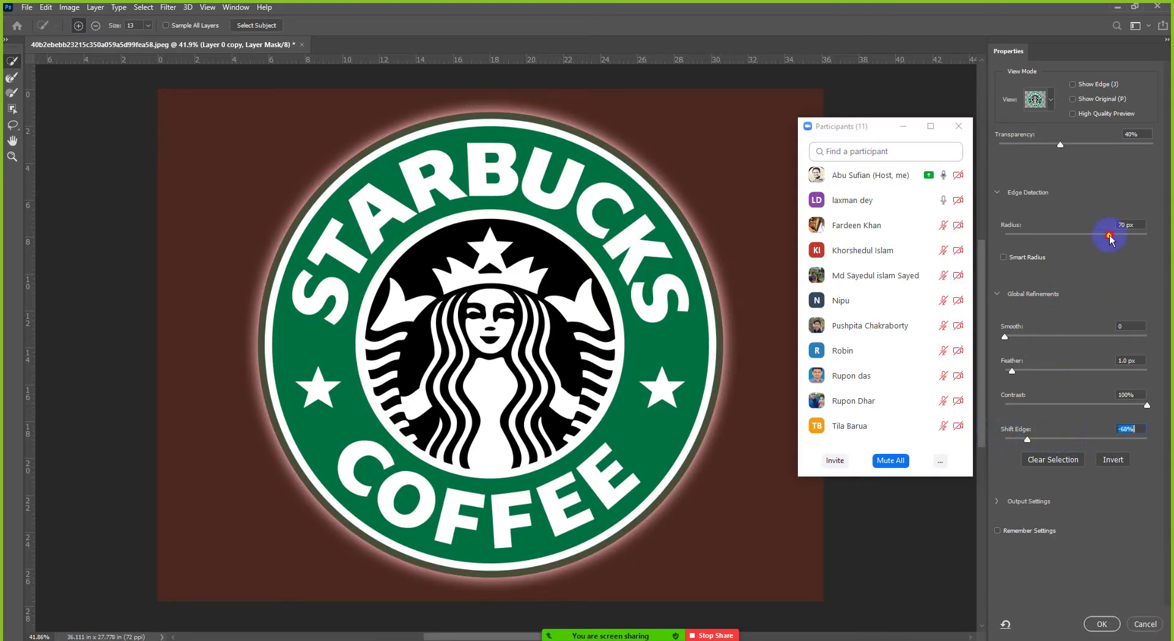
drag(1109, 236, 1003, 237)
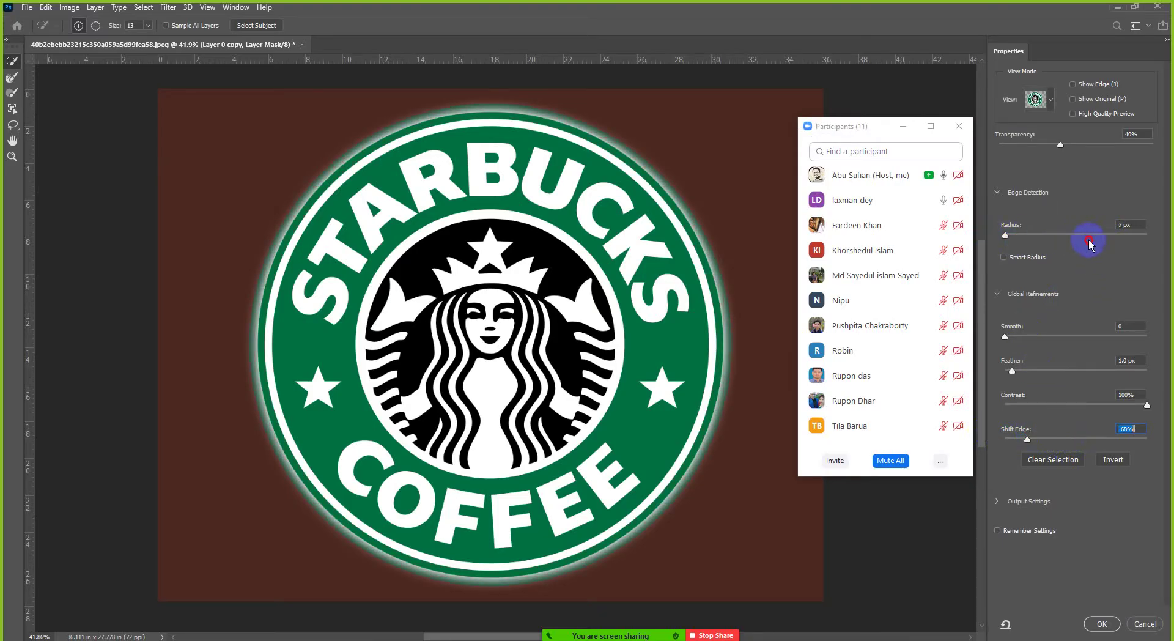
click(1119, 236)
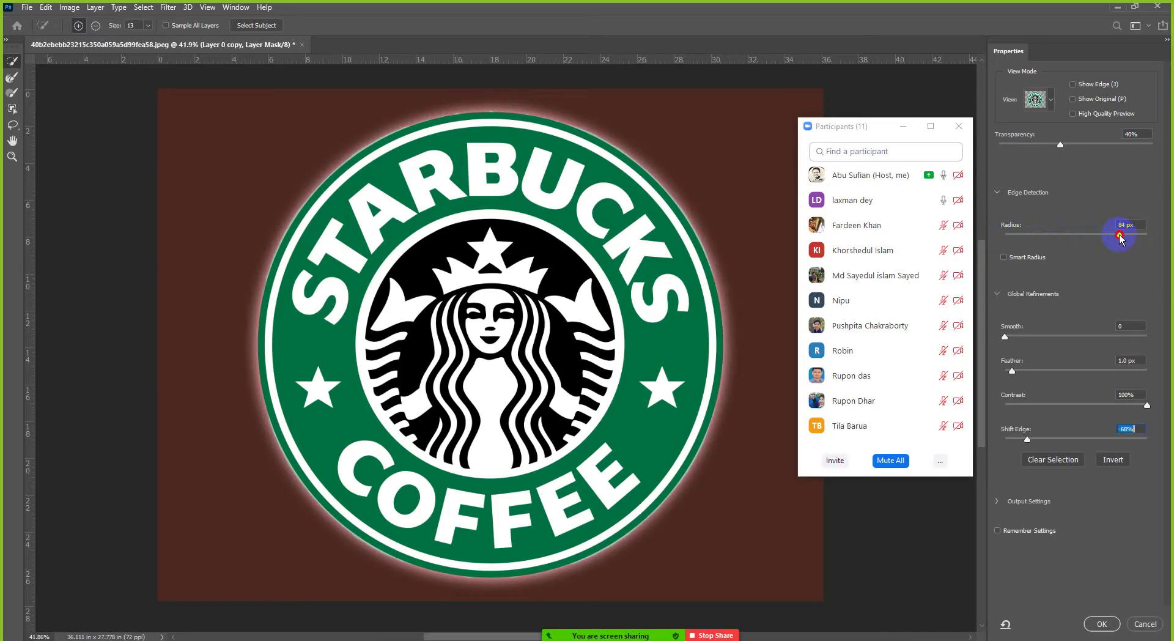
drag(1119, 237, 1111, 239)
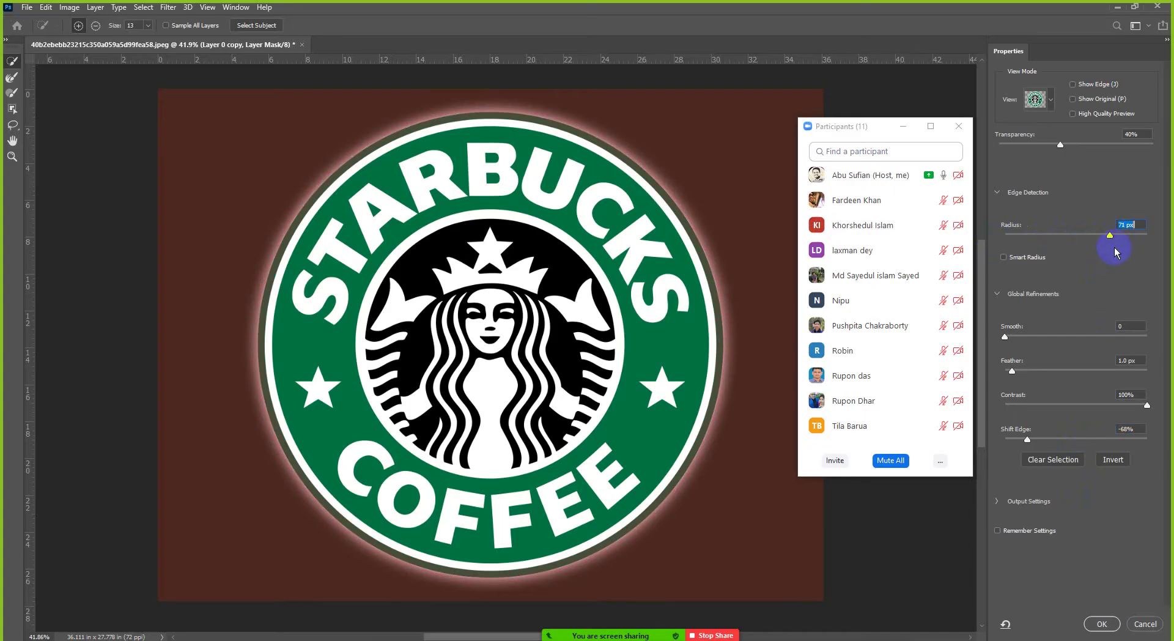
drag(1027, 440, 1014, 440)
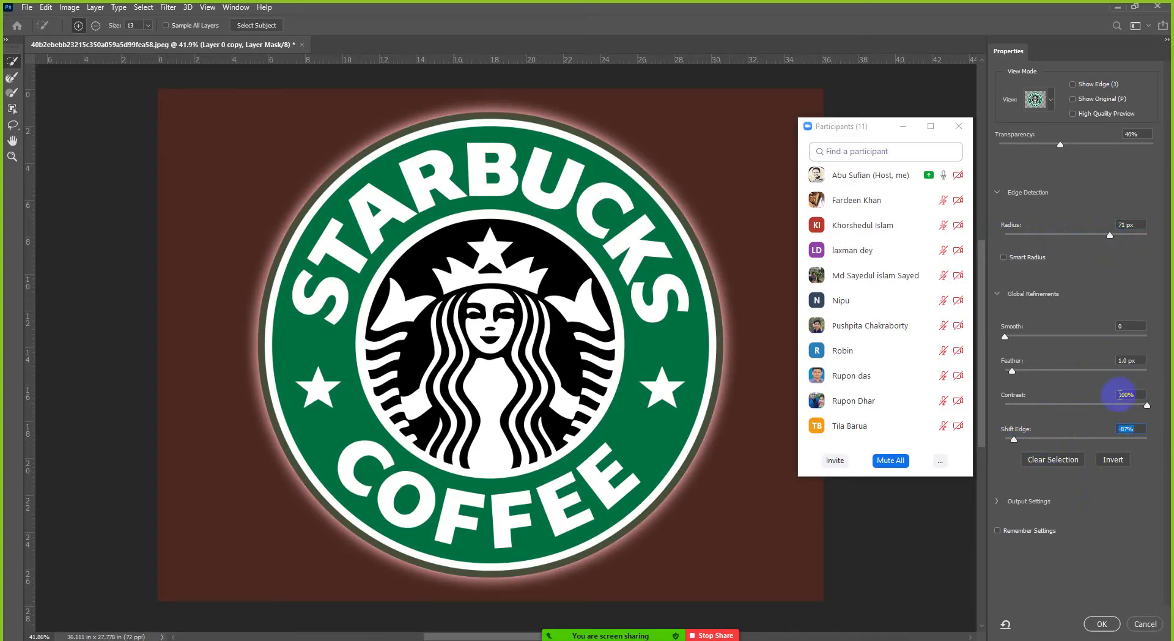
Increase the mask's feather and reduce its contrast, and apply the Select and Mask refinement
mouse_move(1015, 371)
mouse_down()
mouse_move(1070, 371)
mouse_move(1004, 370)
mouse_move(1024, 367)
mouse_up()
drag(1146, 404, 1069, 401)
click(1086, 625)
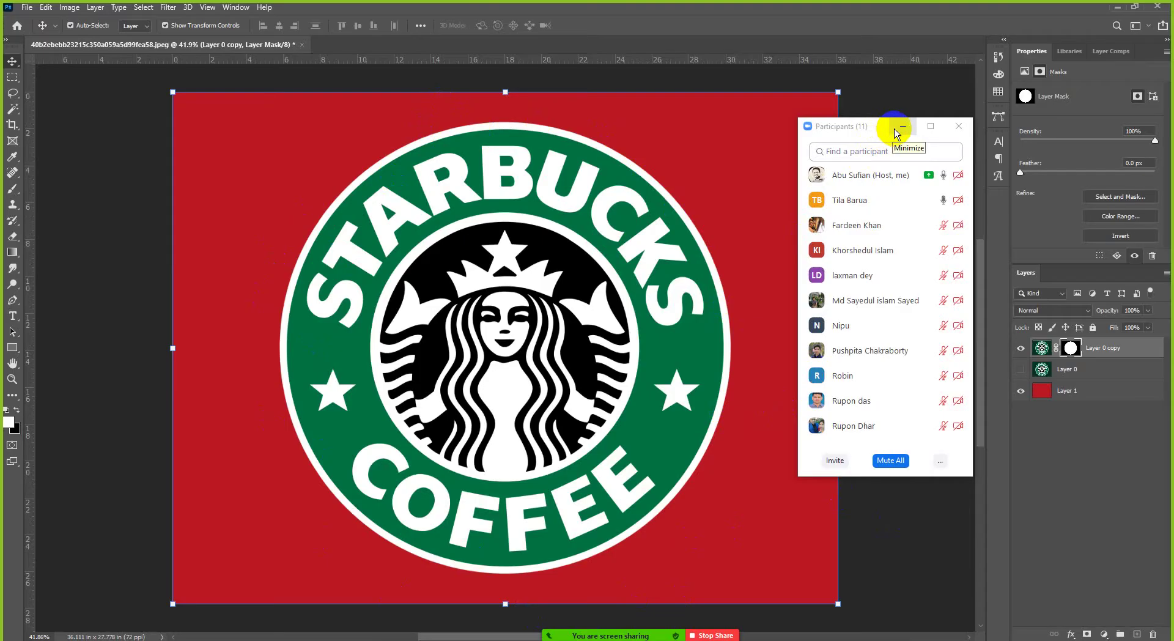
Minimize the participants list and deselect Layer 0 copy to view the finished logo
click(897, 130)
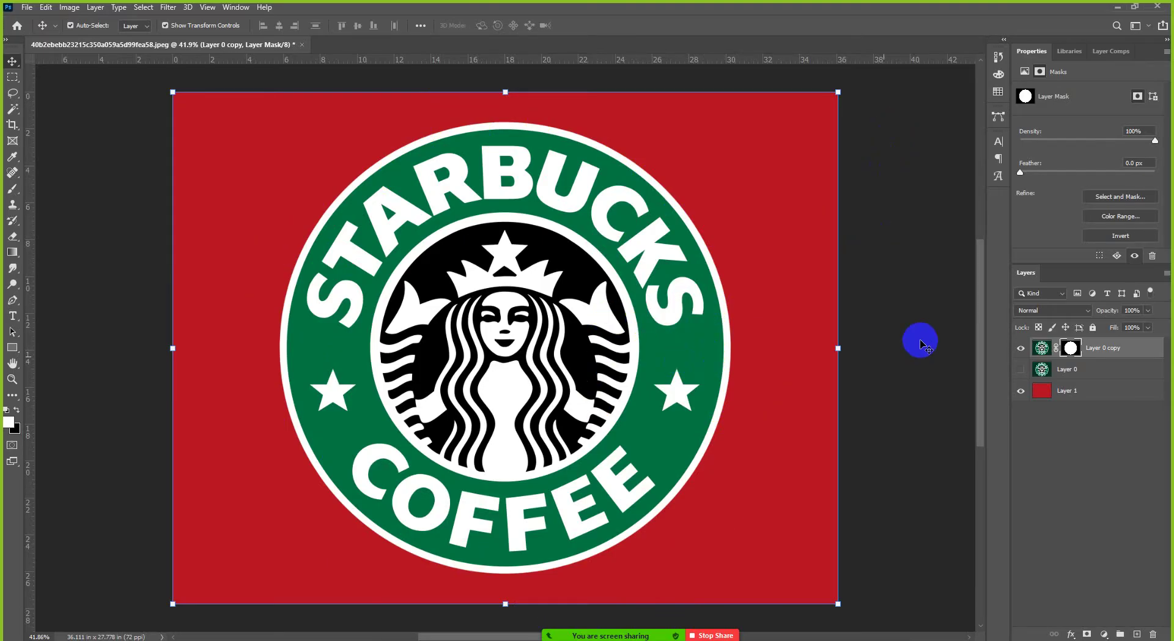
click(921, 288)
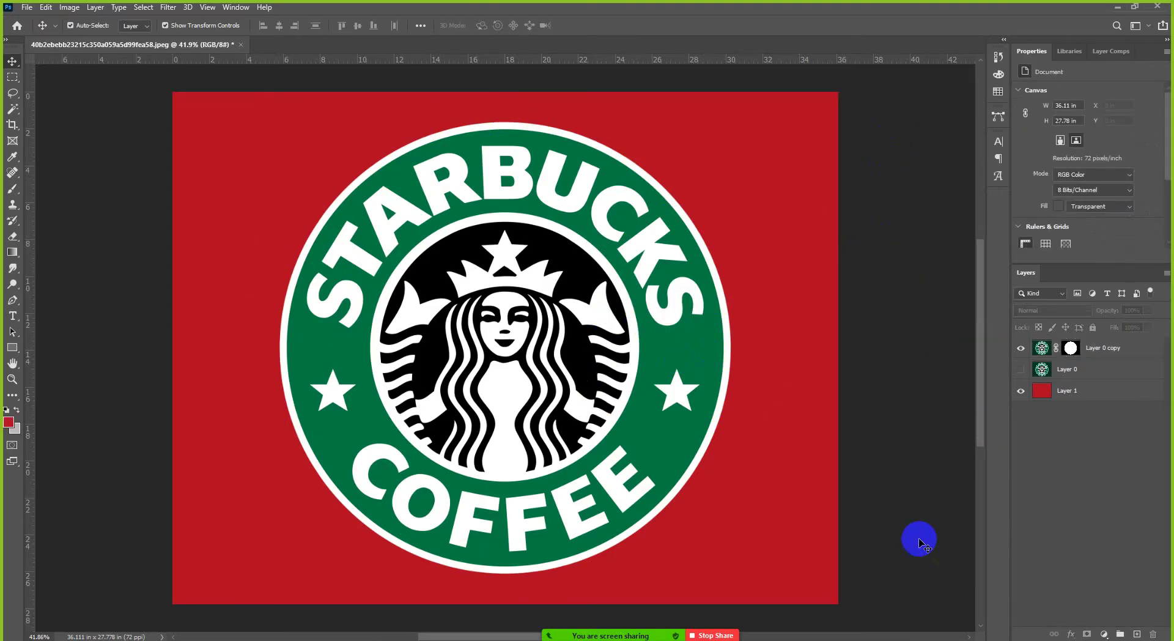
Reopen the meeting's participants list to check the attendees, and minimize it again
click(596, 624)
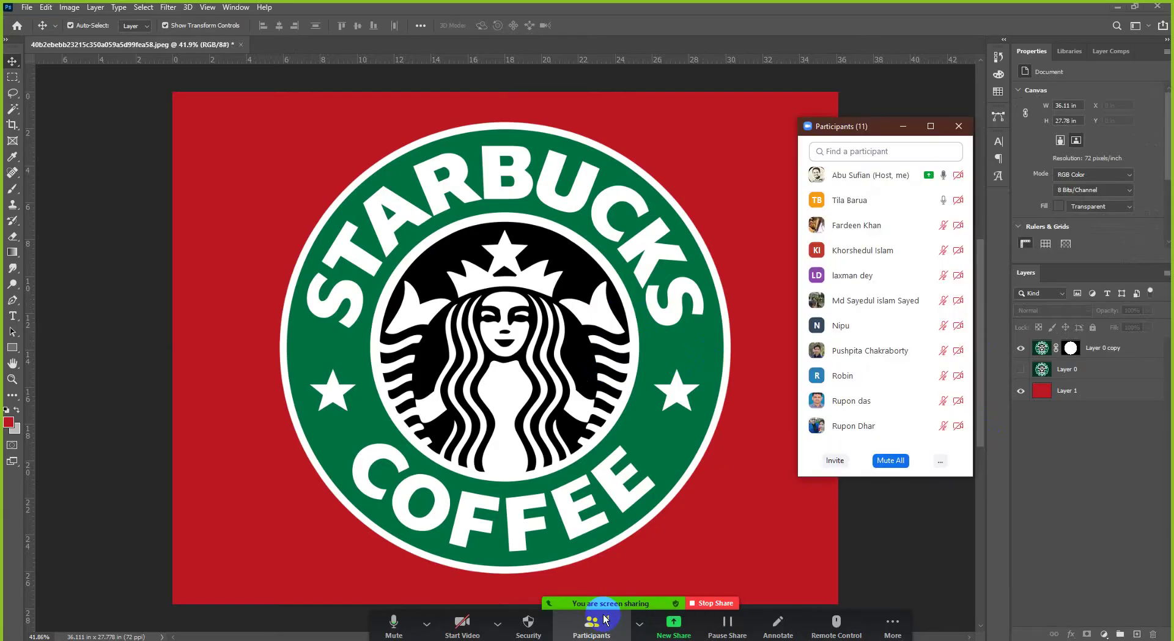
click(640, 625)
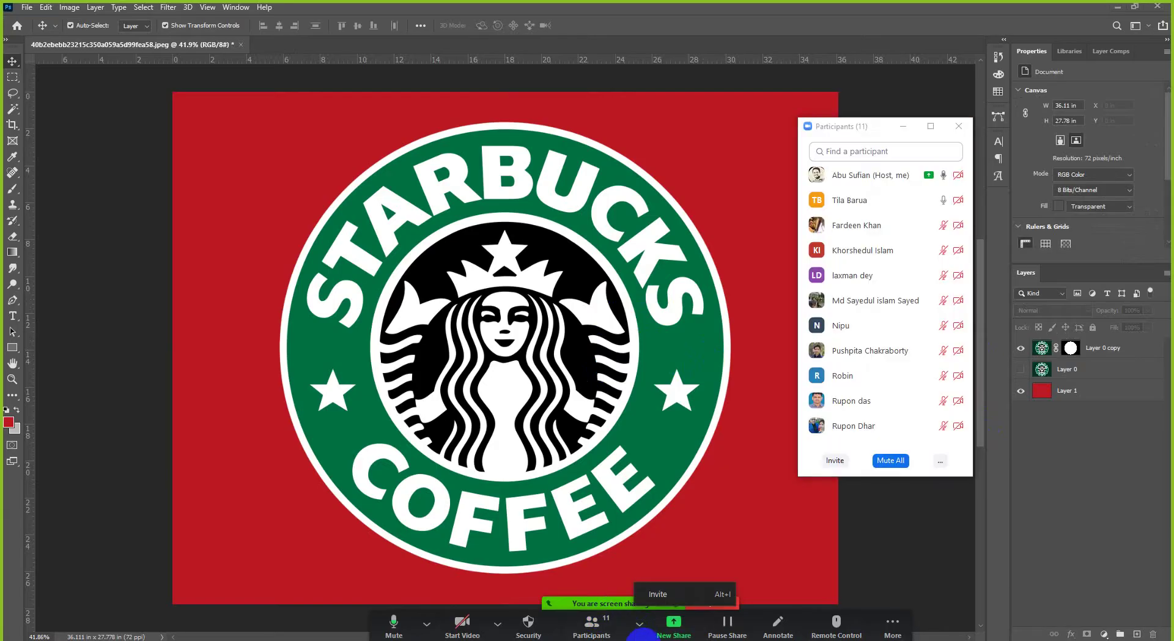
click(883, 128)
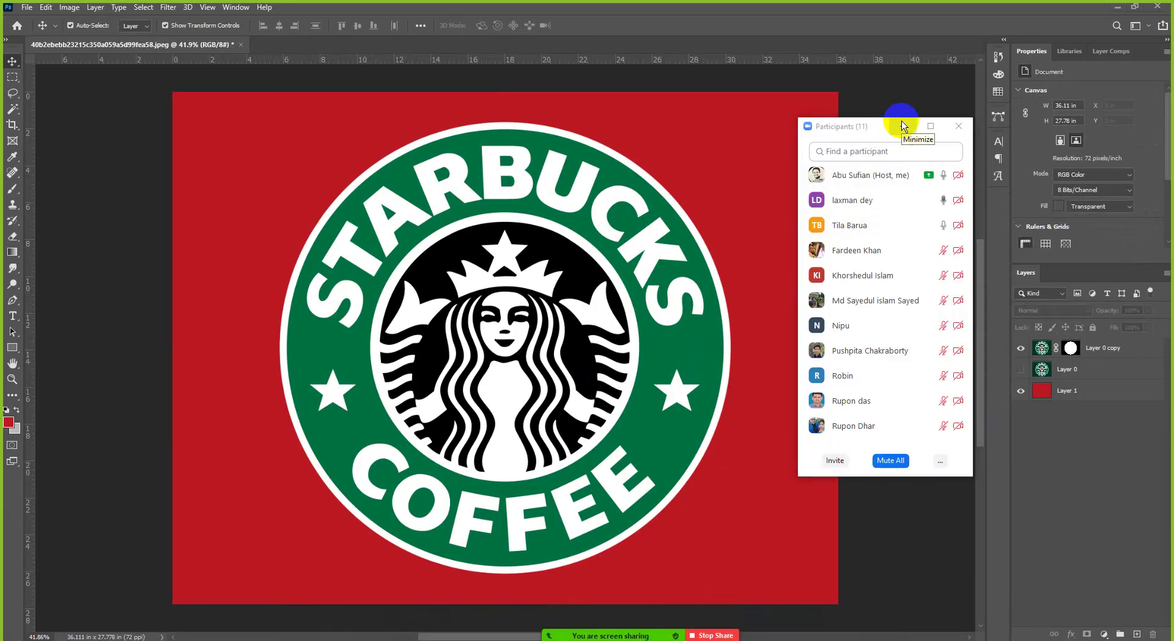
mouse_move(910, 294)
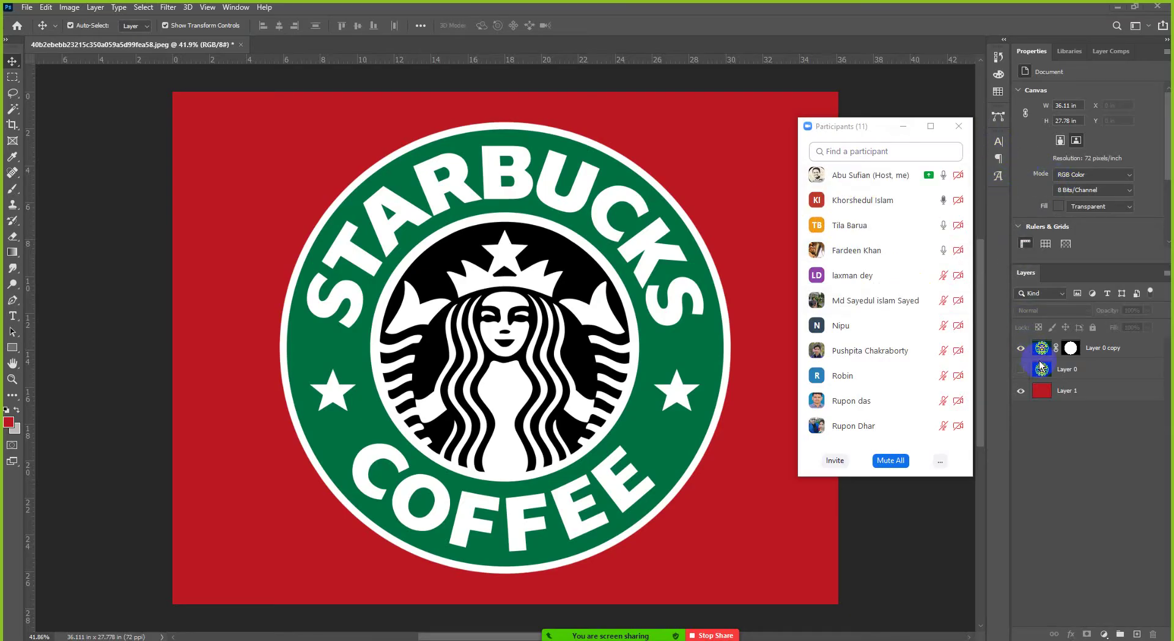
click(904, 132)
Select Layer 0 copy's layer mask with the whole logo in view against the red background
scroll(679, 261, down, 1)
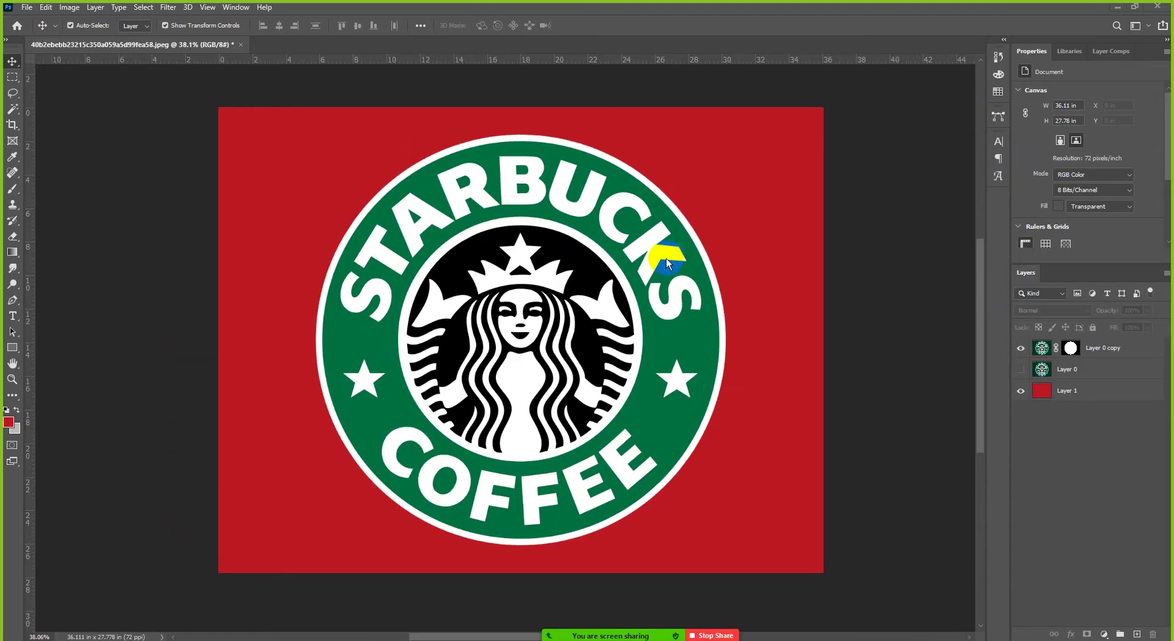
click(1071, 348)
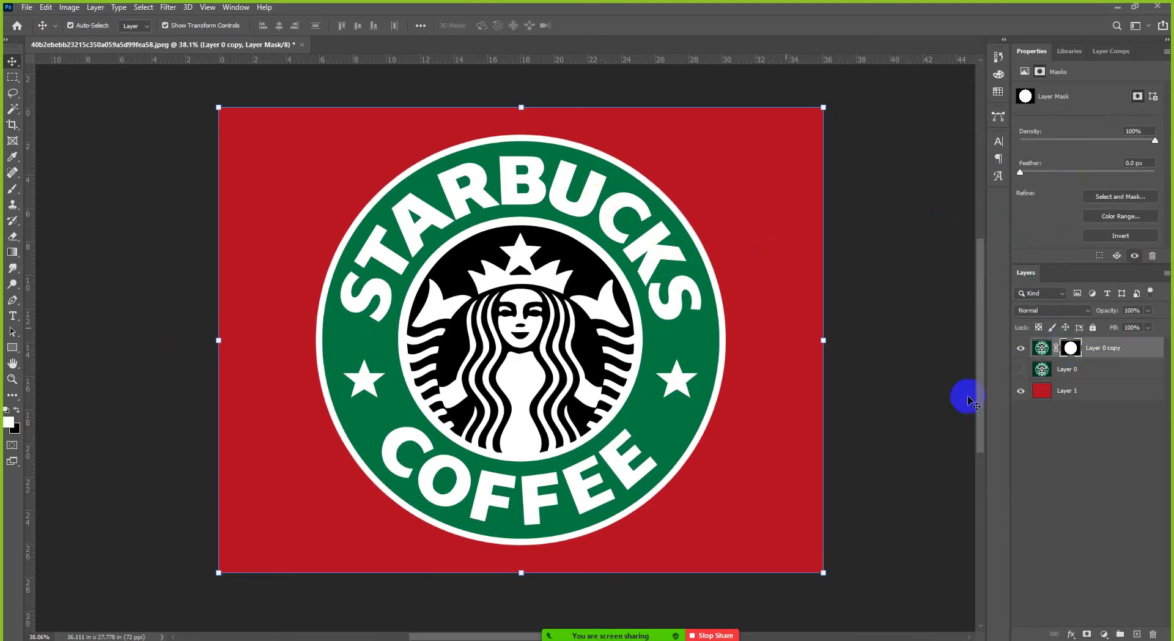
click(1071, 347)
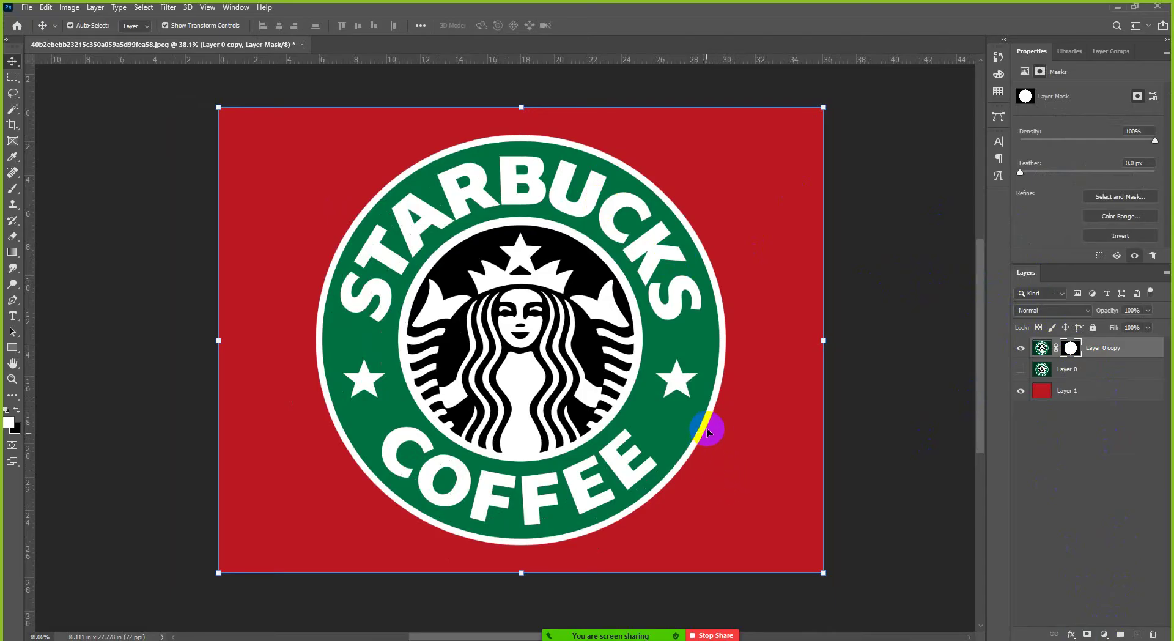
click(693, 408)
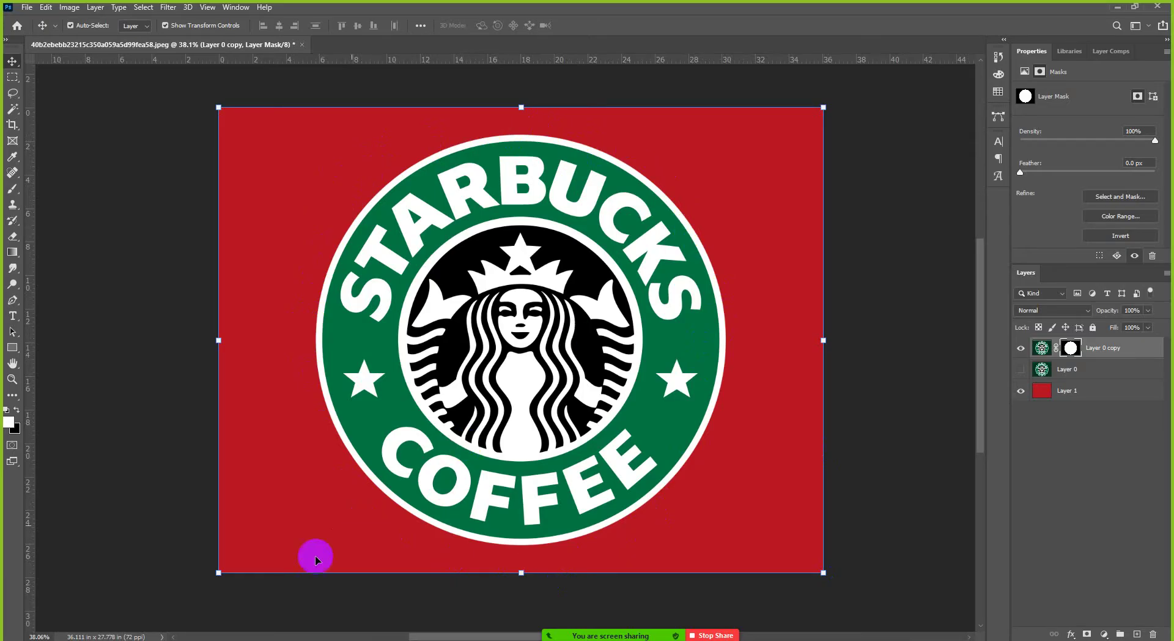
Look at the Starbucks logo image results in the browser, and back in Photoshop hide the red Layer 1
key(alt+Tab)
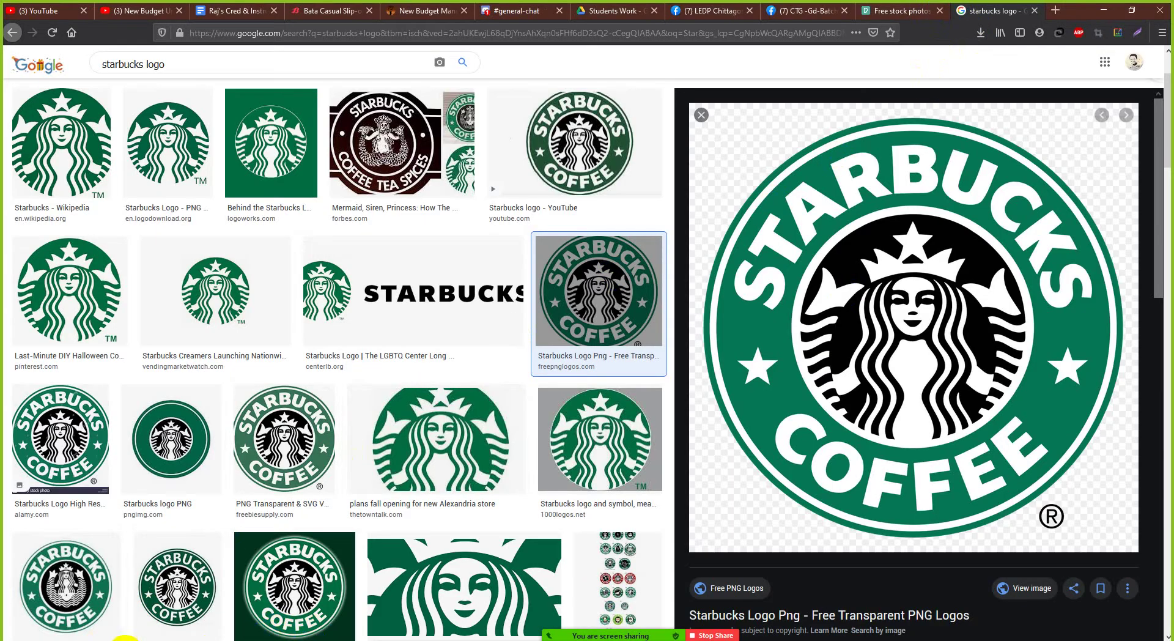
key(alt+Tab)
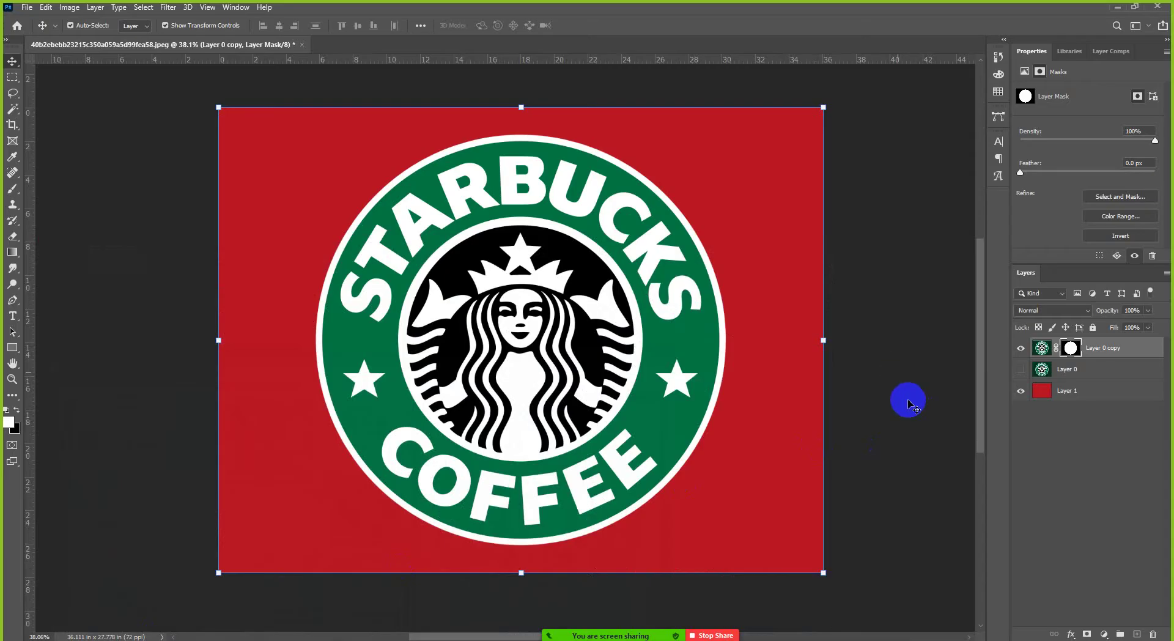
click(1015, 393)
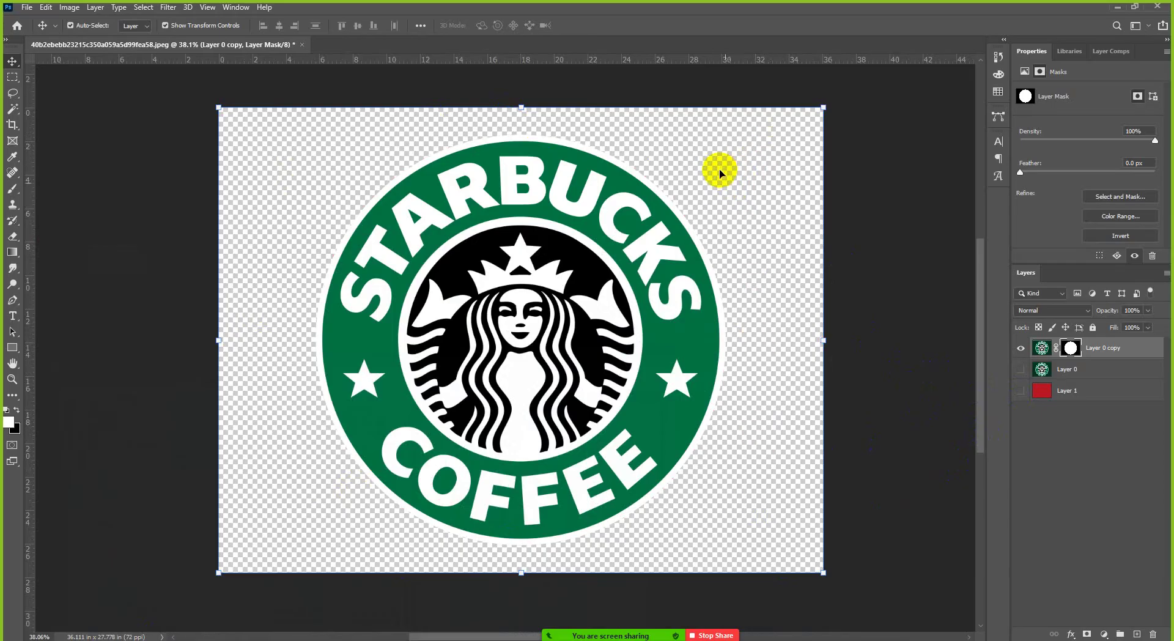
Inspect the Starbucks logo's upper-right edge up close against transparency, then view the whole logo and deselect Layer 0 copy
scroll(715, 166, up, 4)
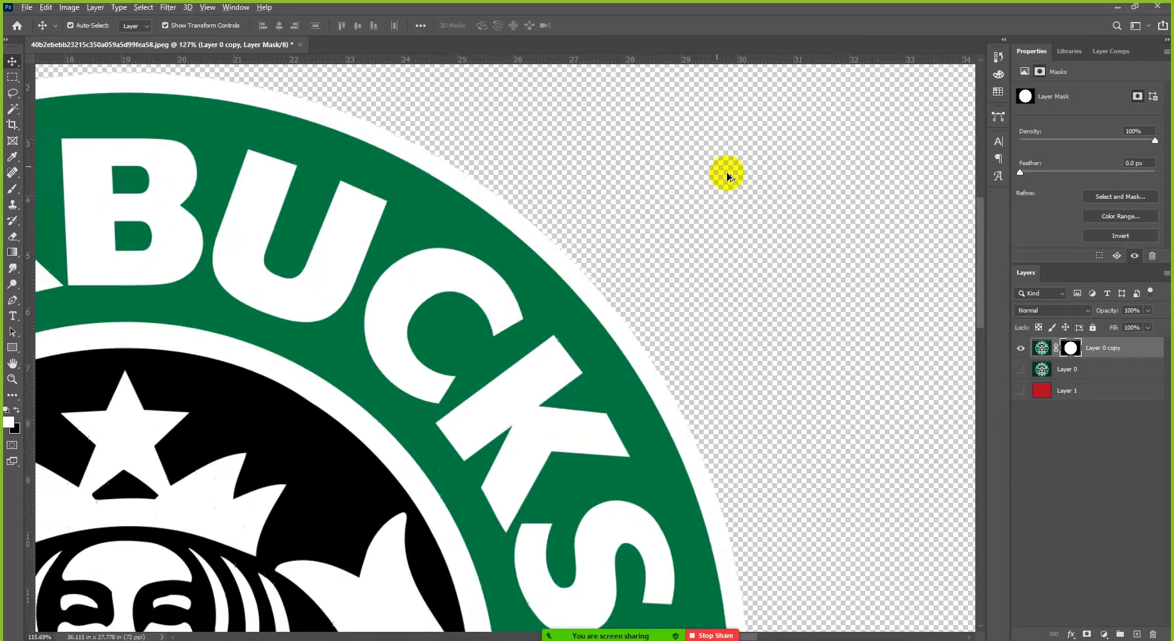
scroll(727, 172, down, 2)
scroll(732, 175, down, 2)
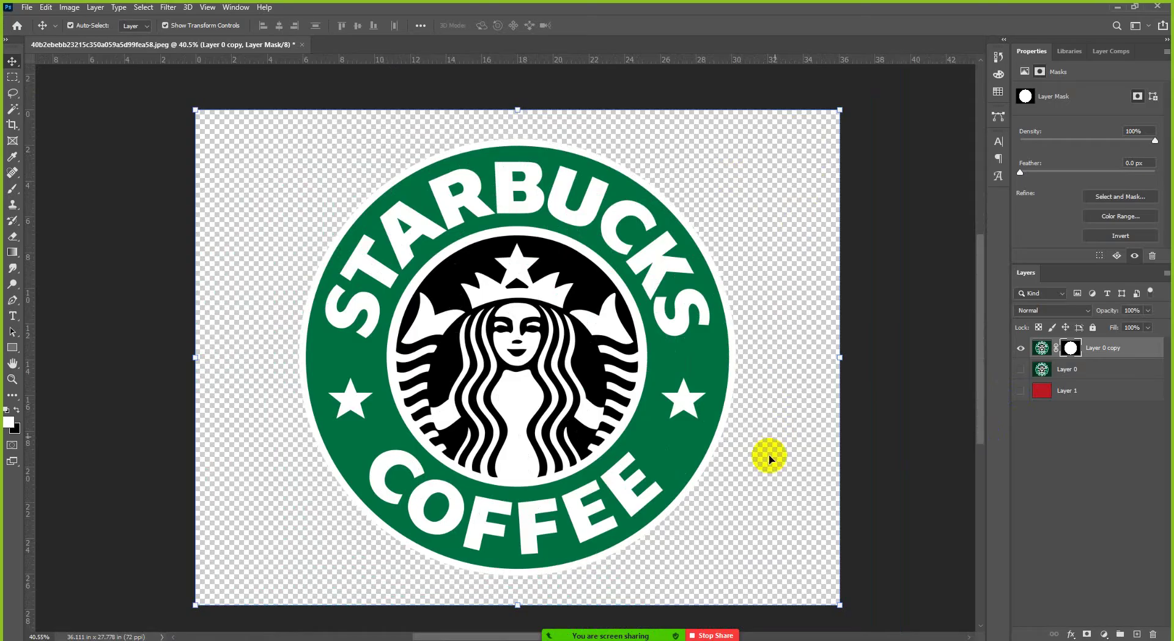
click(519, 573)
scroll(761, 297, down, 1)
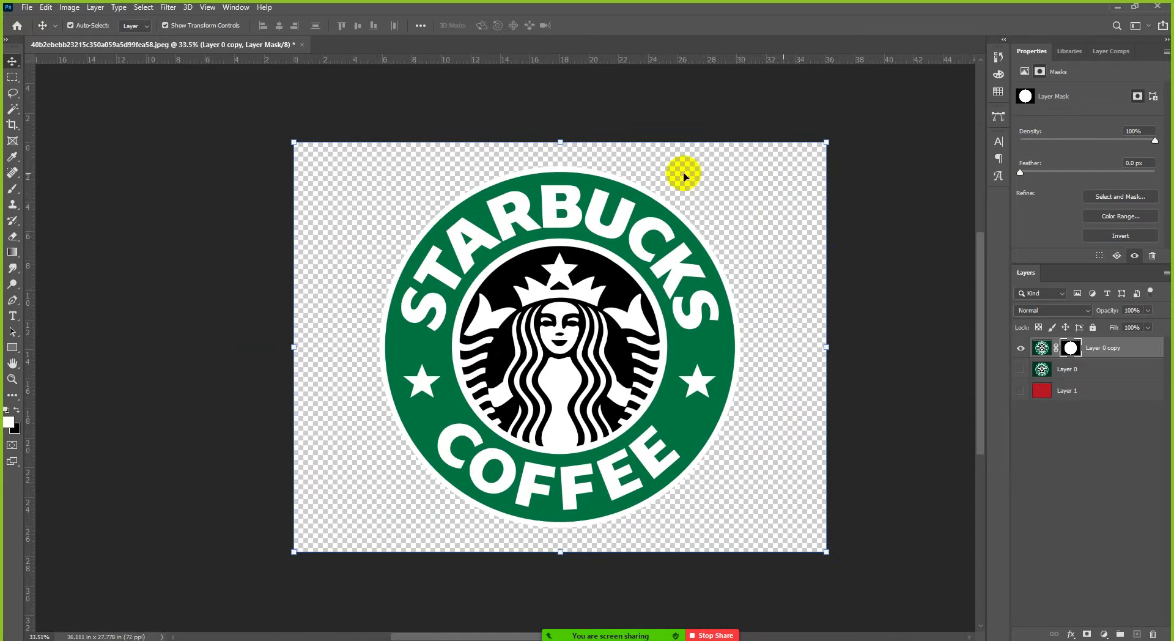
click(560, 243)
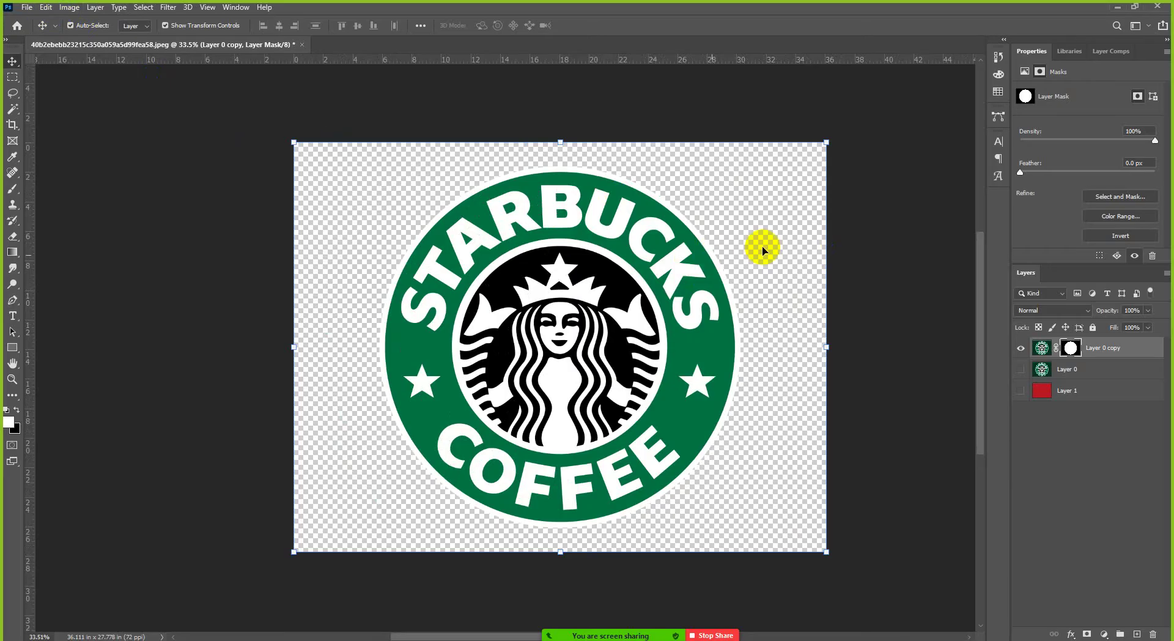
click(841, 245)
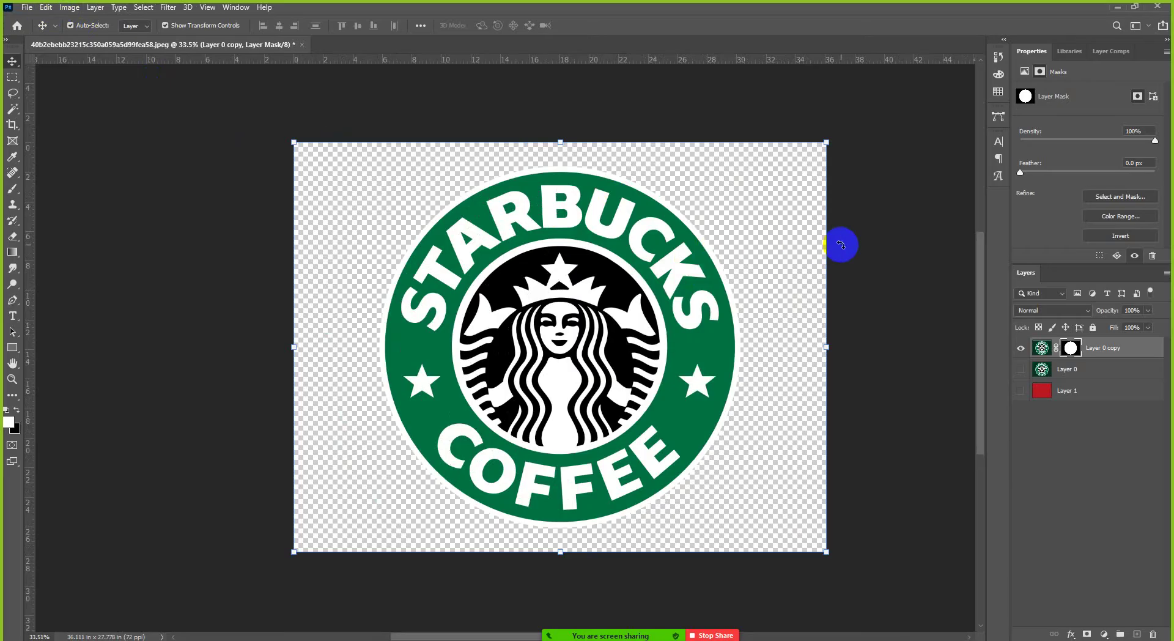
Open Save for Web (Legacy), set the export format to PNG-24, and check the transparent logo edge in the preview
click(26, 7)
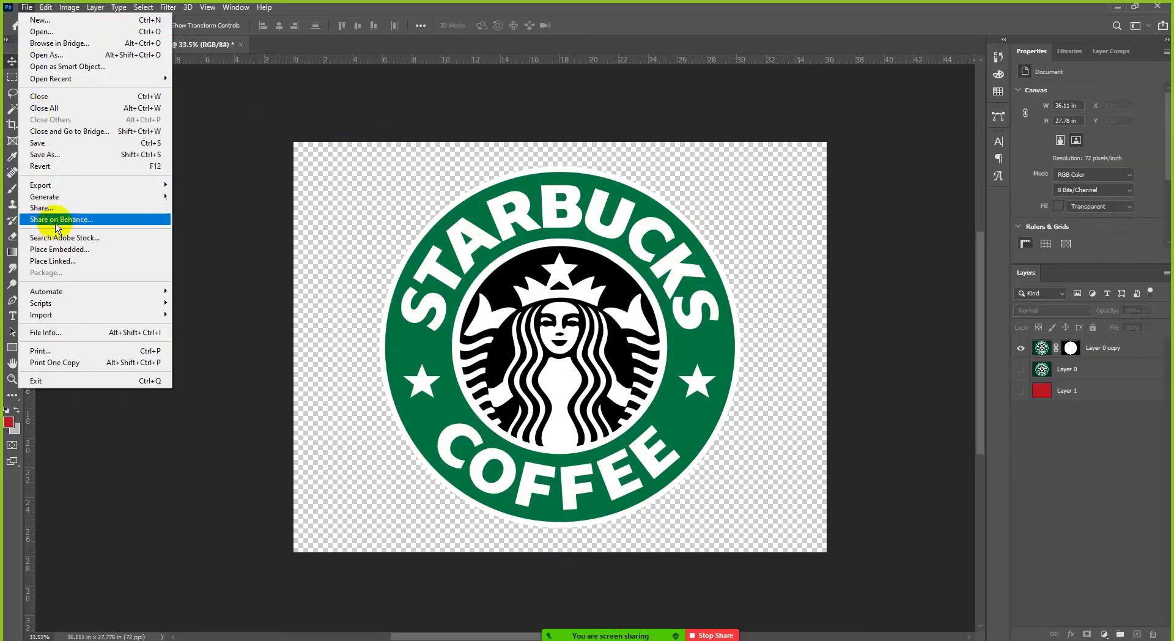
mouse_move(153, 185)
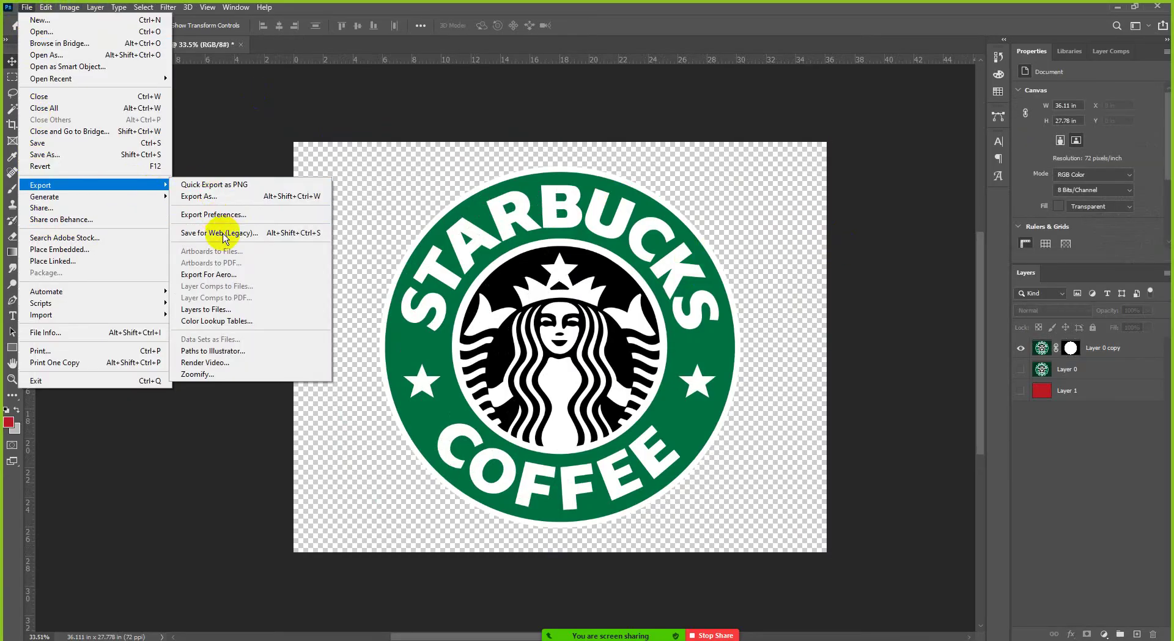
click(267, 234)
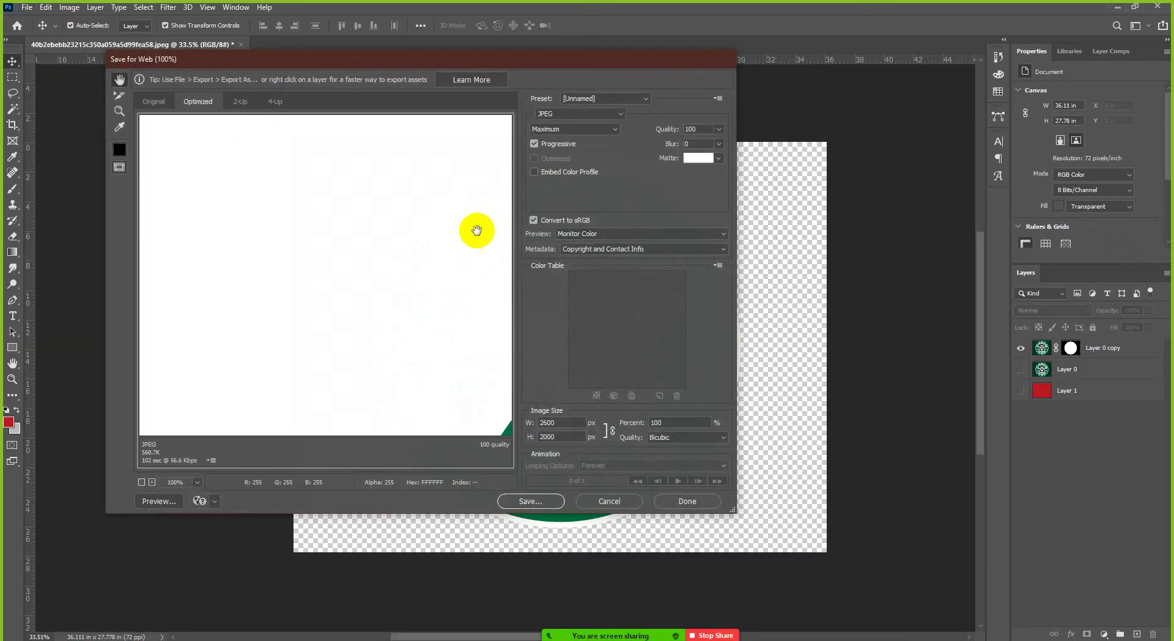
drag(449, 305, 314, 254)
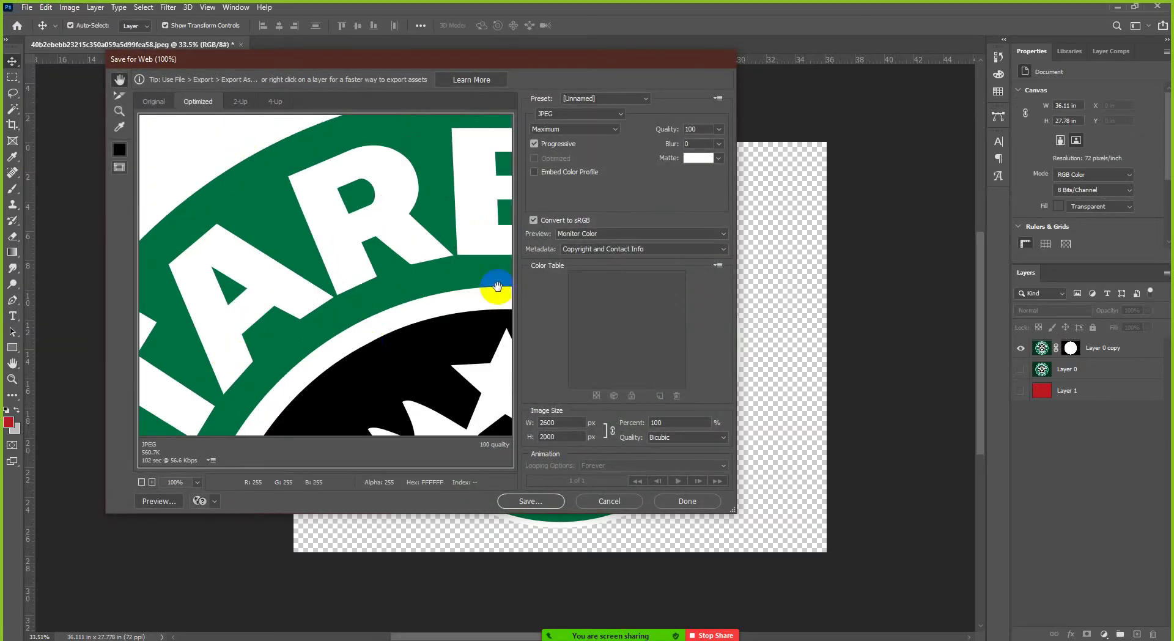
click(580, 113)
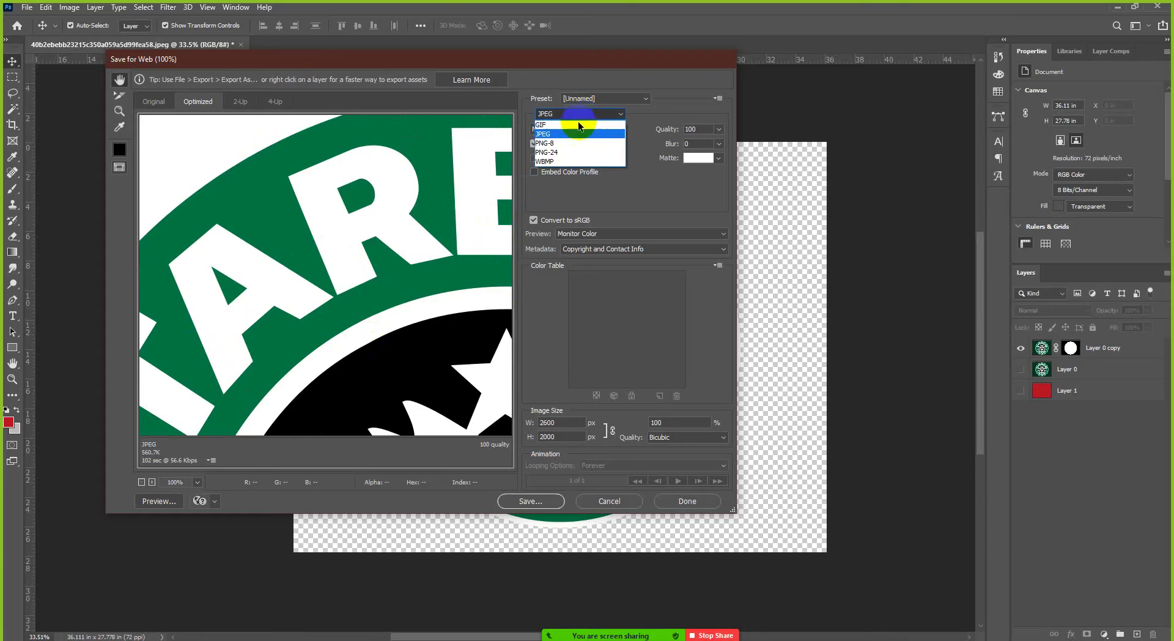
click(557, 152)
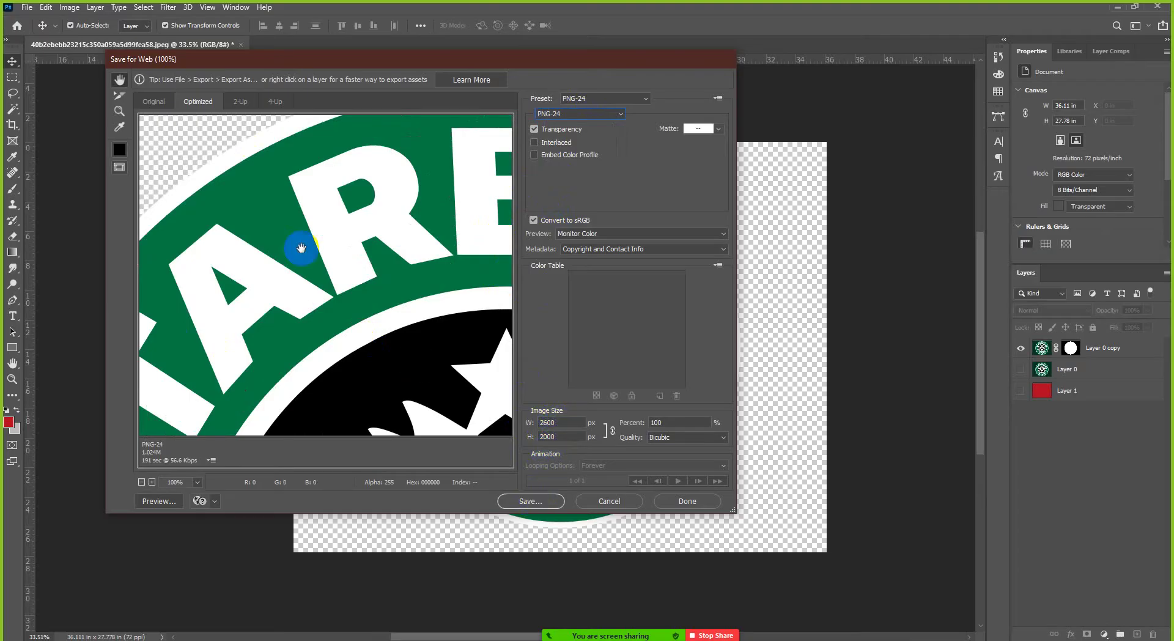
drag(303, 249, 417, 353)
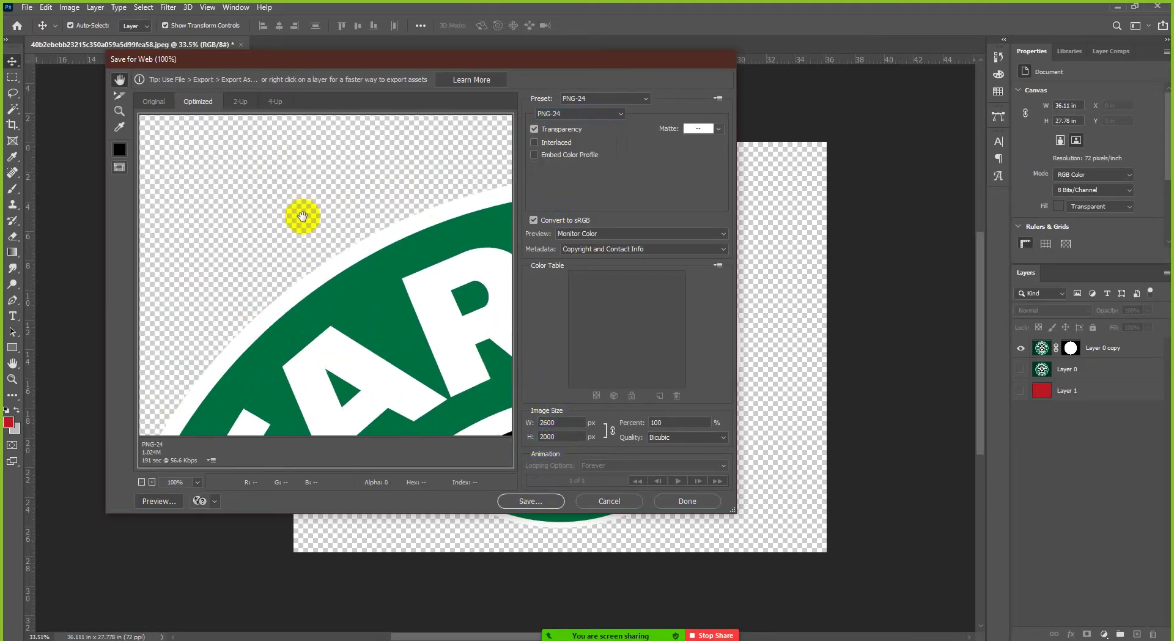
Save the PNG export into the PS Designs folder inside GD # 1016, keeping the suggested file name
click(567, 429)
click(537, 498)
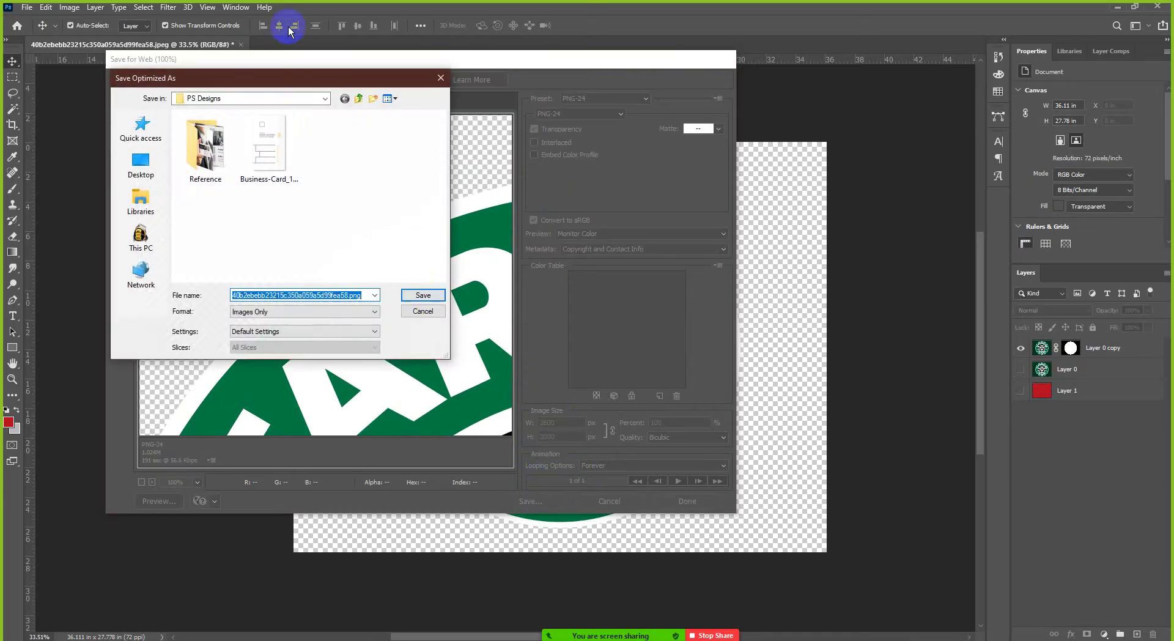
click(343, 81)
click(358, 99)
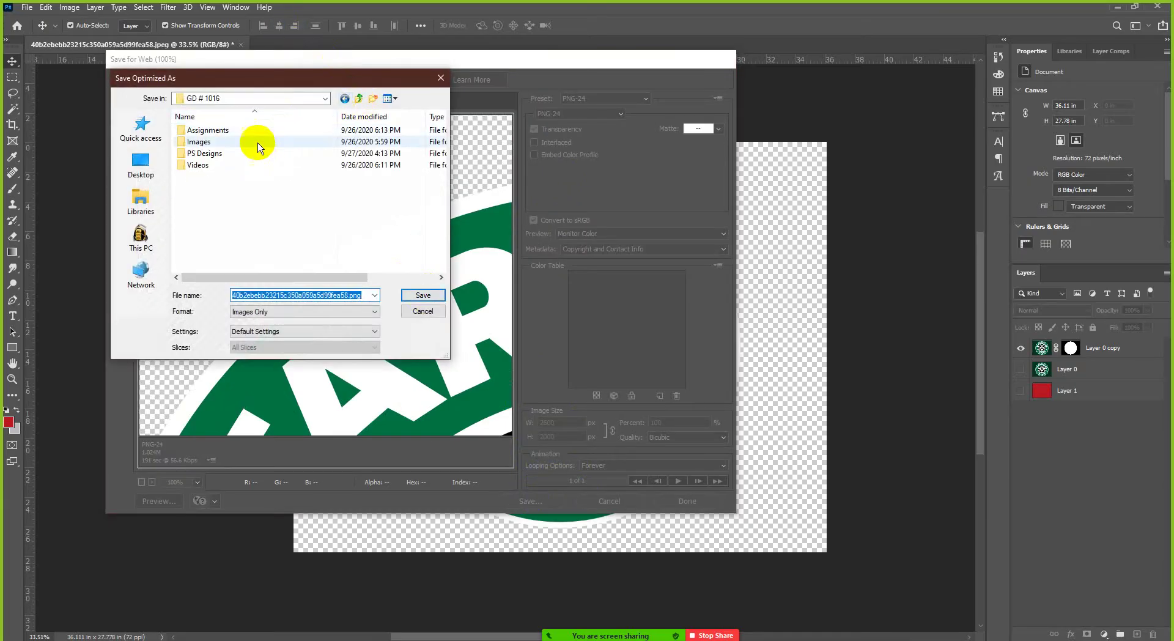
double_click(204, 153)
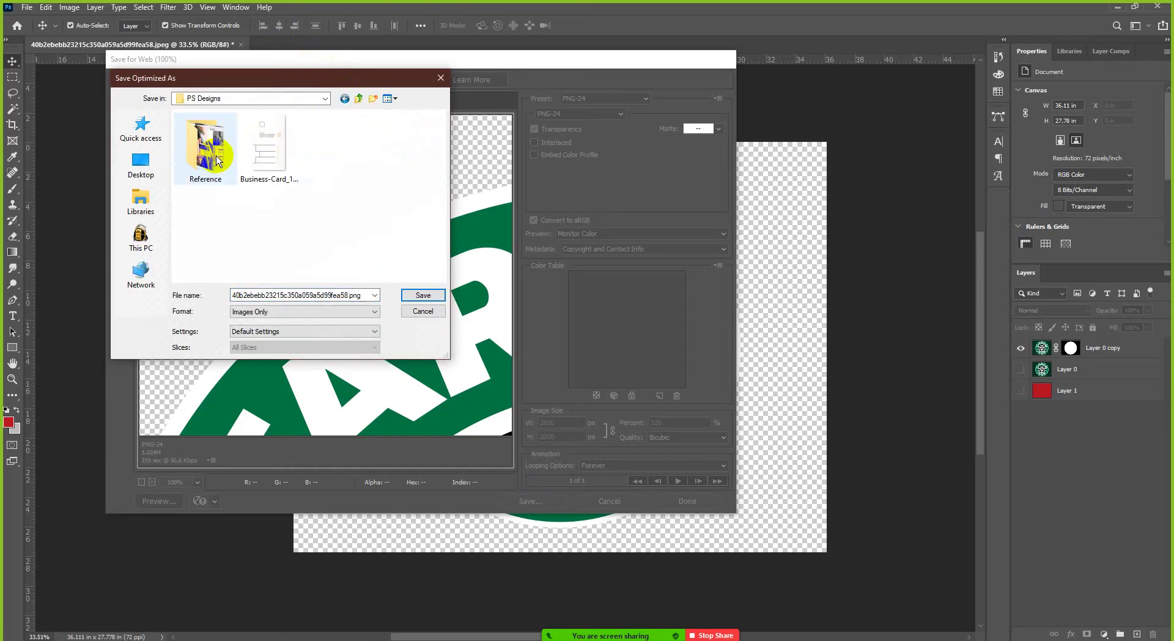
click(422, 295)
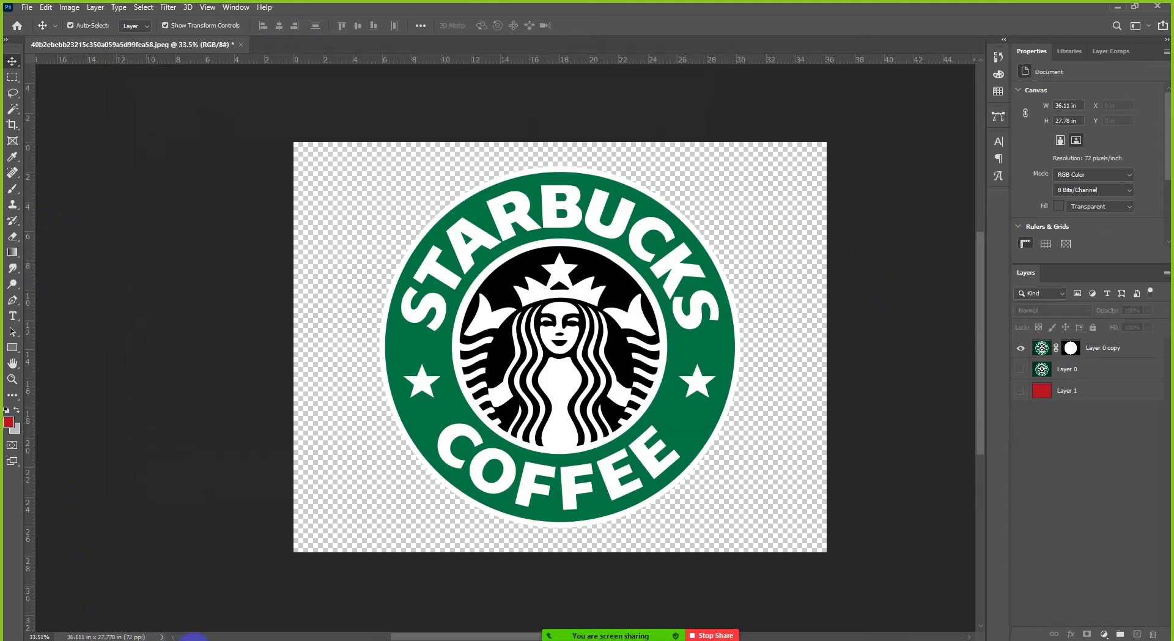
Open the exported Starbucks PNG from the PS Designs folder in Photos, view it full screen, and return to Photoshop
mouse_move(186, 634)
click(130, 589)
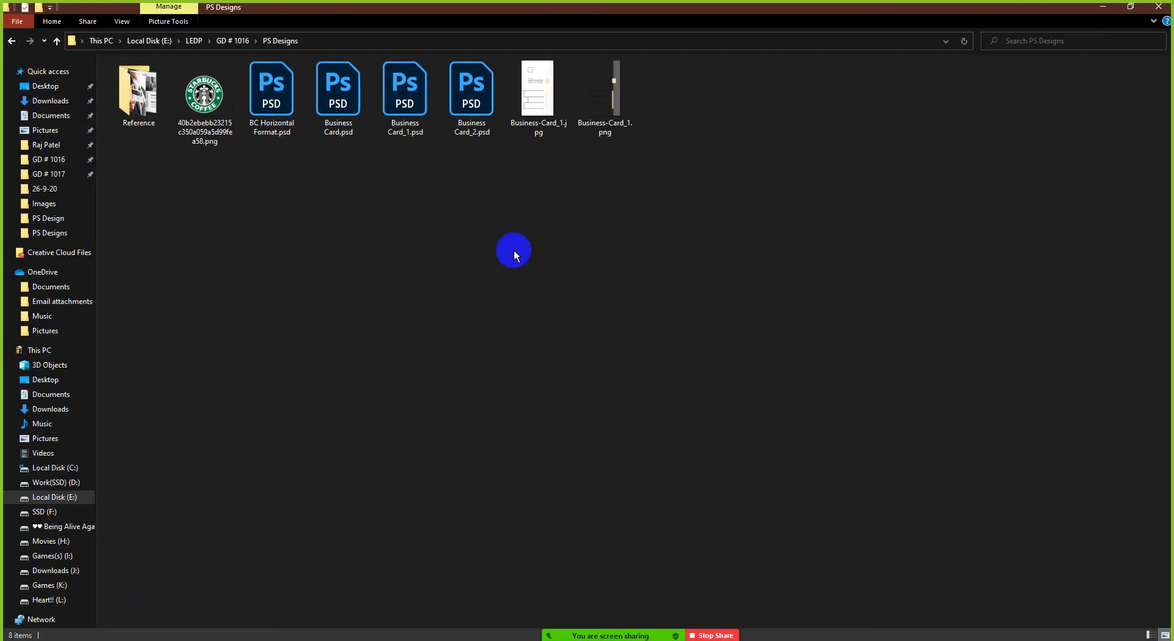
double_click(204, 98)
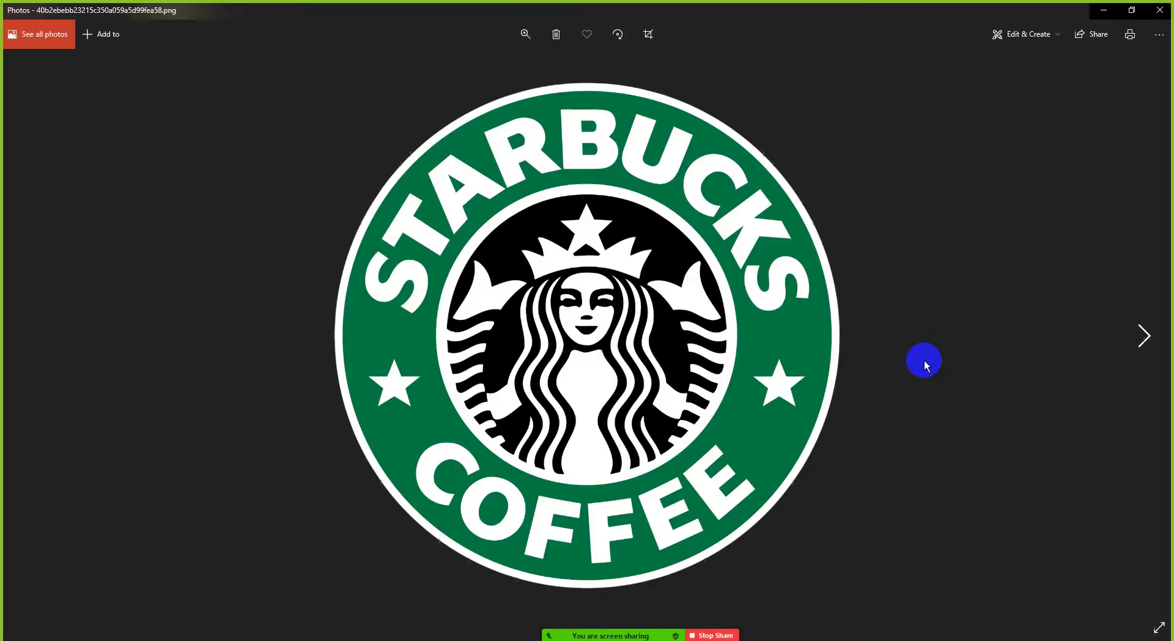
click(1158, 626)
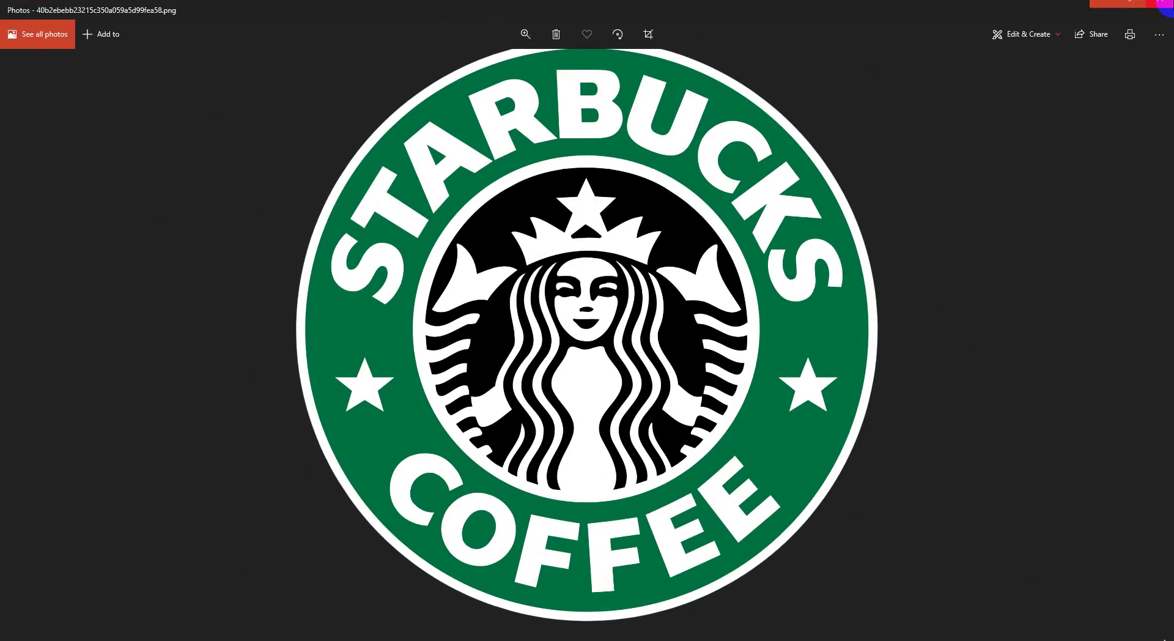
click(1168, 9)
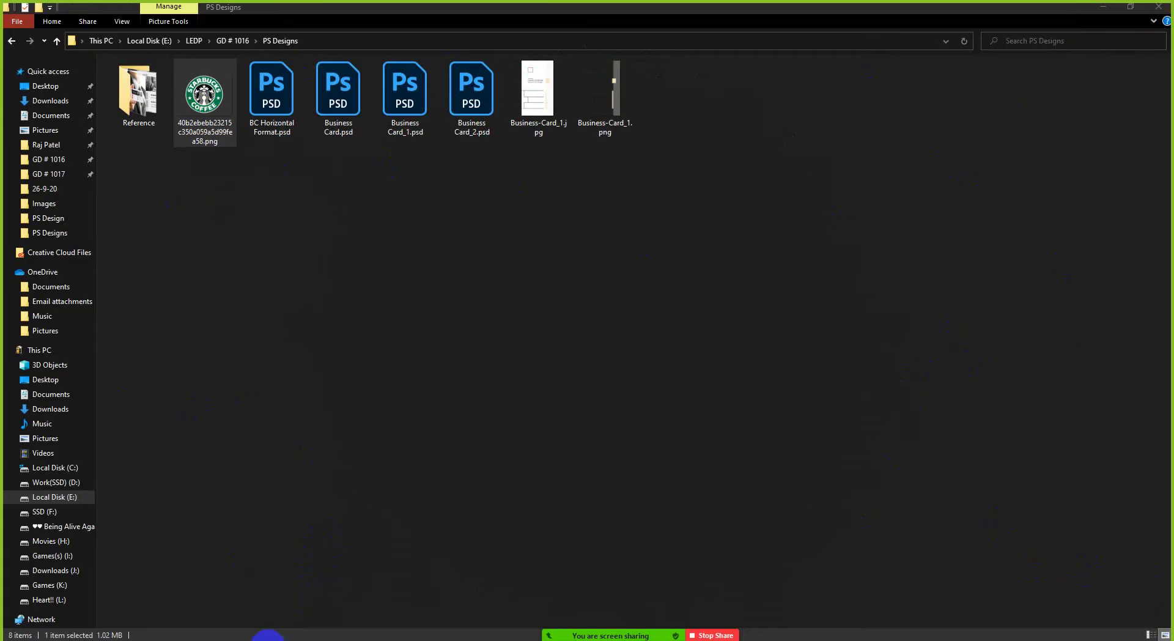
click(269, 637)
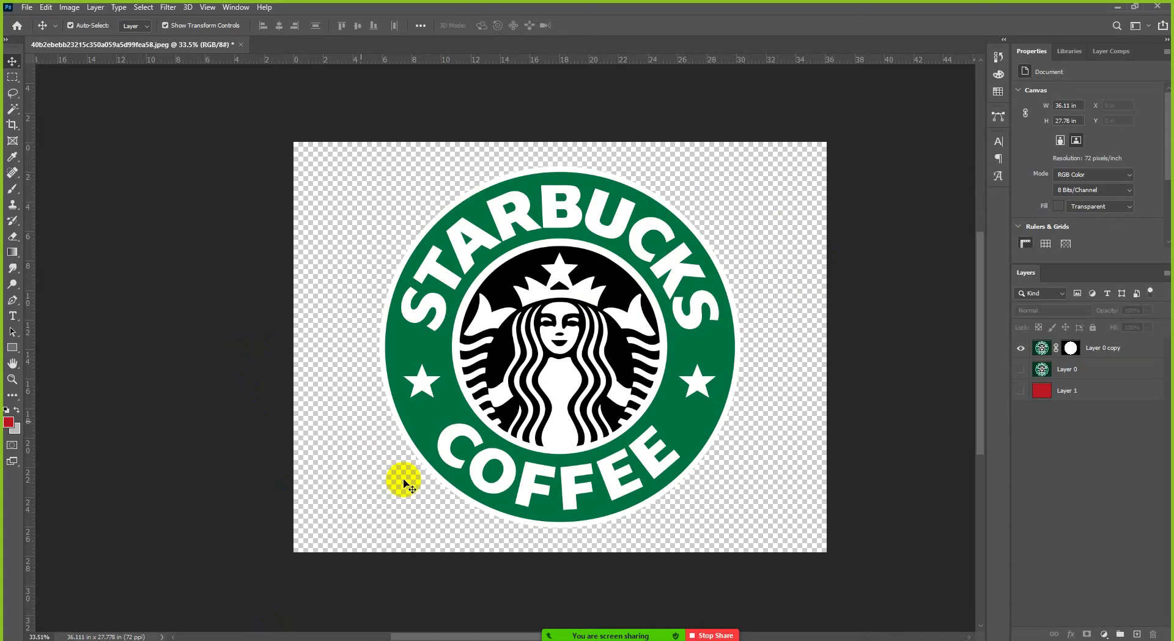
Switch to the browser's Google image results and highlight the "starbucks logo" search query
mouse_move(102, 635)
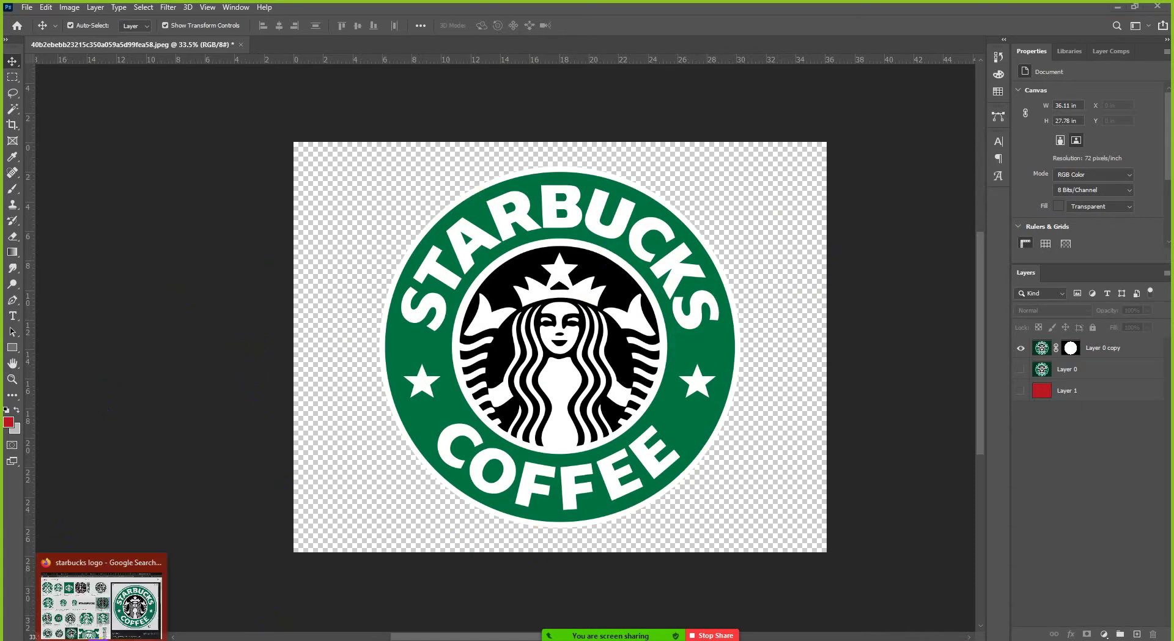
click(102, 596)
scroll(202, 257, up, 3)
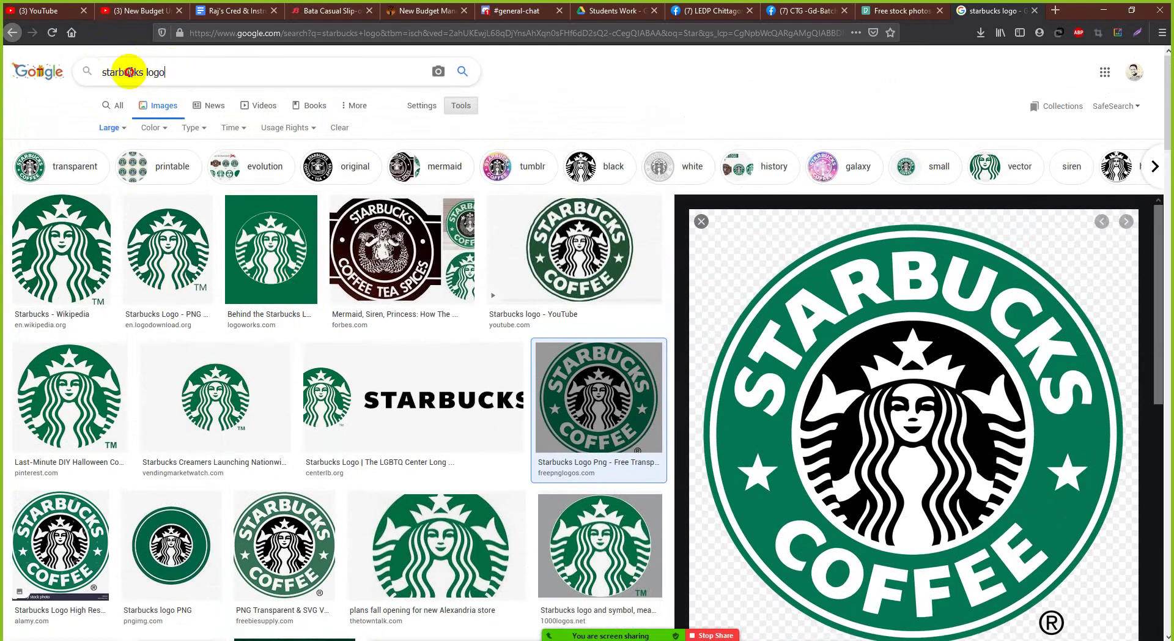
triple_click(131, 72)
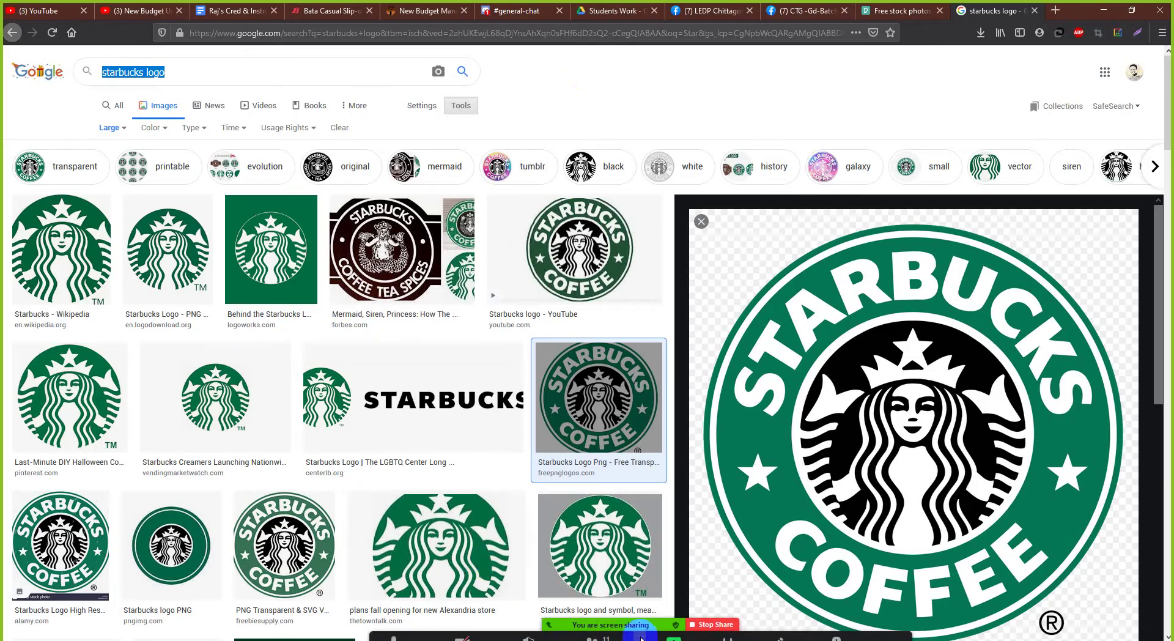
Open the meeting's participants list over the browser, reposition it, and highlight the "starbucks logo" query again
click(591, 625)
mouse_move(887, 359)
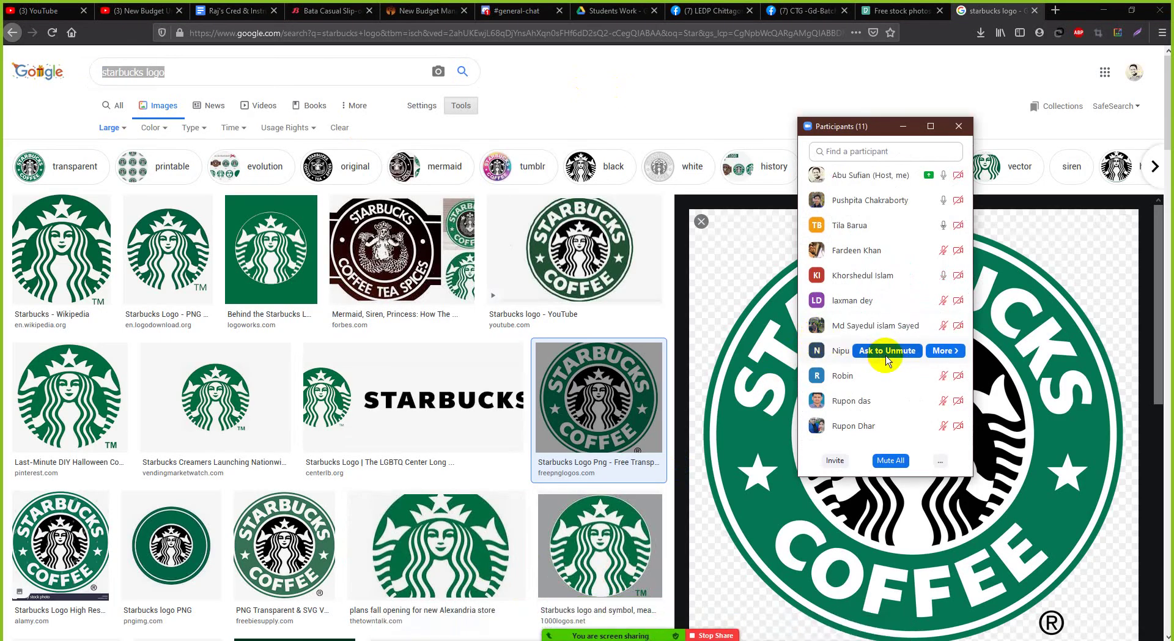
mouse_move(839, 404)
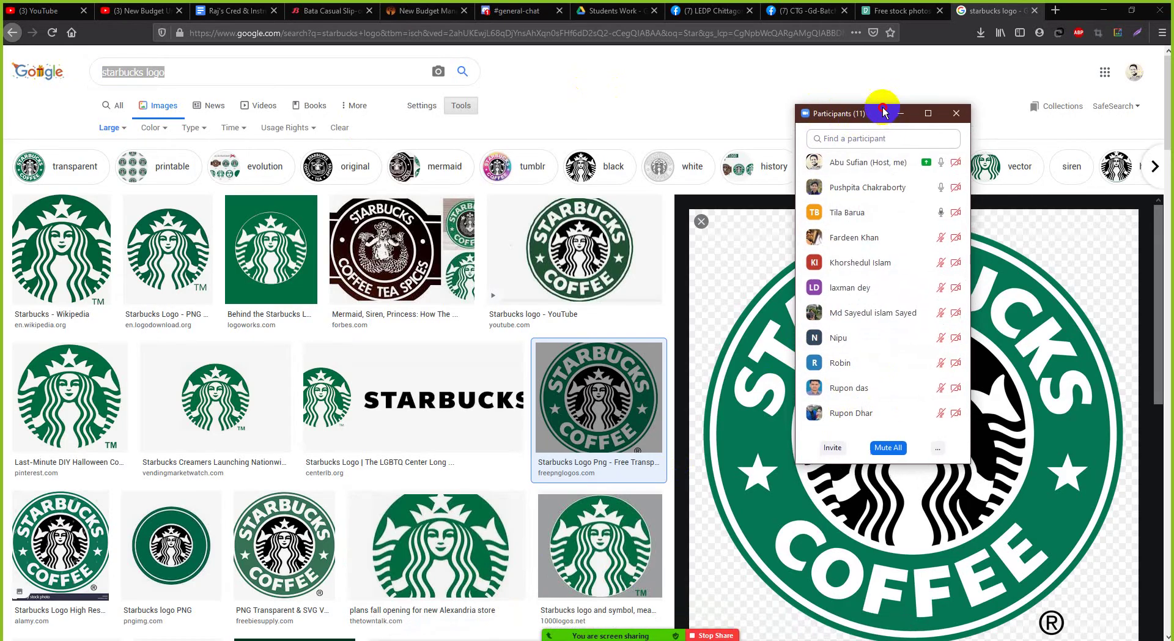
drag(879, 121, 883, 87)
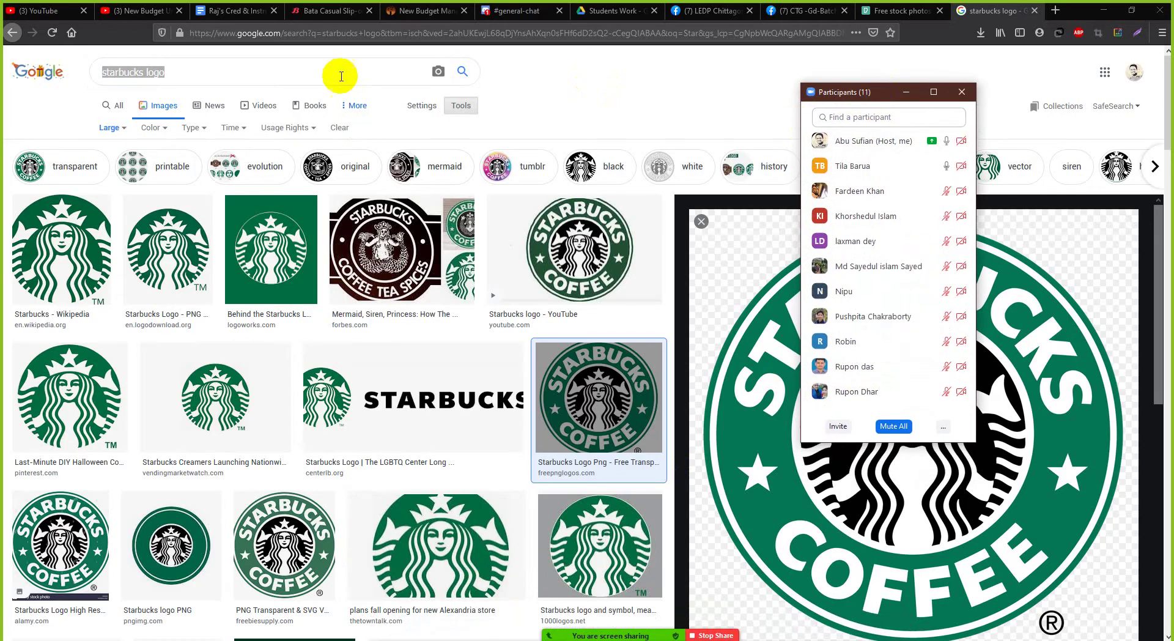
drag(333, 70, 54, 95)
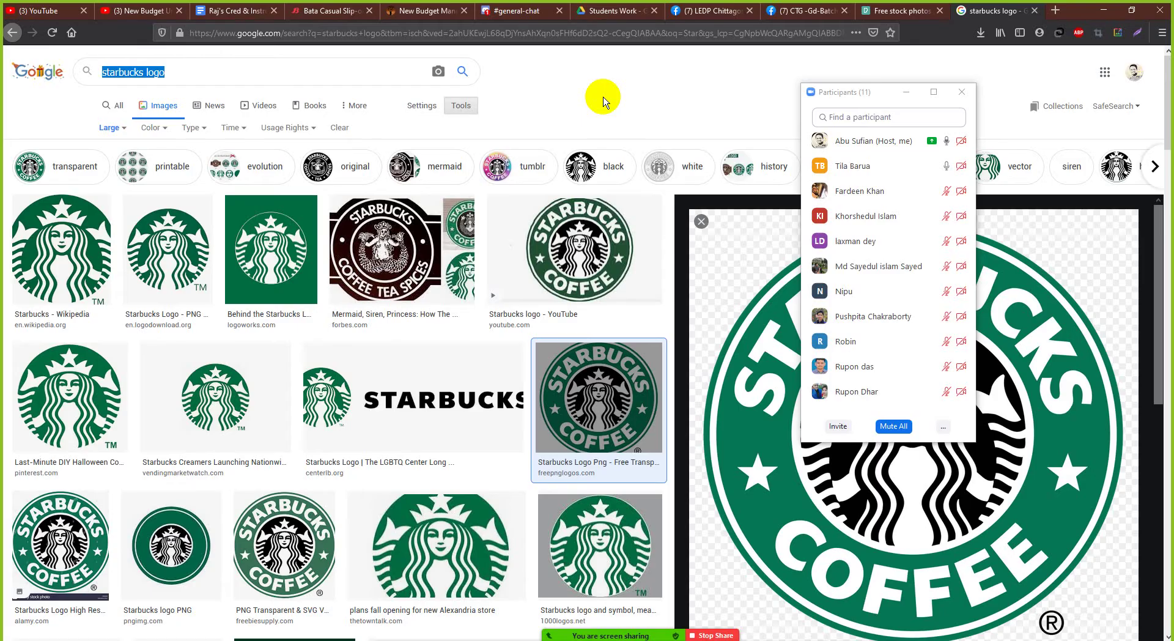
Try the PS 2017 download link in the CTG -Gd-Batch#1016 Facebook announcement, and return to the group page
click(798, 11)
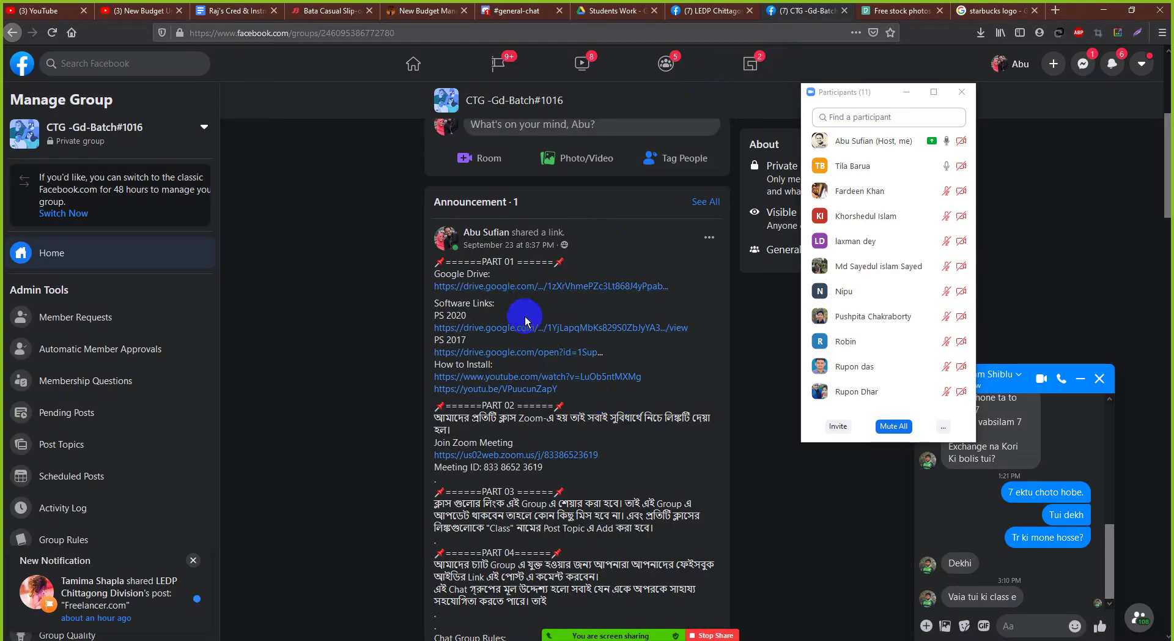
click(503, 358)
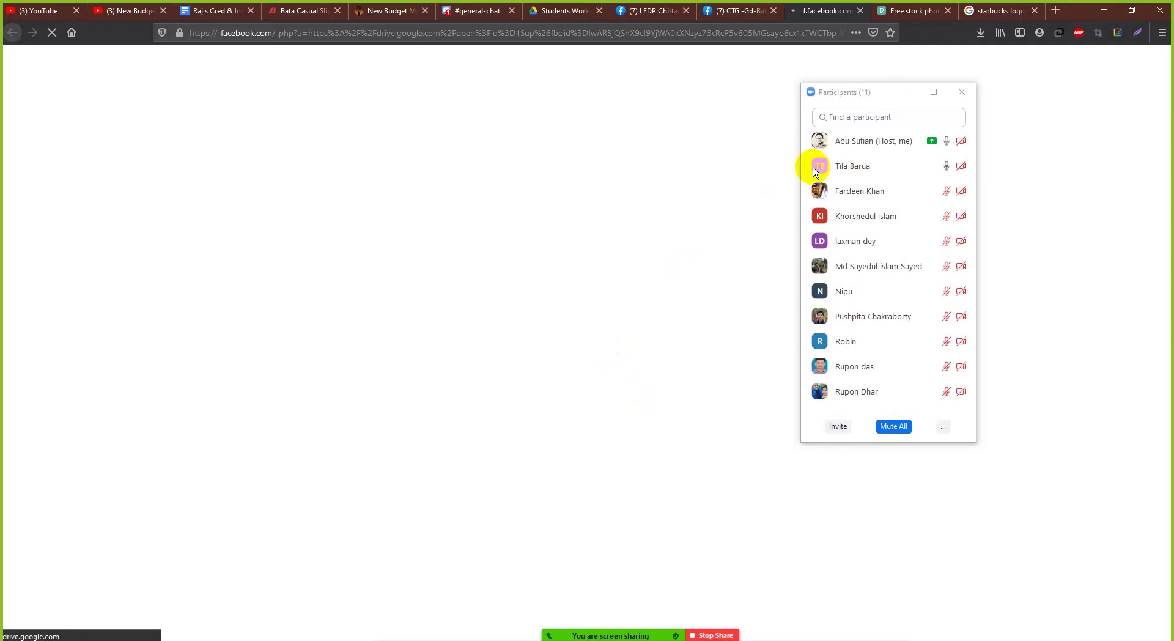
drag(884, 99, 967, 98)
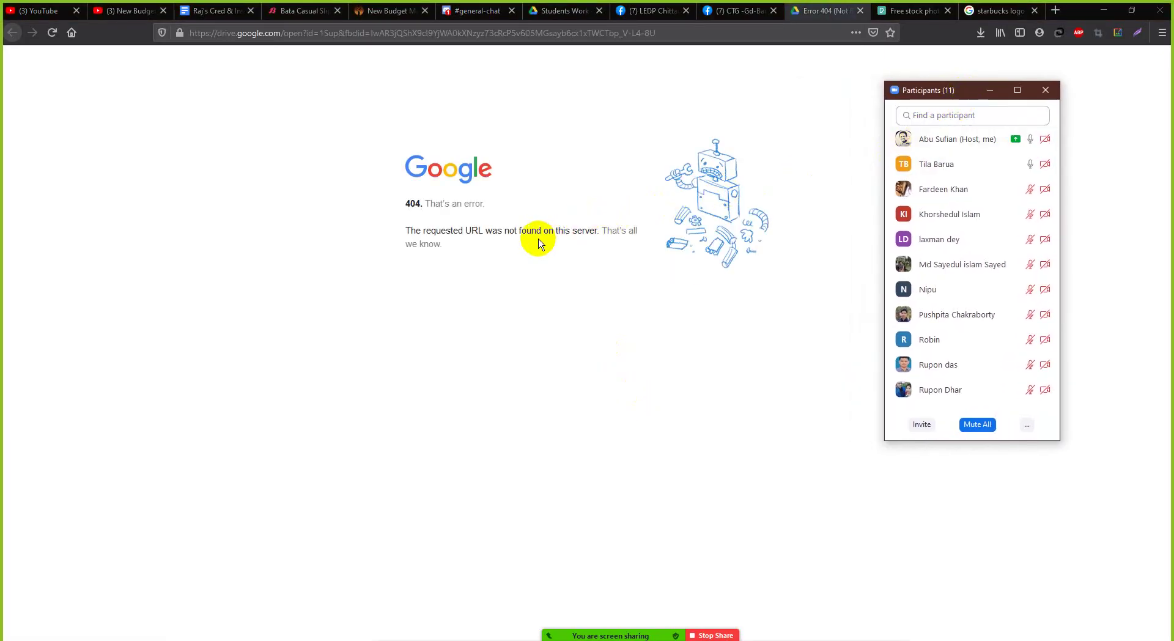
click(739, 11)
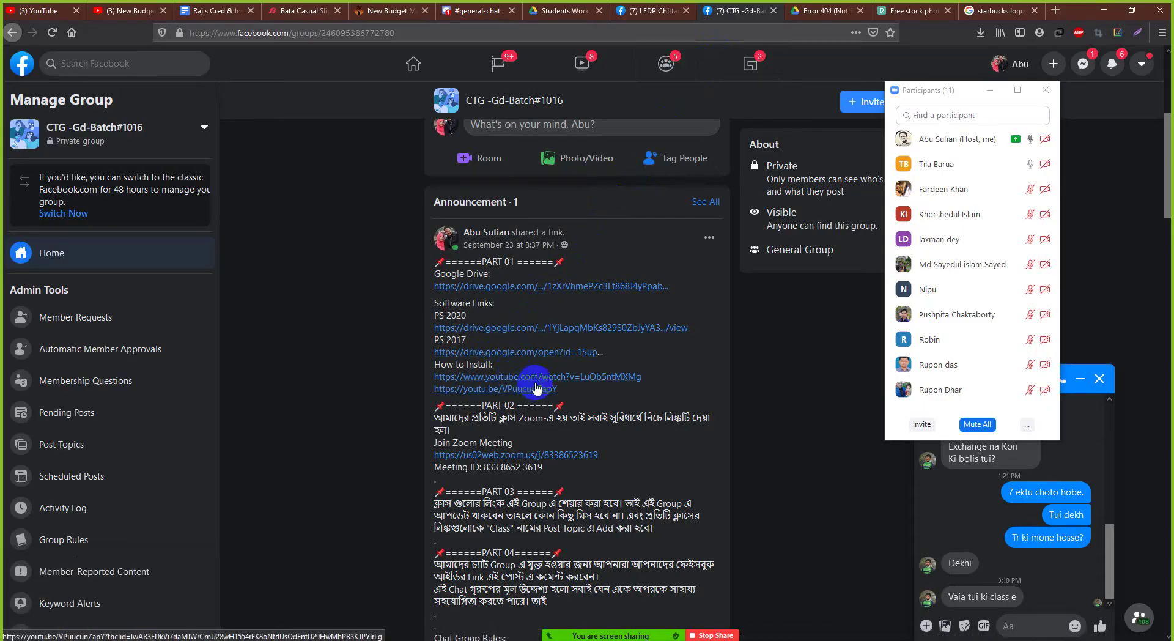
Open the first How to Install video link from the announcement, close the Error 404 tab, and view the video page
click(576, 378)
click(856, 11)
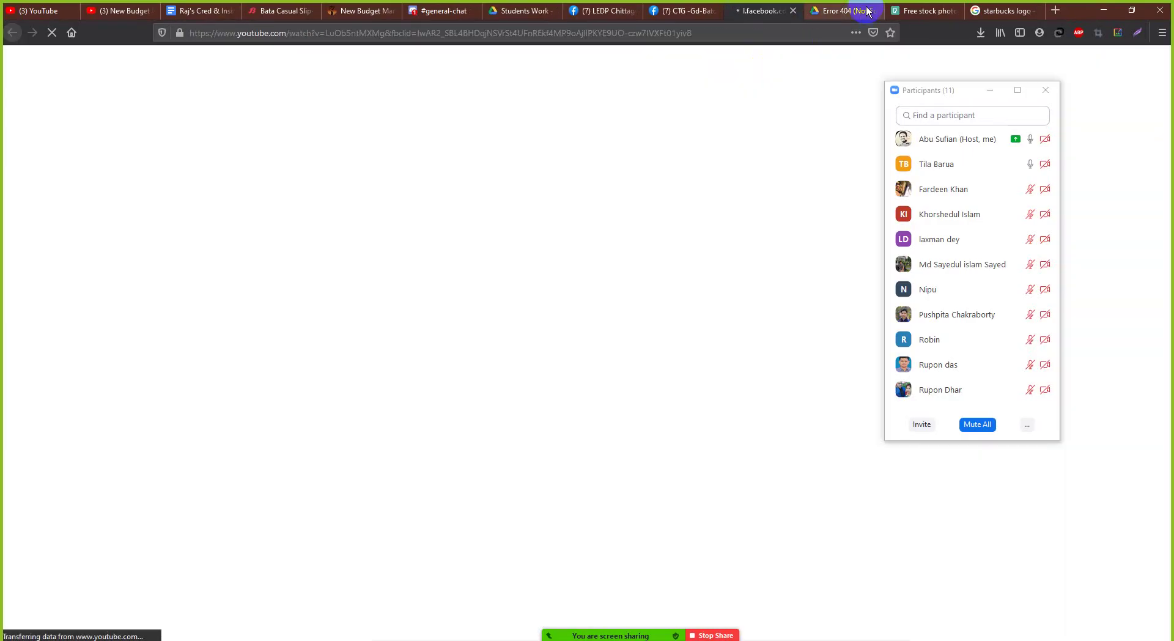
click(875, 11)
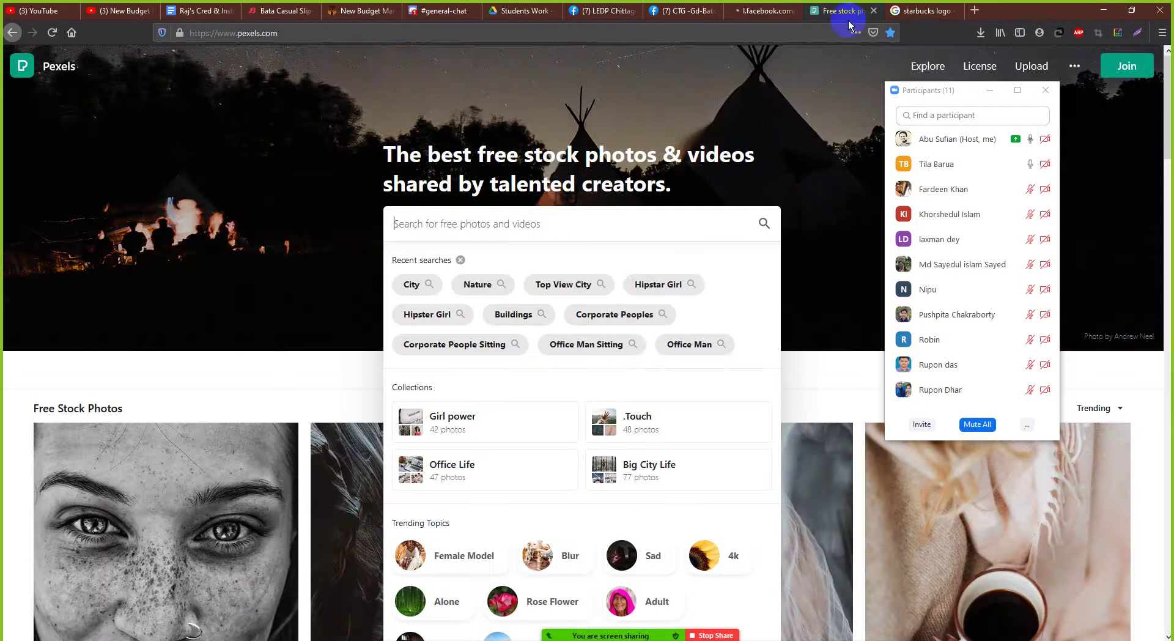
click(752, 11)
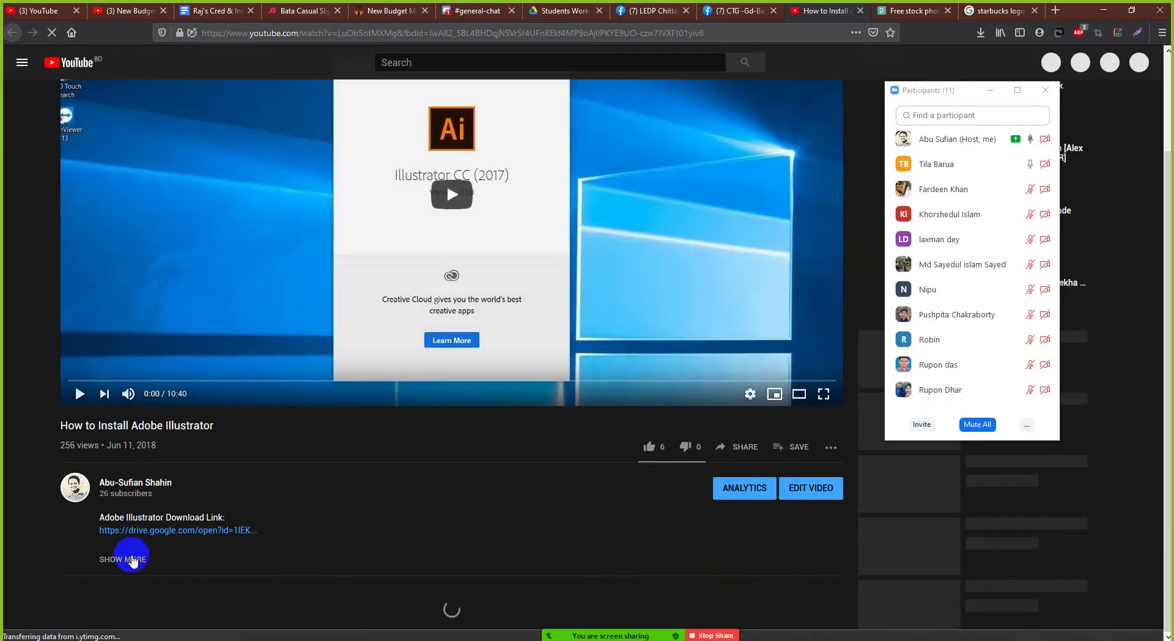
Expand the install video's description to show its download links, and highlight the PS 2017 link in the CTG -Gd-Batch#1016 announcement
click(125, 558)
scroll(196, 466, down, 2)
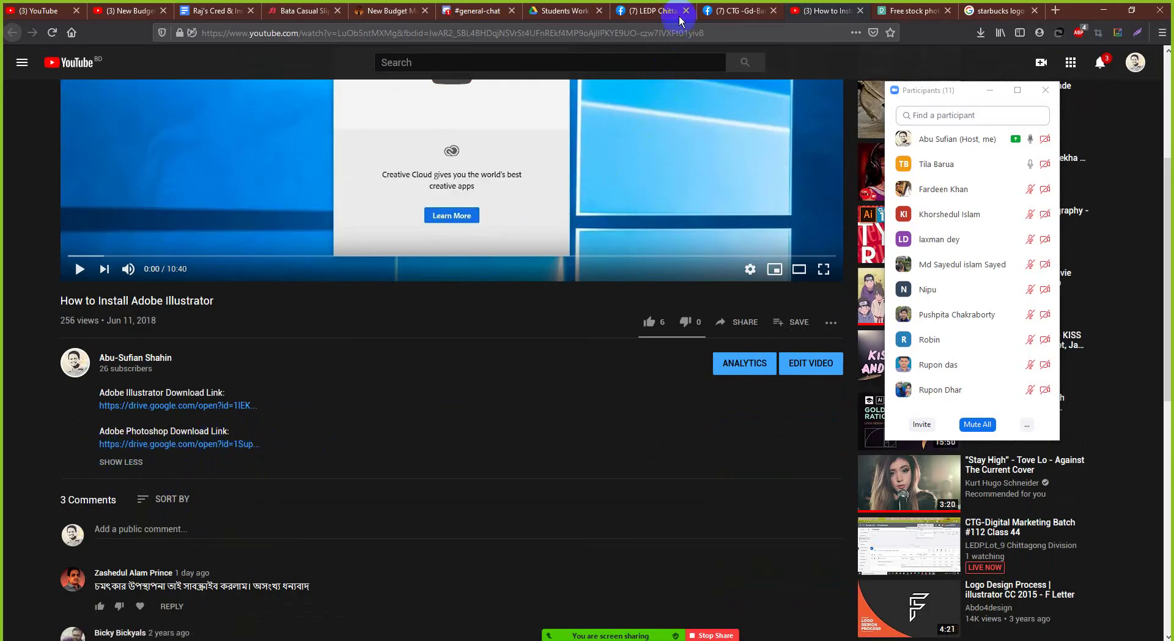
click(728, 8)
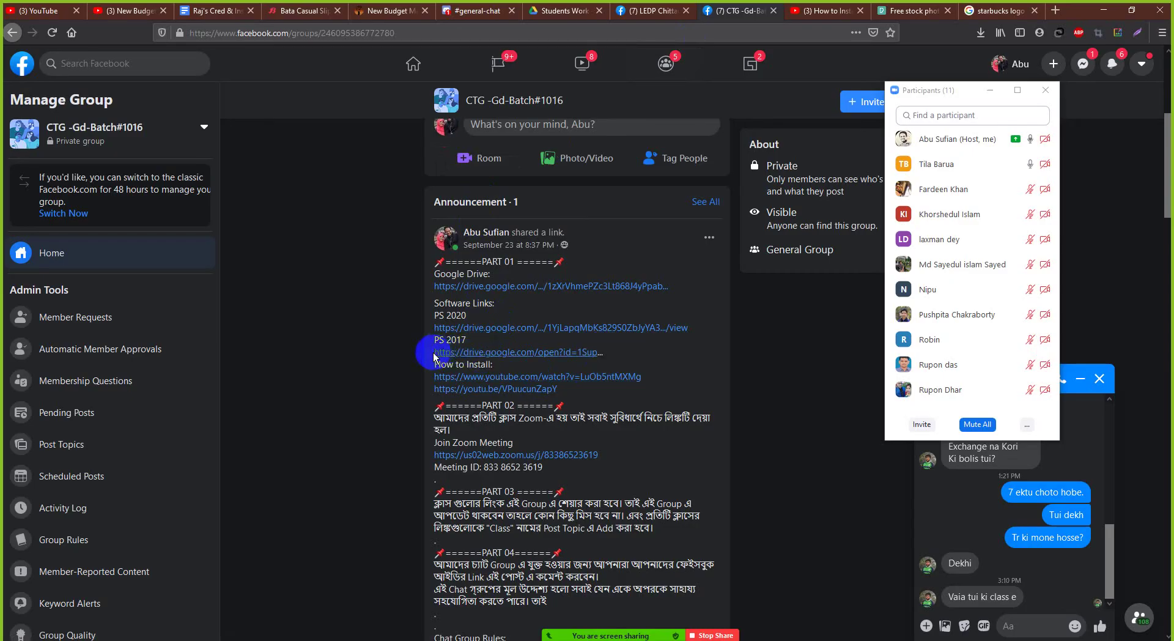
drag(433, 352, 618, 353)
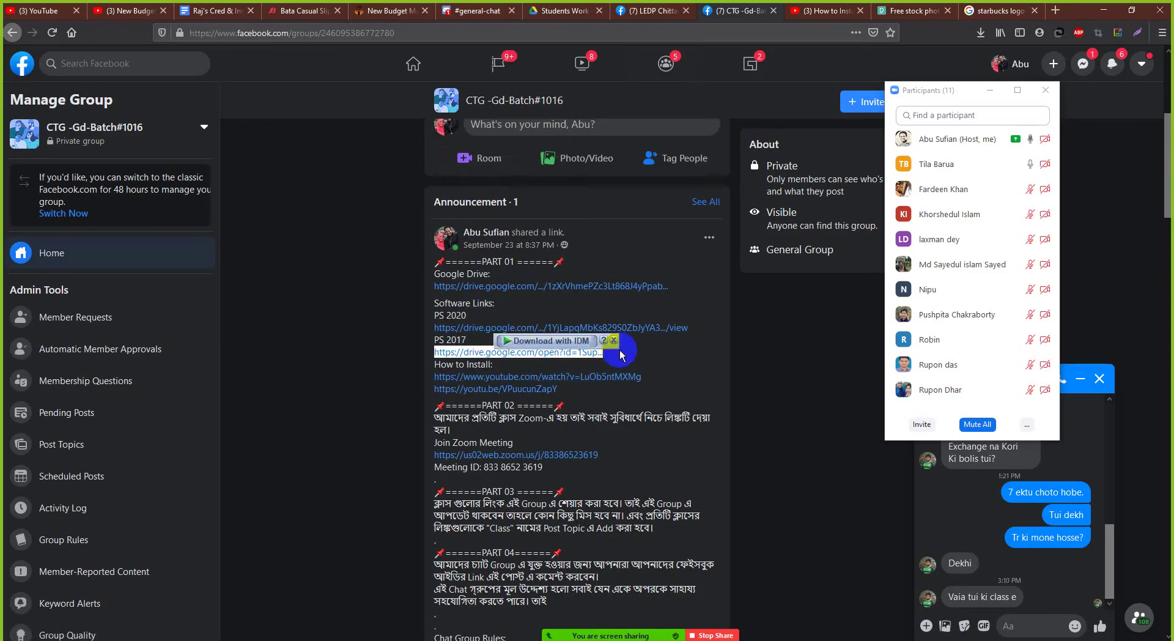
Open the CTG-GD-1017 group from the Facebook home page and check its pinned announcement and the post's available actions
key(alt+Left)
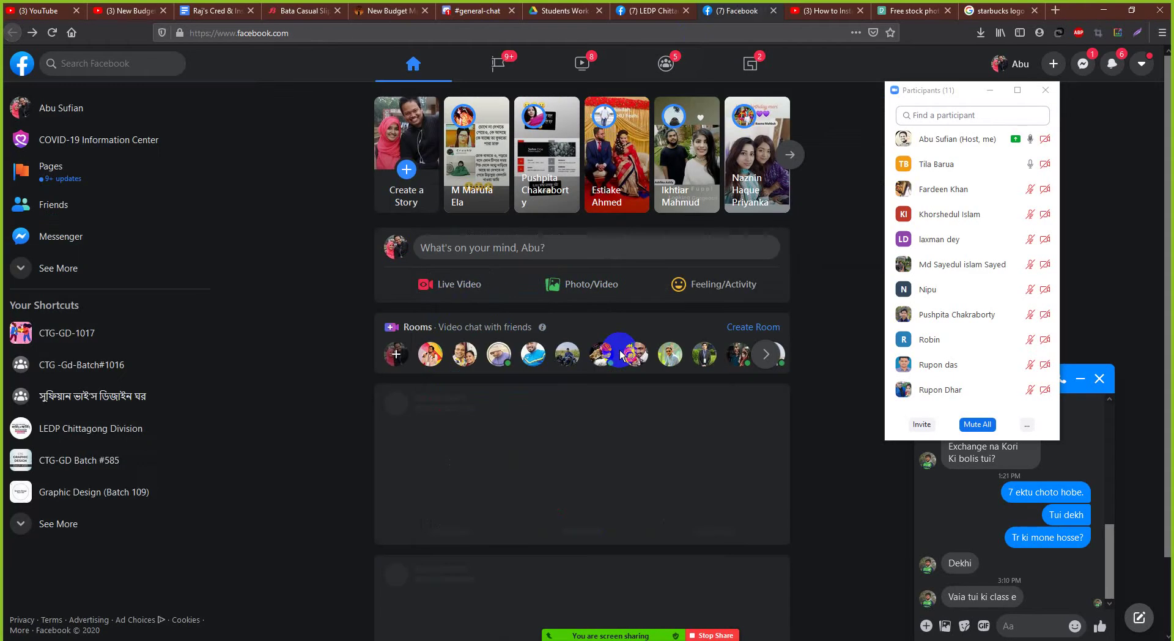
click(38, 40)
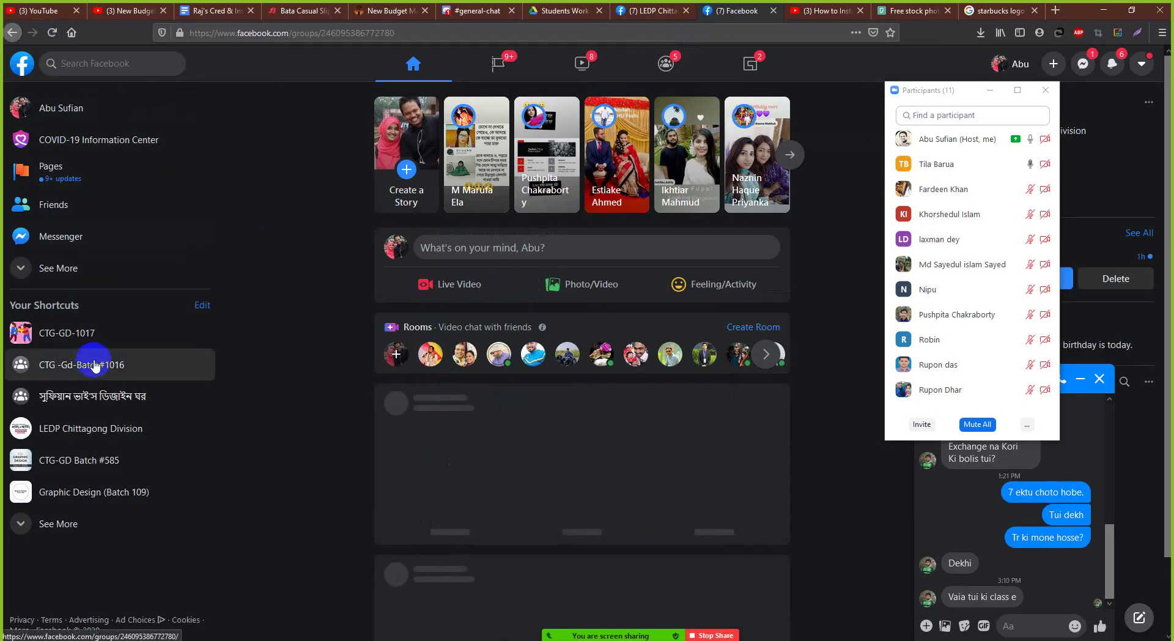
click(91, 334)
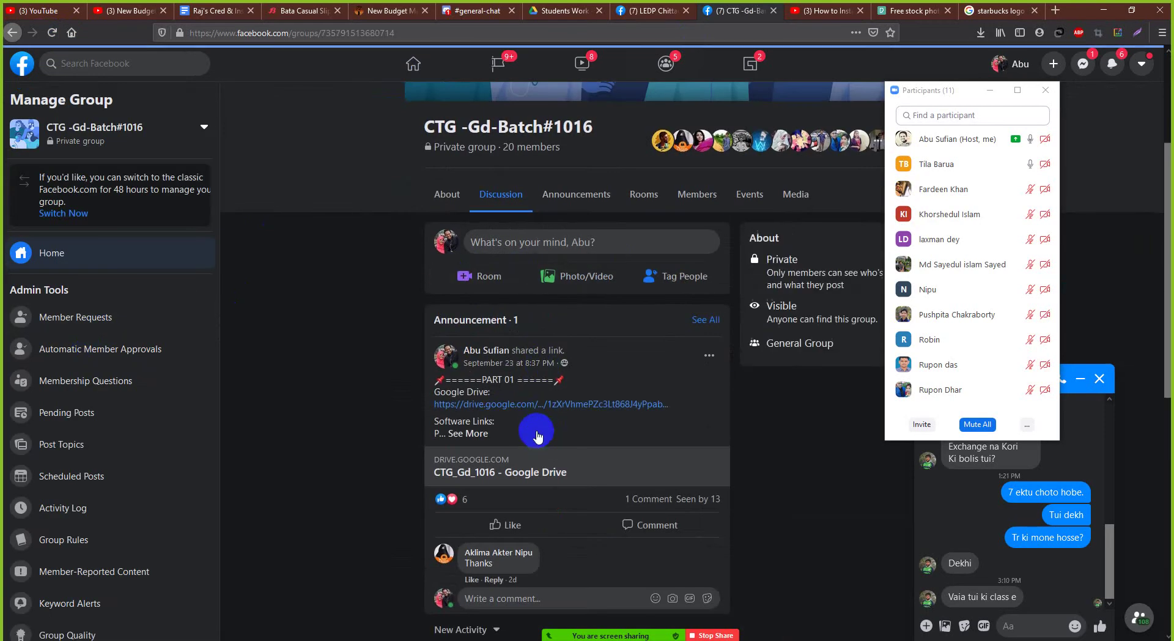
scroll(507, 403, down, 1)
click(476, 372)
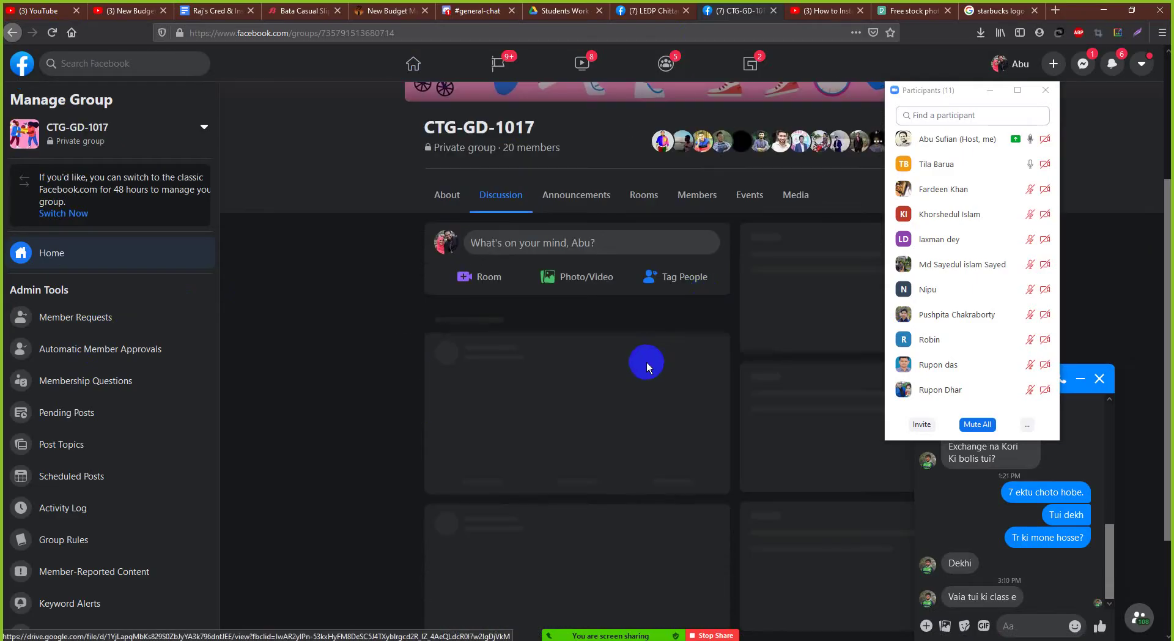
scroll(647, 363, down, 1)
scroll(647, 363, down, 1)
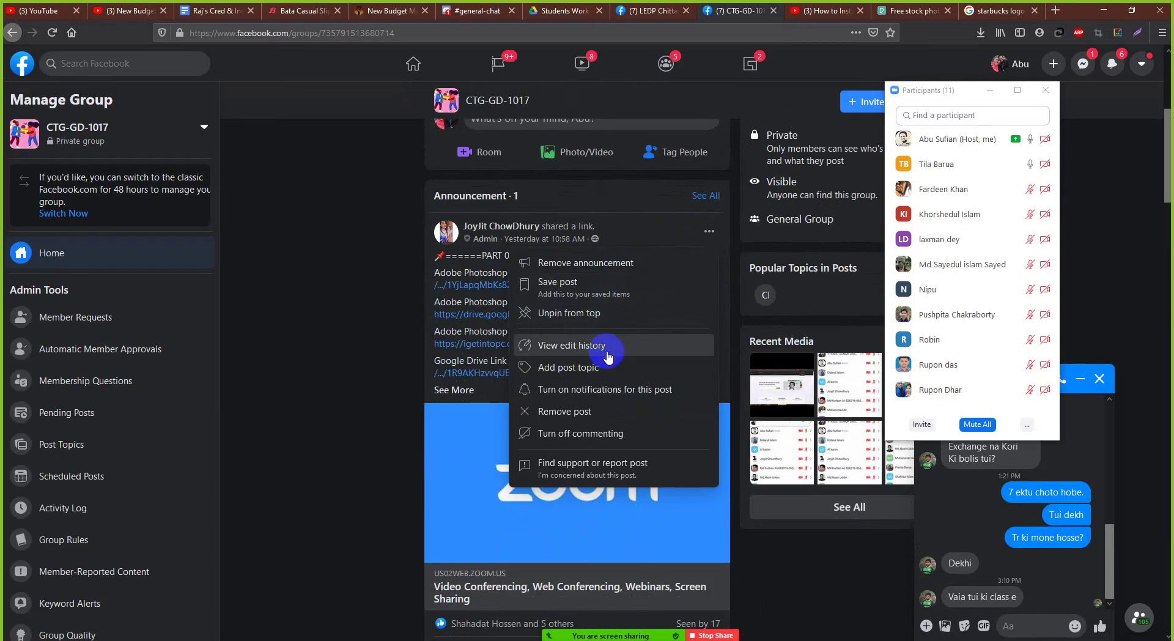
click(381, 441)
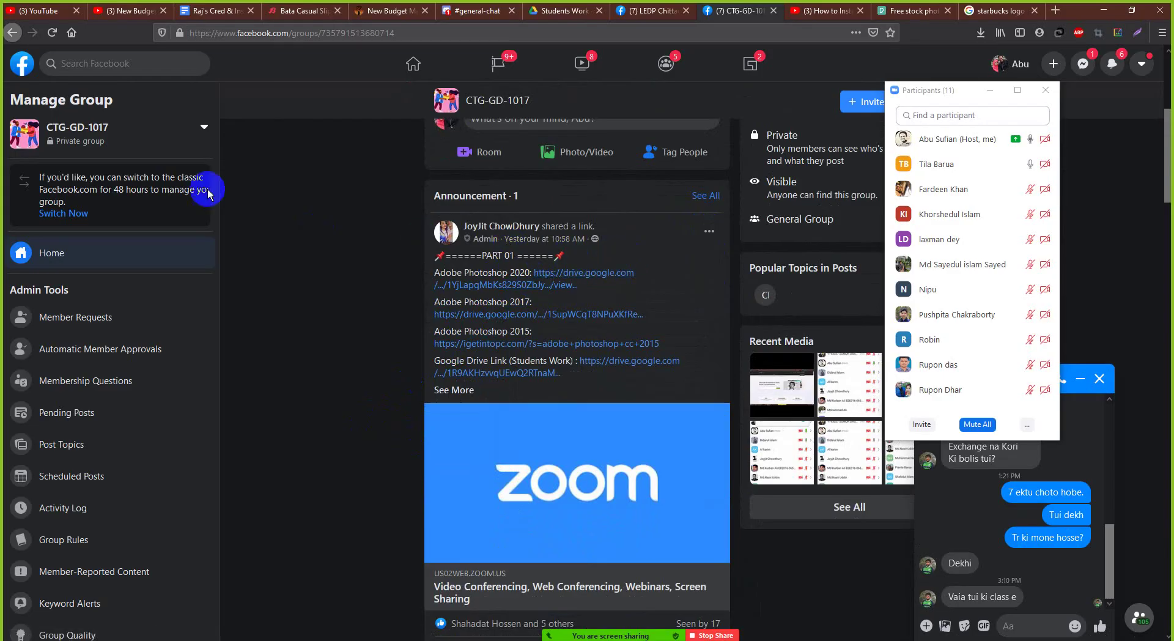
Close the CTG-GD-1017 tab and open the CTG -Gd-Batch#1016 group from the Facebook home page
click(773, 10)
click(666, 12)
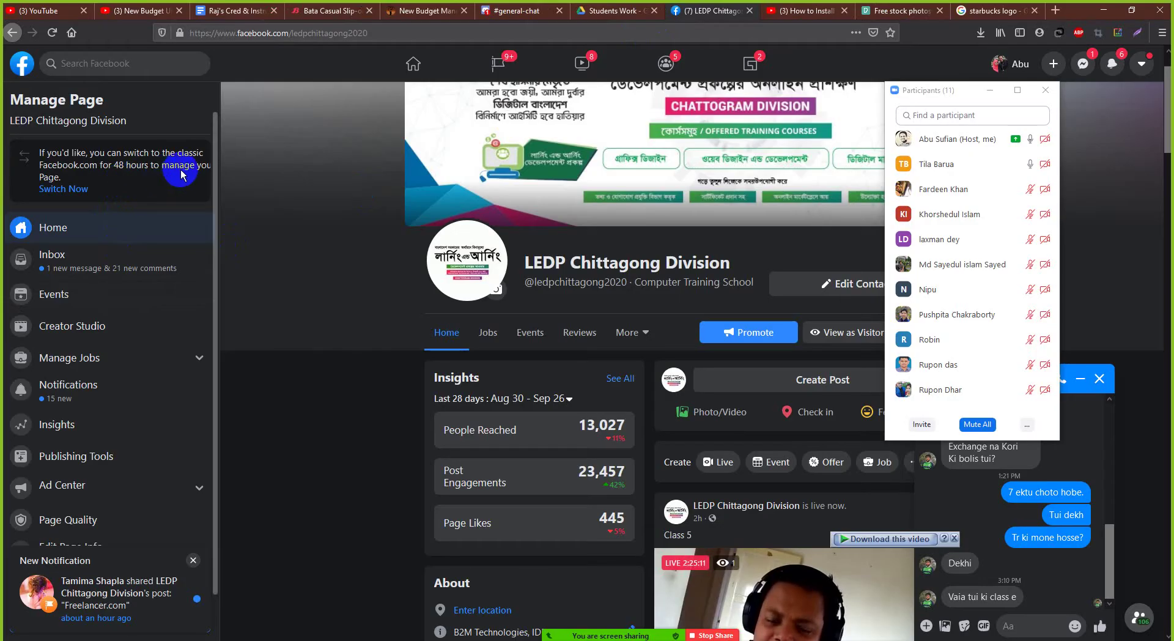
scroll(137, 173, up, 2)
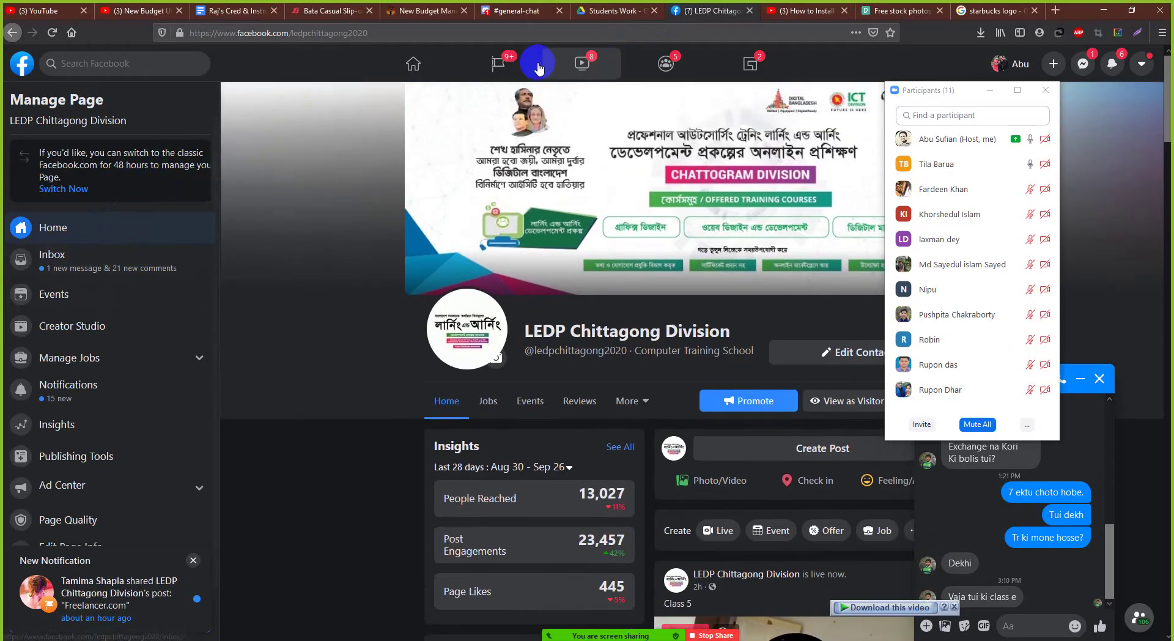
click(24, 70)
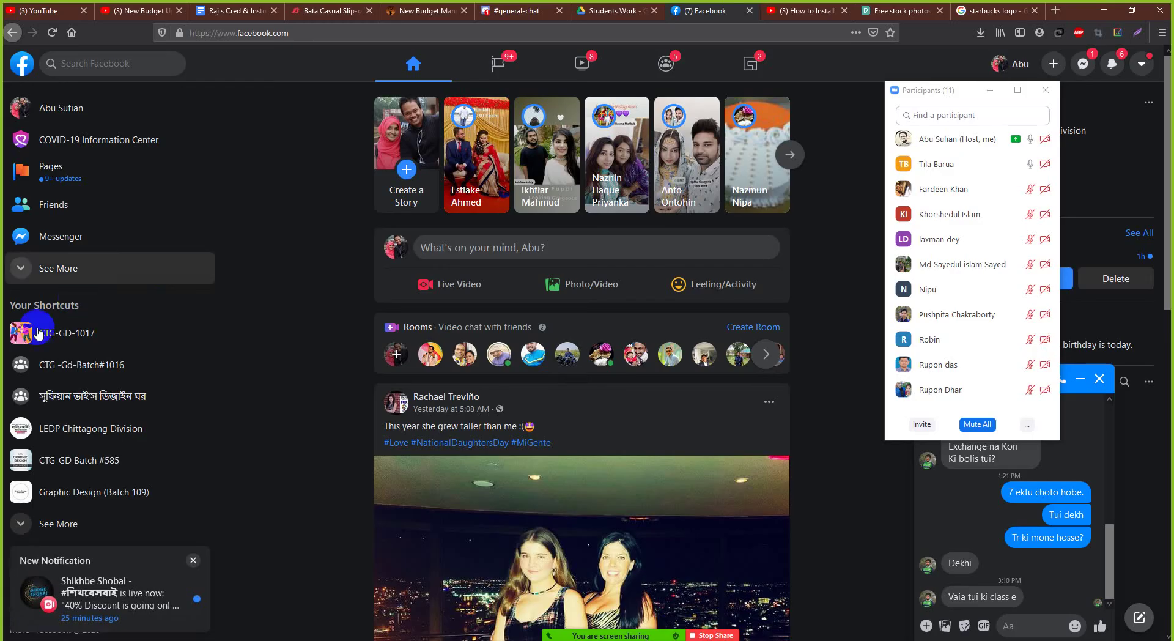
click(97, 368)
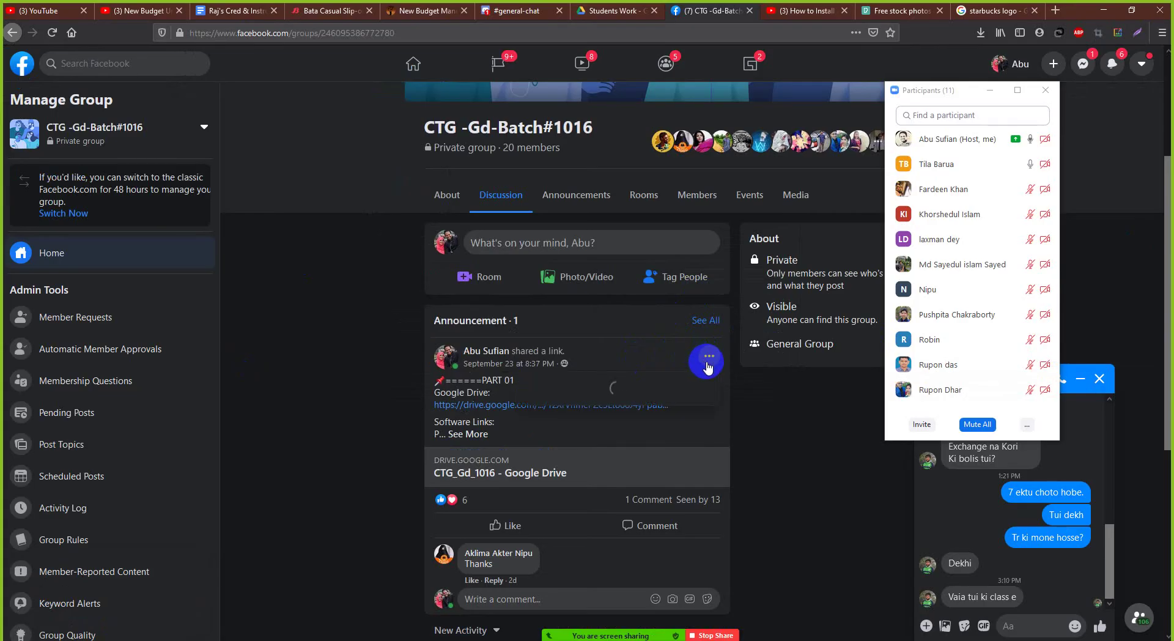
Edit the announcement post, replacing the PS 2017 link with "Link is in the video description. Please check the link below"
click(706, 362)
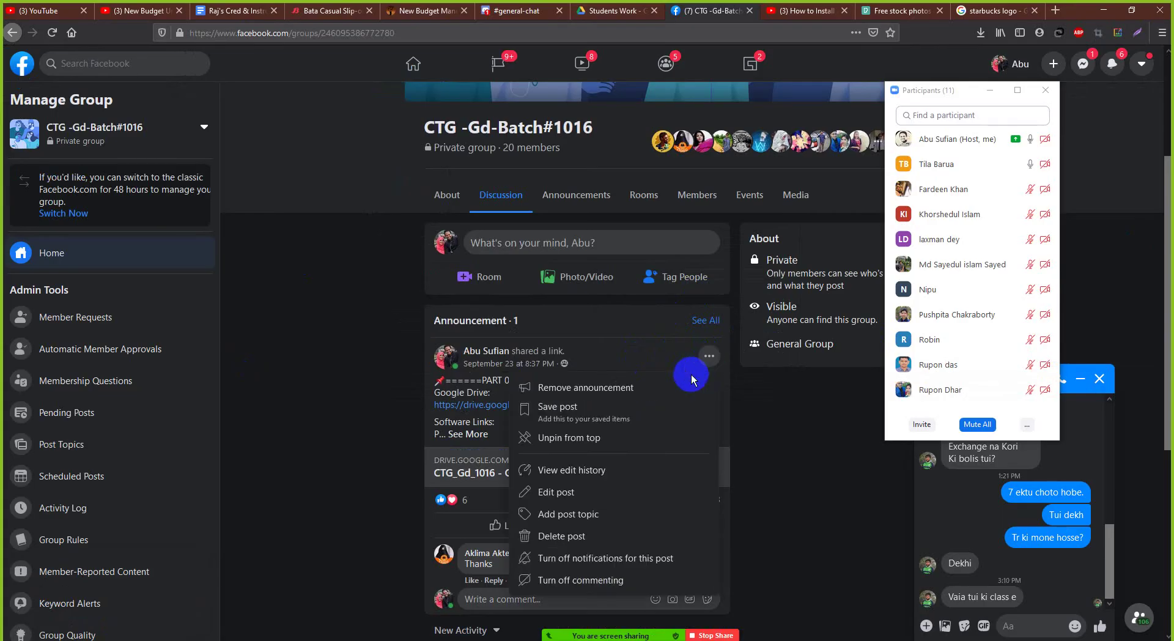
click(569, 493)
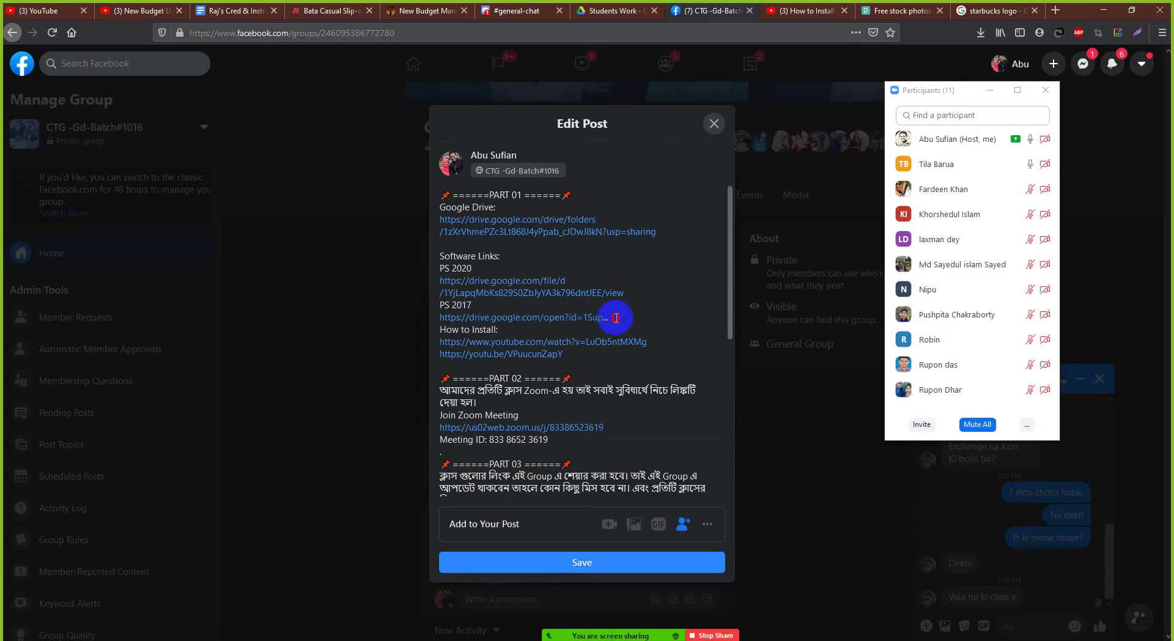
drag(613, 317, 432, 318)
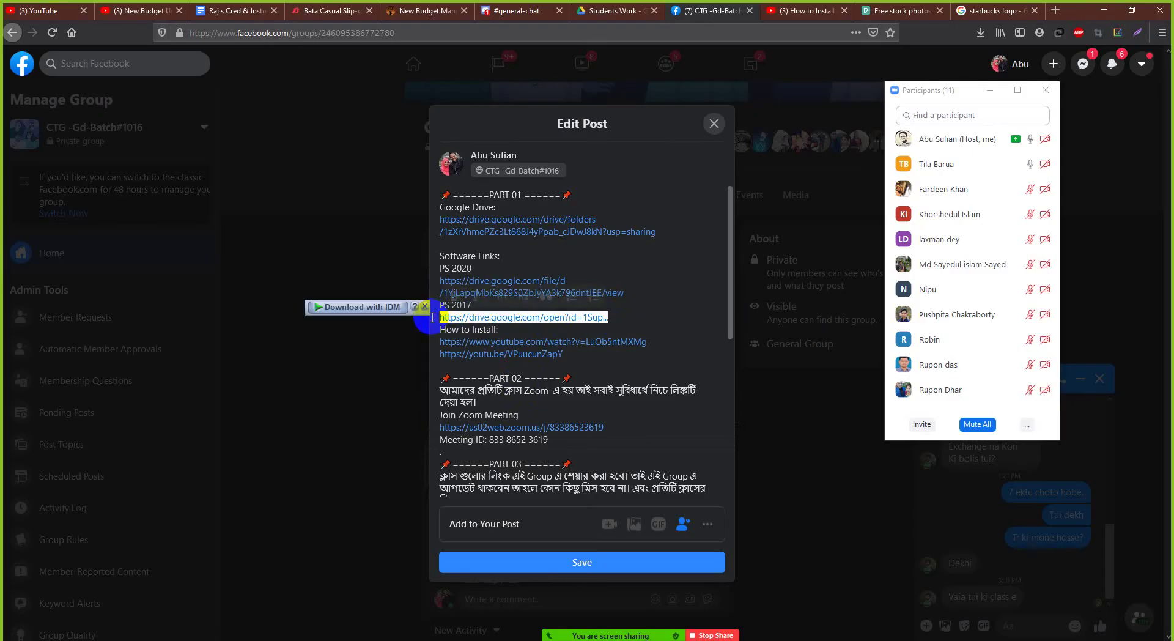
key(BackSpace)
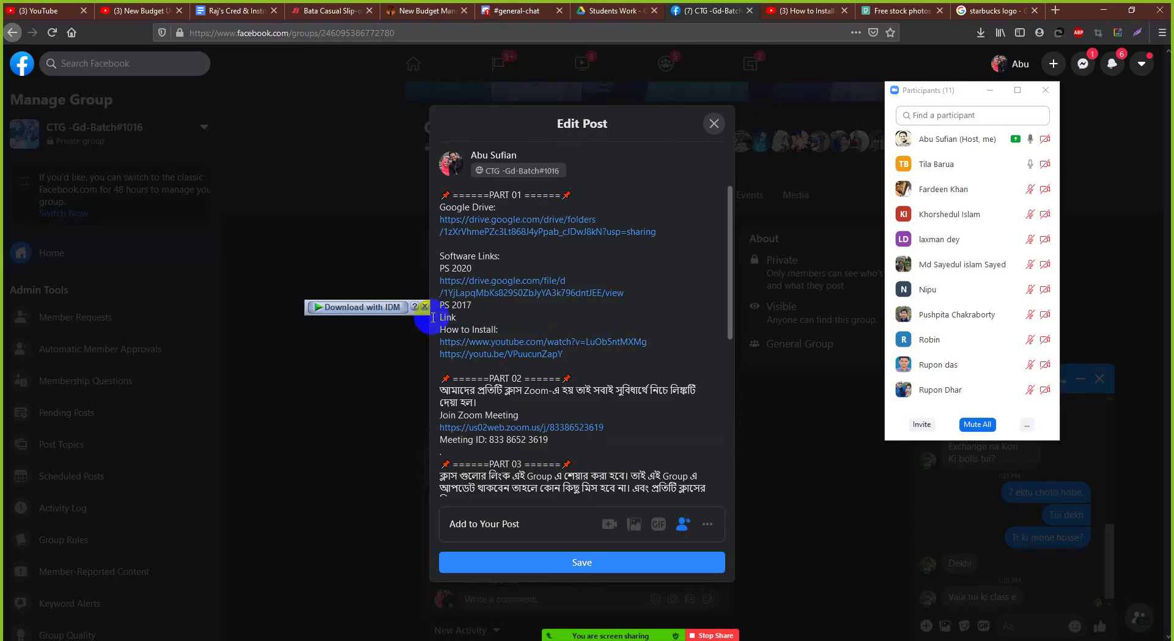
text(Link is in the vi)
text(de)
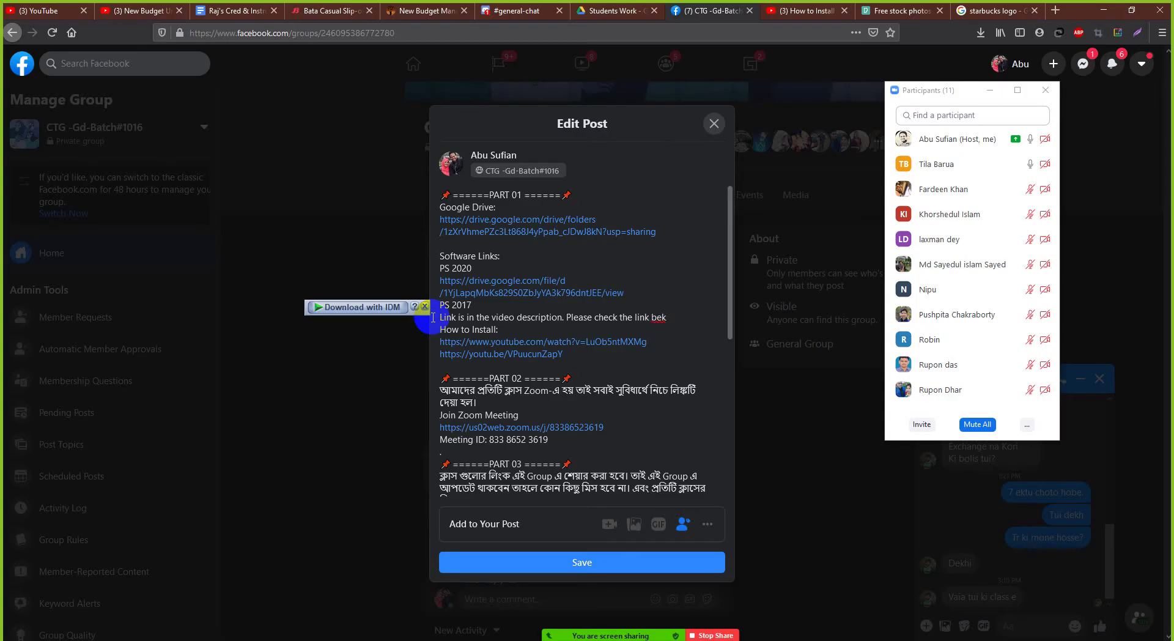
text(ow)
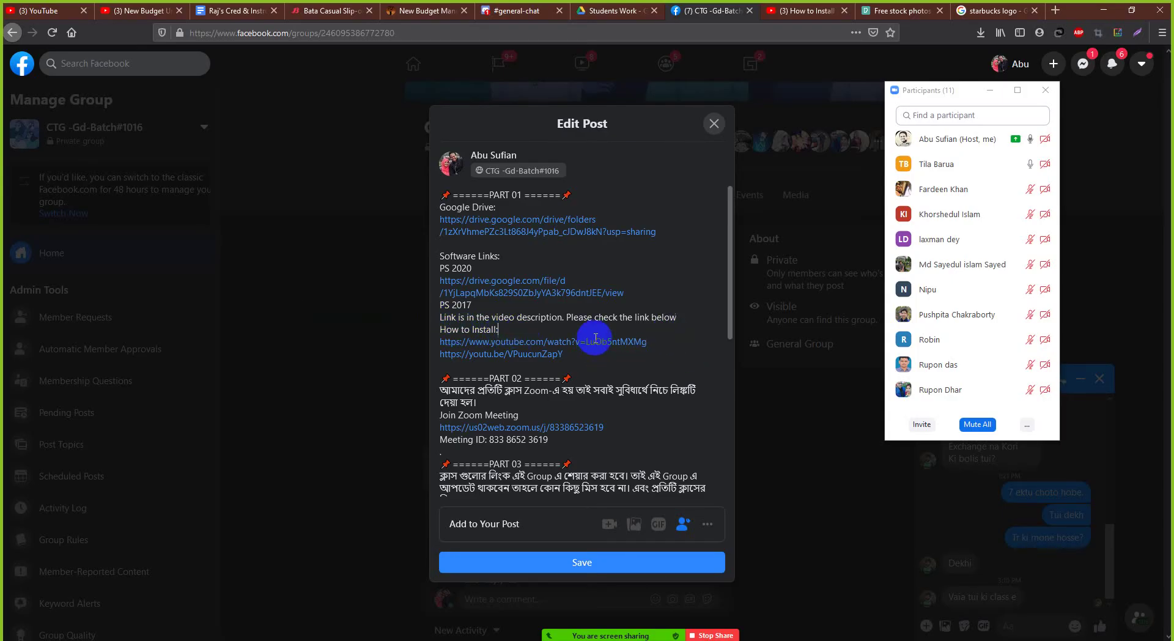
Delete the "How to Install:" line from the post, save it, and expand the announcement to review the edit
click(507, 329)
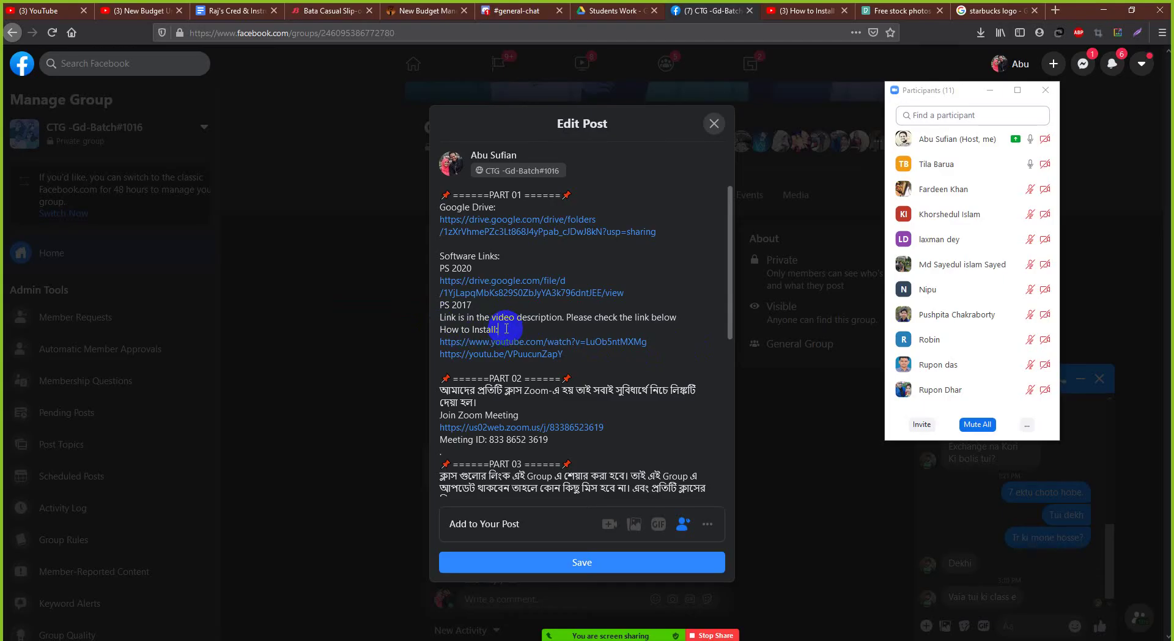
drag(503, 329, 431, 328)
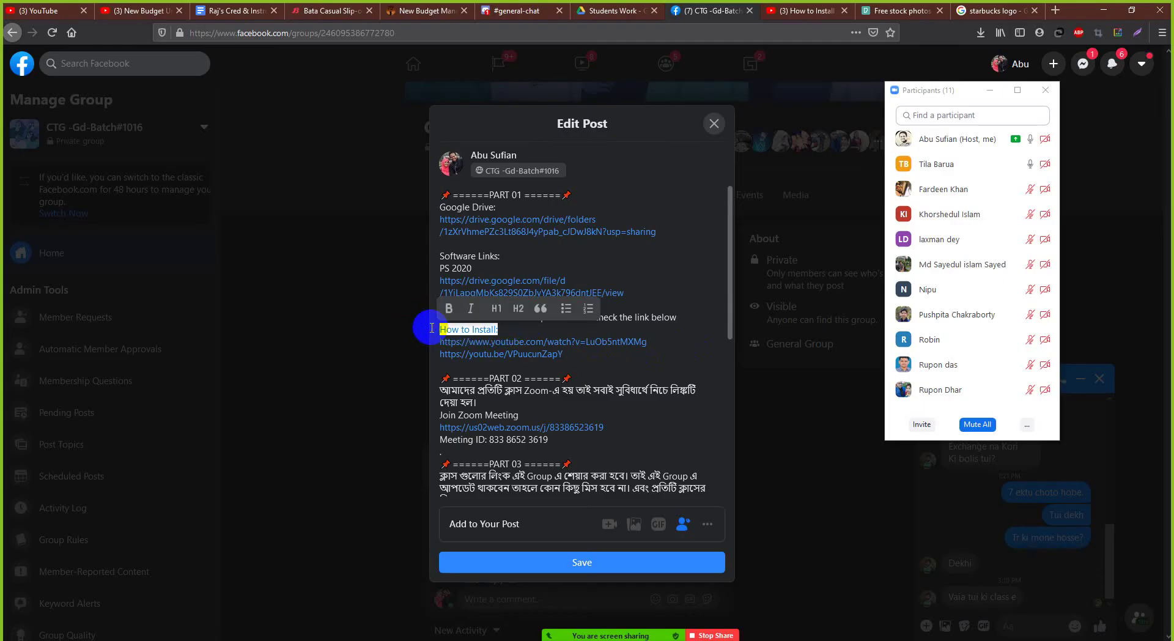
key(BackSpace)
key(BackSpace)
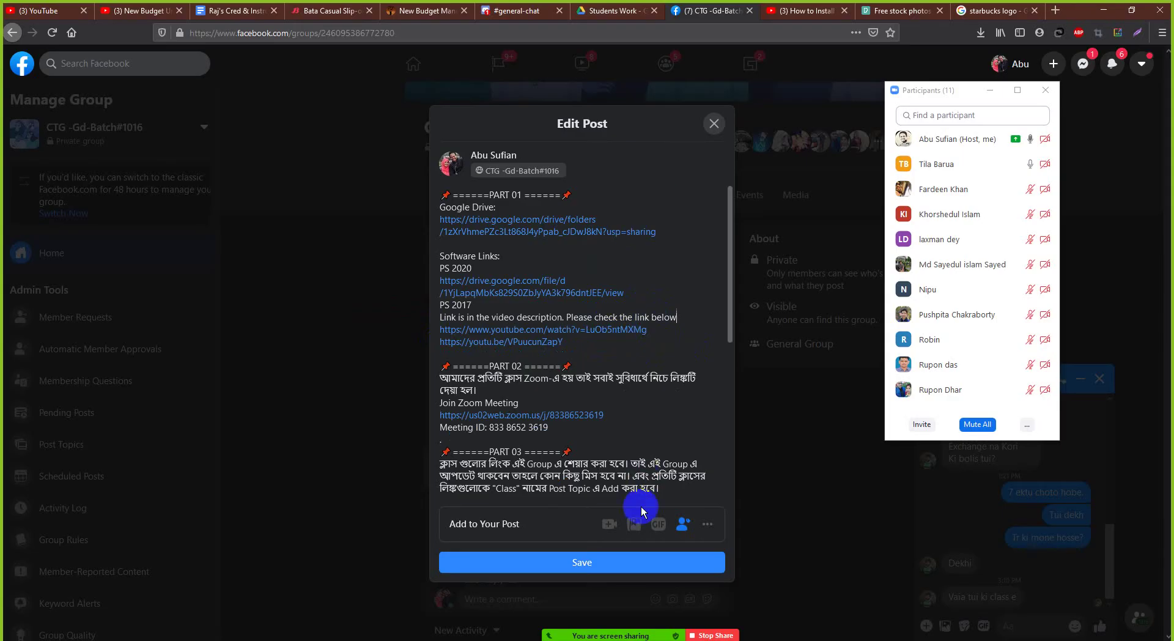
click(591, 565)
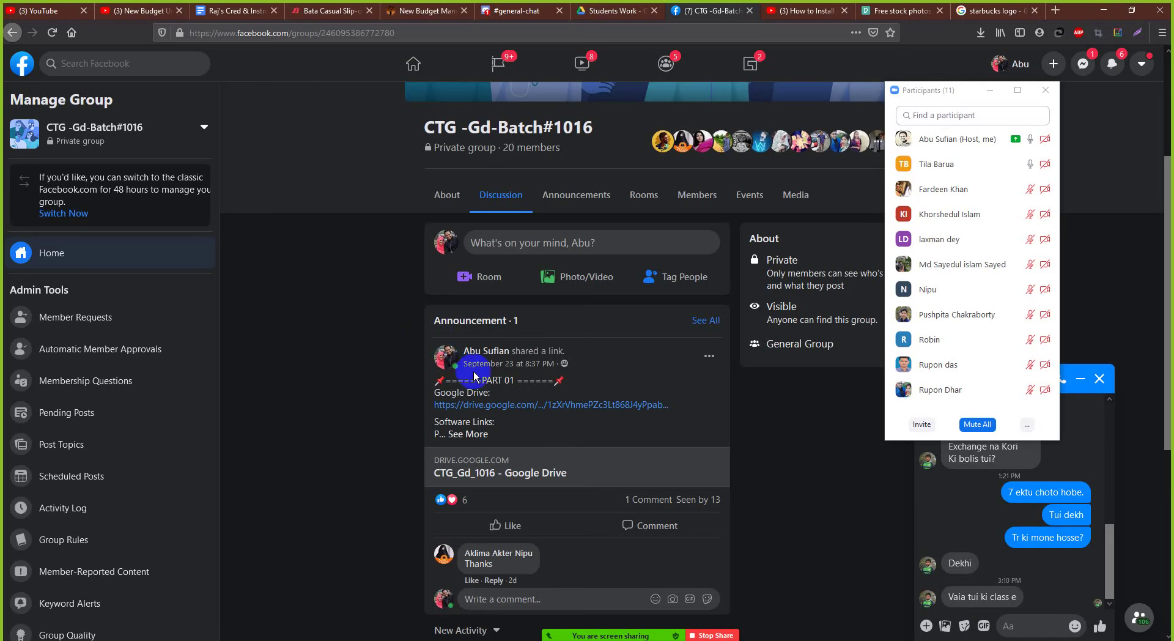
click(467, 434)
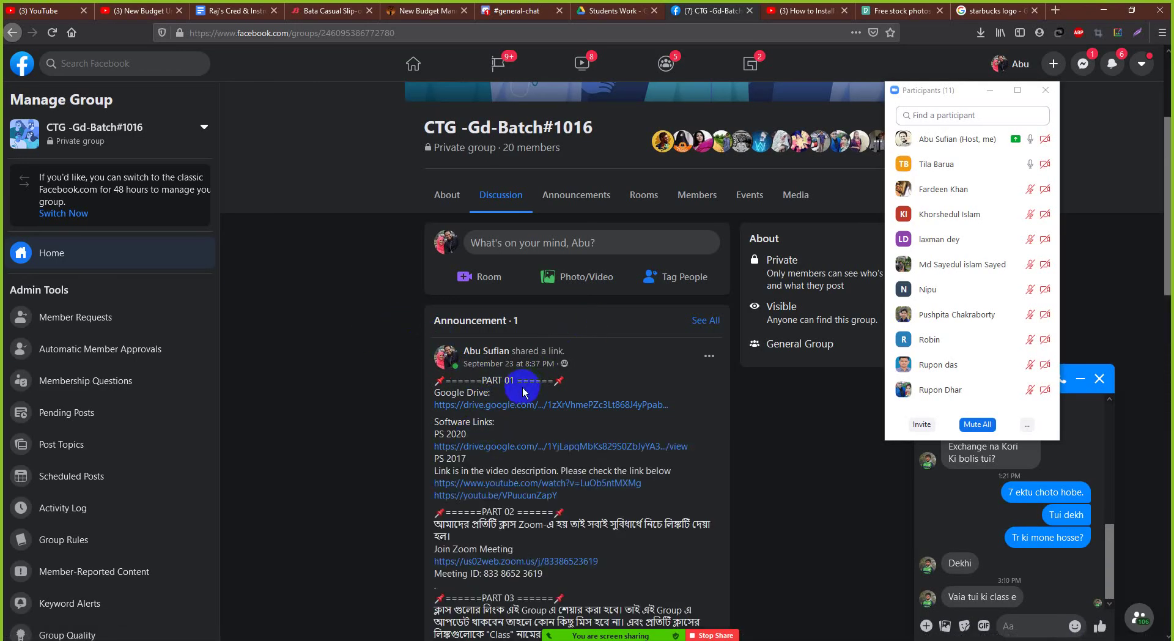
scroll(522, 392, down, 3)
Test the Adobe Photoshop download link in the install video's description, and close the Drive folder and video tabs to return to the group
click(797, 15)
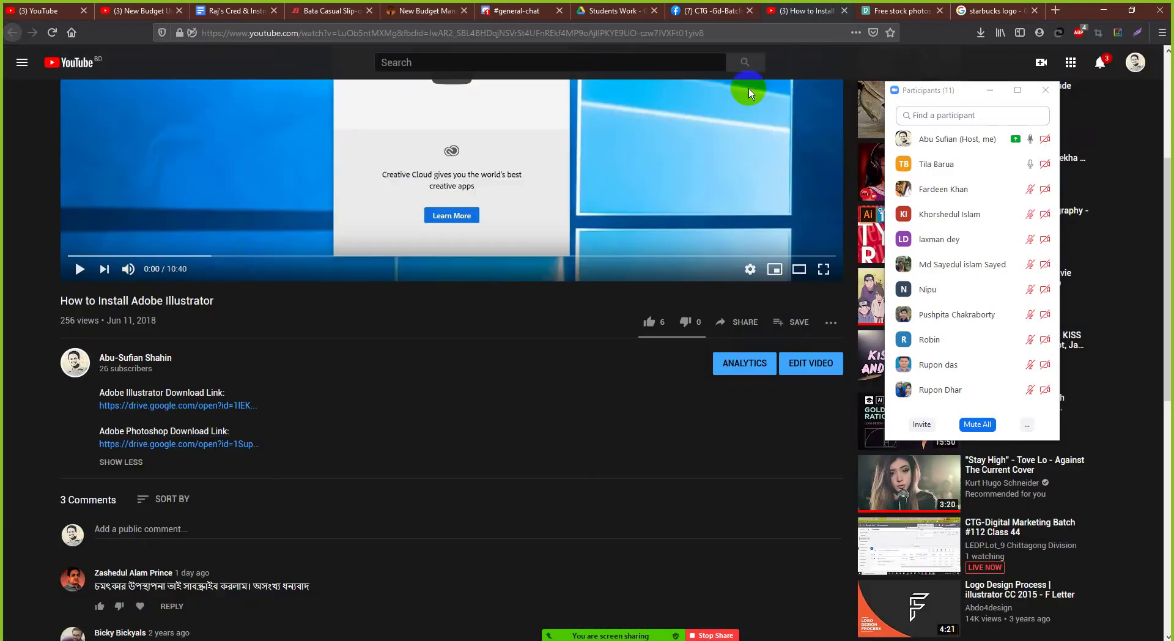
click(177, 446)
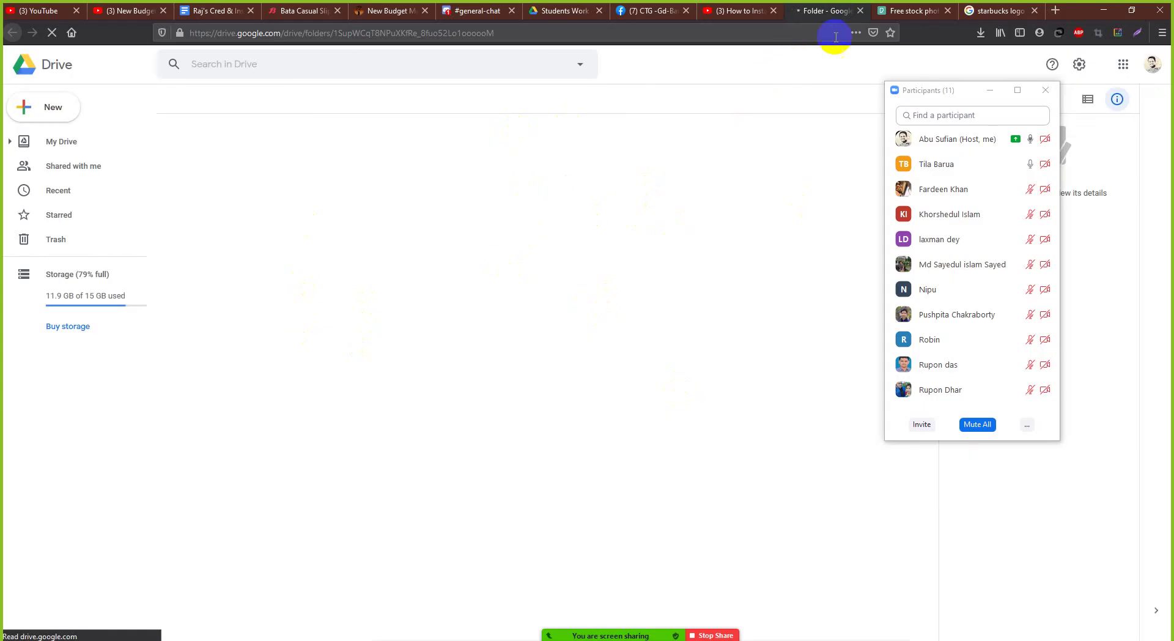
click(861, 15)
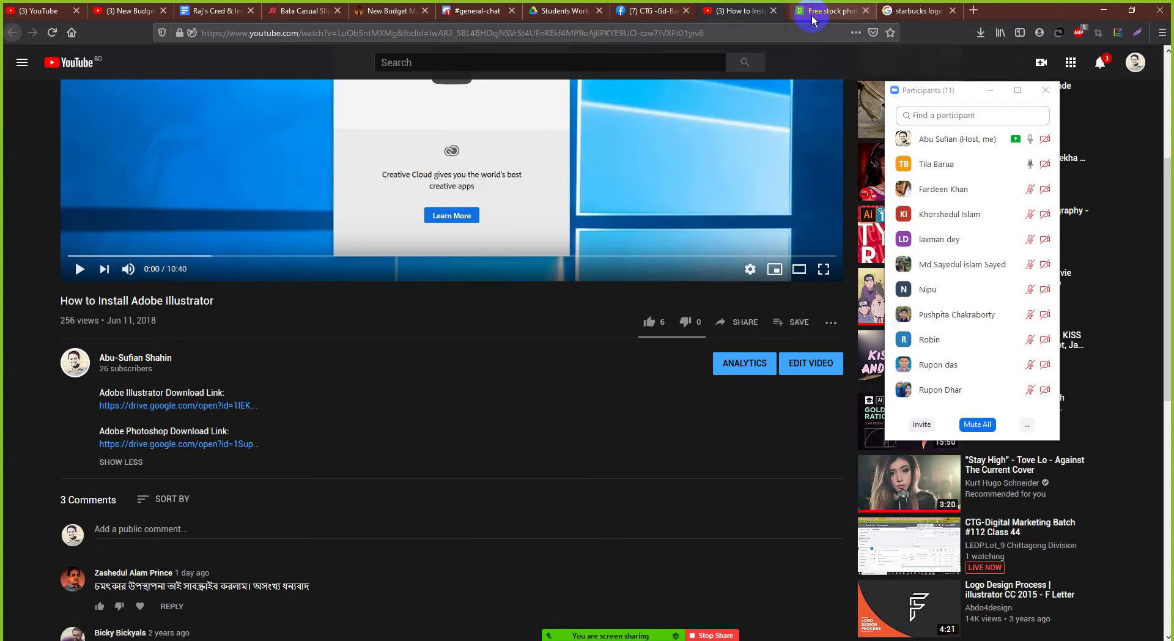
scroll(462, 229, up, 4)
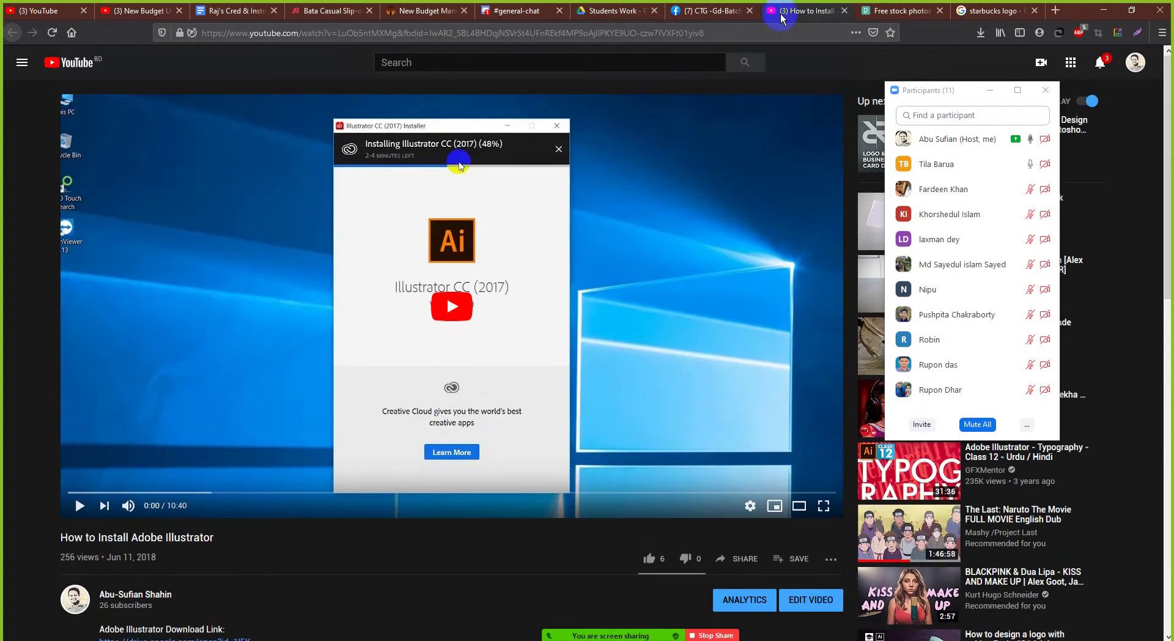
click(843, 11)
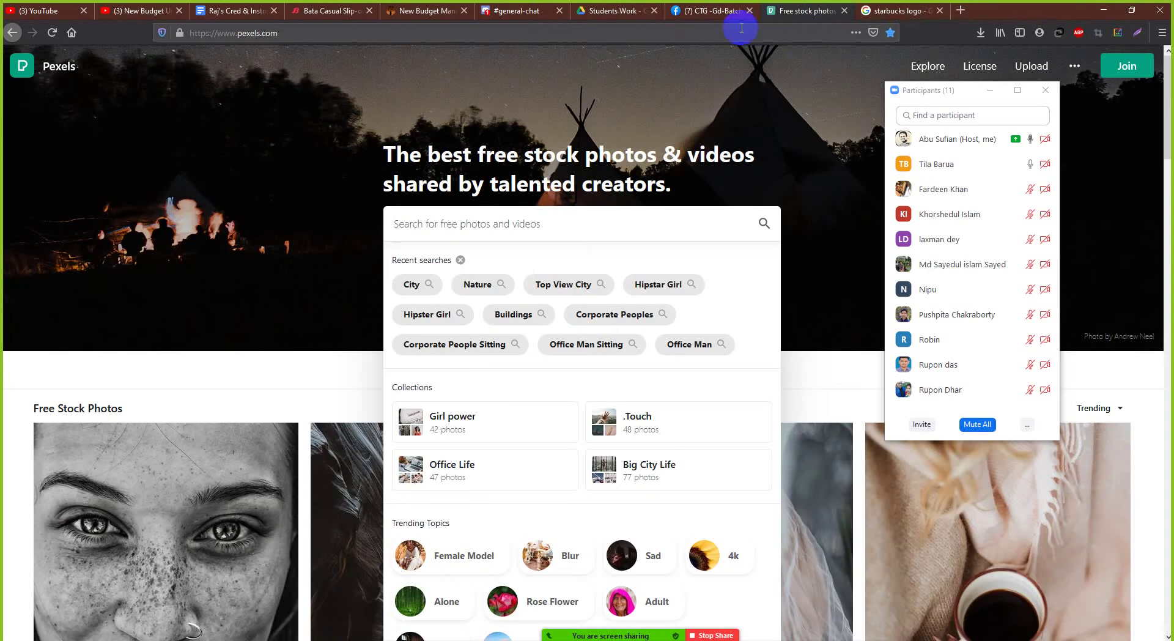
click(719, 20)
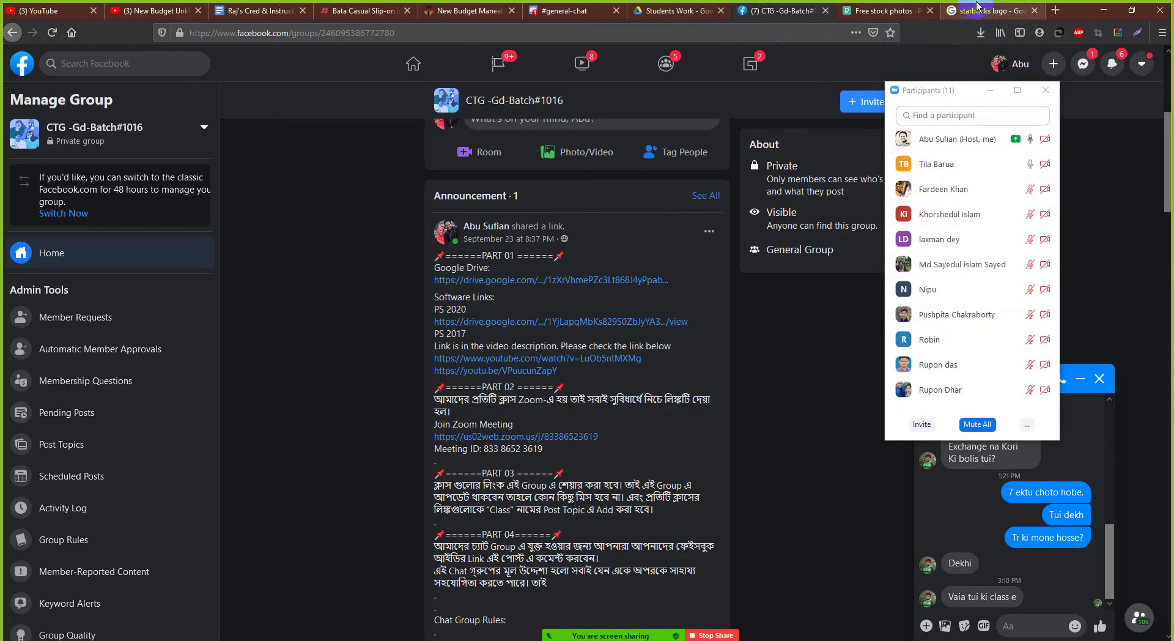
mouse_move(679, 618)
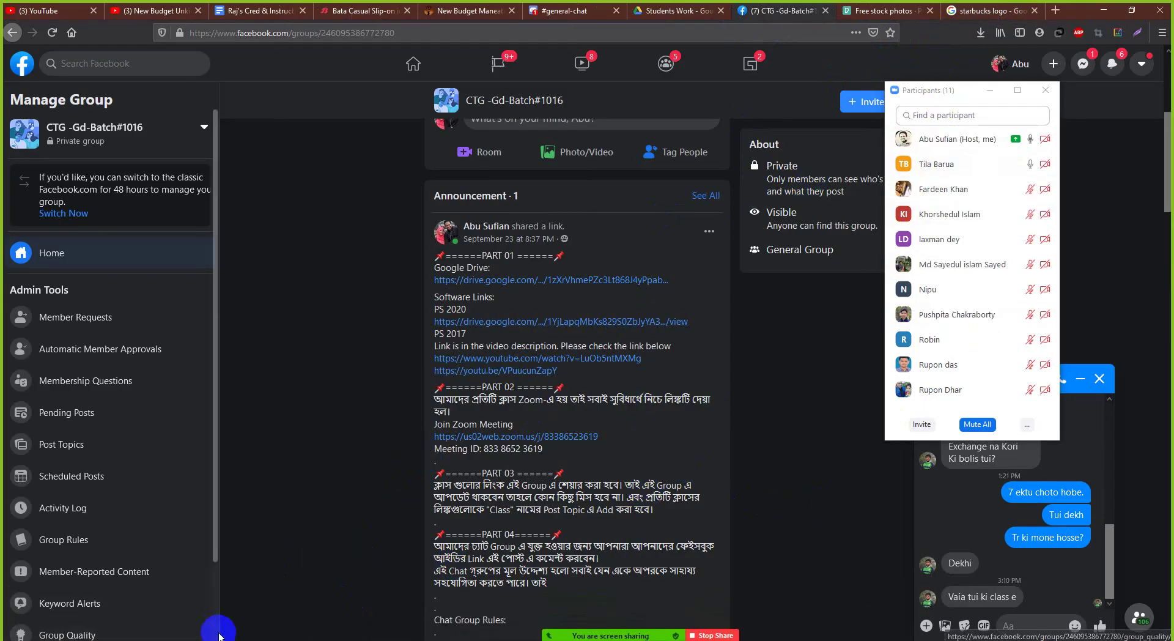
Search Google Images for "burger king logo" and reposition the meeting's participants list over the results
click(990, 11)
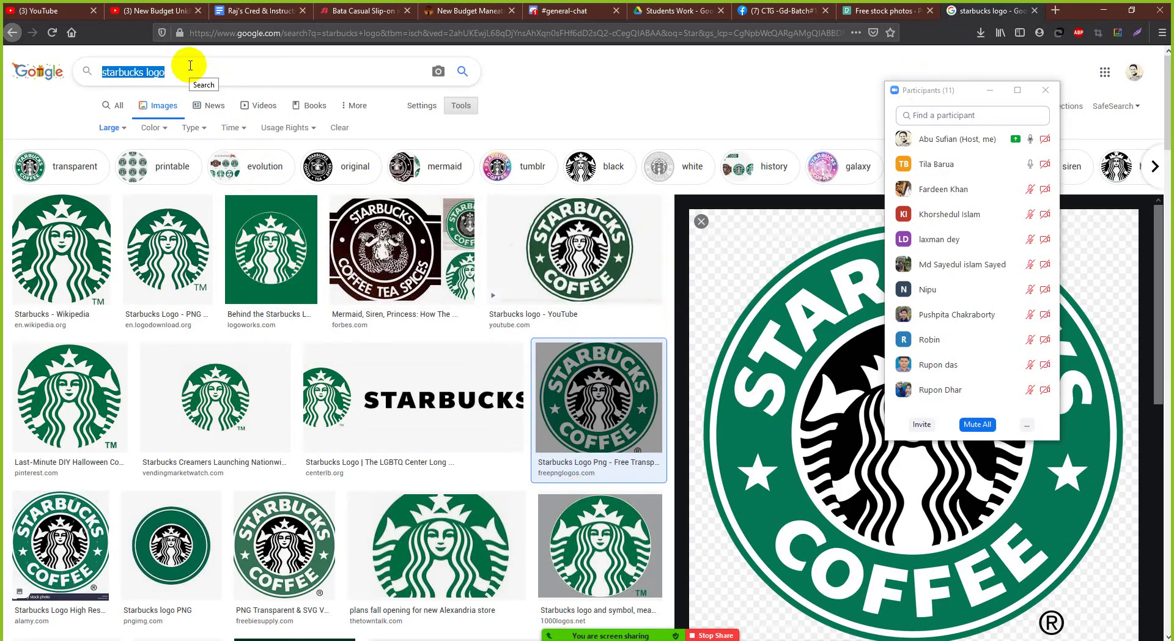
text(Burger)
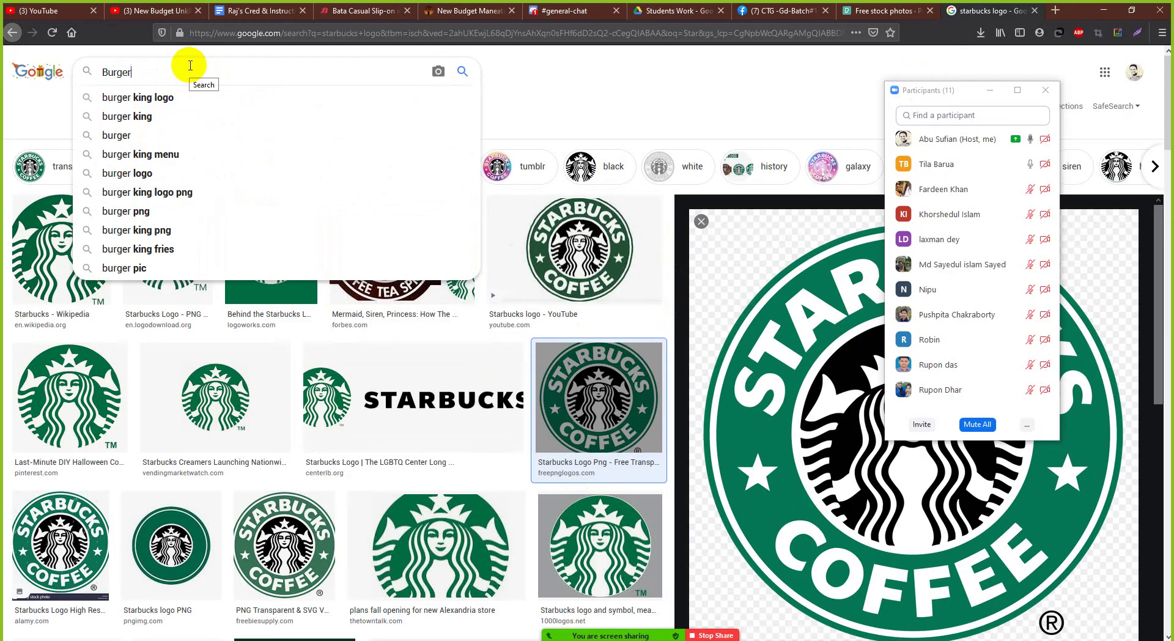
click(164, 97)
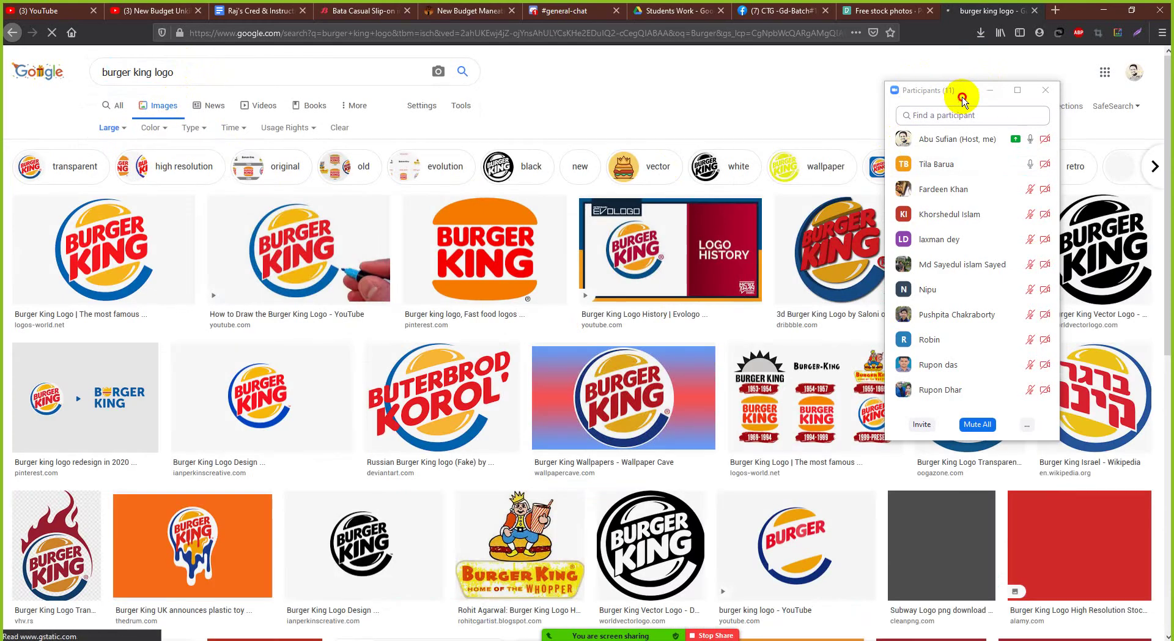
drag(959, 92, 928, 152)
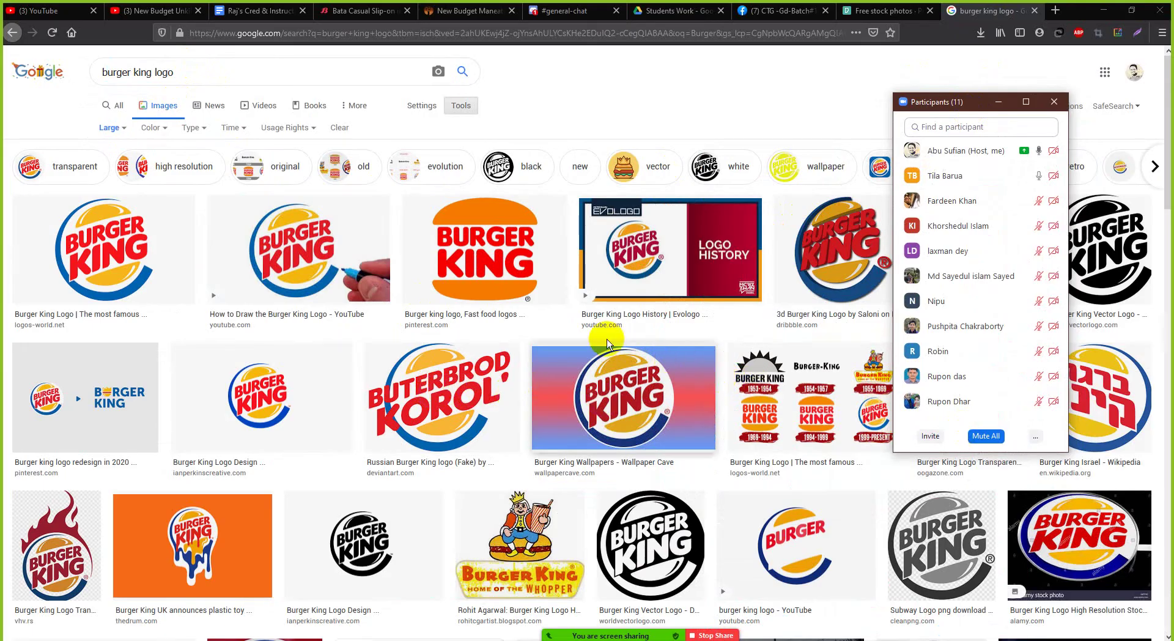
Compare the logos-world.net and Facebook Burger King logo results by previewing them at large size
click(124, 280)
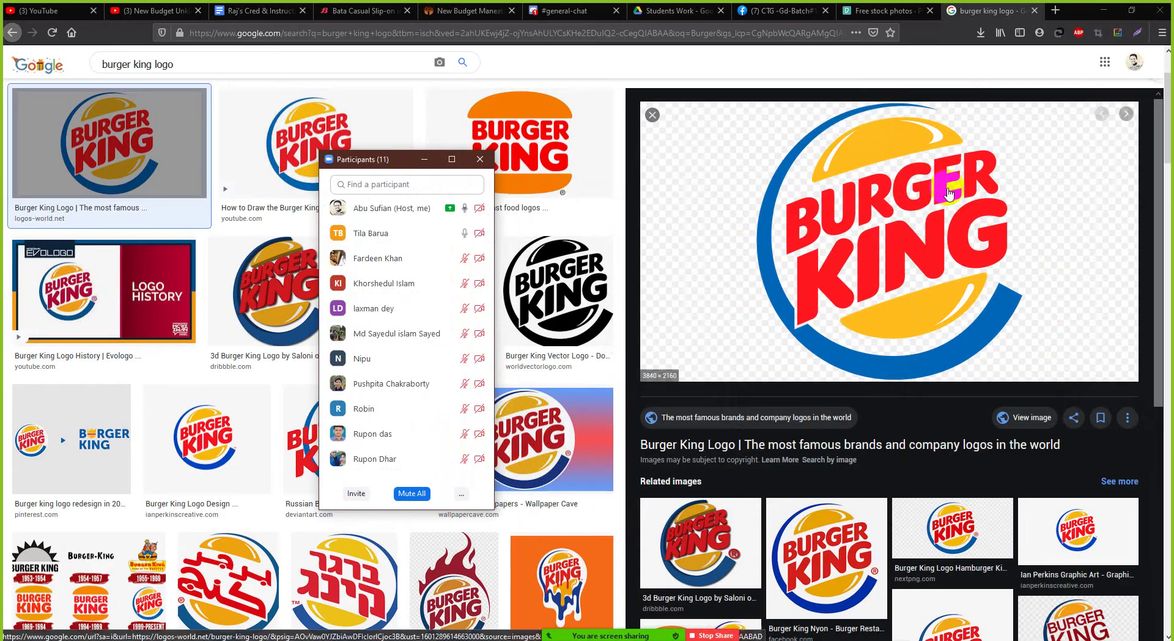
scroll(901, 436, down, 2)
click(835, 513)
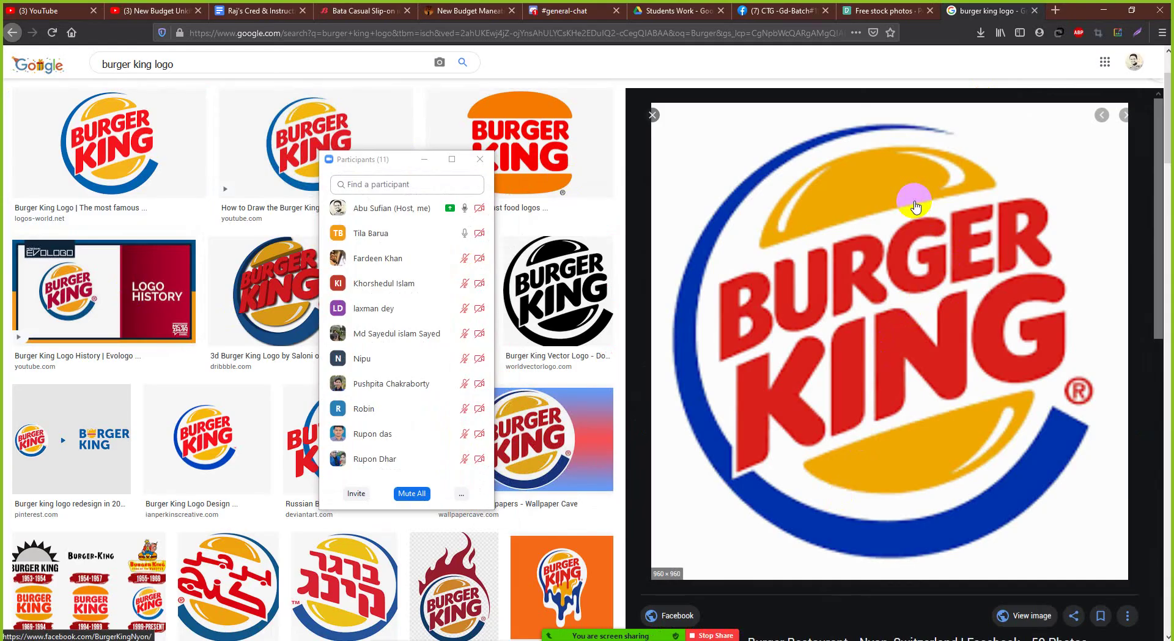
scroll(913, 202, down, 2)
scroll(913, 198, up, 2)
scroll(865, 299, down, 6)
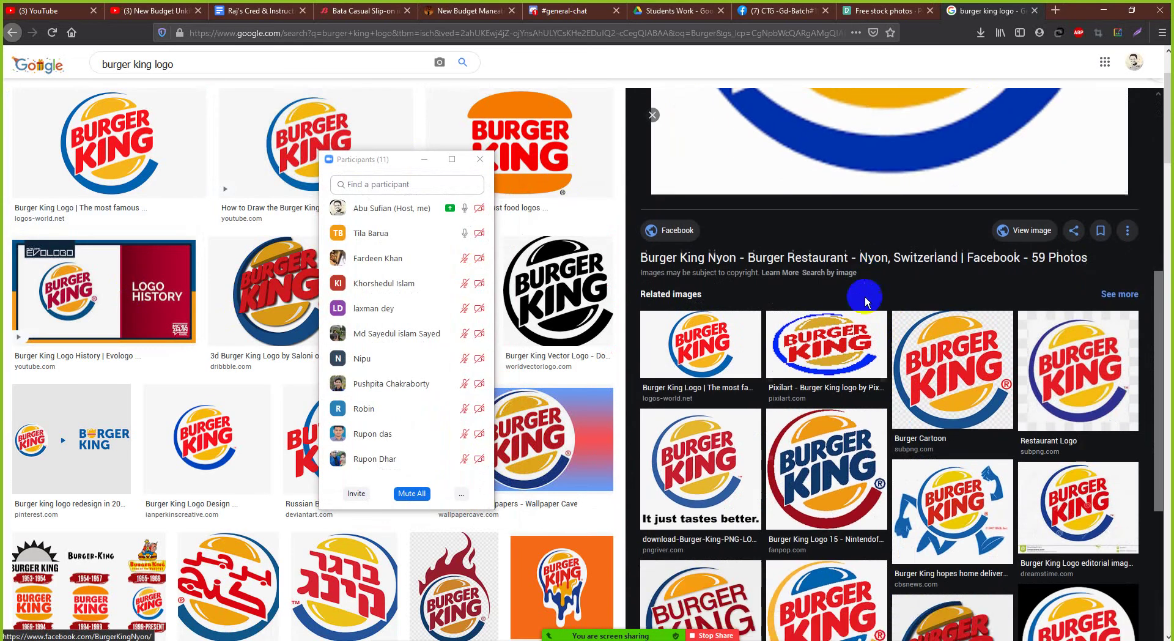
click(917, 349)
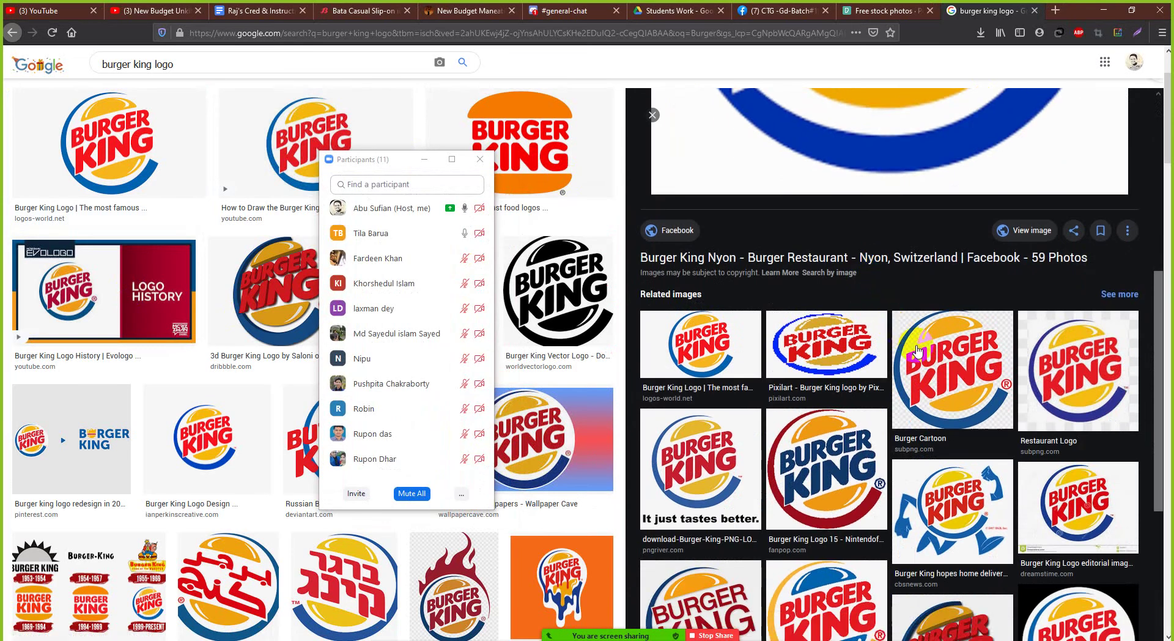
click(991, 376)
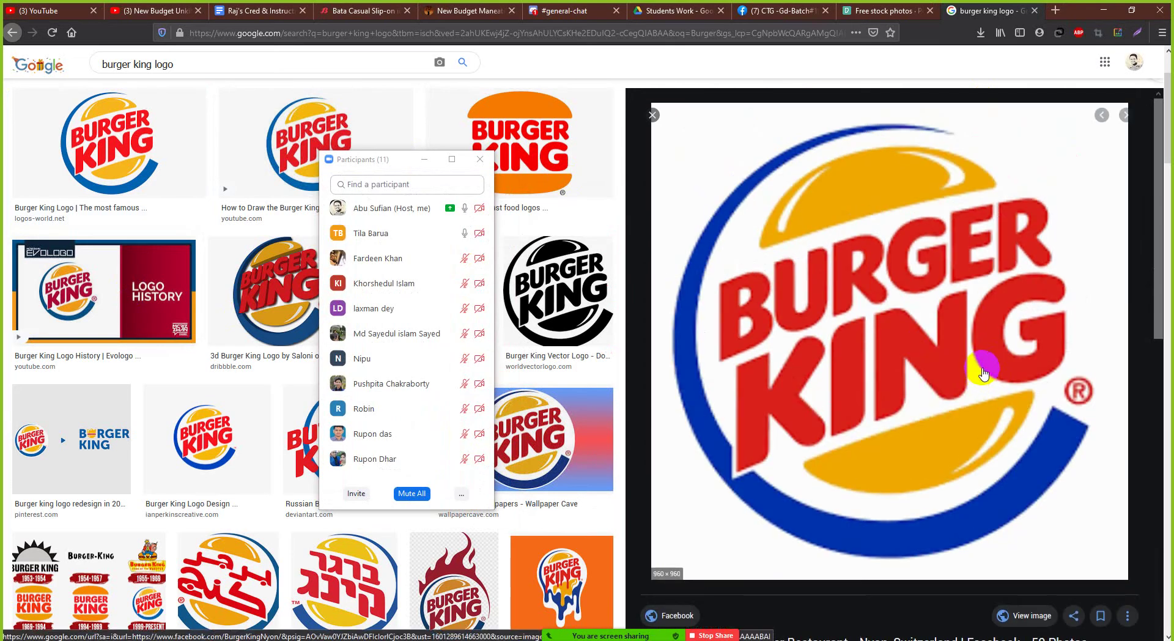
click(137, 178)
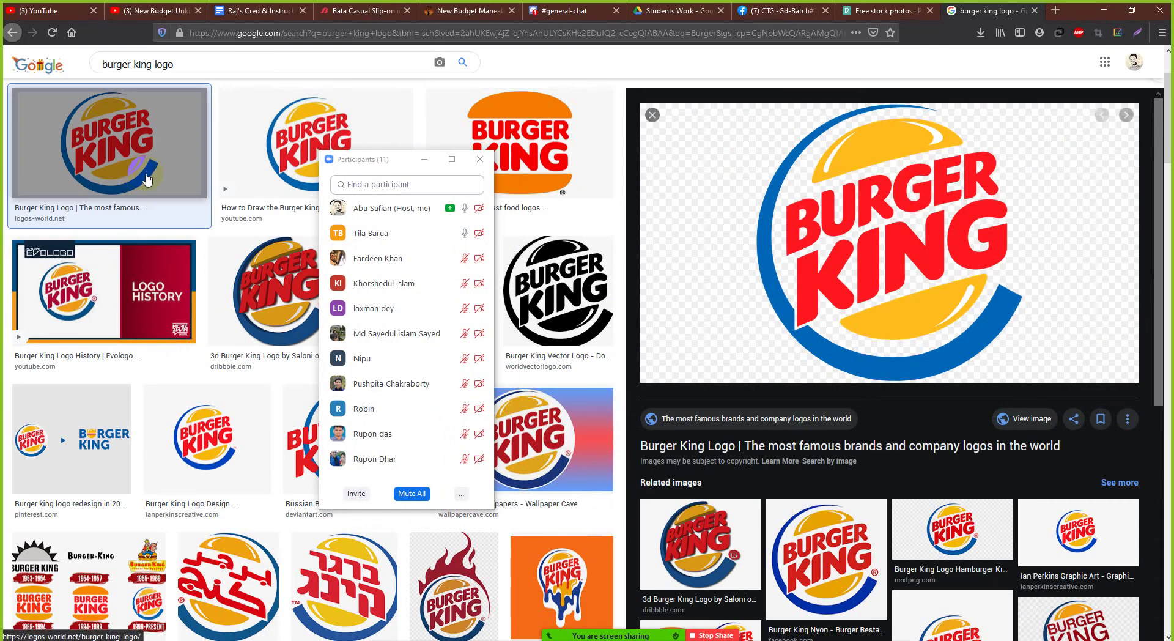
Browse the results for a suitable logo and preview the Minor Food version from the Ian Perkins logo's related images
scroll(230, 343, down, 4)
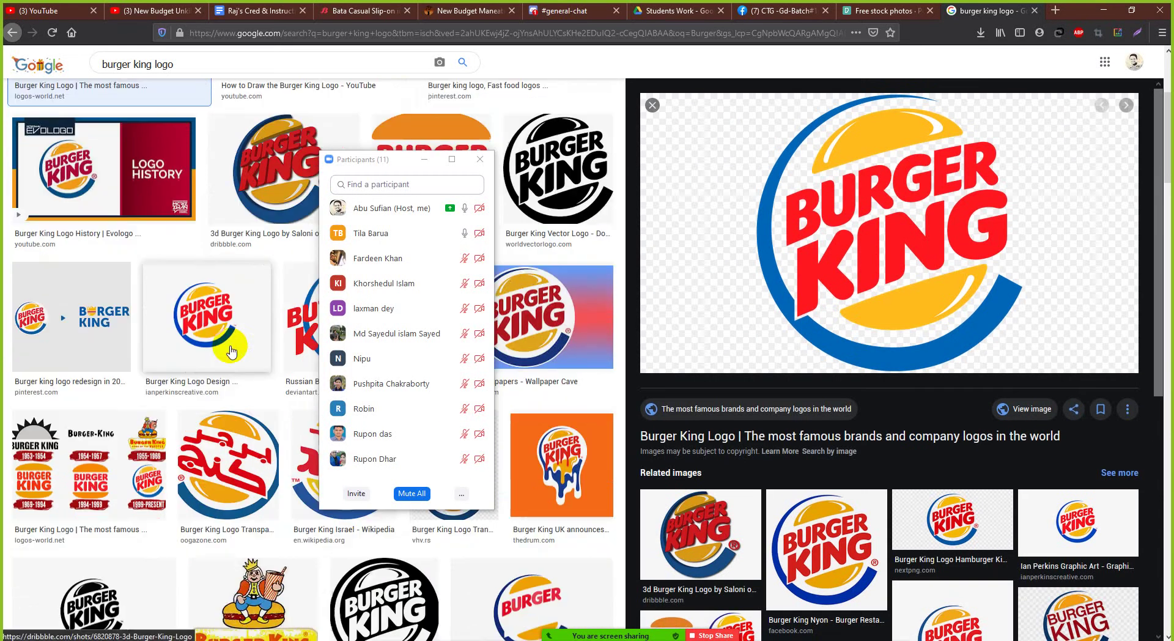
scroll(231, 350, down, 6)
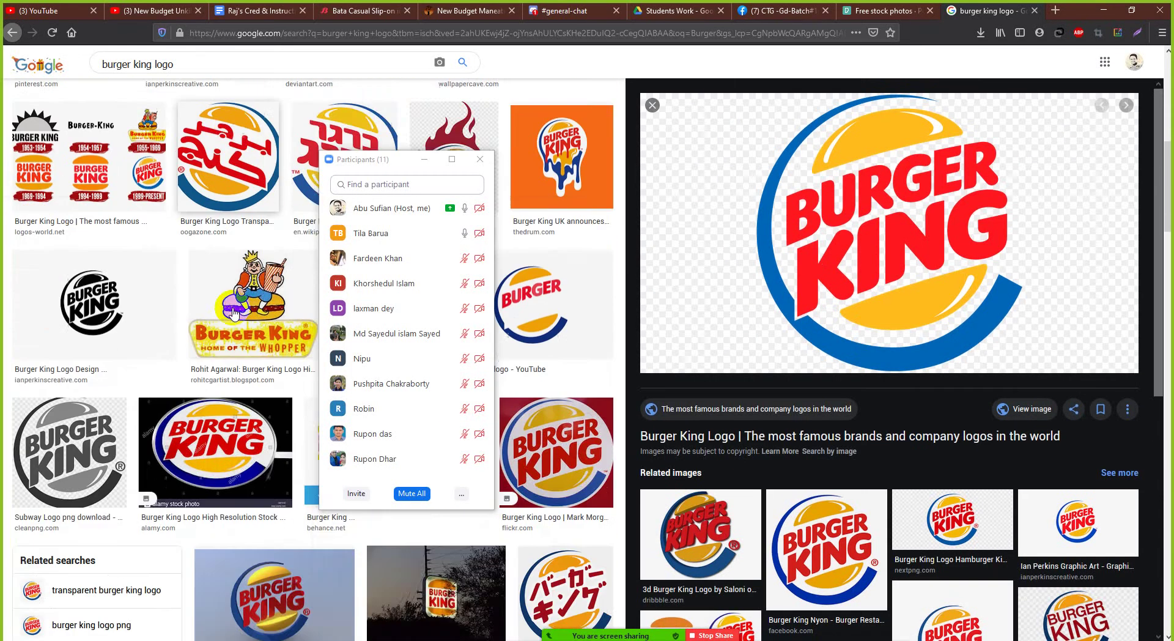
scroll(225, 307, up, 5)
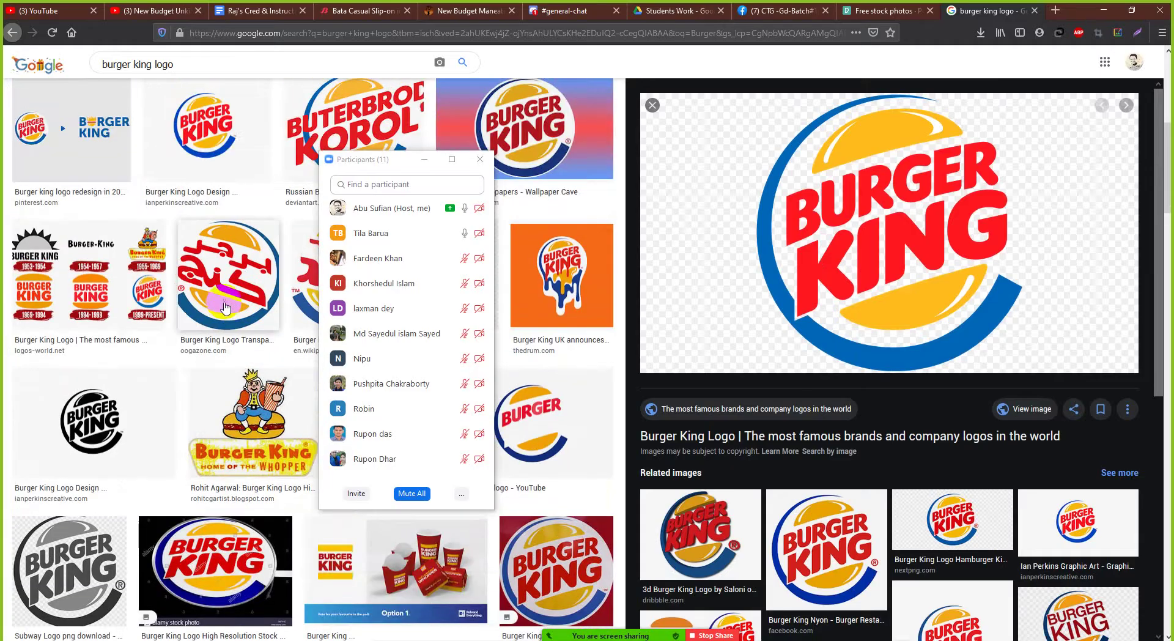
scroll(223, 304, down, 7)
scroll(222, 303, up, 5)
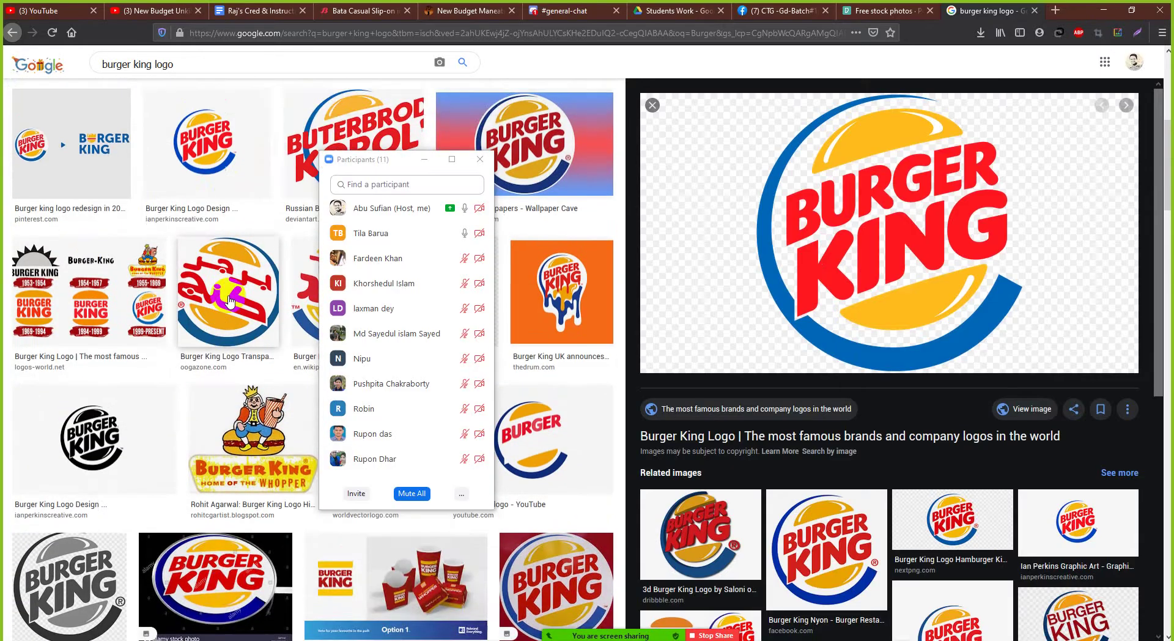
click(230, 292)
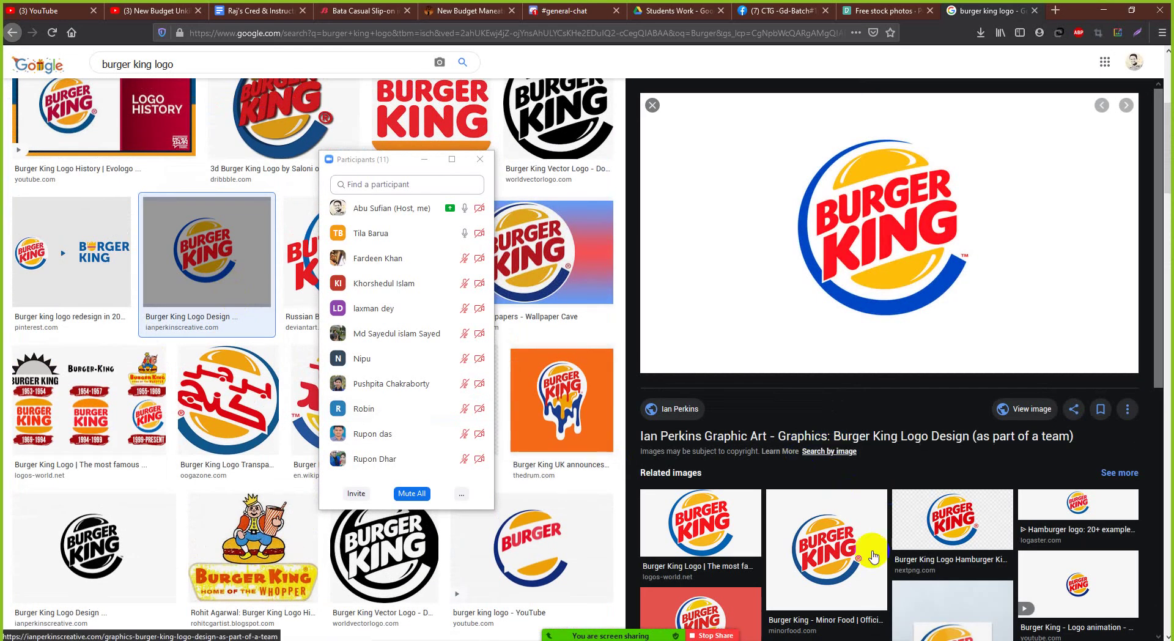
click(865, 571)
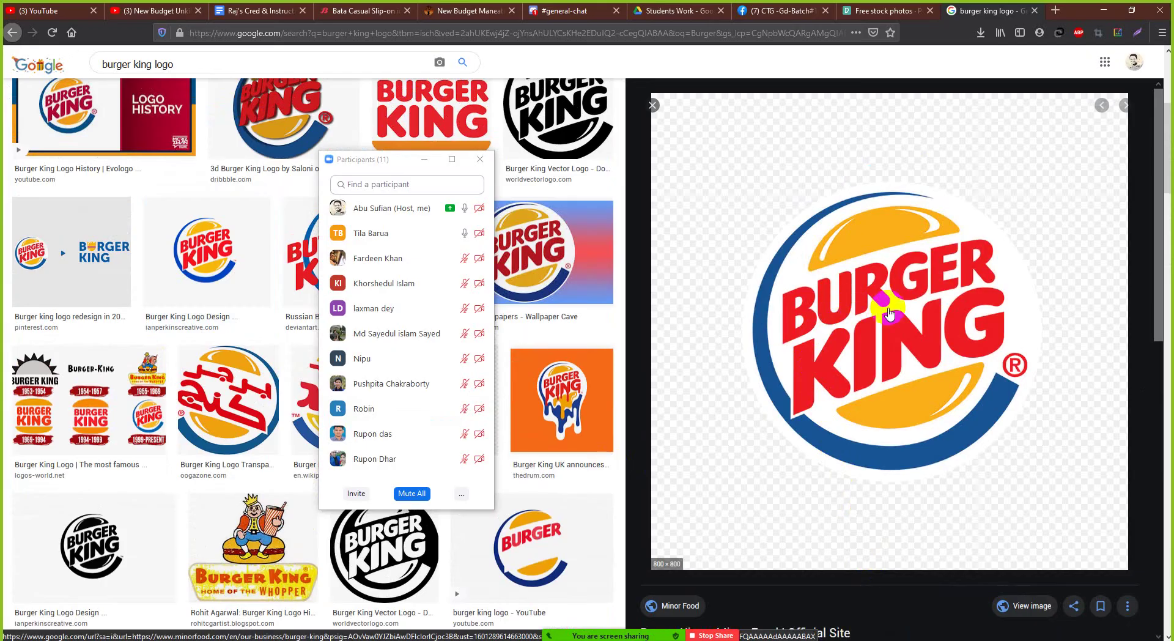
key(alt)
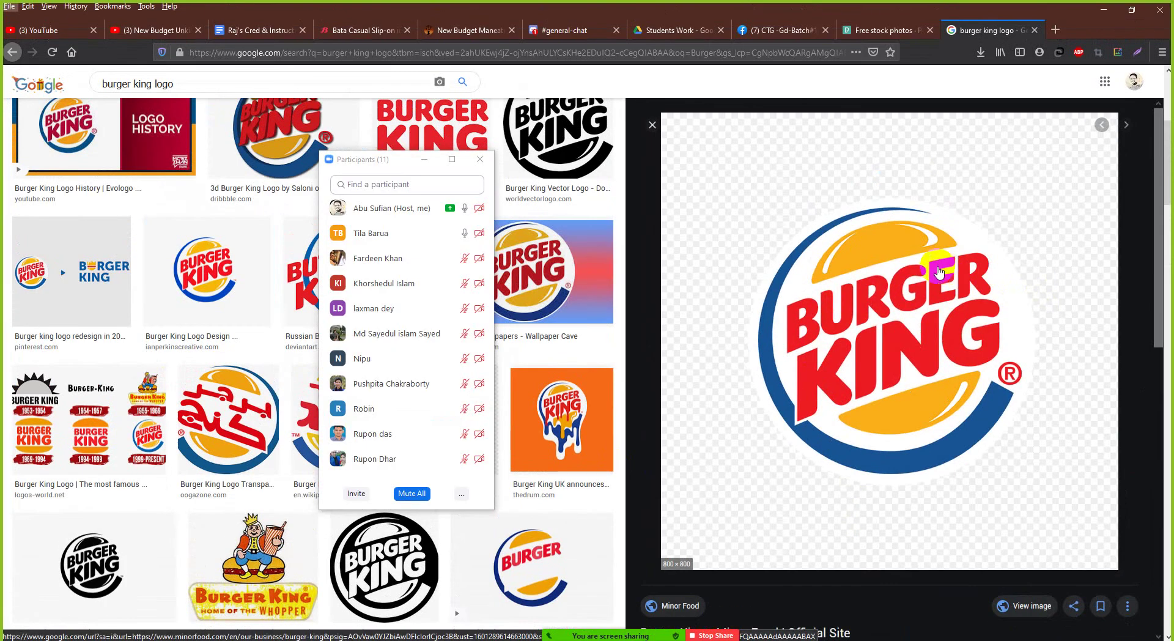
key(alt)
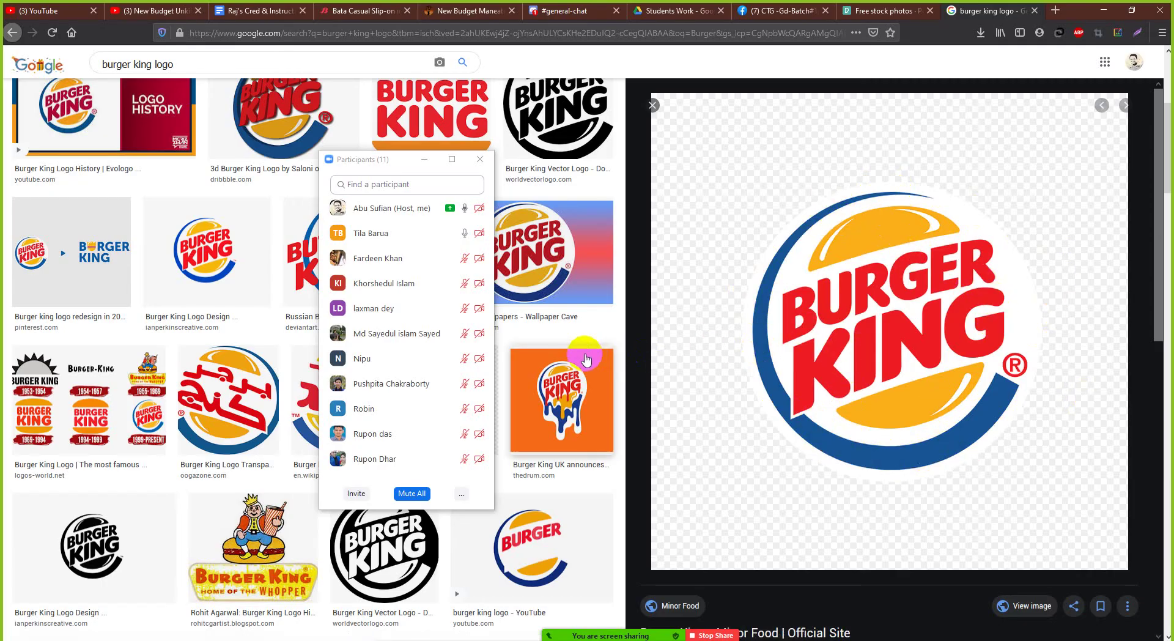
scroll(585, 359, up, 2)
scroll(585, 358, up, 4)
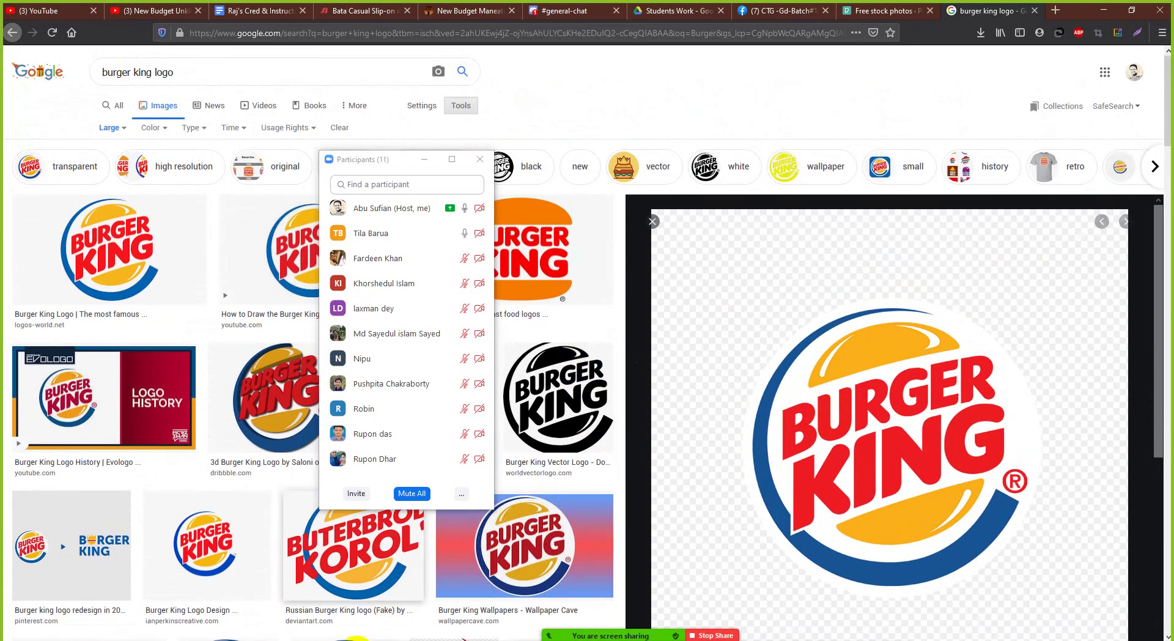
key(alt+Tab)
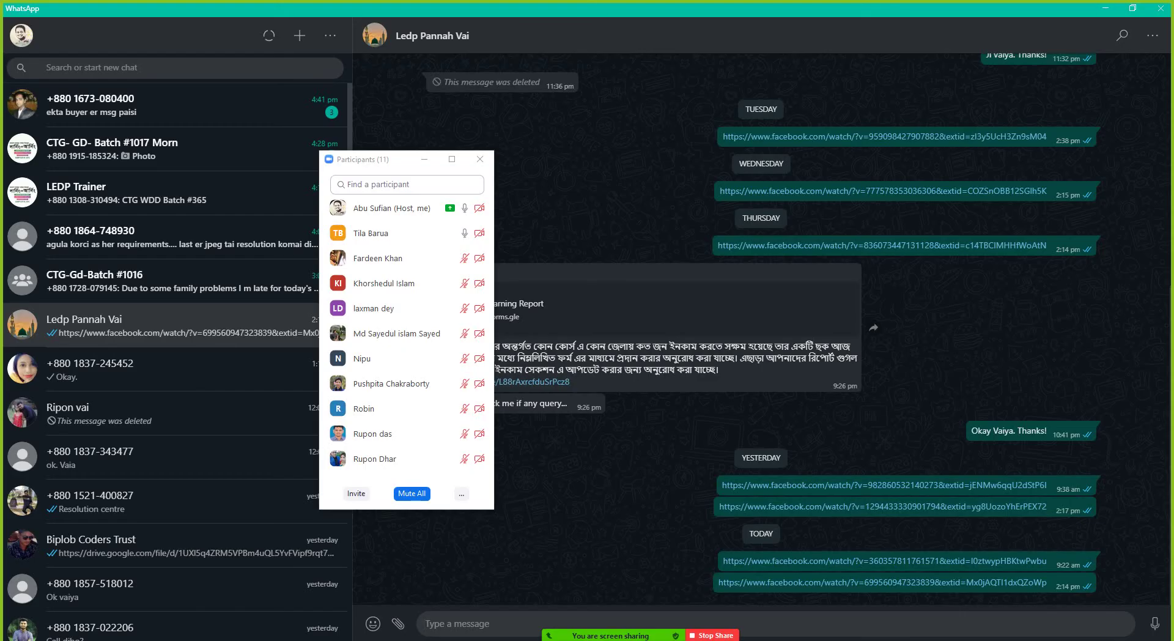
key(alt+Tab)
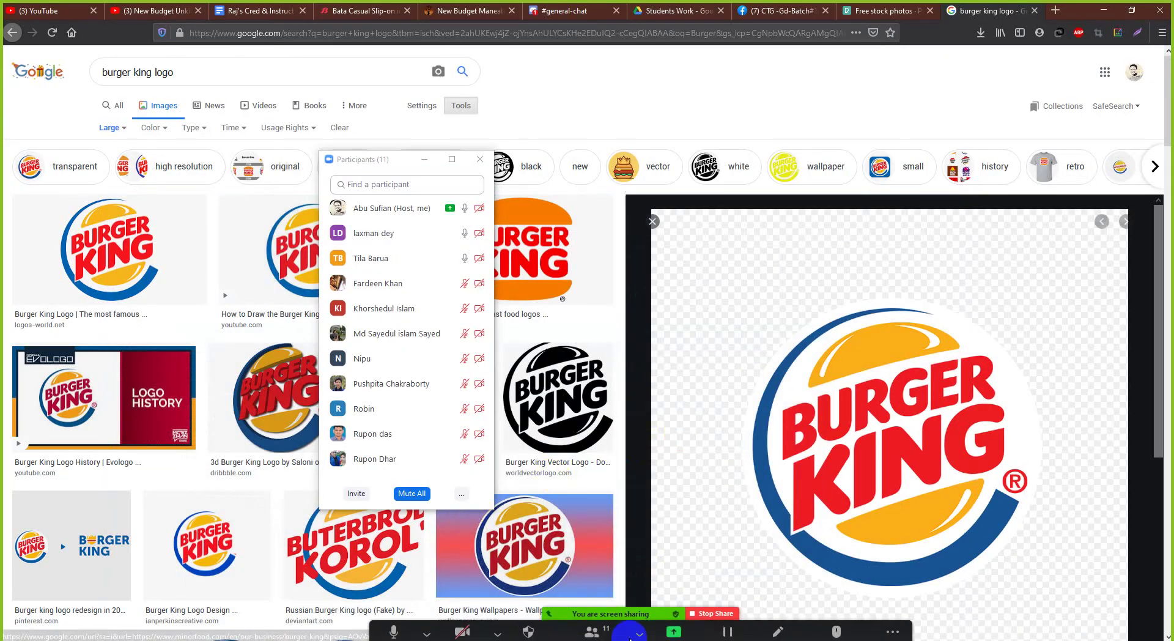
click(592, 622)
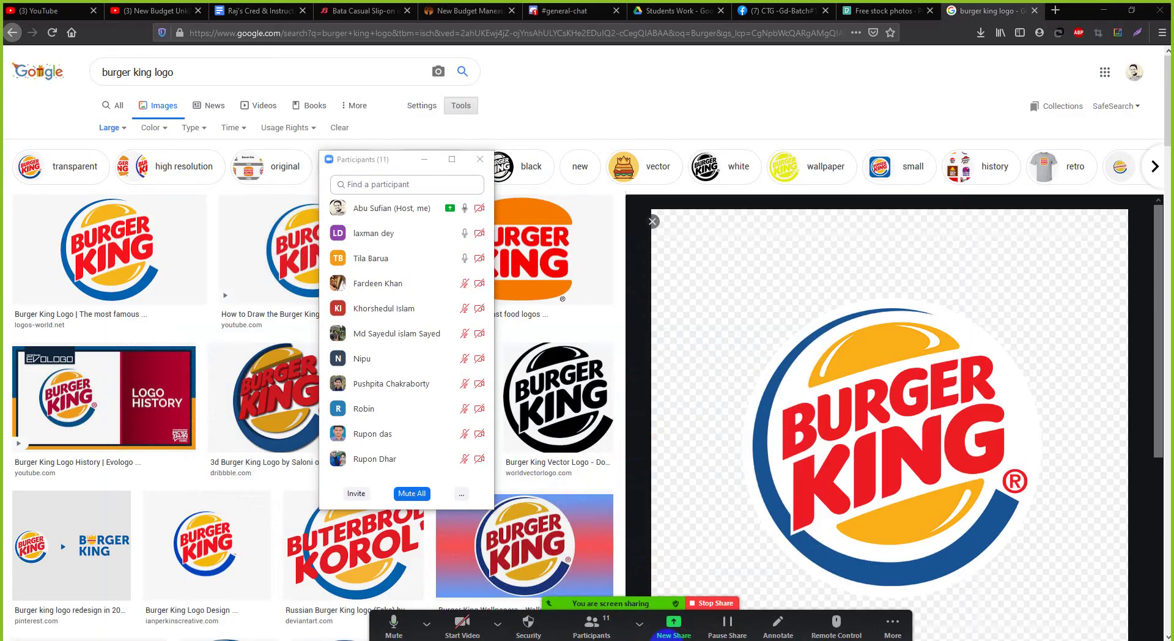
click(660, 636)
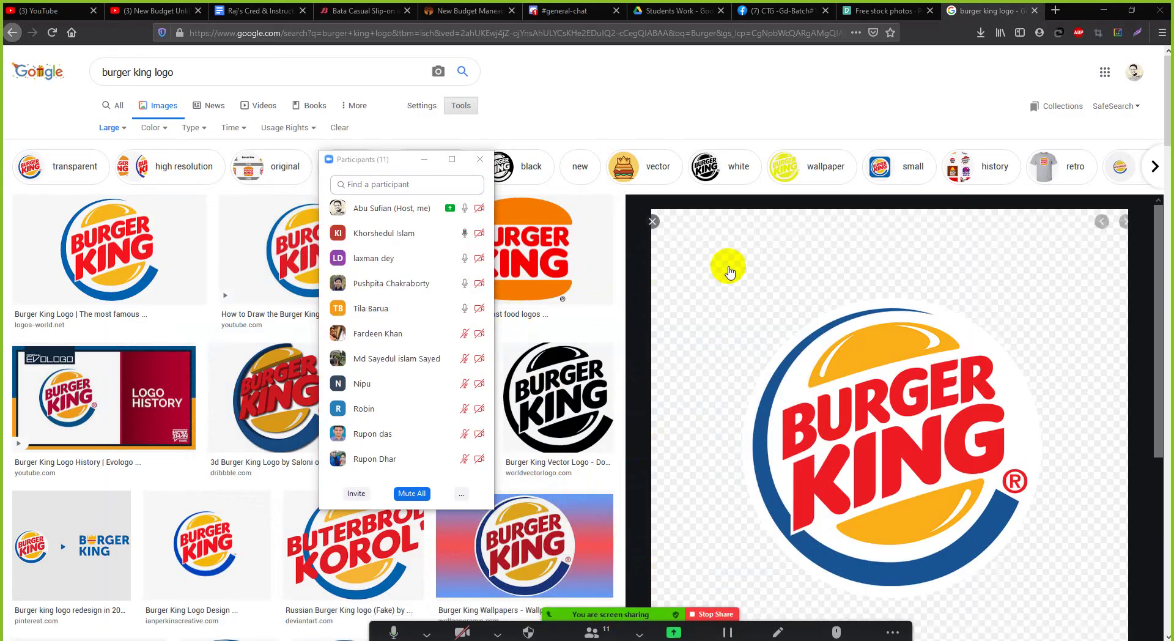
Examine the Minor Food logo's lettering, bun shapes, blue ring and registered mark in the large preview
scroll(855, 336, down, 2)
click(939, 374)
scroll(978, 379, up, 1)
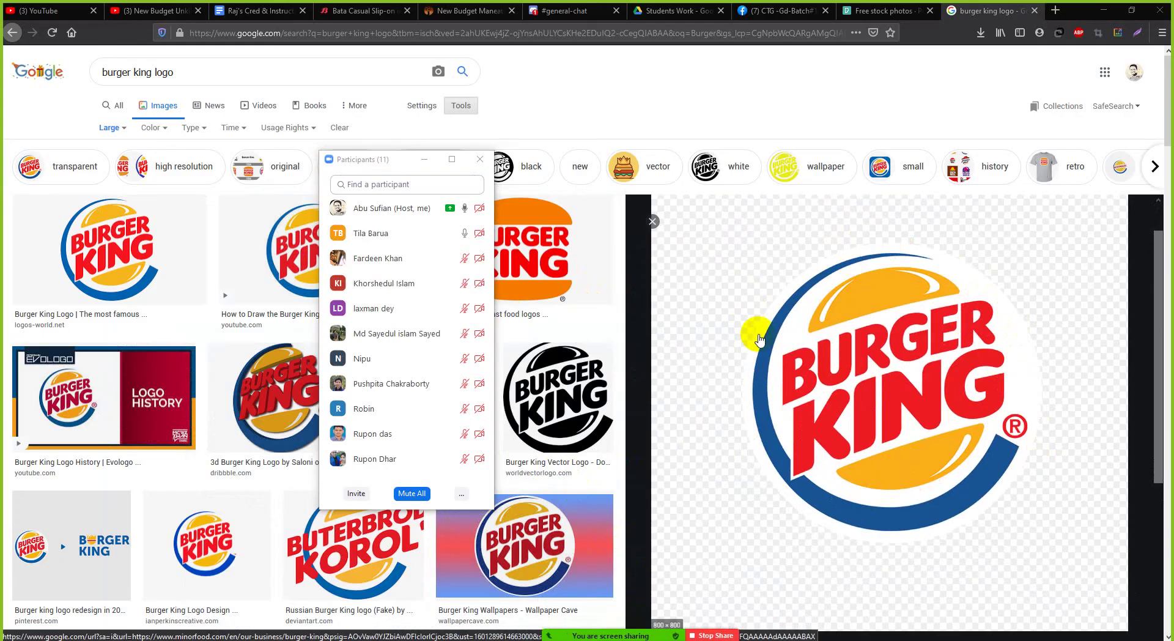
click(797, 349)
click(962, 322)
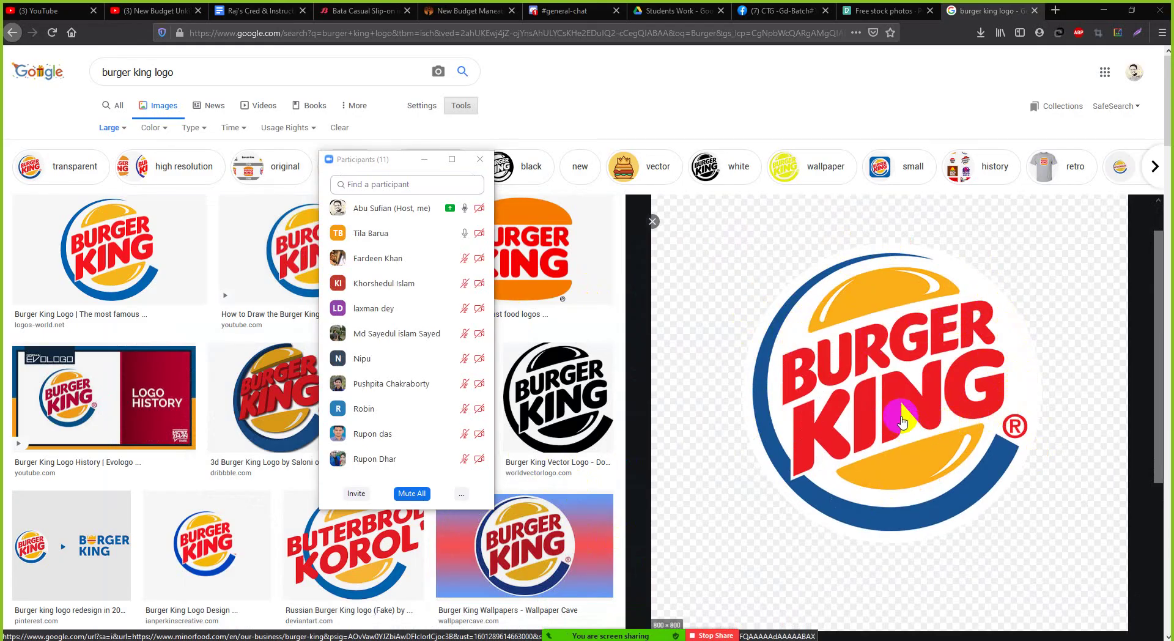
click(878, 414)
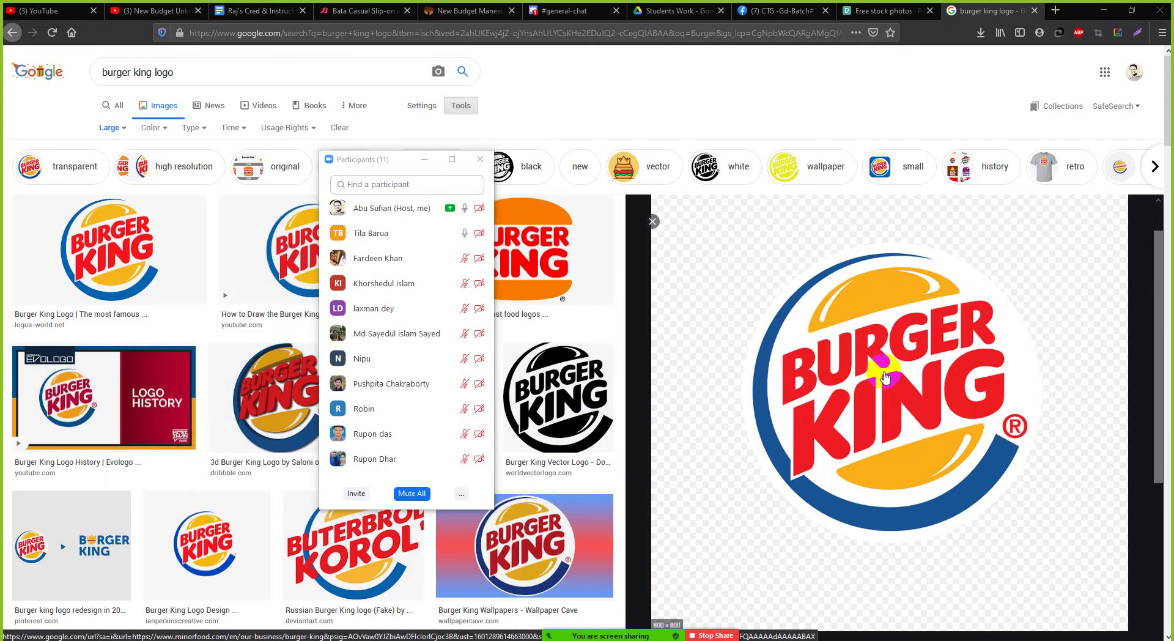
click(944, 367)
click(959, 335)
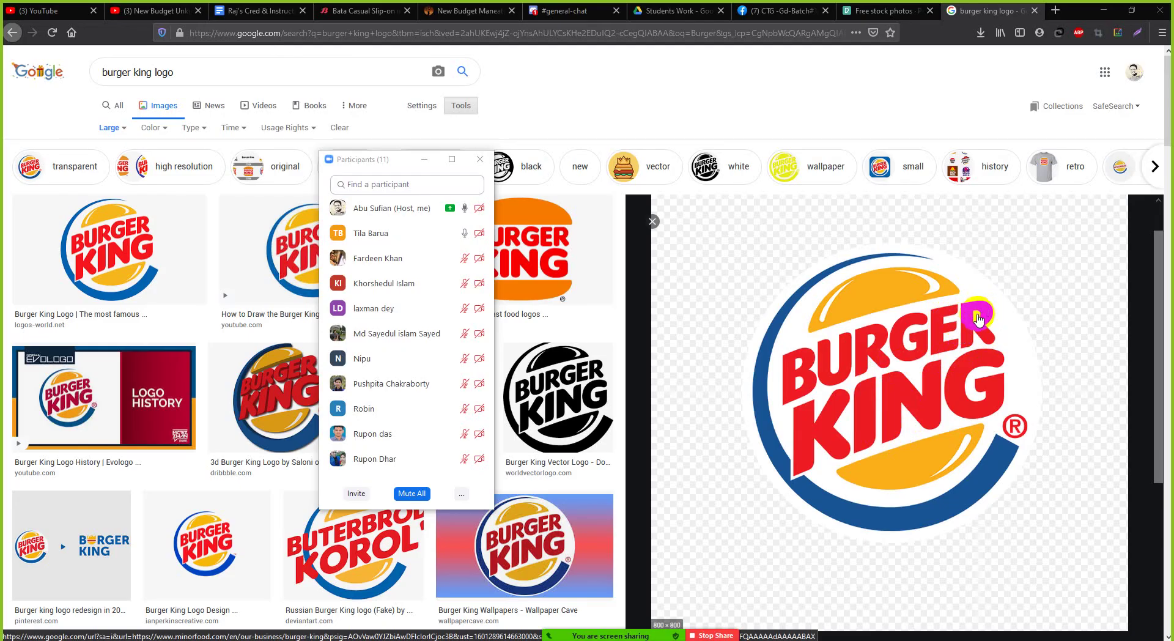
click(838, 396)
click(804, 425)
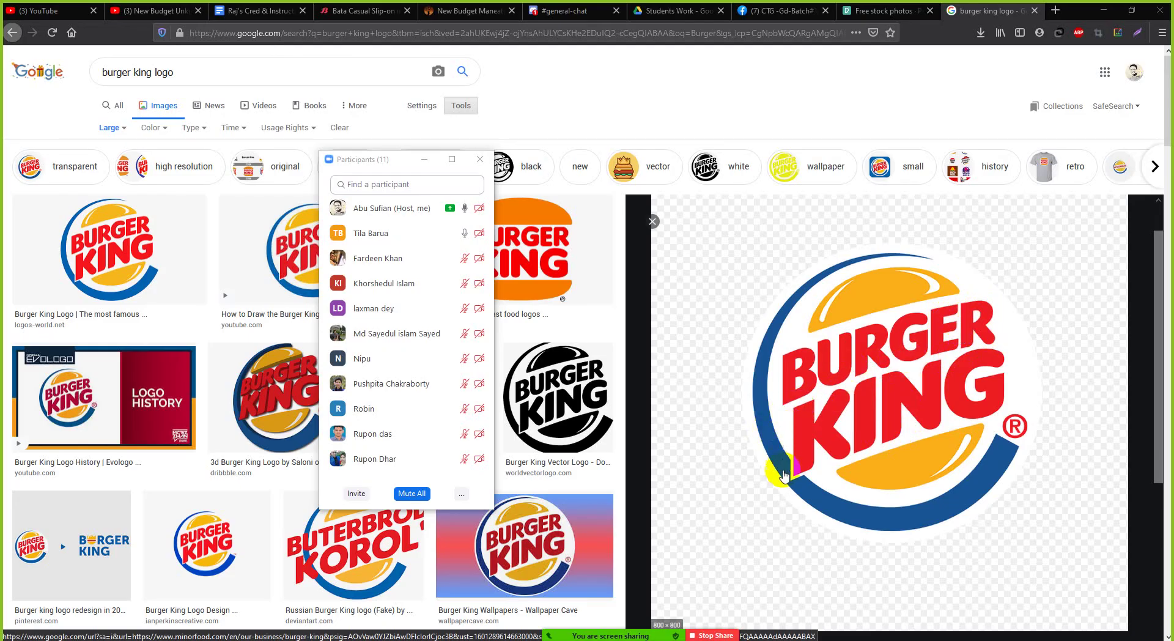
click(999, 422)
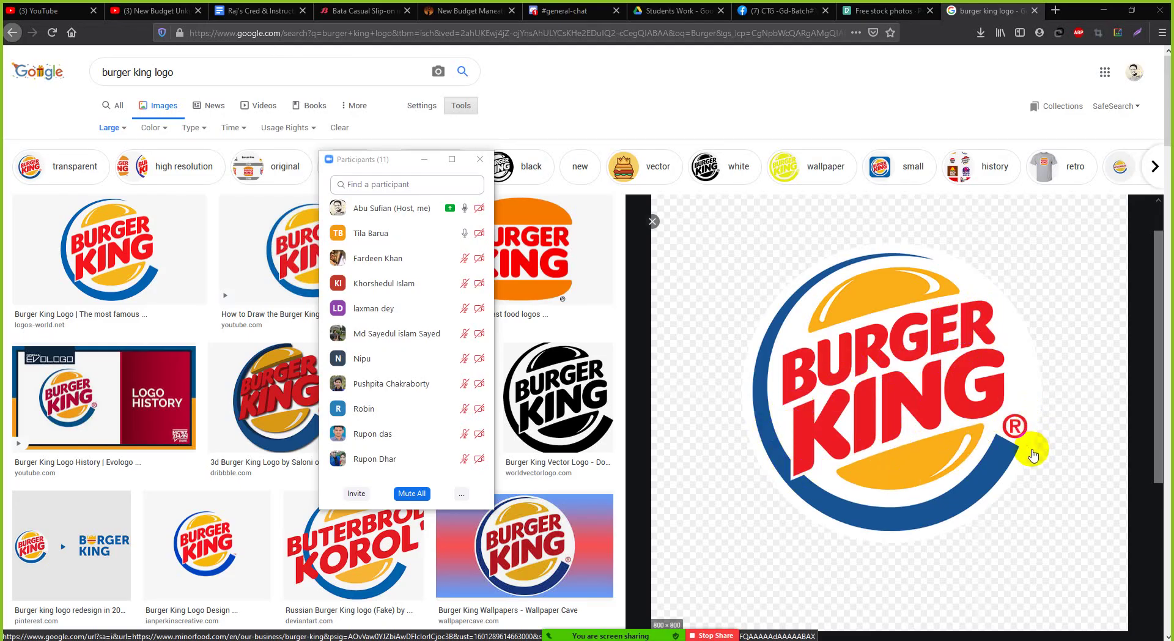
Start saving the previewed Minor Food logo image, and arrange the participants list and the save dialog so they do not overlap
right_click(945, 365)
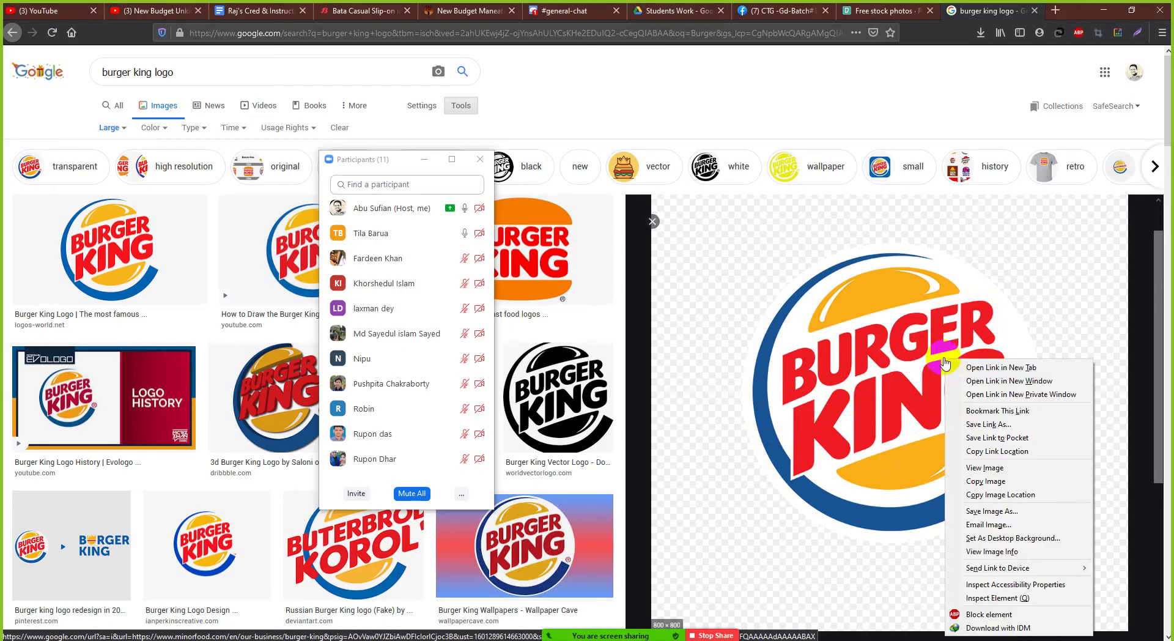
click(1014, 513)
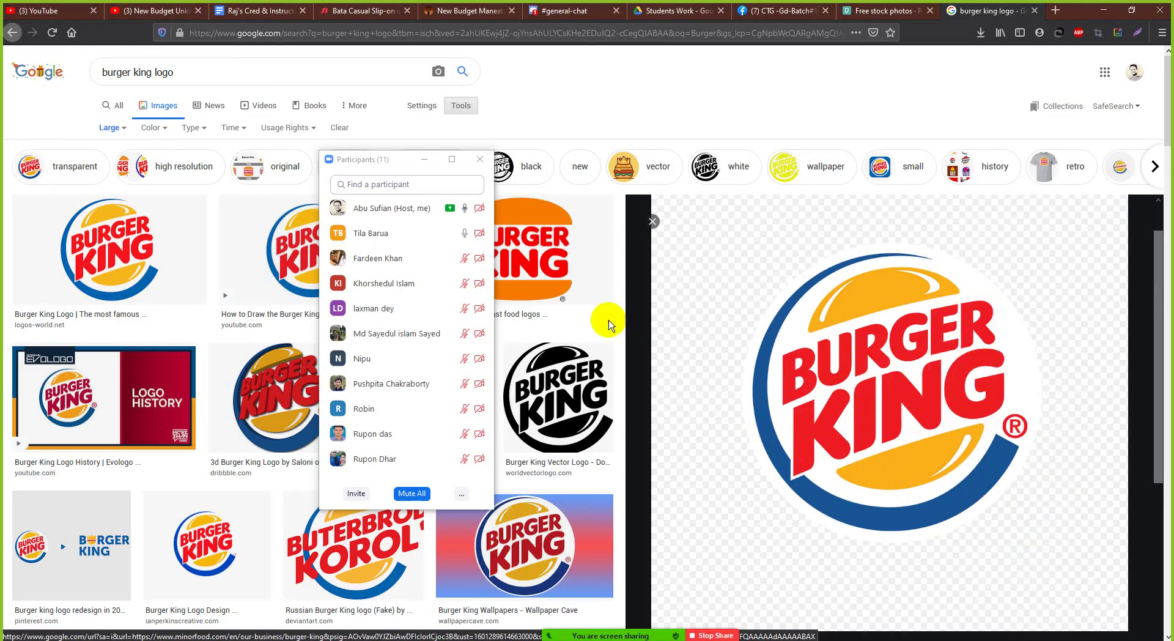
drag(393, 162, 416, 167)
drag(705, 186, 1074, 120)
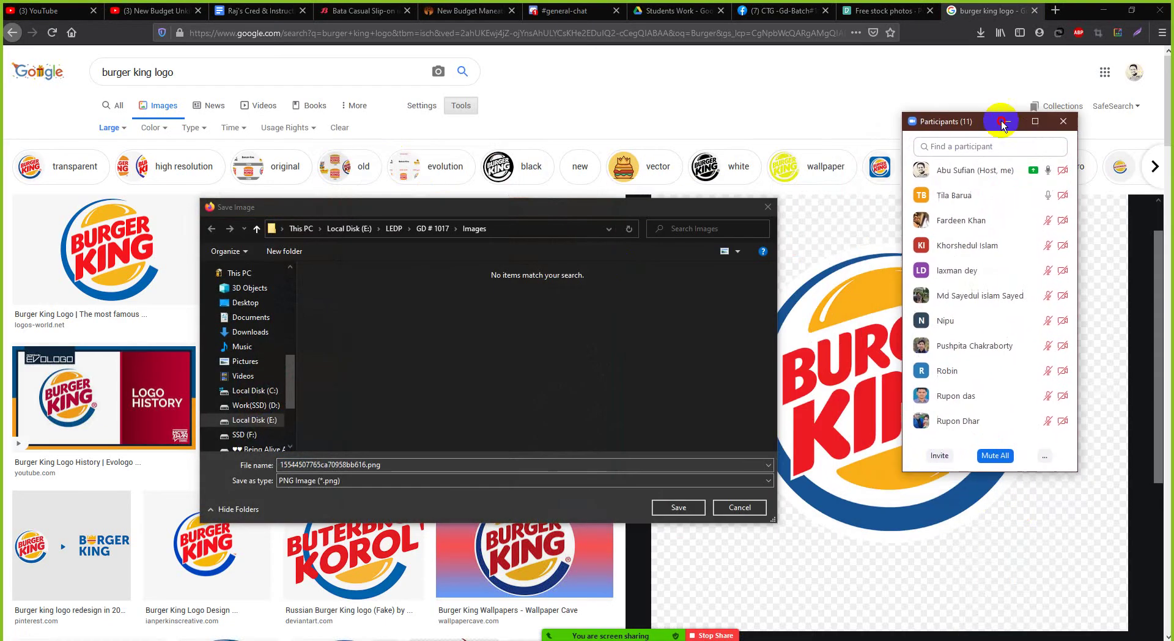
drag(521, 209, 567, 153)
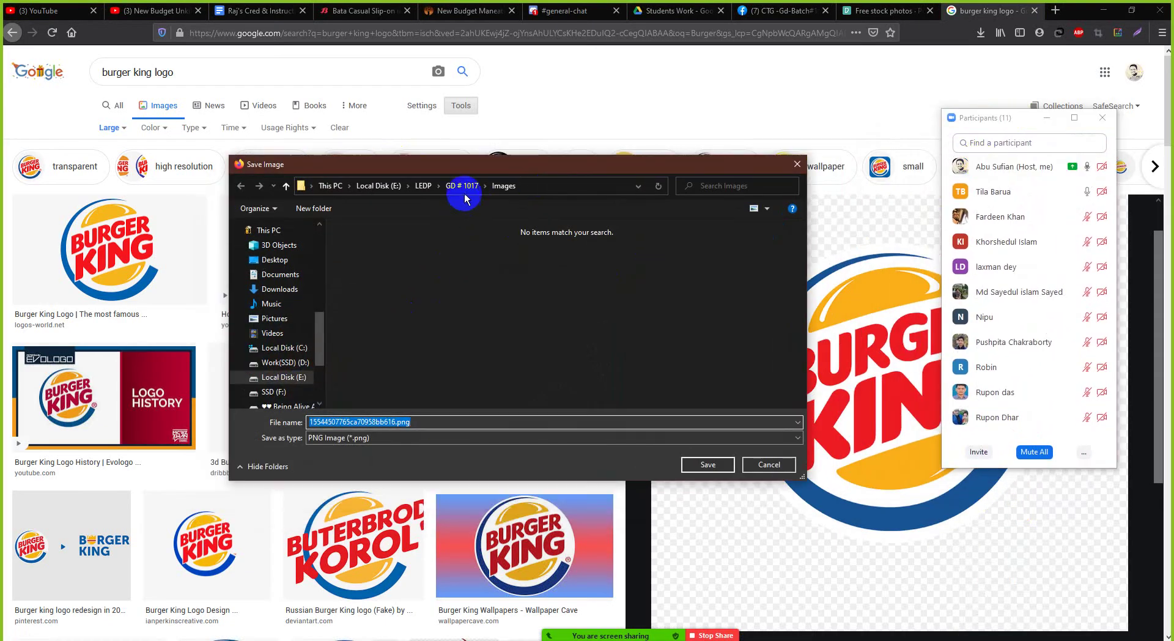
Create a folder named "Assignment 4" in LEDP > GD # 1016 > Assignments, open it as the save location, and keep the PNG file type
click(423, 186)
double_click(374, 371)
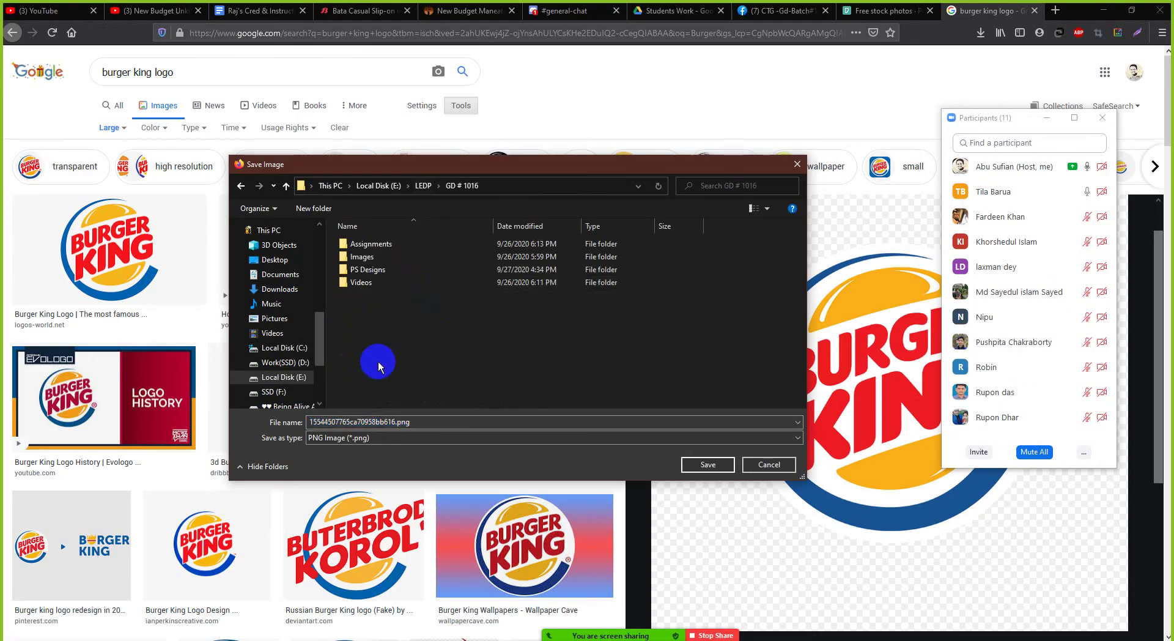
double_click(372, 244)
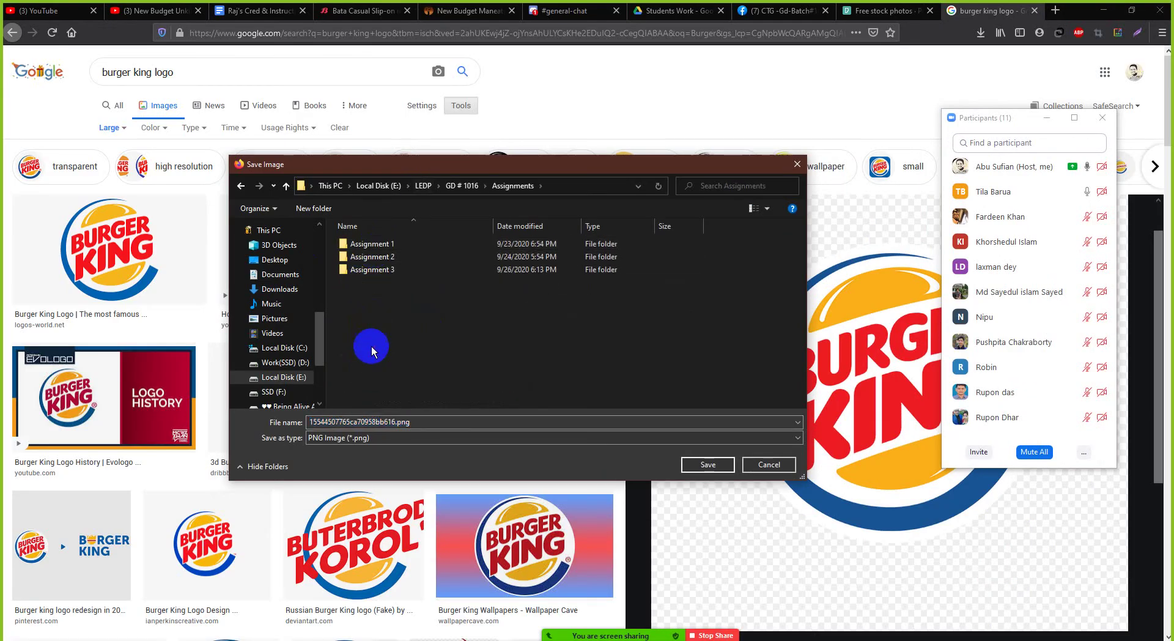
click(313, 208)
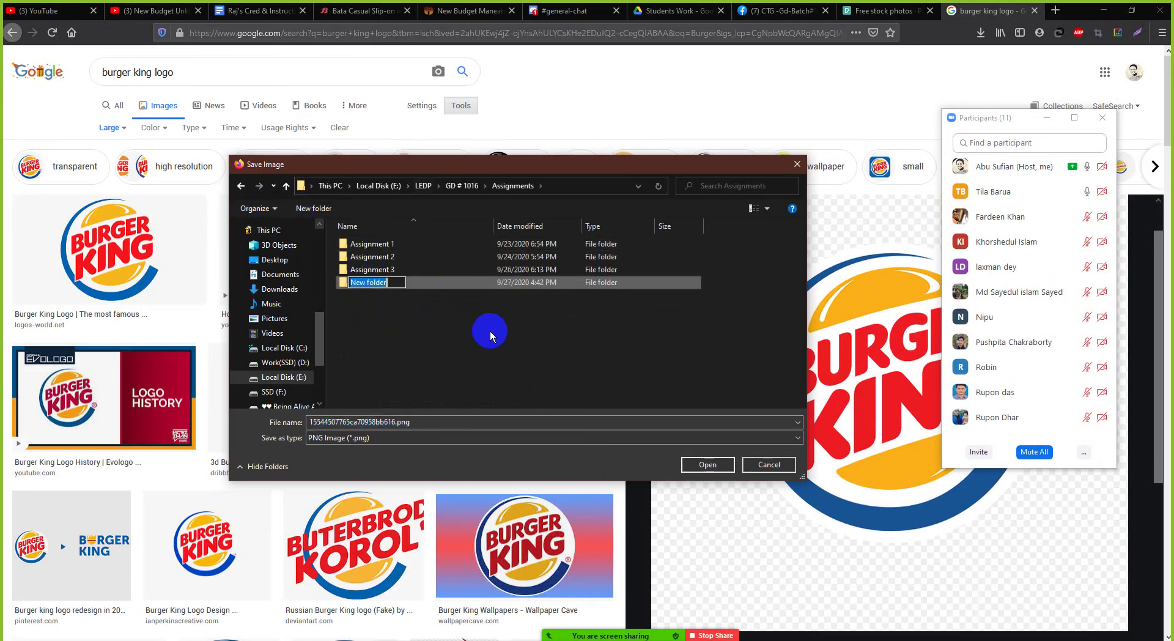
text(Assignment 4)
key(Return)
double_click(380, 285)
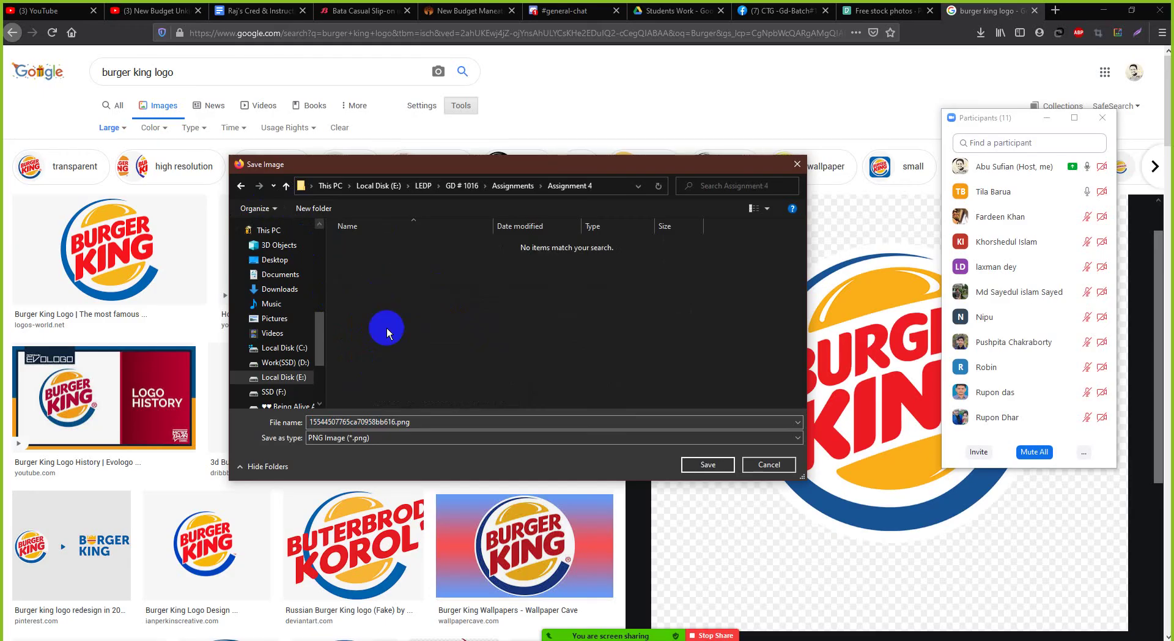
click(423, 435)
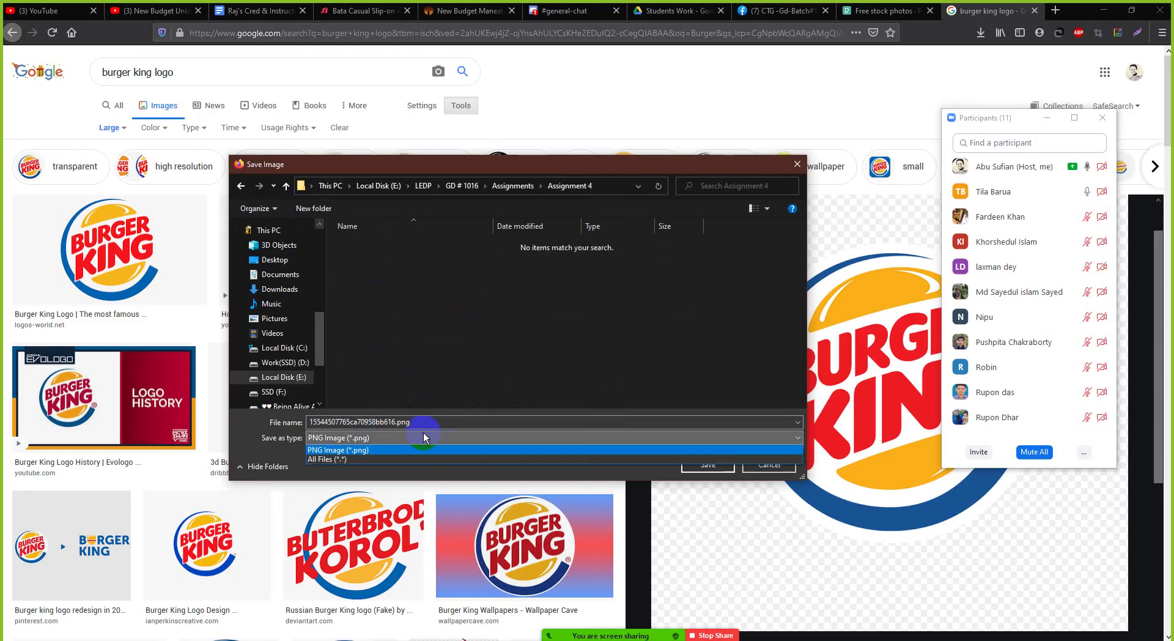
click(421, 436)
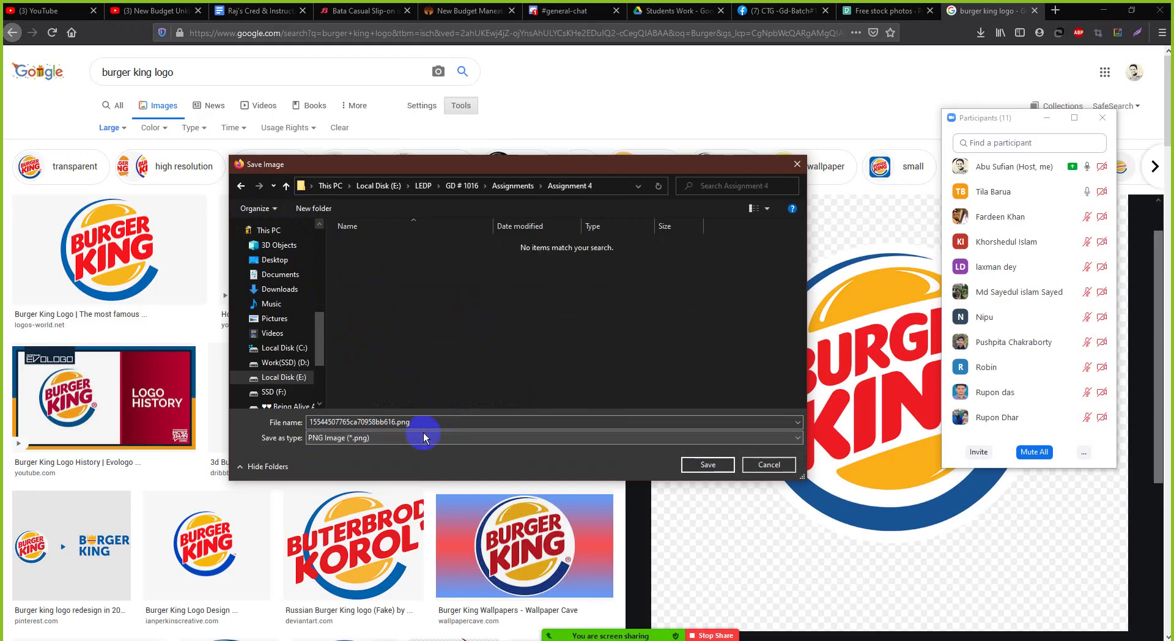
Save the Burger King logo PNG in the Assignment 4 folder and move the participants list lower over the results page
click(721, 468)
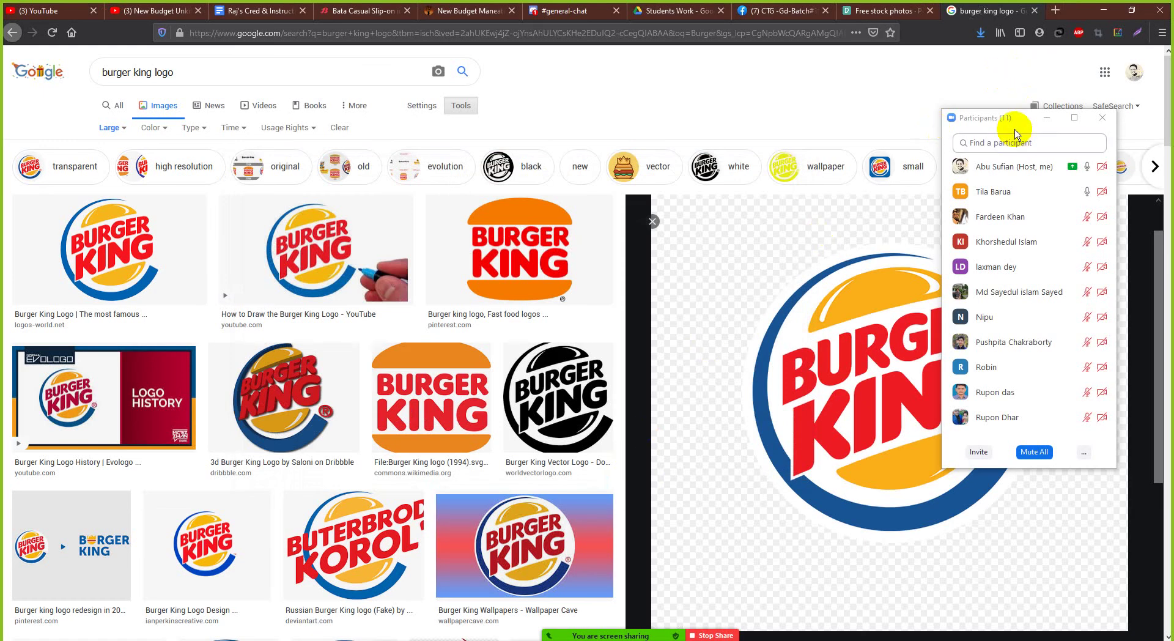
drag(1015, 130, 1012, 240)
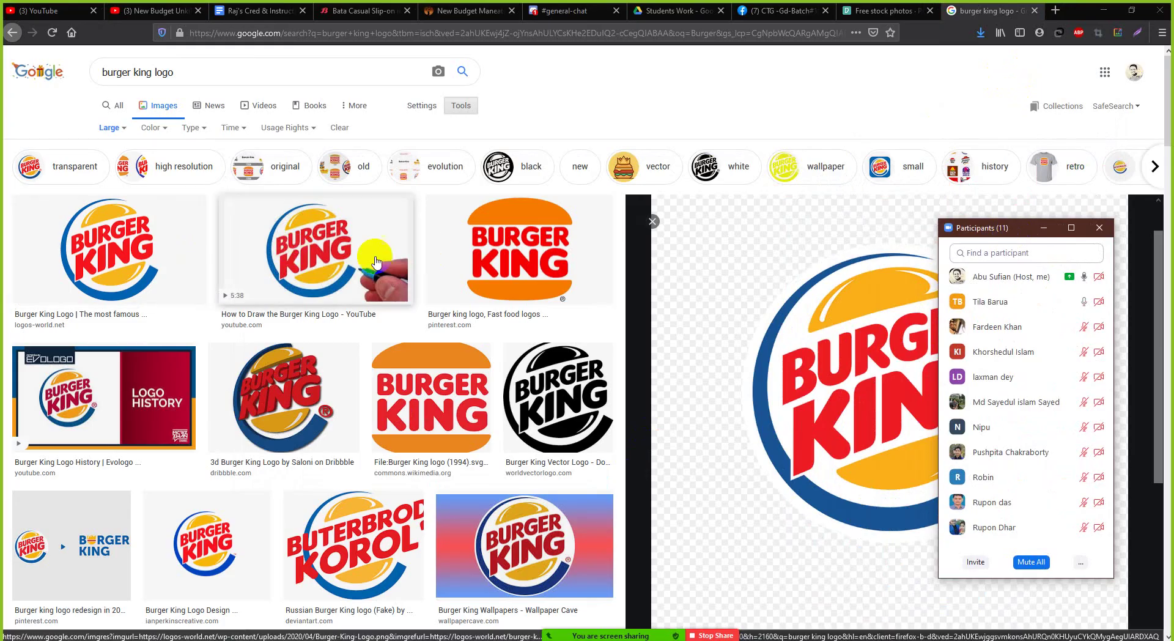
Browse the Burger King results and the Minor Food logo's related images, moving the participants list off the large preview
scroll(385, 263, down, 2)
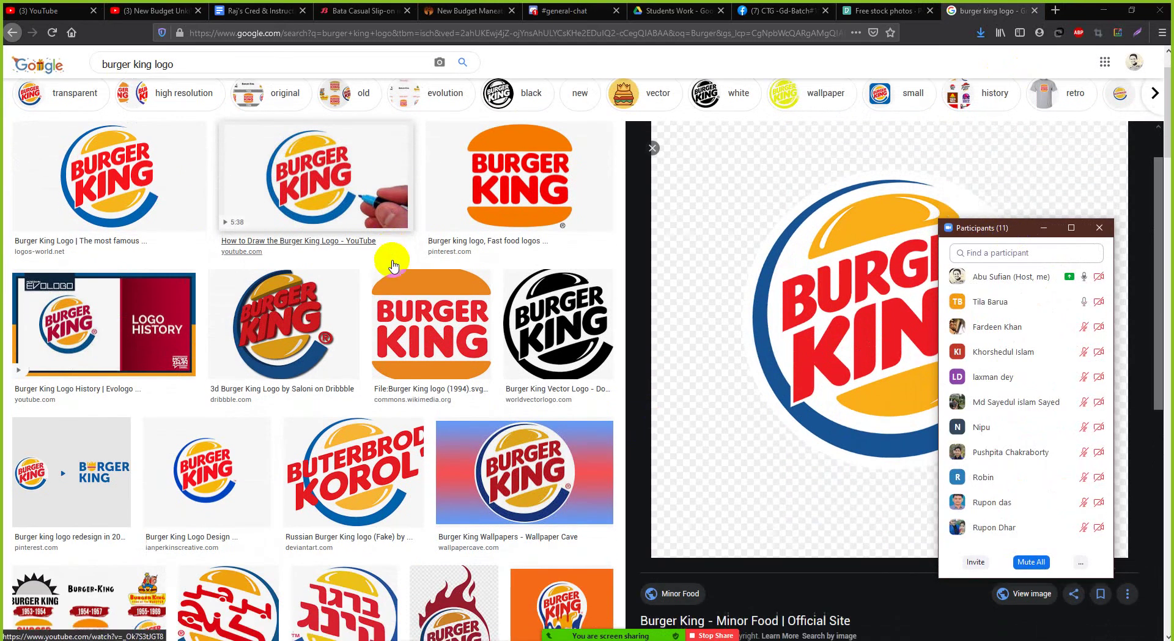
scroll(392, 264, down, 3)
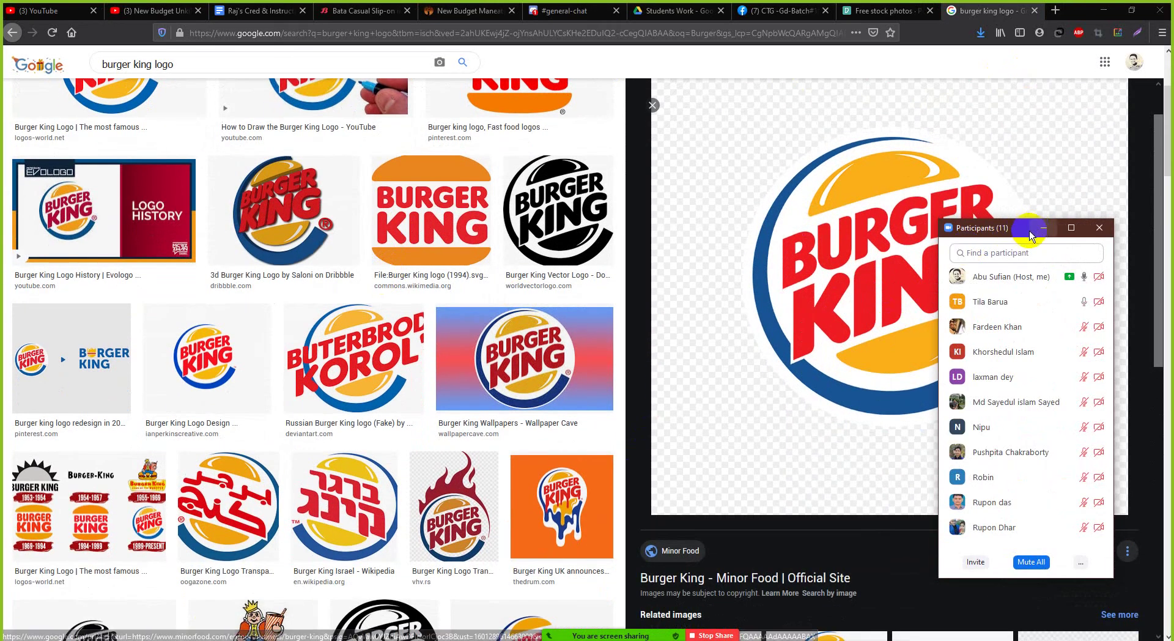
drag(1030, 236, 509, 172)
scroll(945, 345, down, 8)
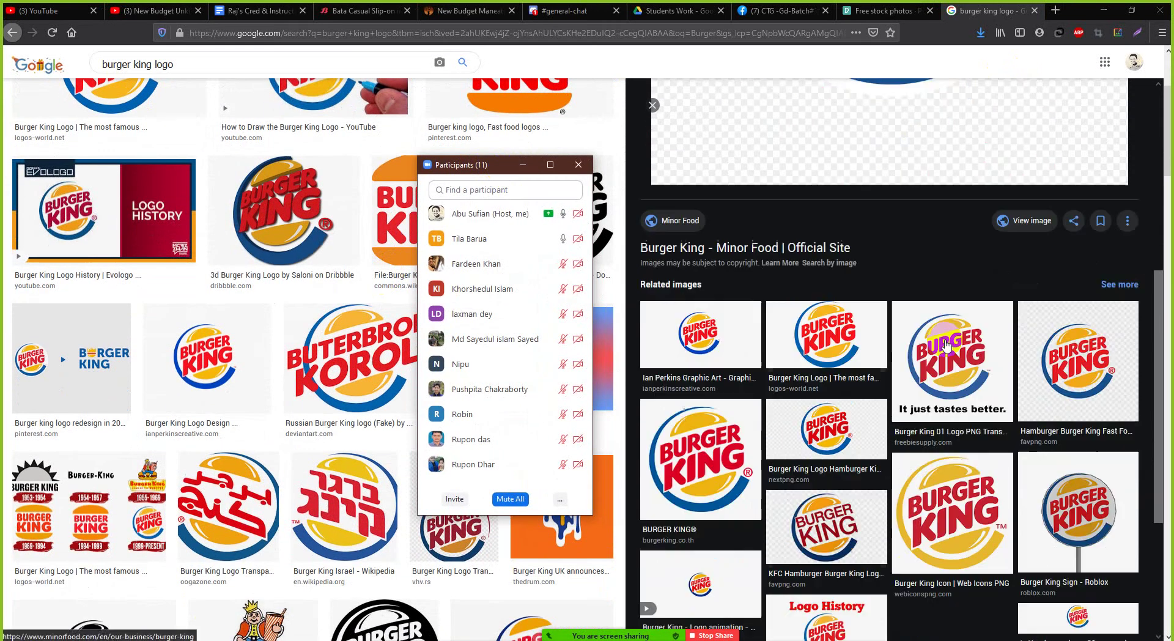
scroll(945, 345, down, 3)
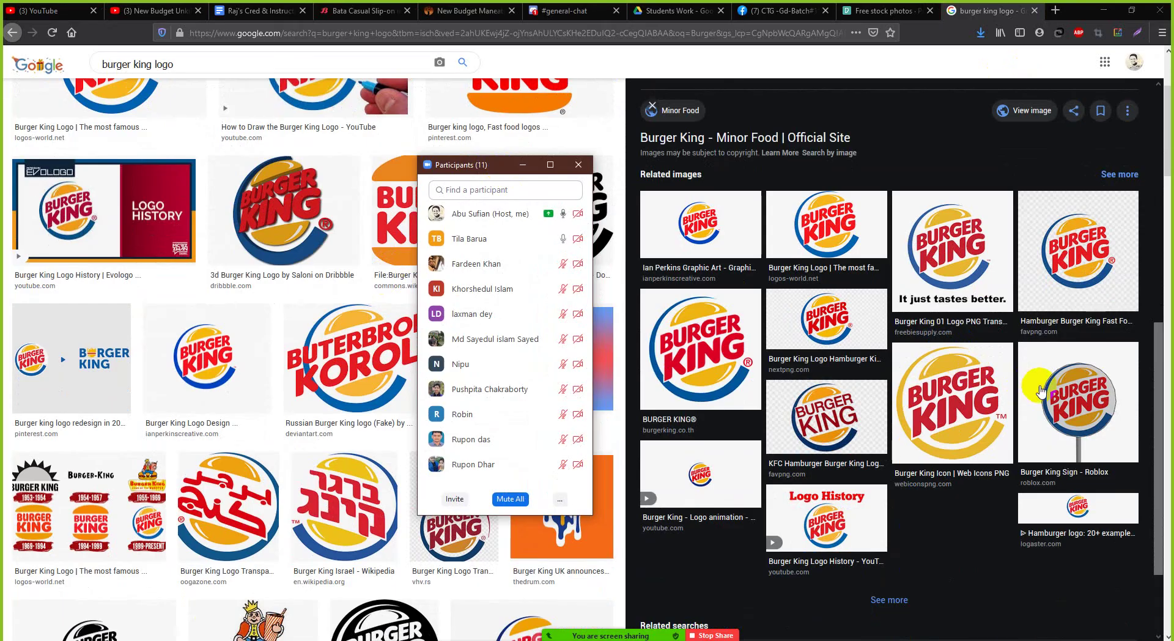
scroll(945, 346, up, 10)
click(261, 215)
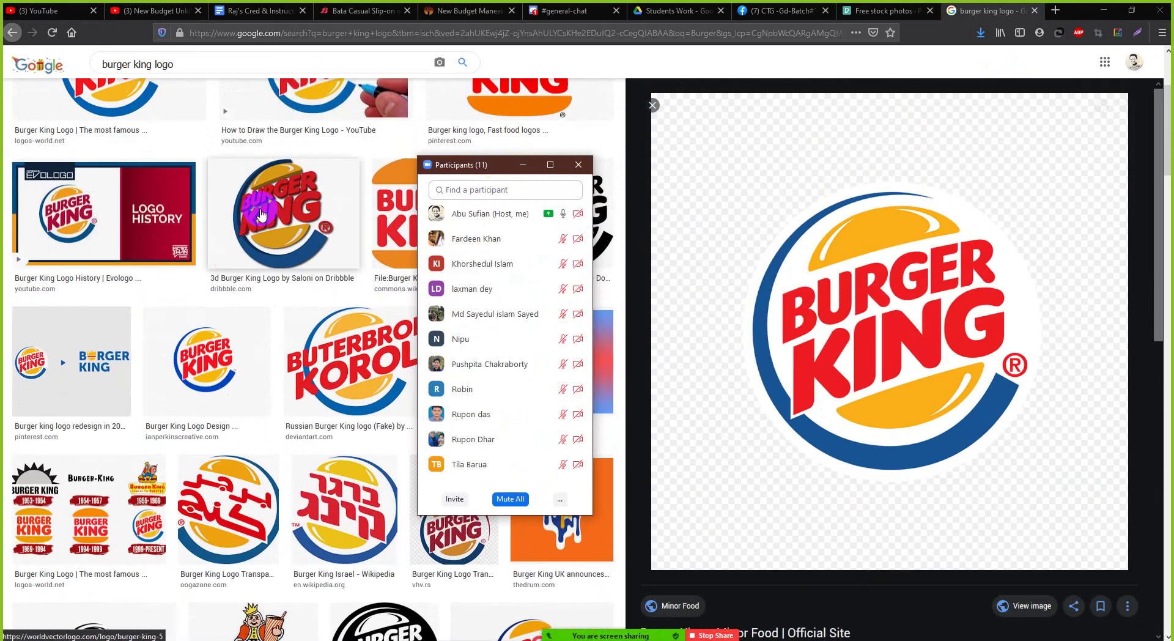
Replace "burger king" in the image search and search for the suggested "mac donald logo"
scroll(261, 208, up, 3)
drag(151, 72, 43, 73)
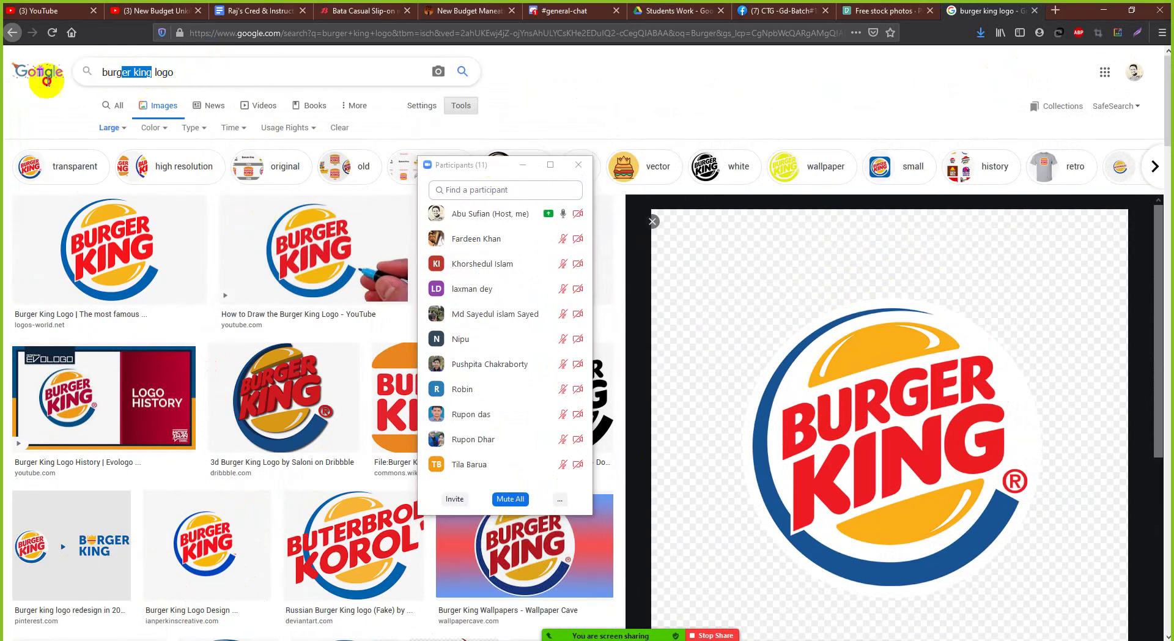
text(Ma)
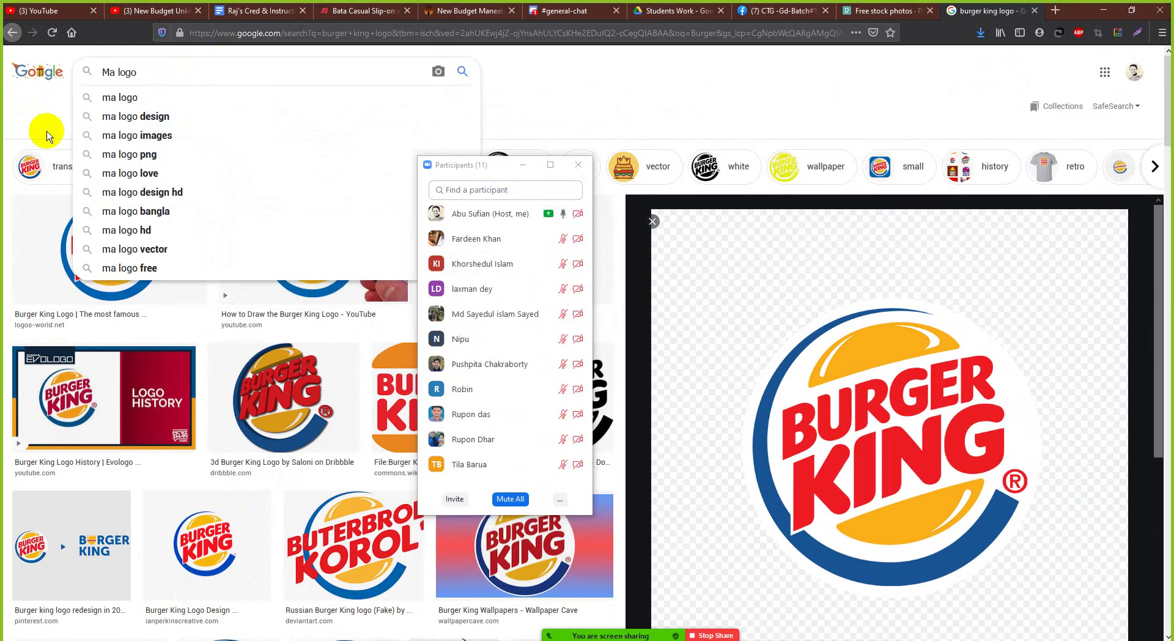
text(c)
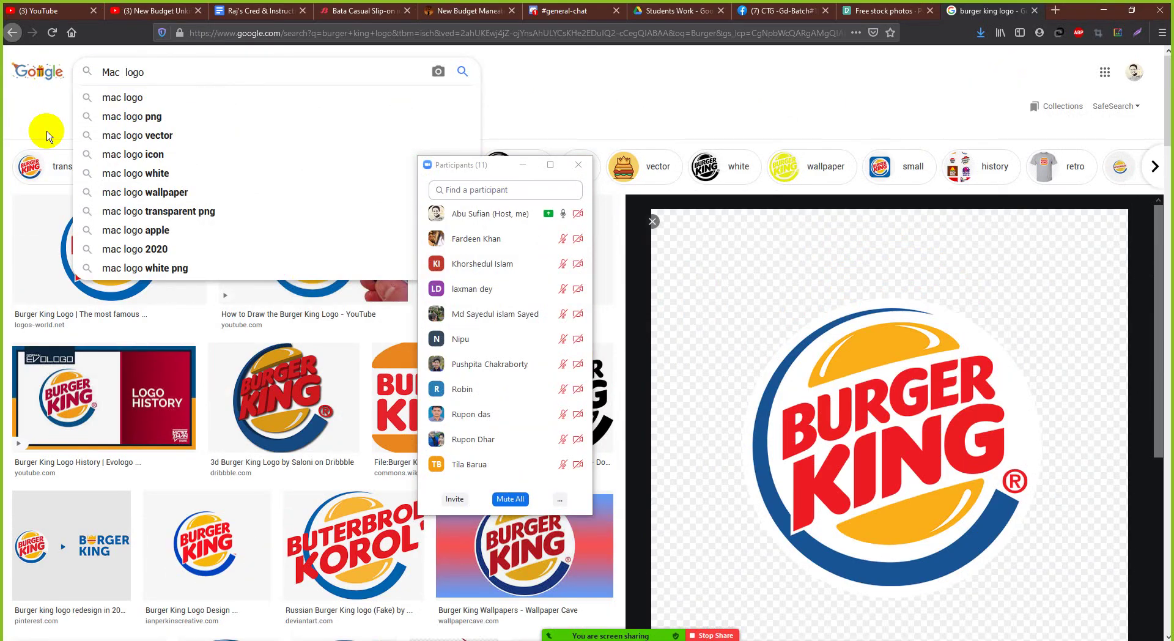
text( don)
key(Down)
key(Down)
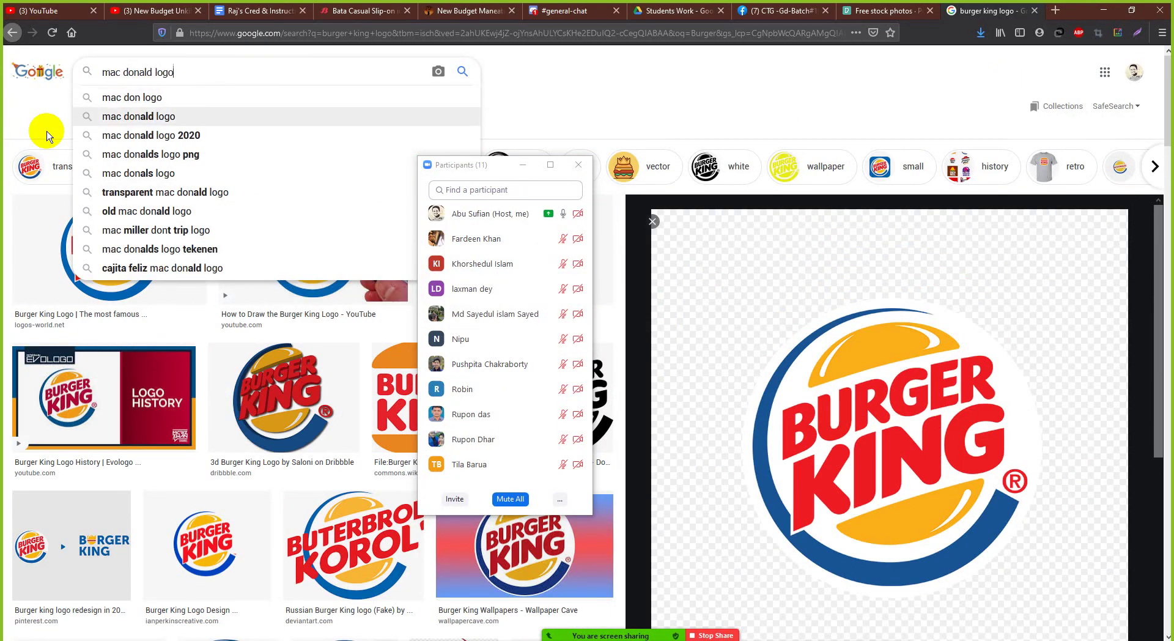
key(Return)
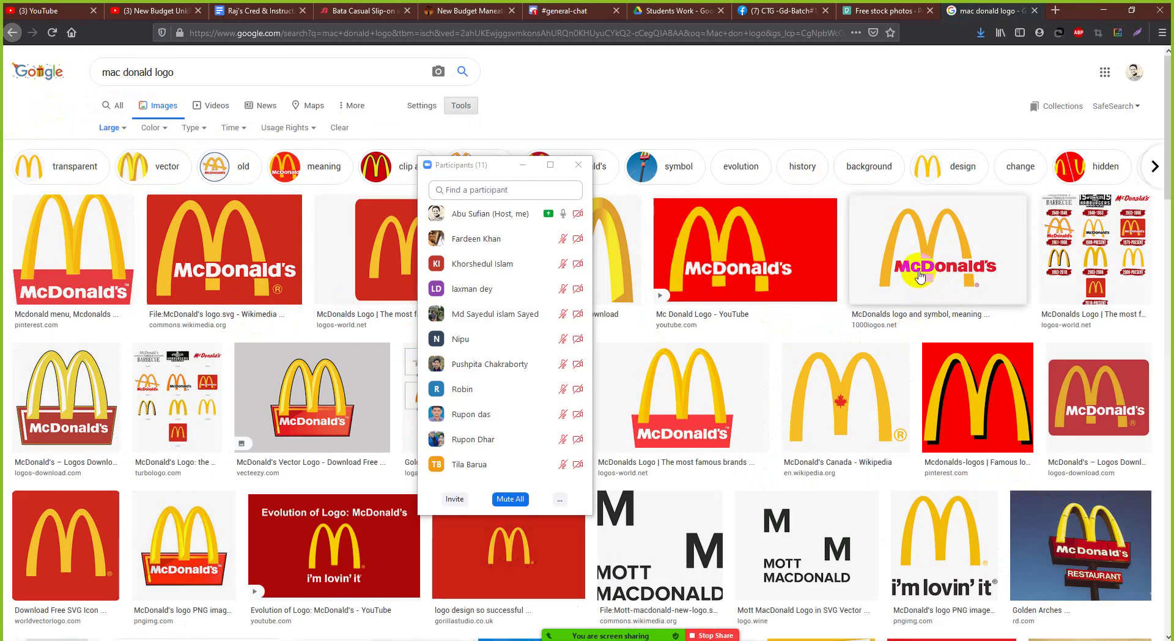
Preview the red McDonald's logo from Wikimedia Commons and look over its details and related images
click(820, 263)
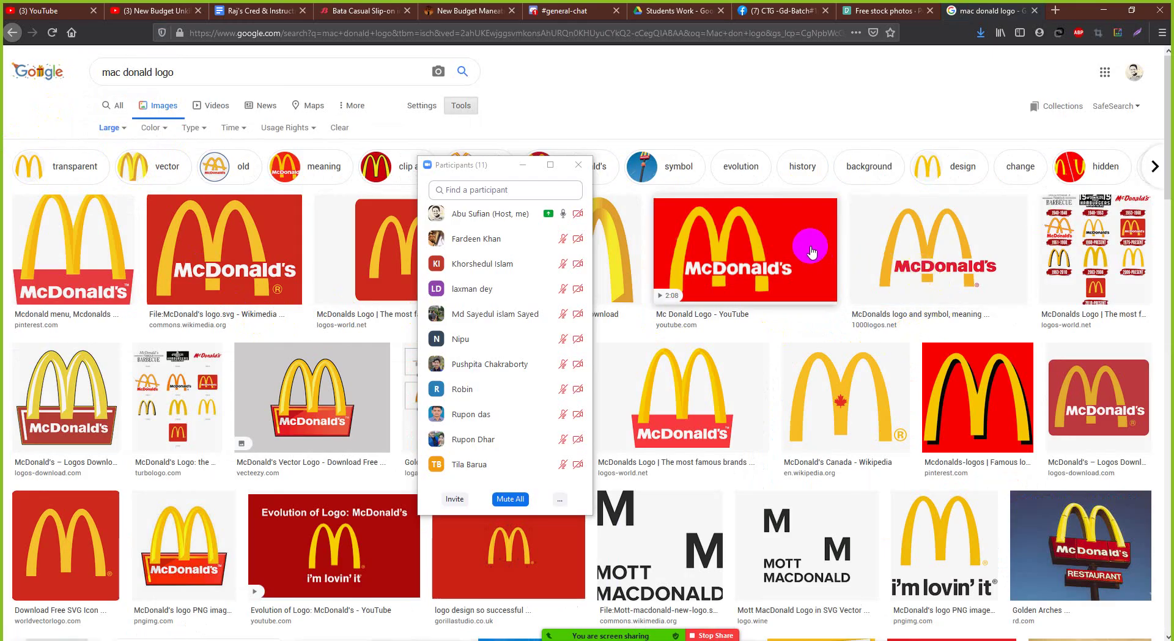
click(208, 236)
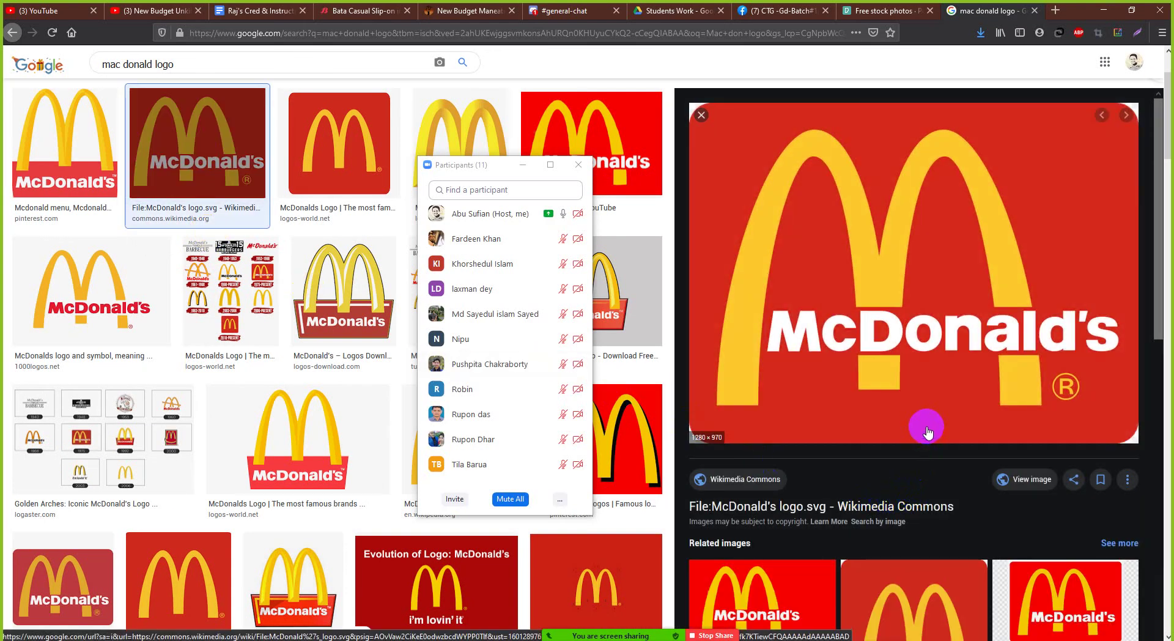
scroll(929, 425, down, 3)
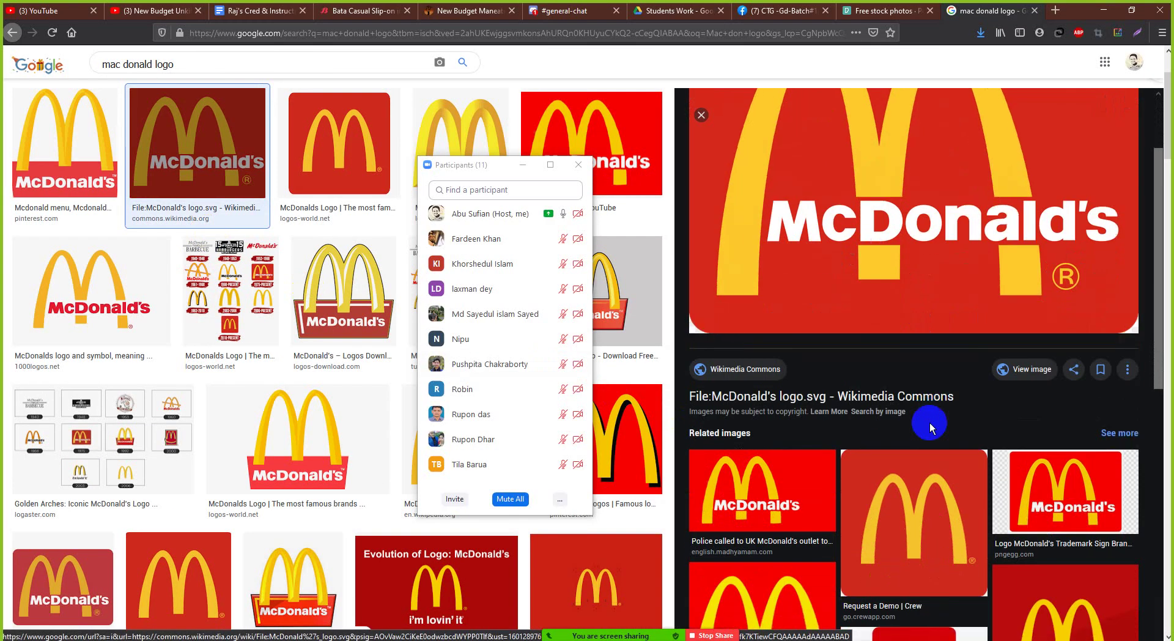
scroll(929, 423, up, 3)
Save the previewed McDonald's logo as 1280px-McDonald's_logo.svg.png in the Assignment 4 folder and close the image search page
right_click(898, 314)
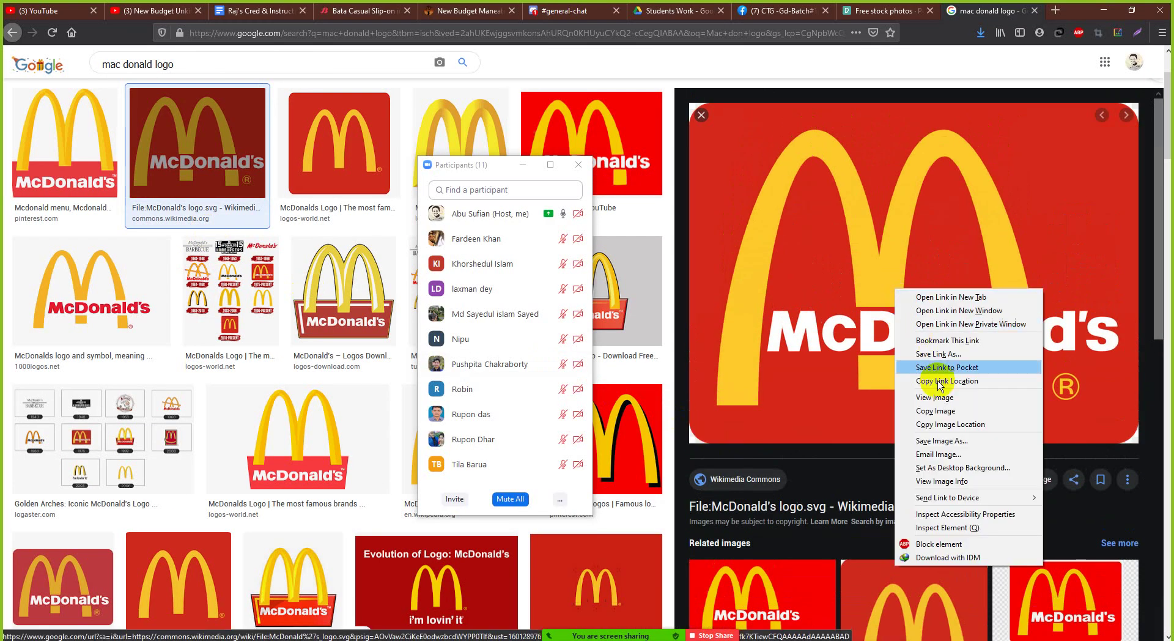
click(942, 440)
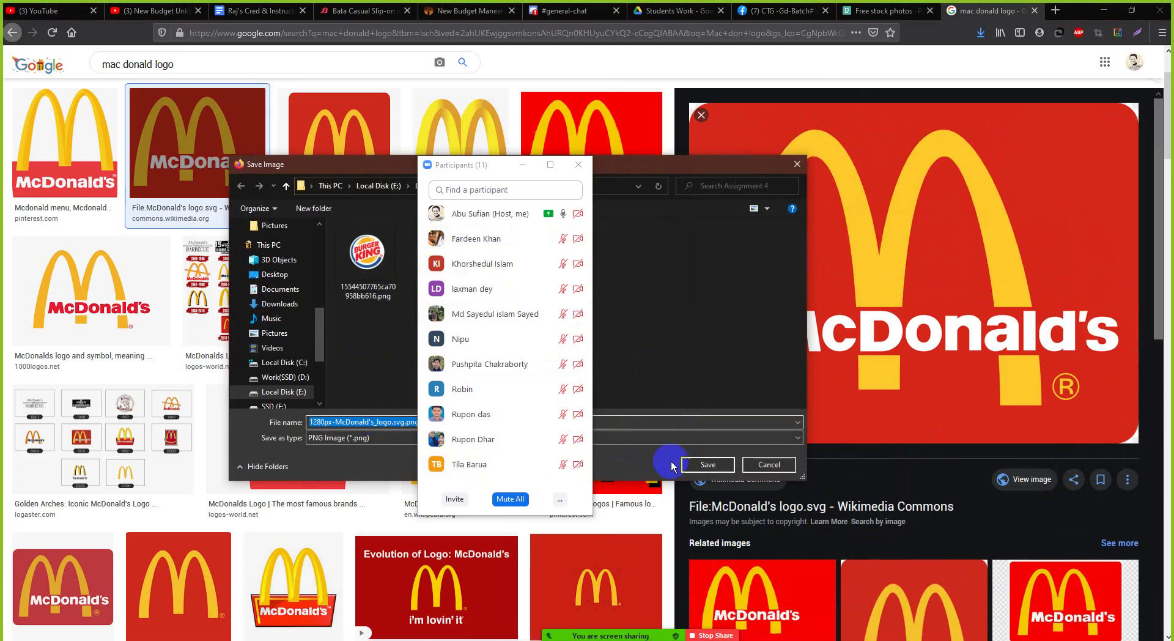
click(707, 464)
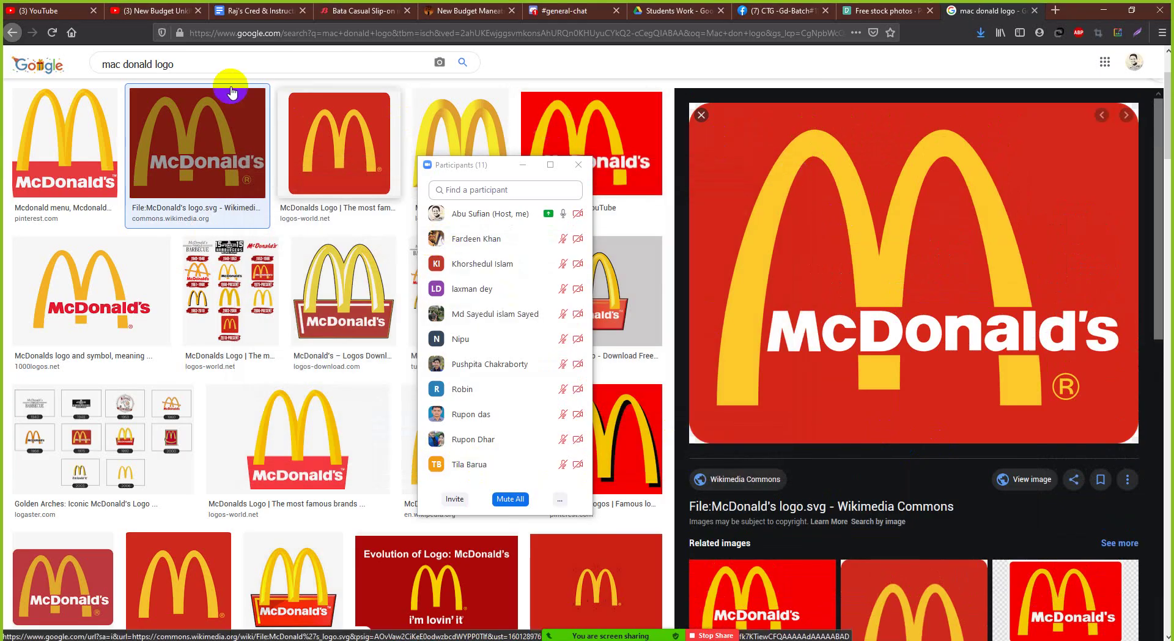
click(1034, 11)
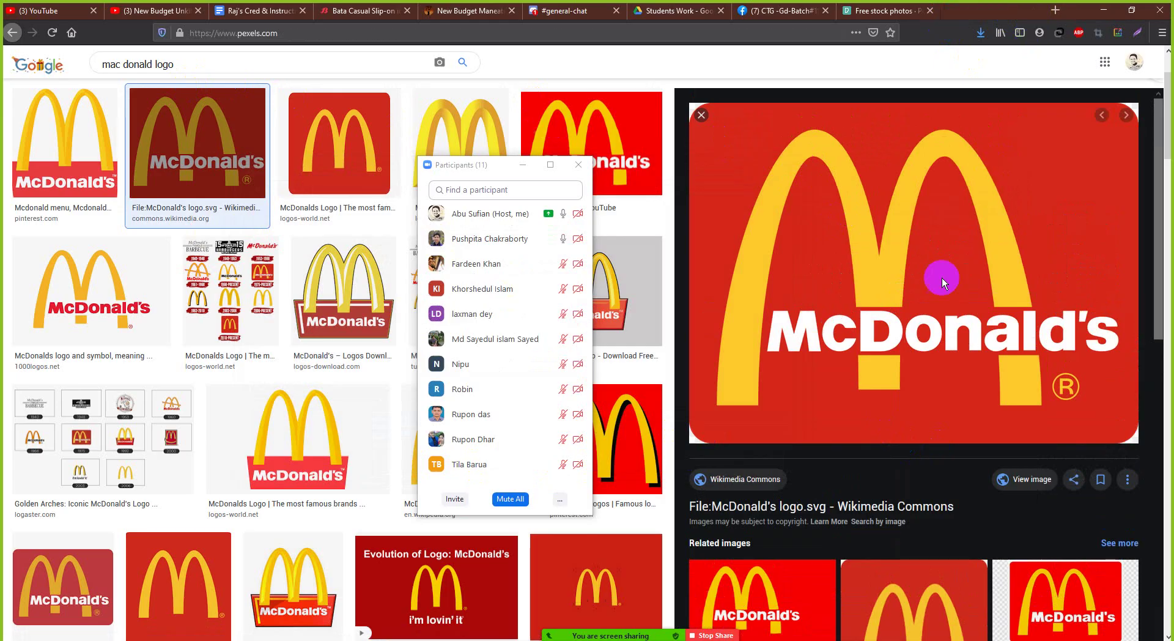